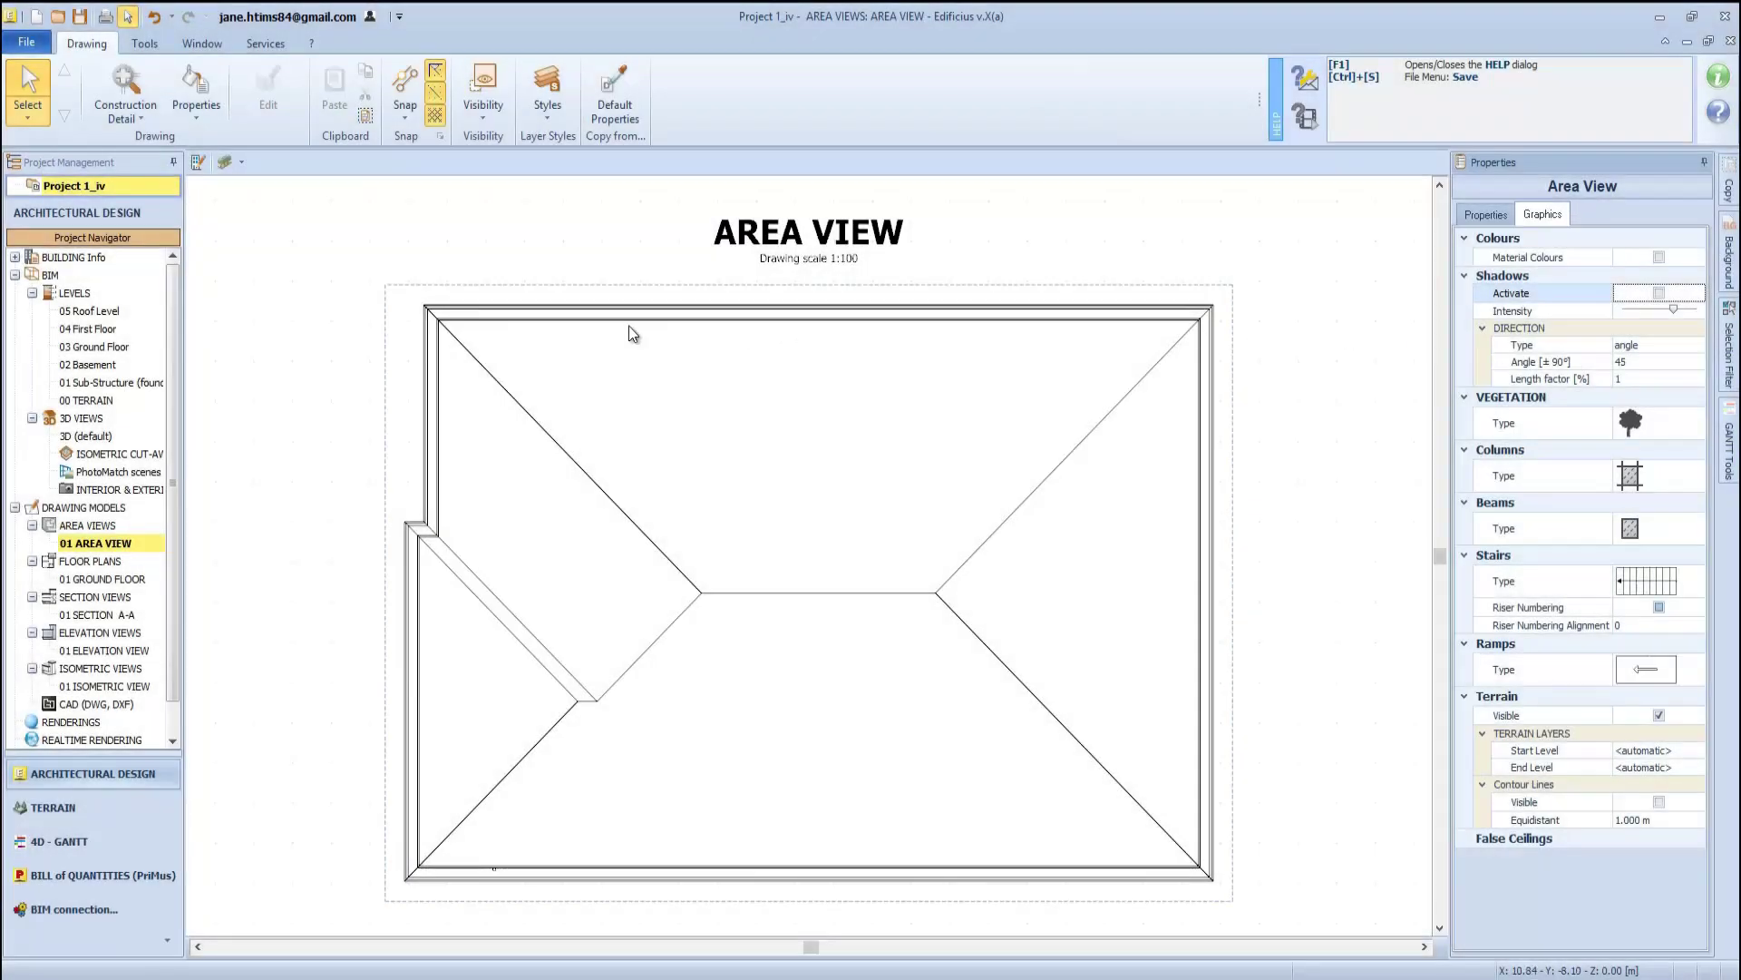
Open the 01 Ground Floor plan and bring up the list of drawing objects
double_click(123, 579)
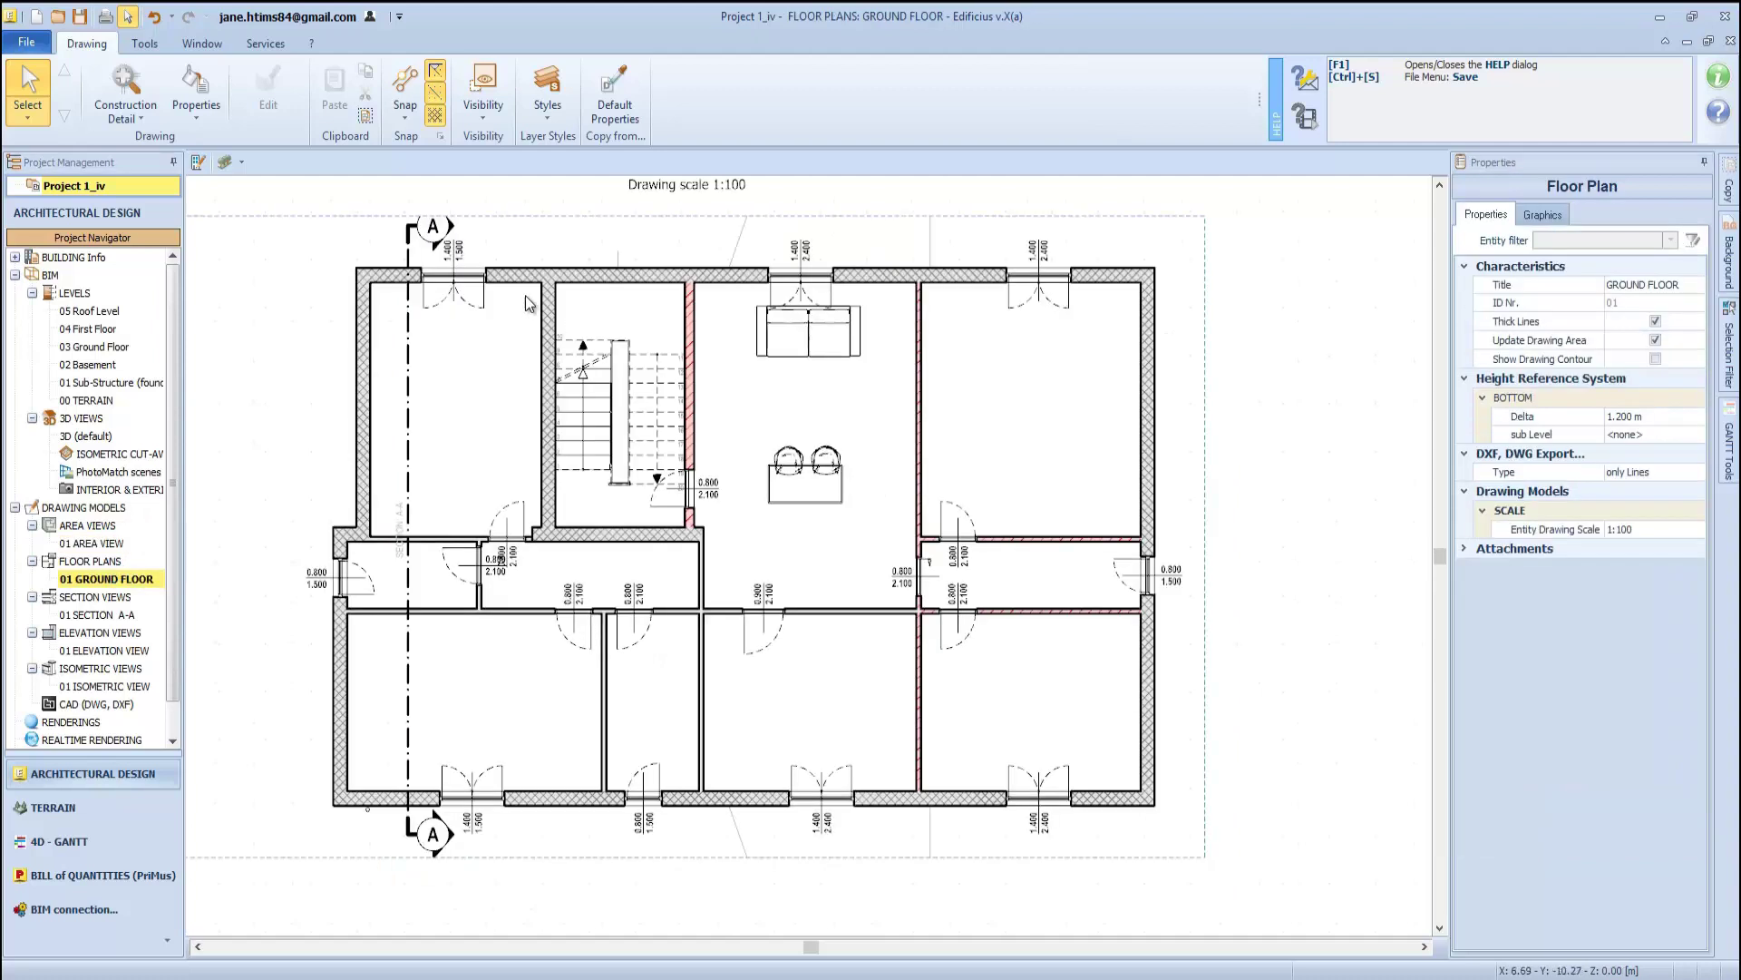
left_click(118, 116)
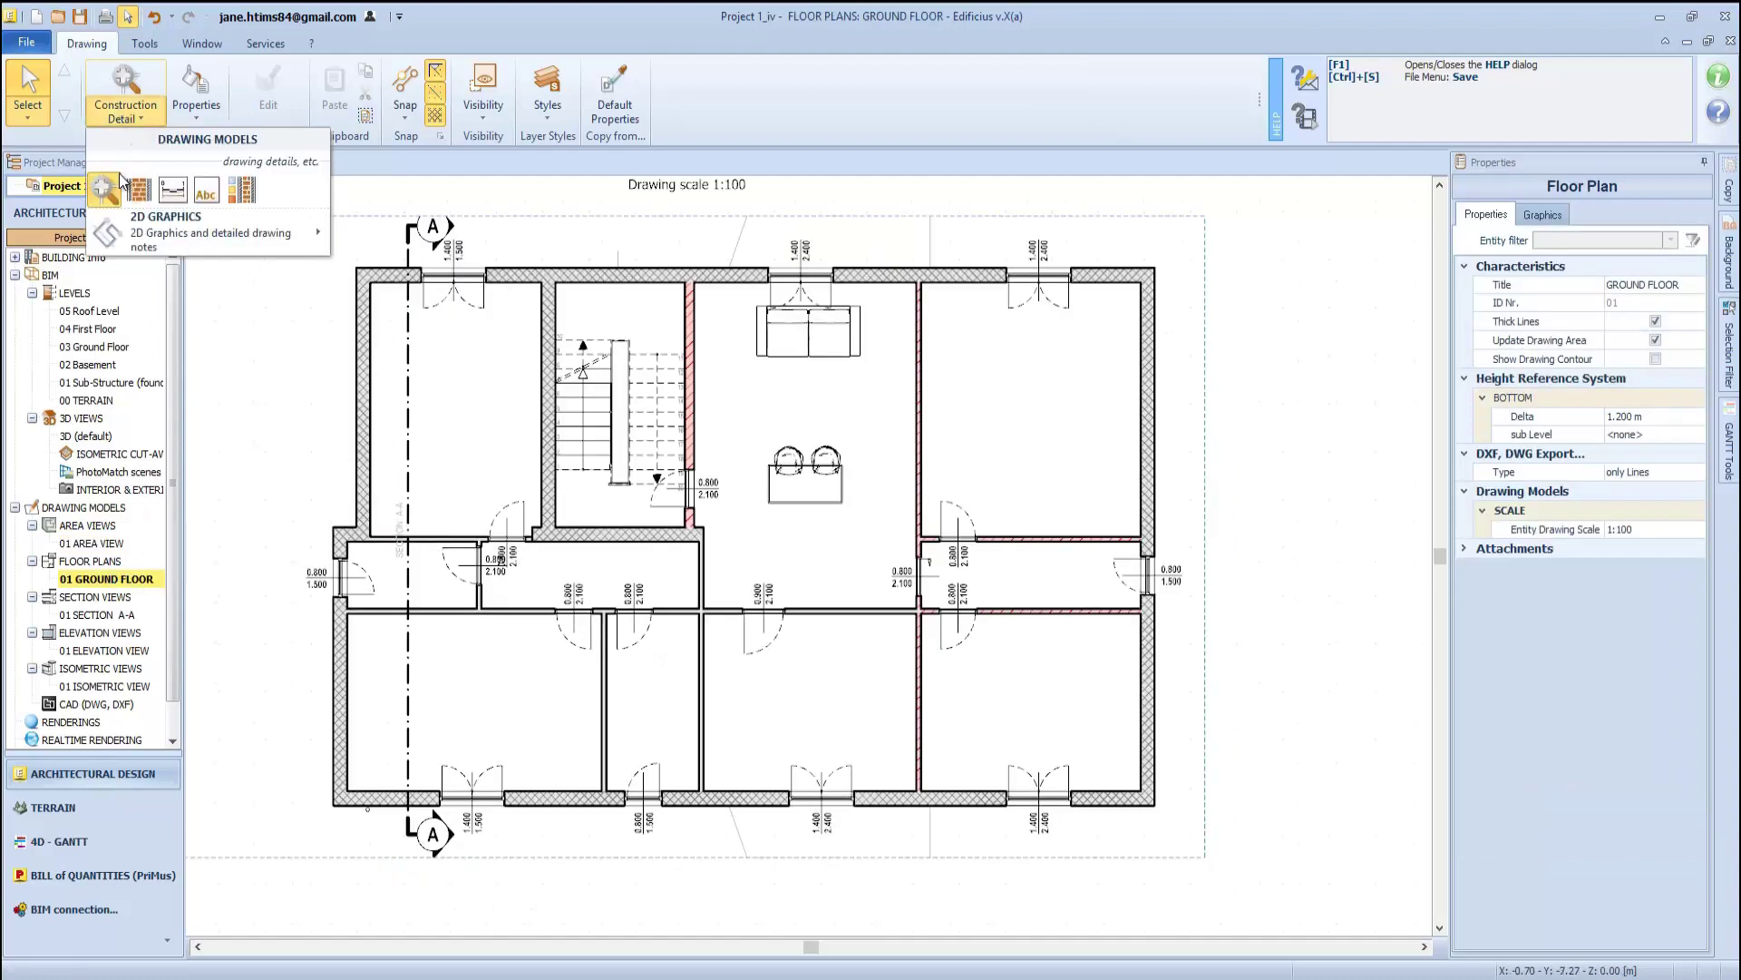
Place a drawing scale bar above the top-left of the ground floor plan
left_click(173, 196)
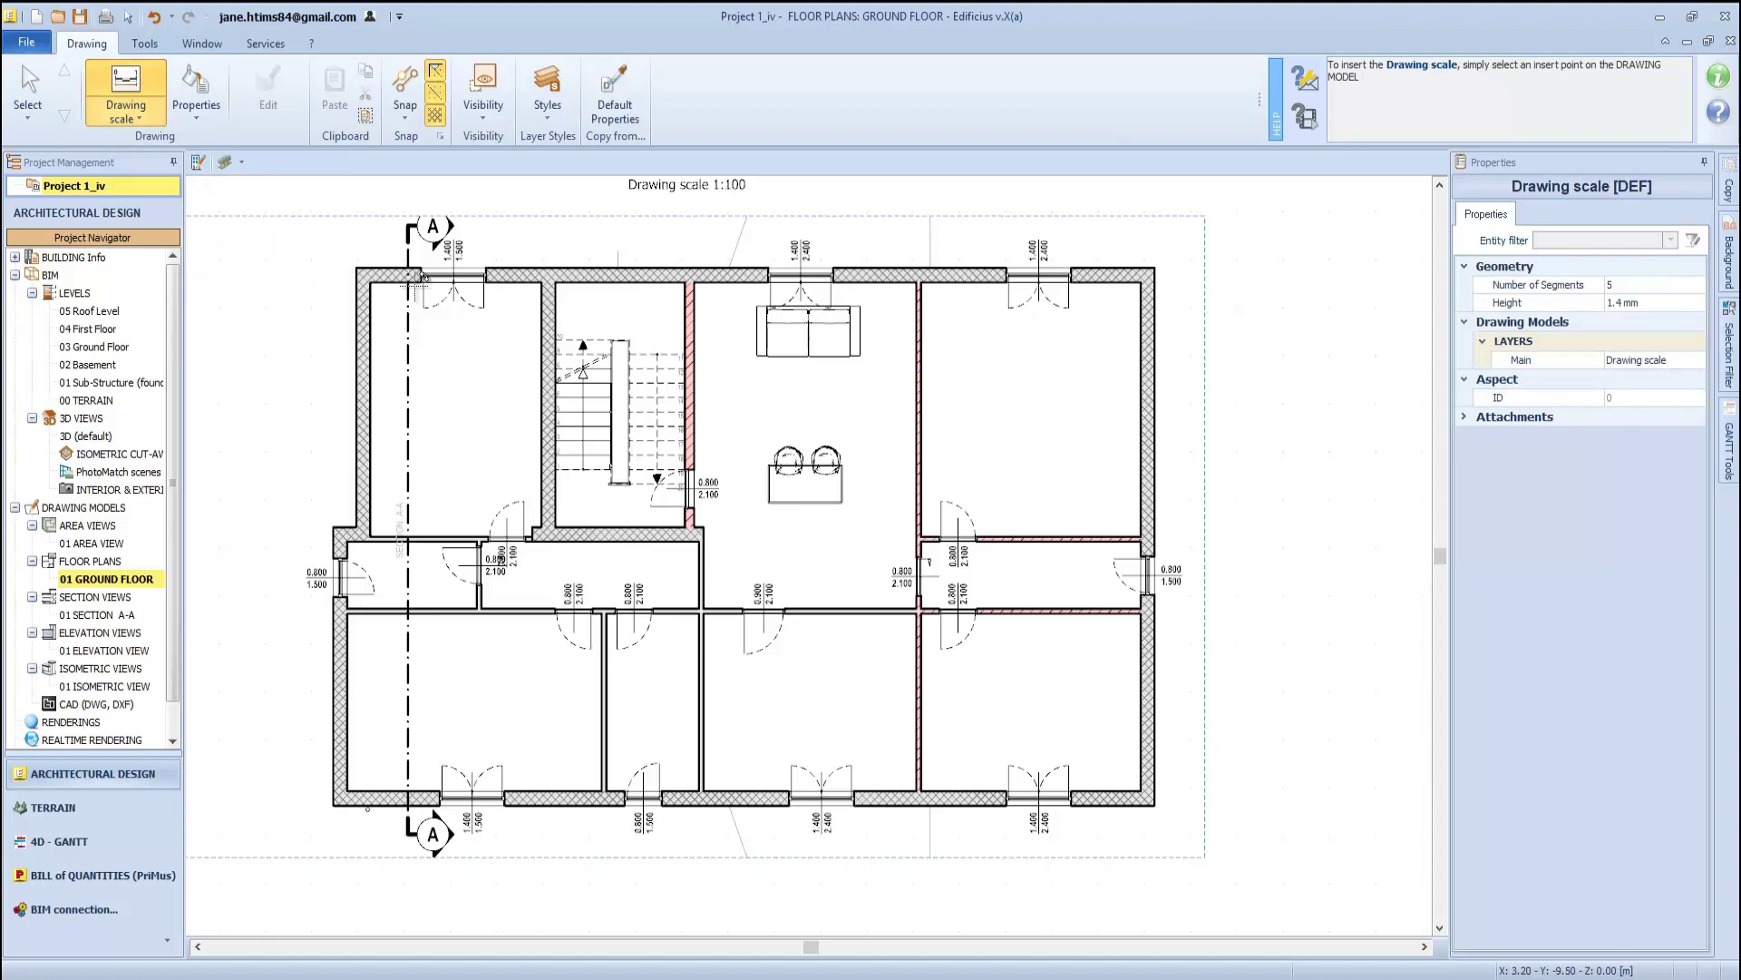
scroll(413, 282, "down", 1)
left_click(226, 215)
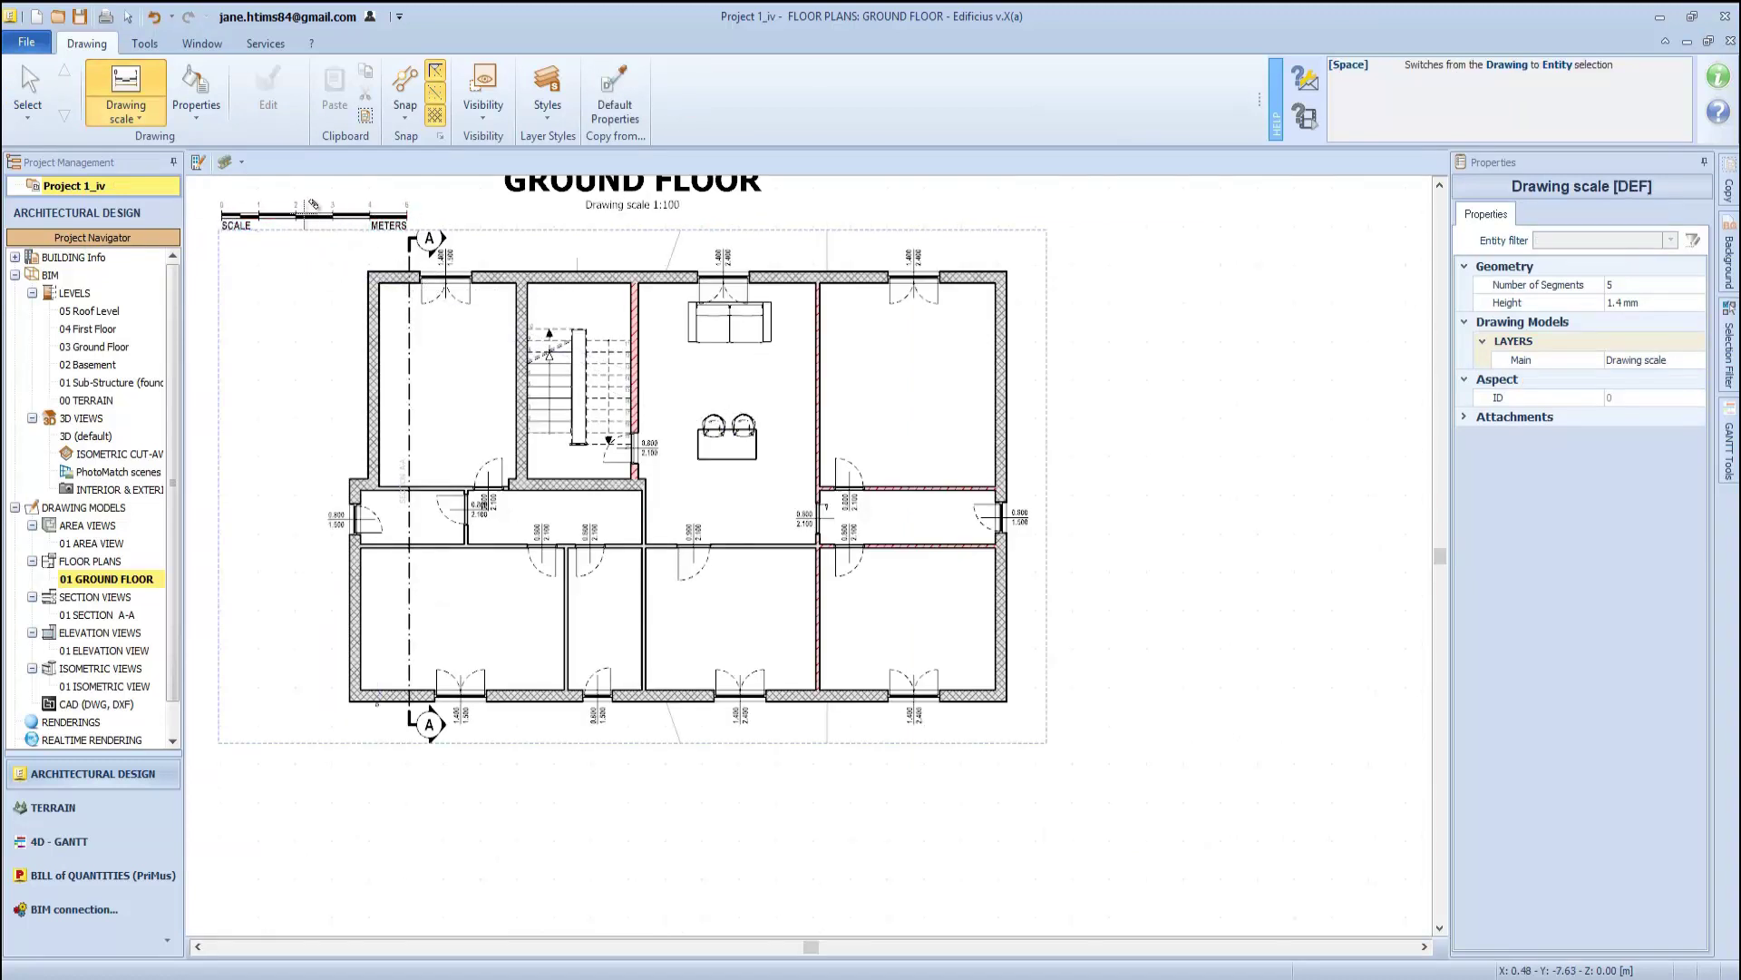
Add Vertical envelope material-layer labels to the outer wall and the partition wall
left_click(125, 111)
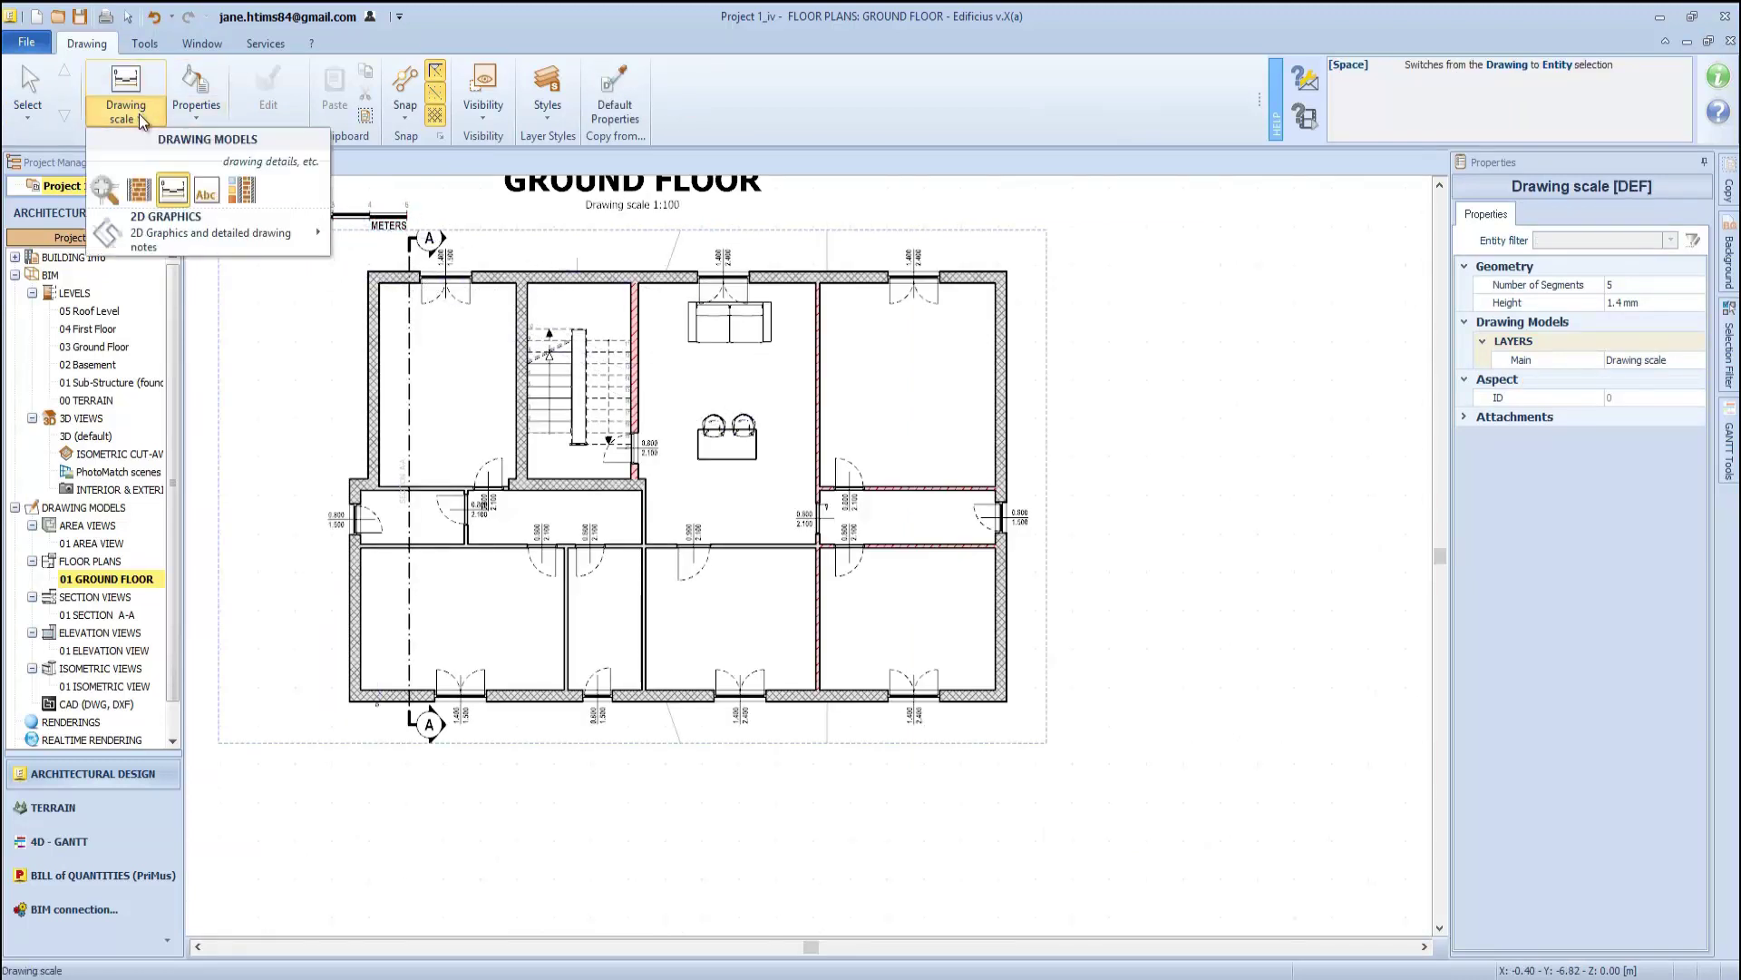
left_click(140, 190)
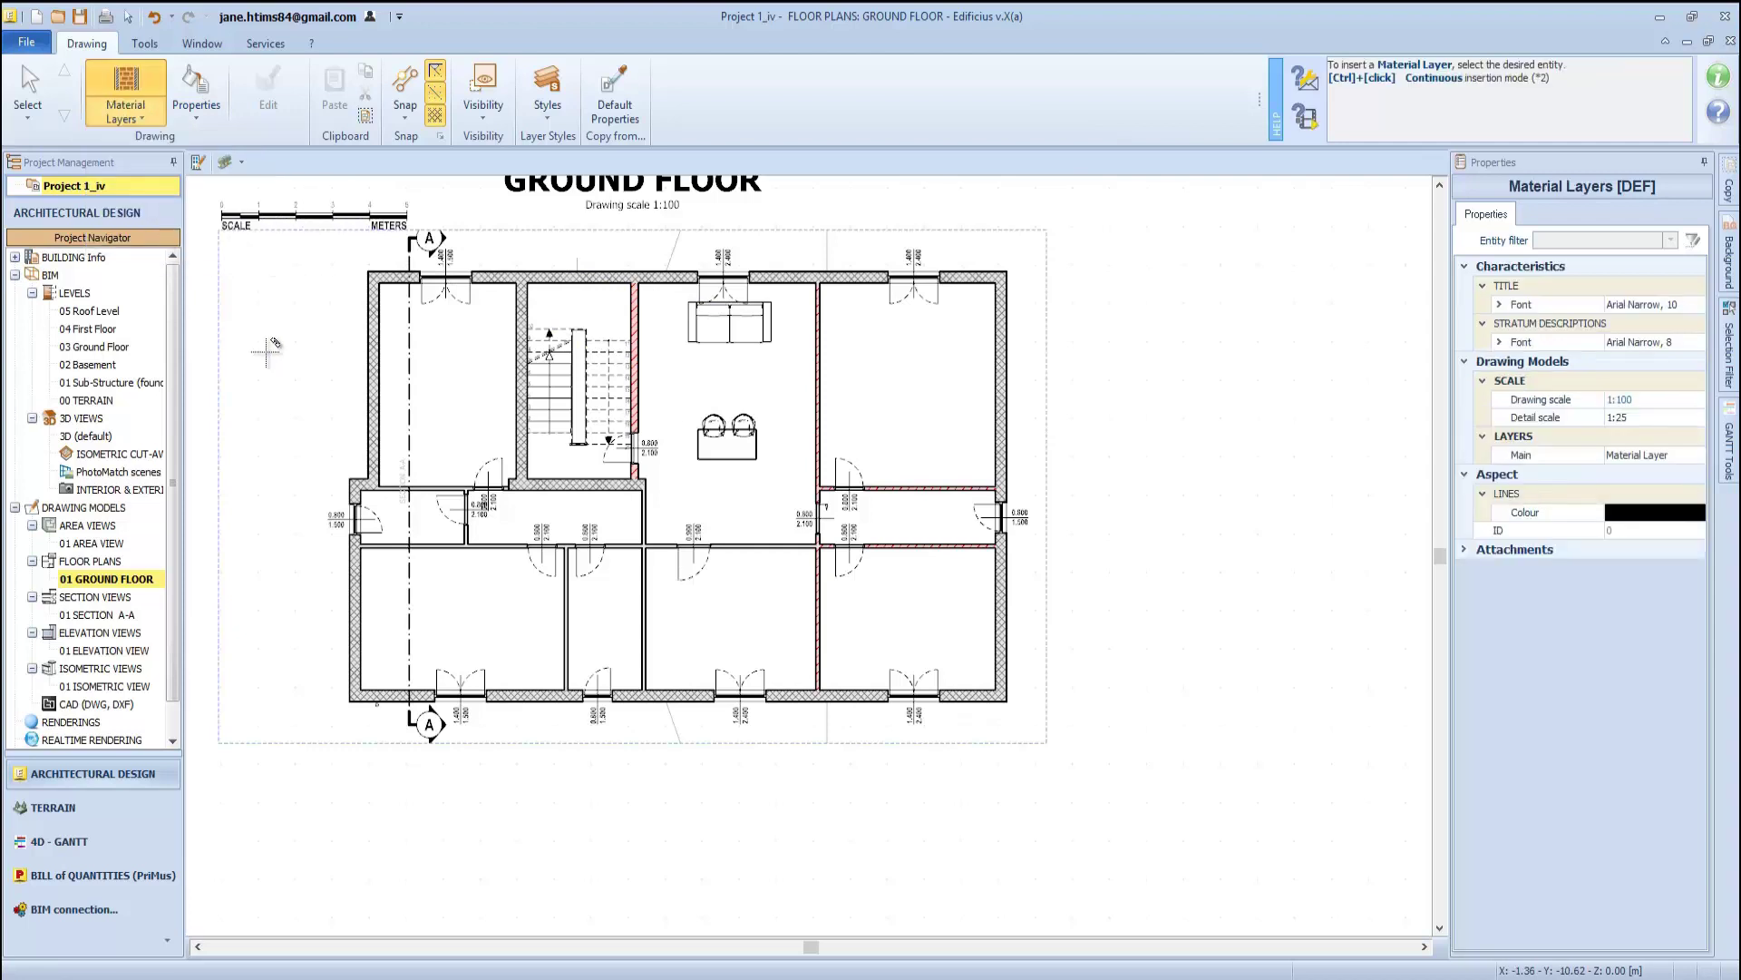
scroll(626, 376, "up", 2)
left_click(653, 369)
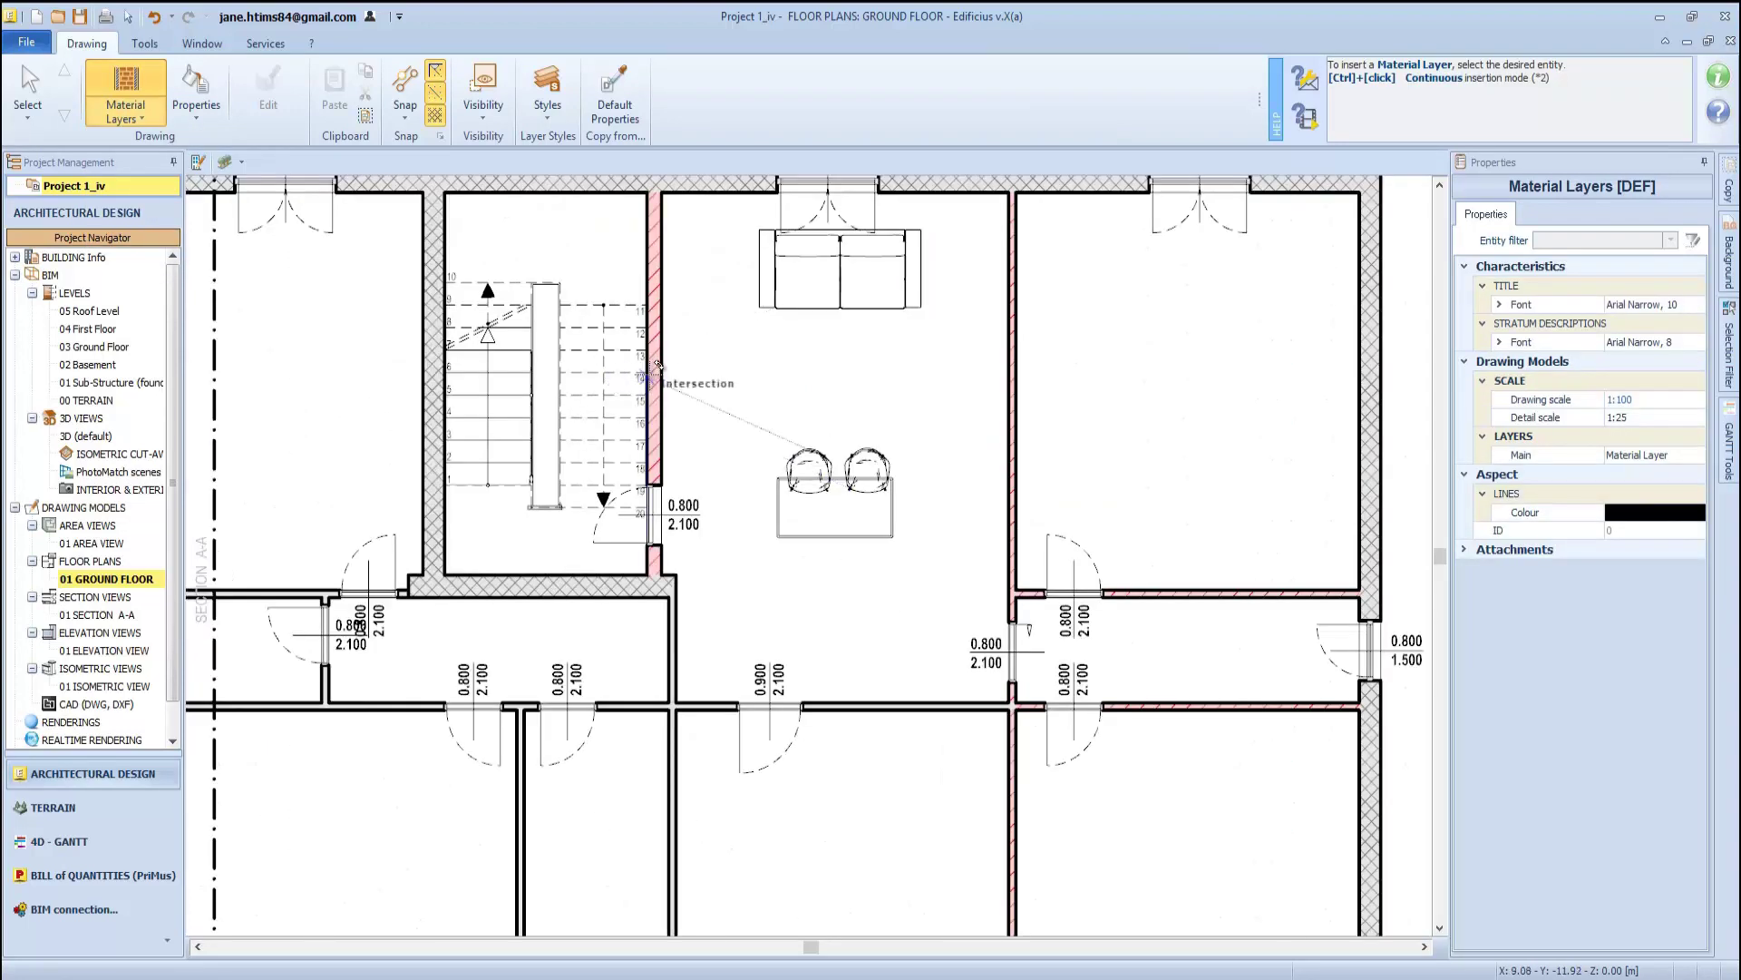
scroll(544, 490, "down", 3)
left_click(780, 227)
scroll(802, 464, "up", 2)
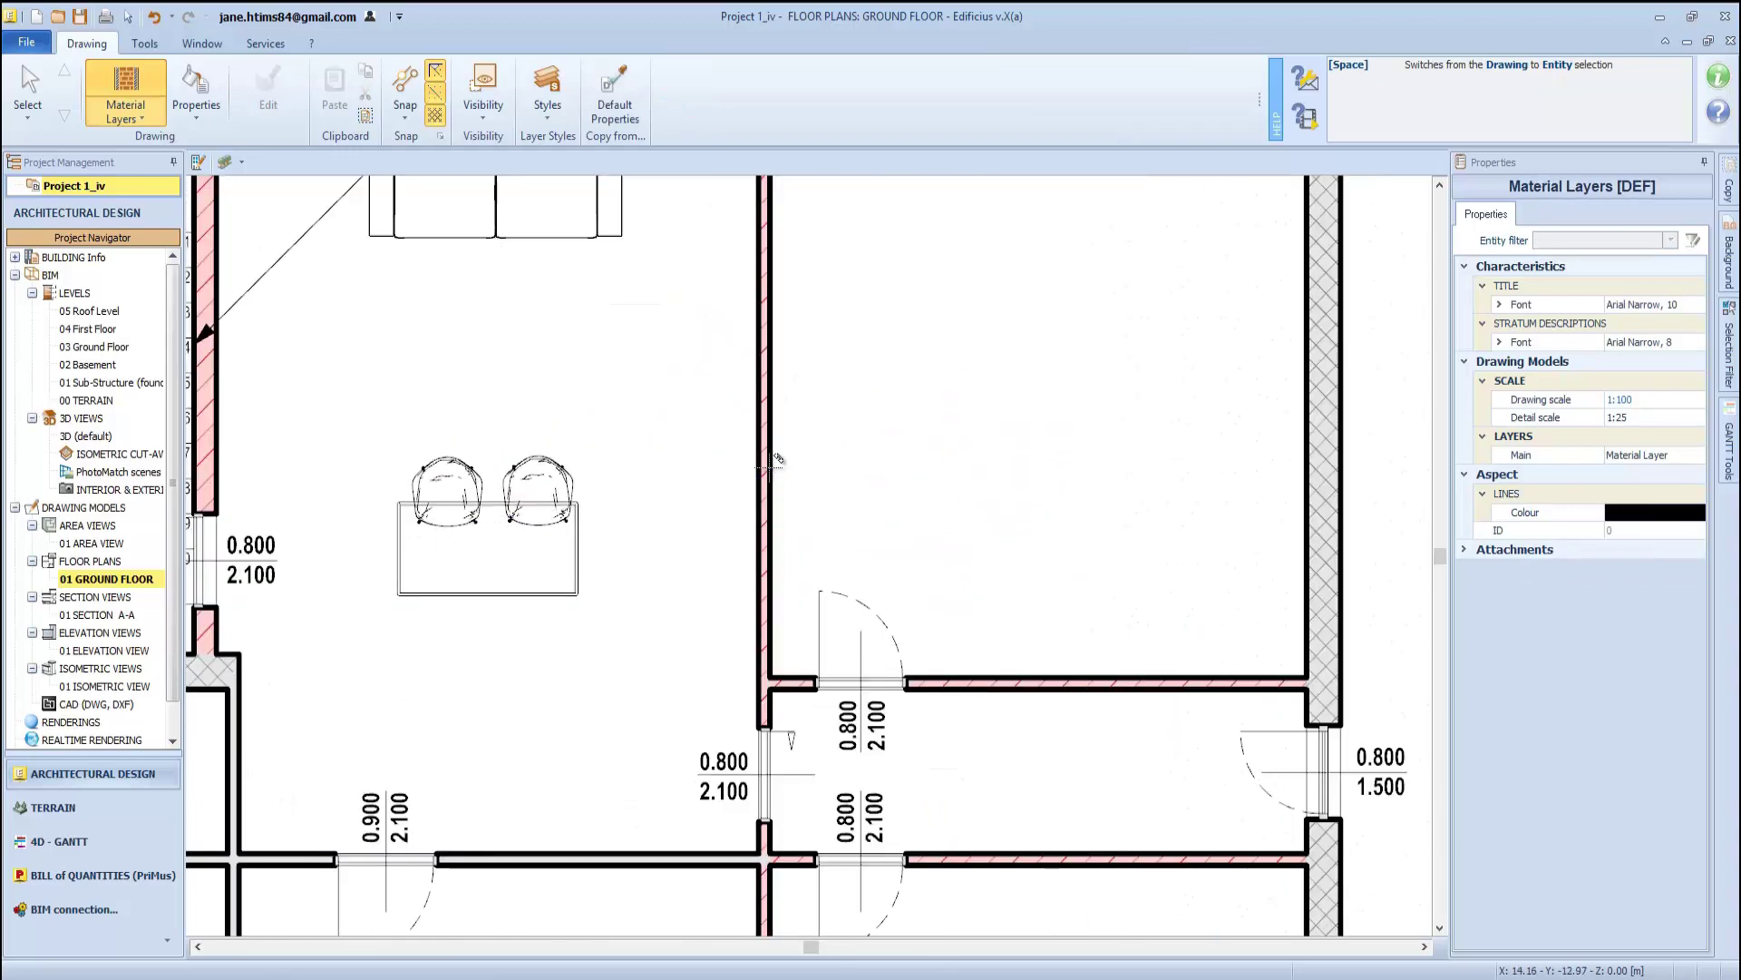
left_click(770, 453)
scroll(816, 436, "down", 2)
left_click(1080, 272)
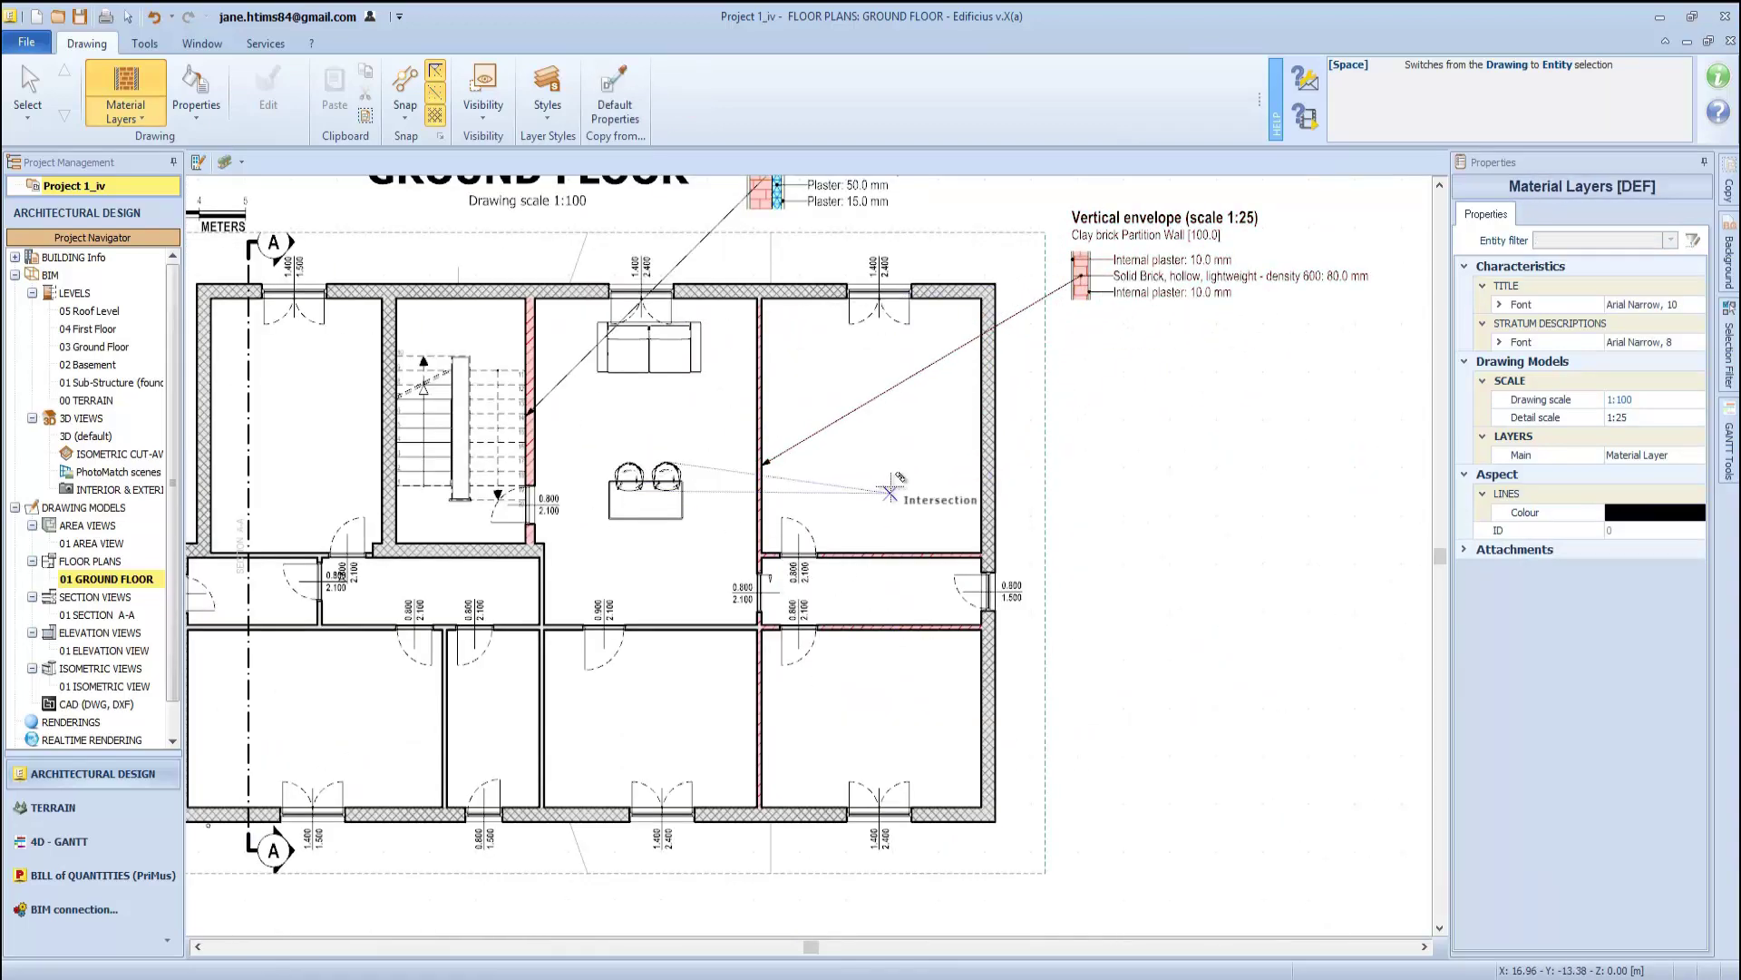
Place a 1:25 Material Layers Legend table to the right of the plan
left_click(125, 114)
left_click(249, 195)
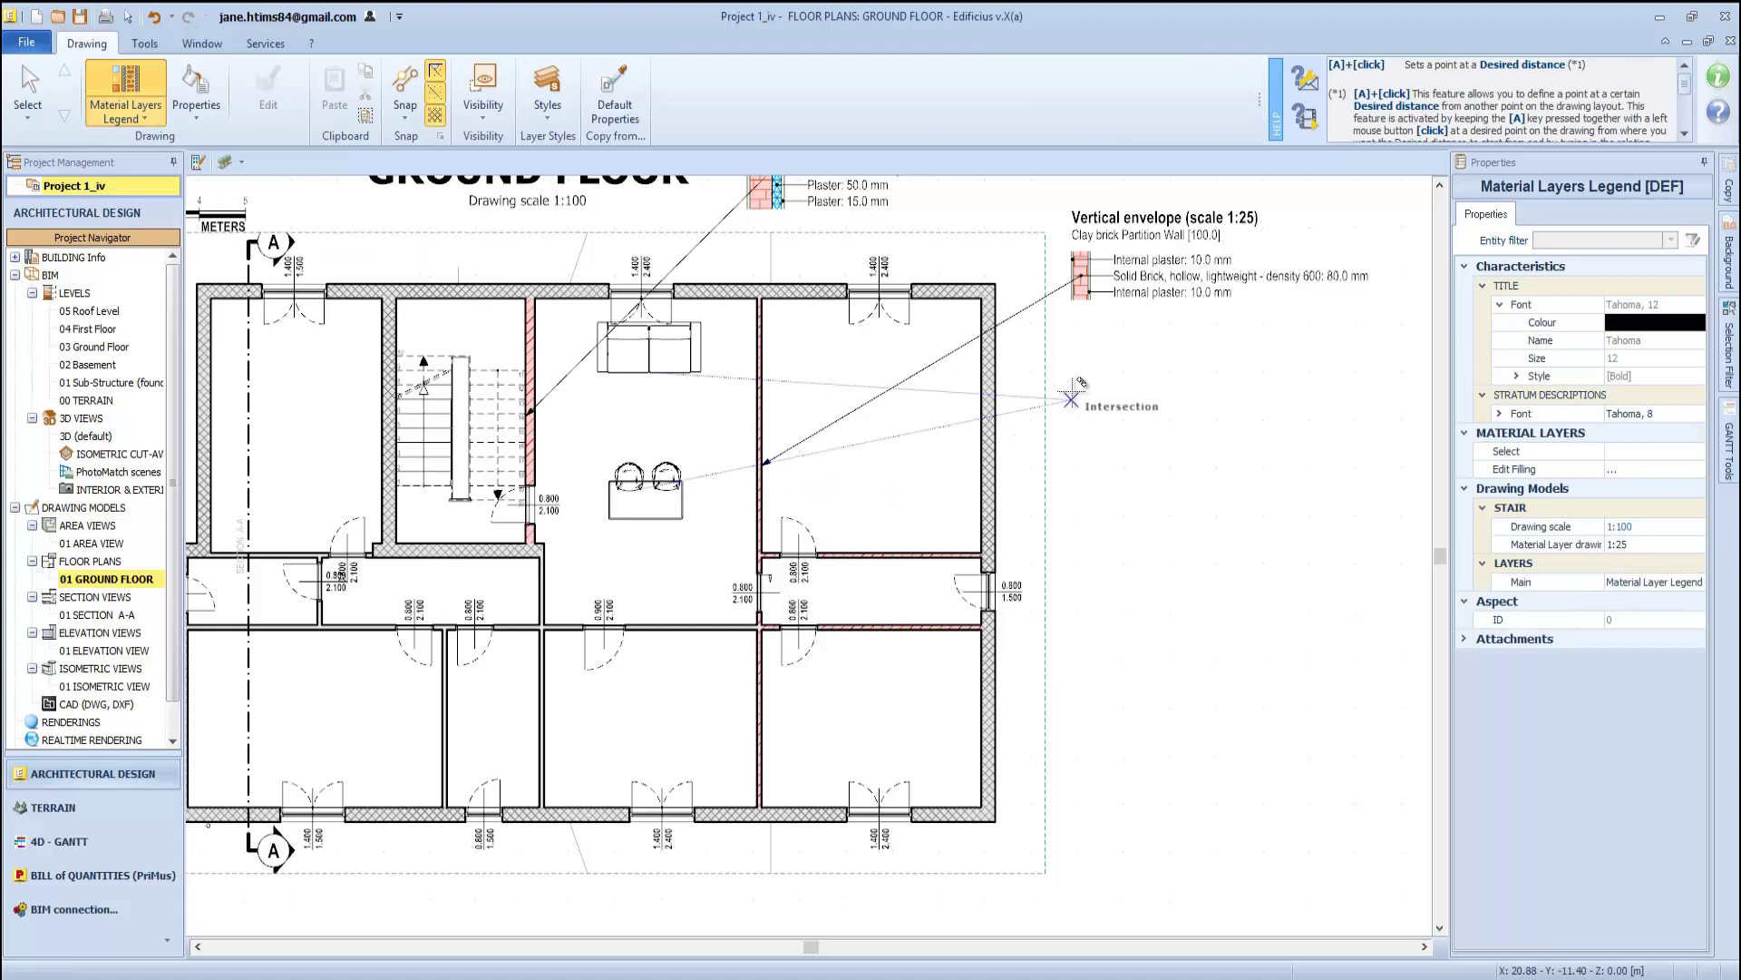
left_click(1107, 410)
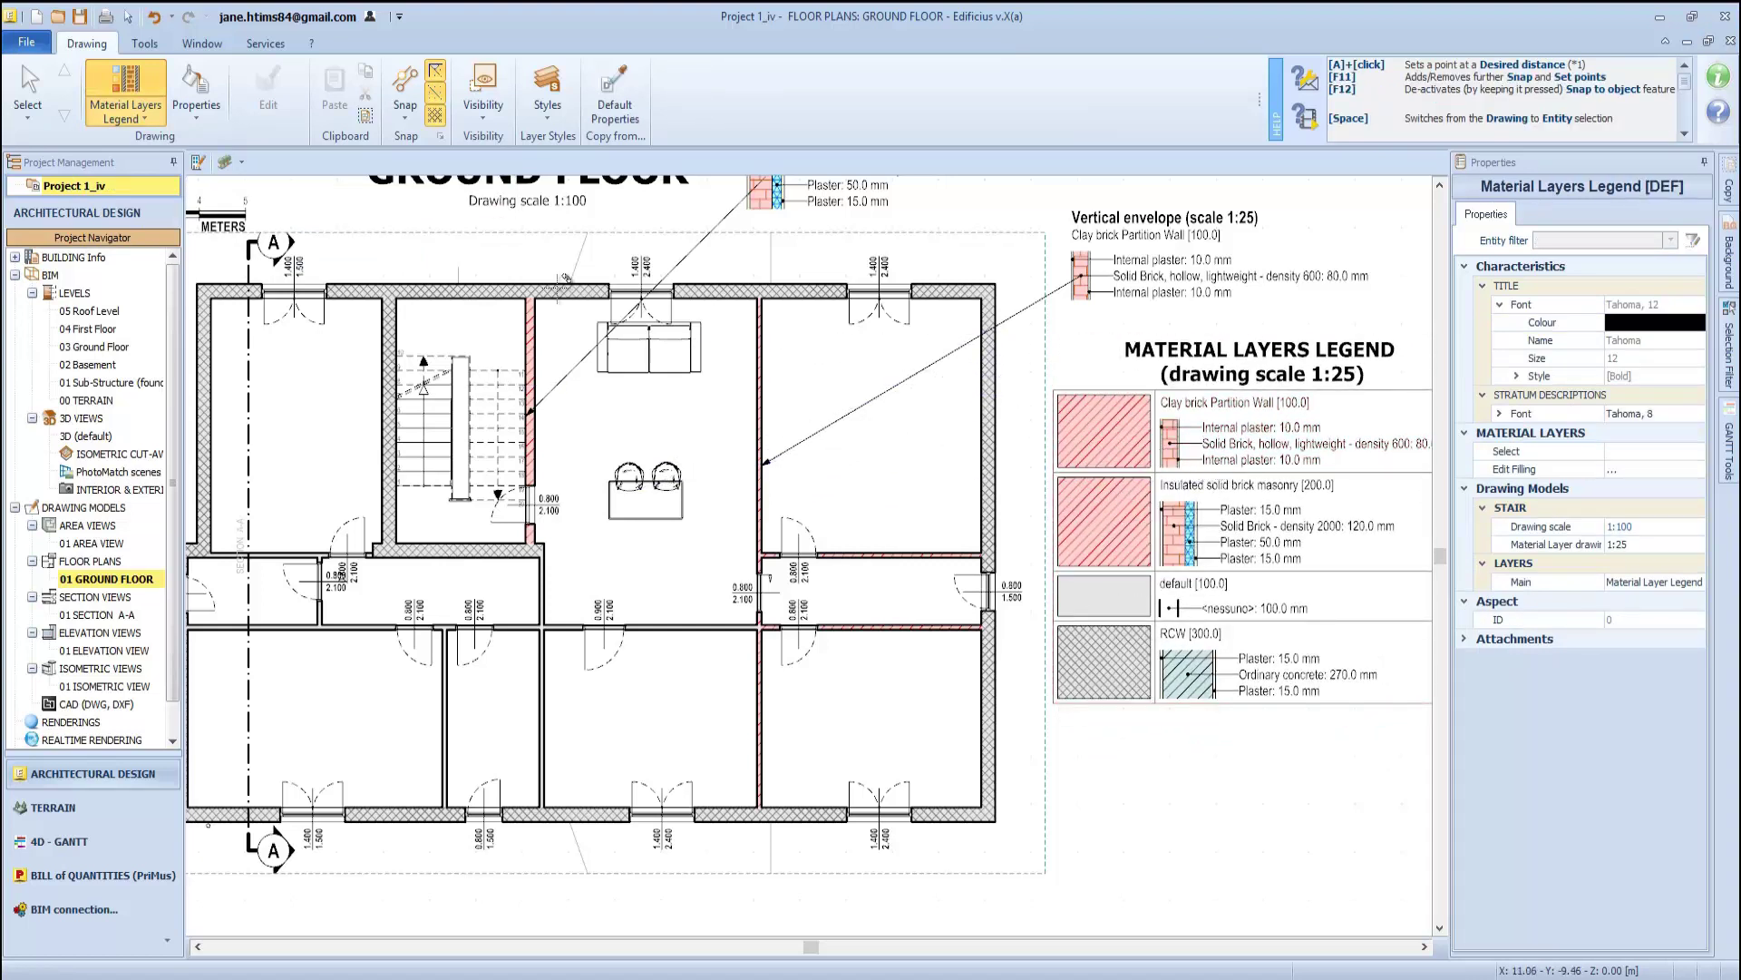
Draw a two-point 5.30 m linear dimension along the left-hand room's wall
left_click(131, 113)
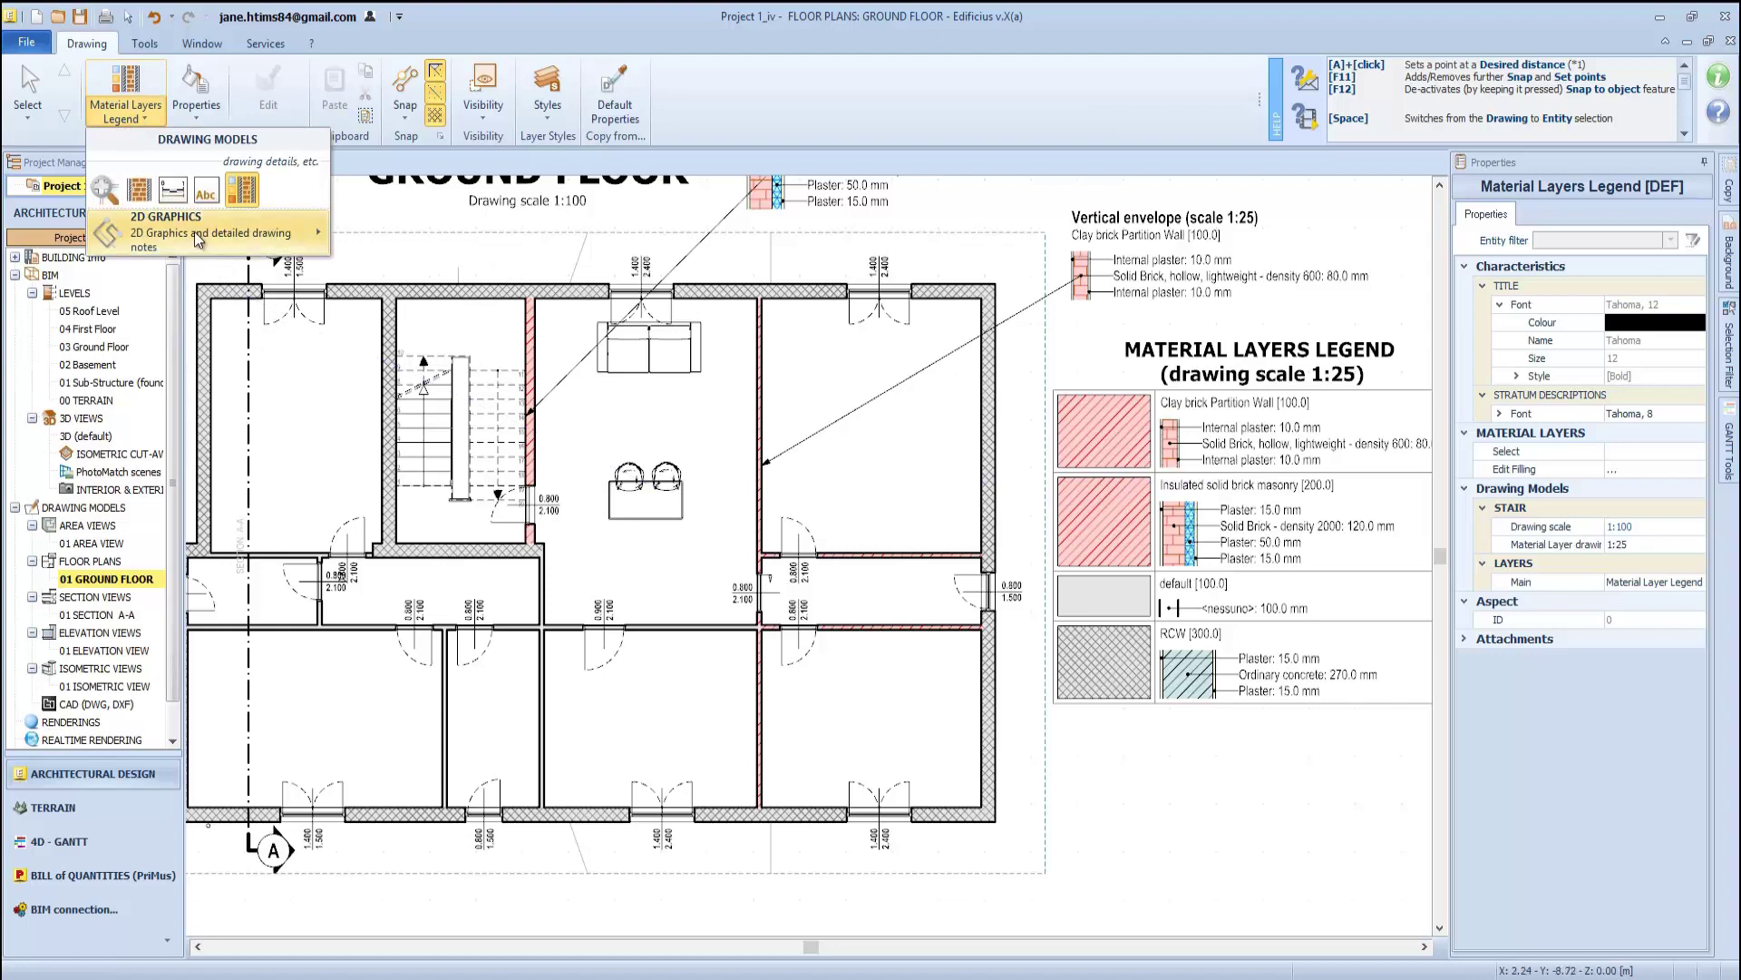
mouse_move(194, 228)
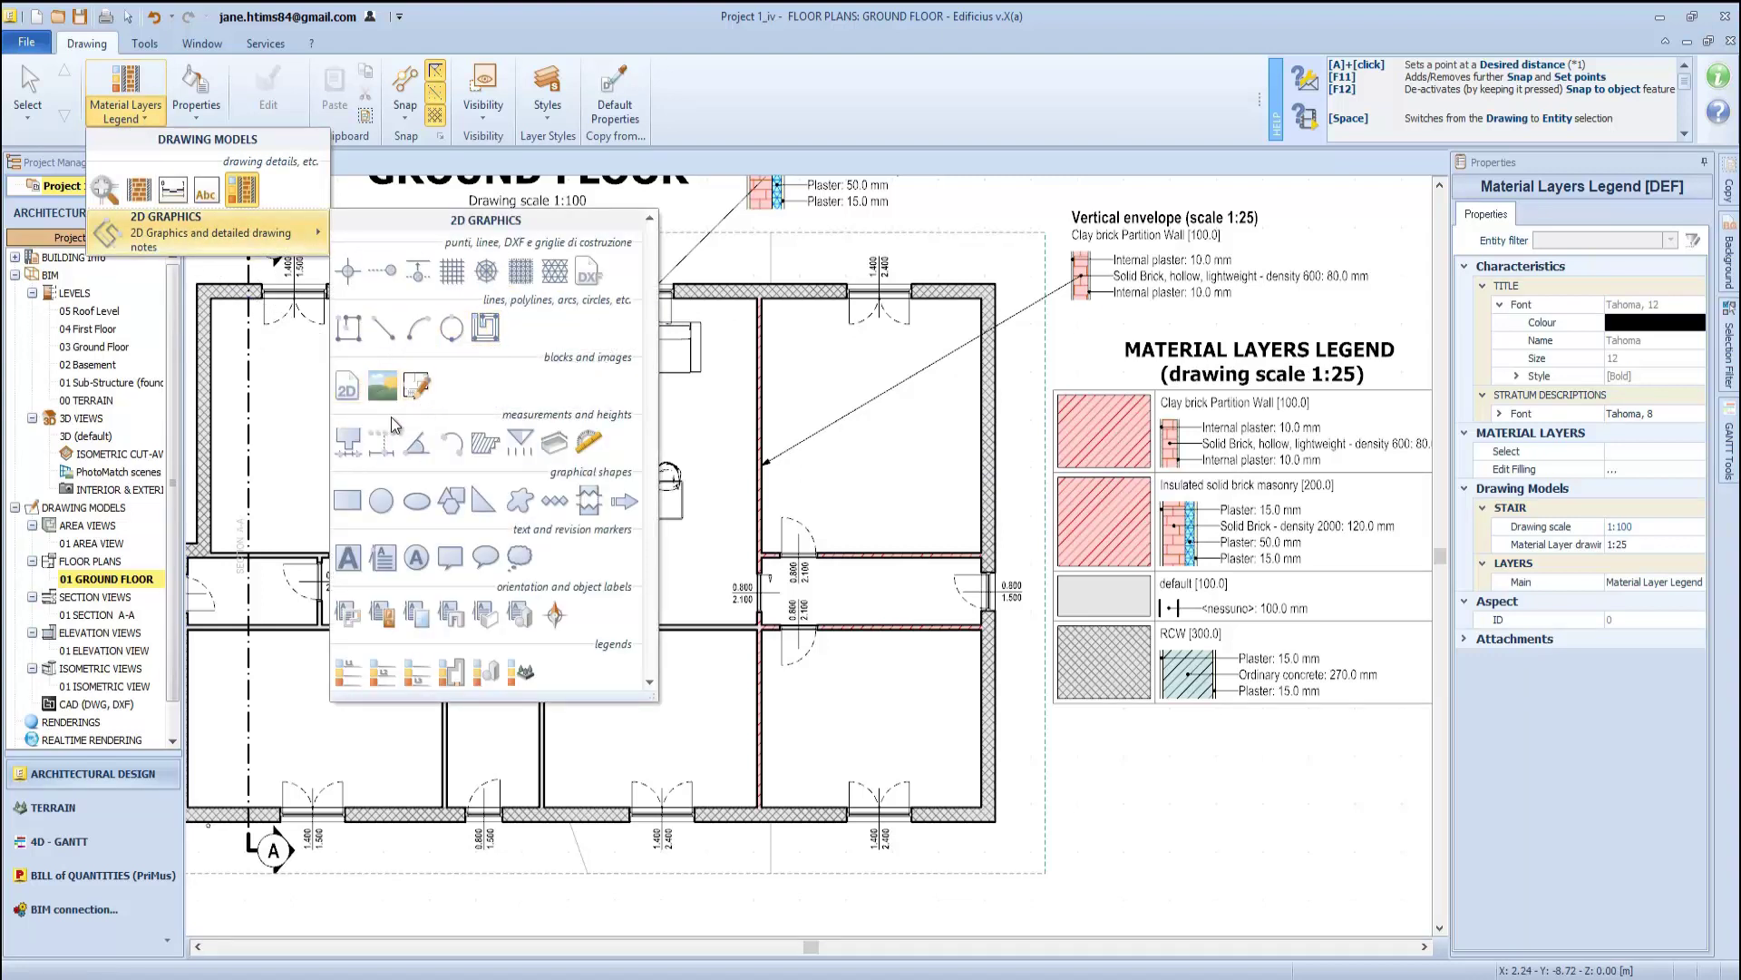
left_click(346, 447)
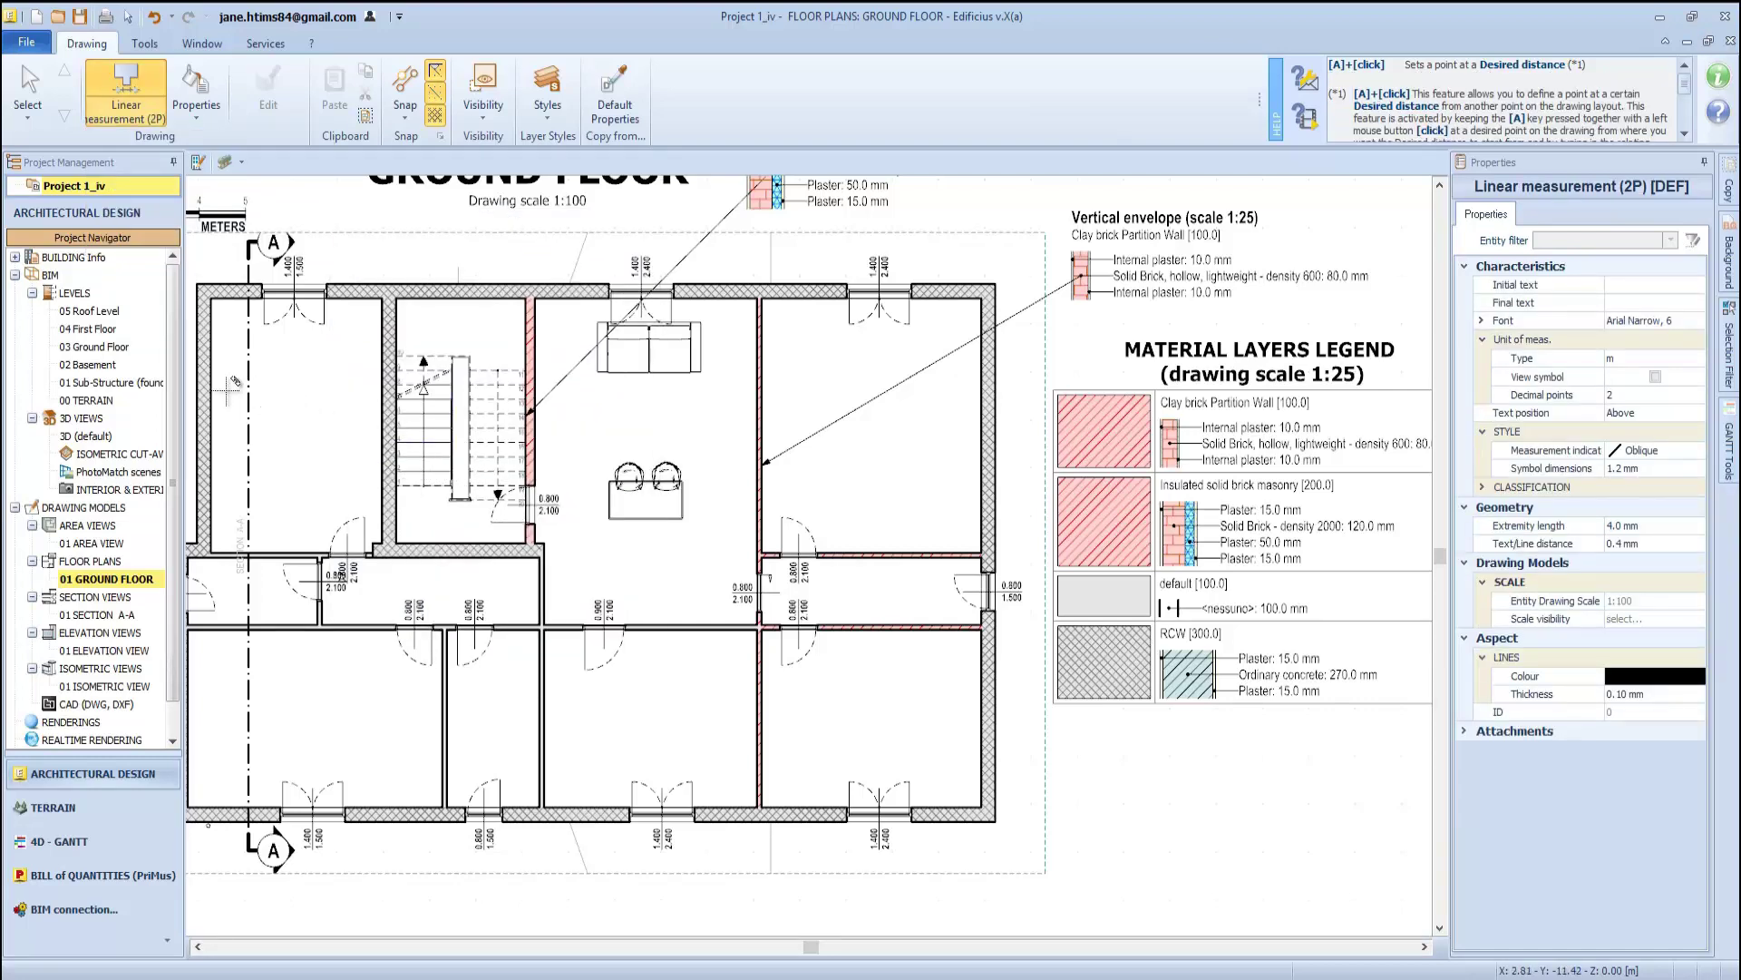
scroll(206, 392, "up", 4)
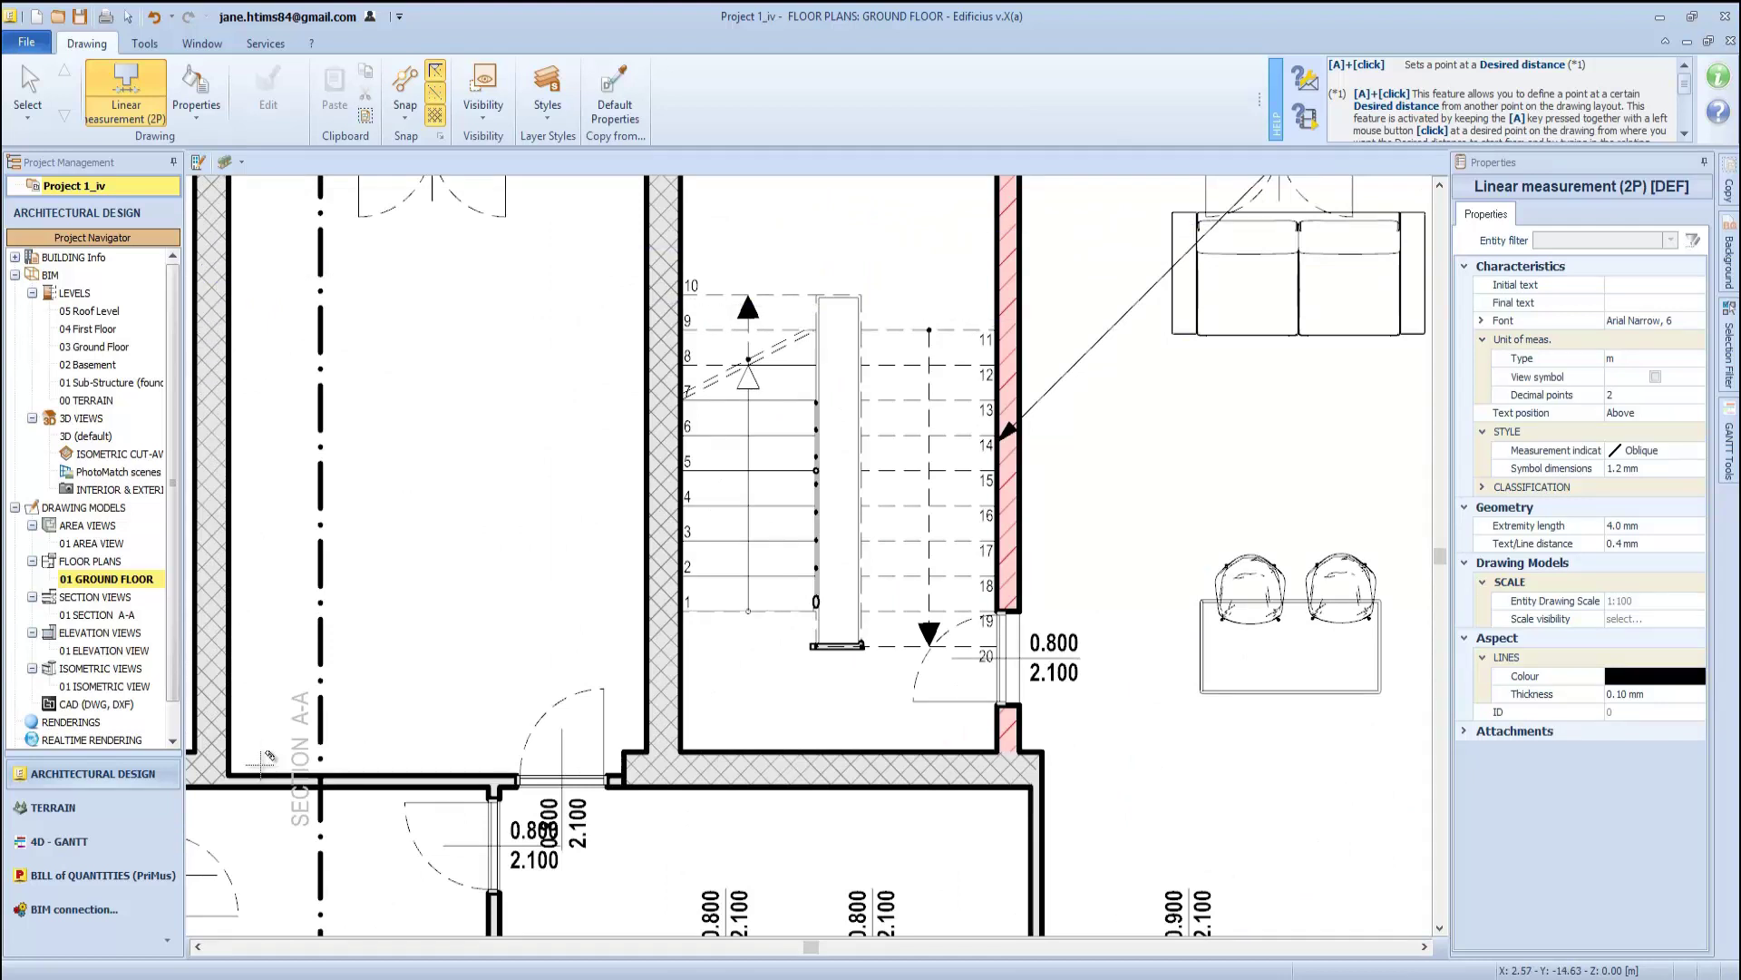
left_click(260, 764)
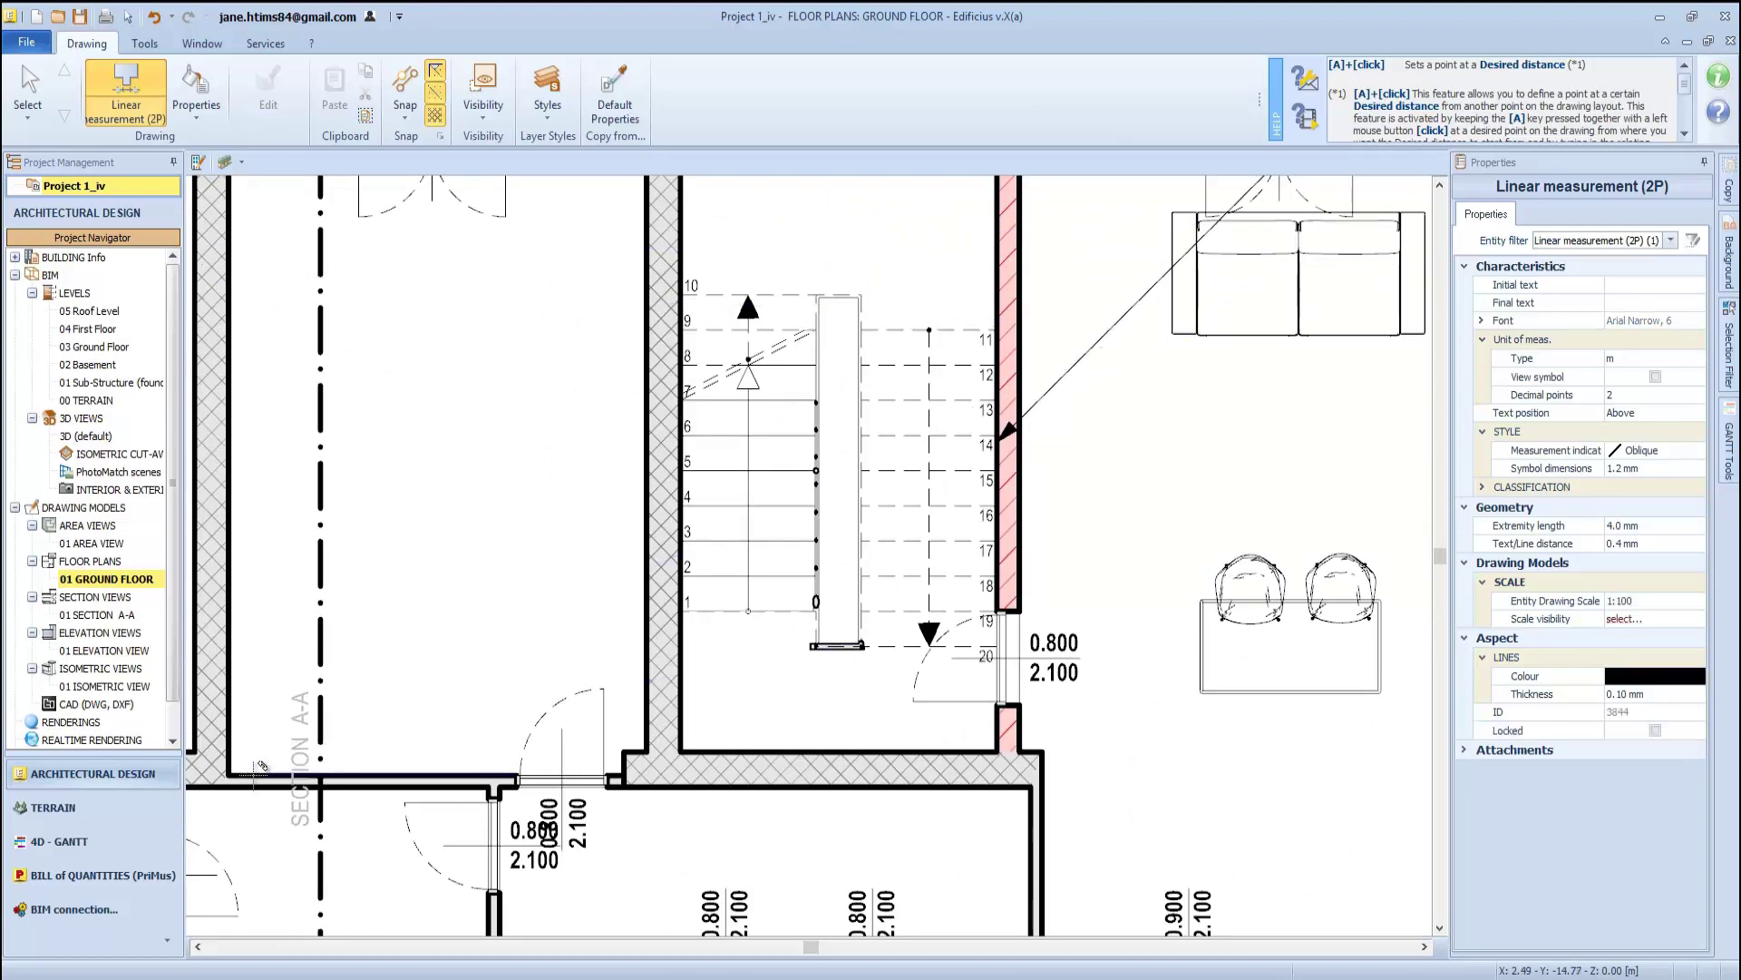
scroll(300, 655, "down", 1)
scroll(311, 642, "down", 1)
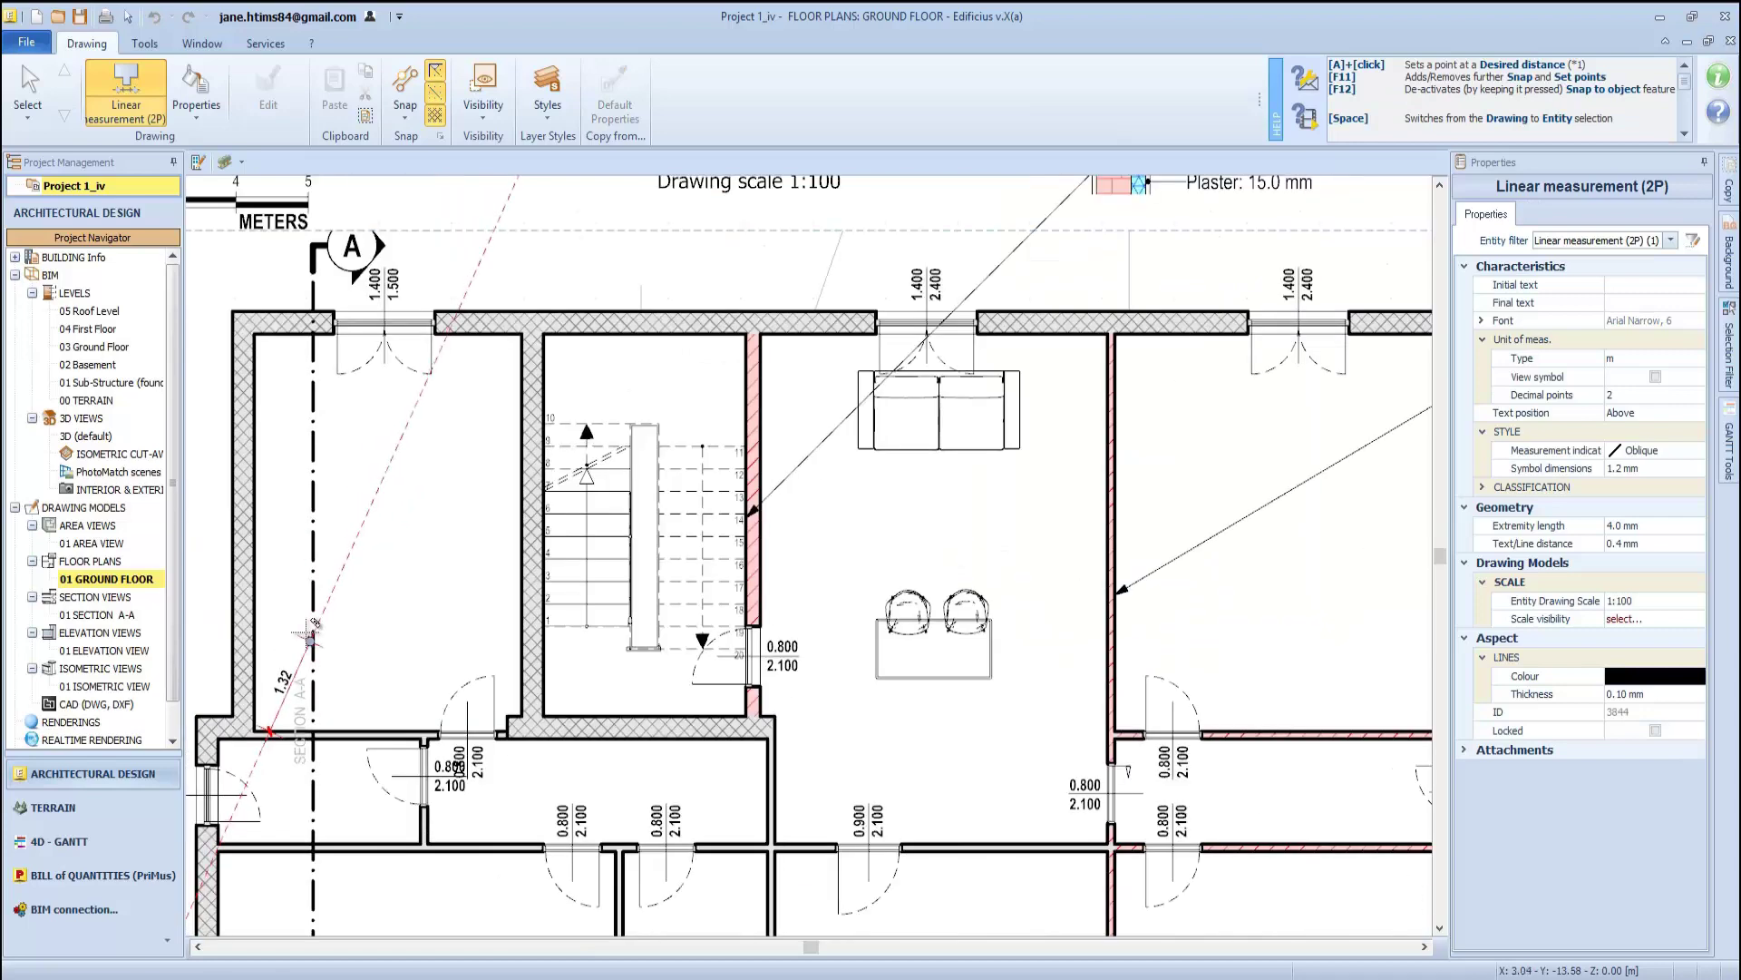
scroll(263, 315, "up", 3)
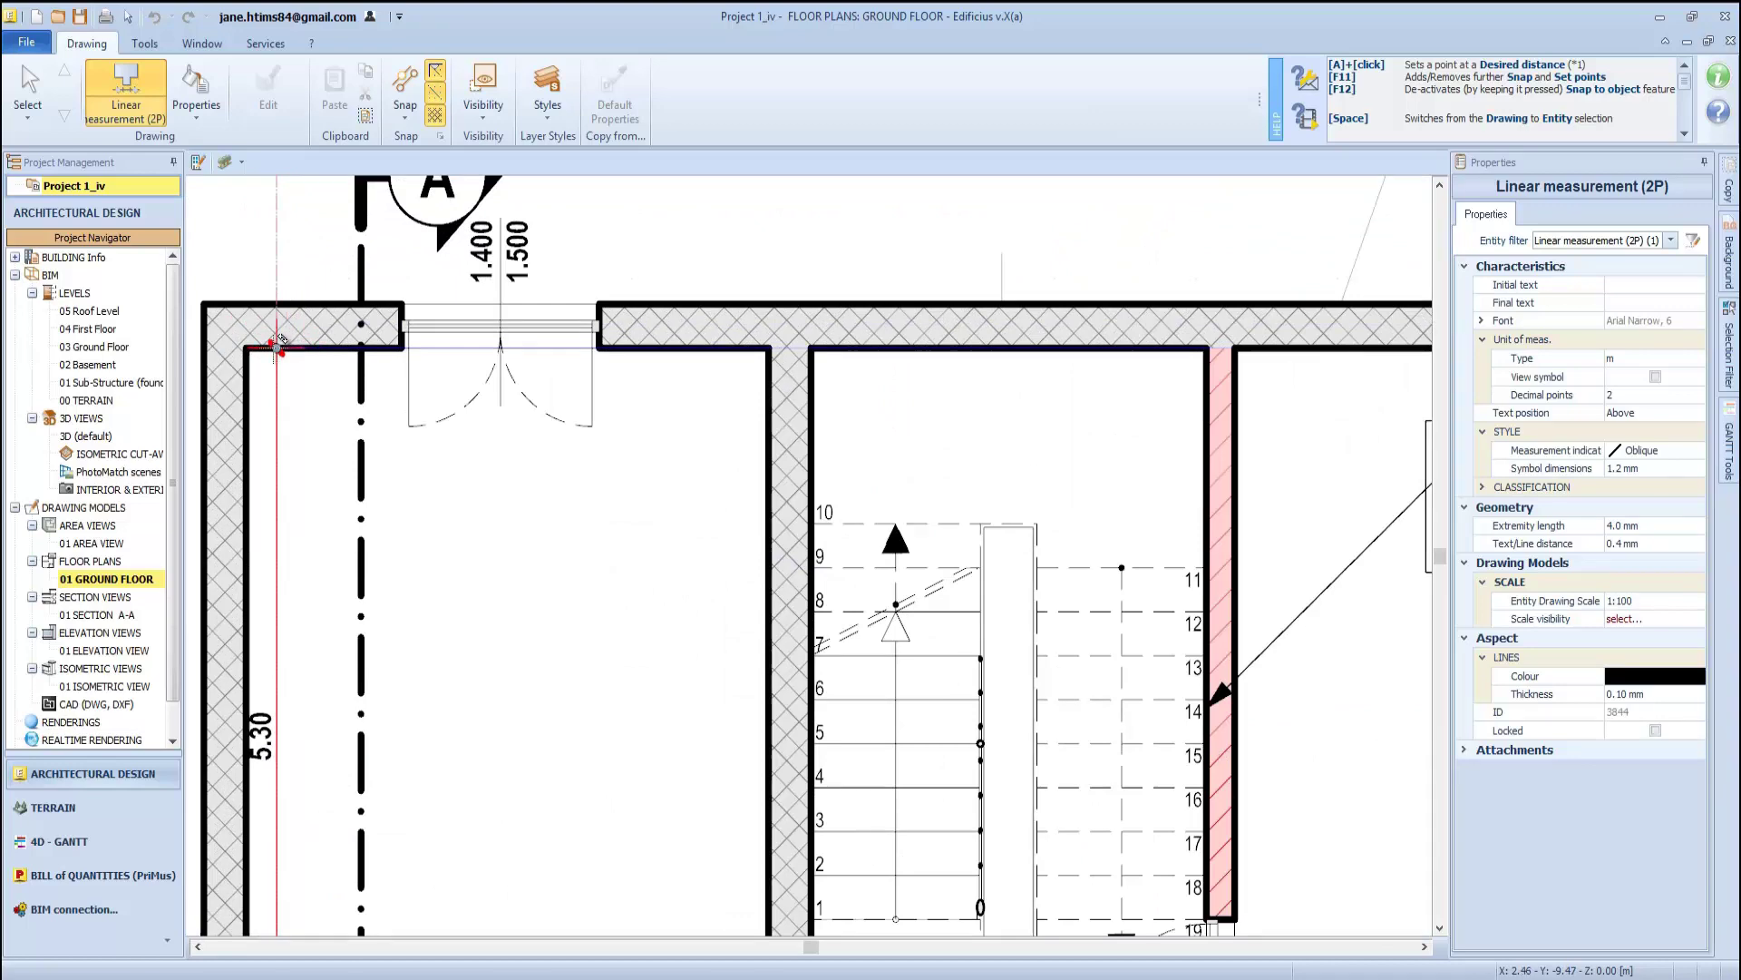
left_click(279, 343)
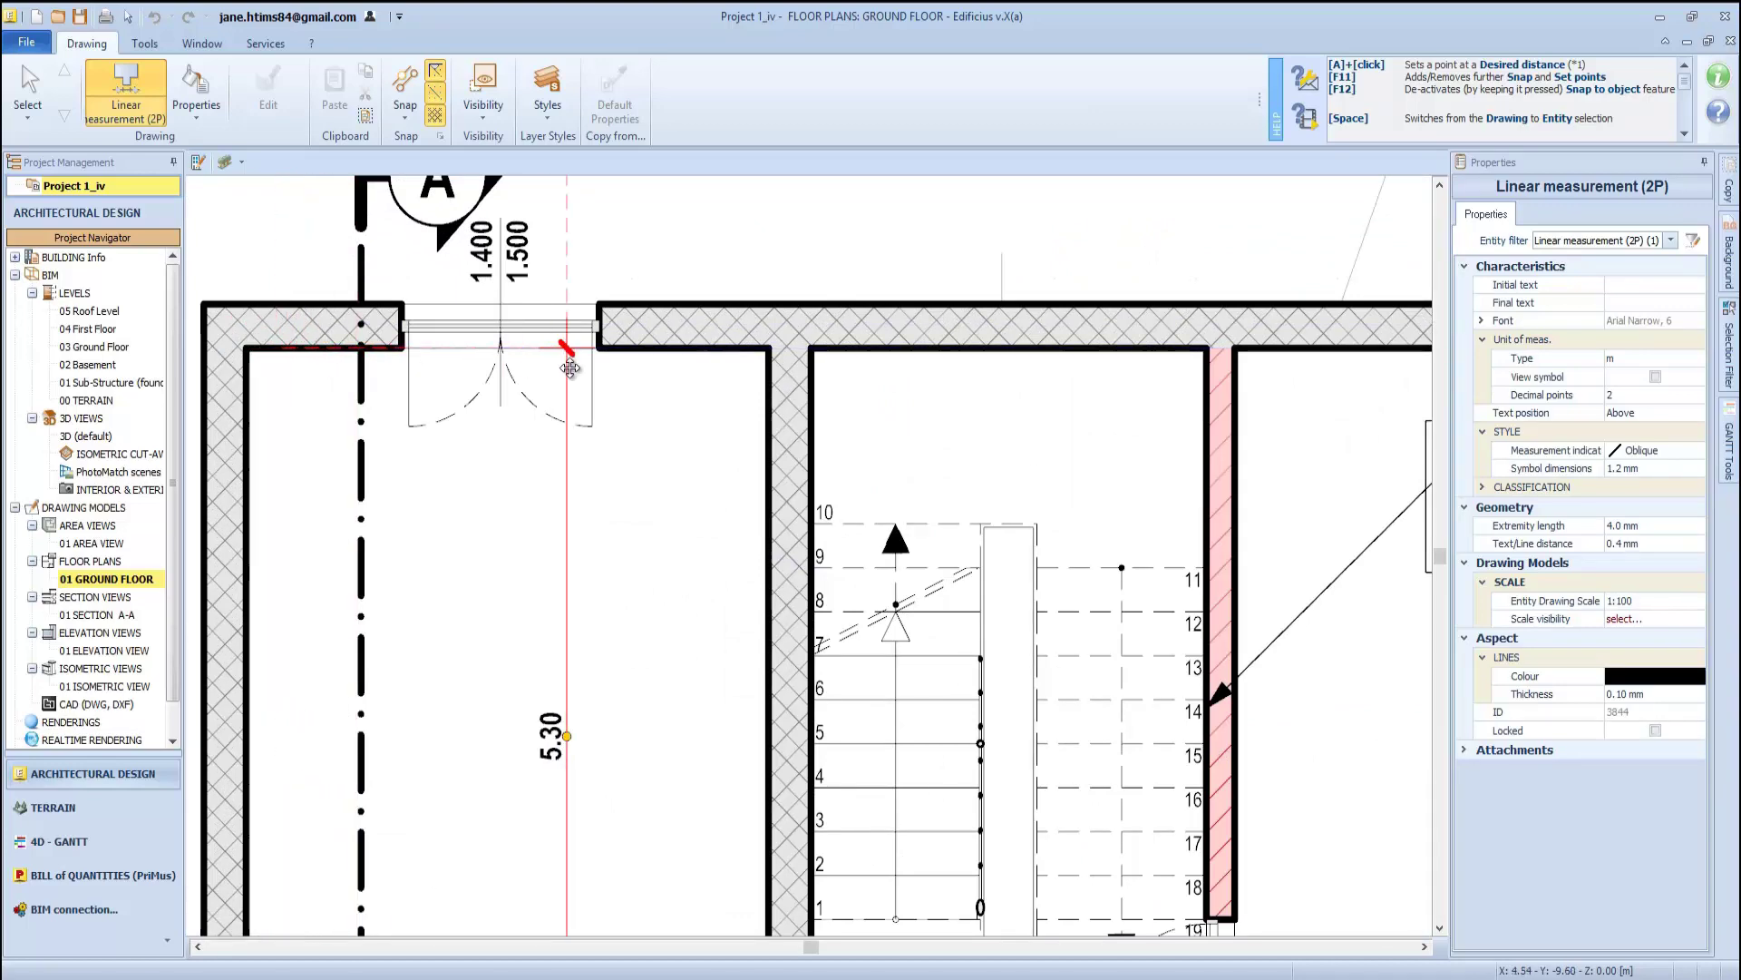
left_click(650, 359)
scroll(676, 472, "down", 5)
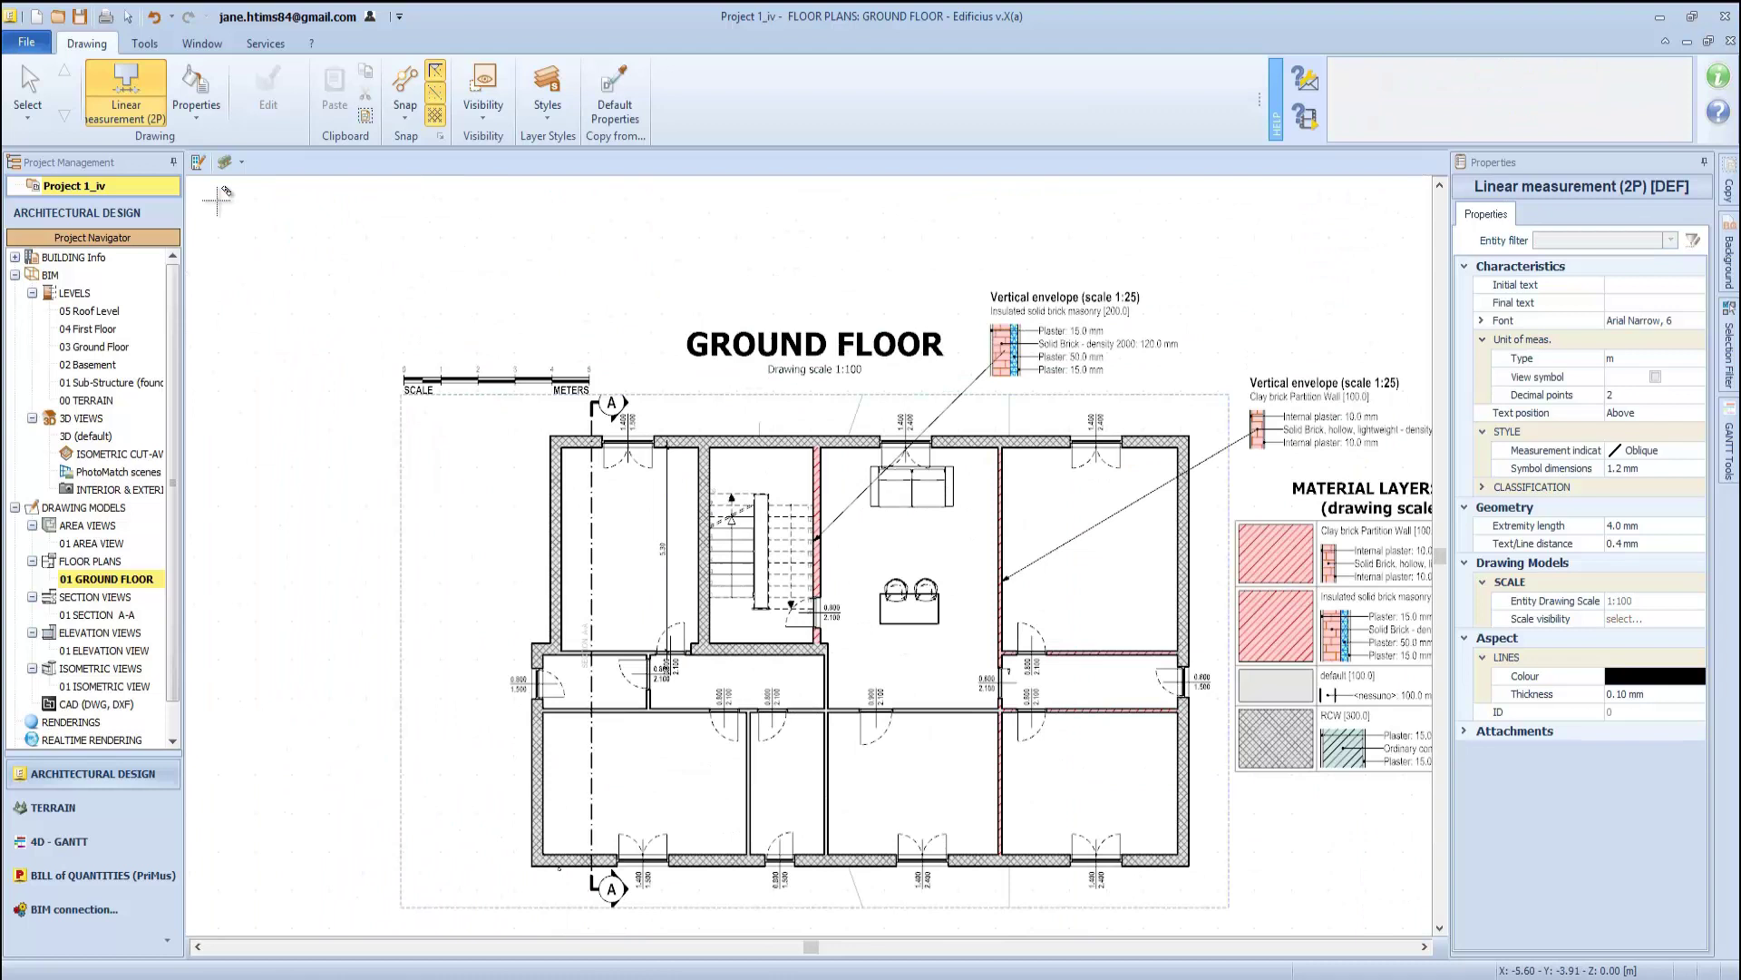
Add a serial linear dimension along the bottom wall with an overall 17.23
left_click(103, 100)
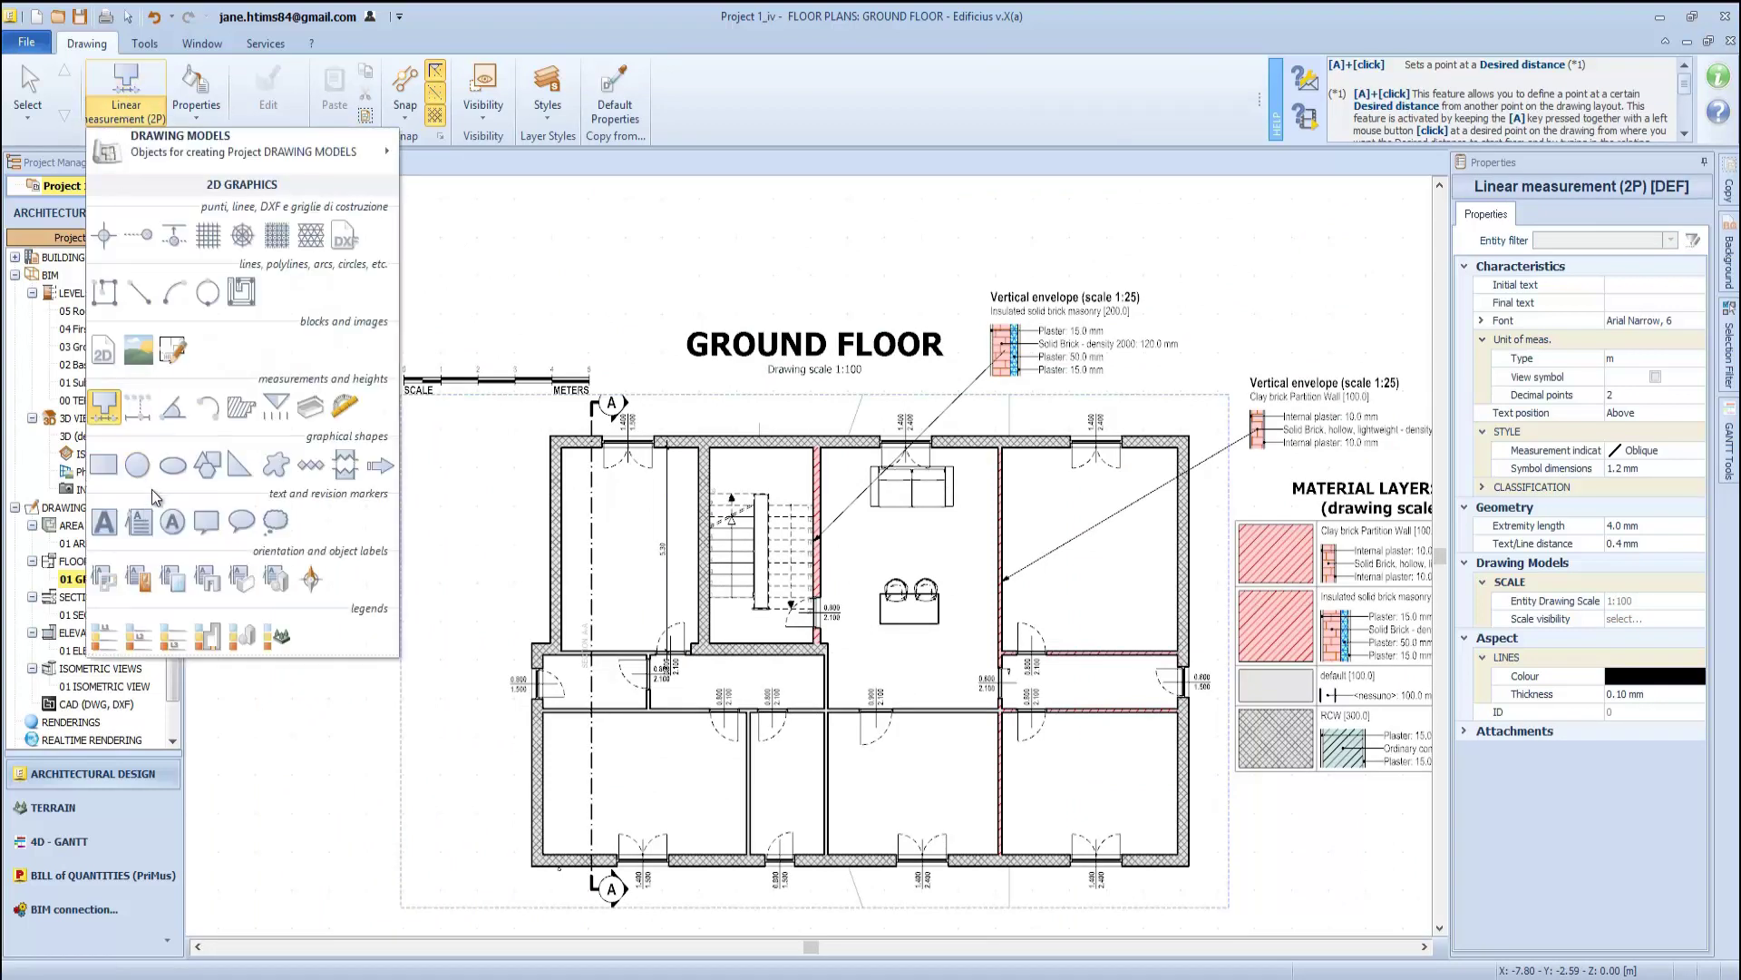
left_click(144, 406)
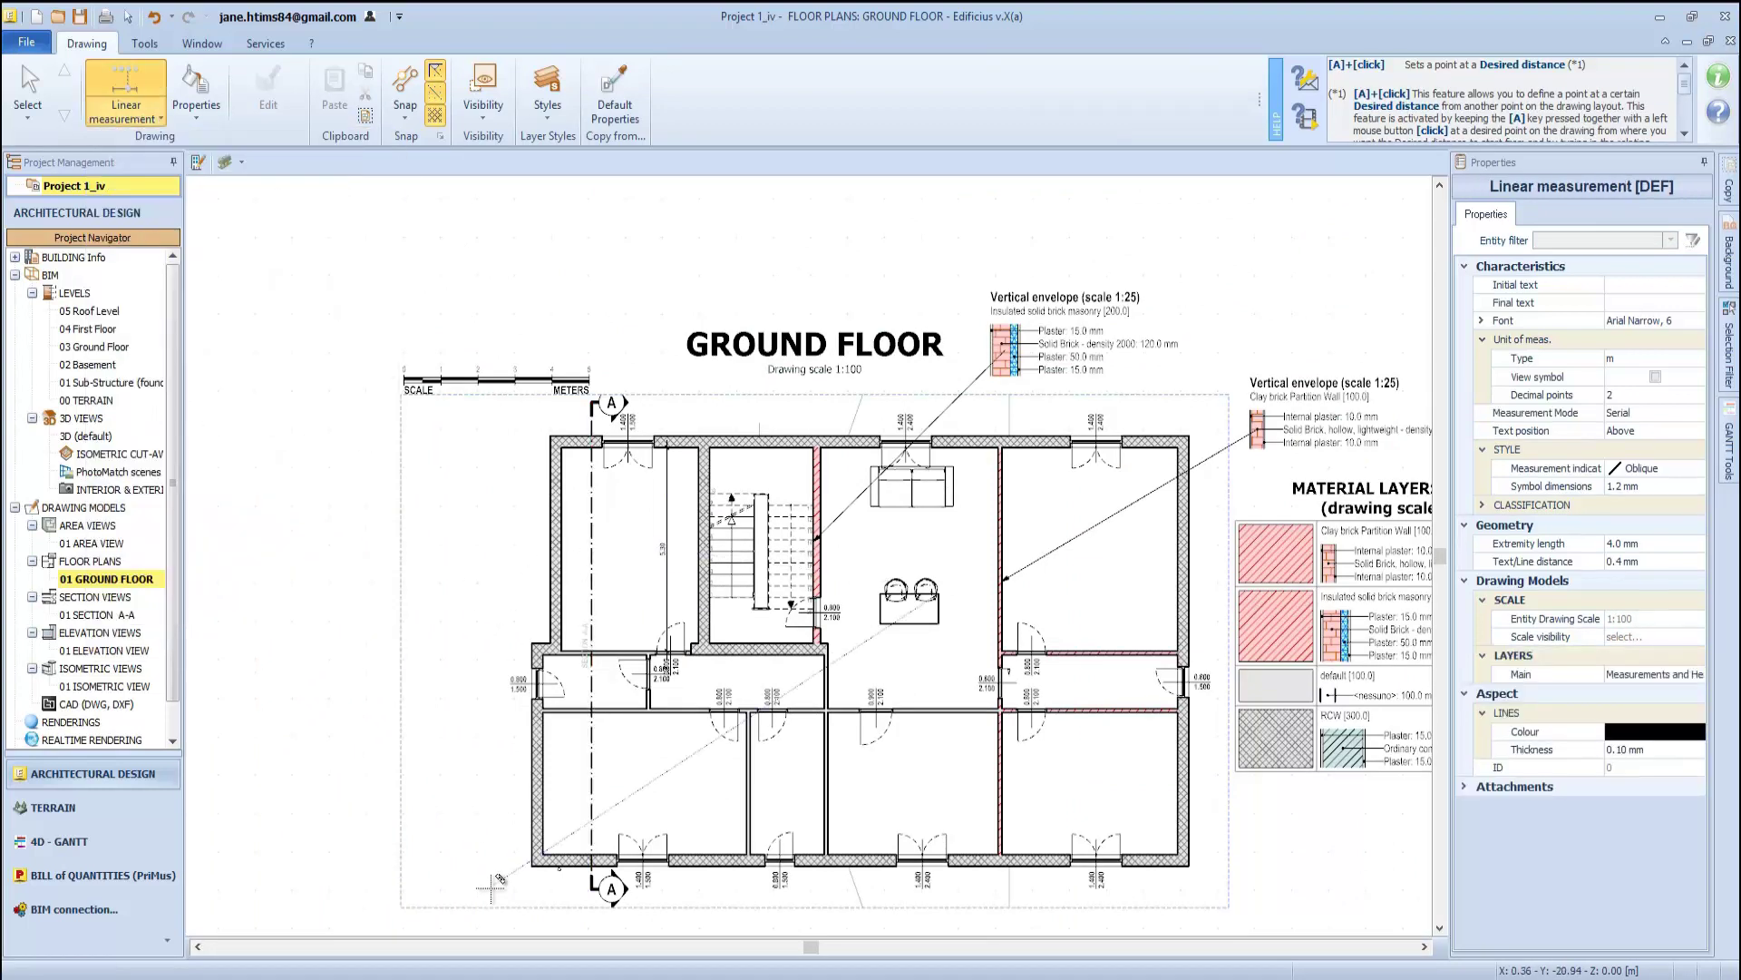
left_click(505, 923)
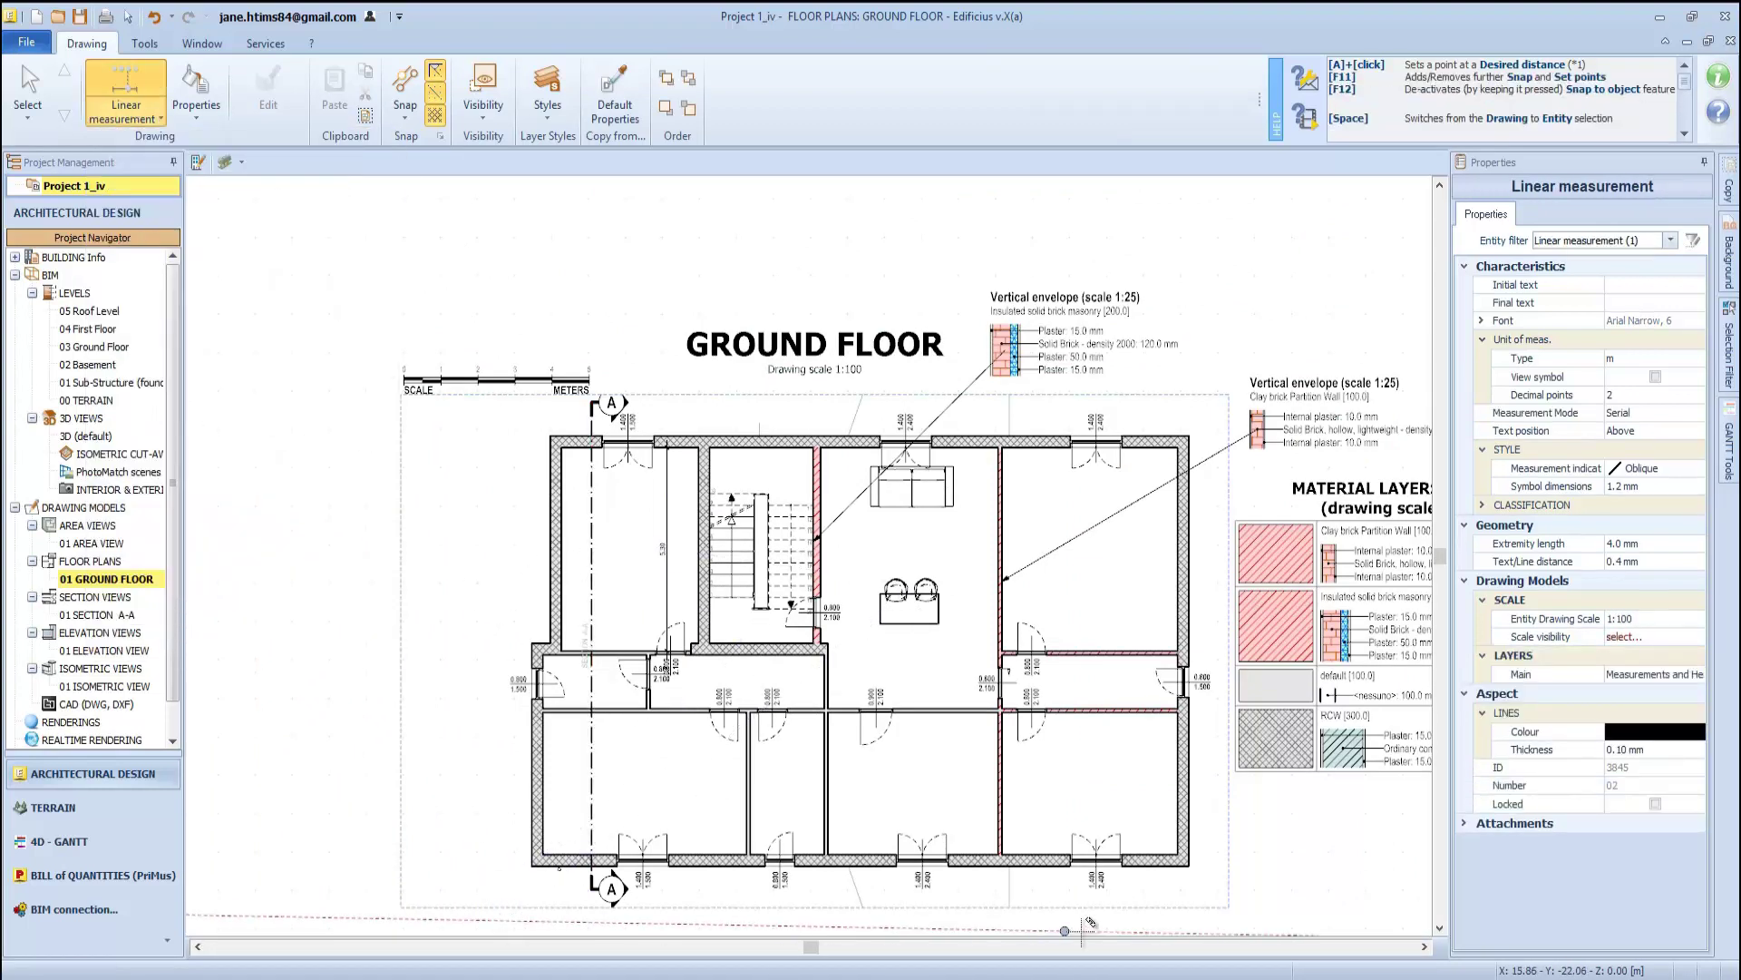
left_click(1248, 920)
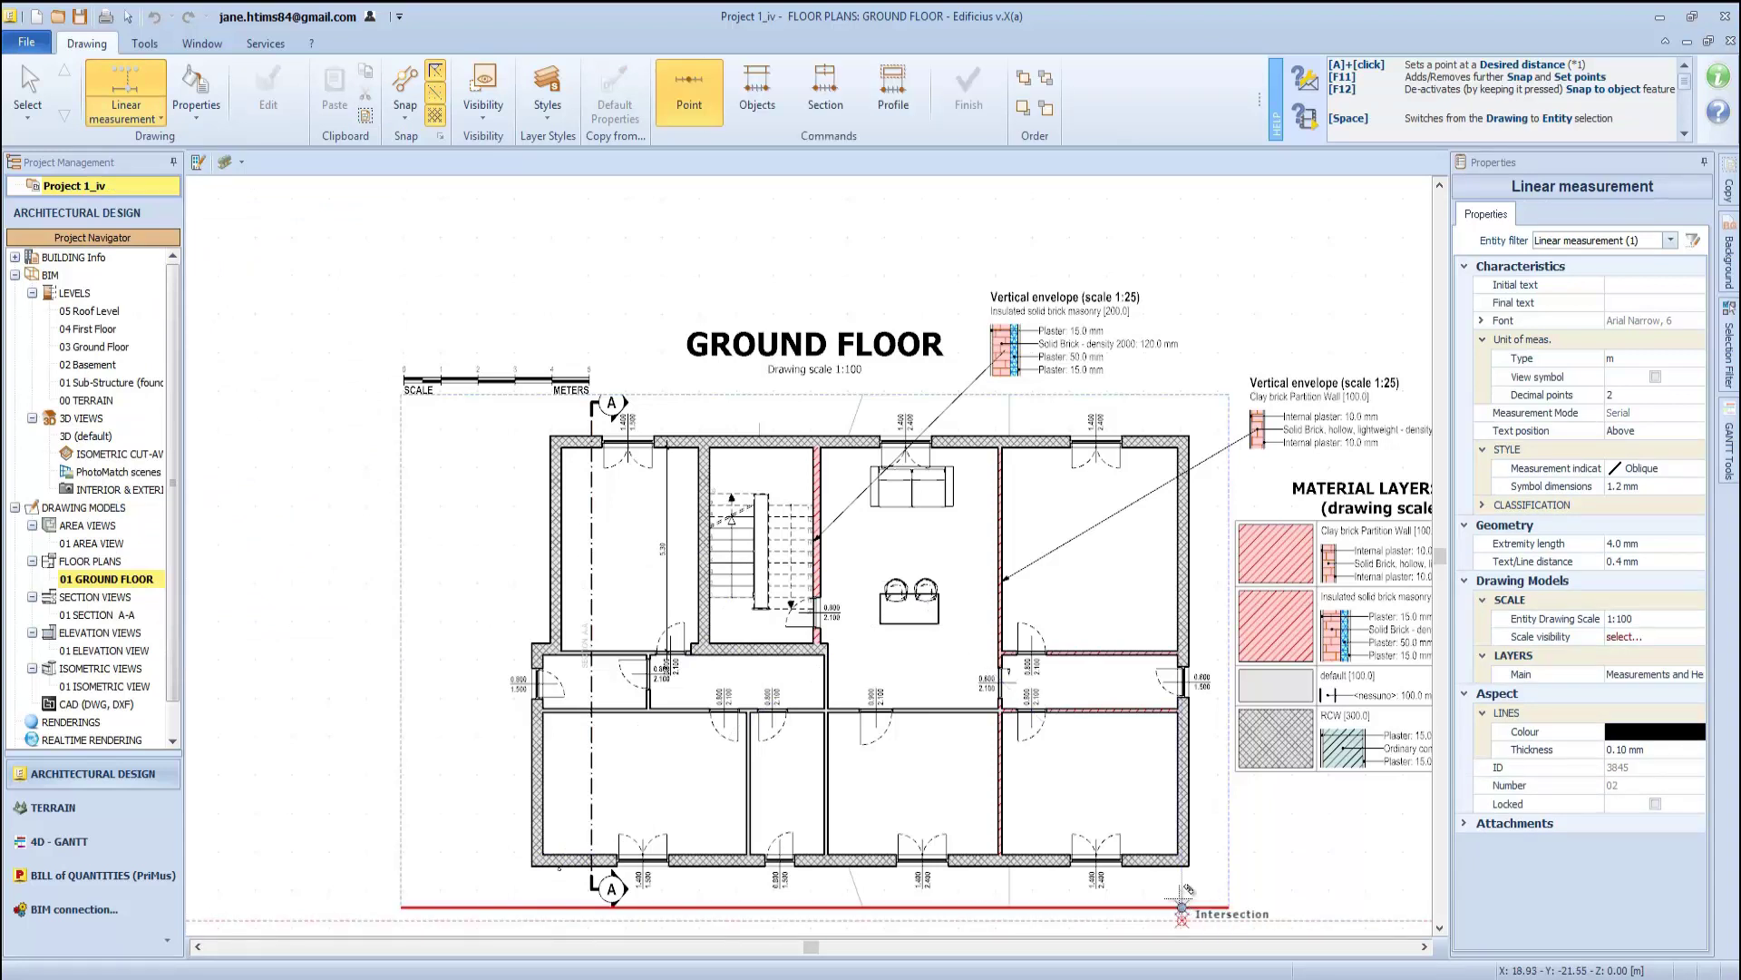
left_click(559, 853)
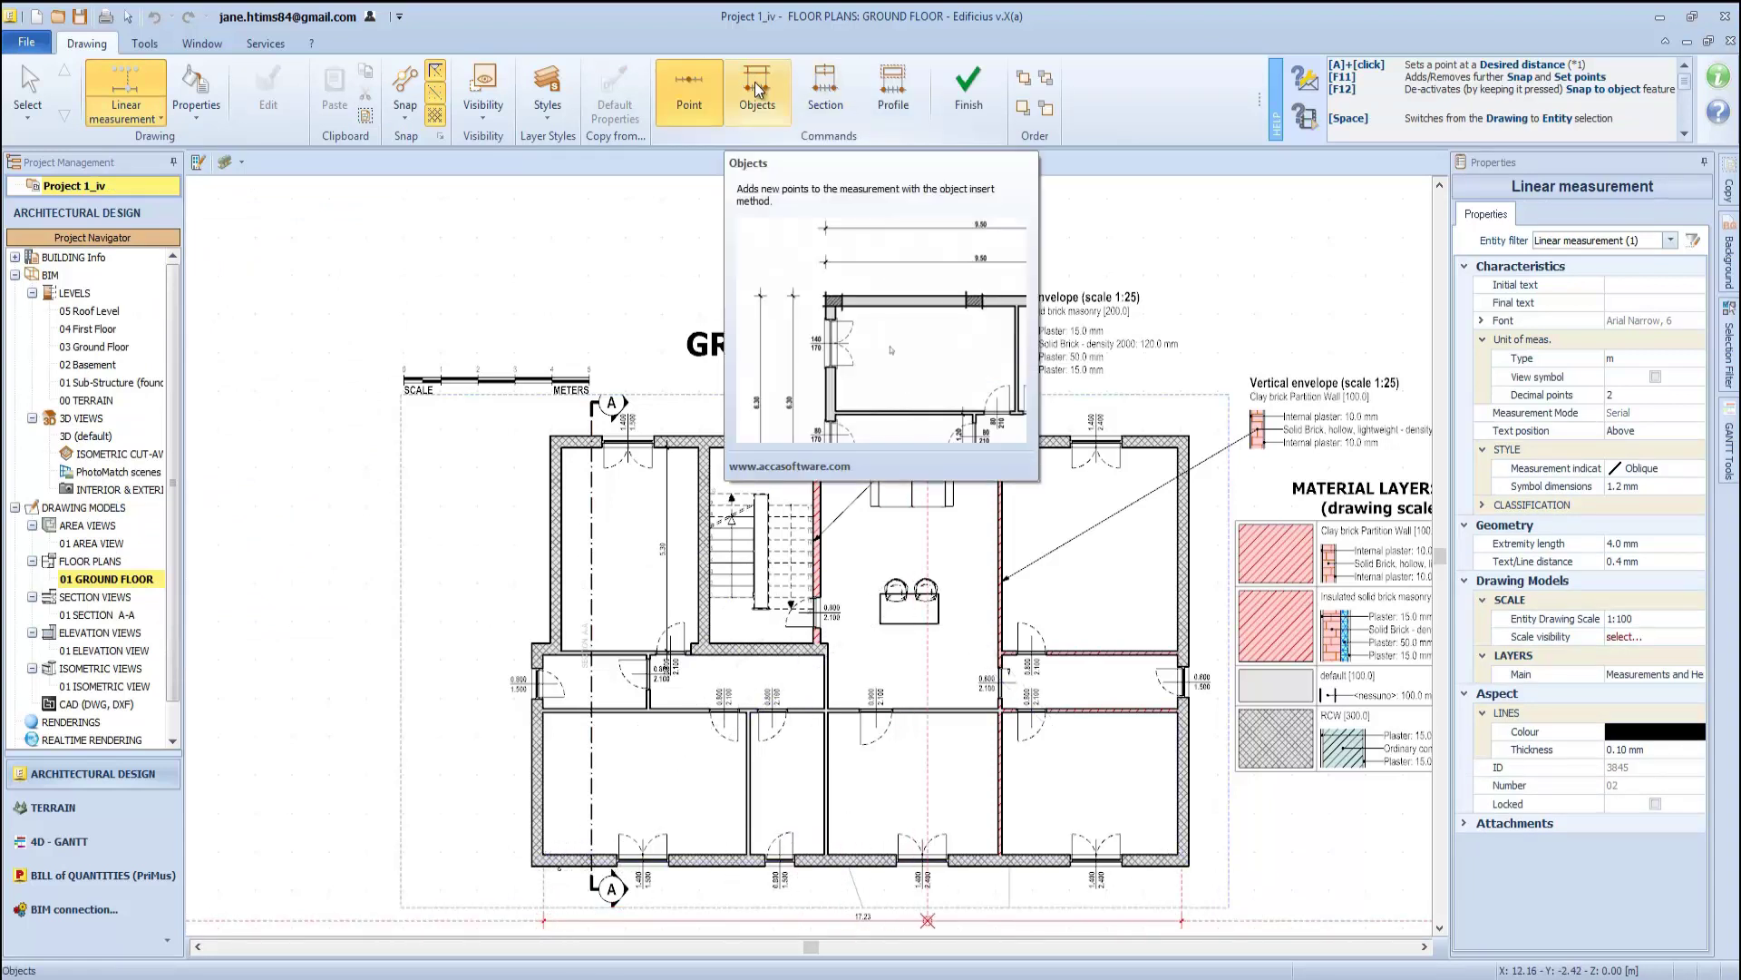
Generate chained dimensions (5.47, 2.00, 4.60, 4.75) by drawing a section line across the plan
left_click(826, 88)
left_click(447, 789)
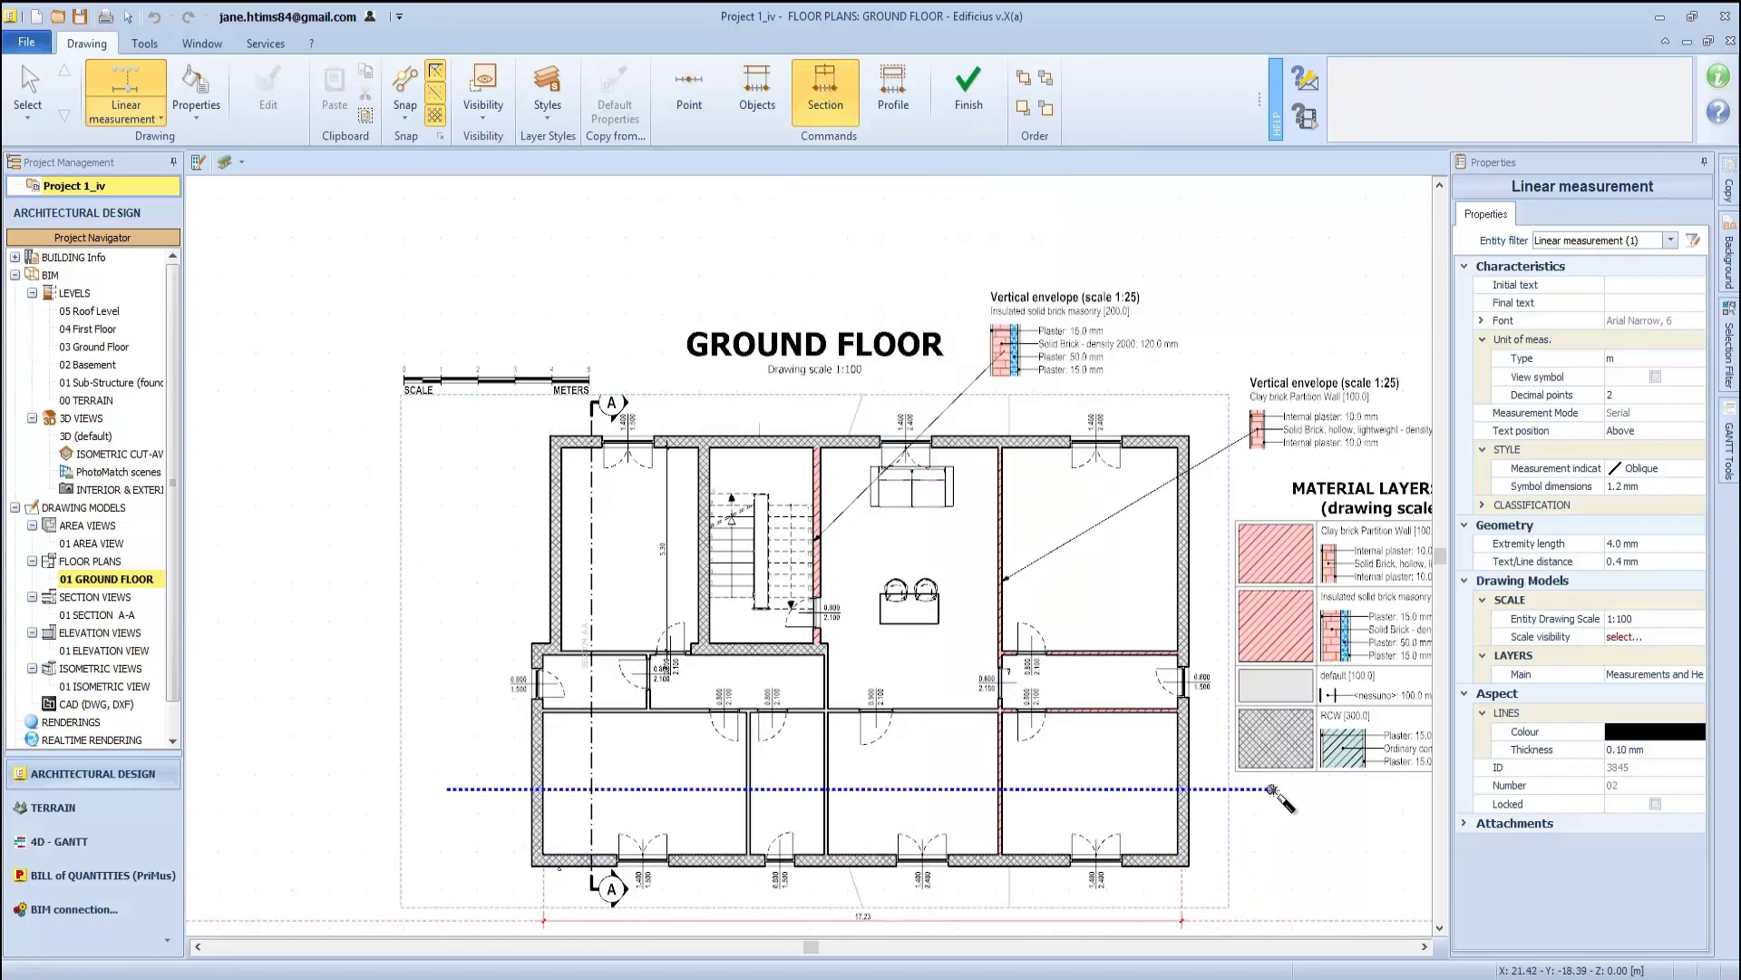
left_click(1274, 789)
left_click(969, 88)
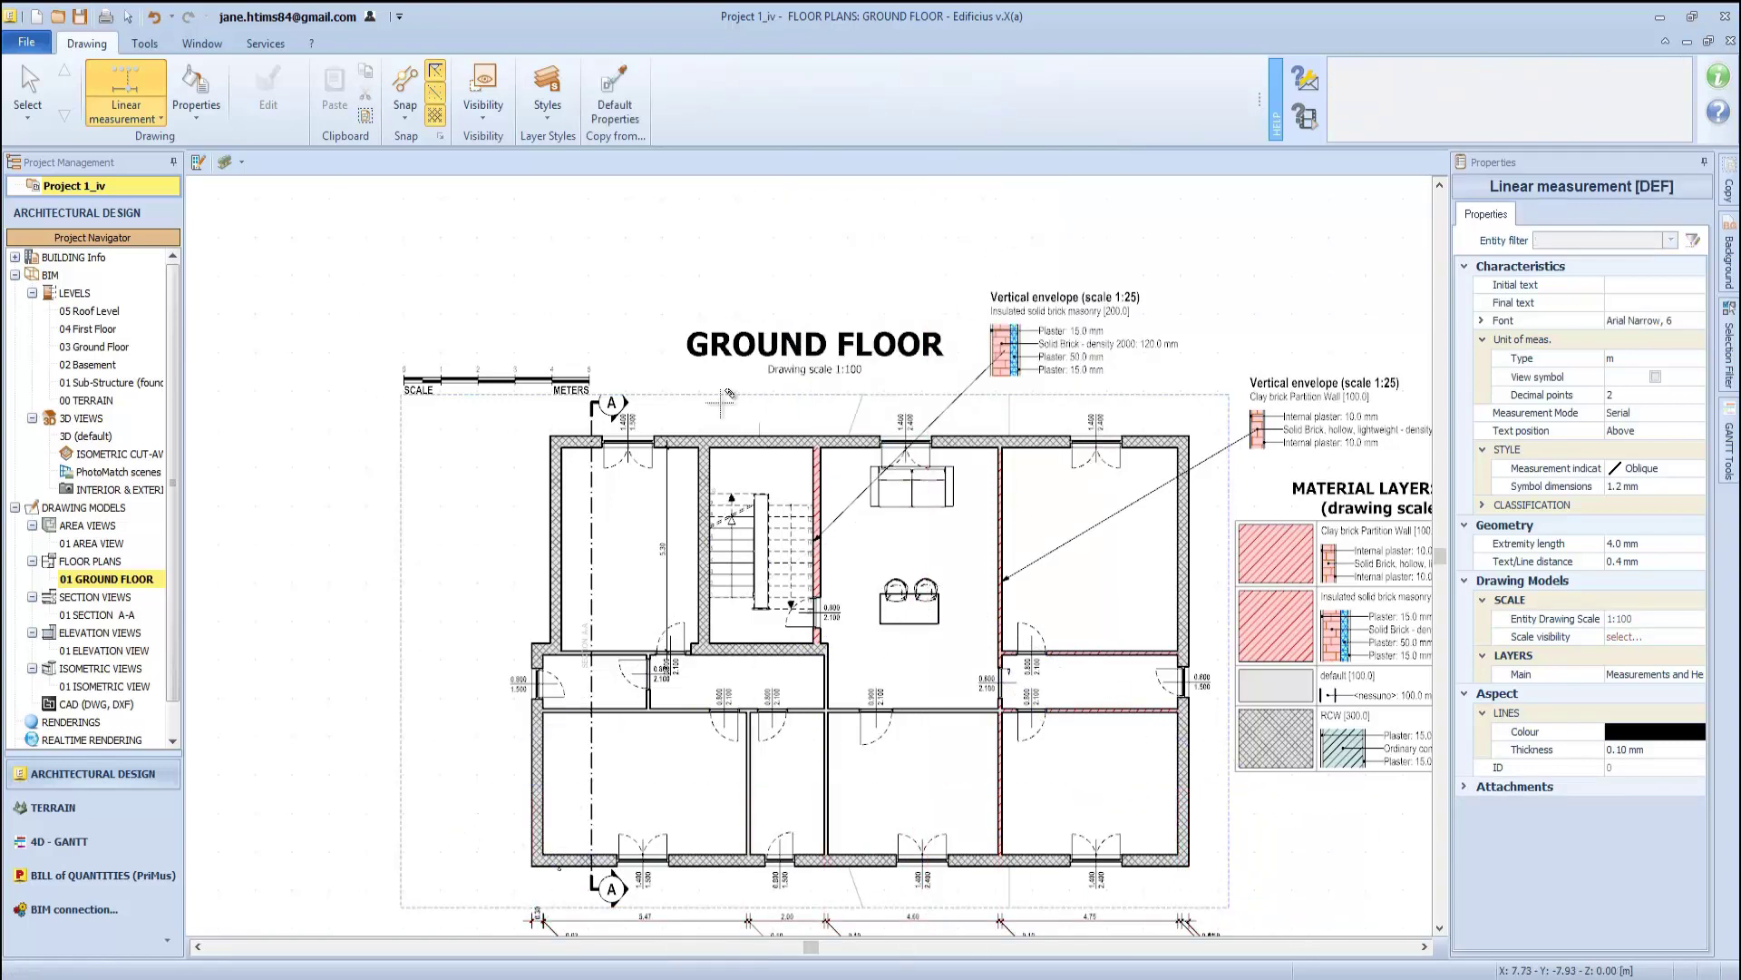
left_click(151, 112)
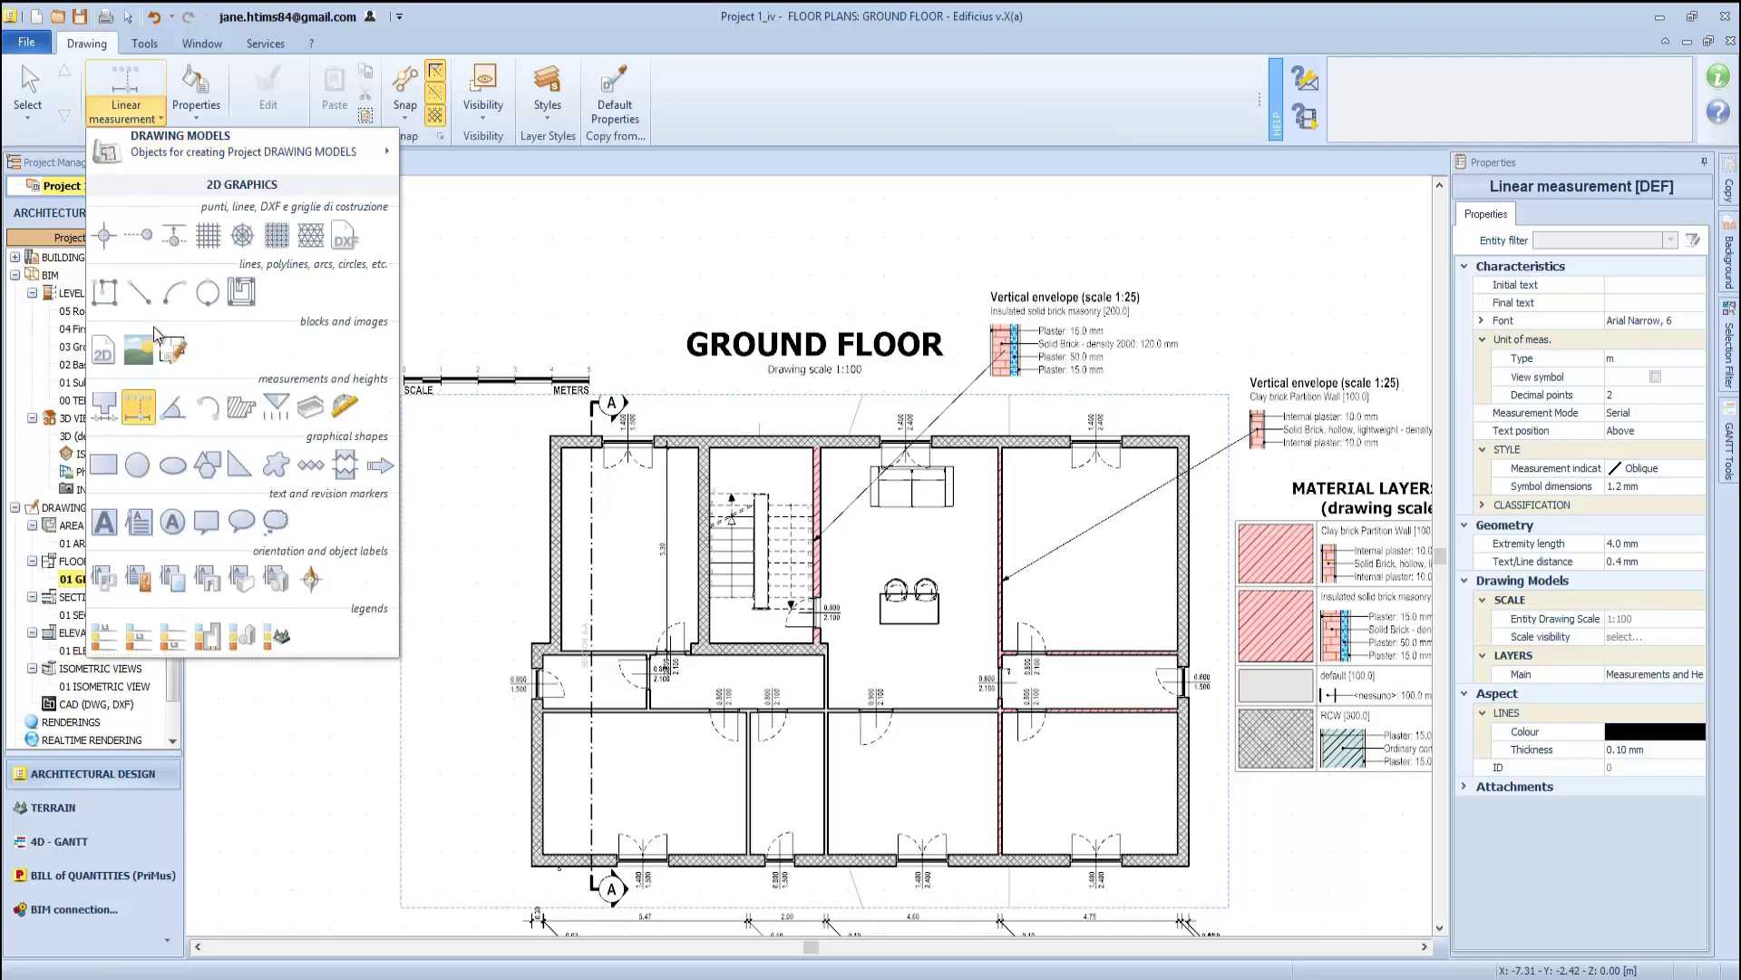
Dimension the top-left room, then every room with Dimension ALL, and recentre the plan
left_click(309, 409)
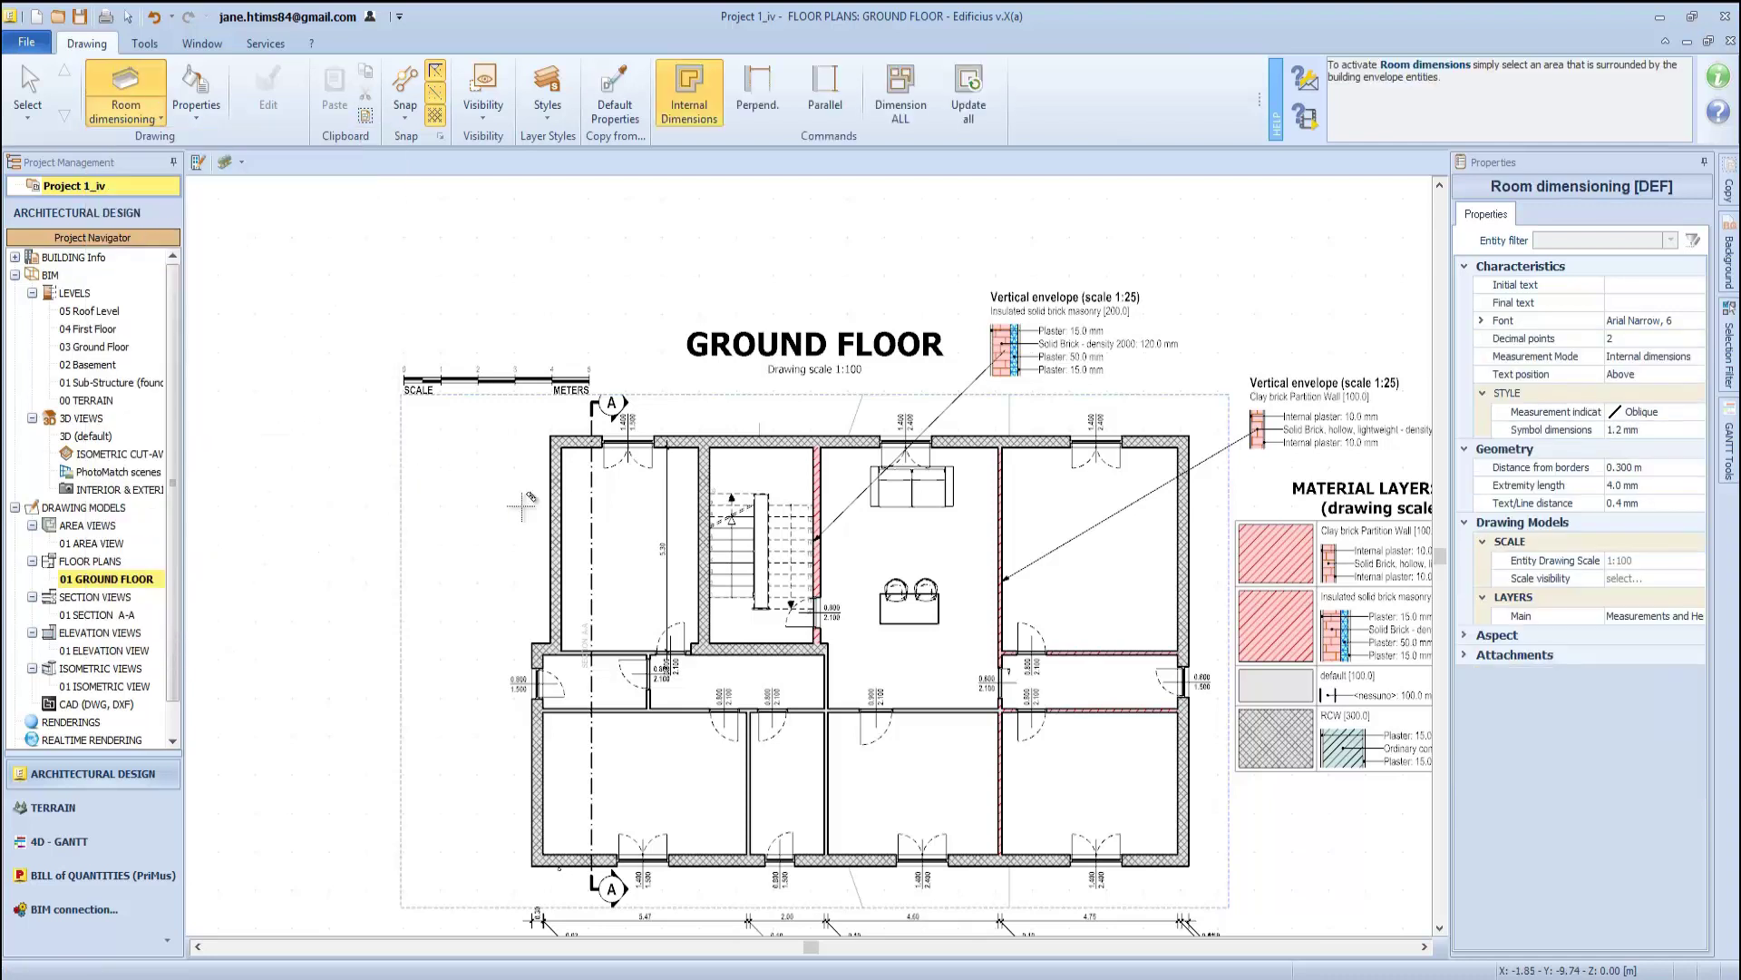
left_click(635, 537)
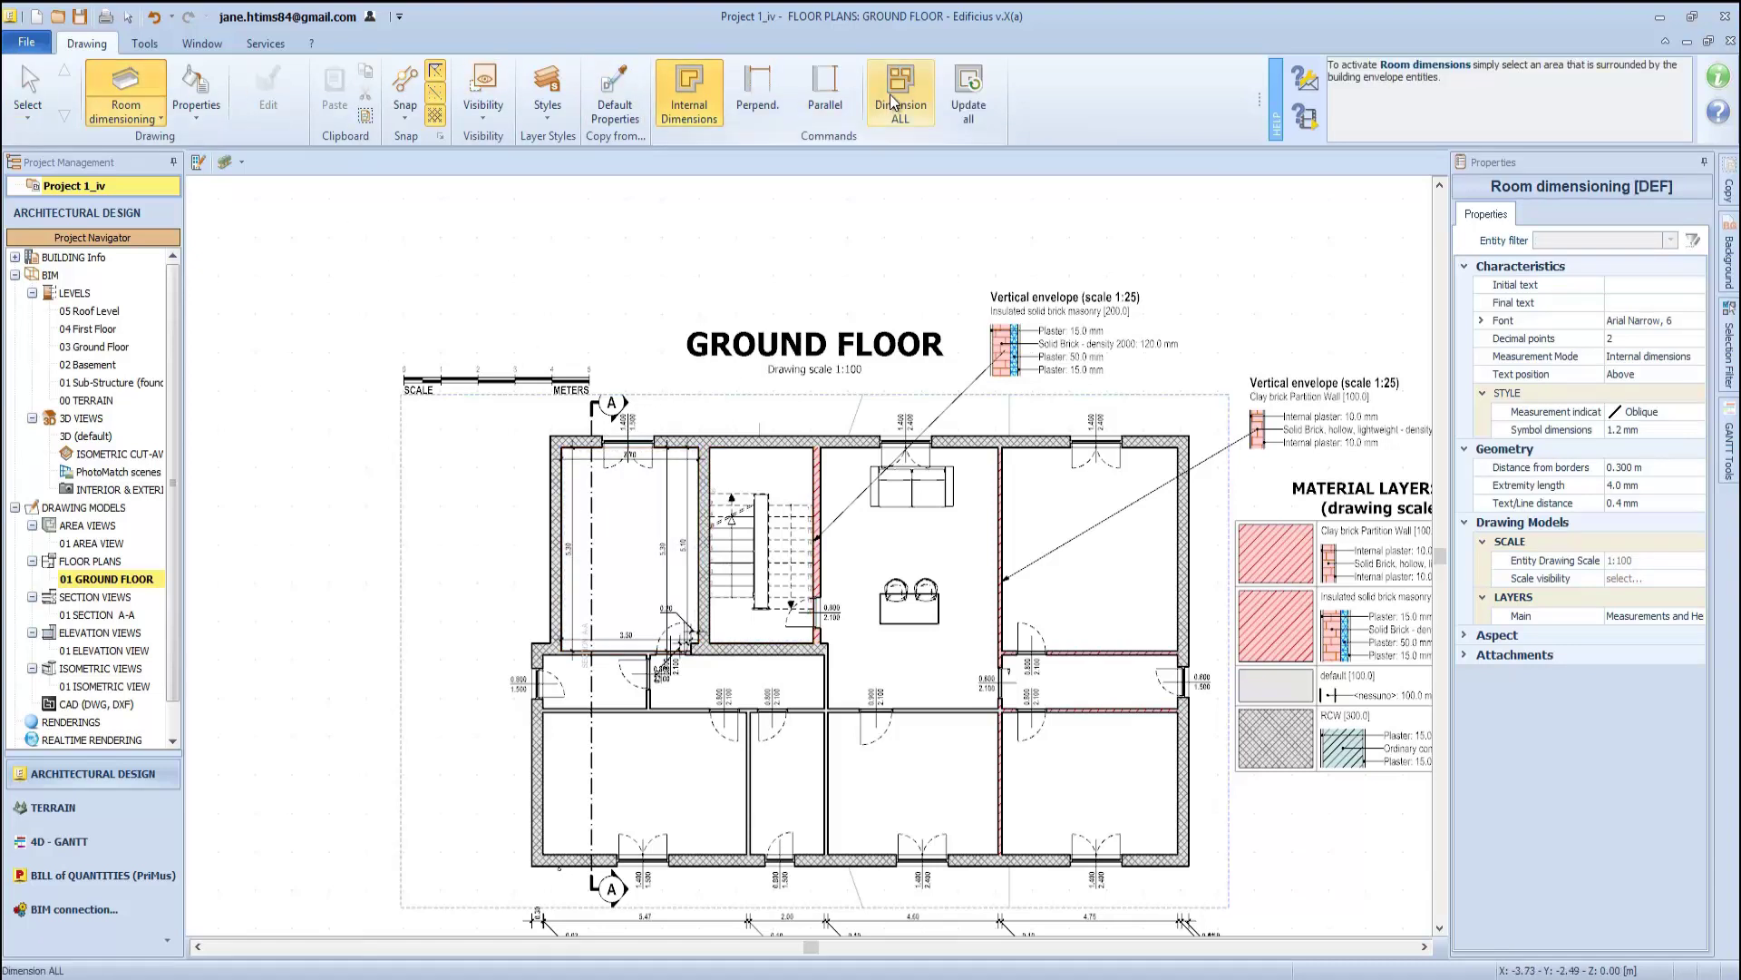
left_click(893, 99)
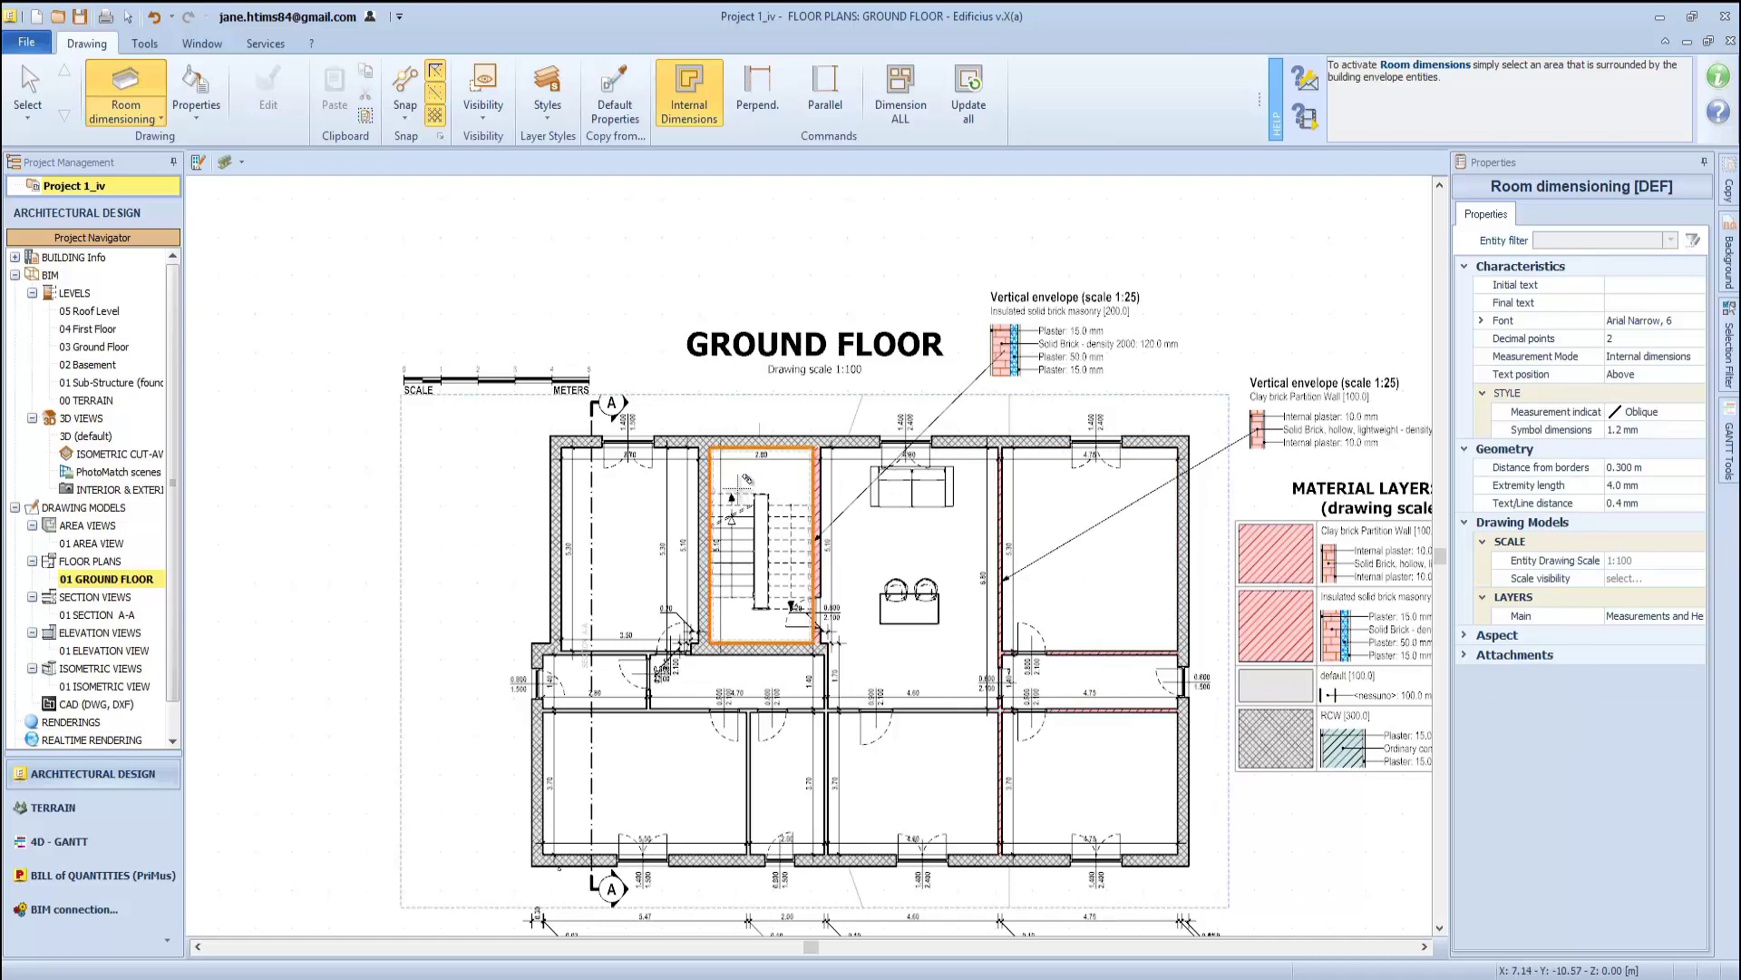
middle_click_drag(810, 392, 637, 335)
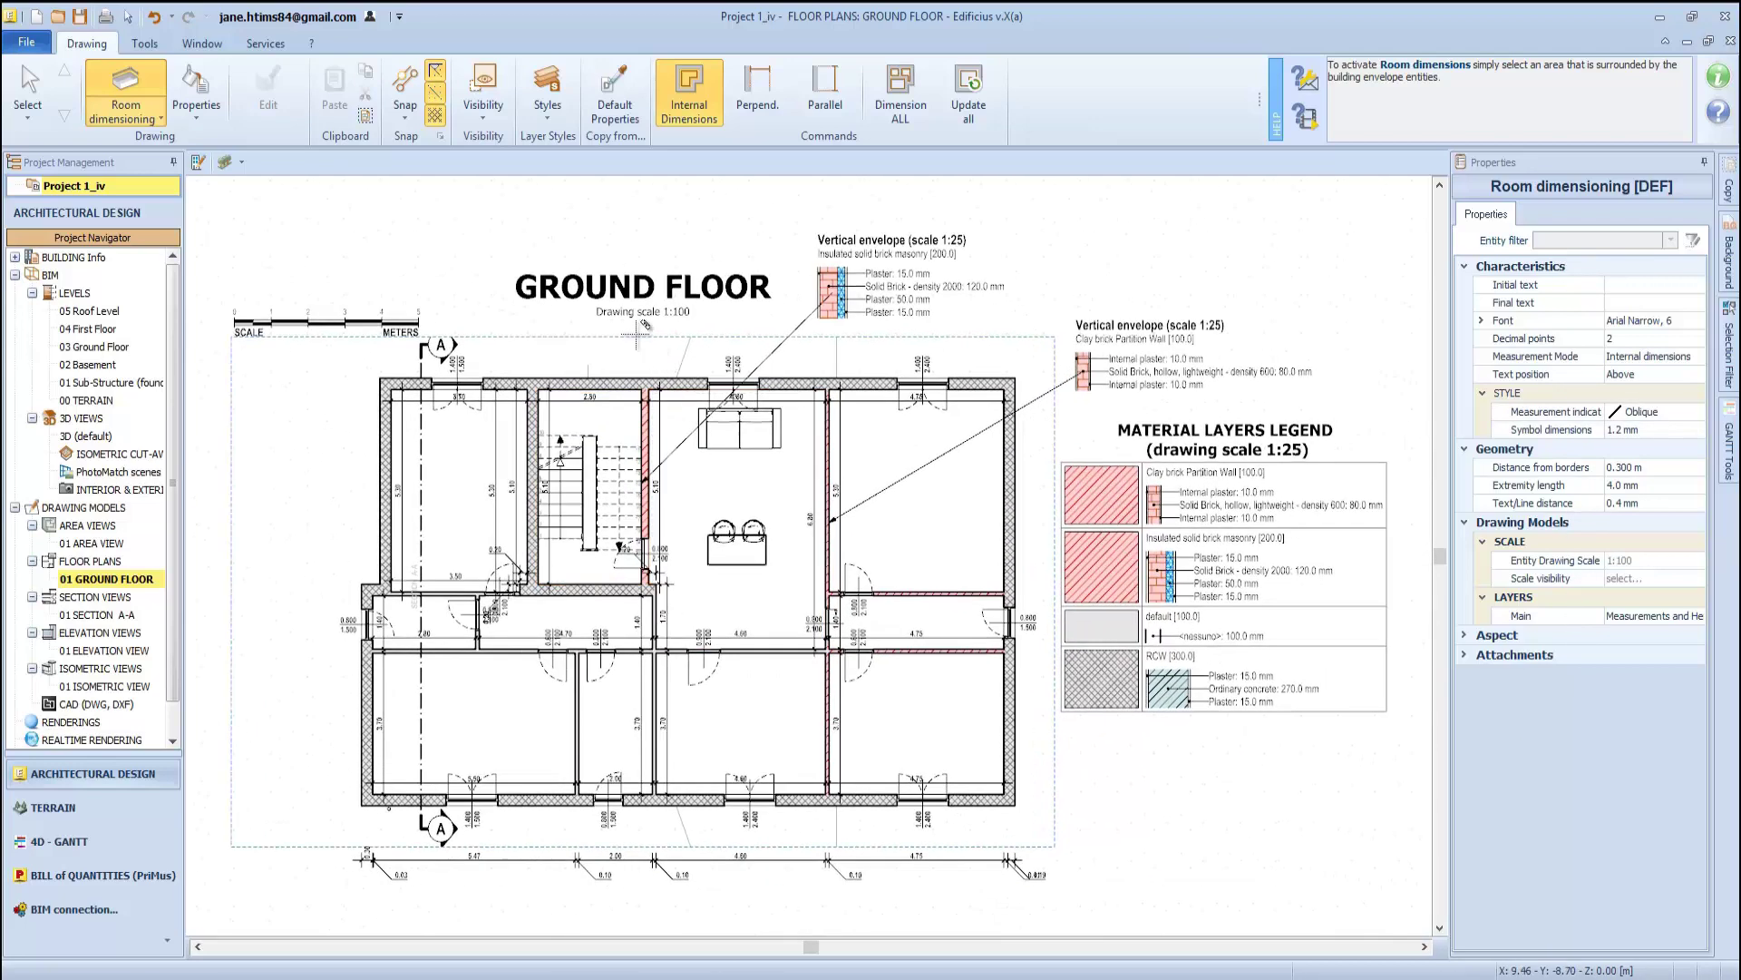
Preview the Sample 1 (colour) and Sample 2 (minimal) styles, then restore the default detailed style
left_click(547, 111)
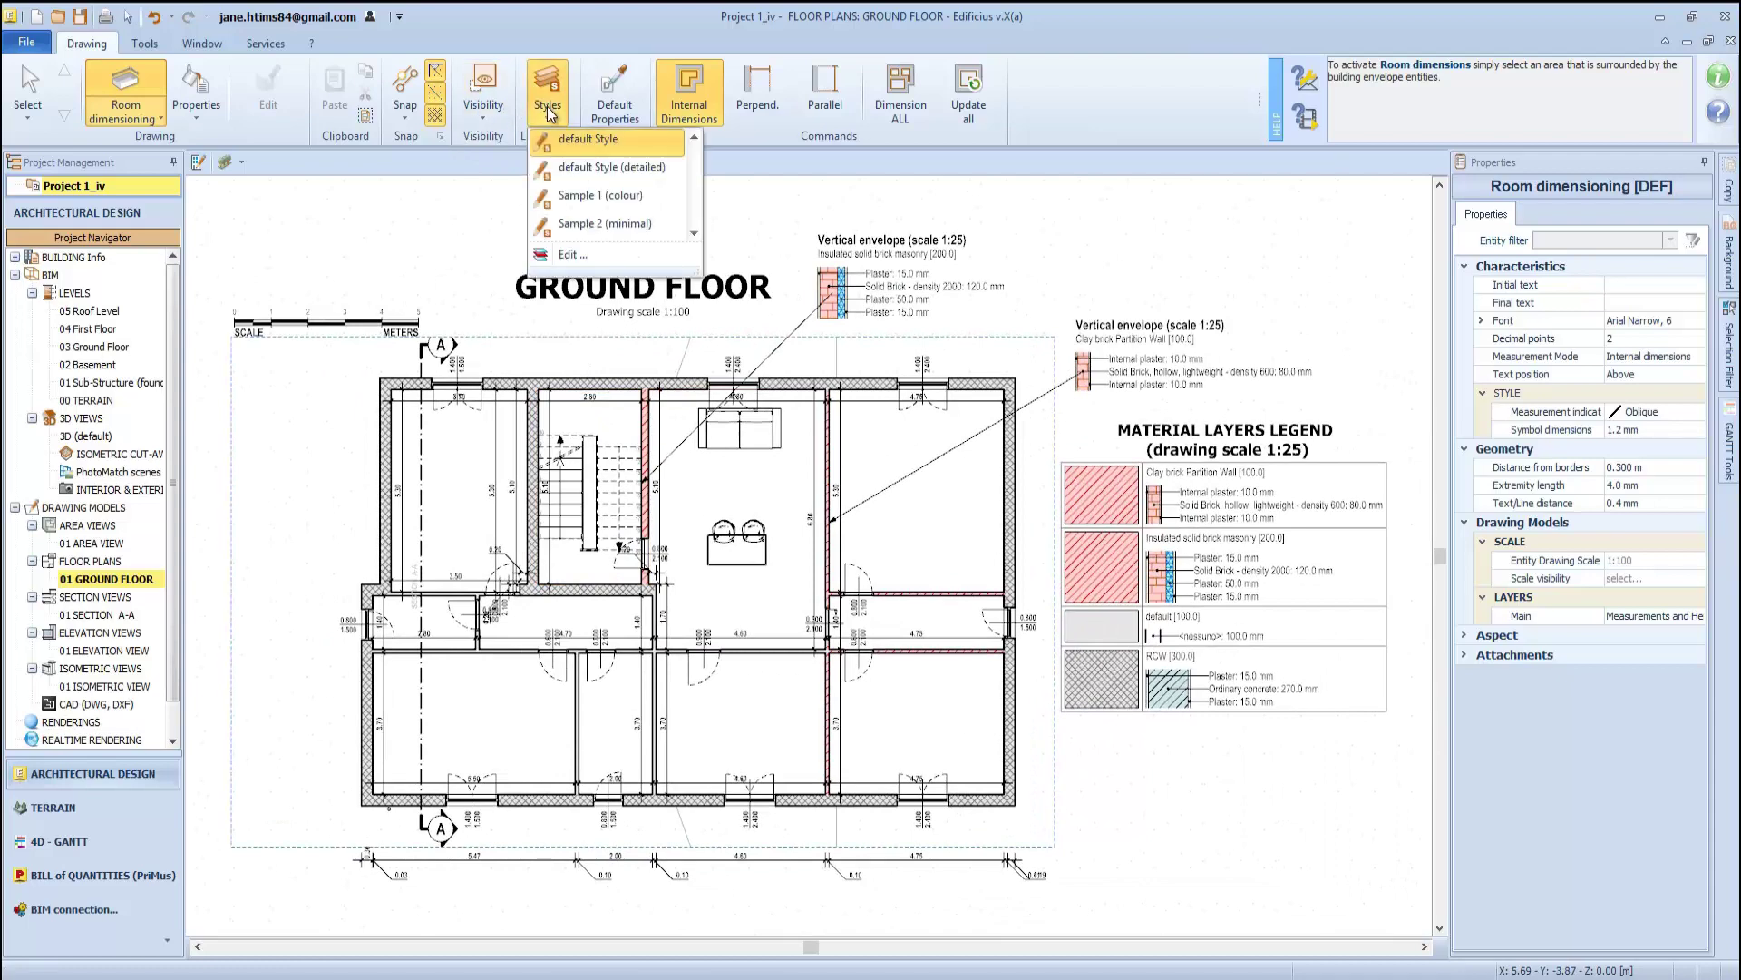
left_click(562, 164)
left_click(548, 107)
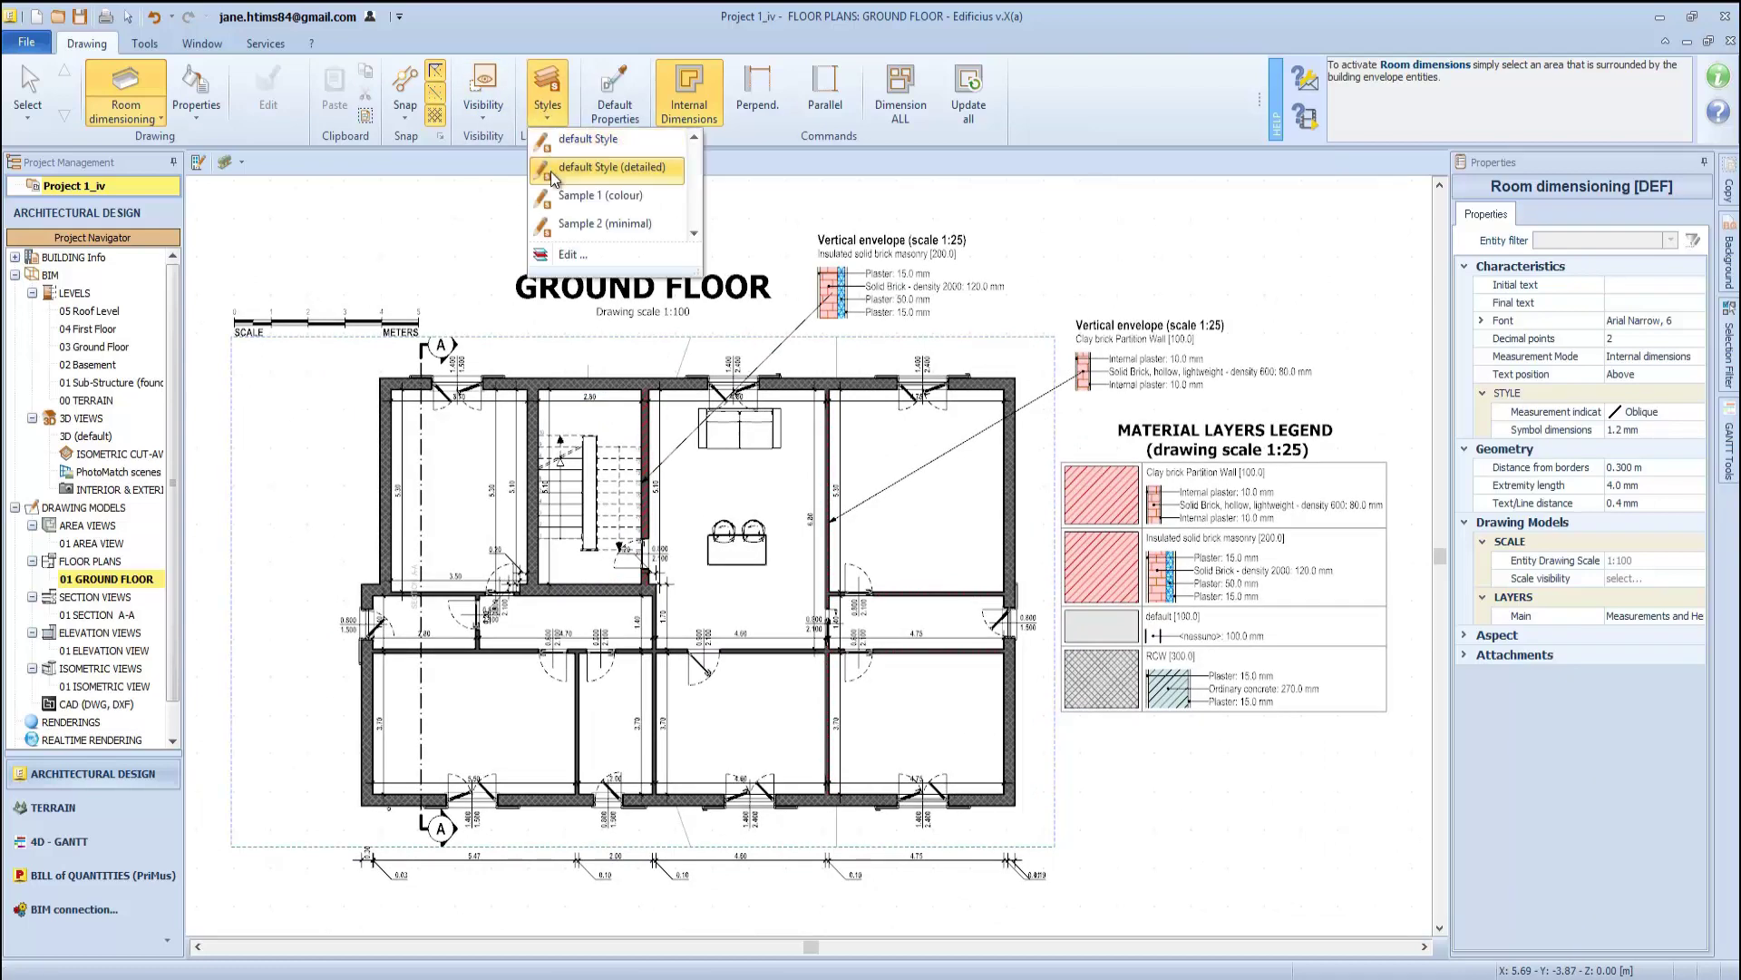
left_click(557, 198)
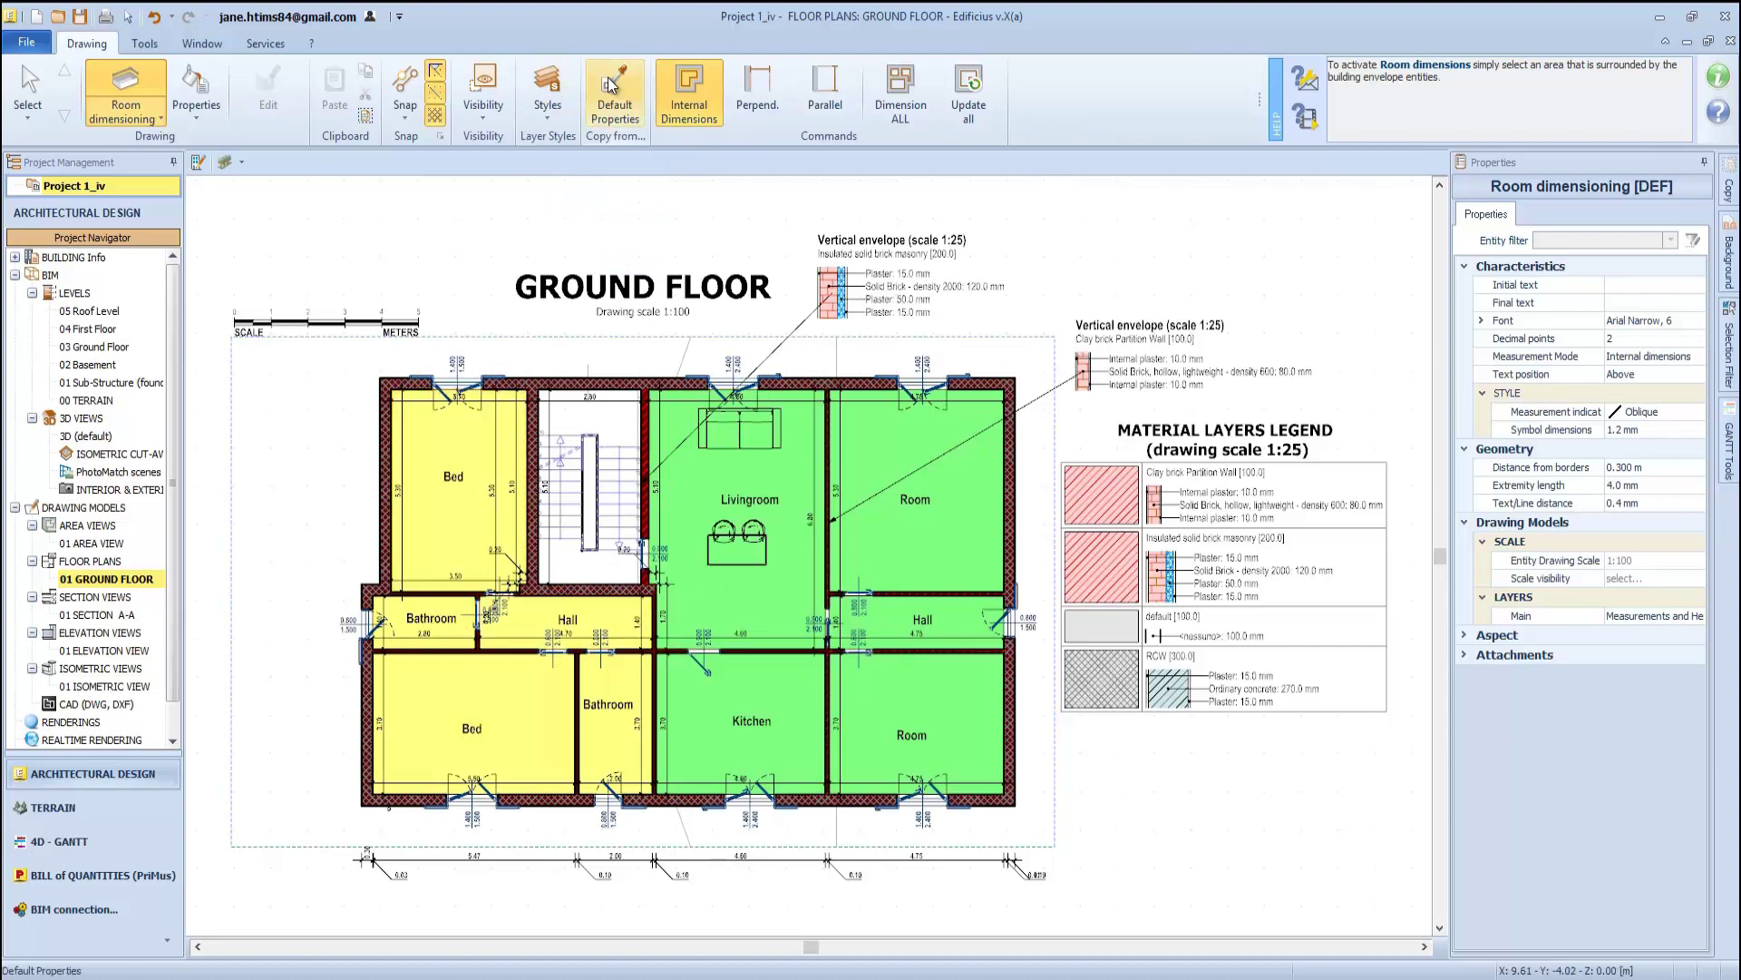
left_click(547, 107)
left_click(591, 225)
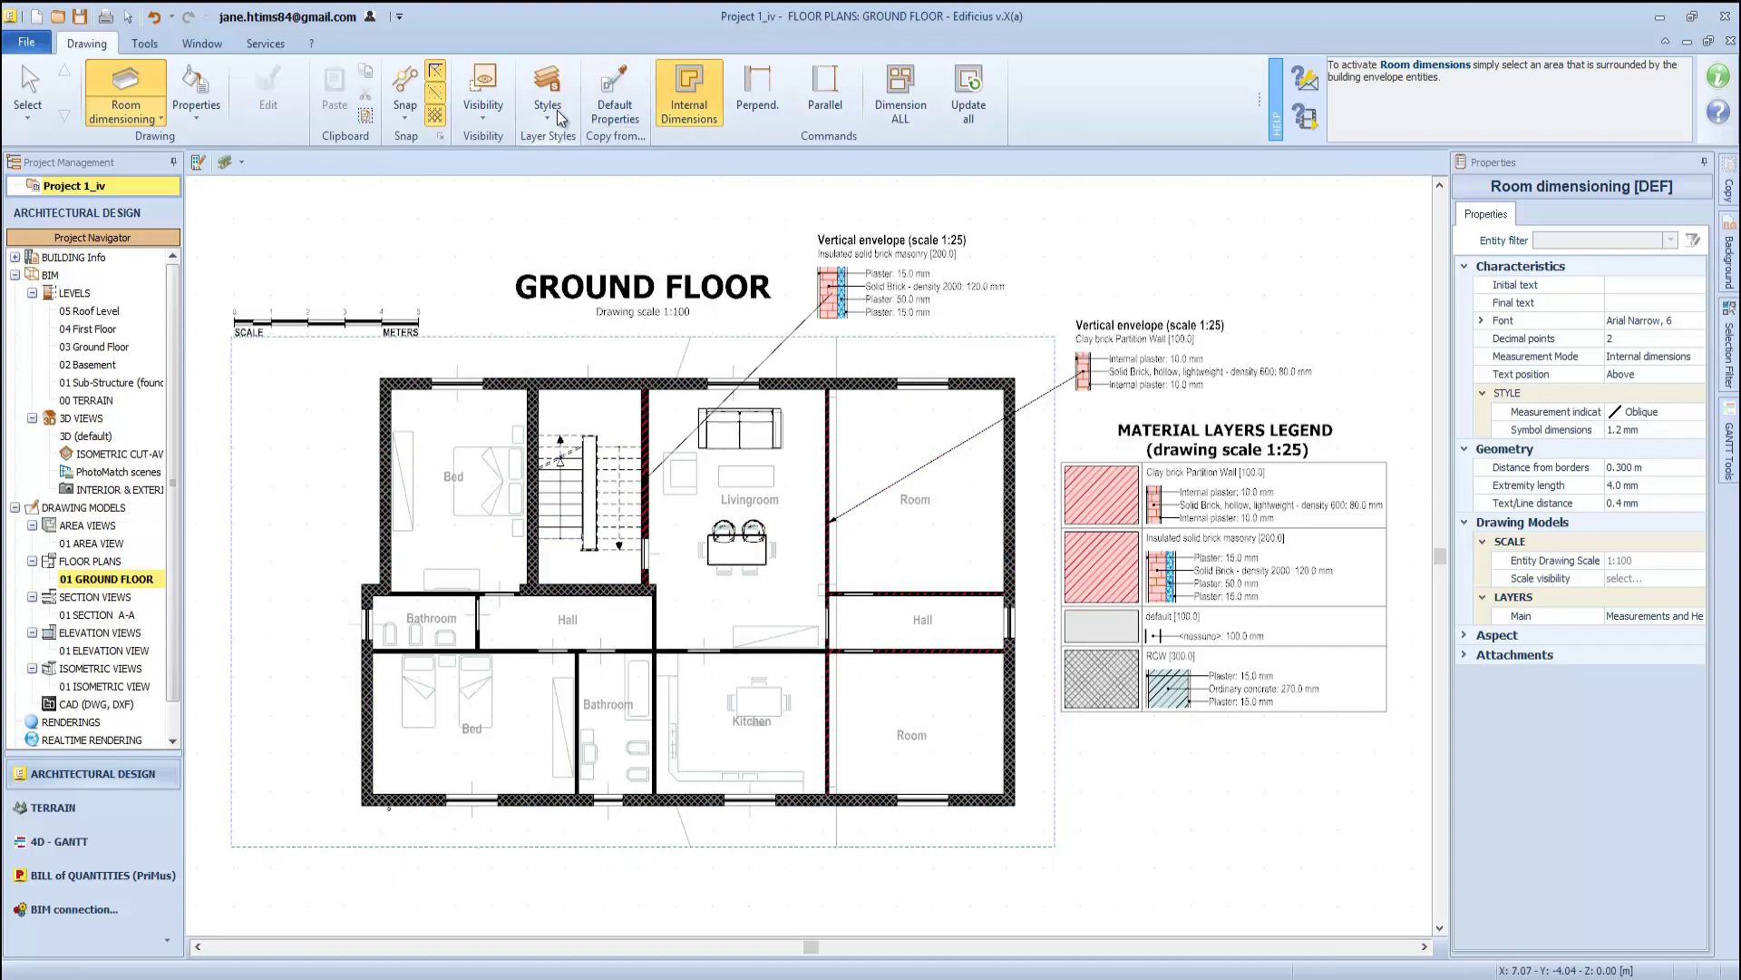
left_click(548, 107)
left_click(606, 168)
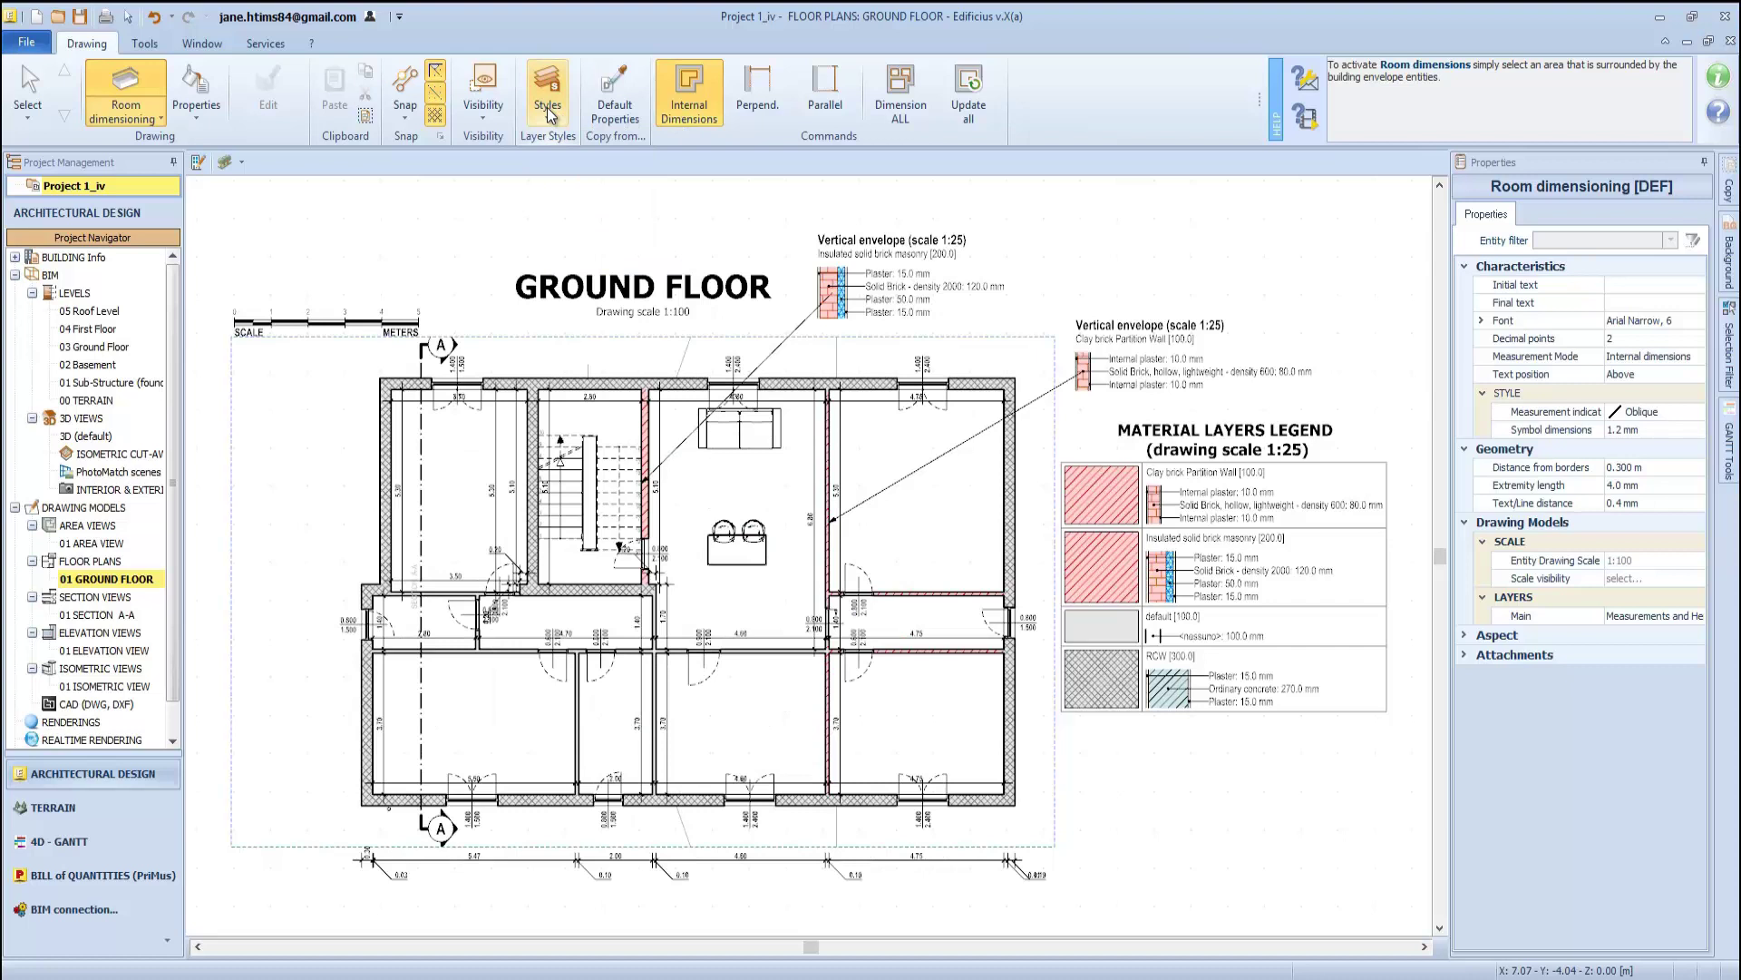
left_click(548, 107)
Hide the DXF/DWG layer for both cut and uncut parts in the floor-plan style
left_click(568, 254)
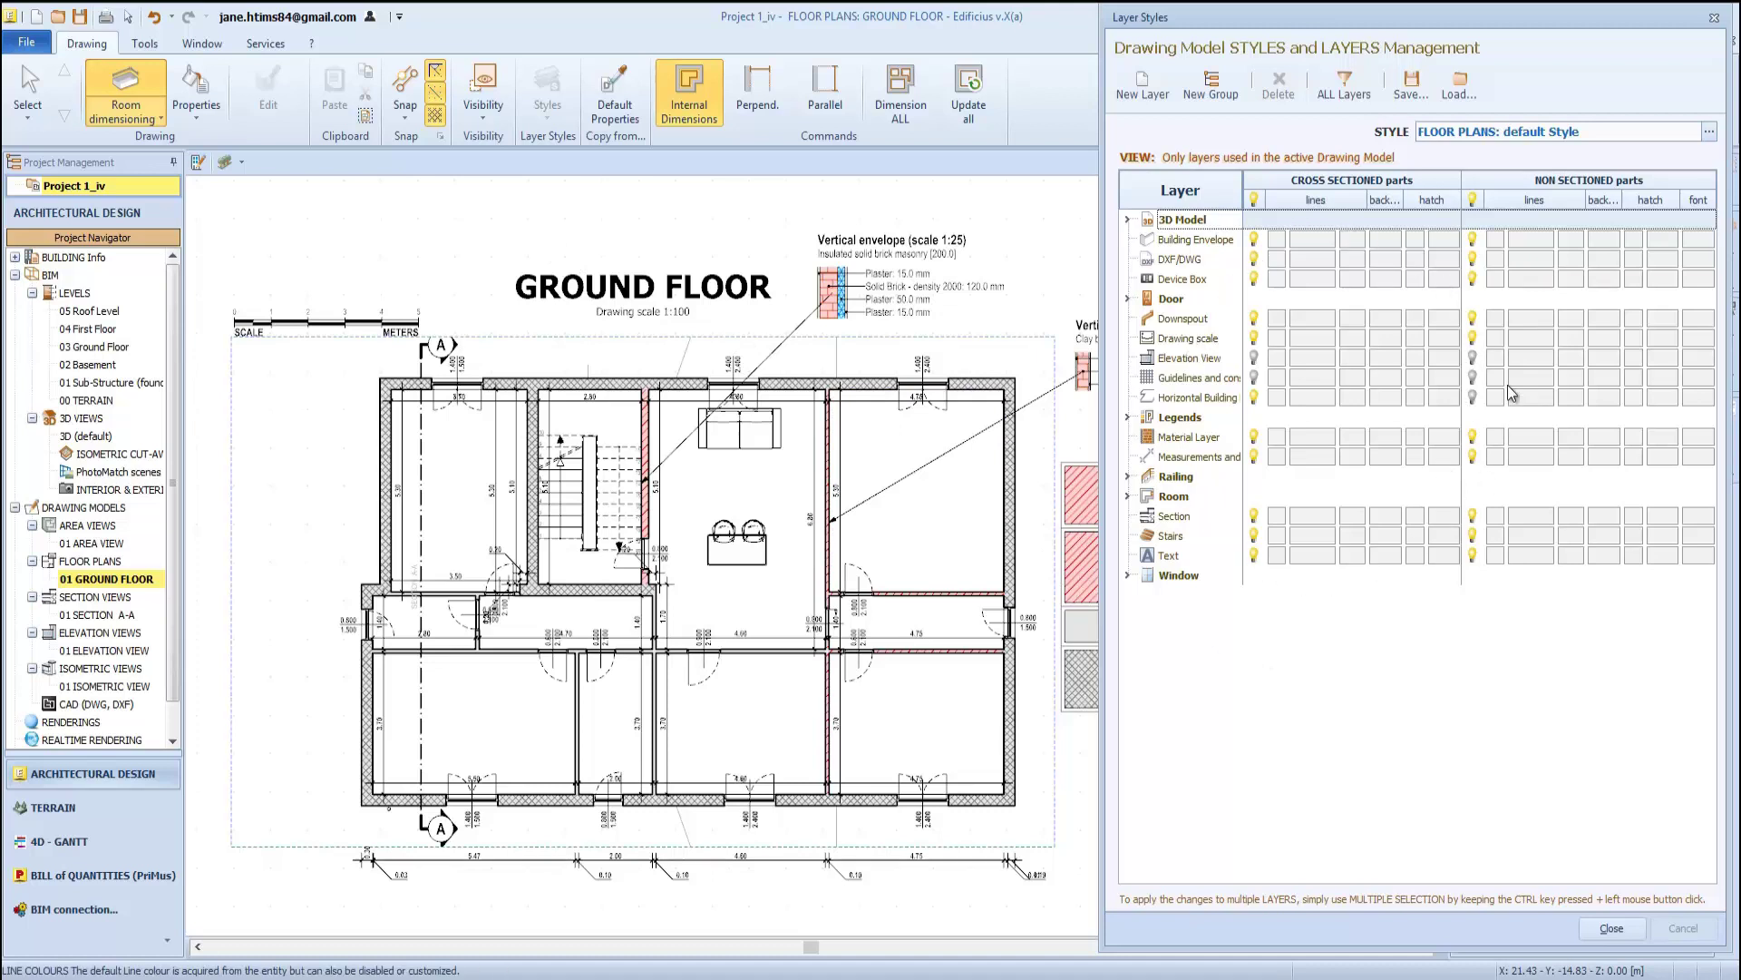
left_click(1256, 260)
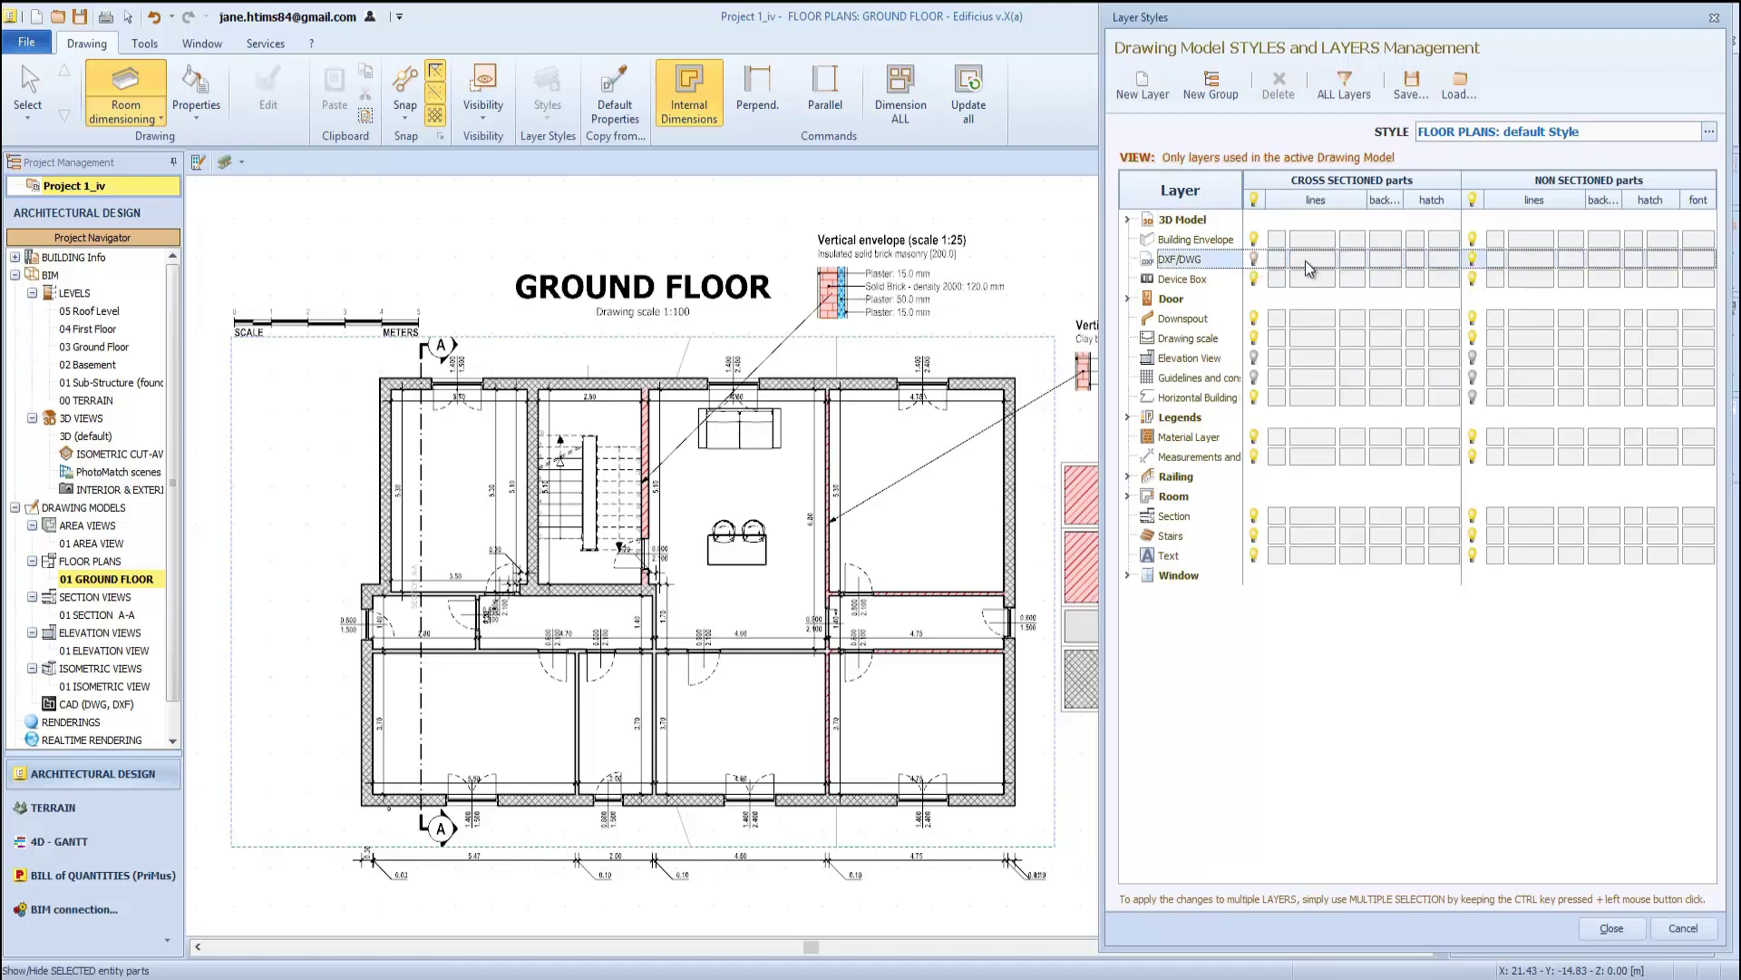
left_click(1473, 260)
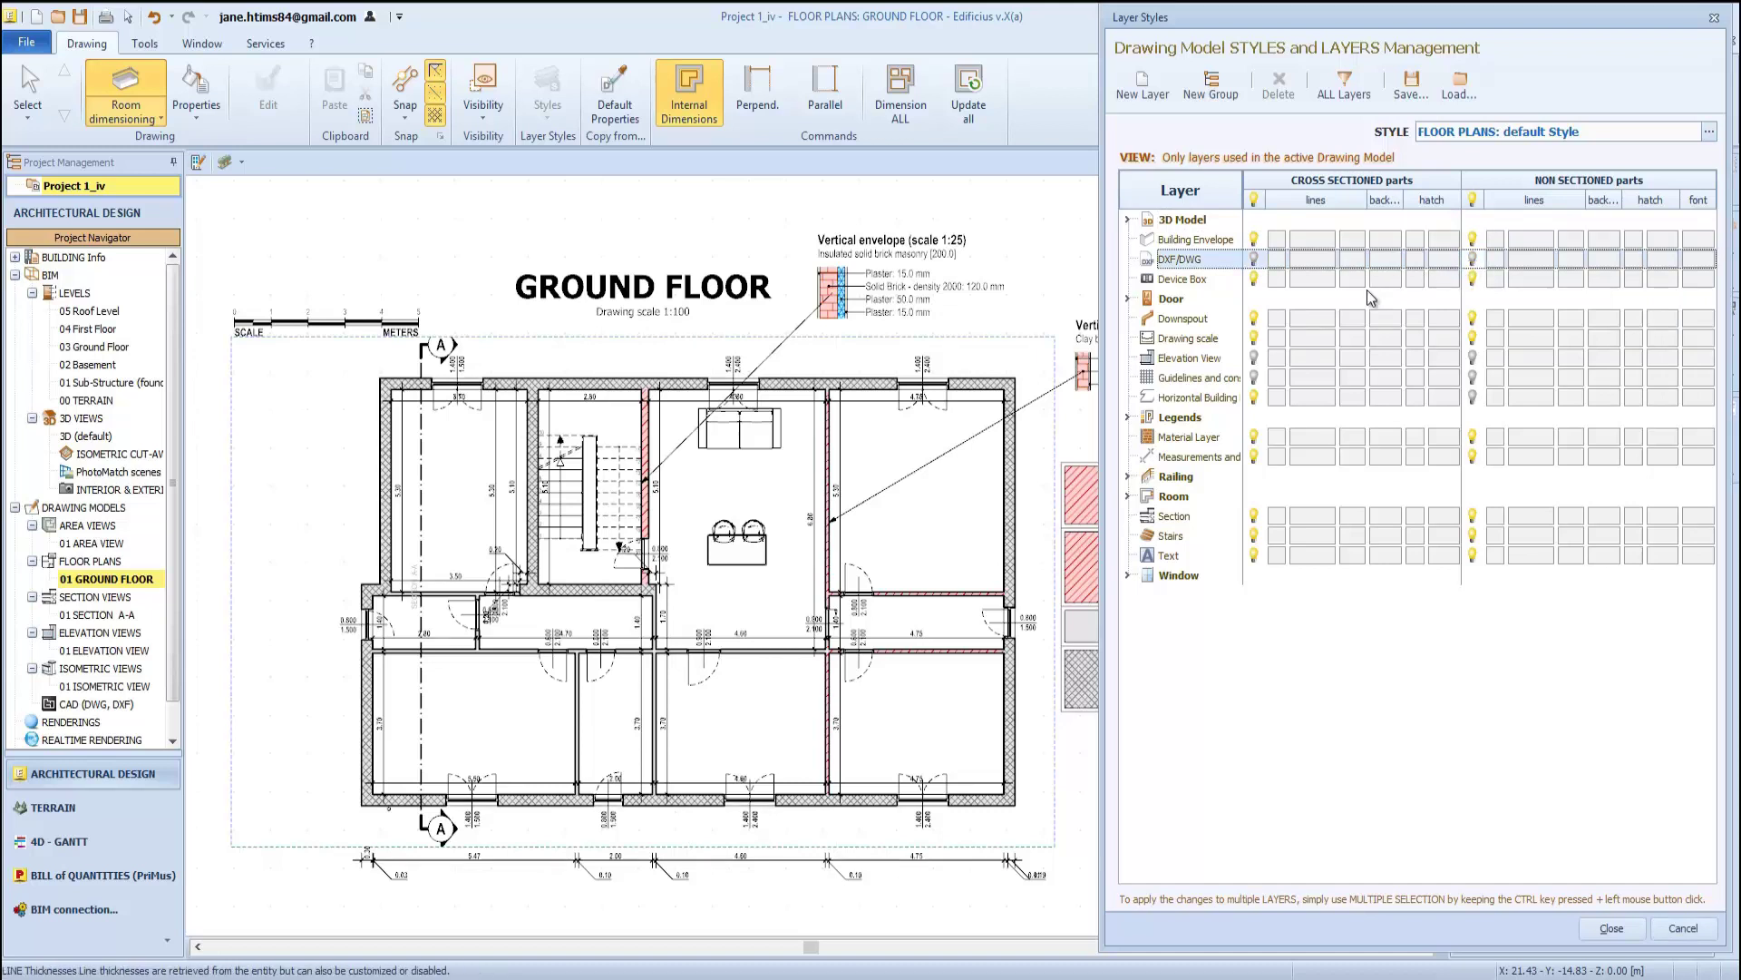
Show window sills and High Quality leaves, hide swing arcs and simple leaves, and close
left_click(1129, 575)
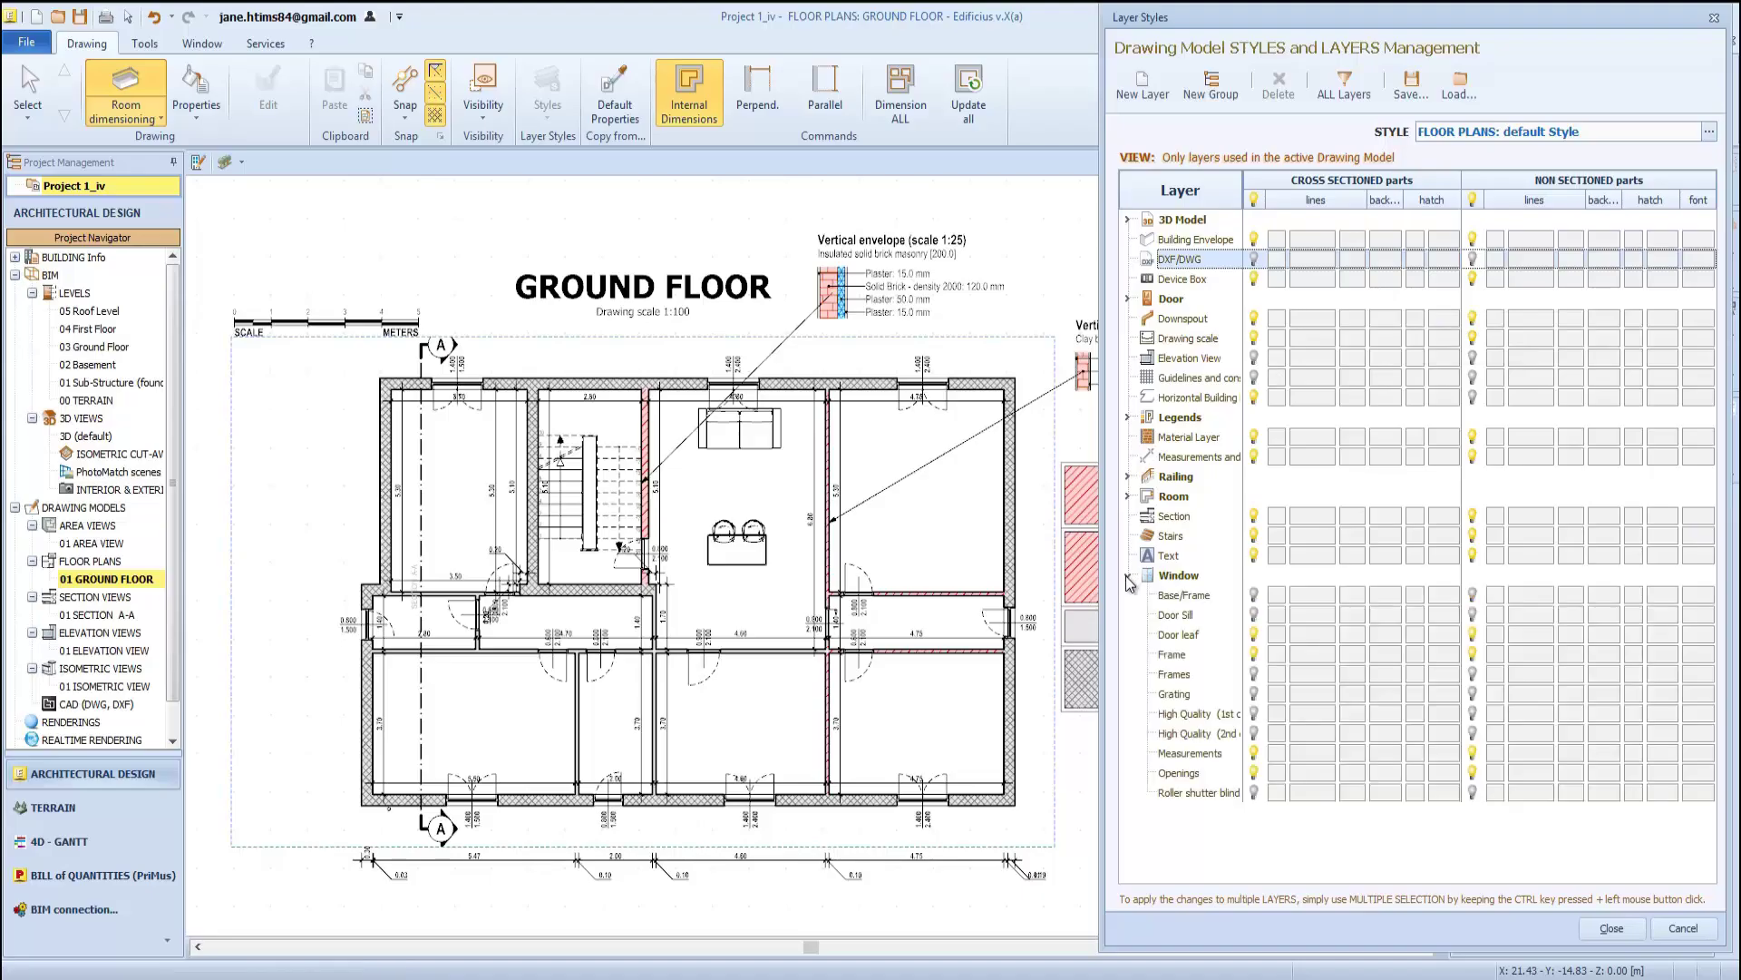
scroll(744, 830, "up", 5)
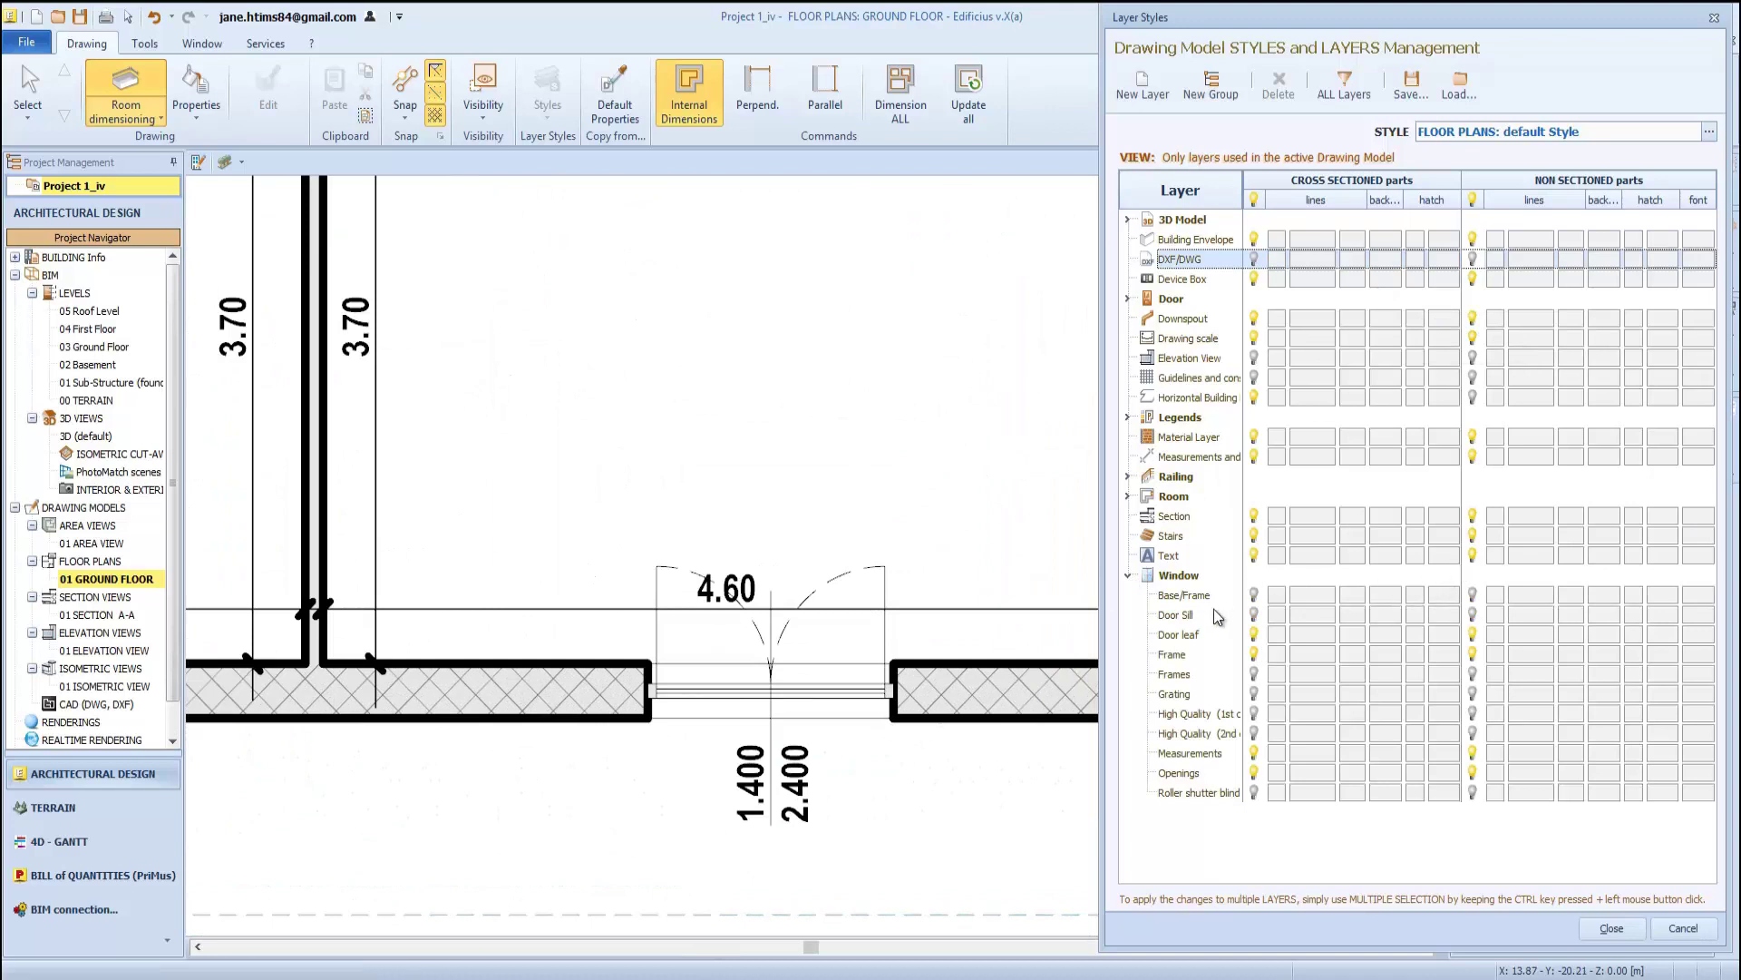
left_click(1473, 615)
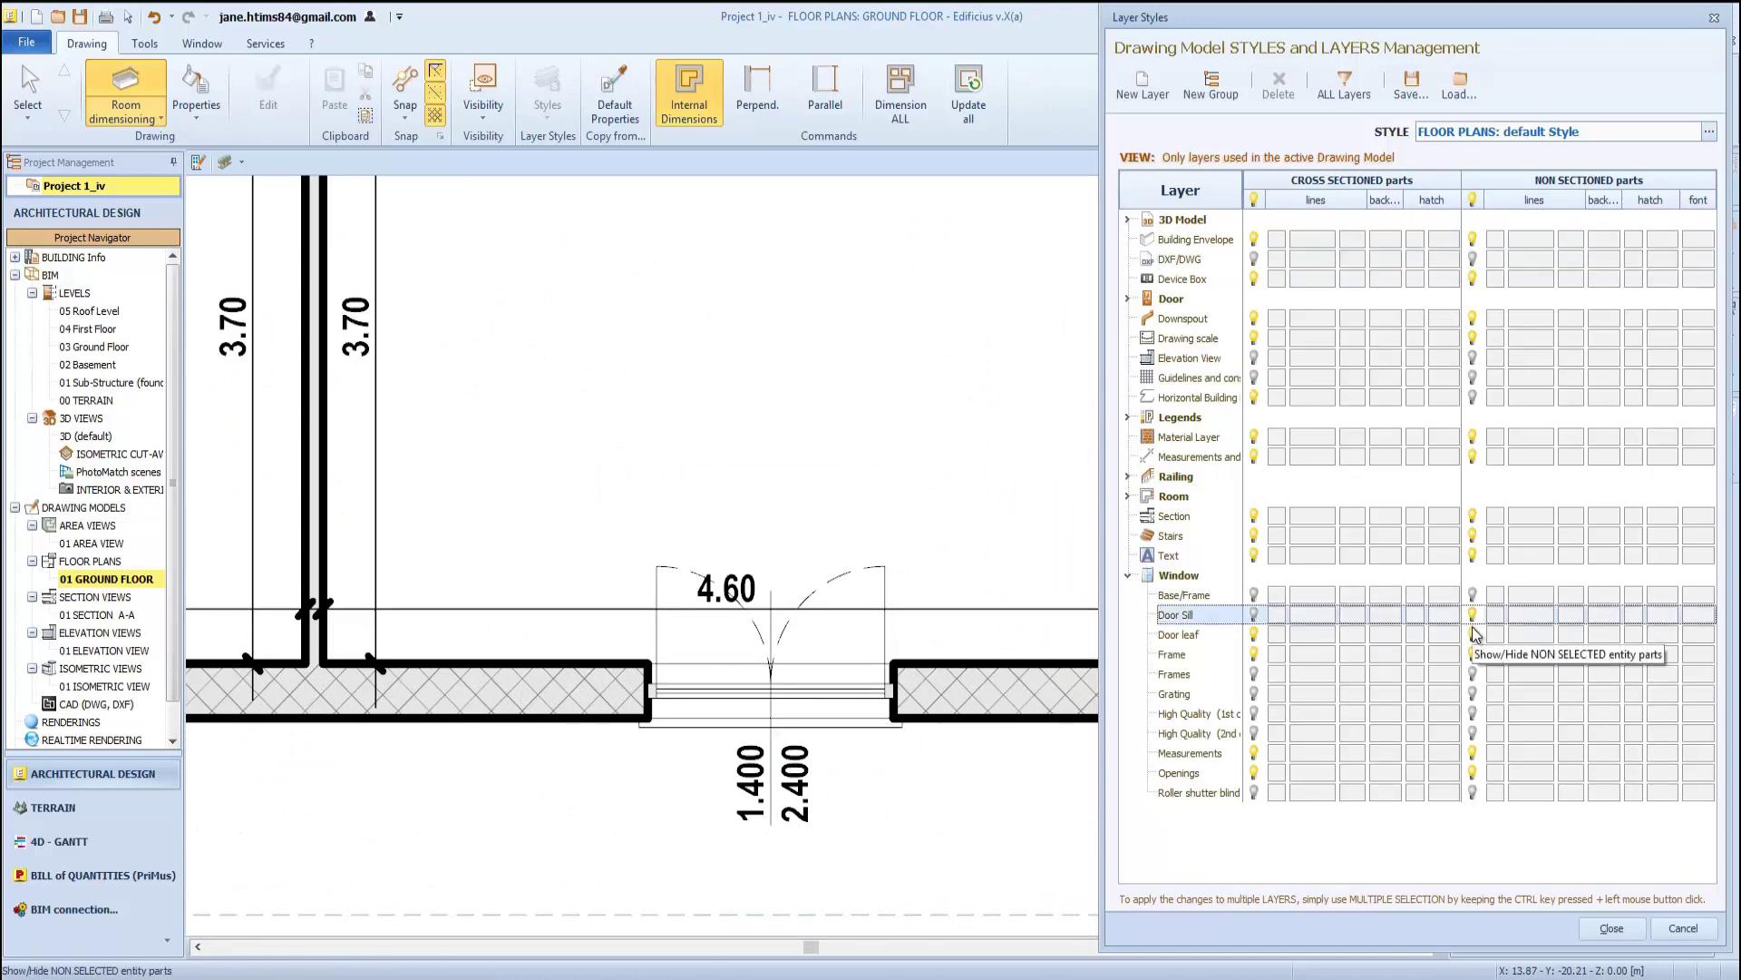
left_click(1472, 773)
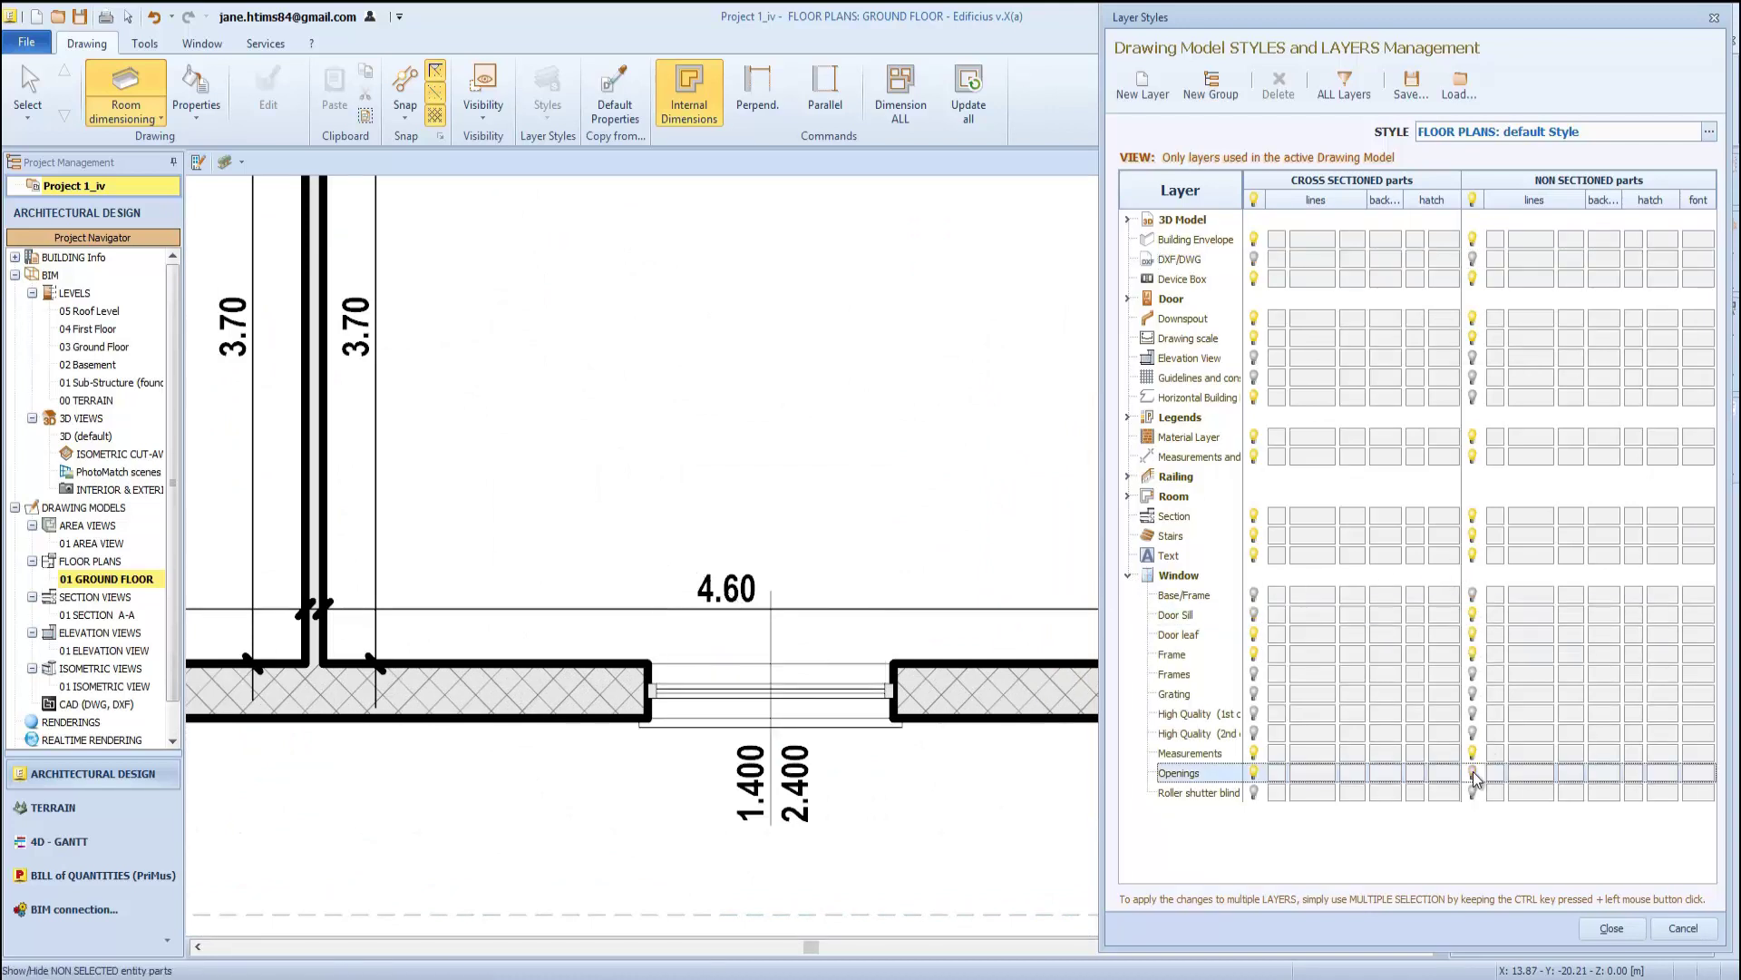
left_click(1472, 634)
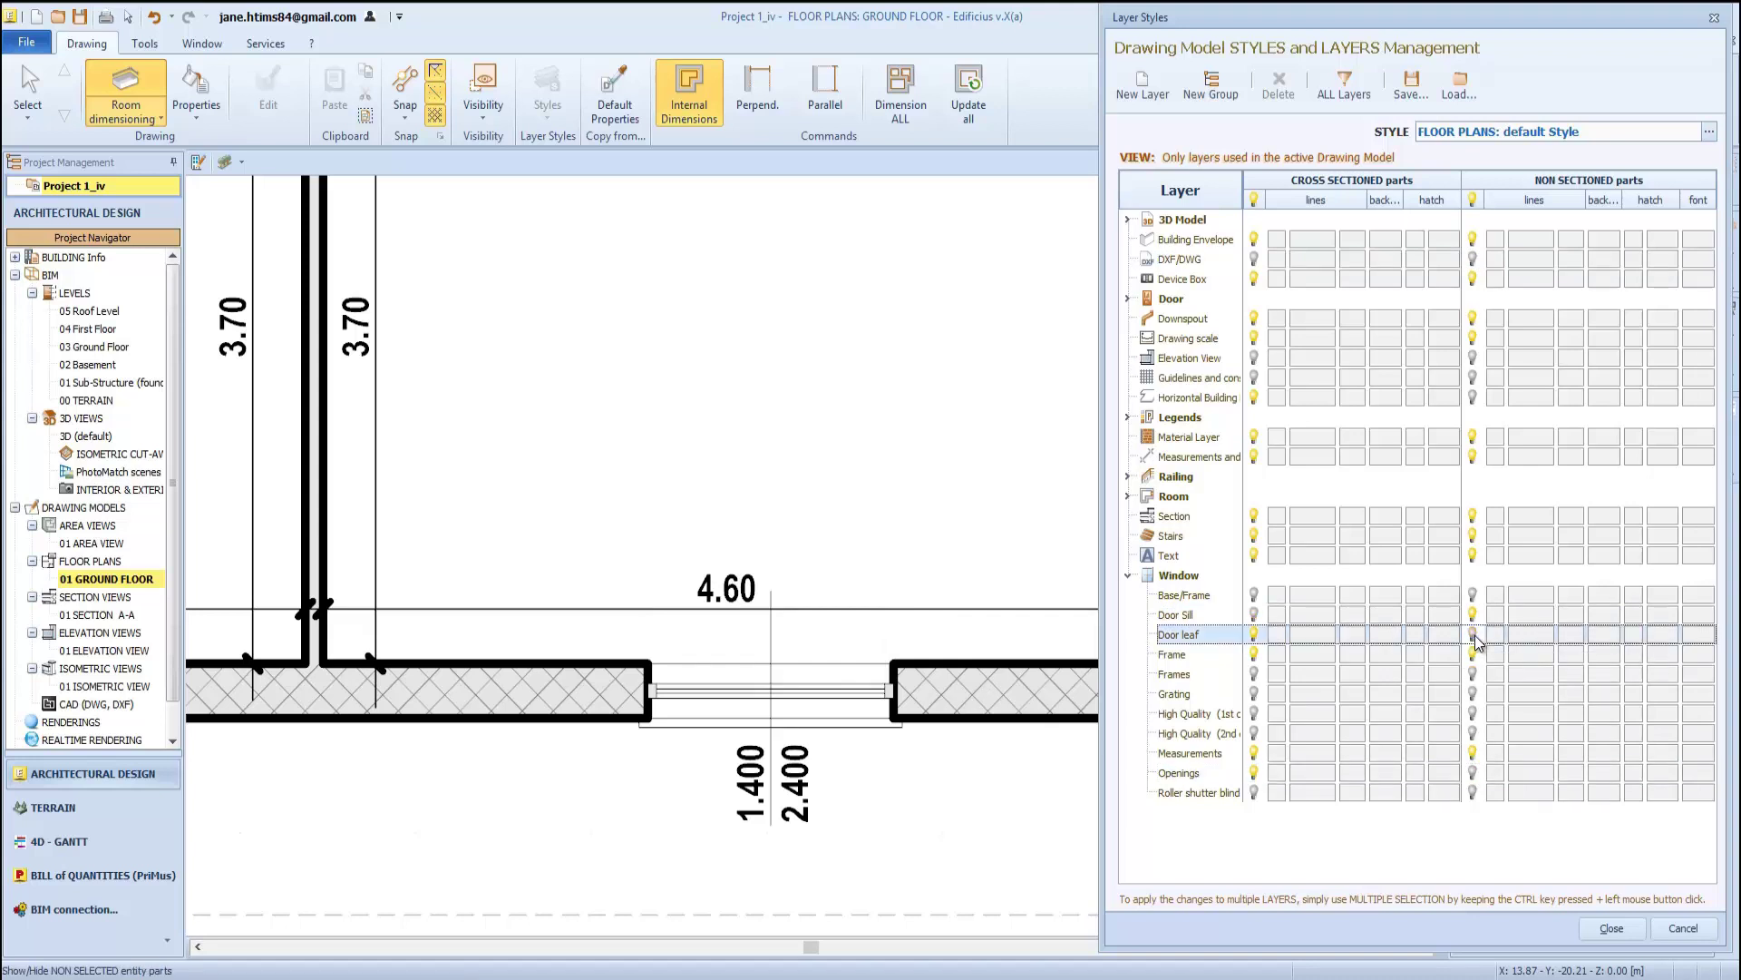
left_click(1473, 733)
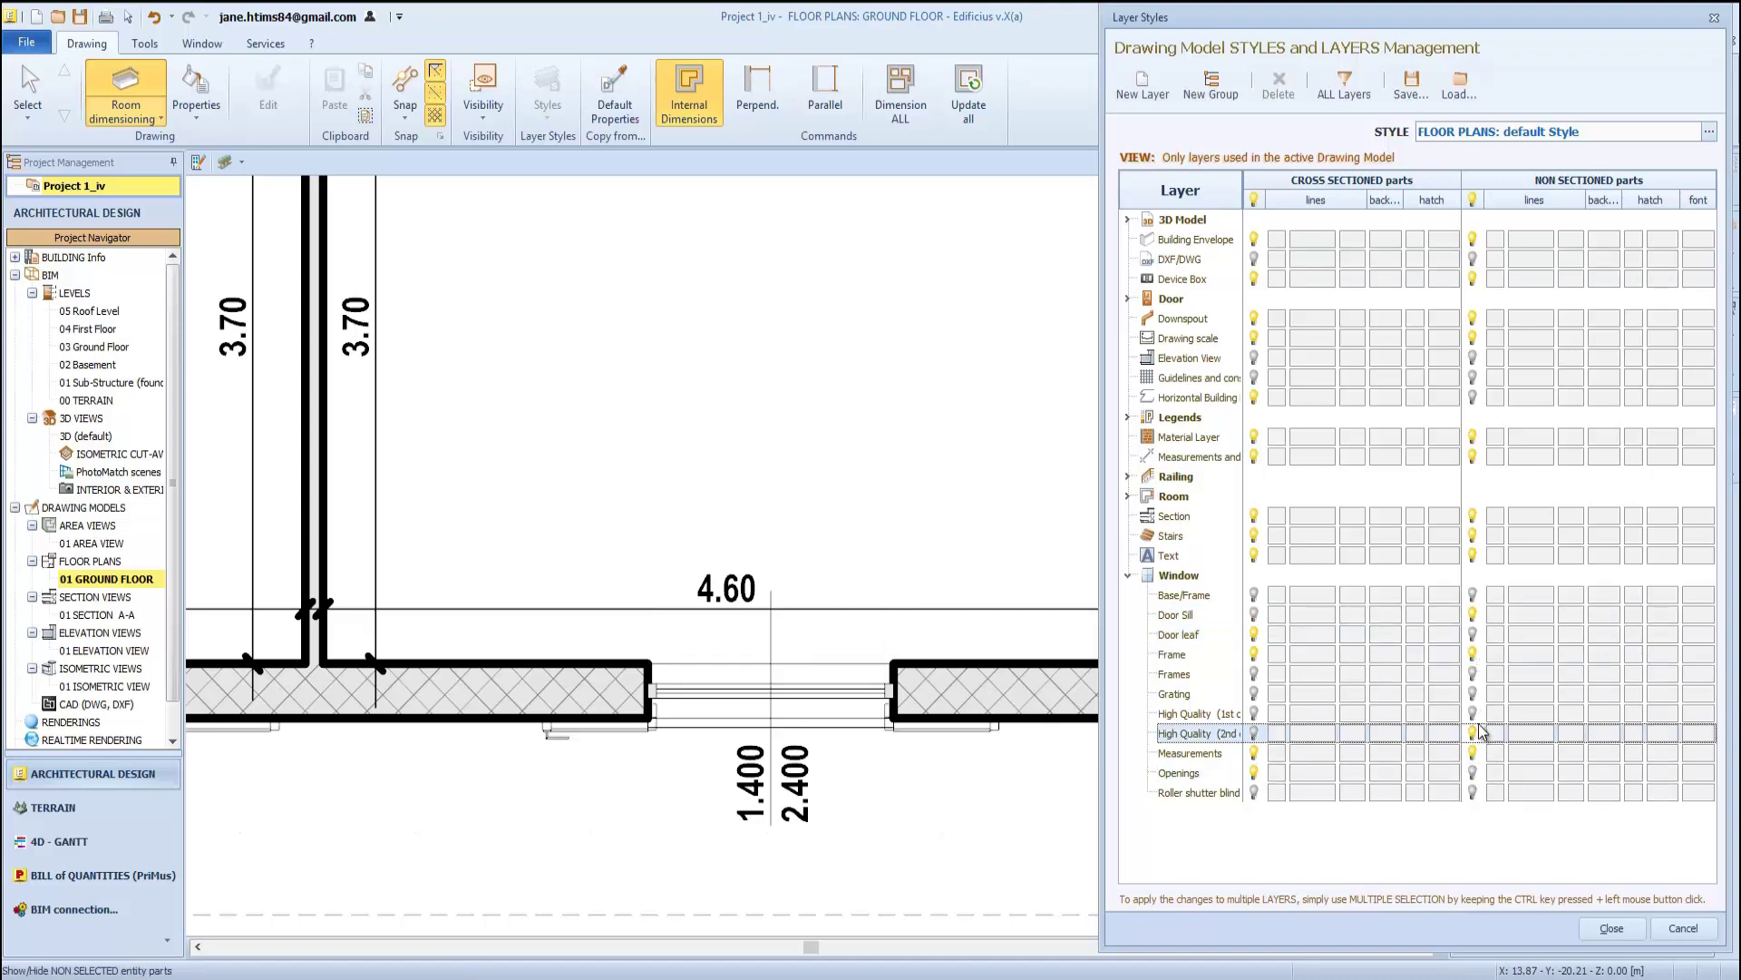
left_click(1473, 714)
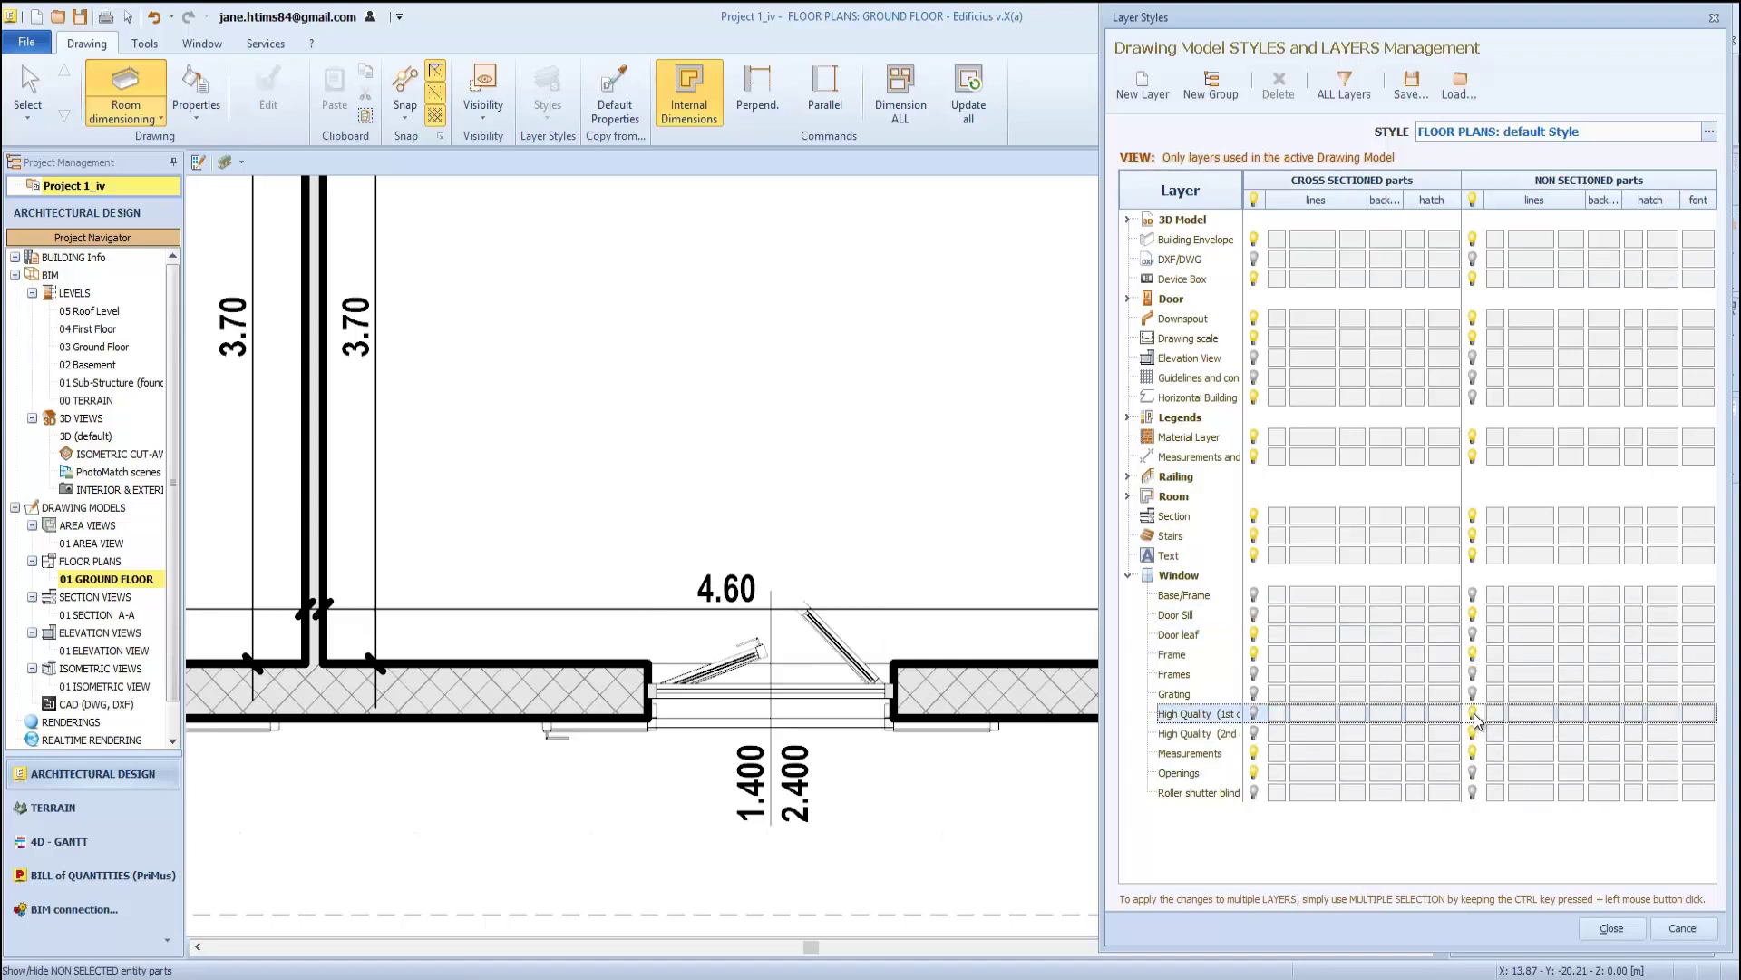
left_click(1612, 928)
Open Section A-A and try the Sample 1 style before returning it to Default Style
double_click(106, 614)
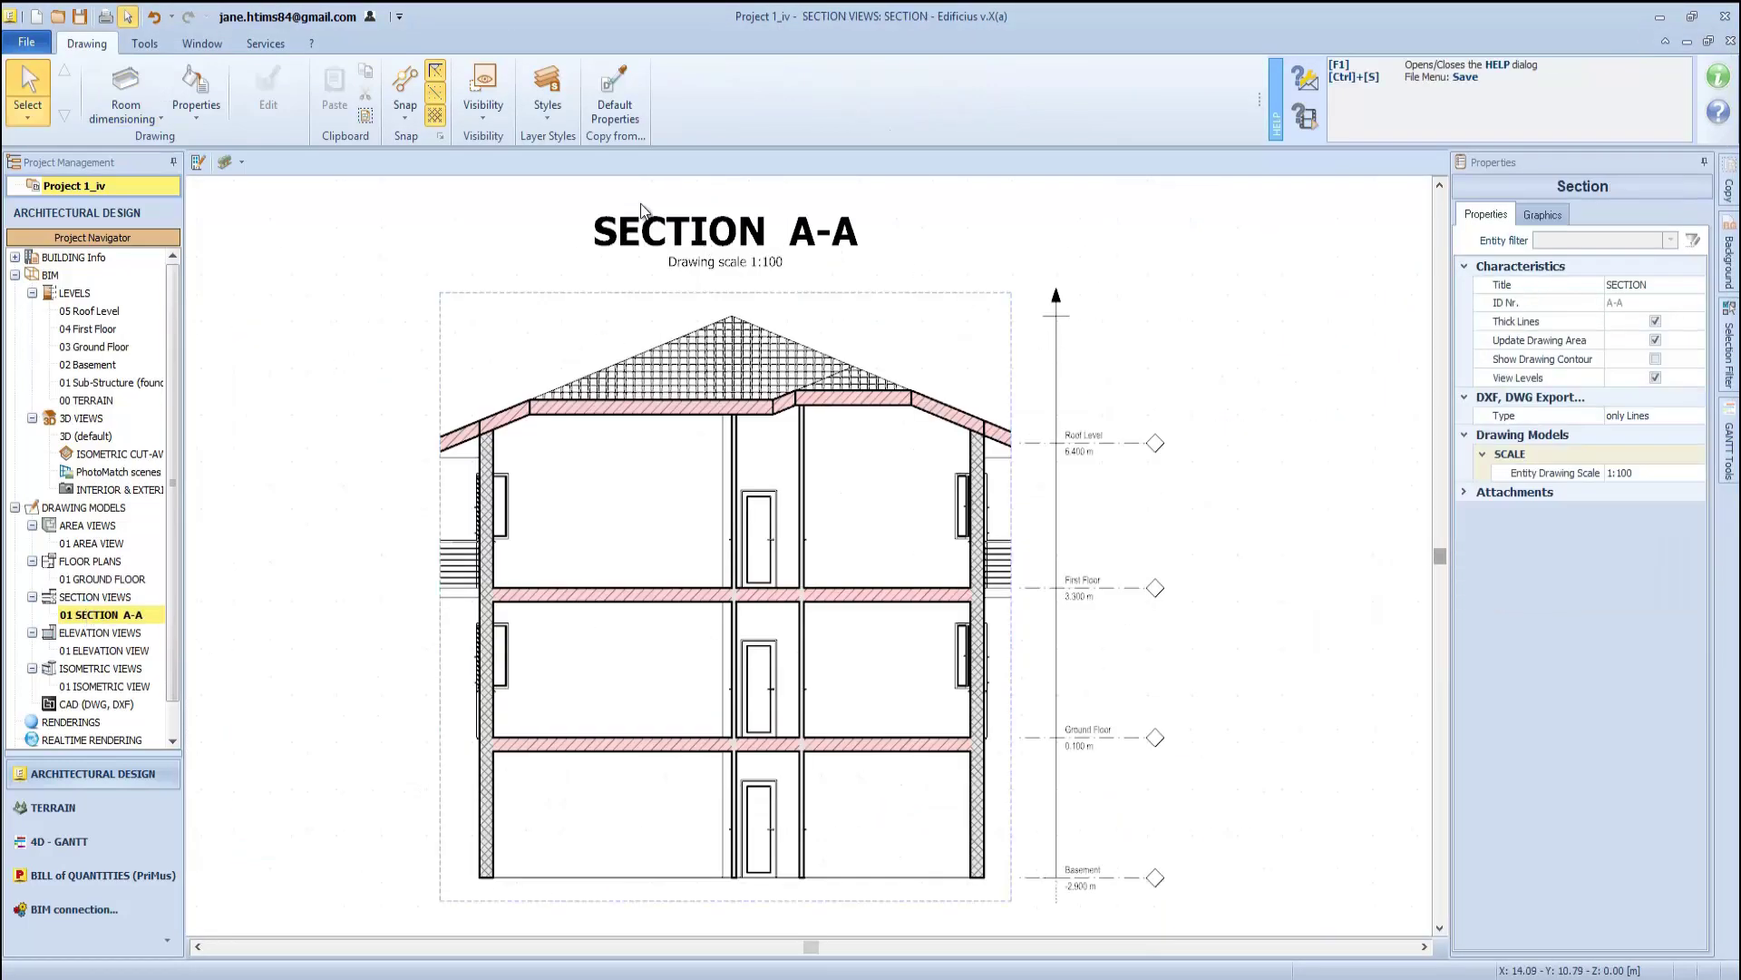
left_click(547, 91)
left_click(580, 167)
left_click(547, 91)
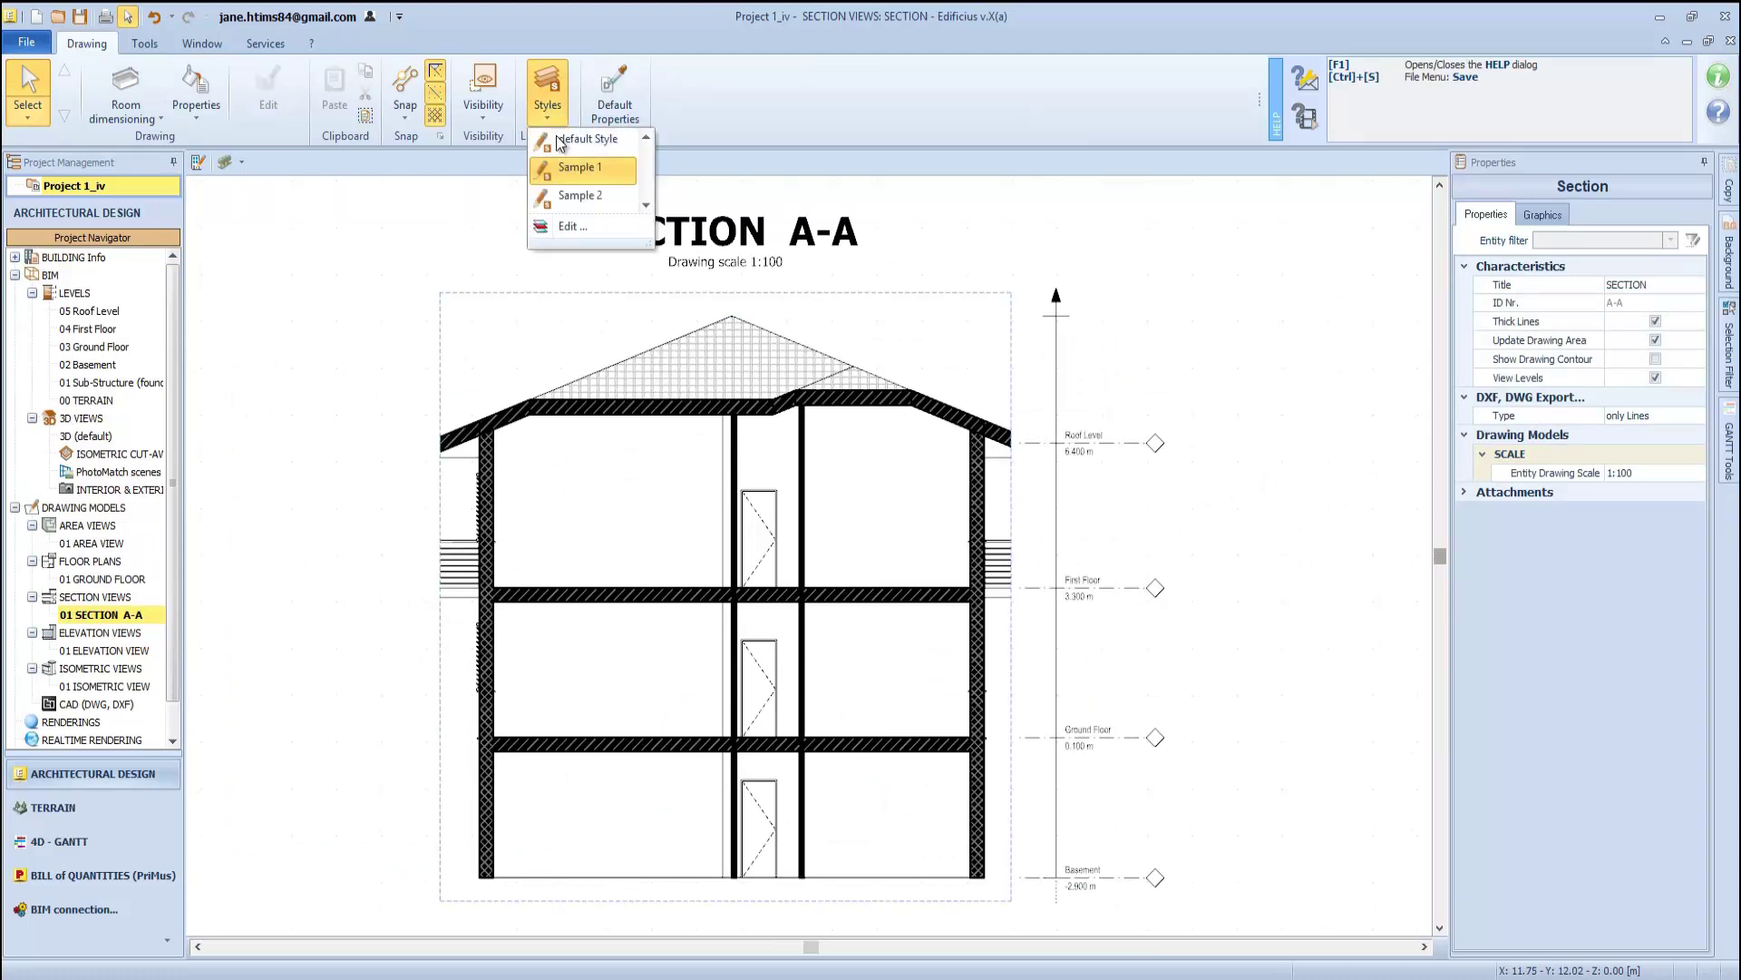
left_click(581, 138)
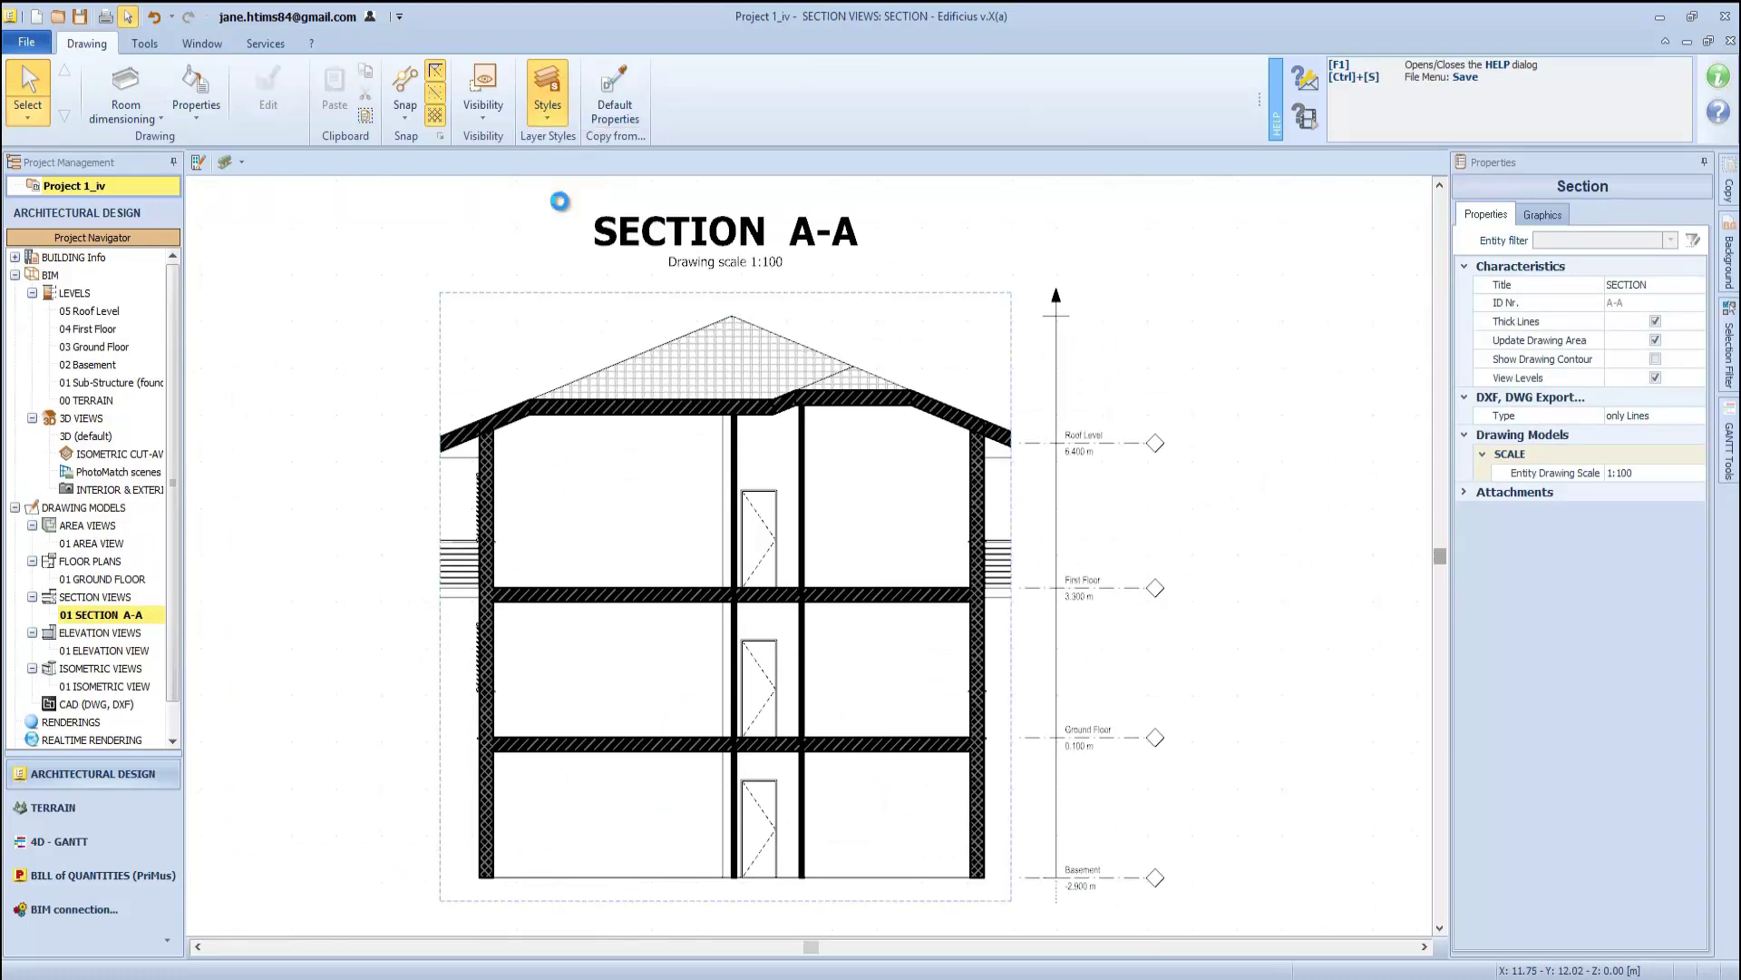
View the elevation, then show the isometric view with material colours and shadows turned off
double_click(98, 650)
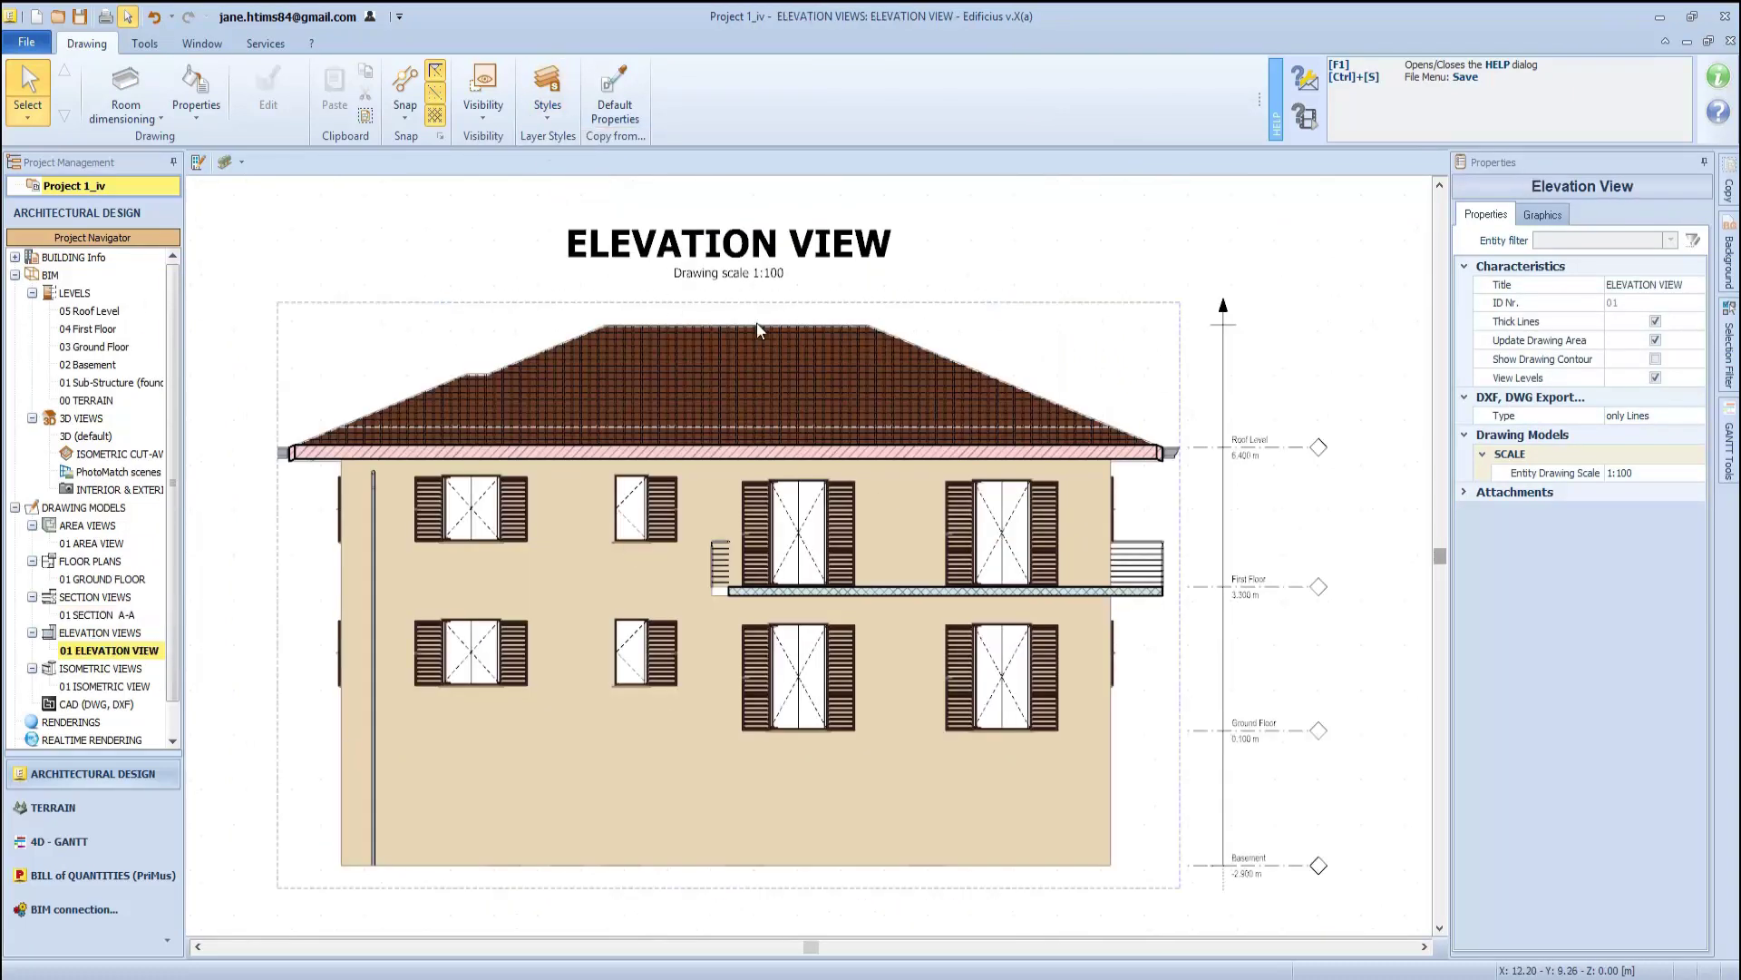
left_click(535, 111)
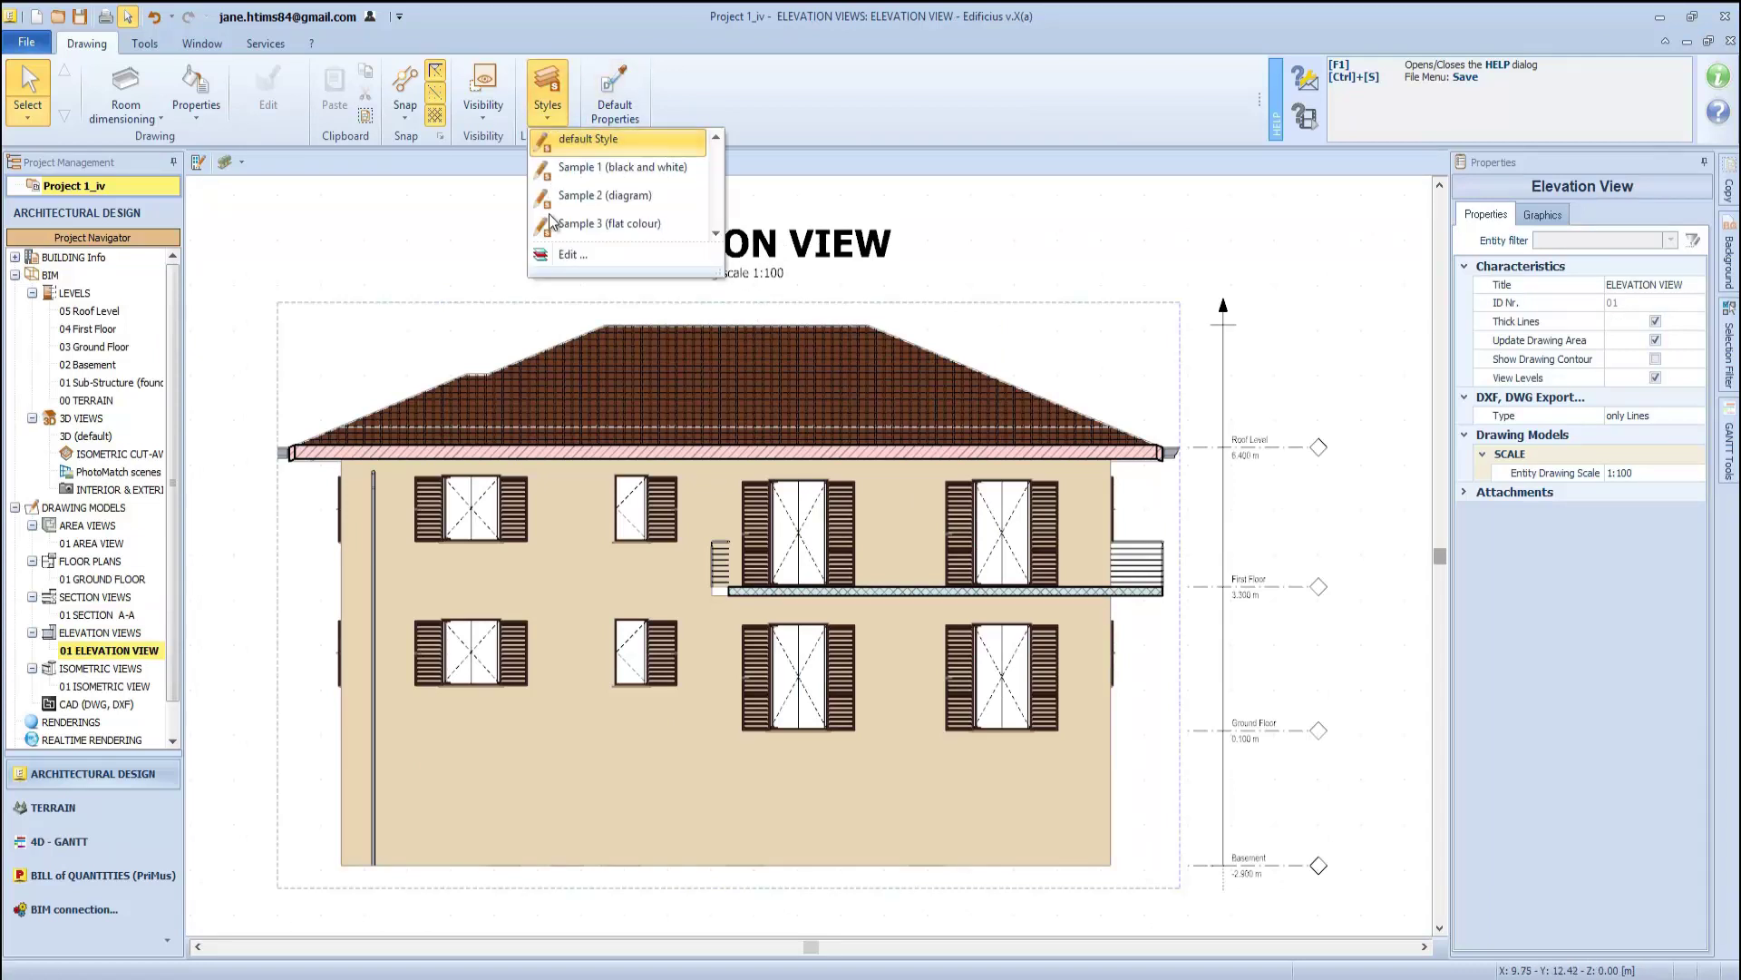
left_click(535, 108)
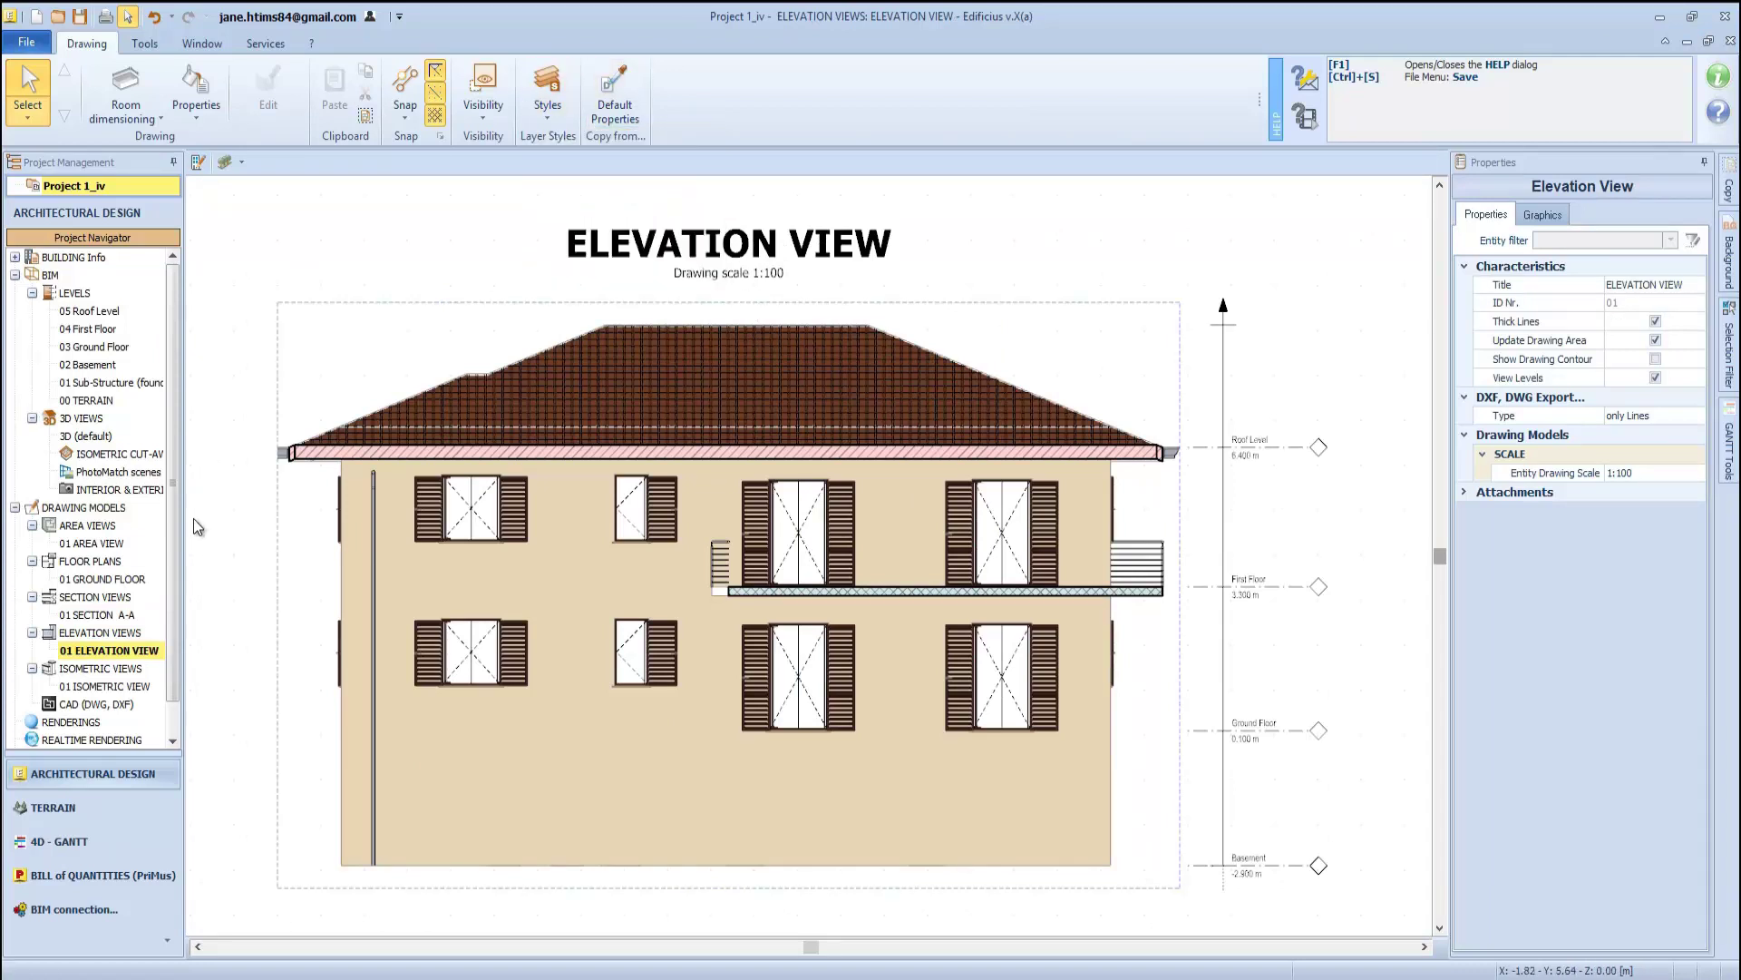
double_click(100, 687)
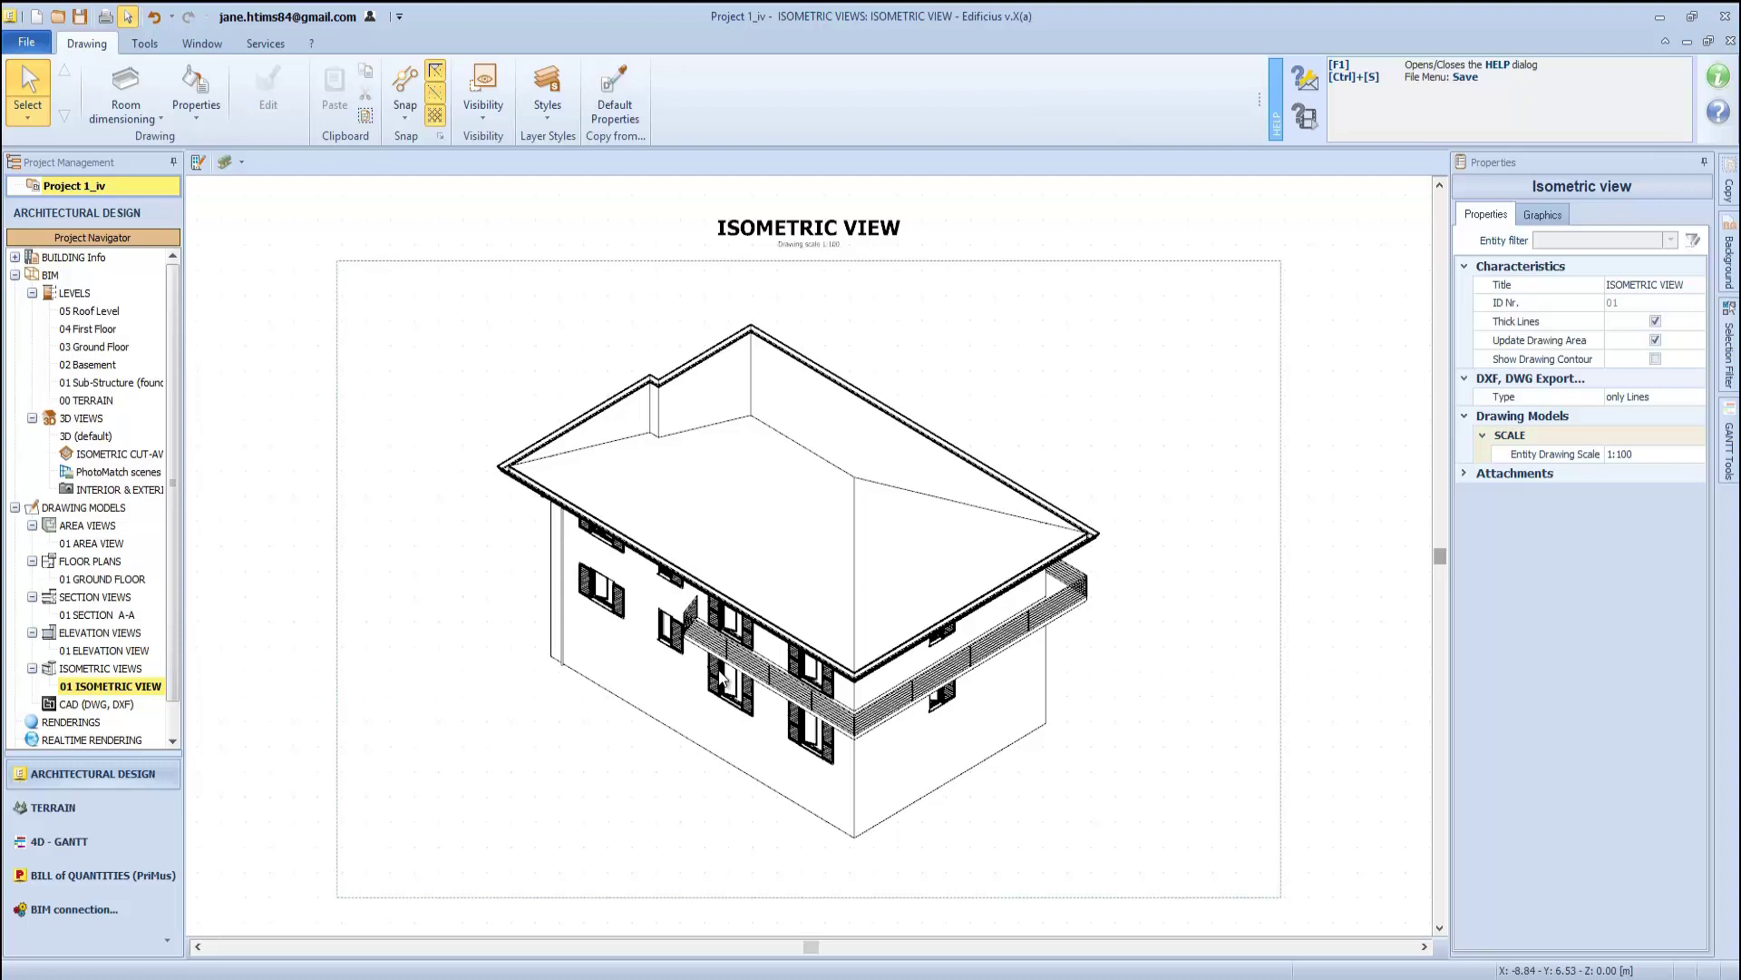
left_click(1543, 216)
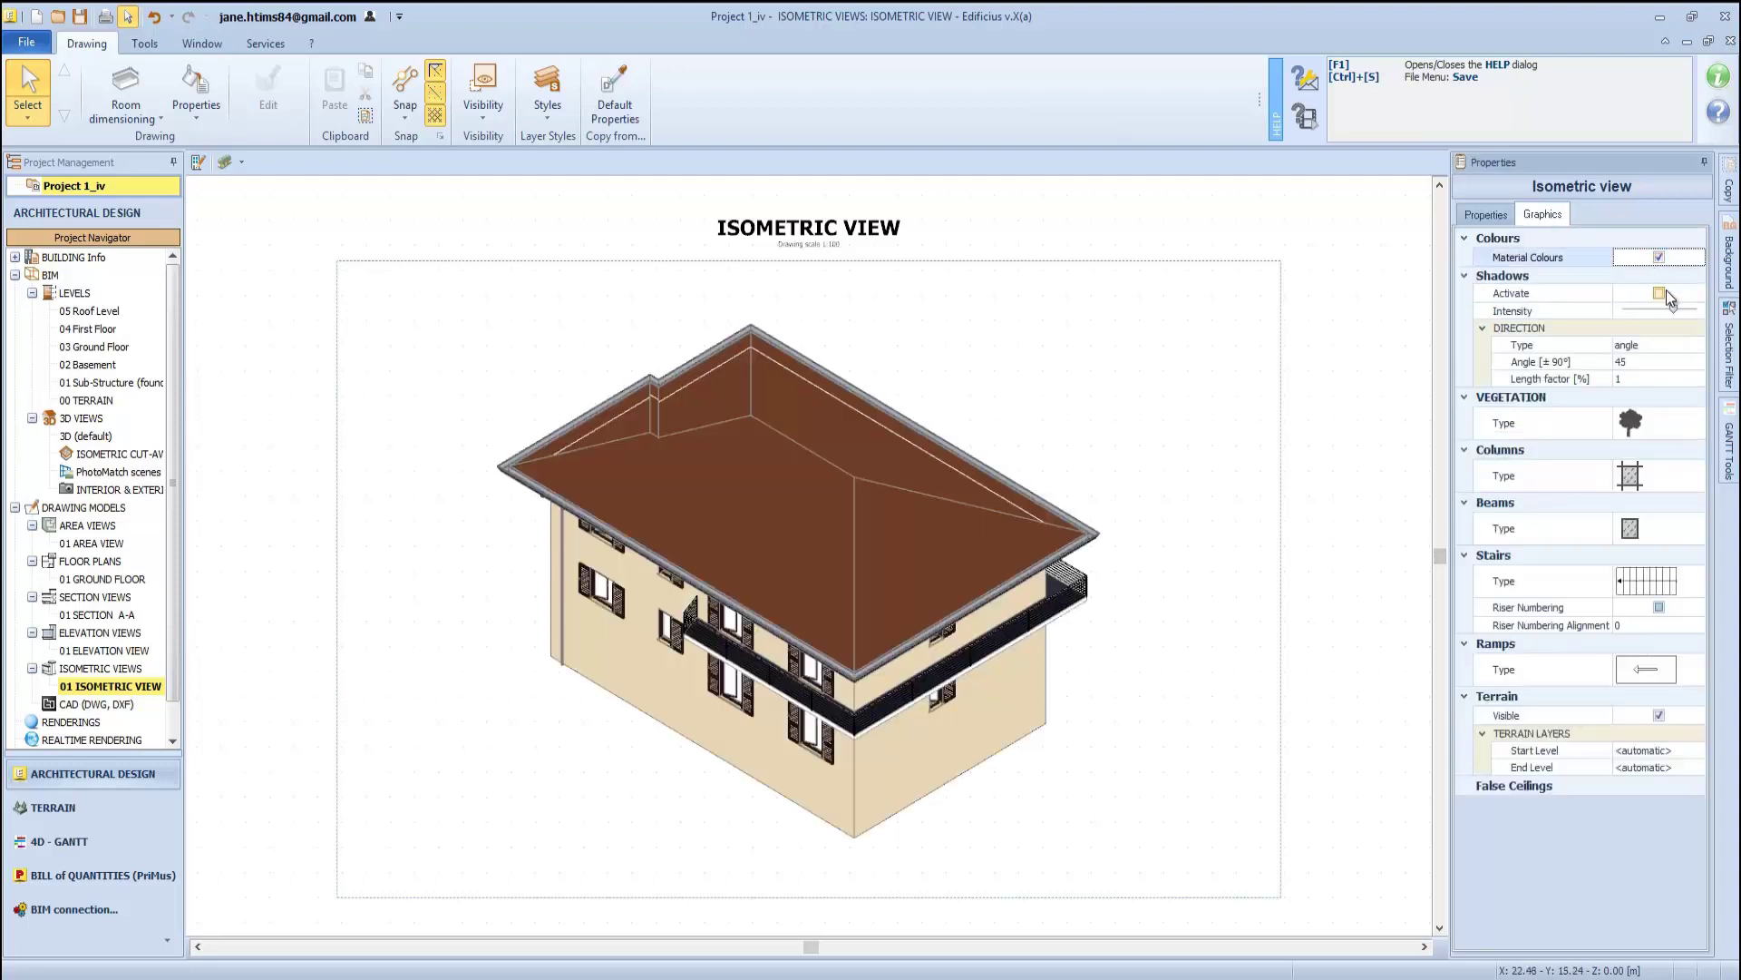
left_click(1659, 292)
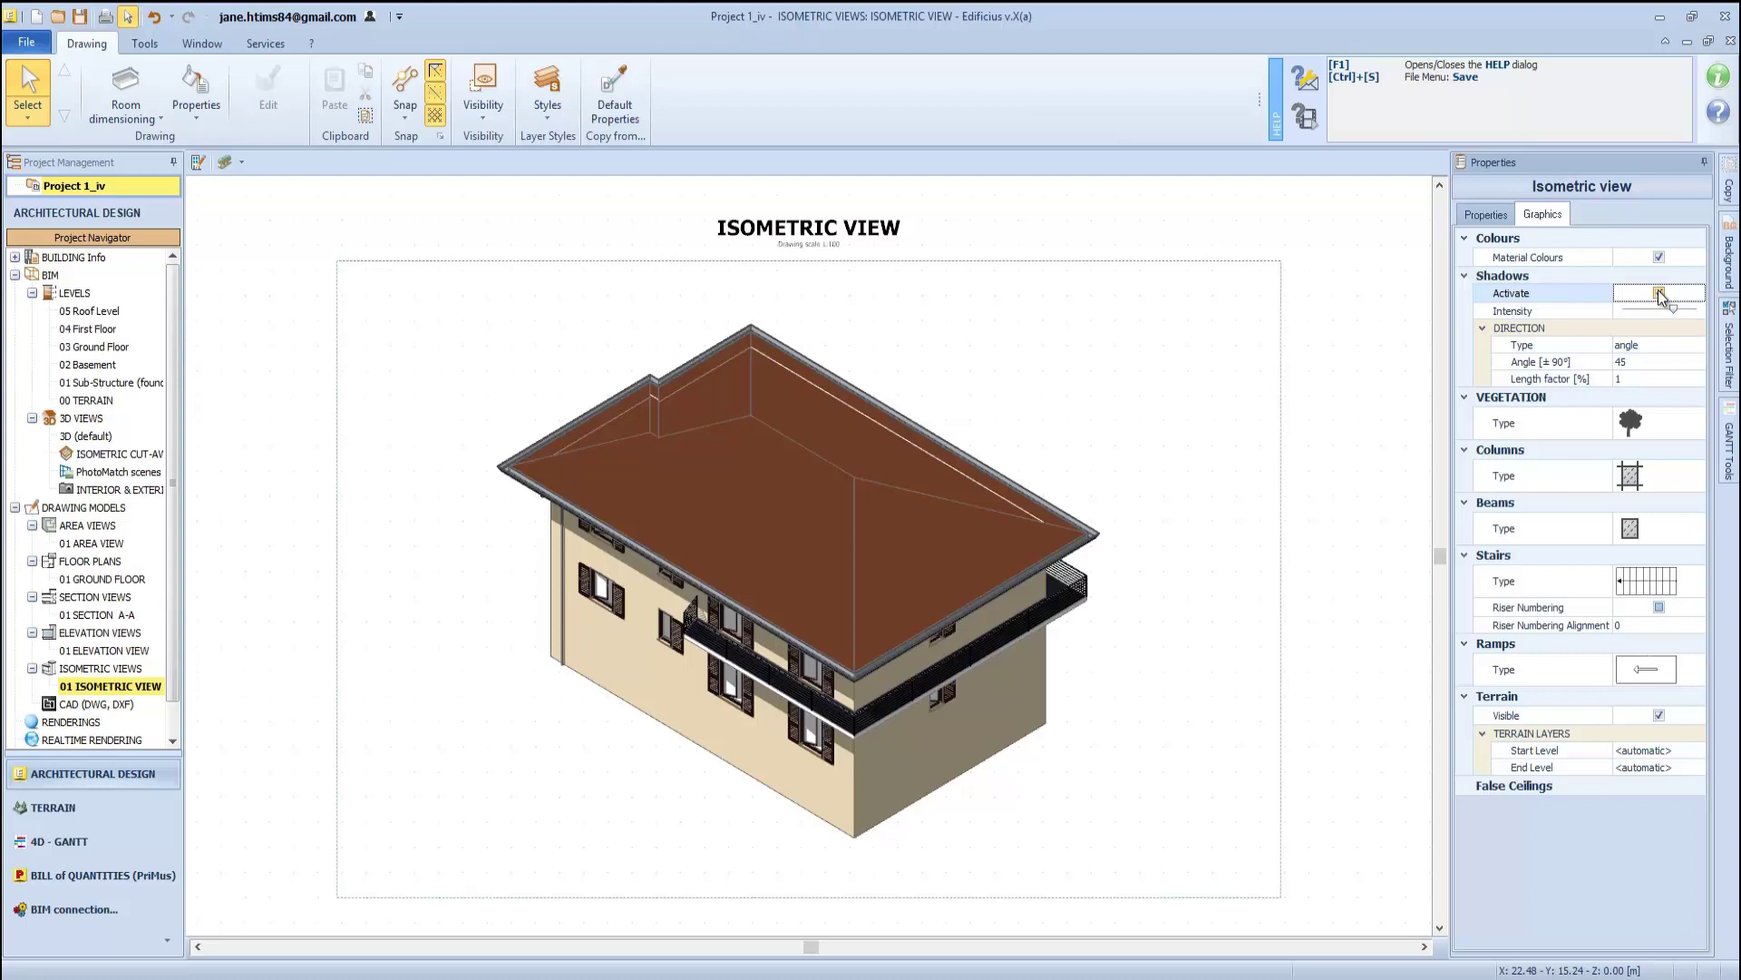
left_click(1659, 258)
left_click(1660, 293)
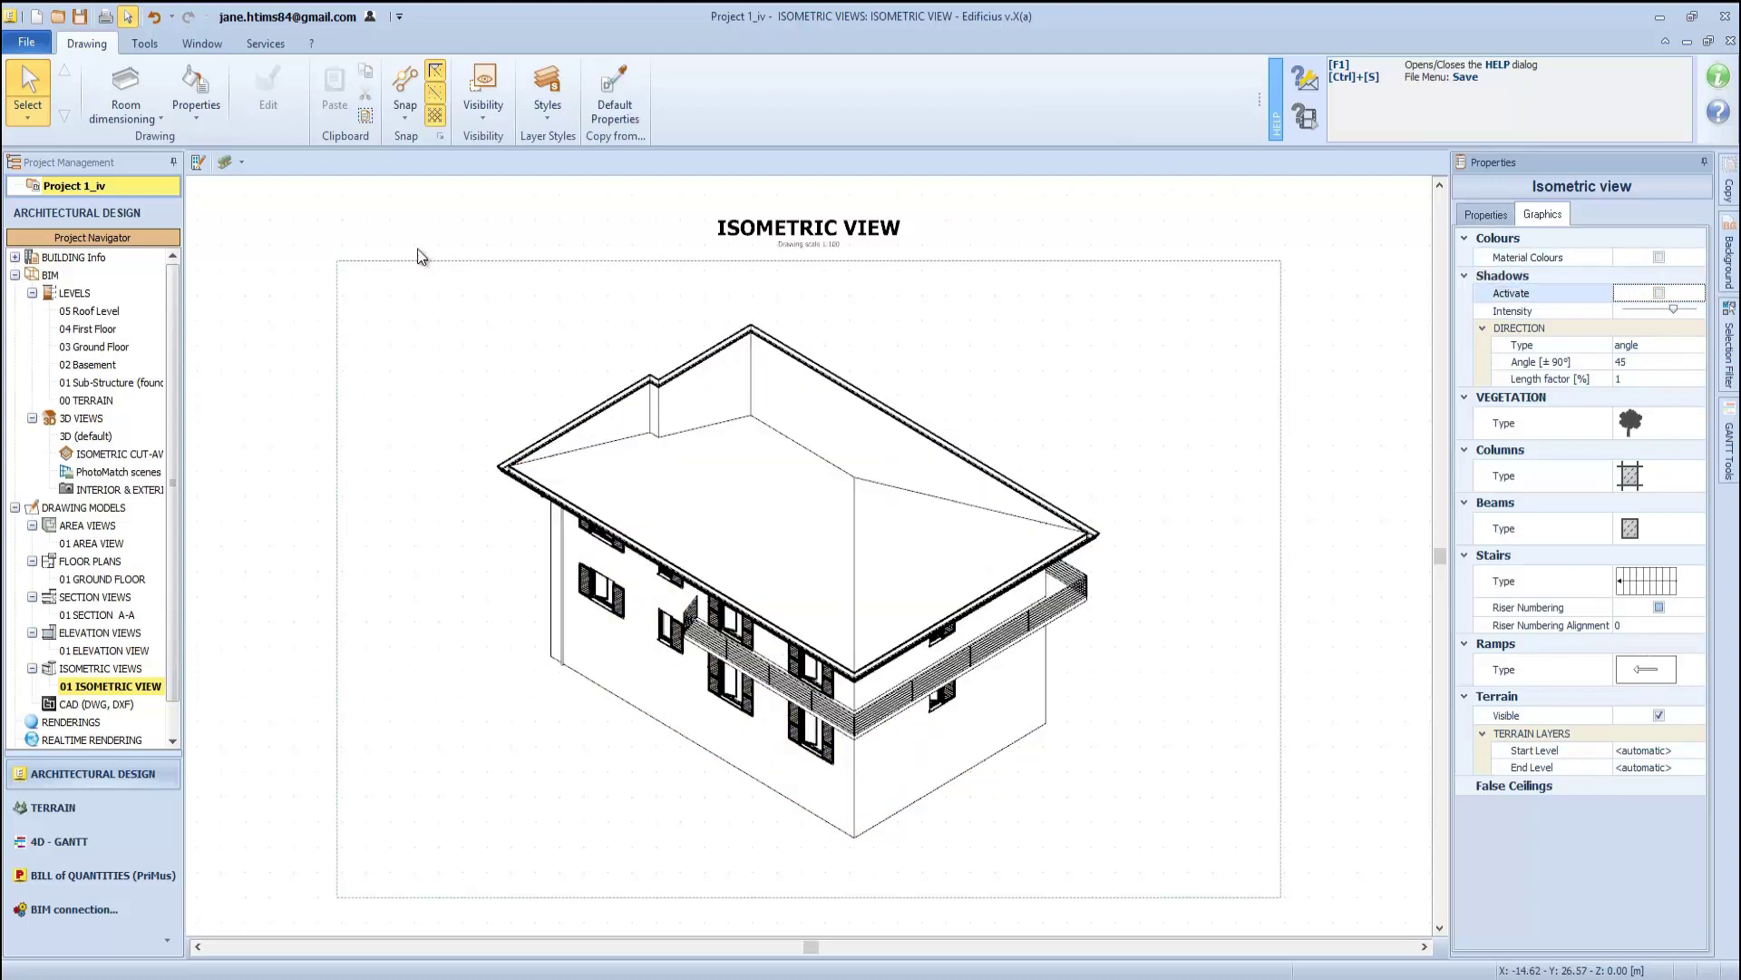
Create a cut-away view from FLOOR PLAN 01 on the 03 Ground Floor with automatic clipping
left_click(99, 352)
double_click(100, 352)
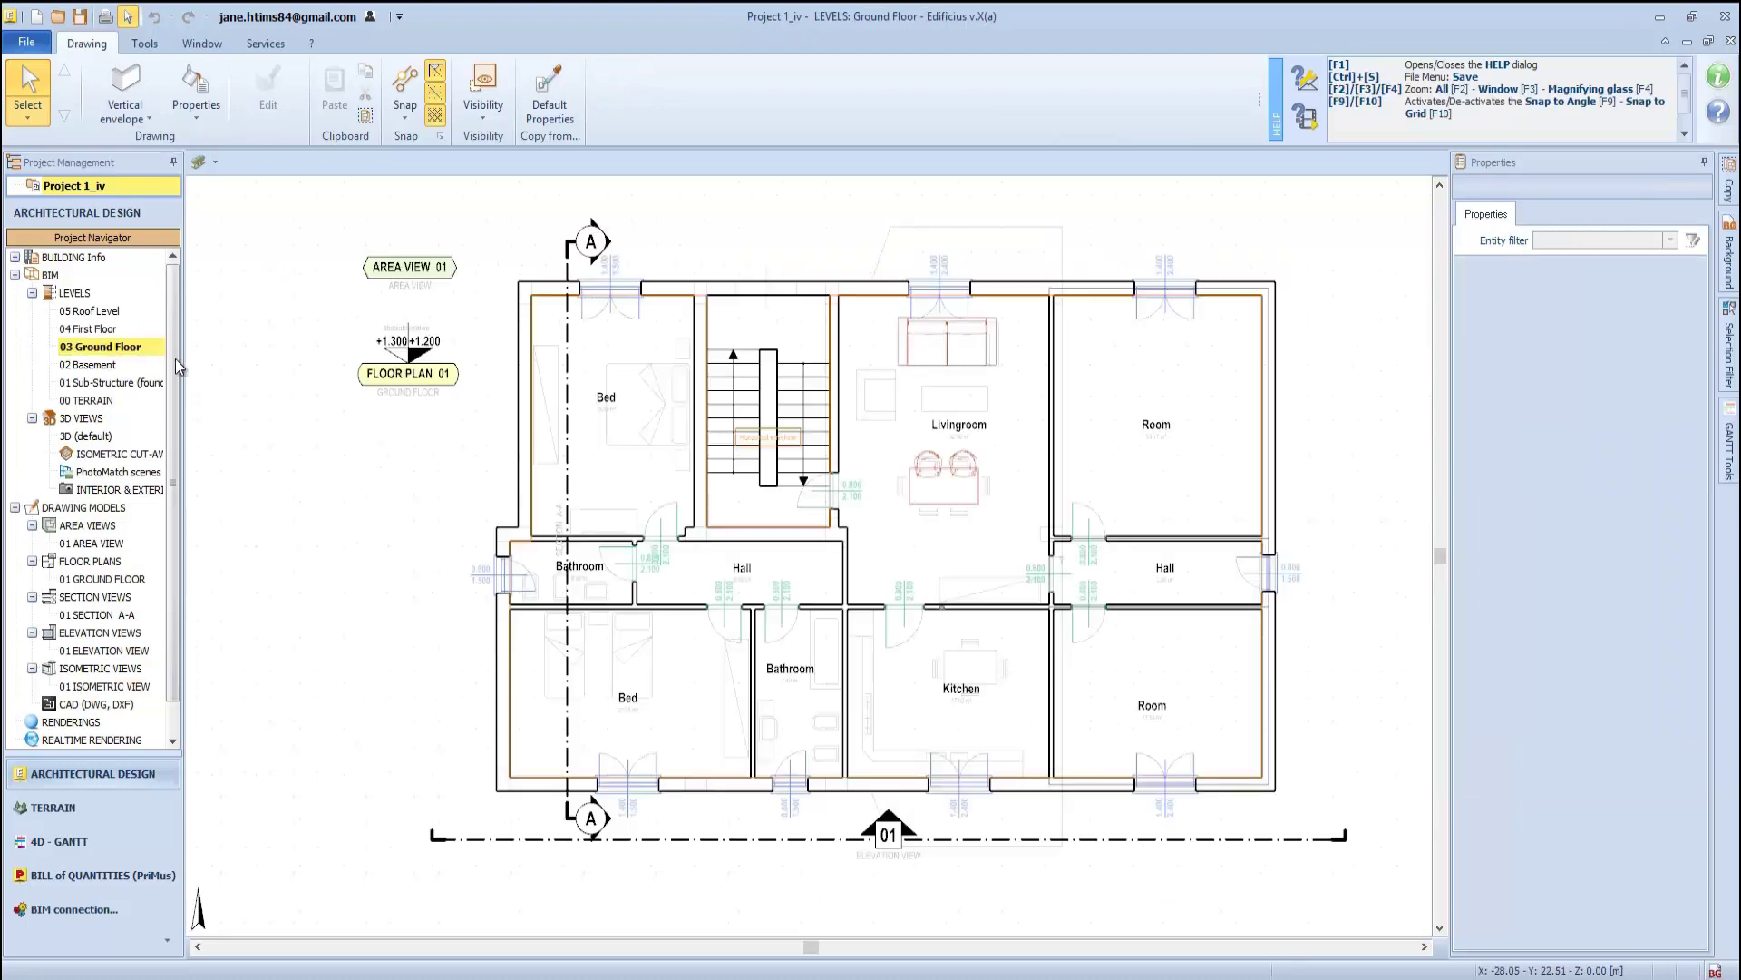
left_click(407, 374)
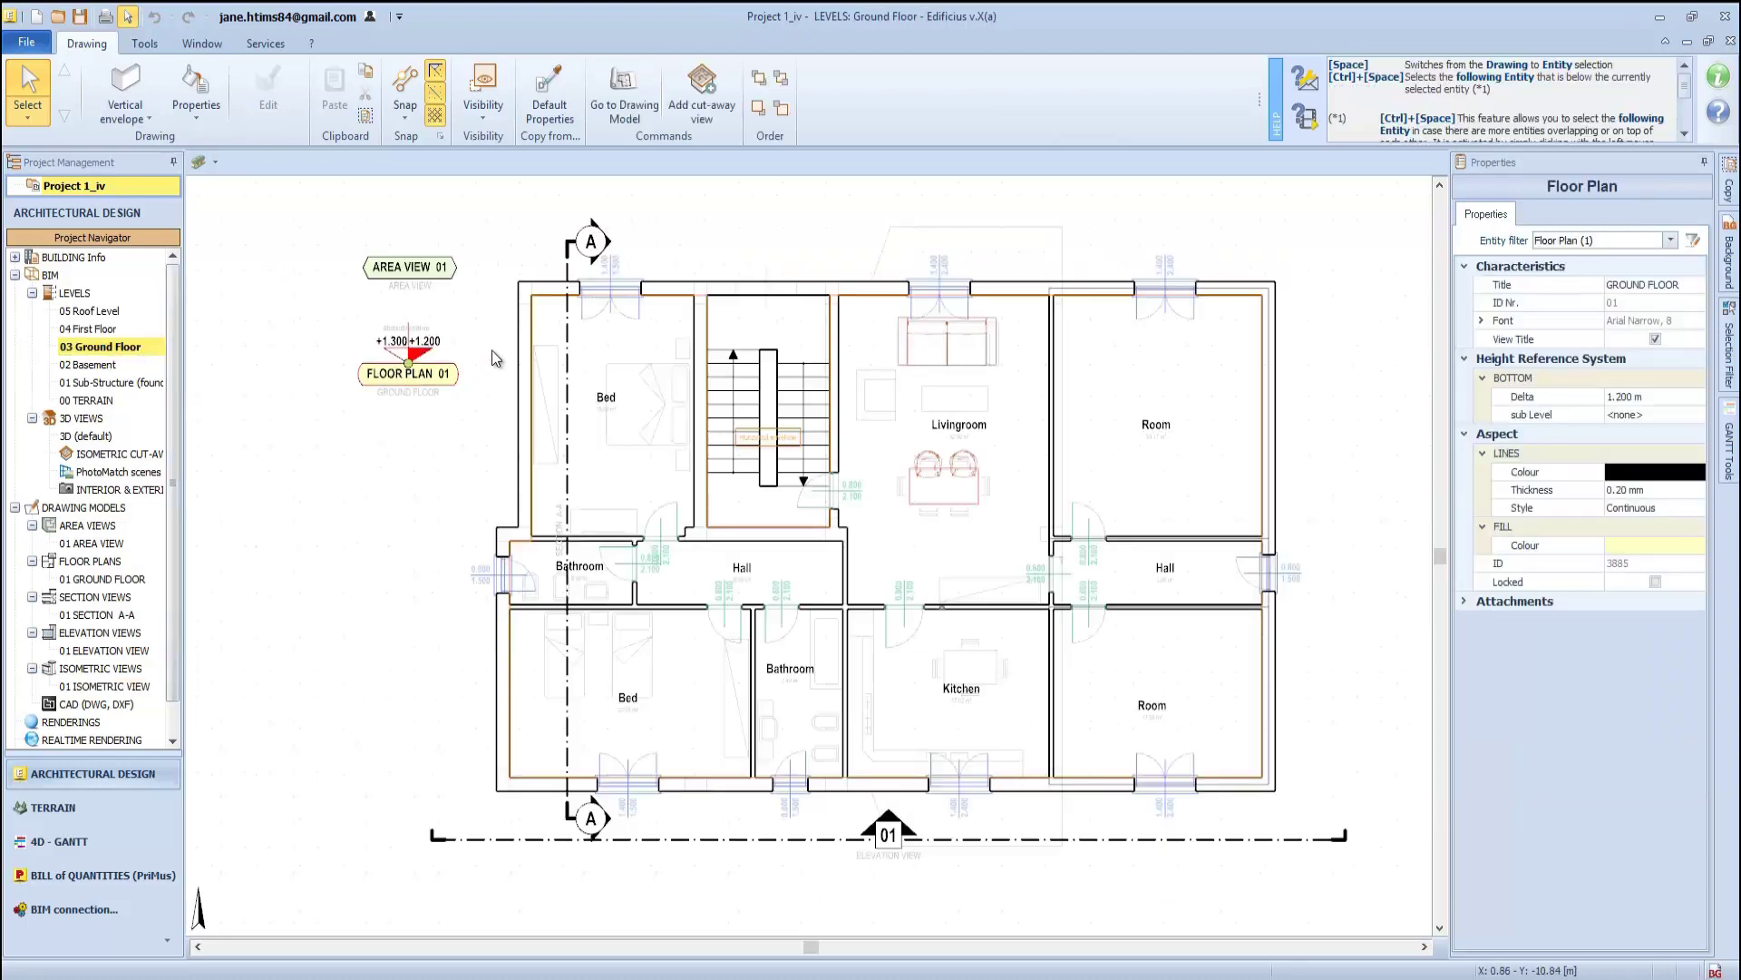
left_click(710, 88)
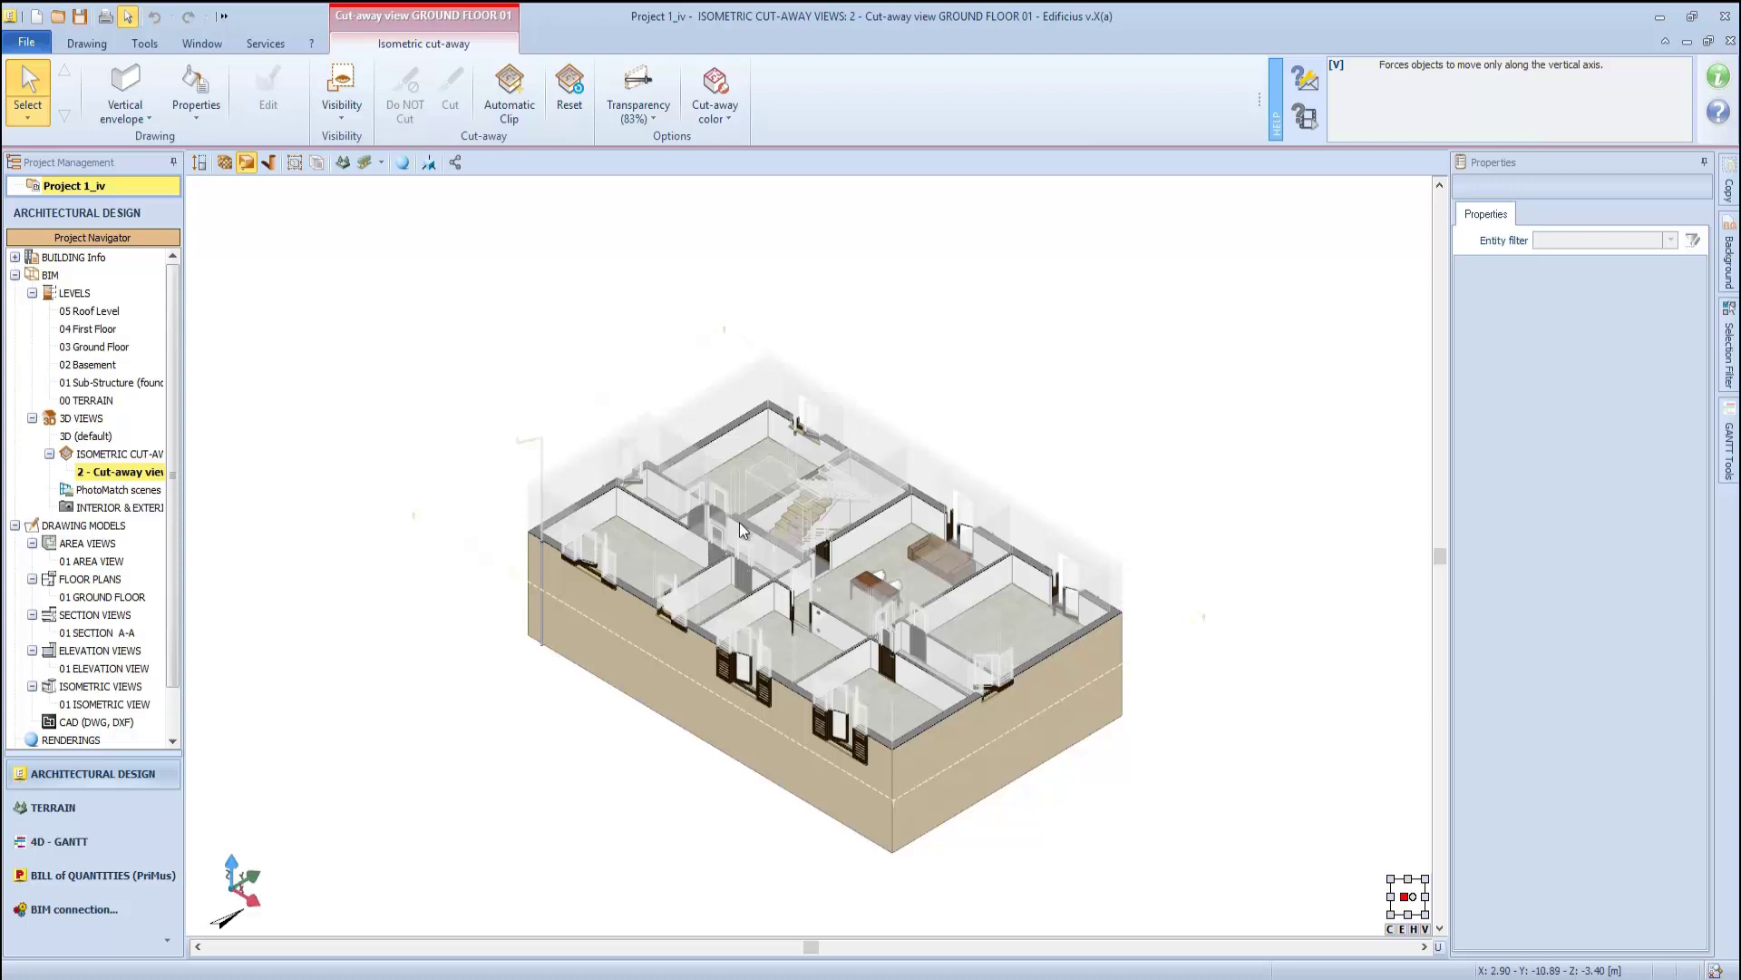
left_click(336, 107)
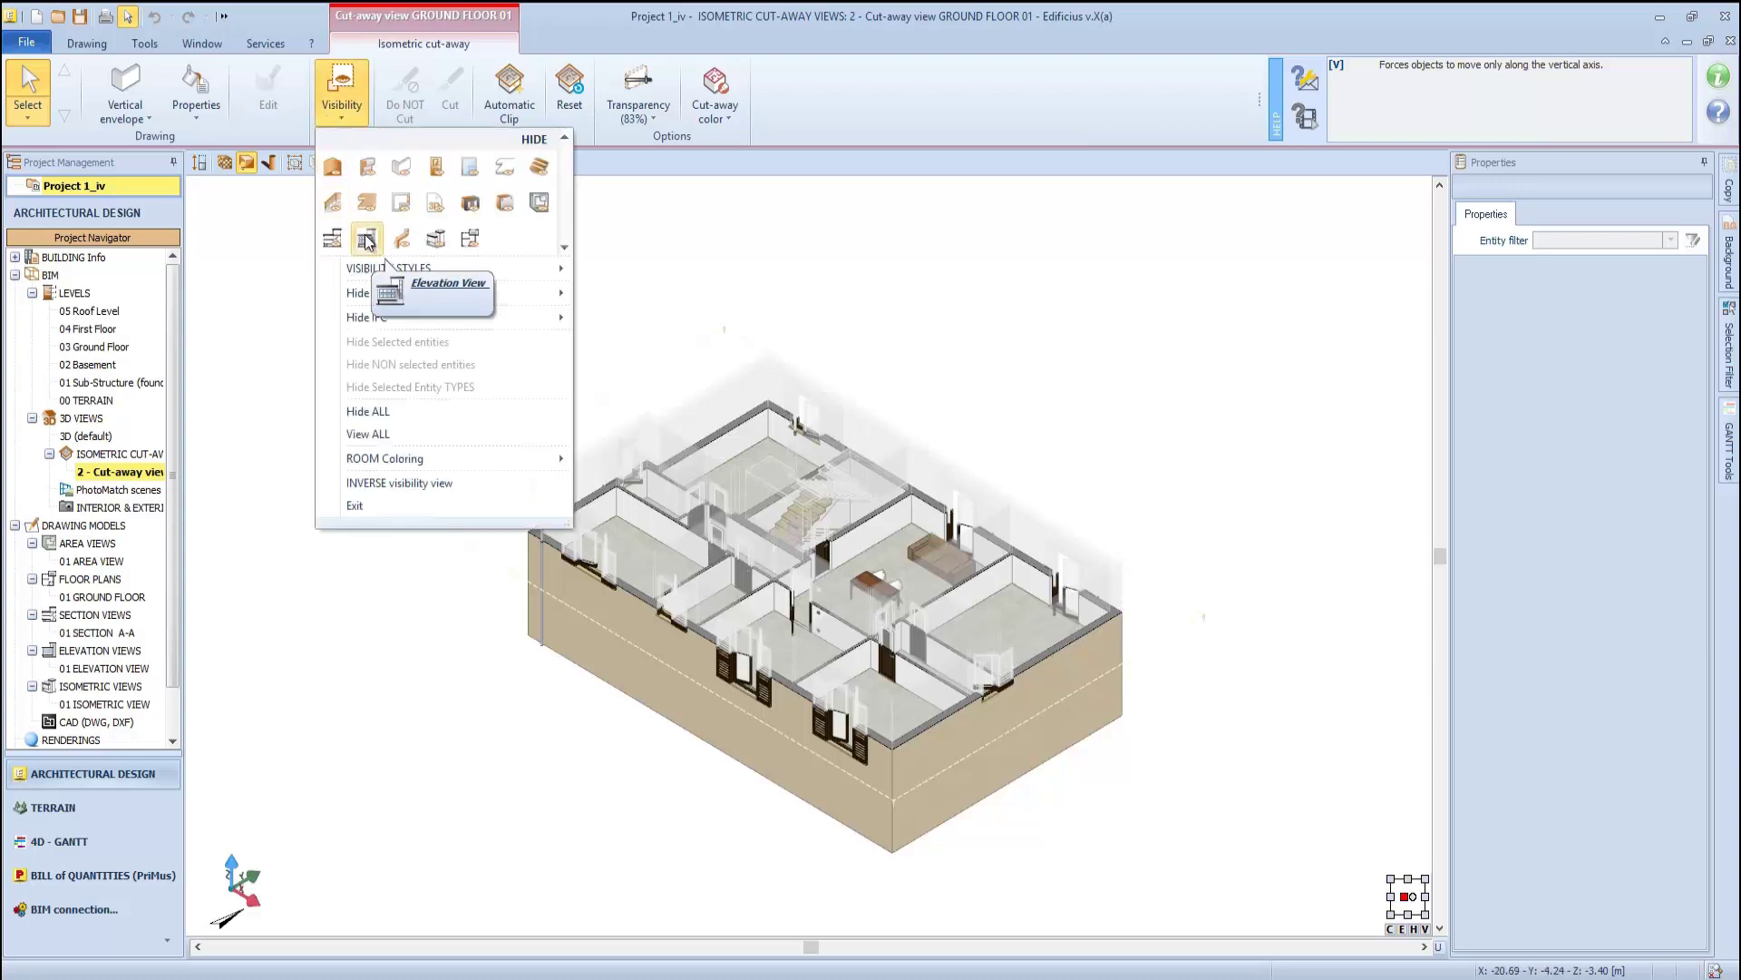
left_click(511, 121)
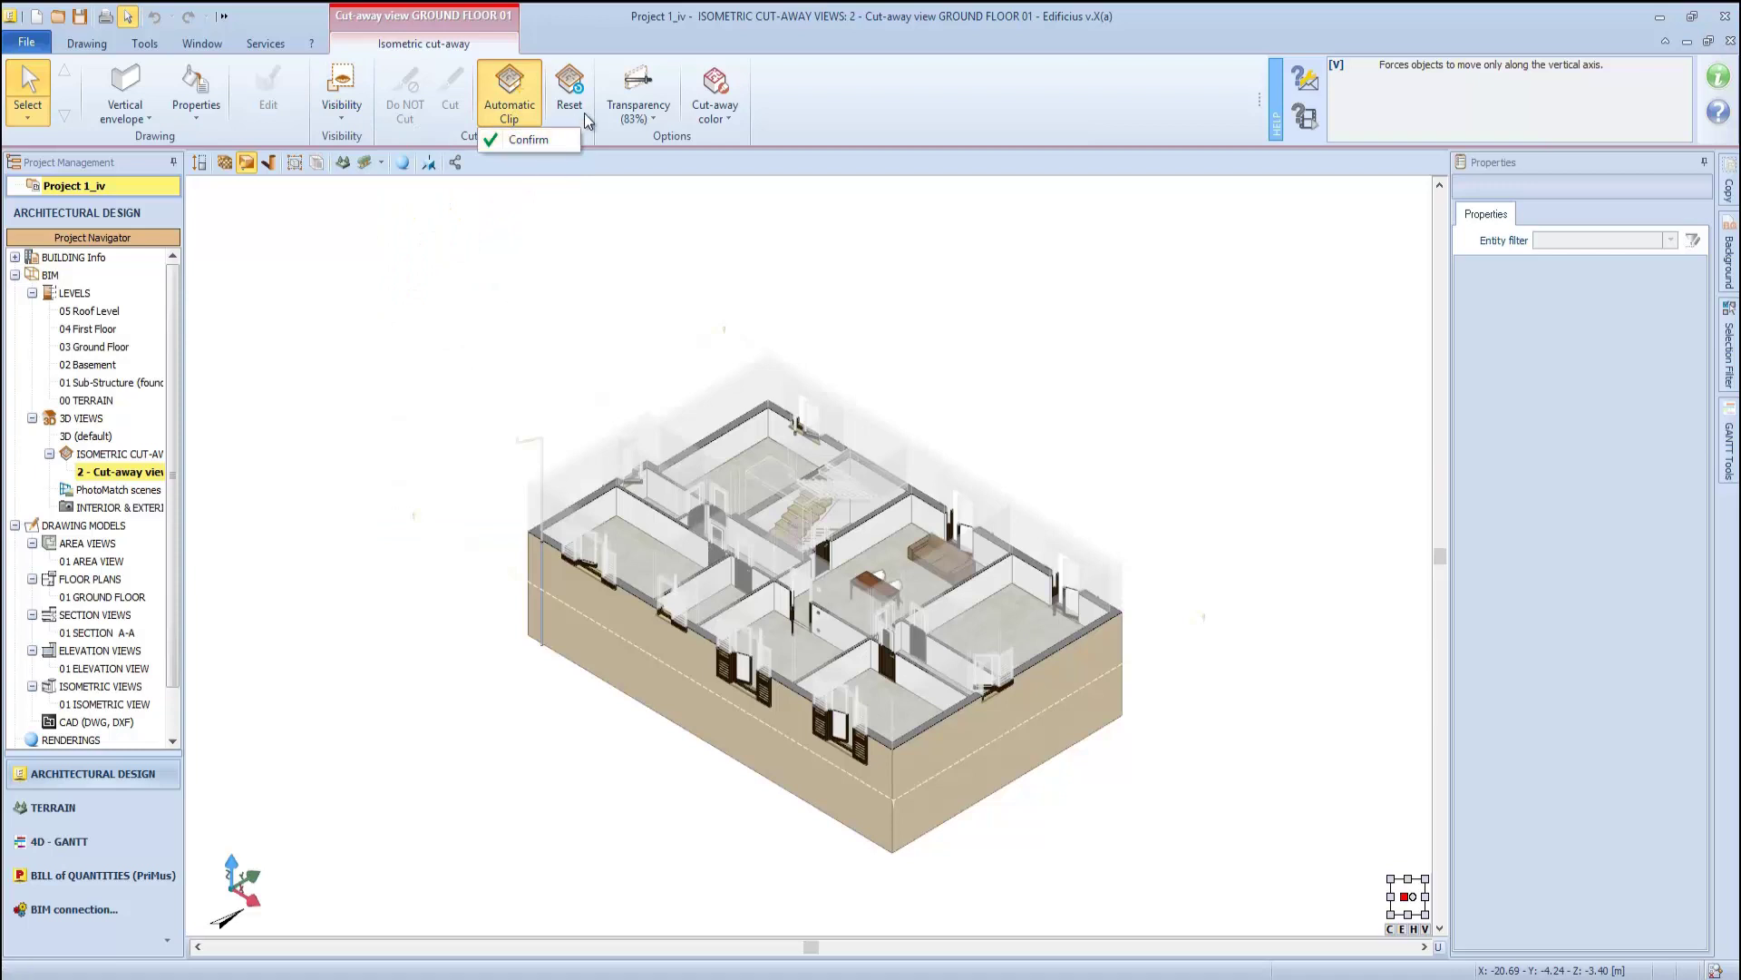
Set the cut-away's sectioned-part transparency to 100% and its cut colour to dark red
left_click(646, 107)
mouse_move(645, 323)
left_mouse_down()
mouse_move(671, 230)
mouse_move(659, 330)
left_mouse_up()
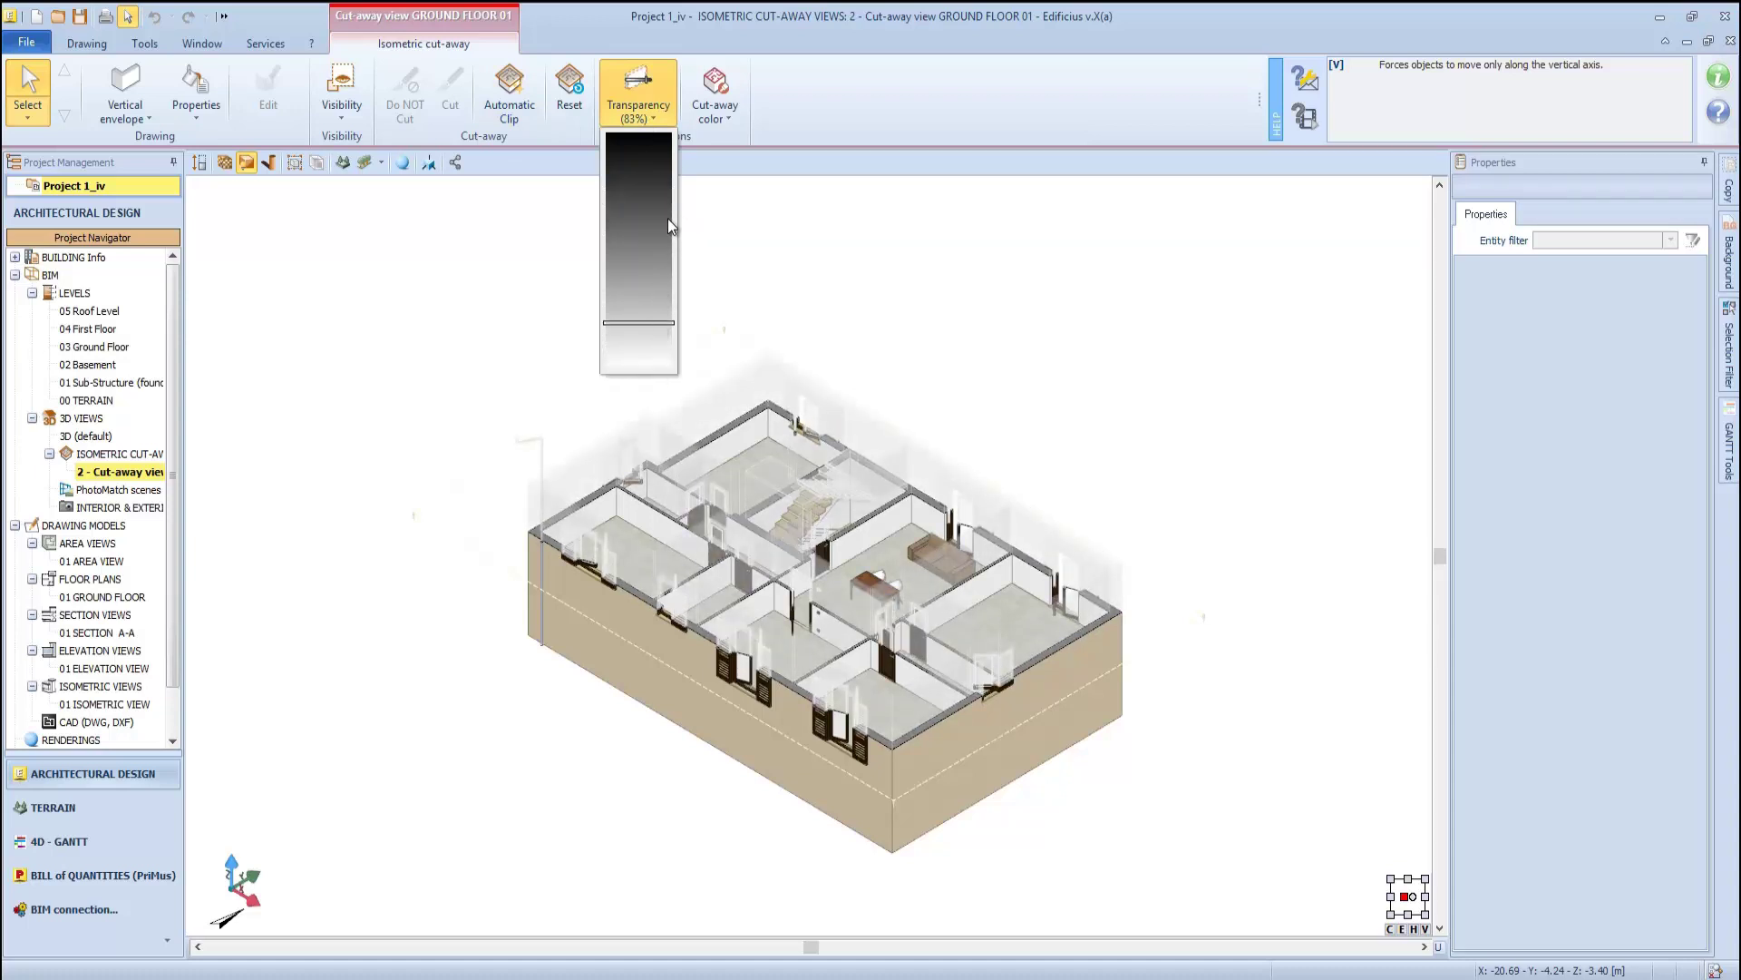
left_click(714, 104)
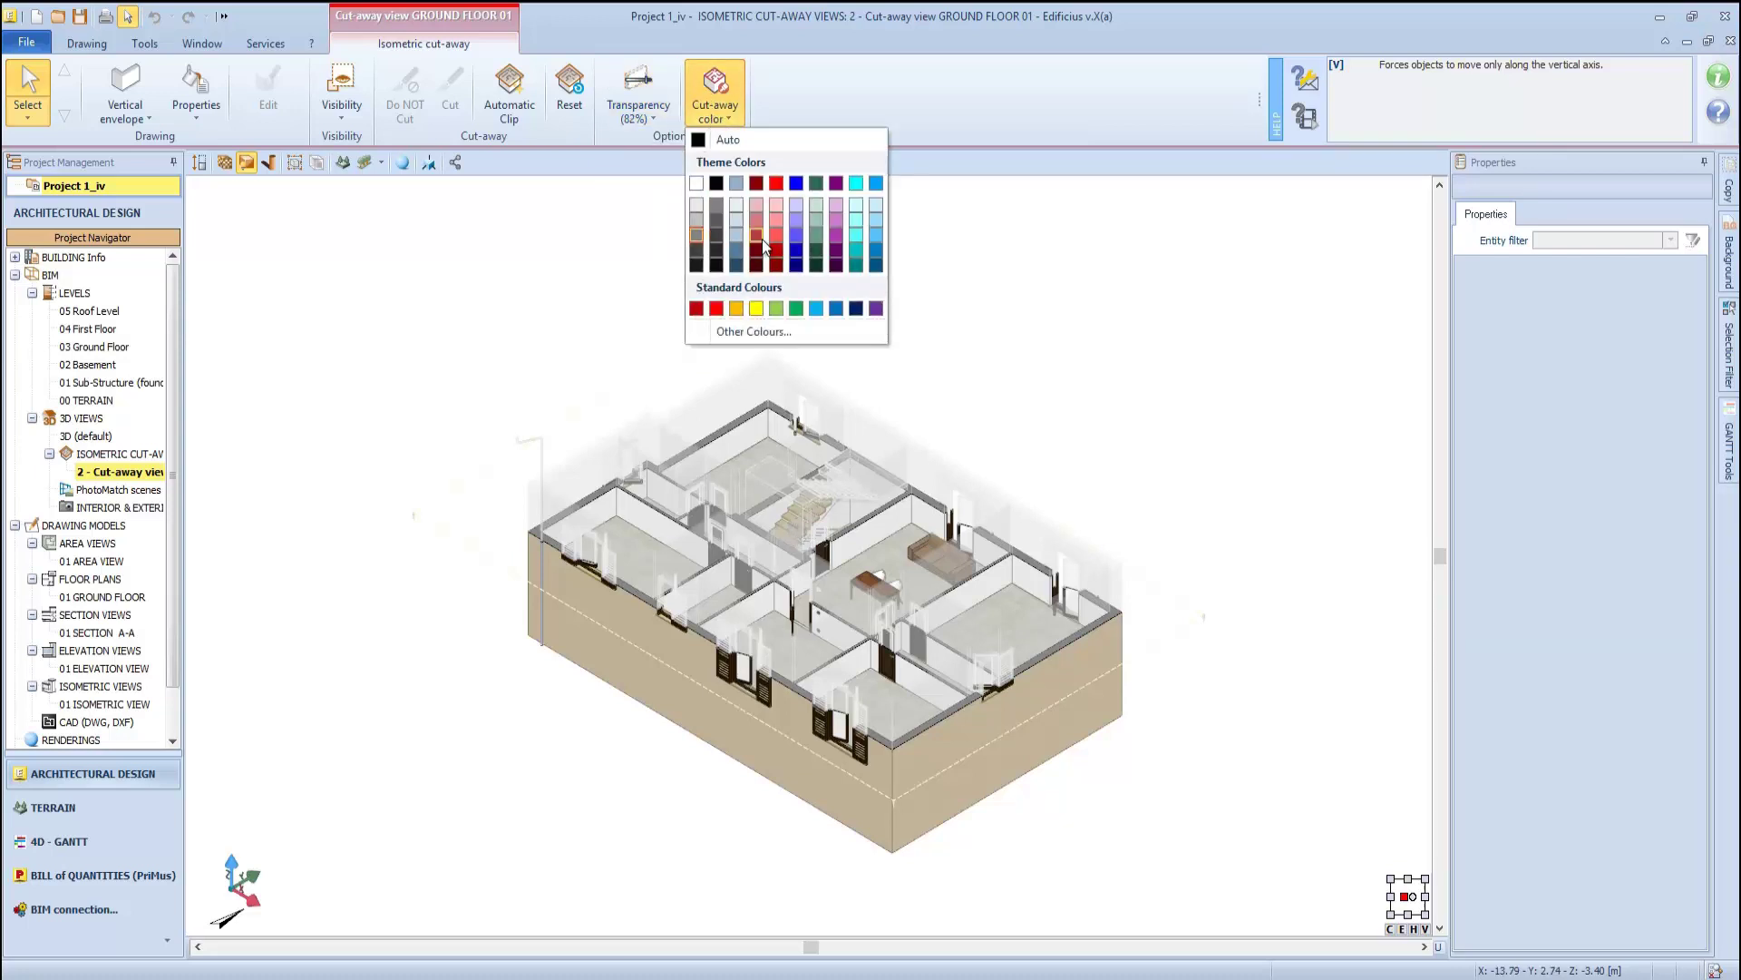
left_click(775, 249)
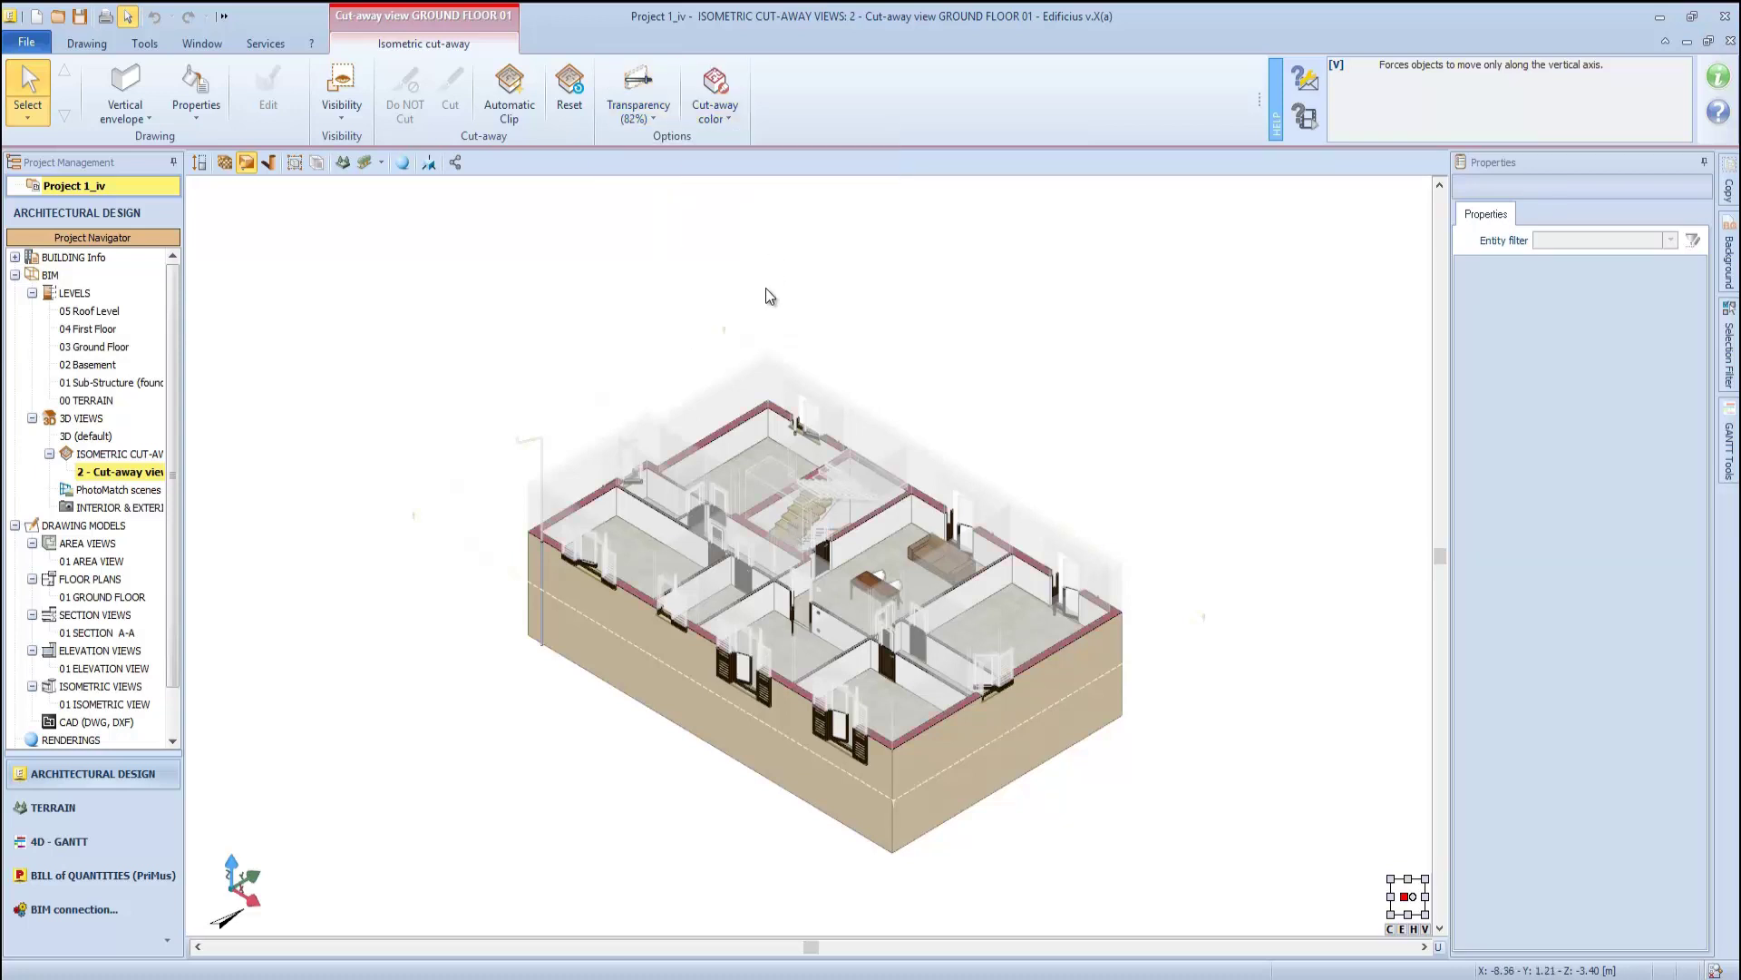
Create a 3D cut-away view from section line A on the First Floor plan
double_click(100, 328)
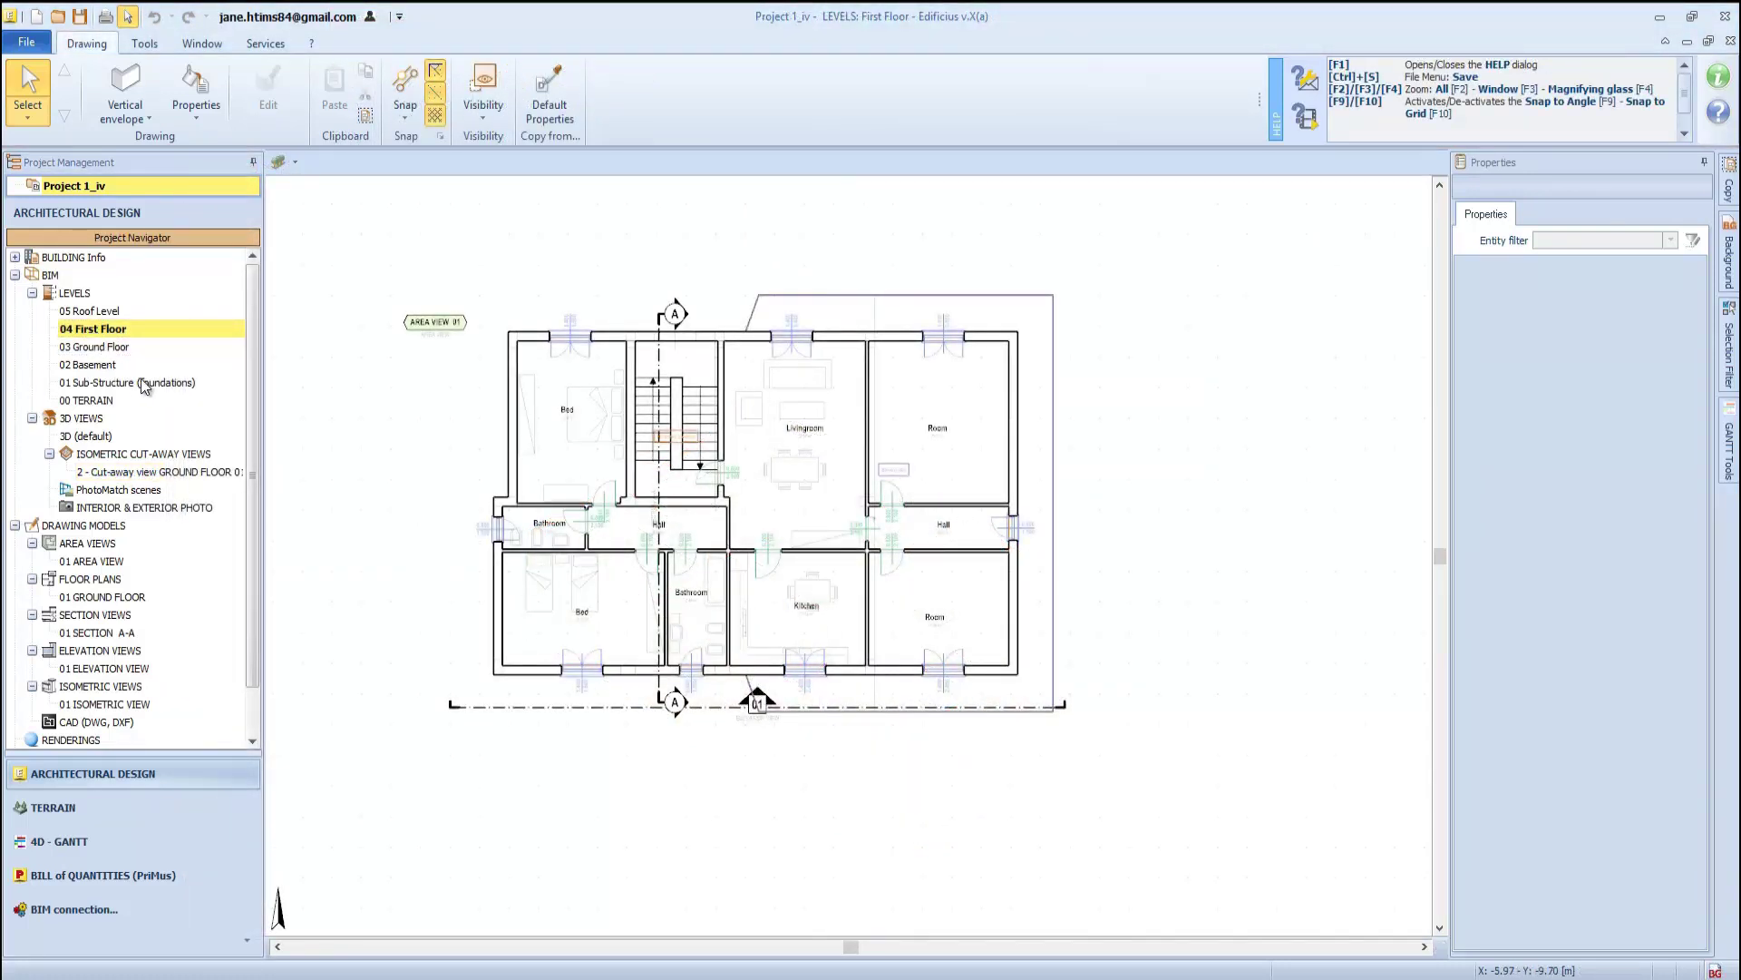
left_click(676, 322)
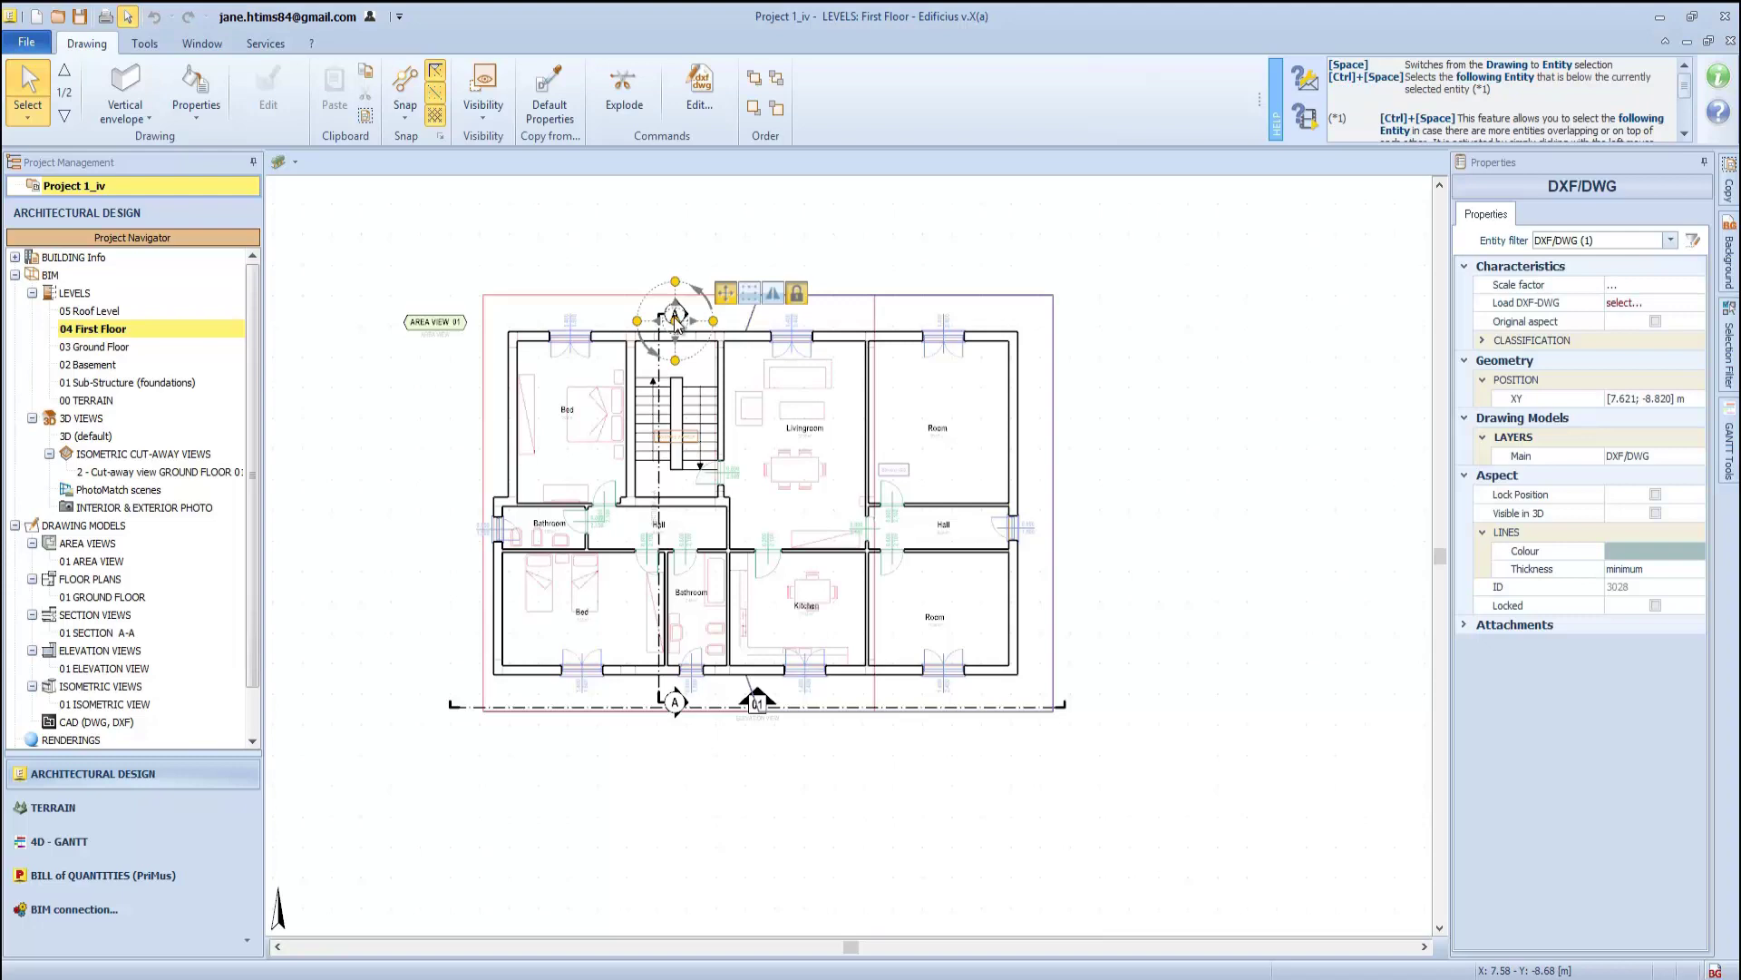
left_click(674, 316)
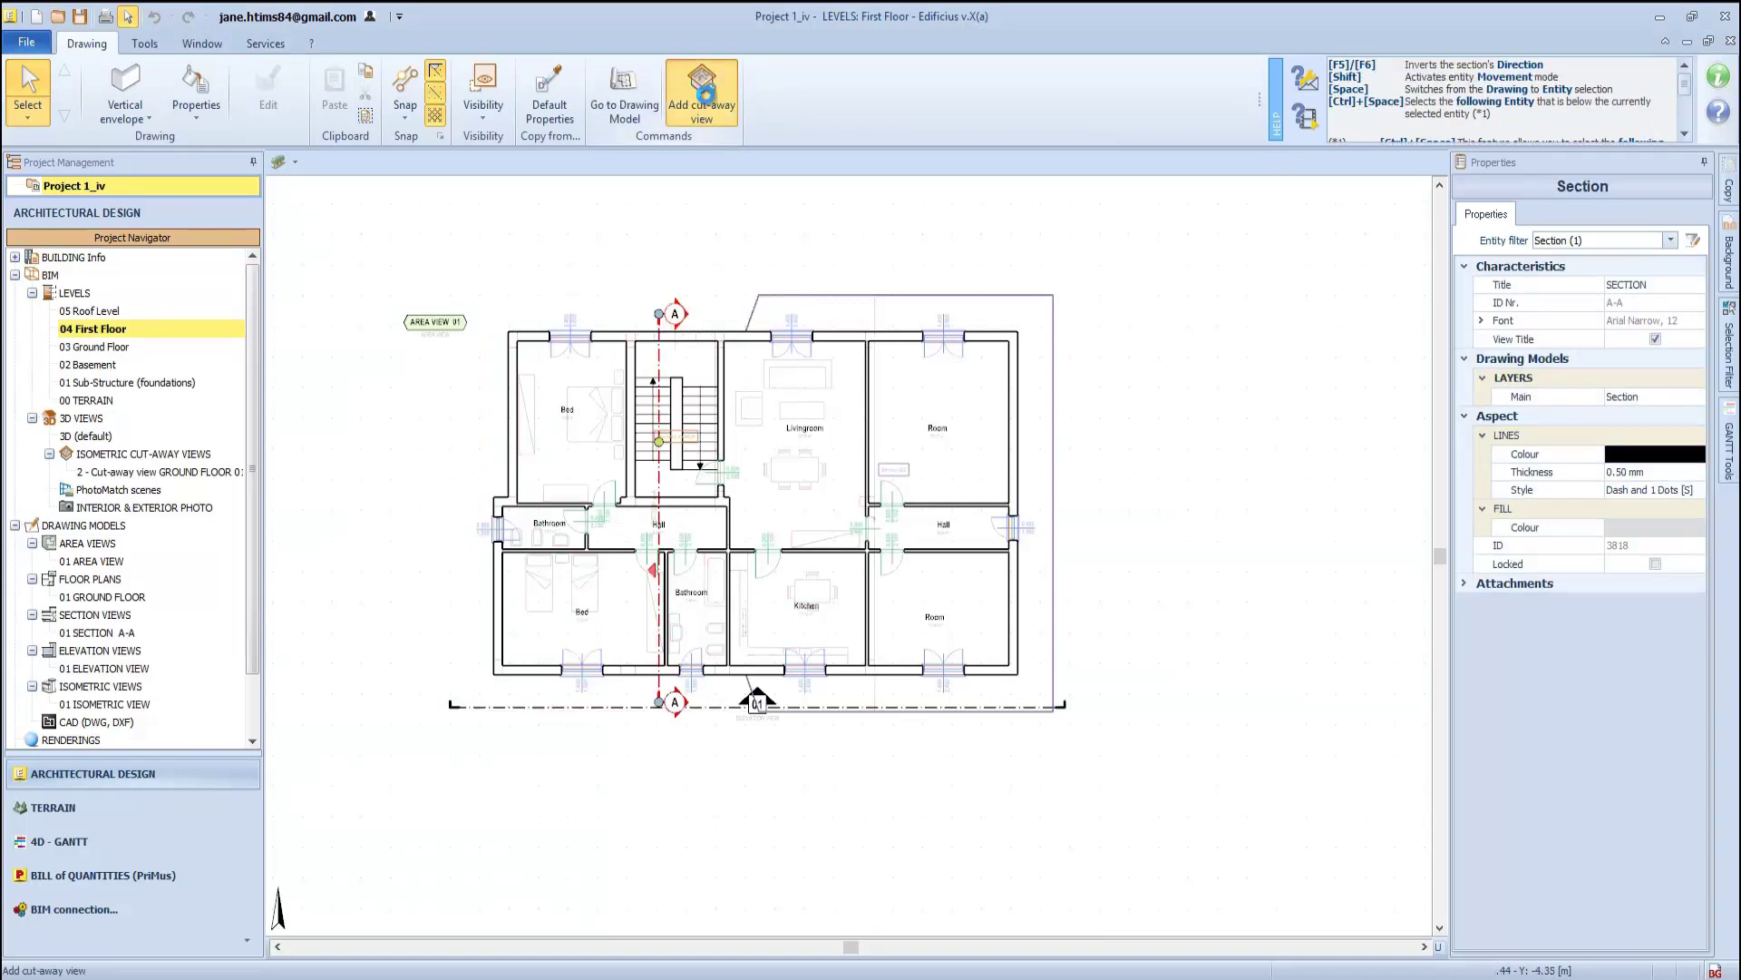
left_click(704, 94)
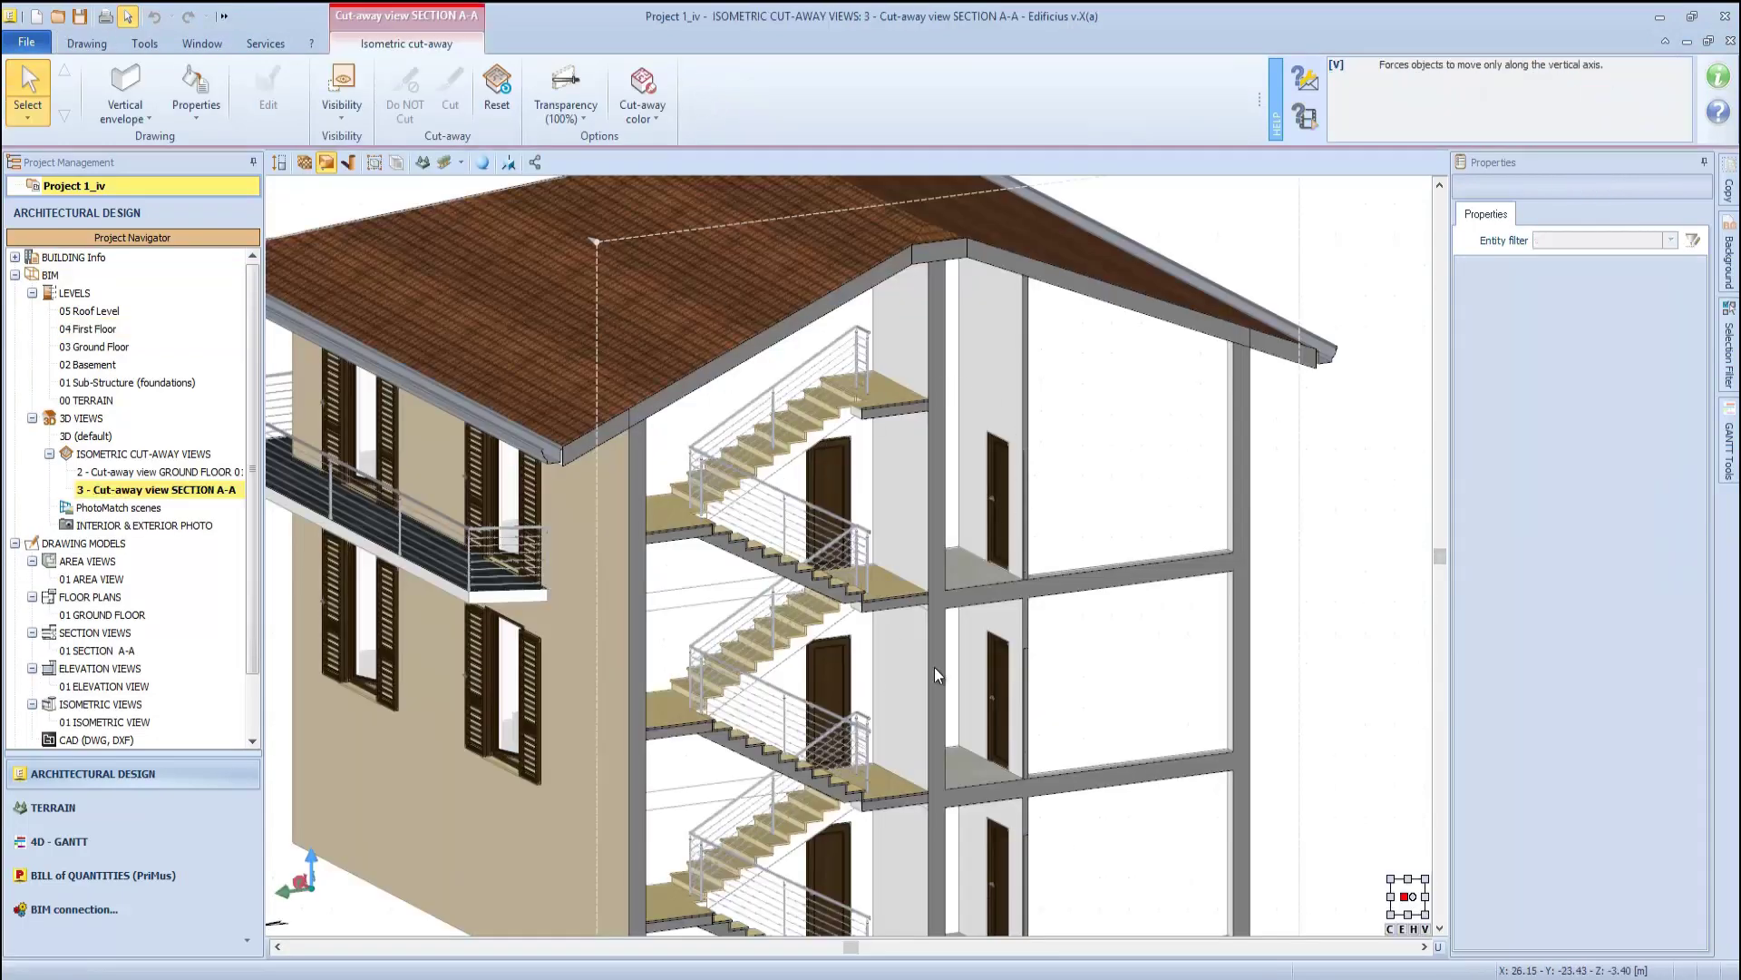
middle_click_drag(1032, 637, 967, 649)
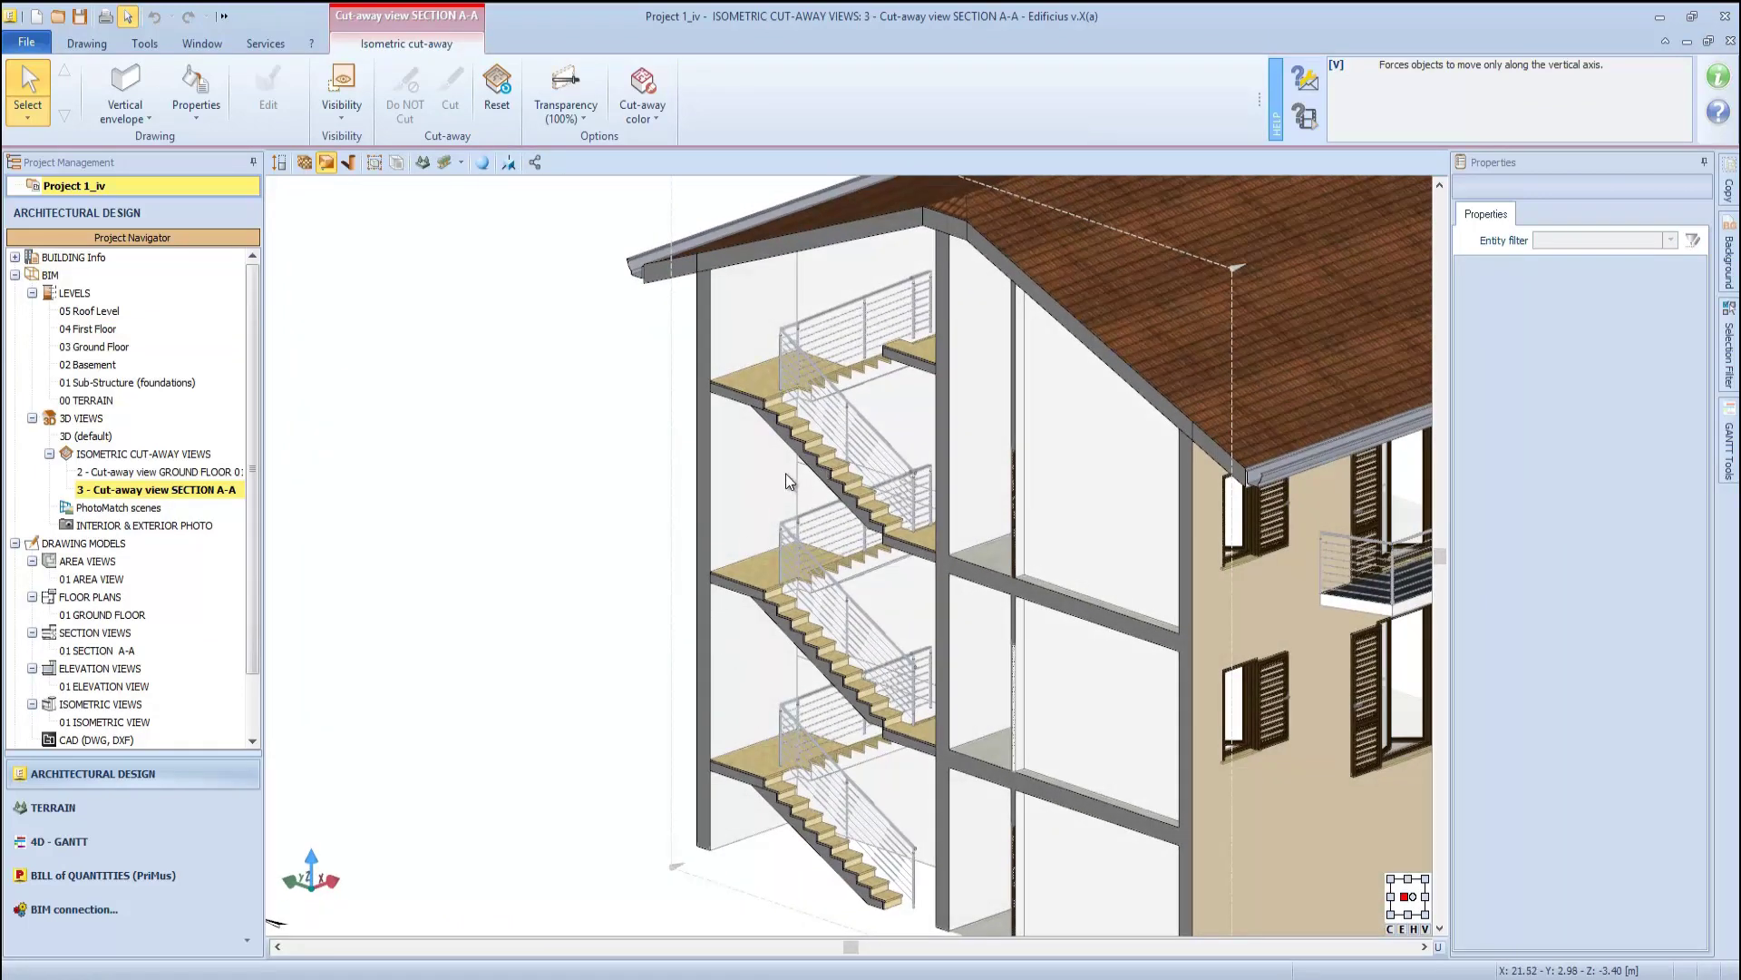
Colour Section A-A's cut faces red and return to the ground-floor cut-away view
left_click(346, 110)
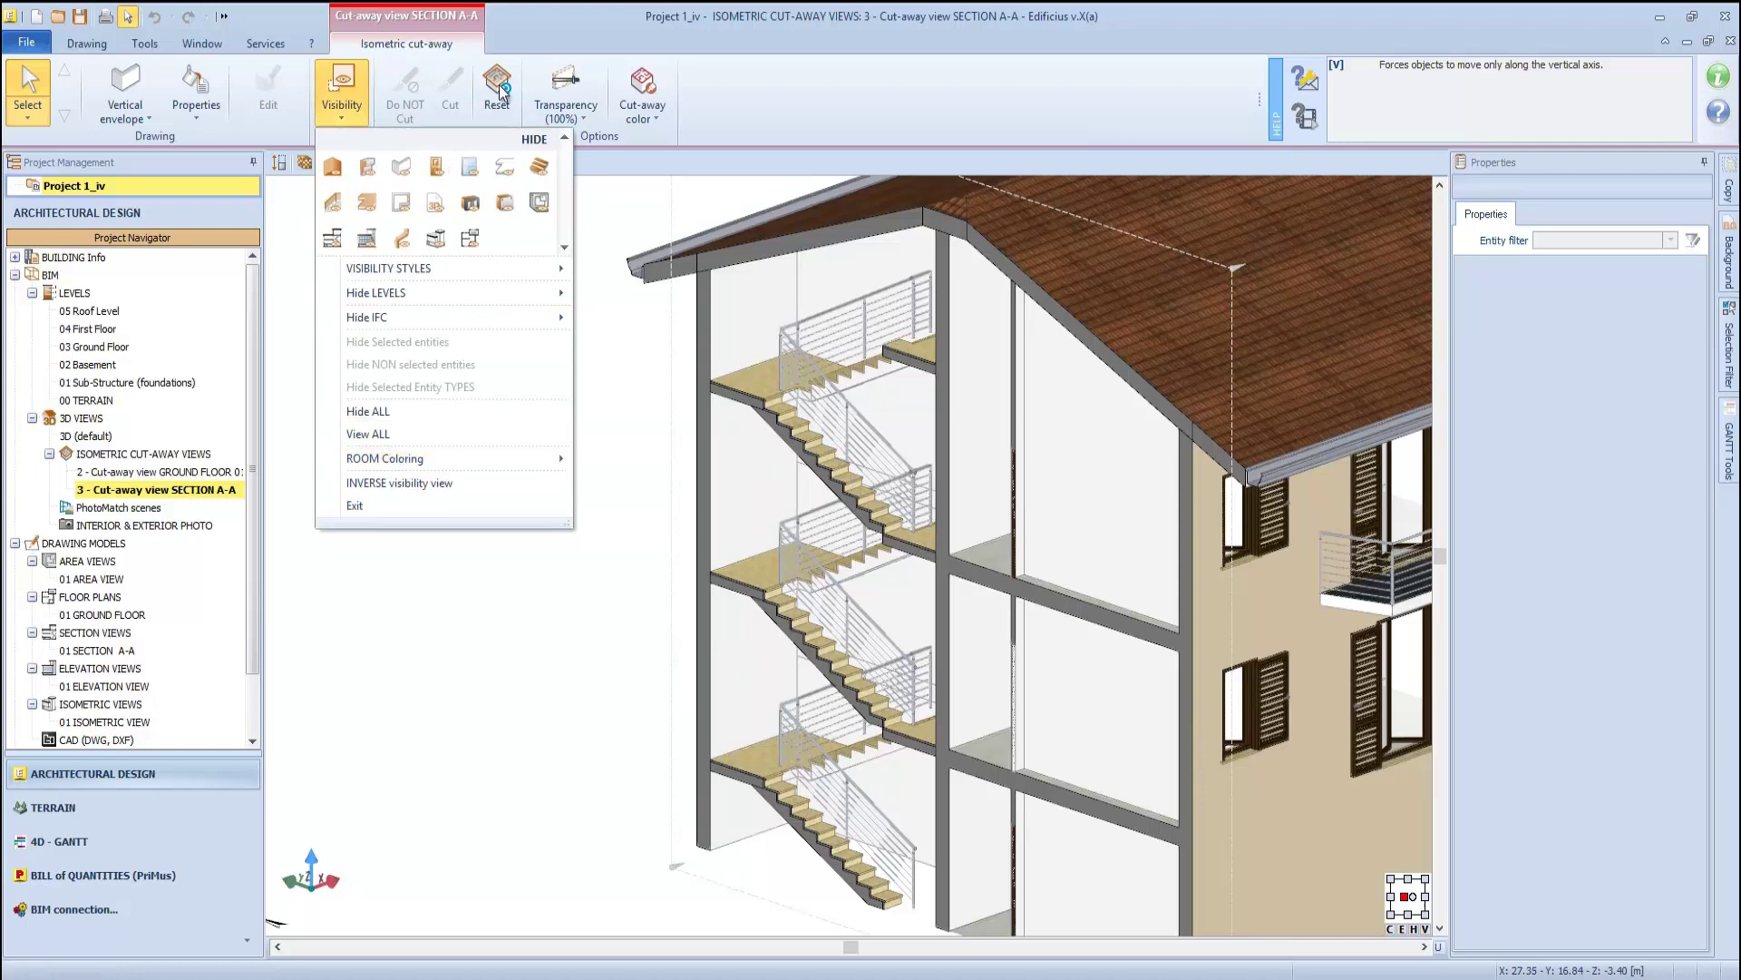
left_click(569, 110)
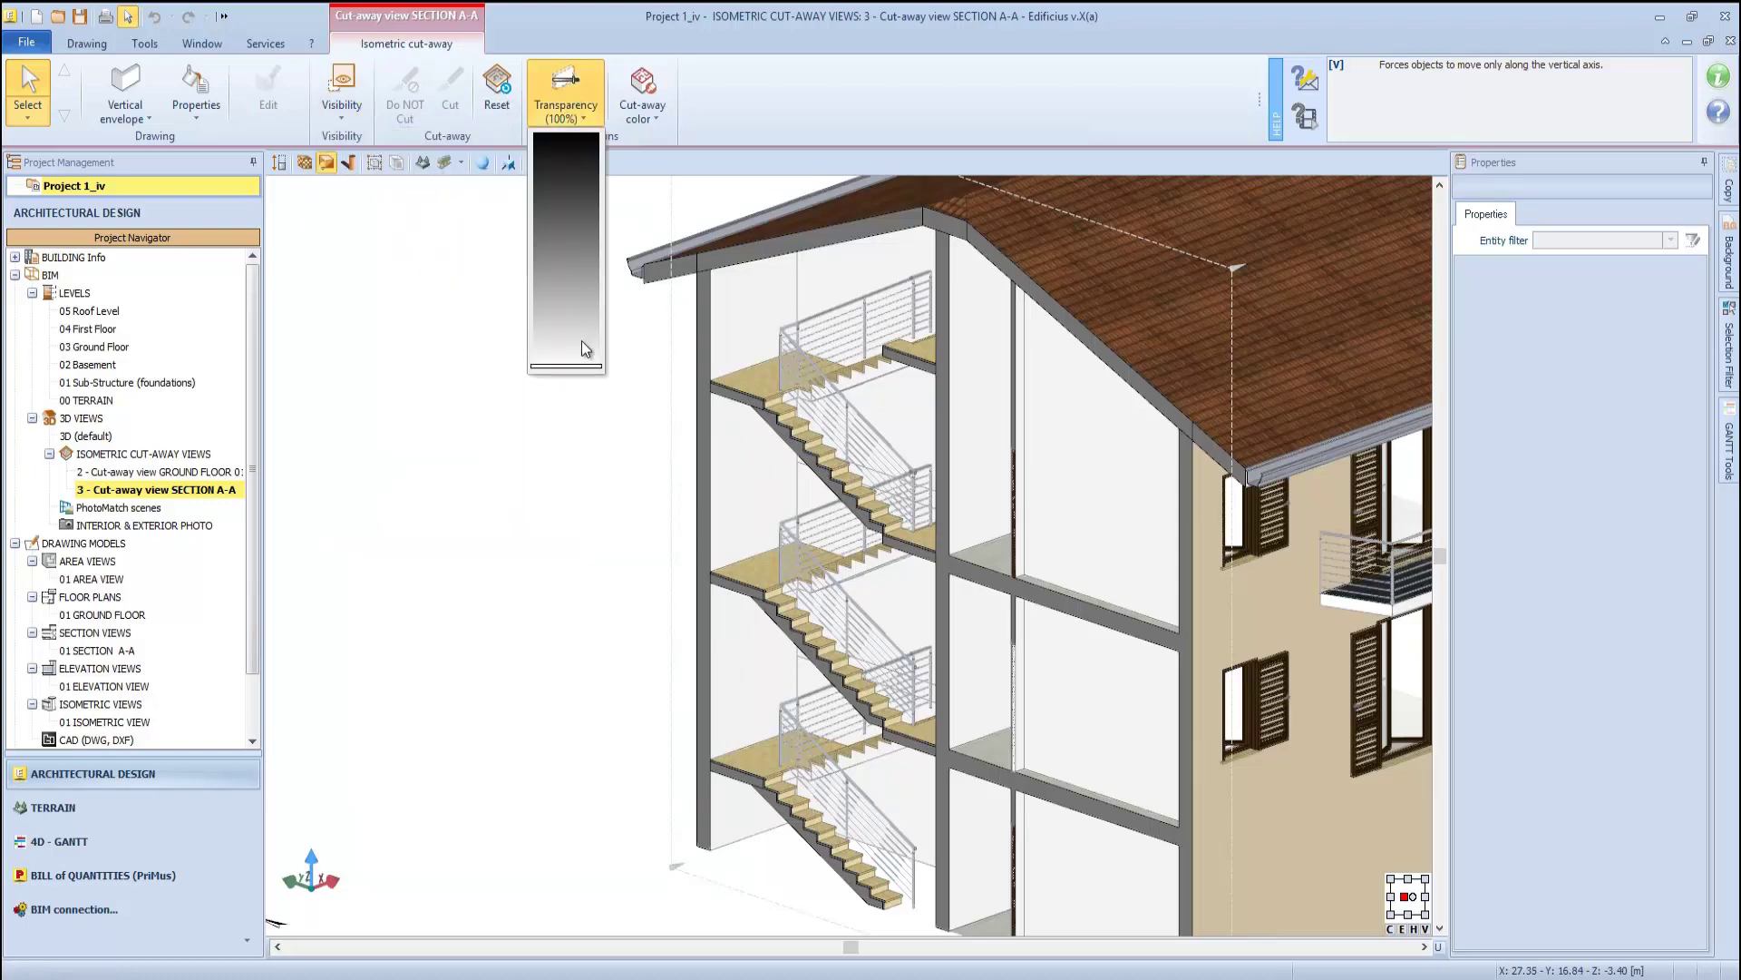
left_click_drag(583, 365, 583, 367)
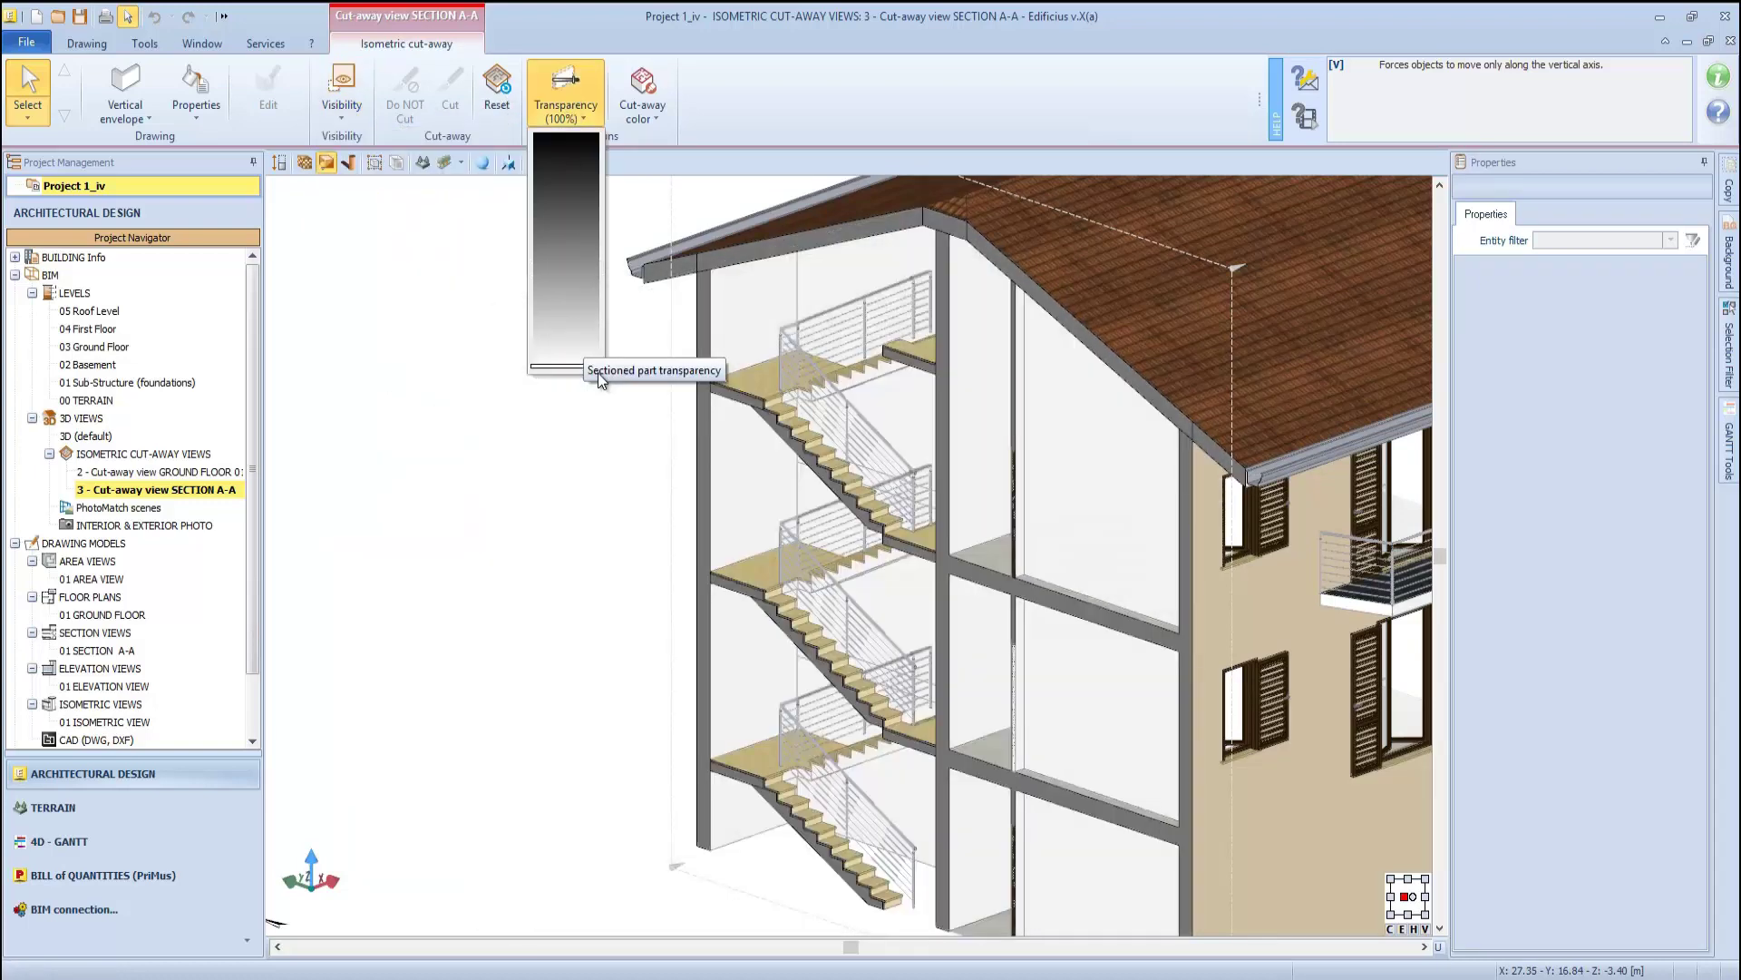
left_click(646, 107)
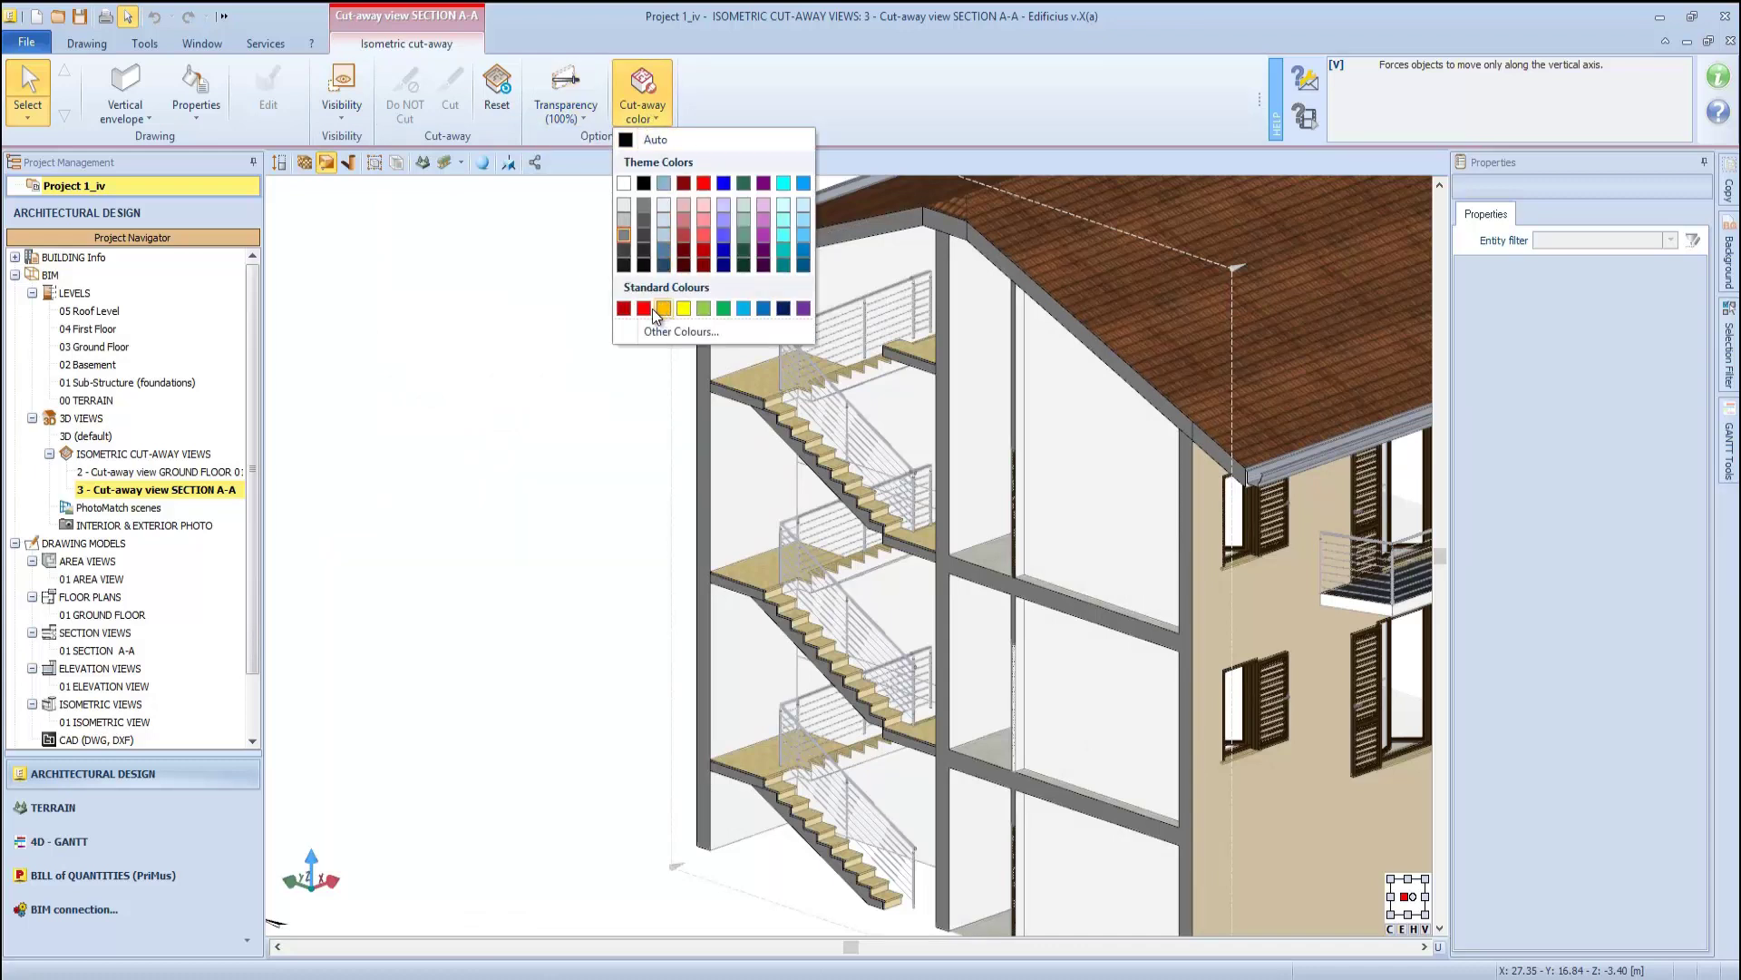
left_click(643, 308)
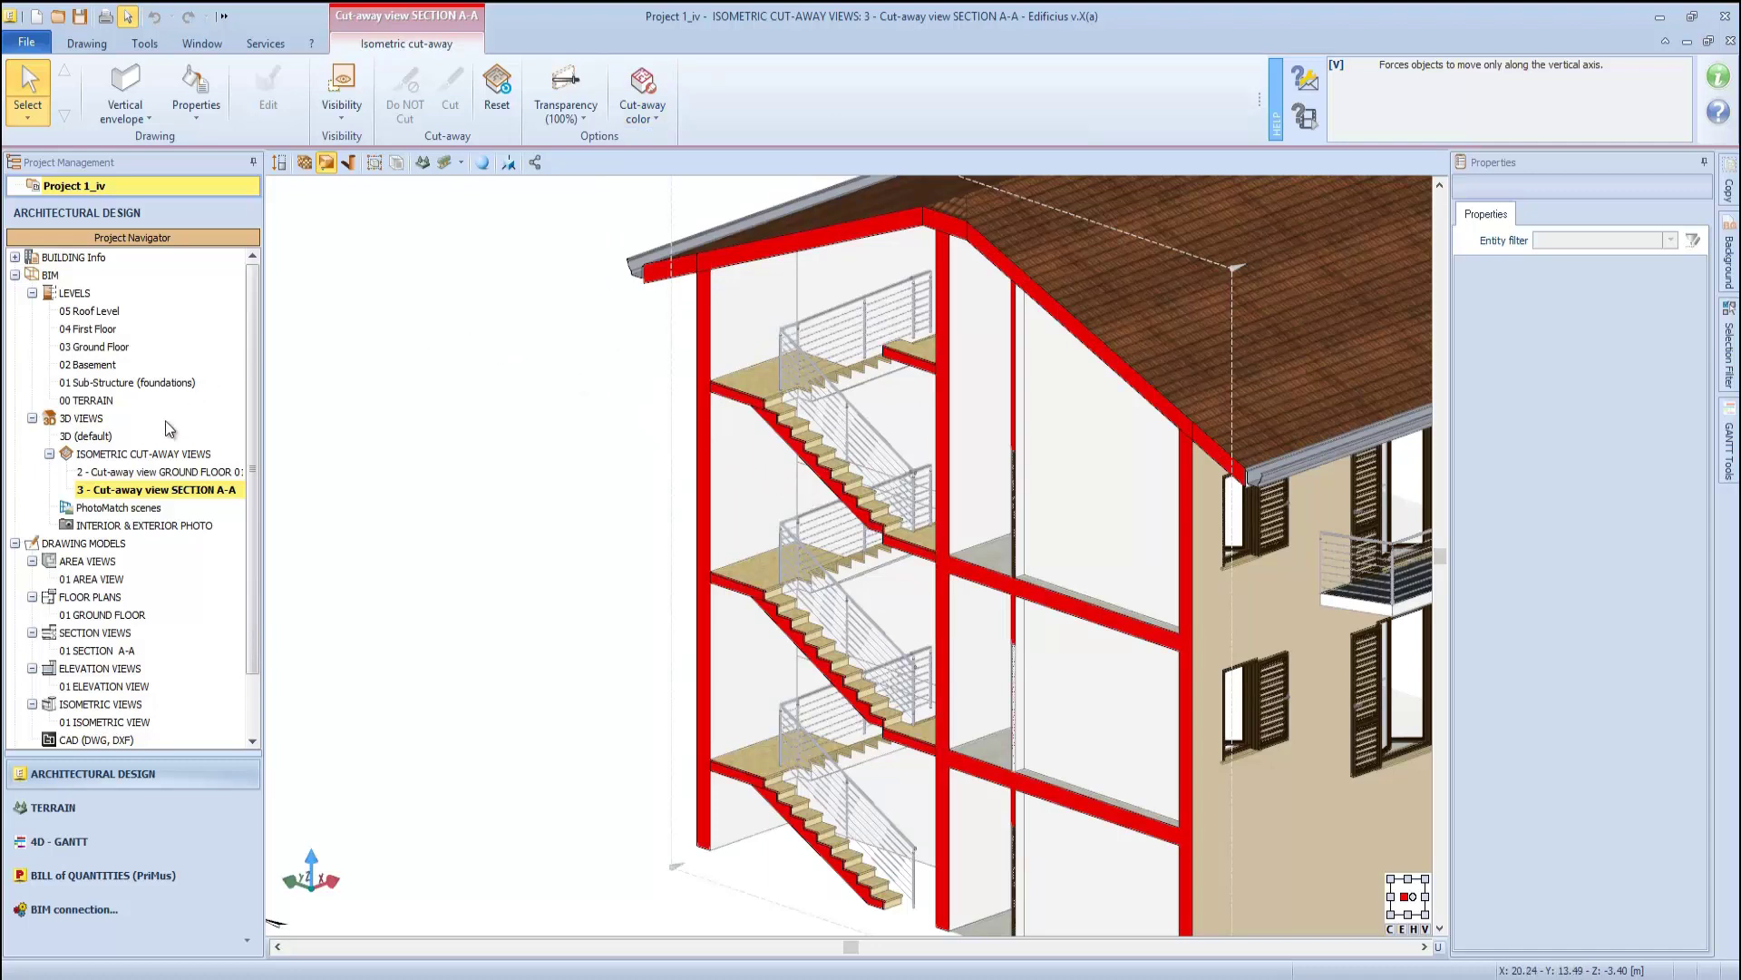
double_click(136, 471)
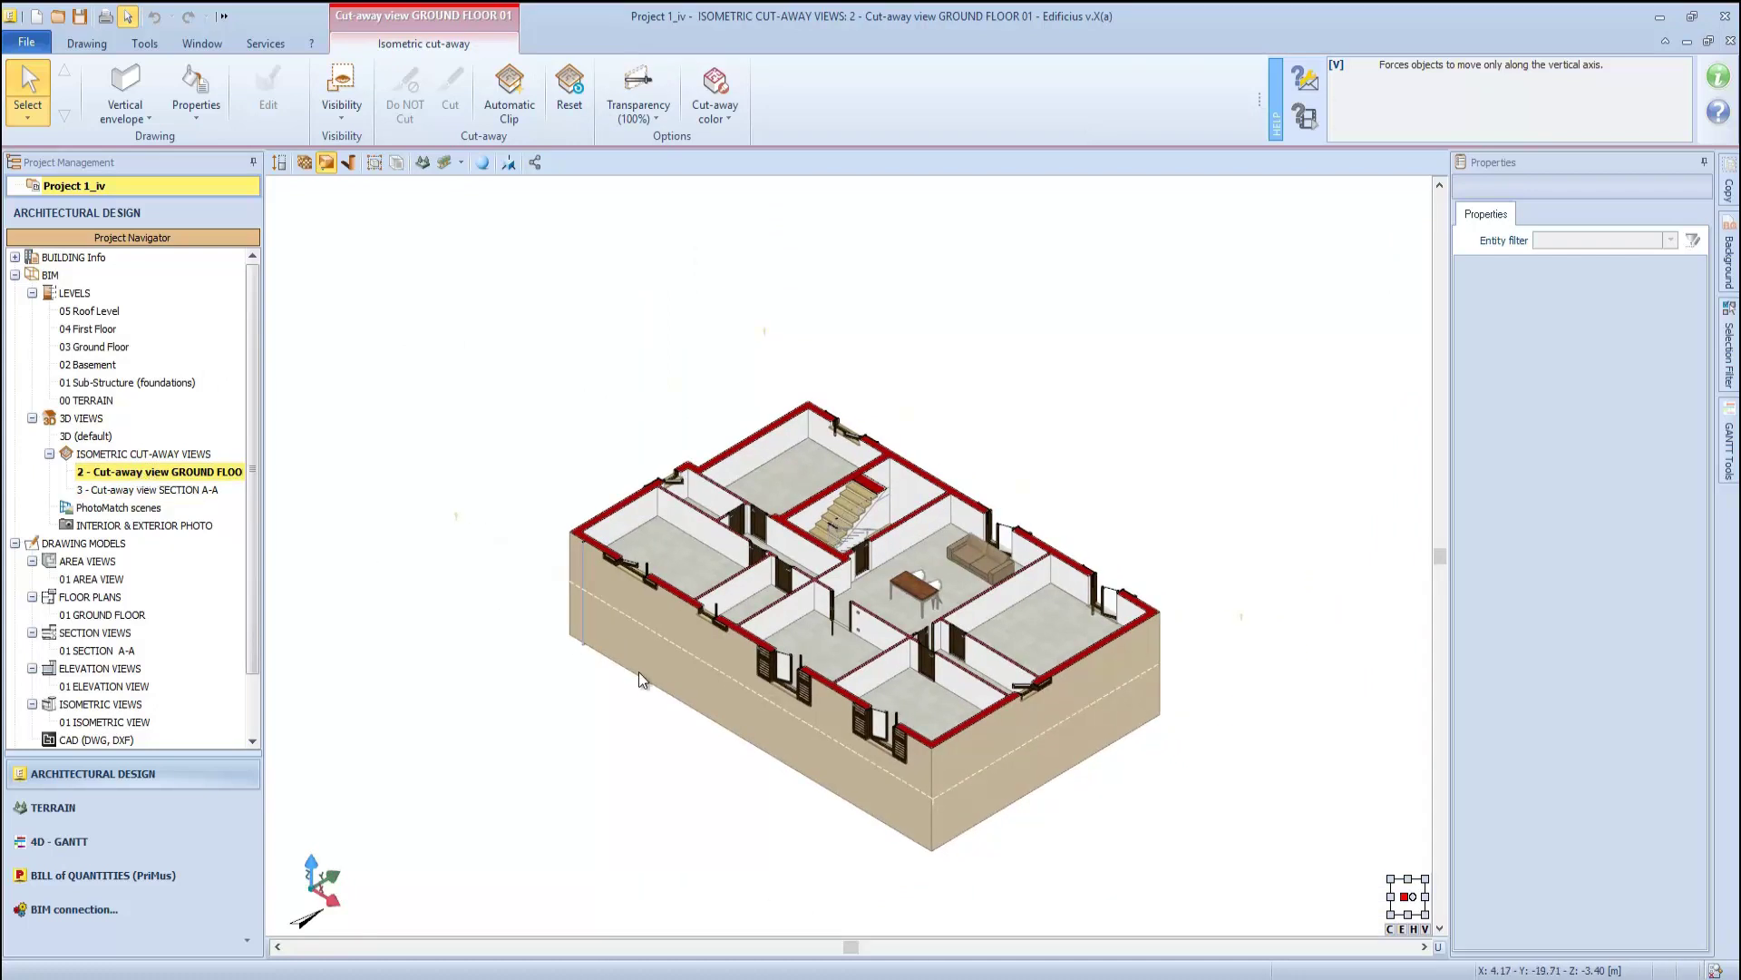
Capture the ground-floor cut-away at 2160p (3840x2160) and save it in Renderings as ScreenShot (1)
scroll(639, 676, "up", 2)
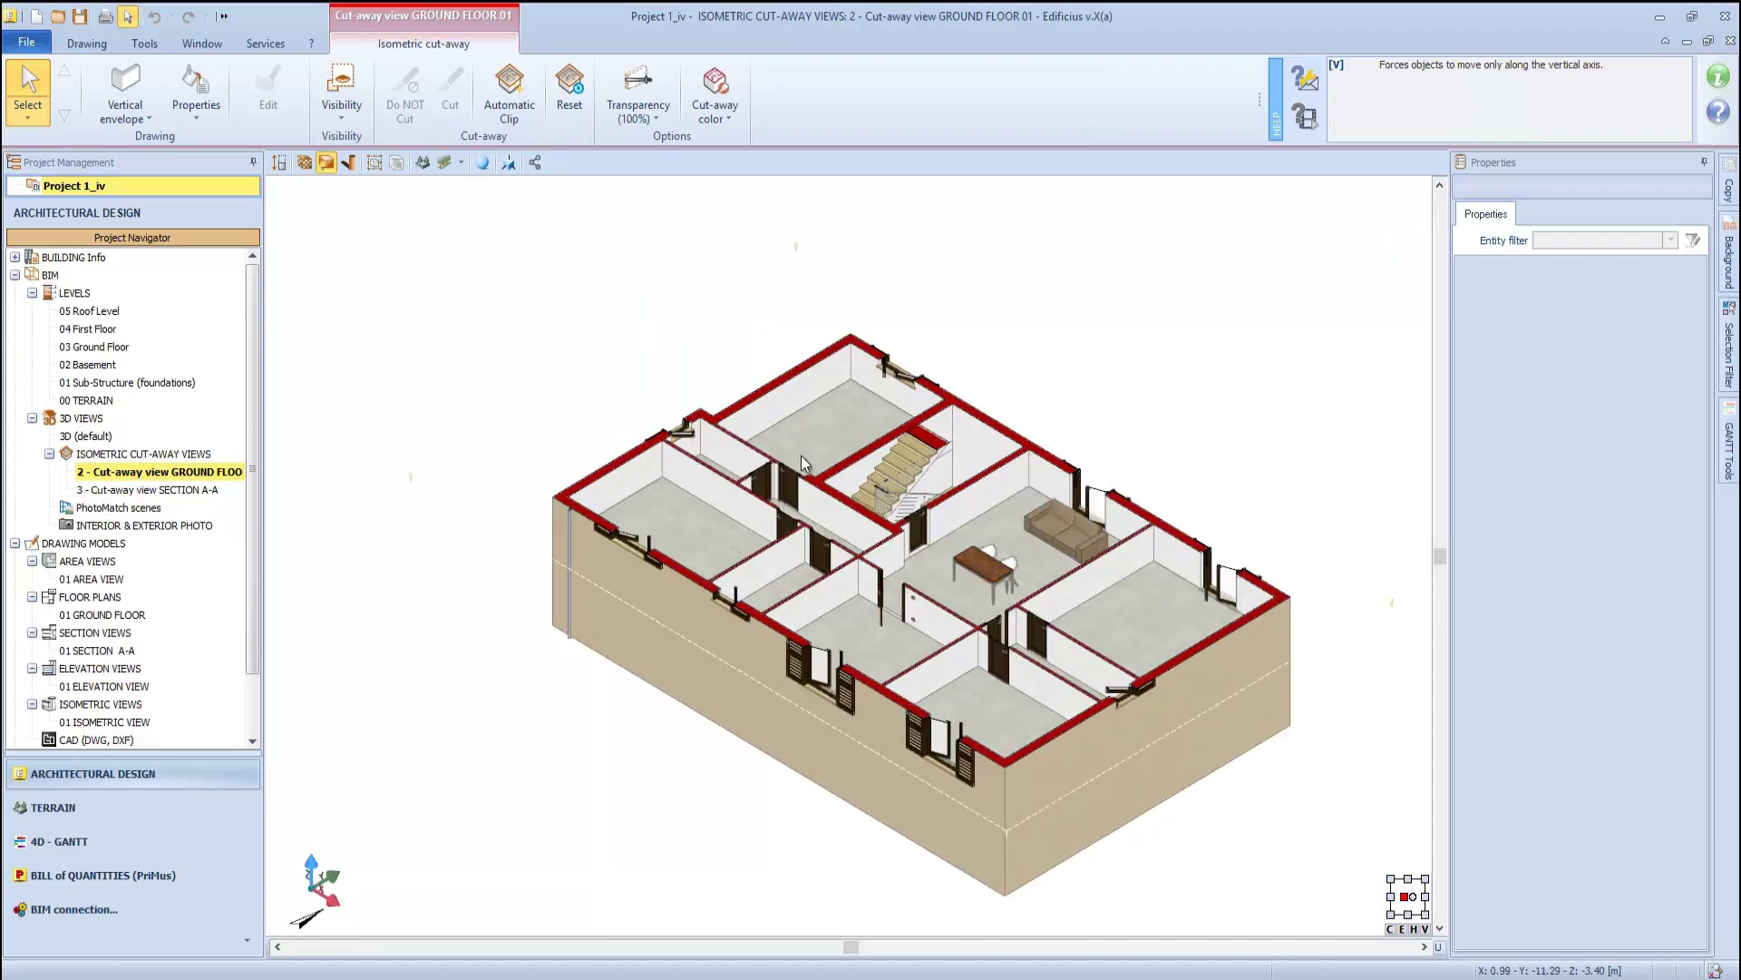
left_click(932, 325)
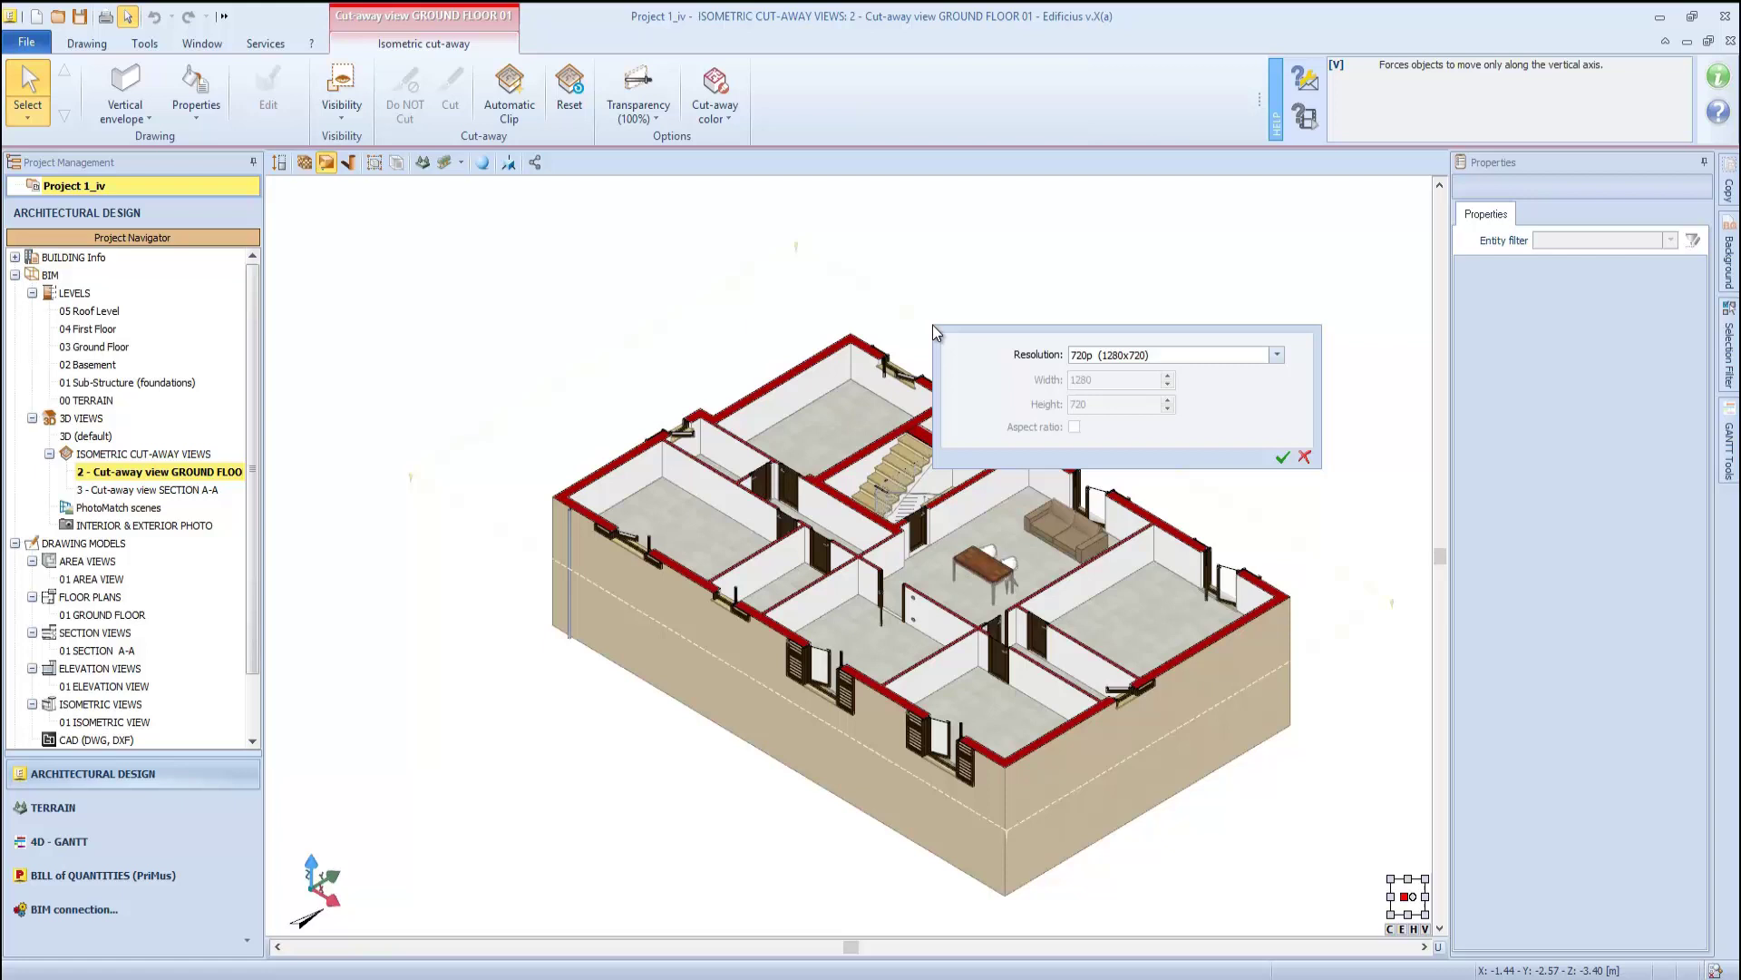
left_click(1277, 355)
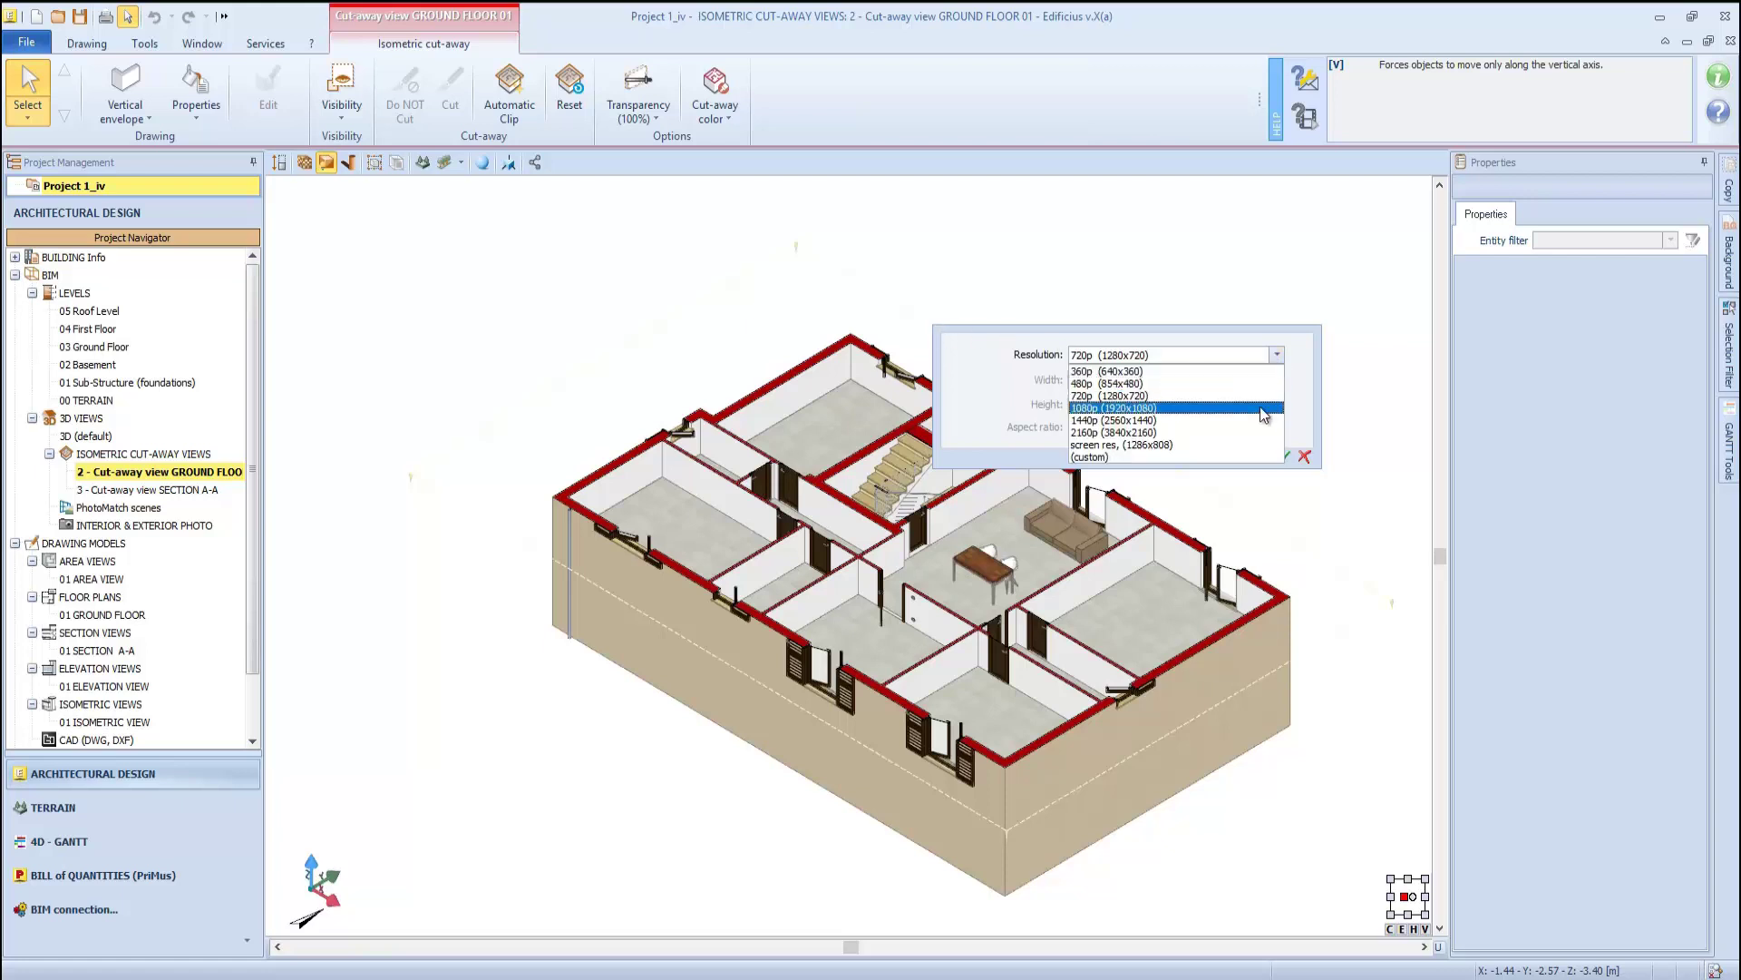
left_click(1257, 434)
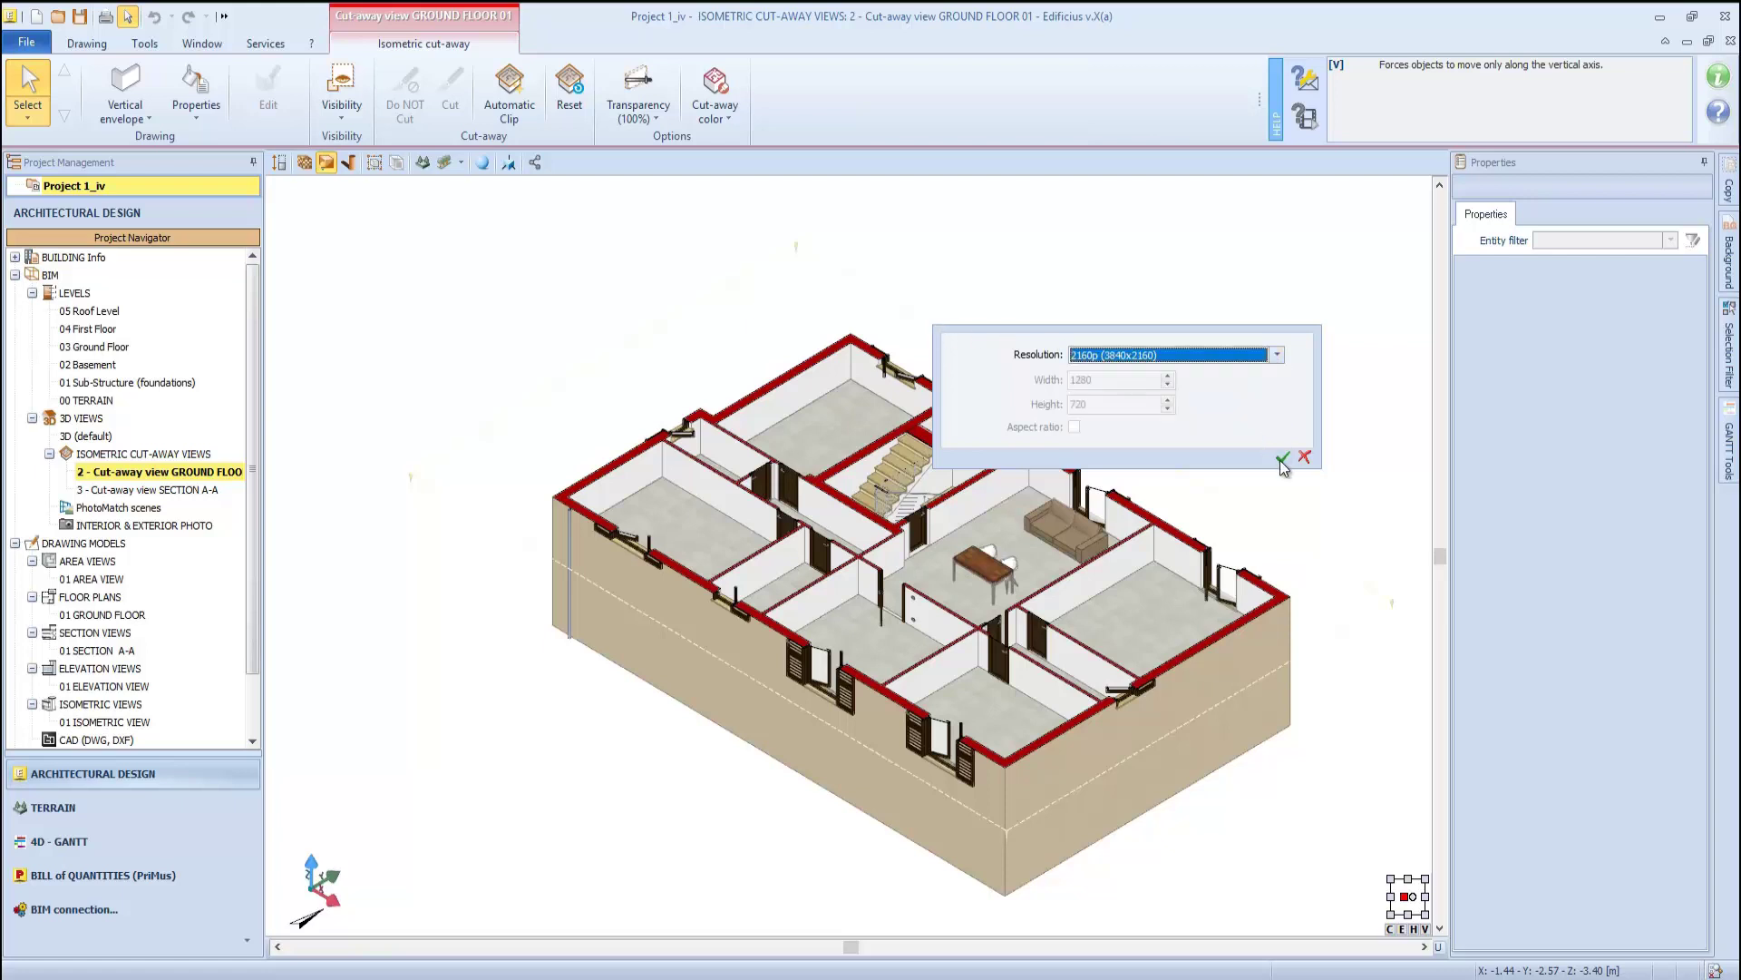
left_click(1283, 456)
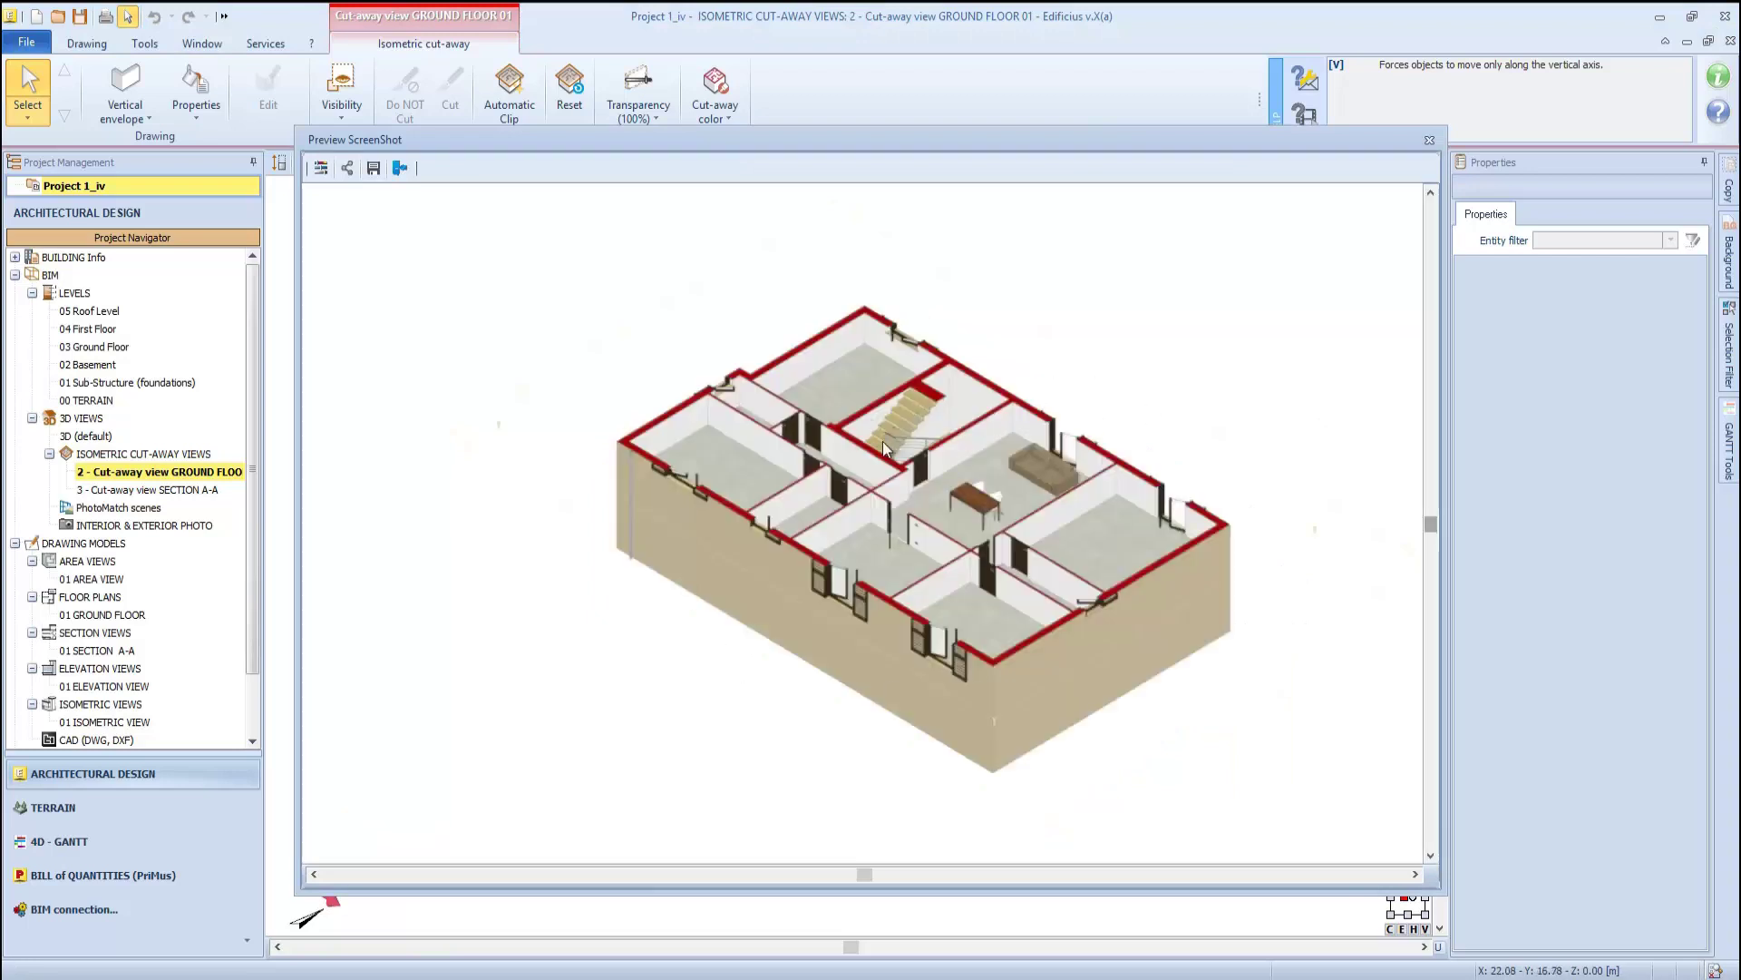
left_click(372, 170)
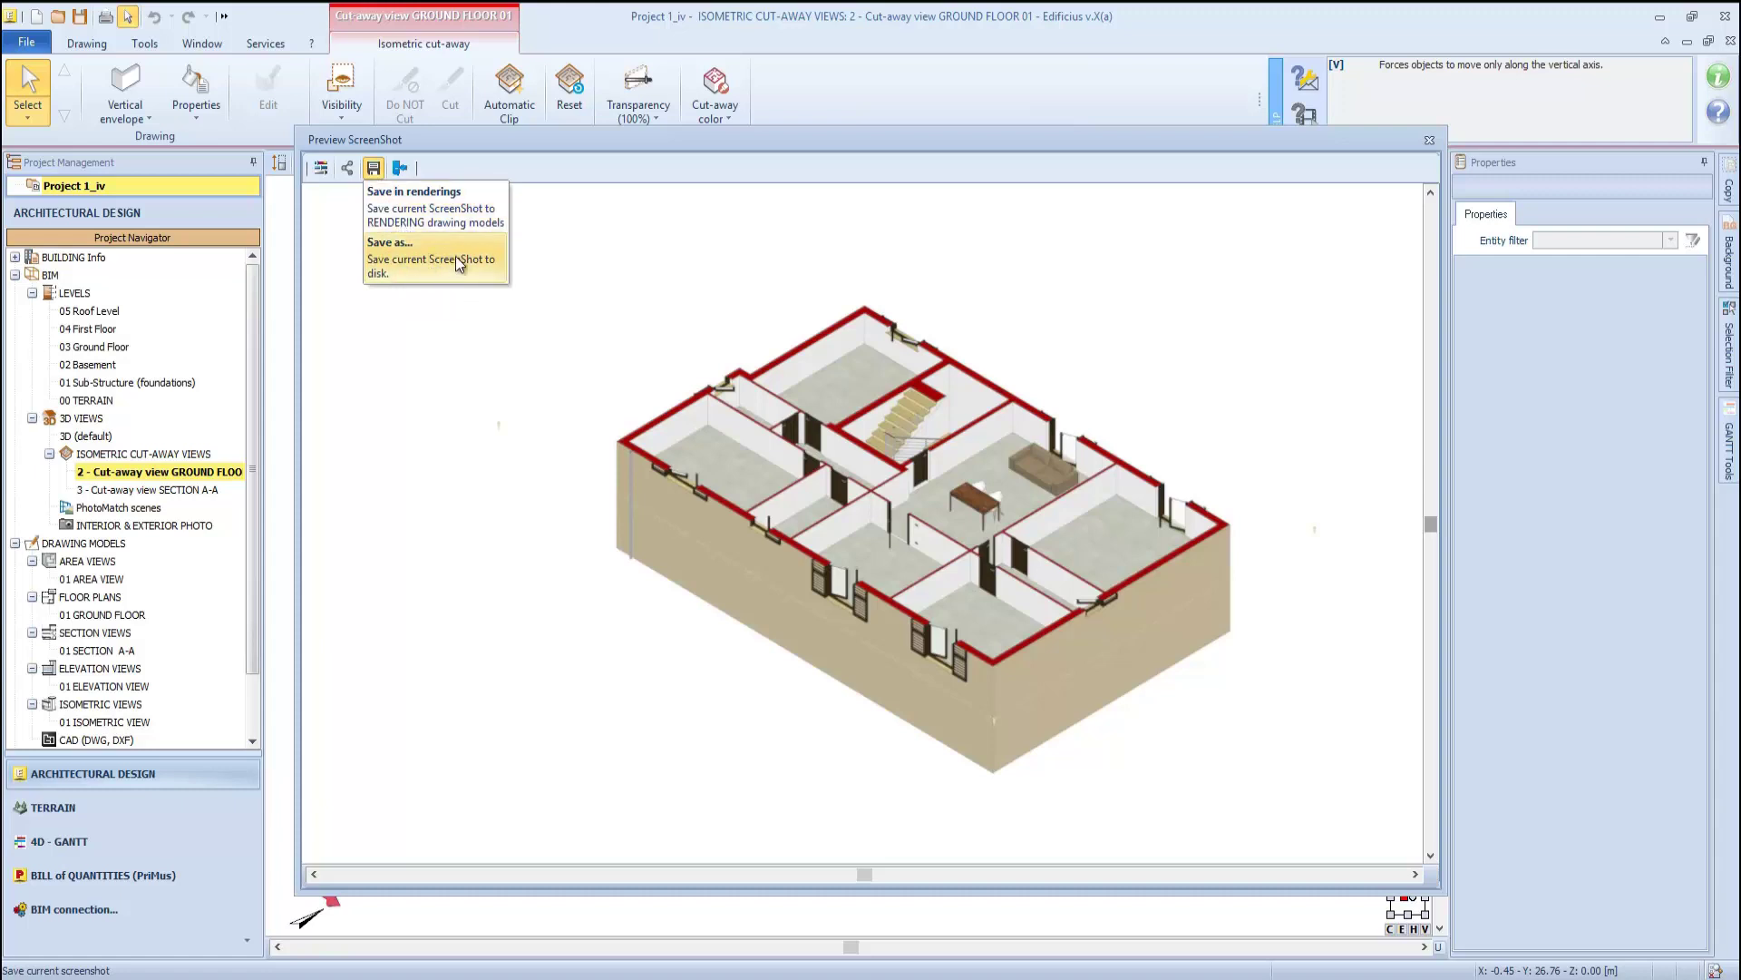
left_click(442, 204)
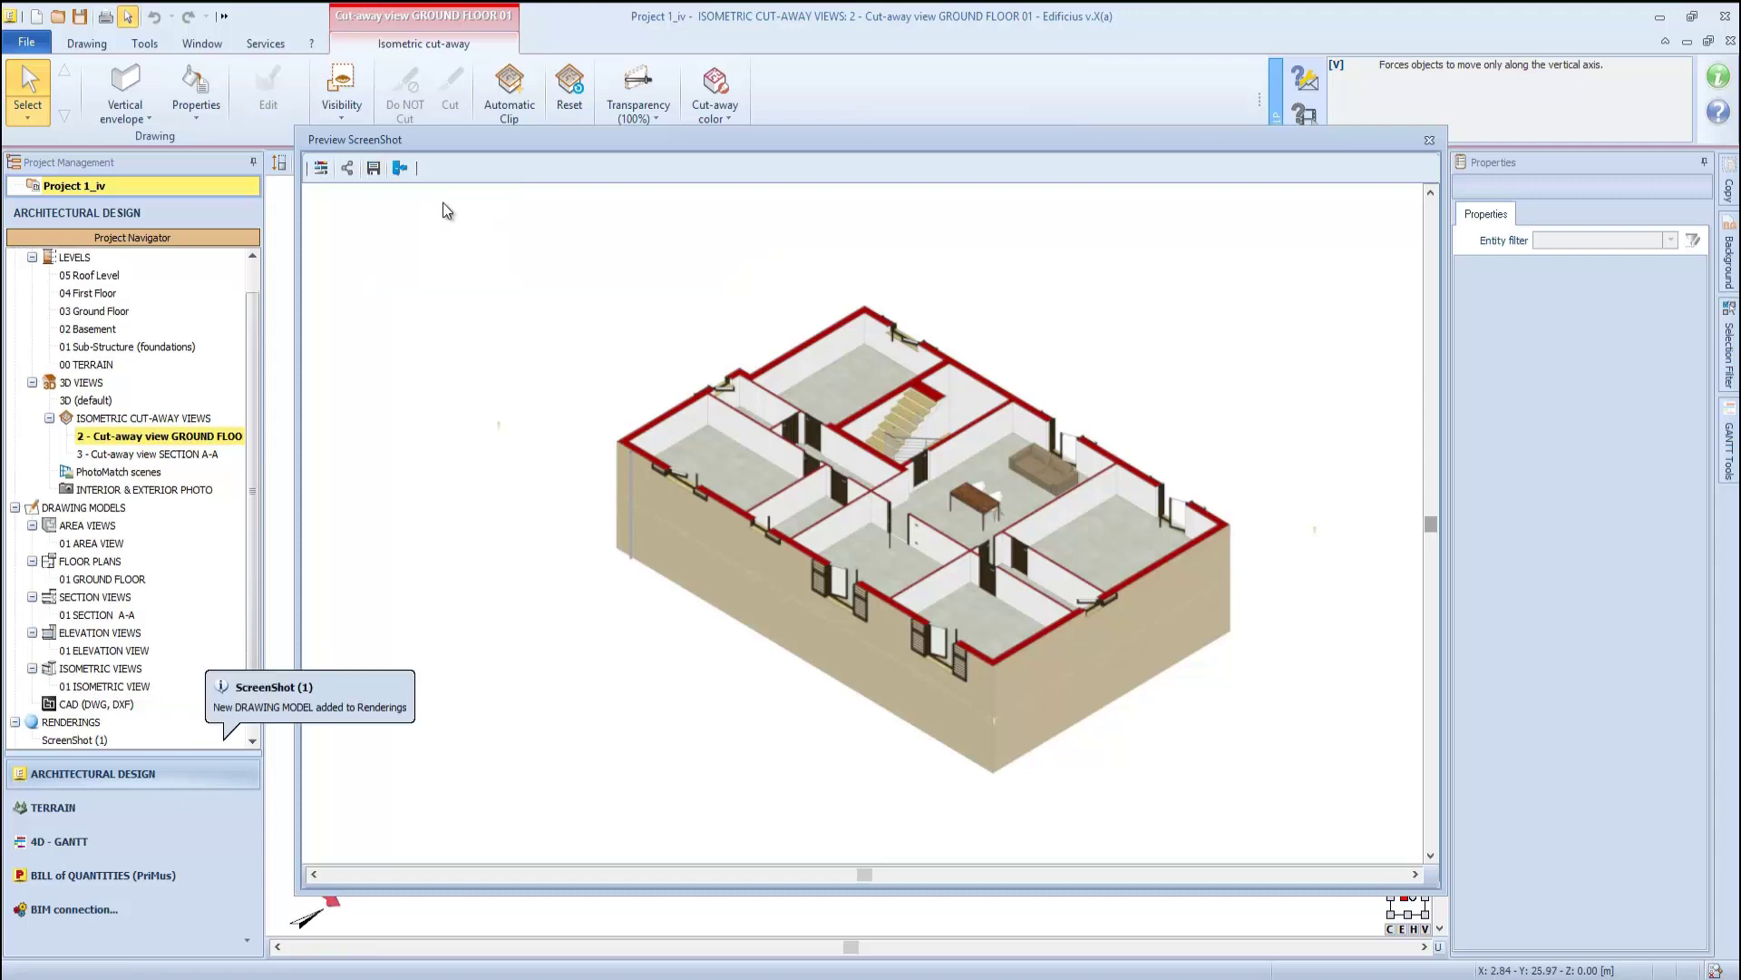
Close the screenshot preview and add a new sheet under Working Drawings
left_click(1430, 142)
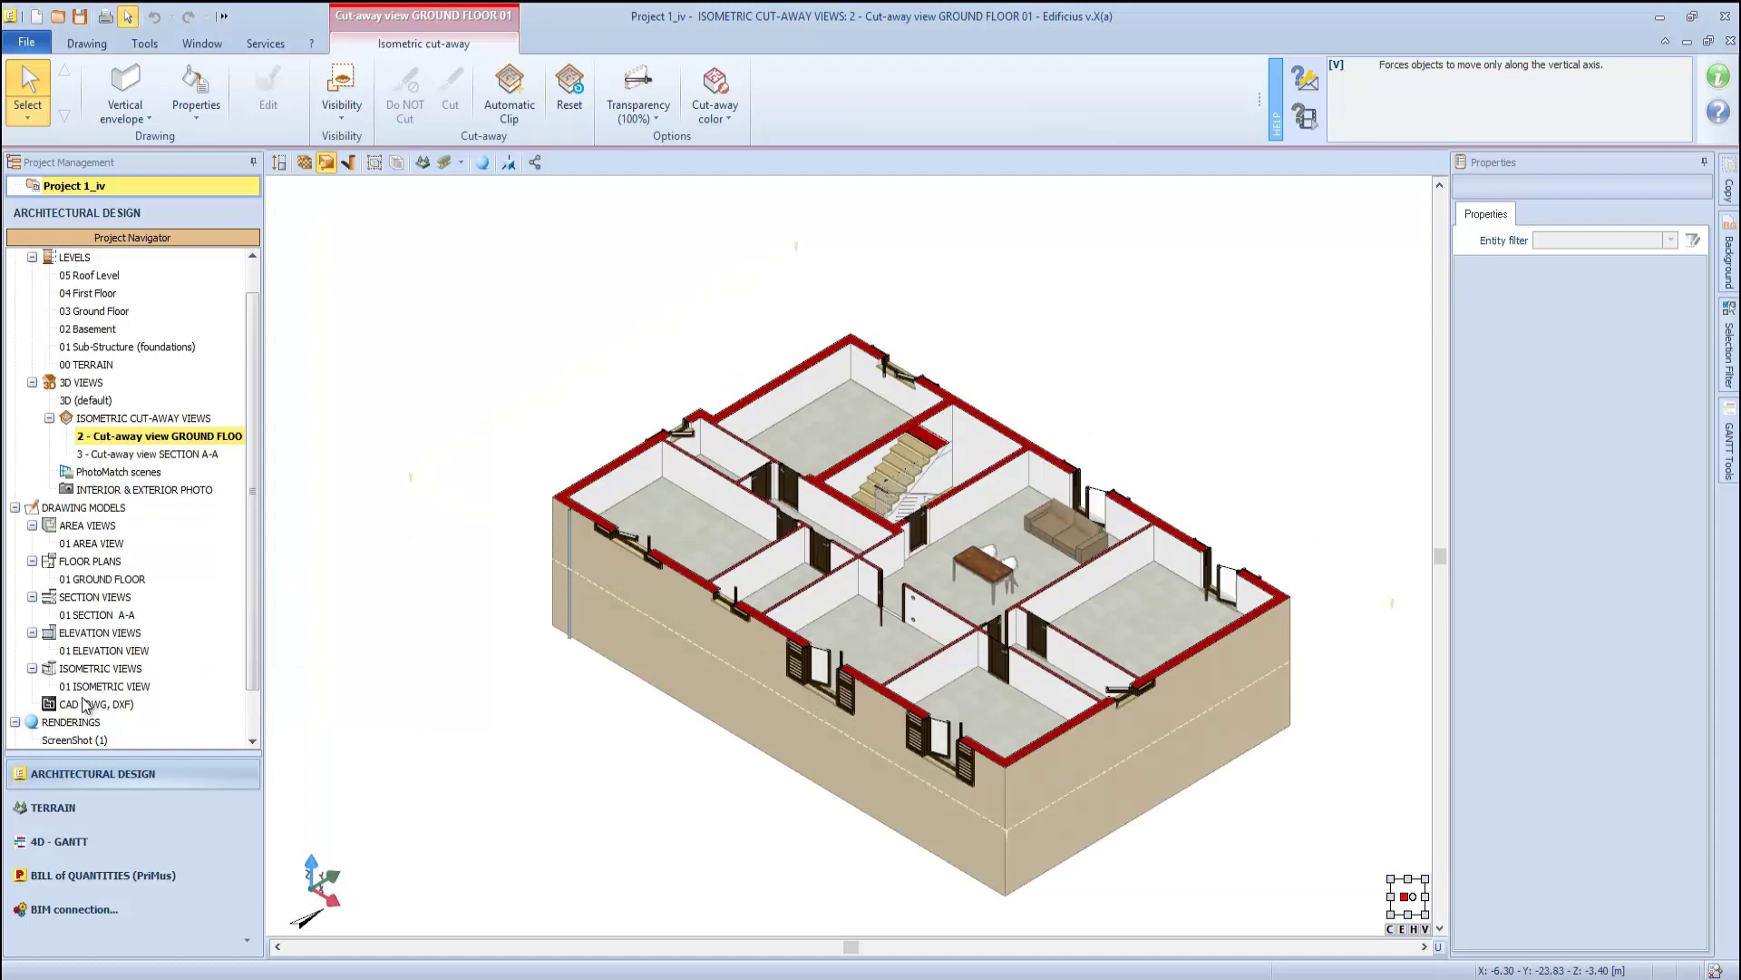
scroll(85, 707, "down", 1)
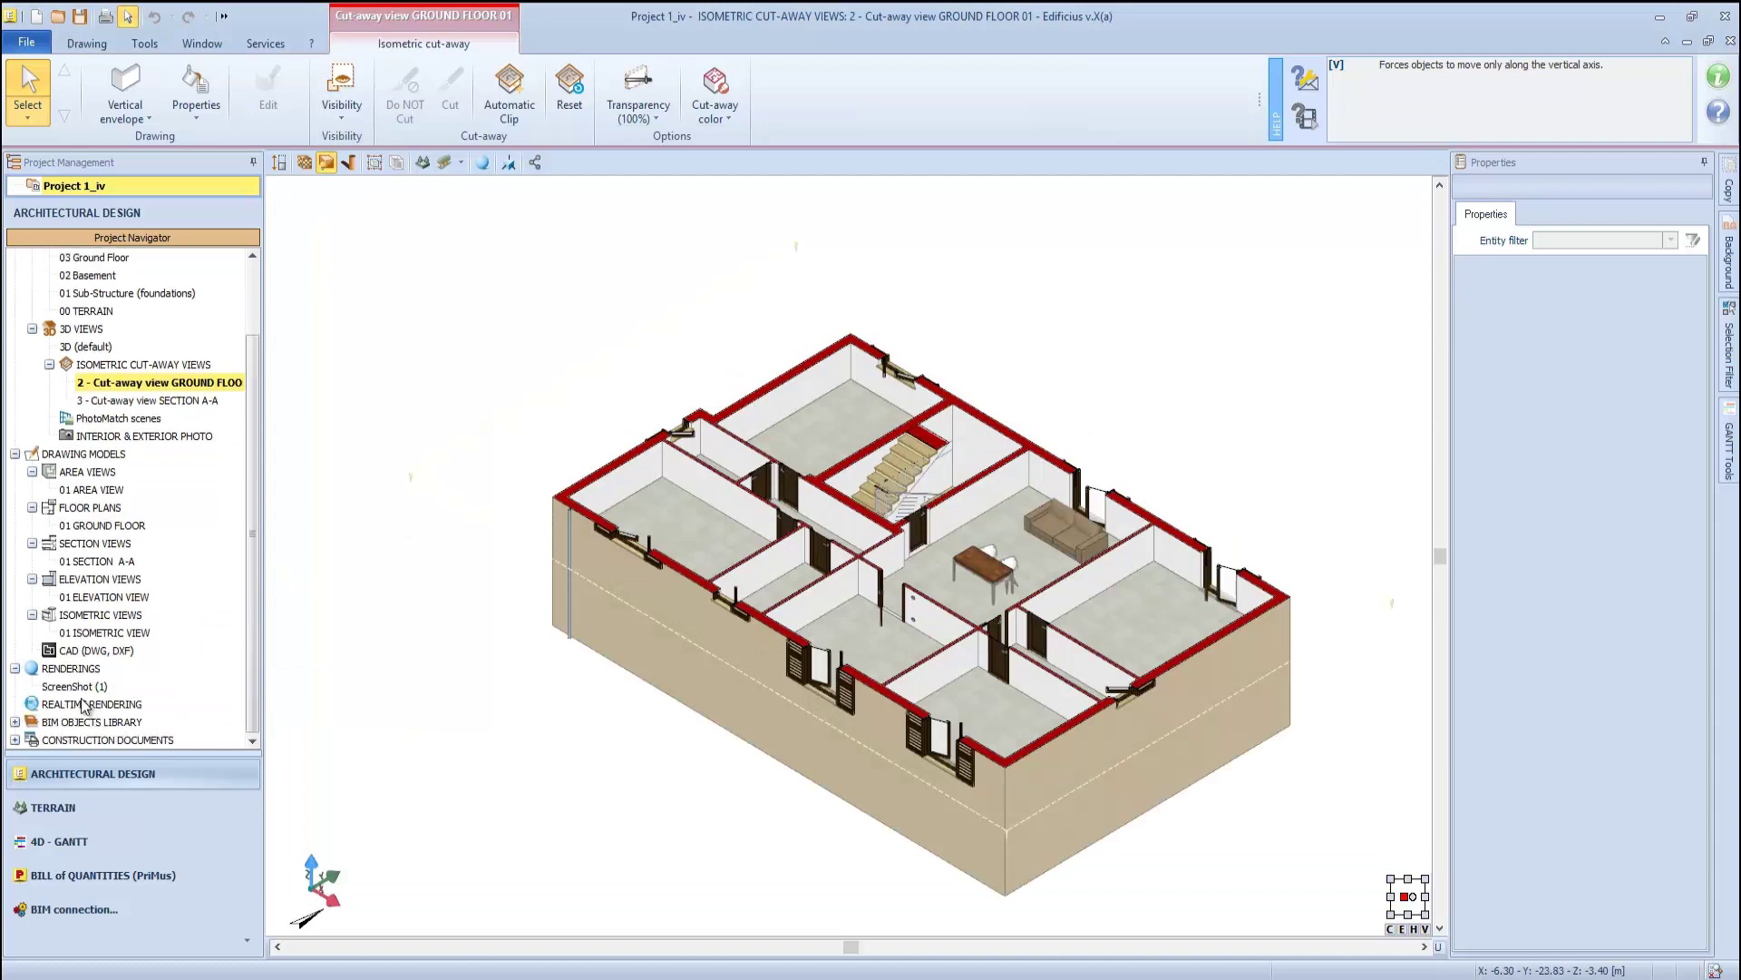
left_click(16, 740)
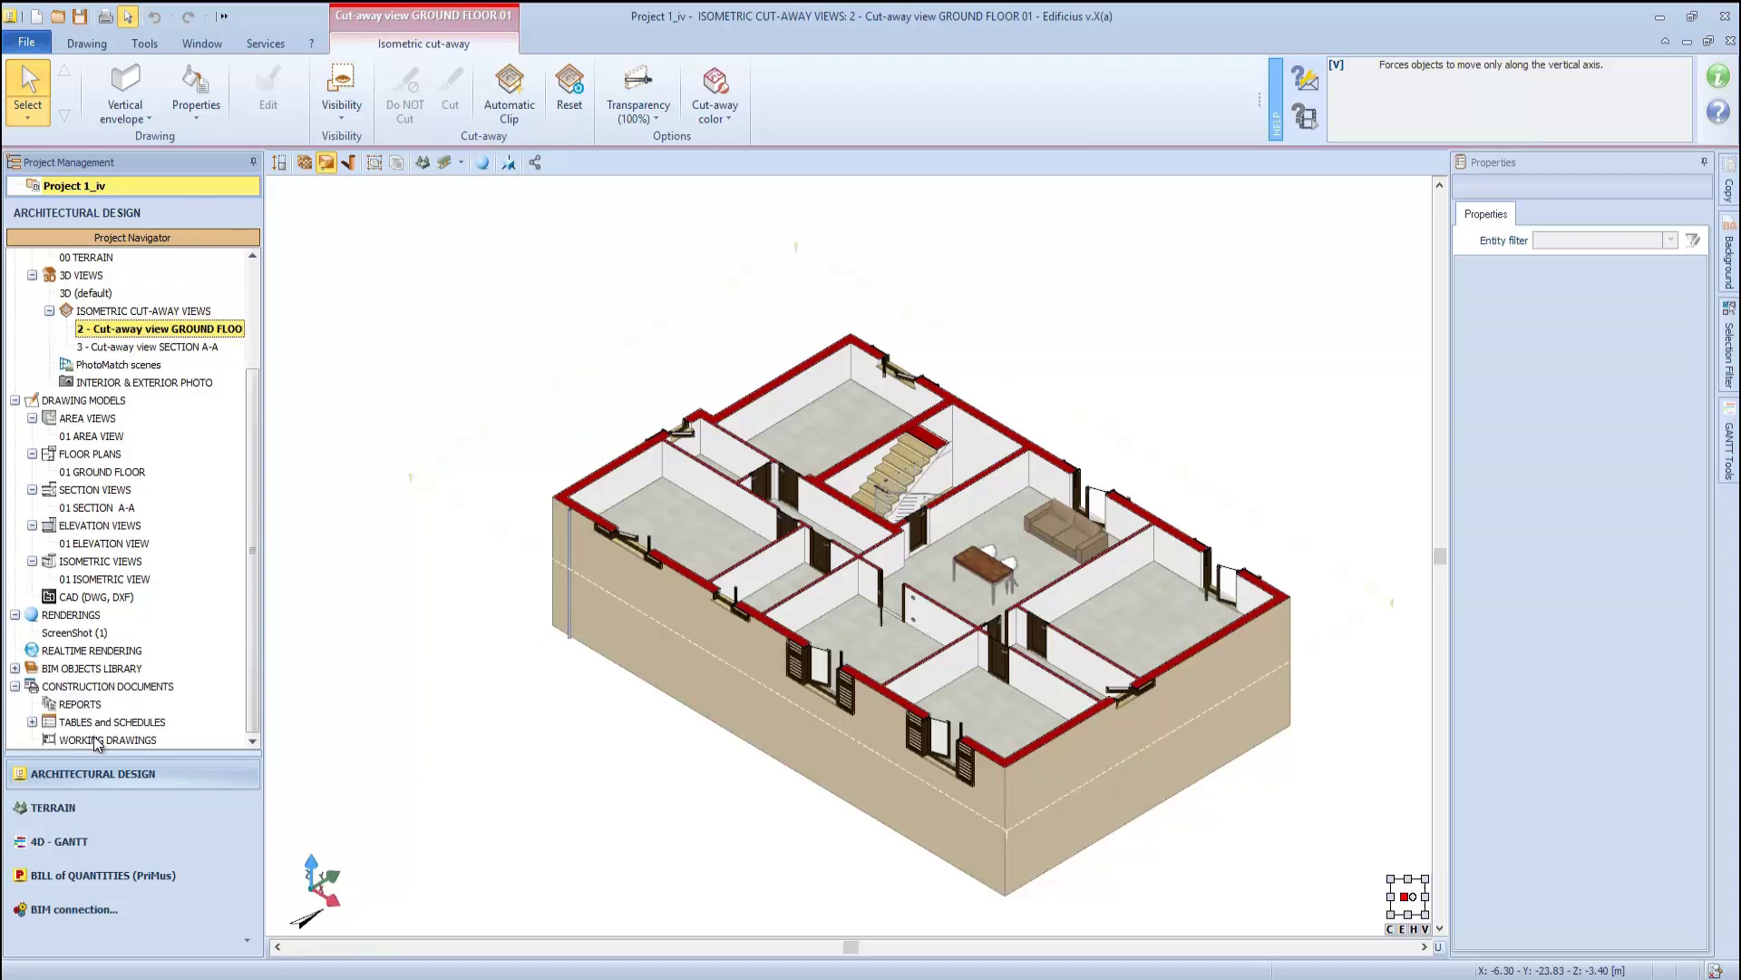
right_click(100, 740)
left_click(136, 749)
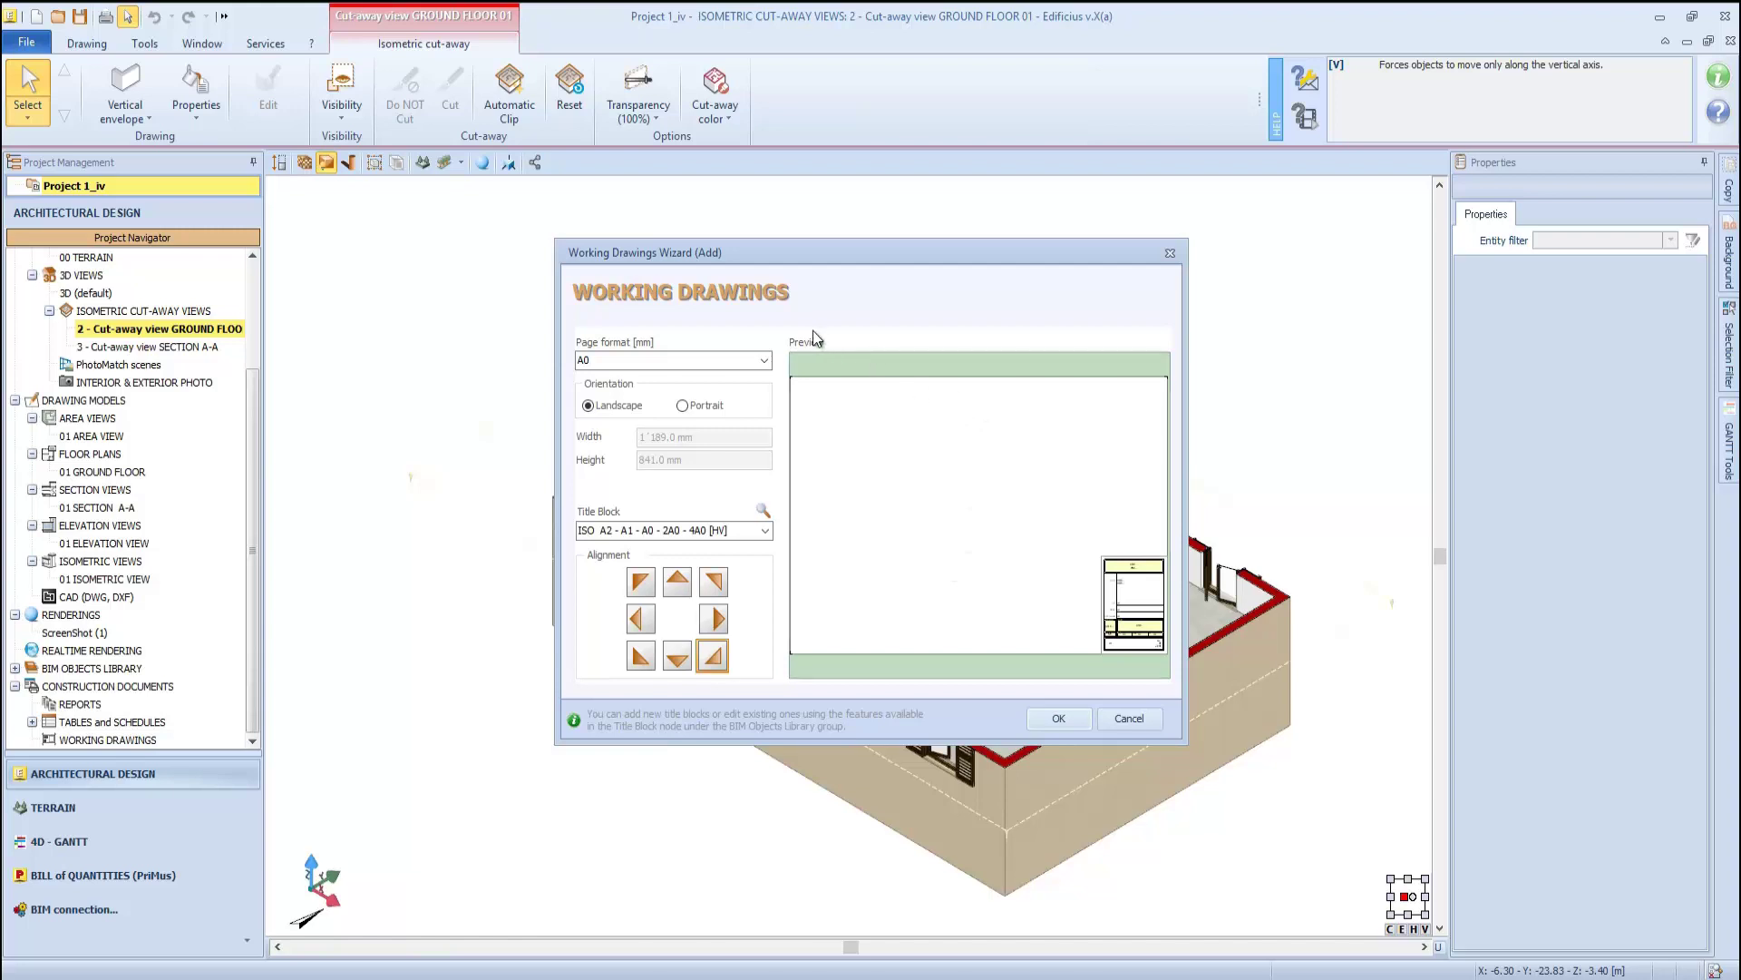
Create the sheet in A0 landscape with the ISO A2-A1-A0-2A0-4A0 [HV] title block bottom-right
left_click(767, 360)
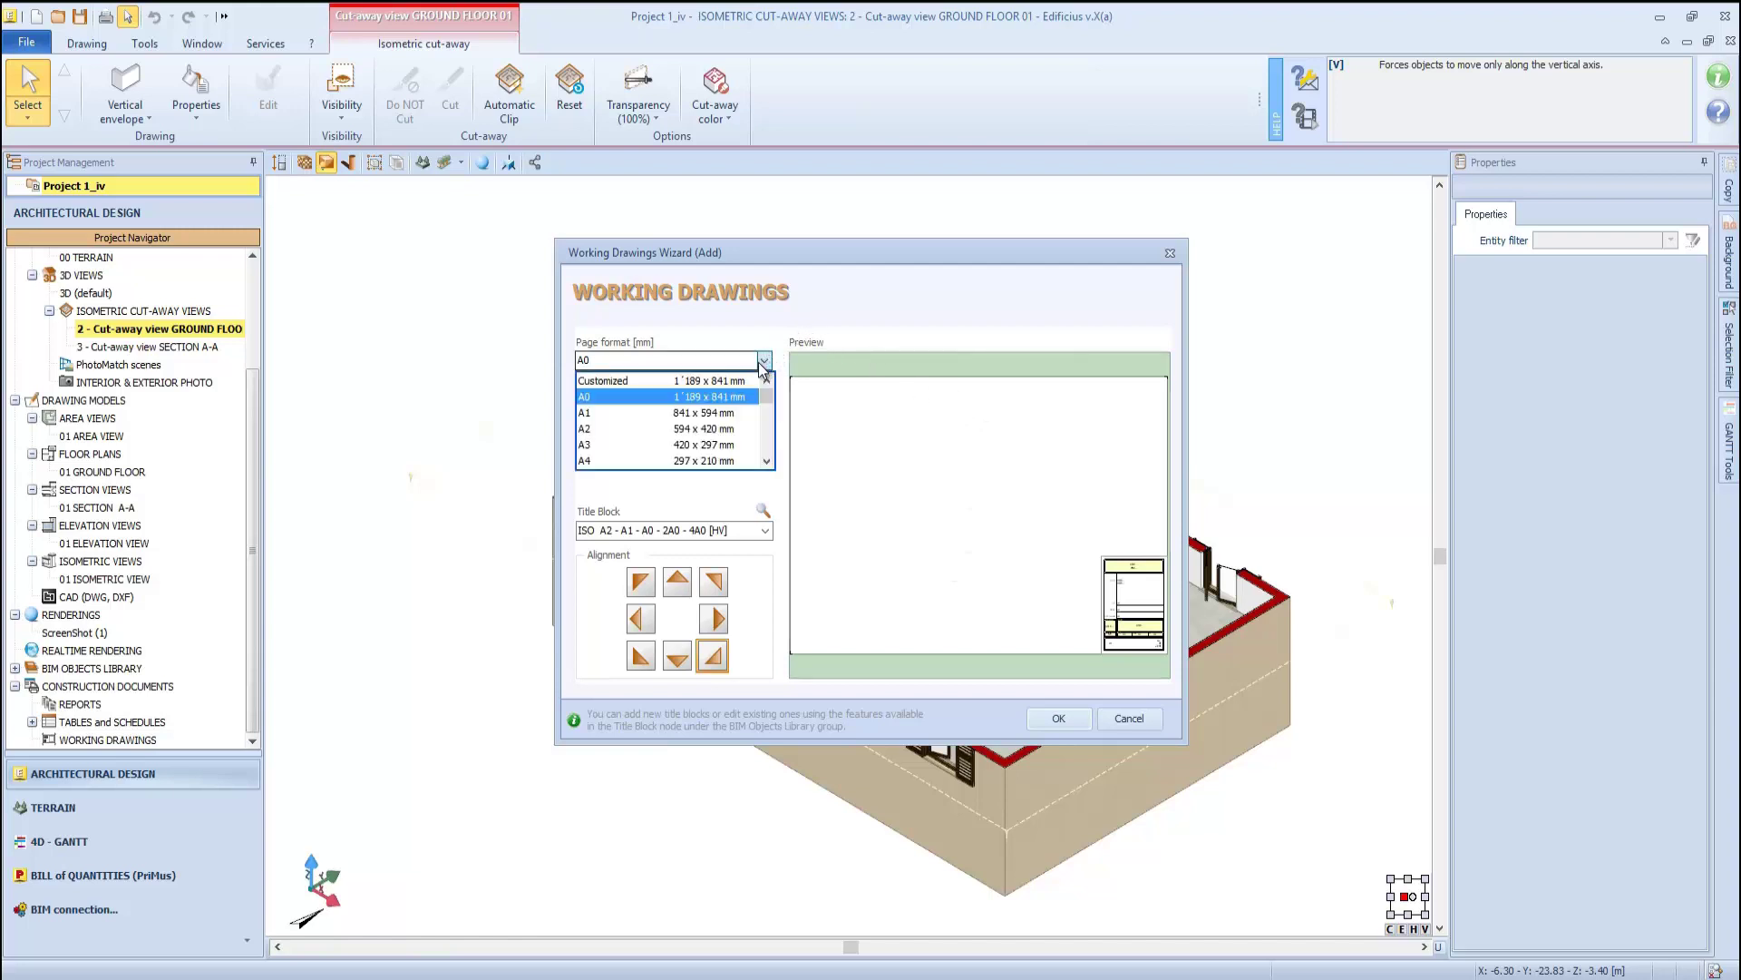
left_click(624, 382)
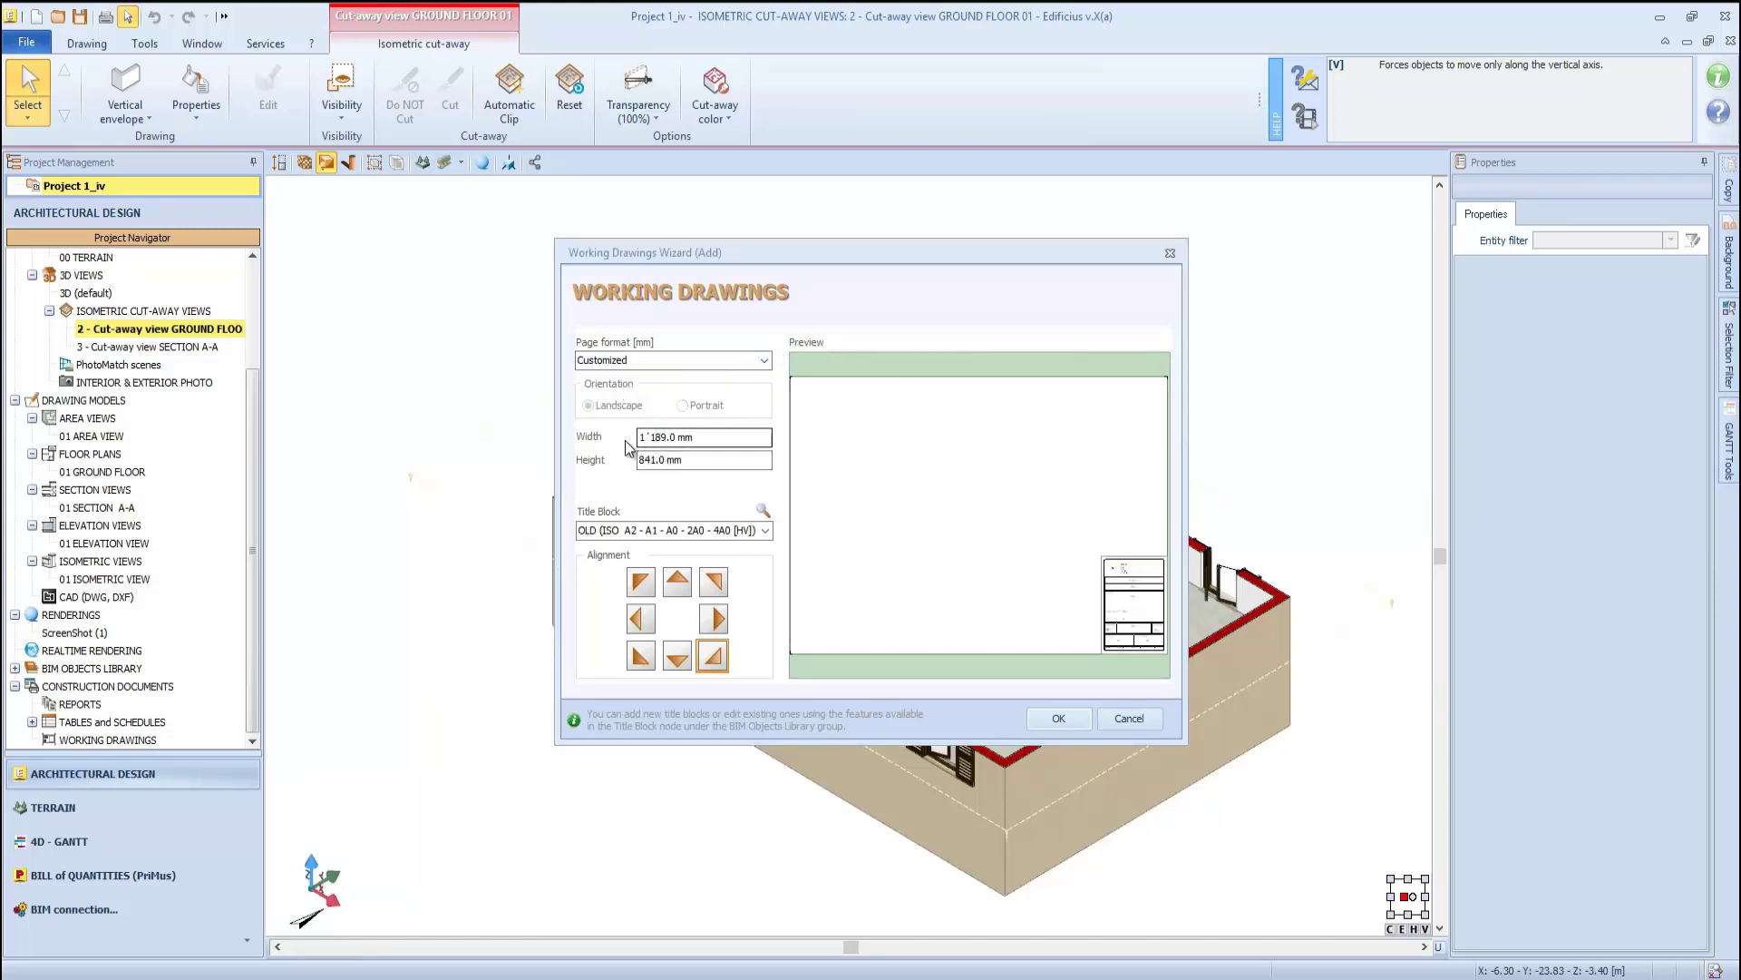
left_click(765, 361)
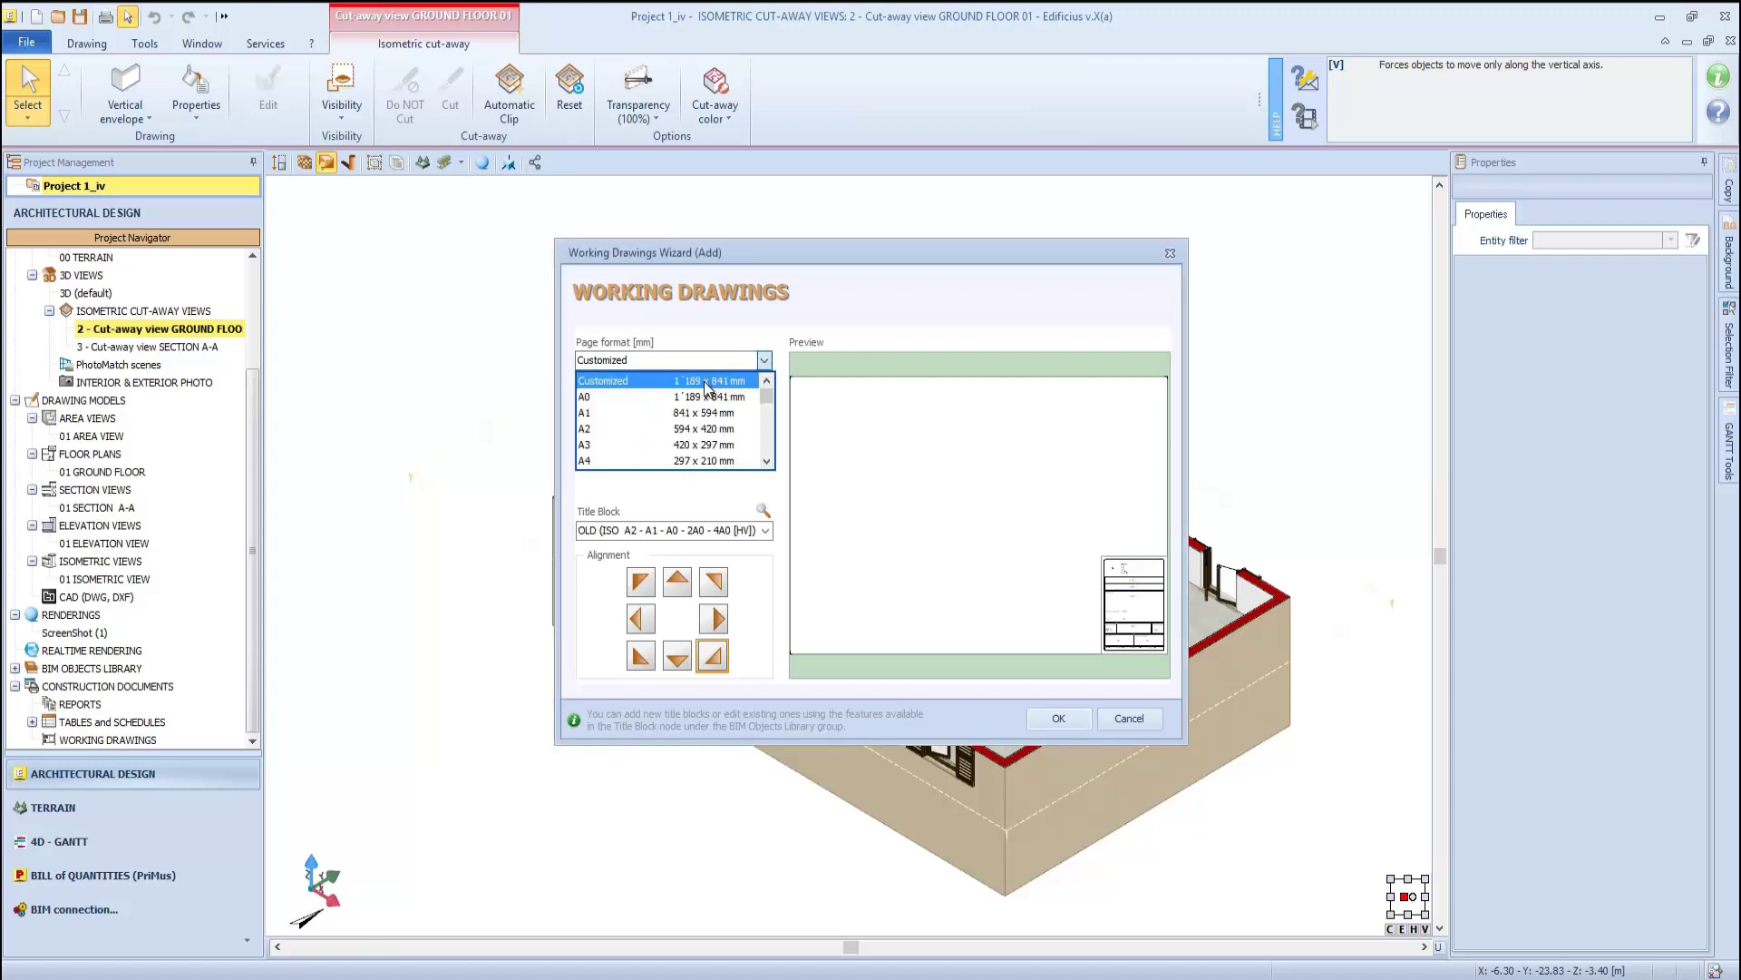
left_click(584, 400)
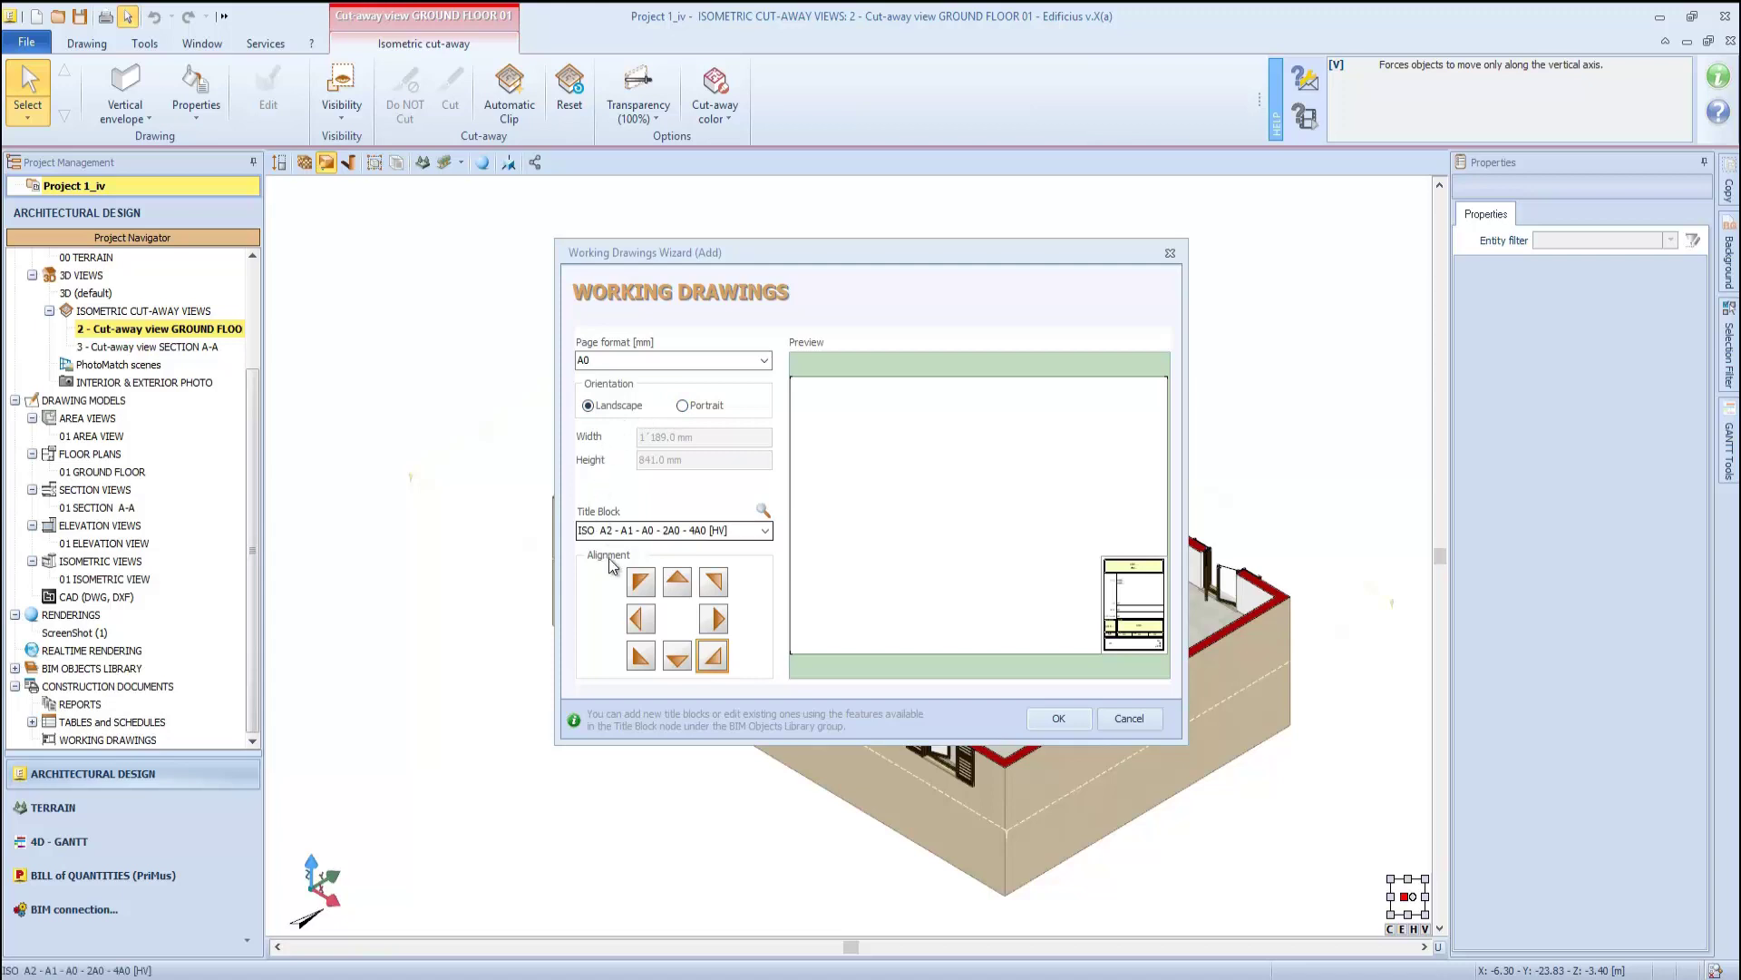
left_click(765, 530)
left_click(766, 531)
left_click(713, 583)
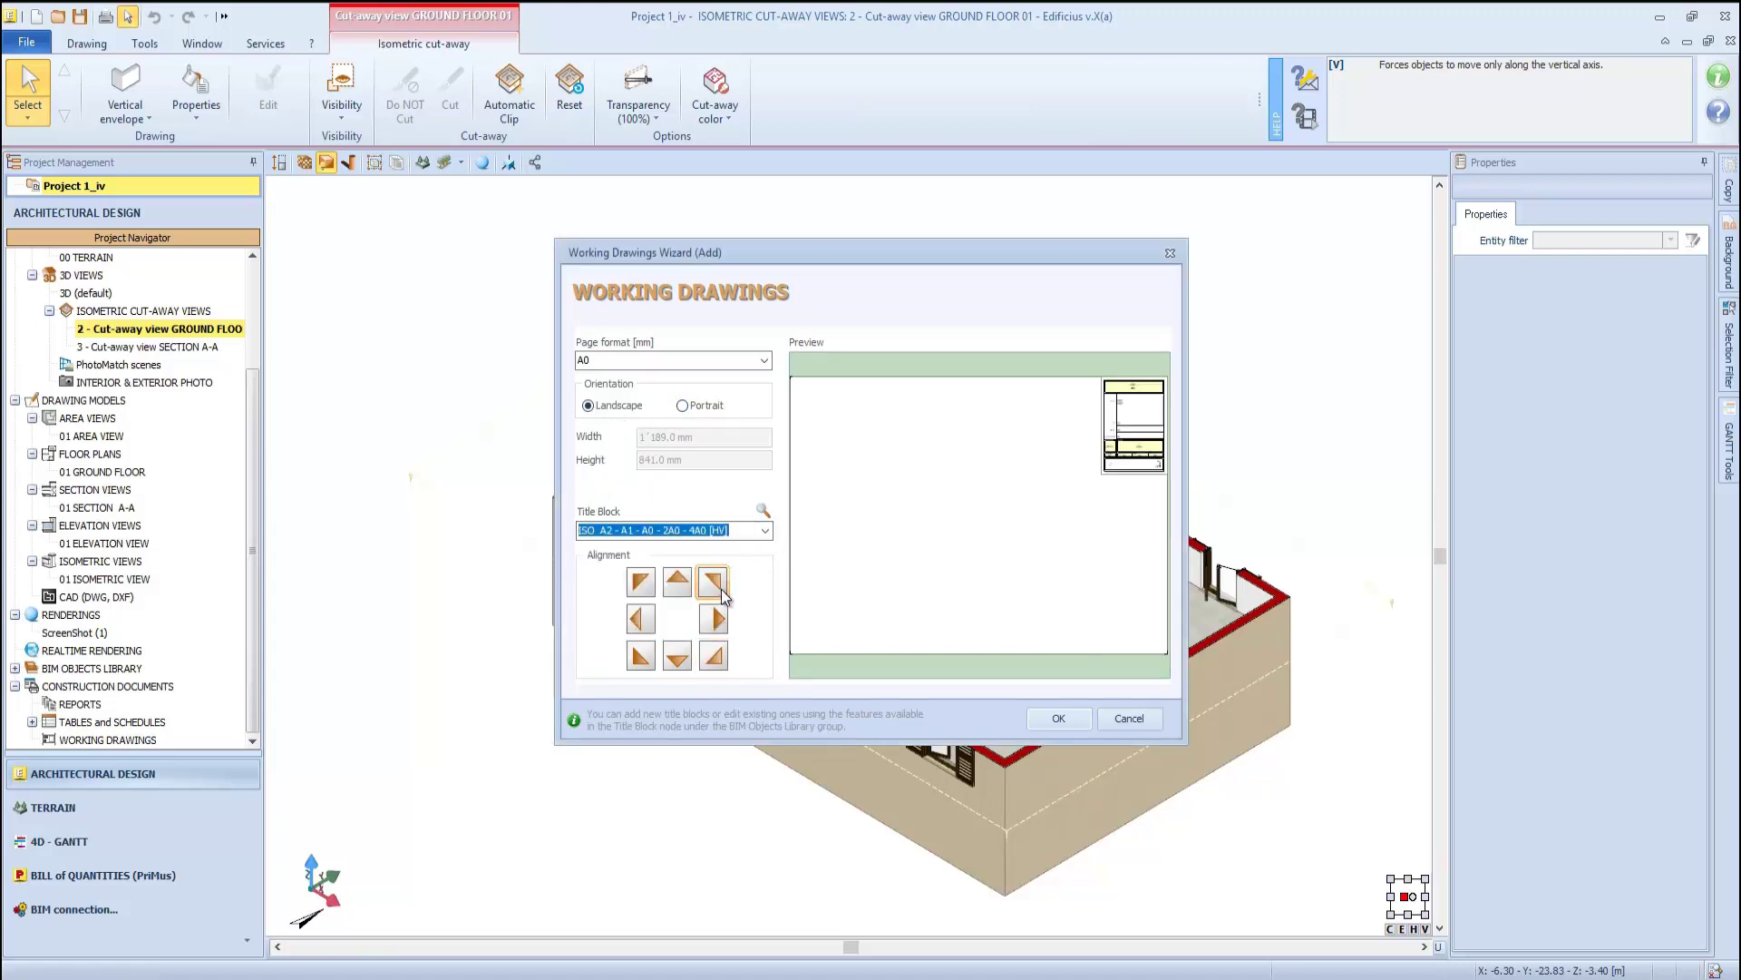
left_click(722, 651)
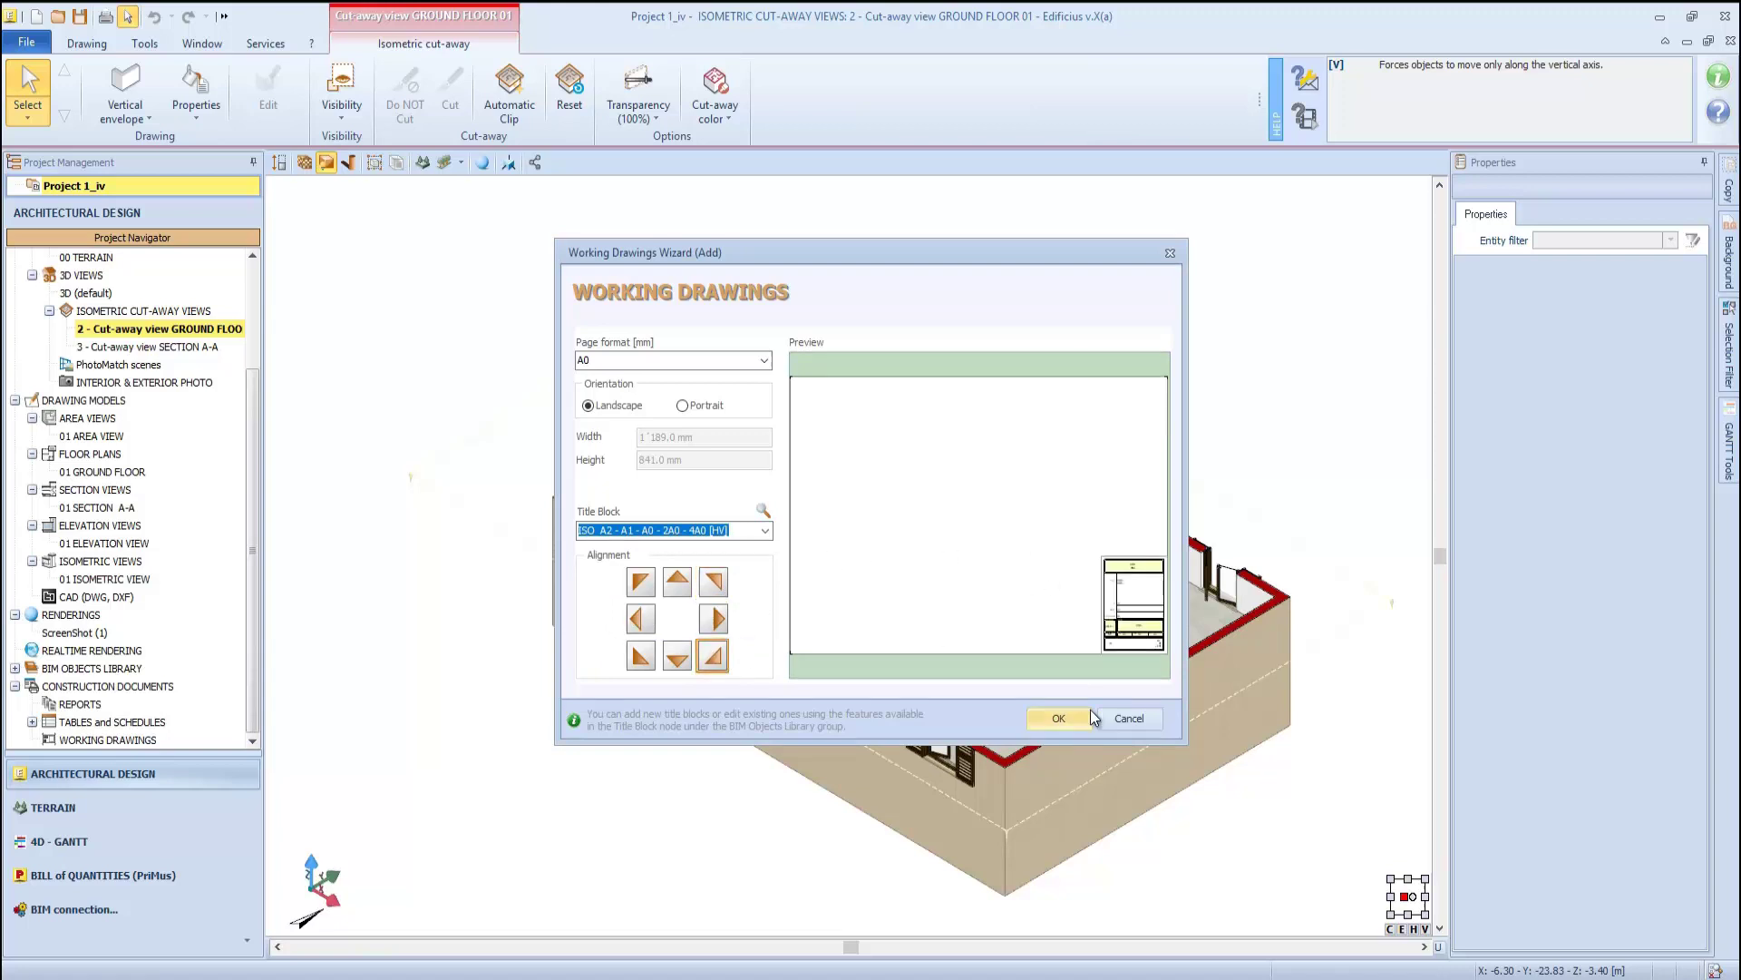
left_click(1060, 718)
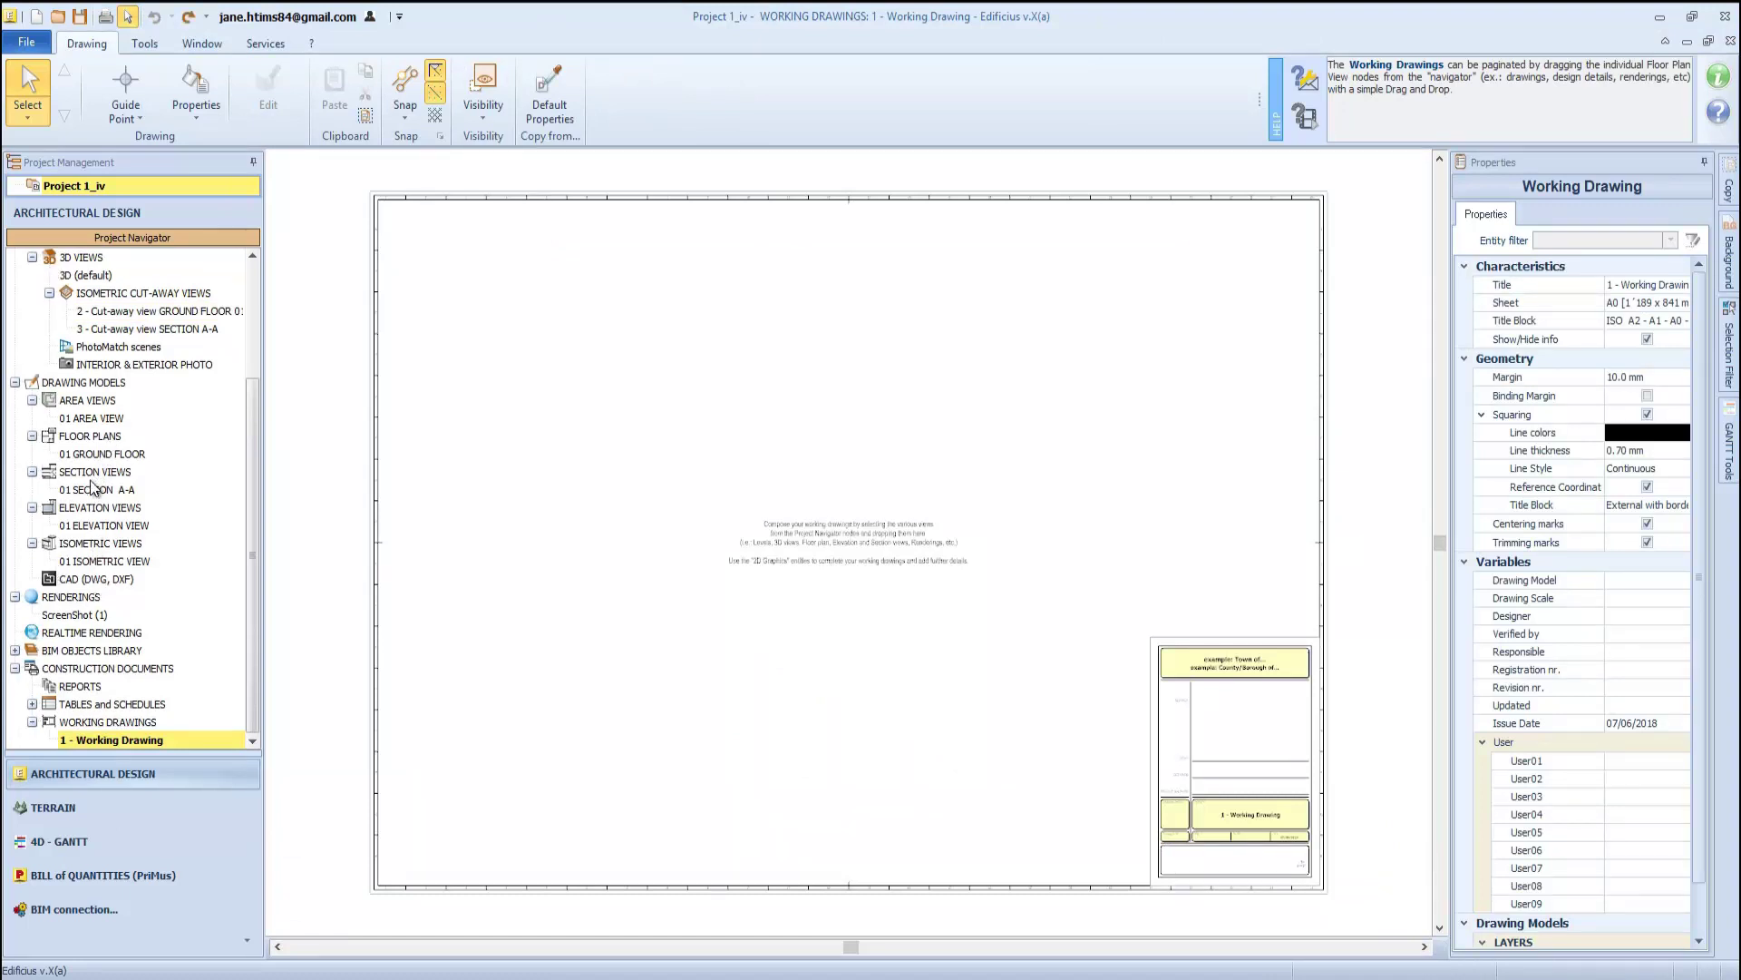
Lay out Section A-A and Ground Floor at top, Isometric and Elevation at left, ScreenShot (1) centre
left_click_drag(96, 490, 444, 507)
left_click_drag(648, 278, 614, 221)
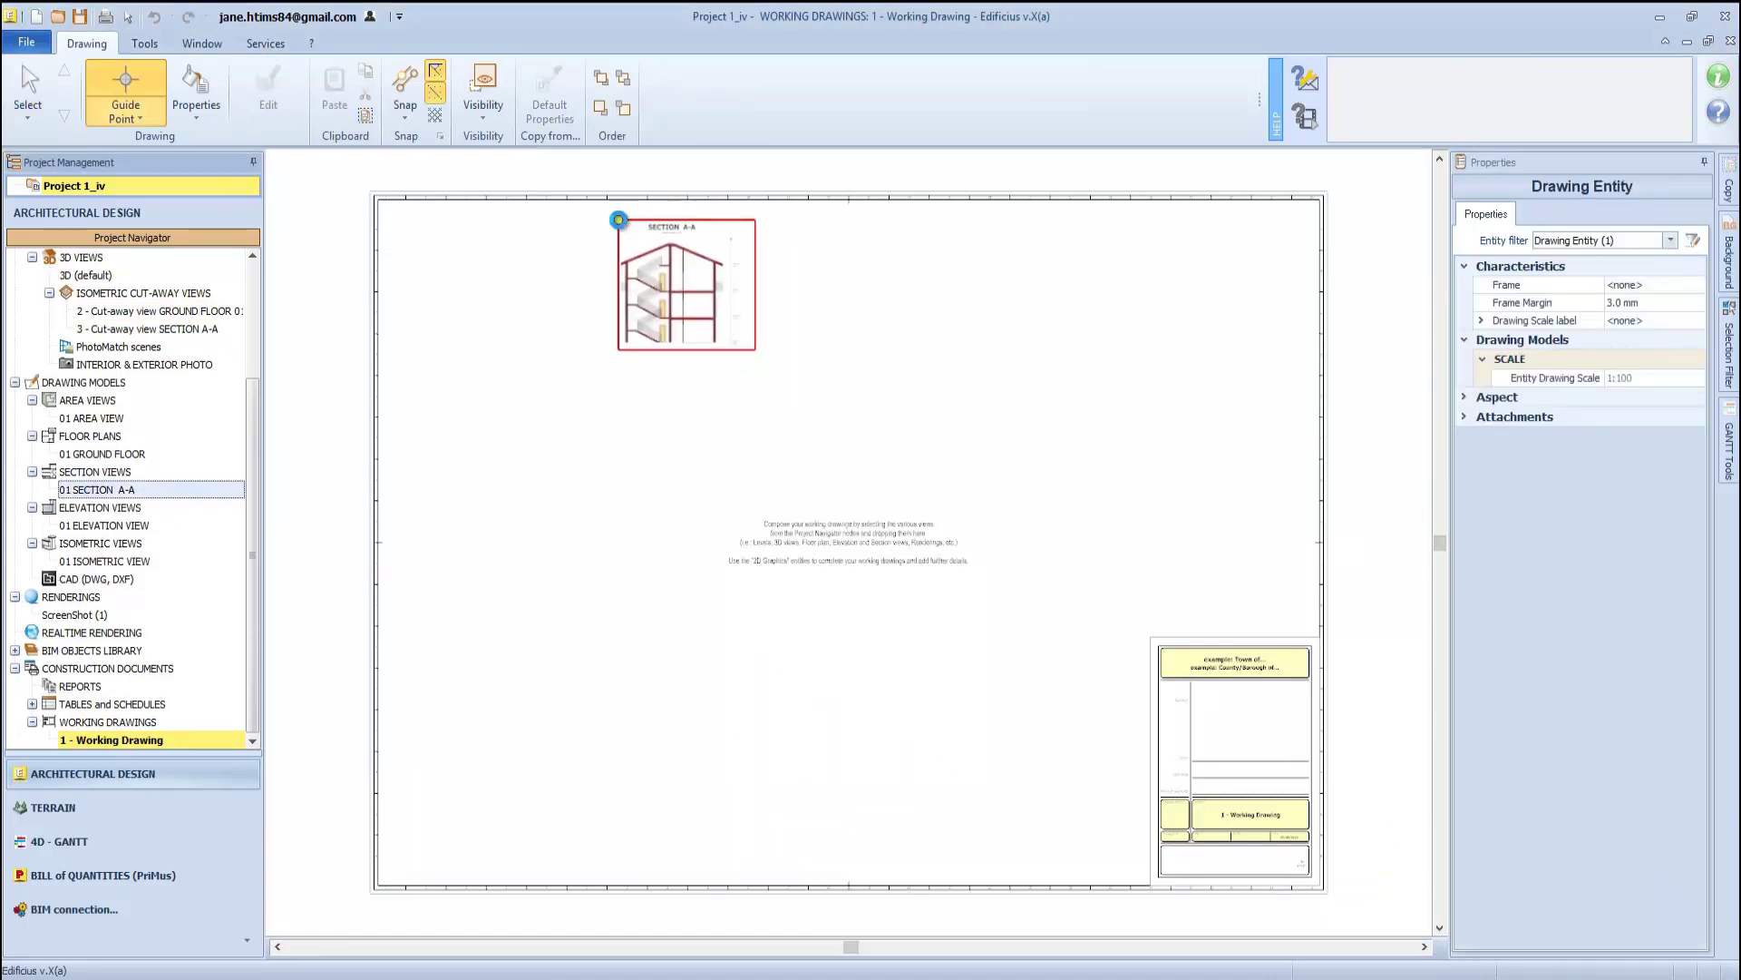
left_click(616, 221)
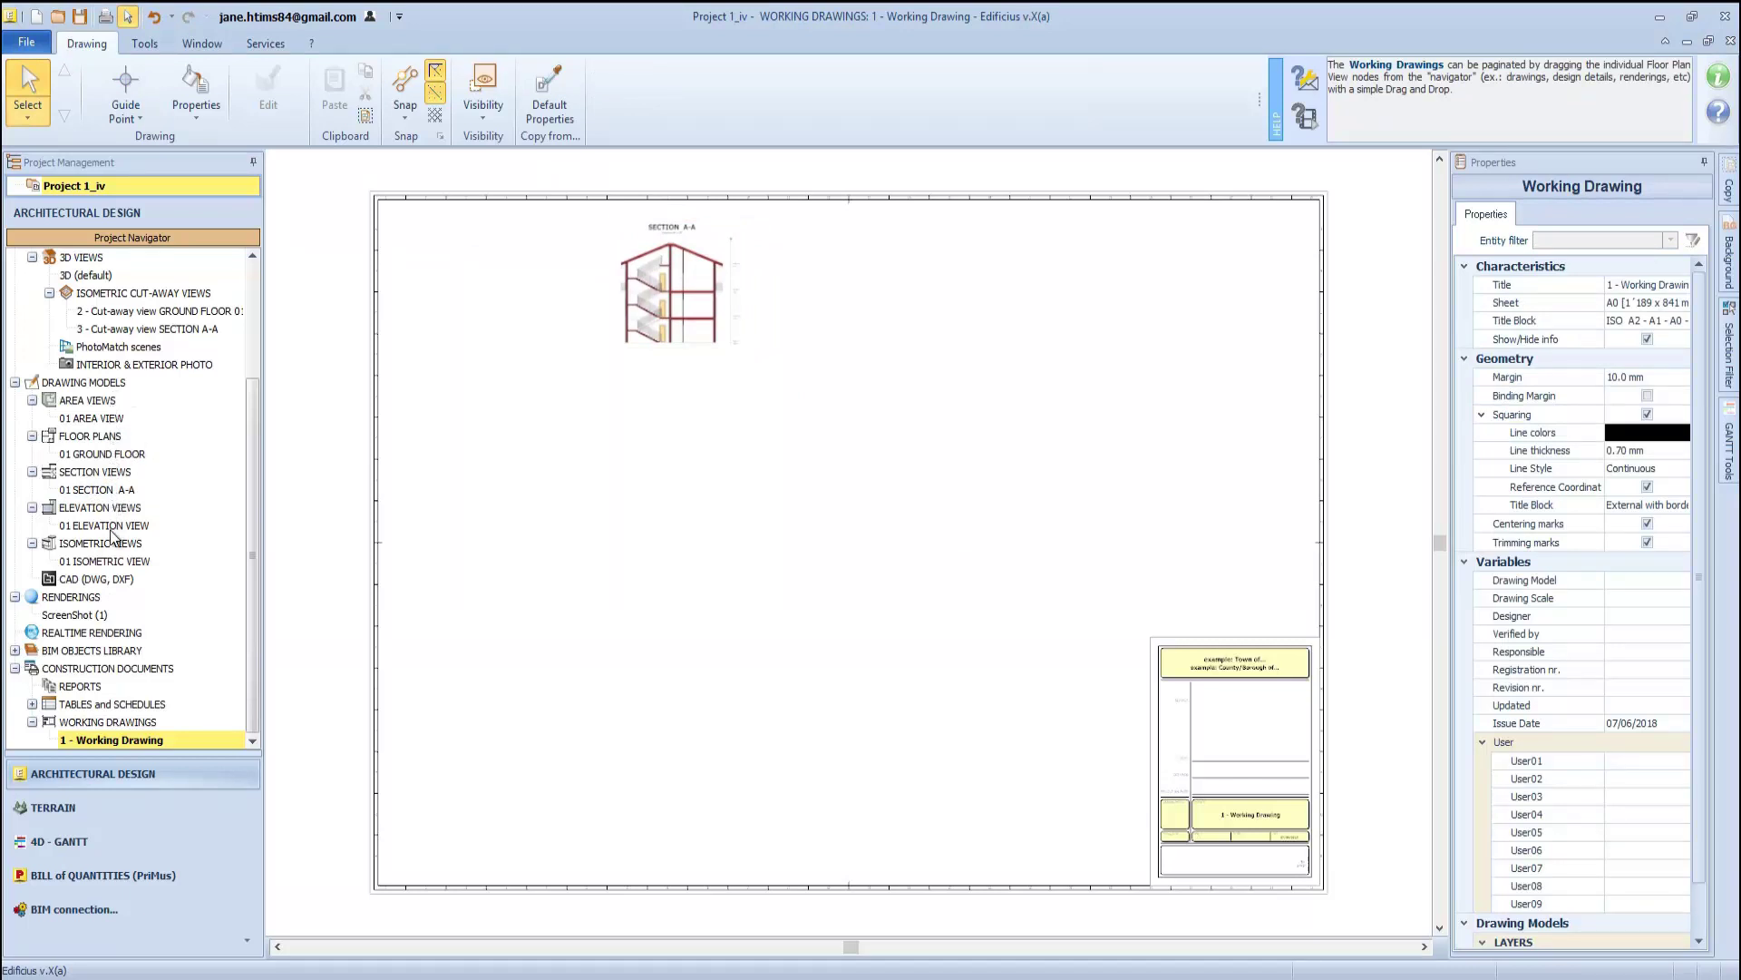
mouse_move(107, 454)
left_mouse_down()
mouse_move(819, 368)
mouse_move(795, 240)
left_mouse_up()
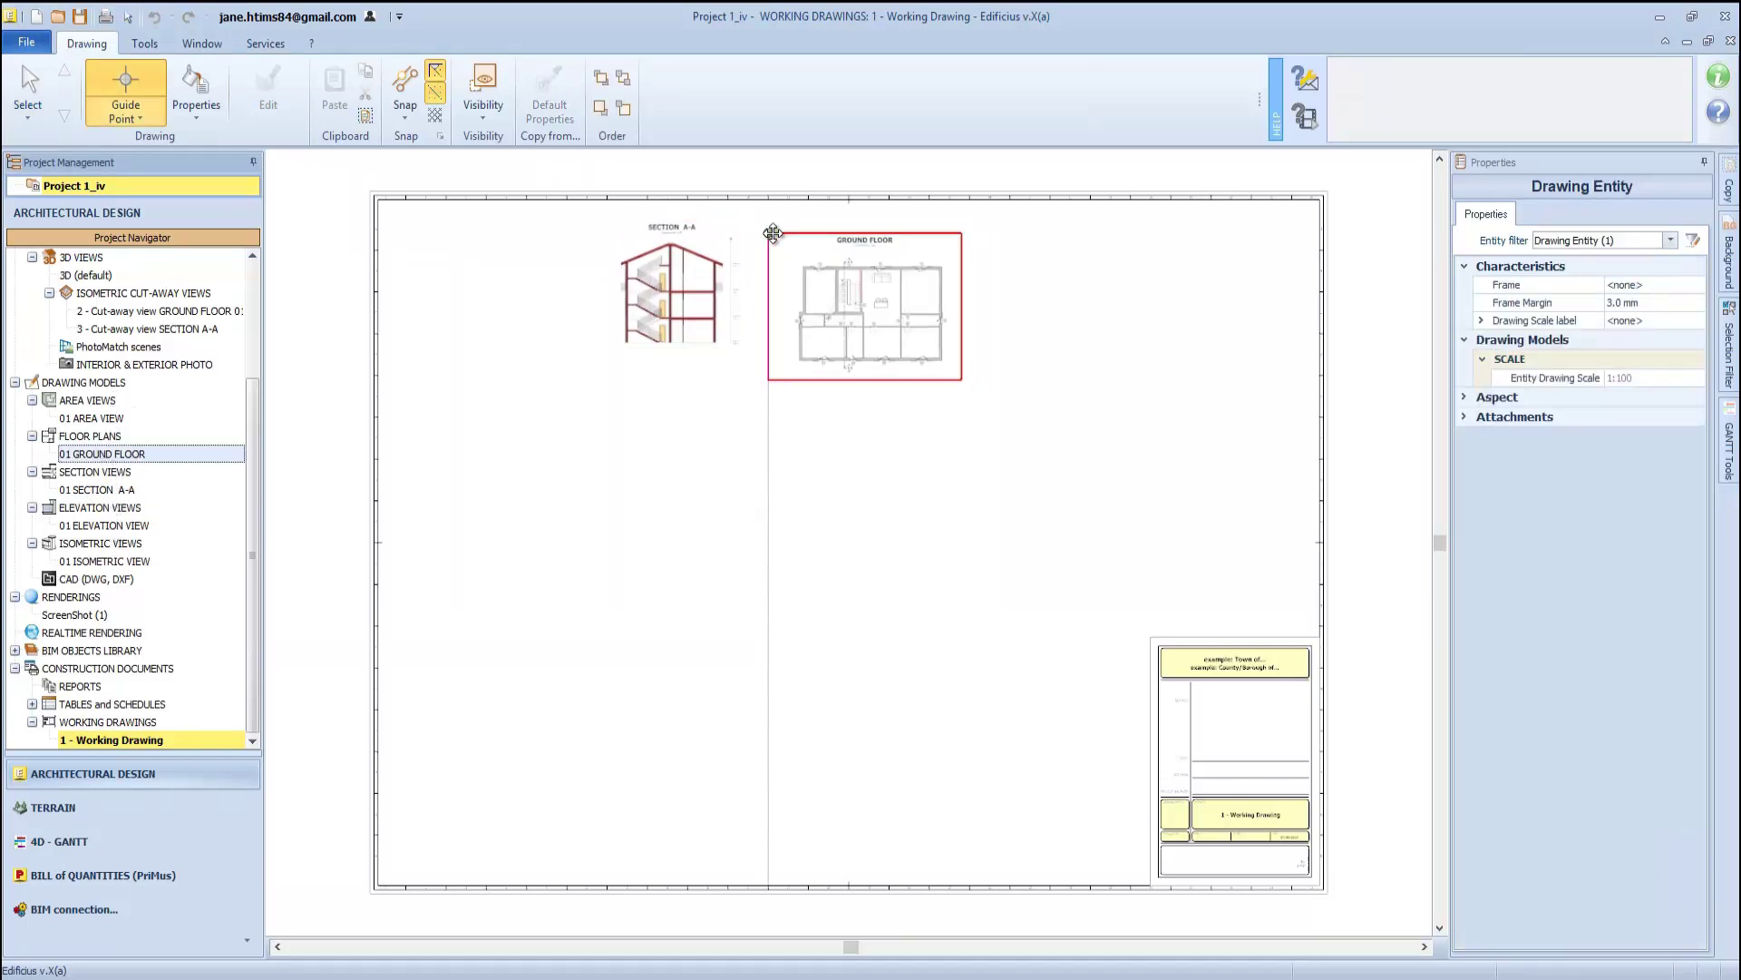
left_click(769, 234)
mouse_move(104, 560)
left_mouse_down()
mouse_move(487, 278)
mouse_move(352, 205)
left_mouse_up()
left_click(352, 205)
mouse_move(85, 524)
left_mouse_down()
mouse_move(412, 363)
mouse_move(333, 549)
left_mouse_up()
left_click(334, 550)
mouse_move(82, 625)
left_mouse_down()
mouse_move(723, 583)
mouse_move(774, 447)
left_mouse_up()
left_click(774, 448)
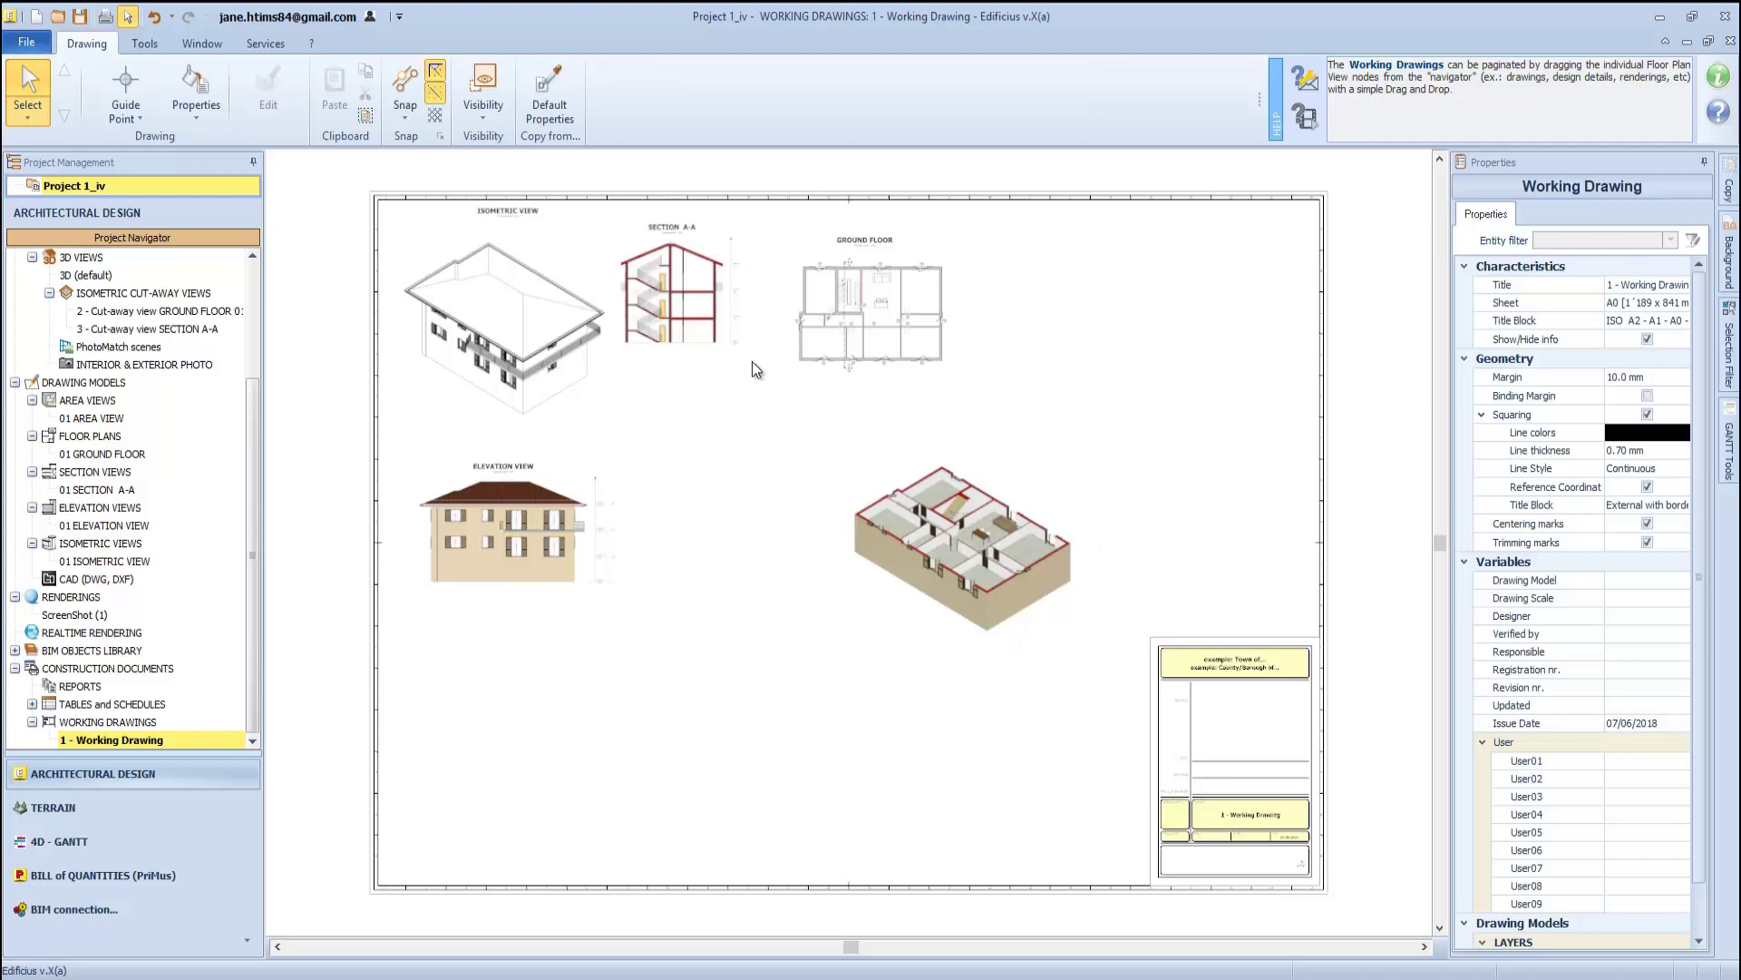
left_click(105, 20)
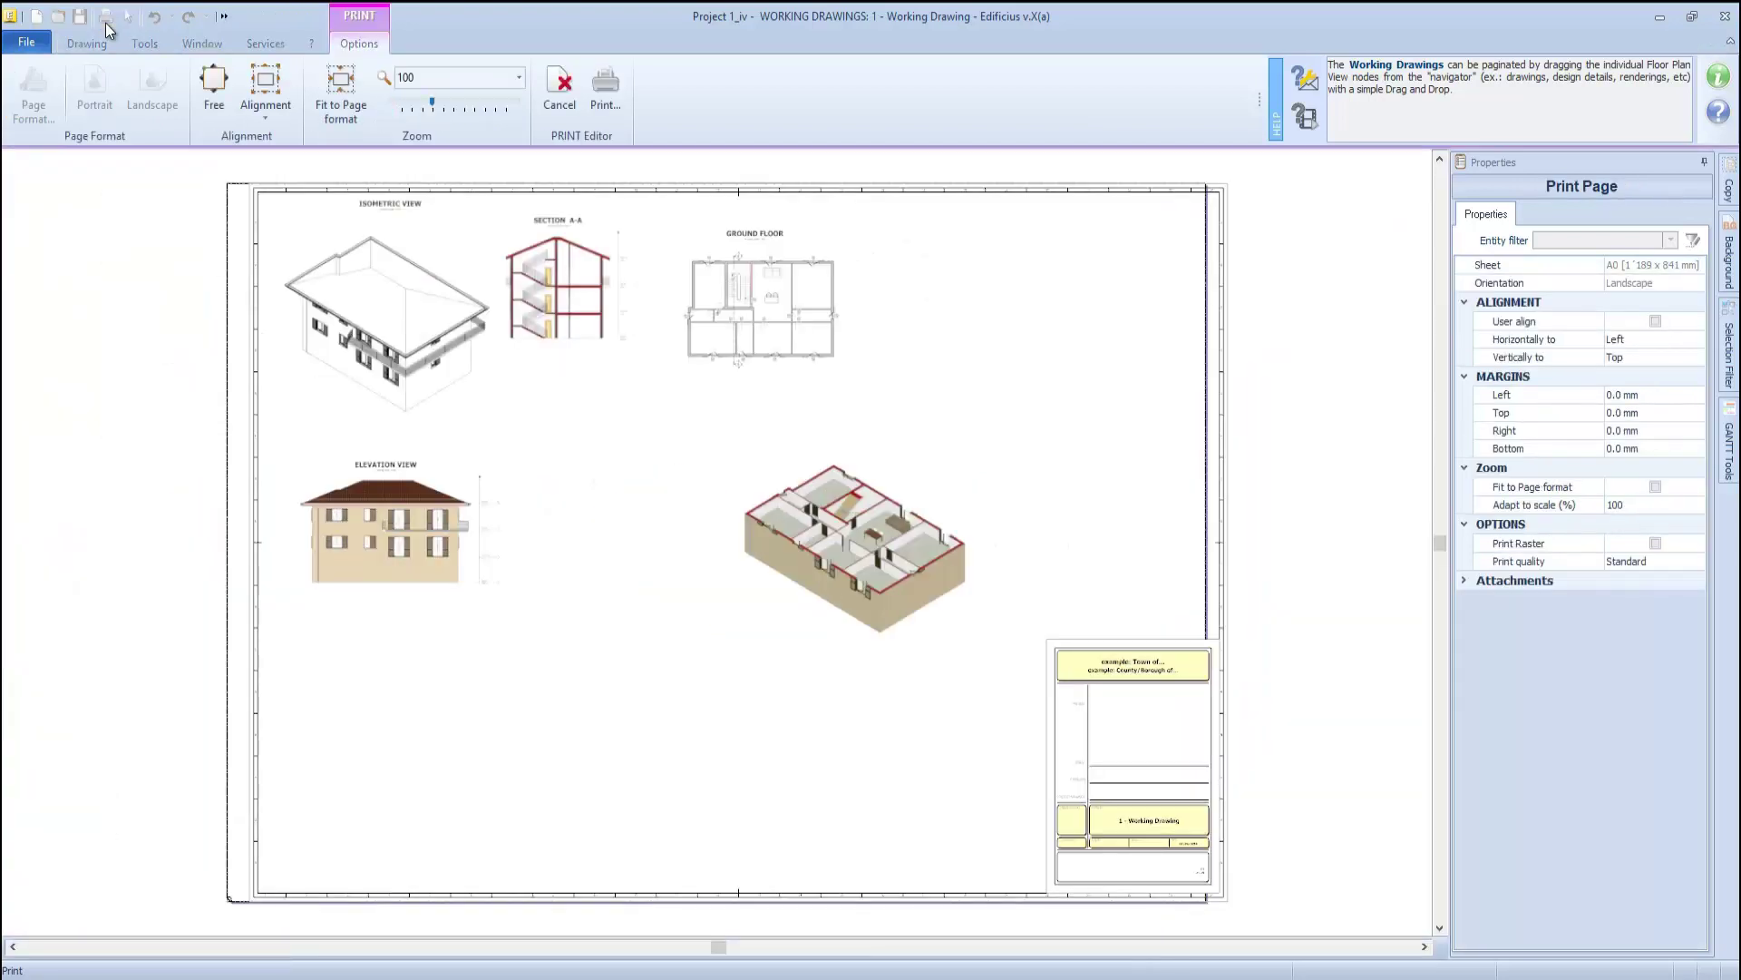
left_click(602, 85)
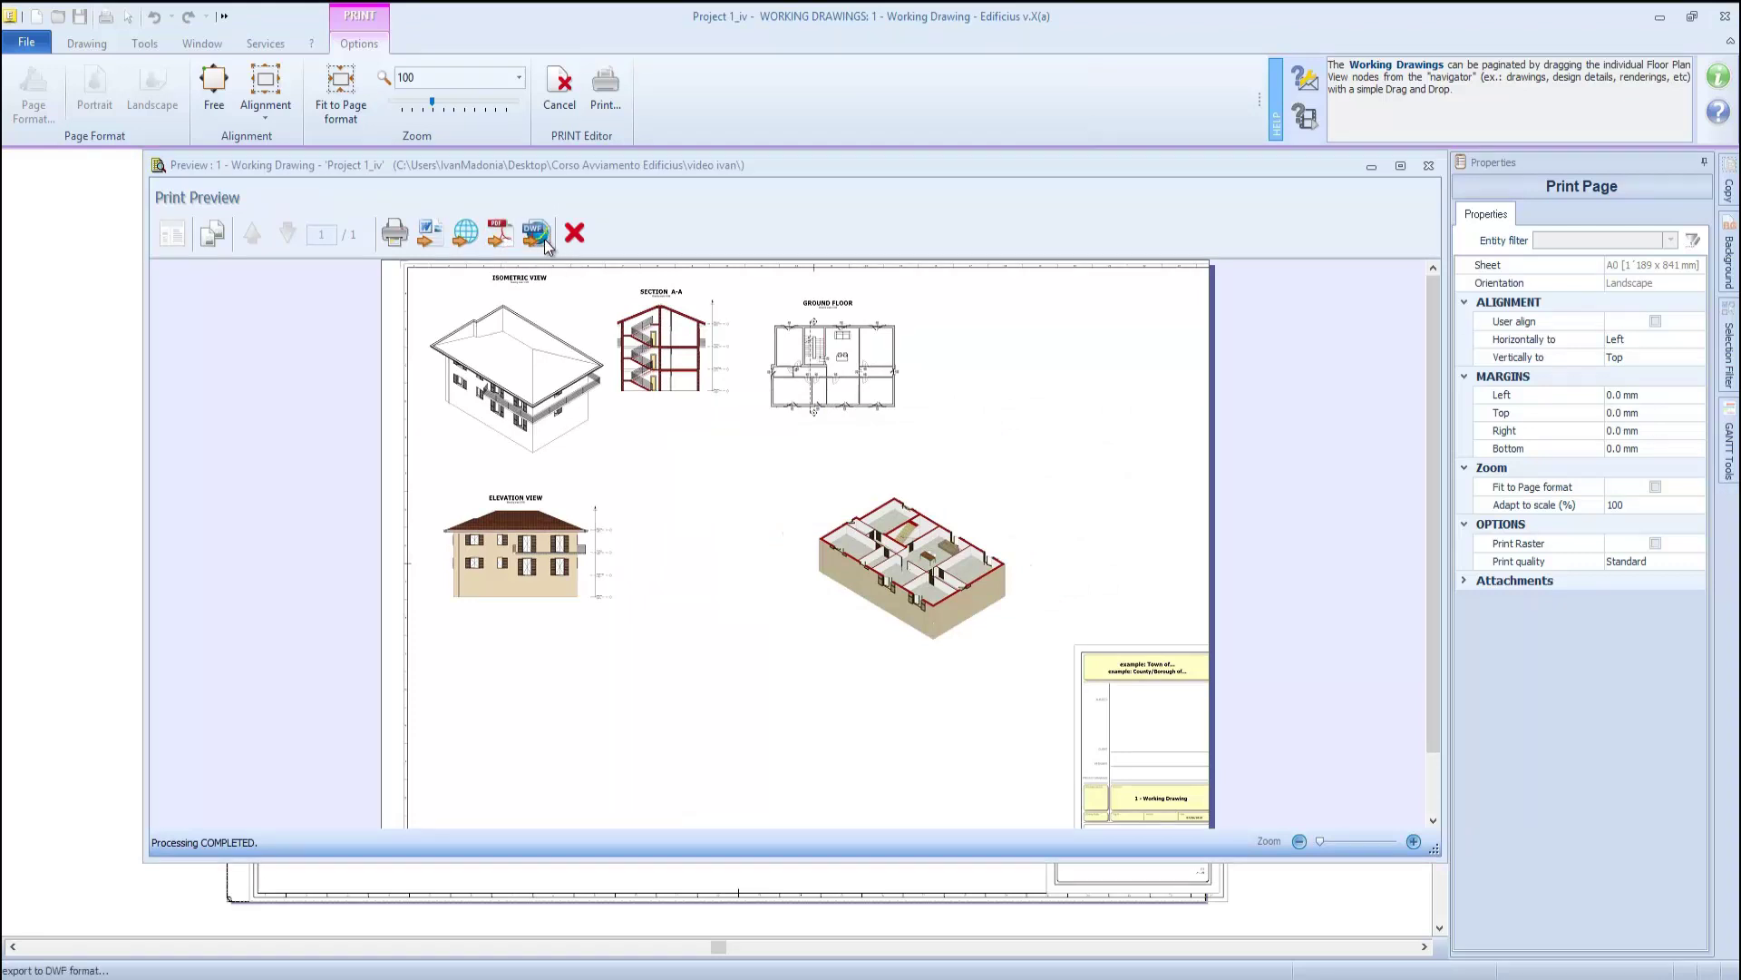
left_click(574, 233)
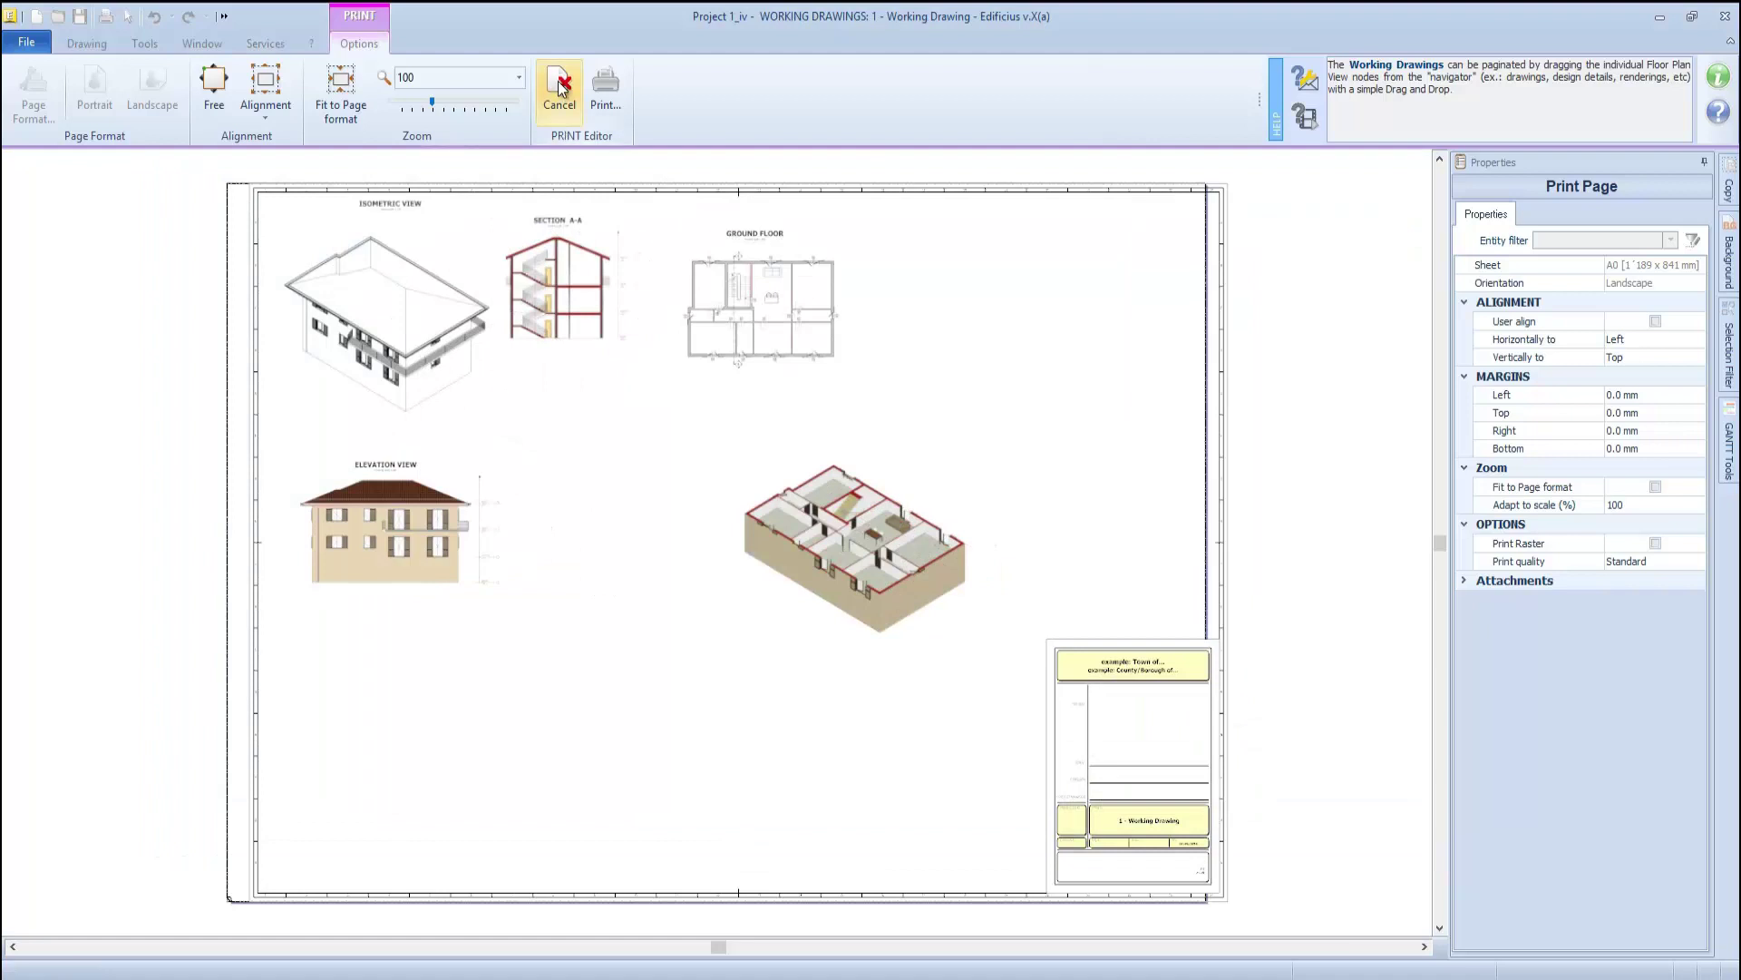
left_click(559, 88)
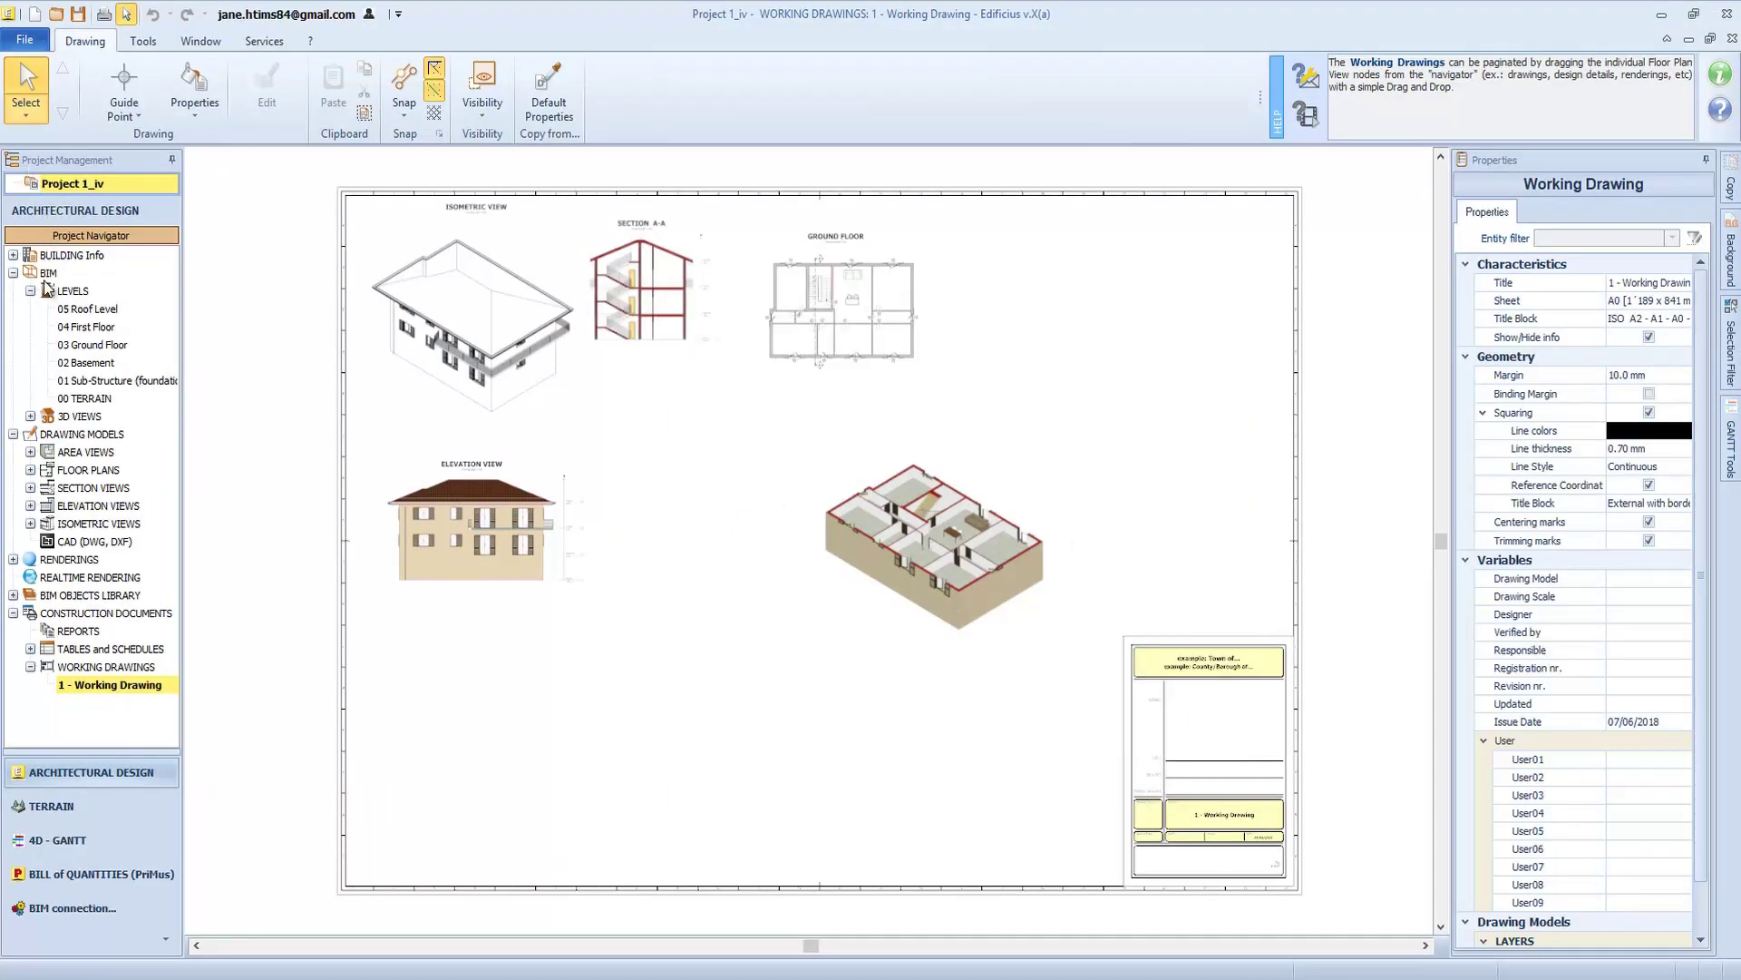
Open the 3D (default) view maximized, then switch to TERRAIN and zoom out the 00 SURVEY plan
left_click(31, 417)
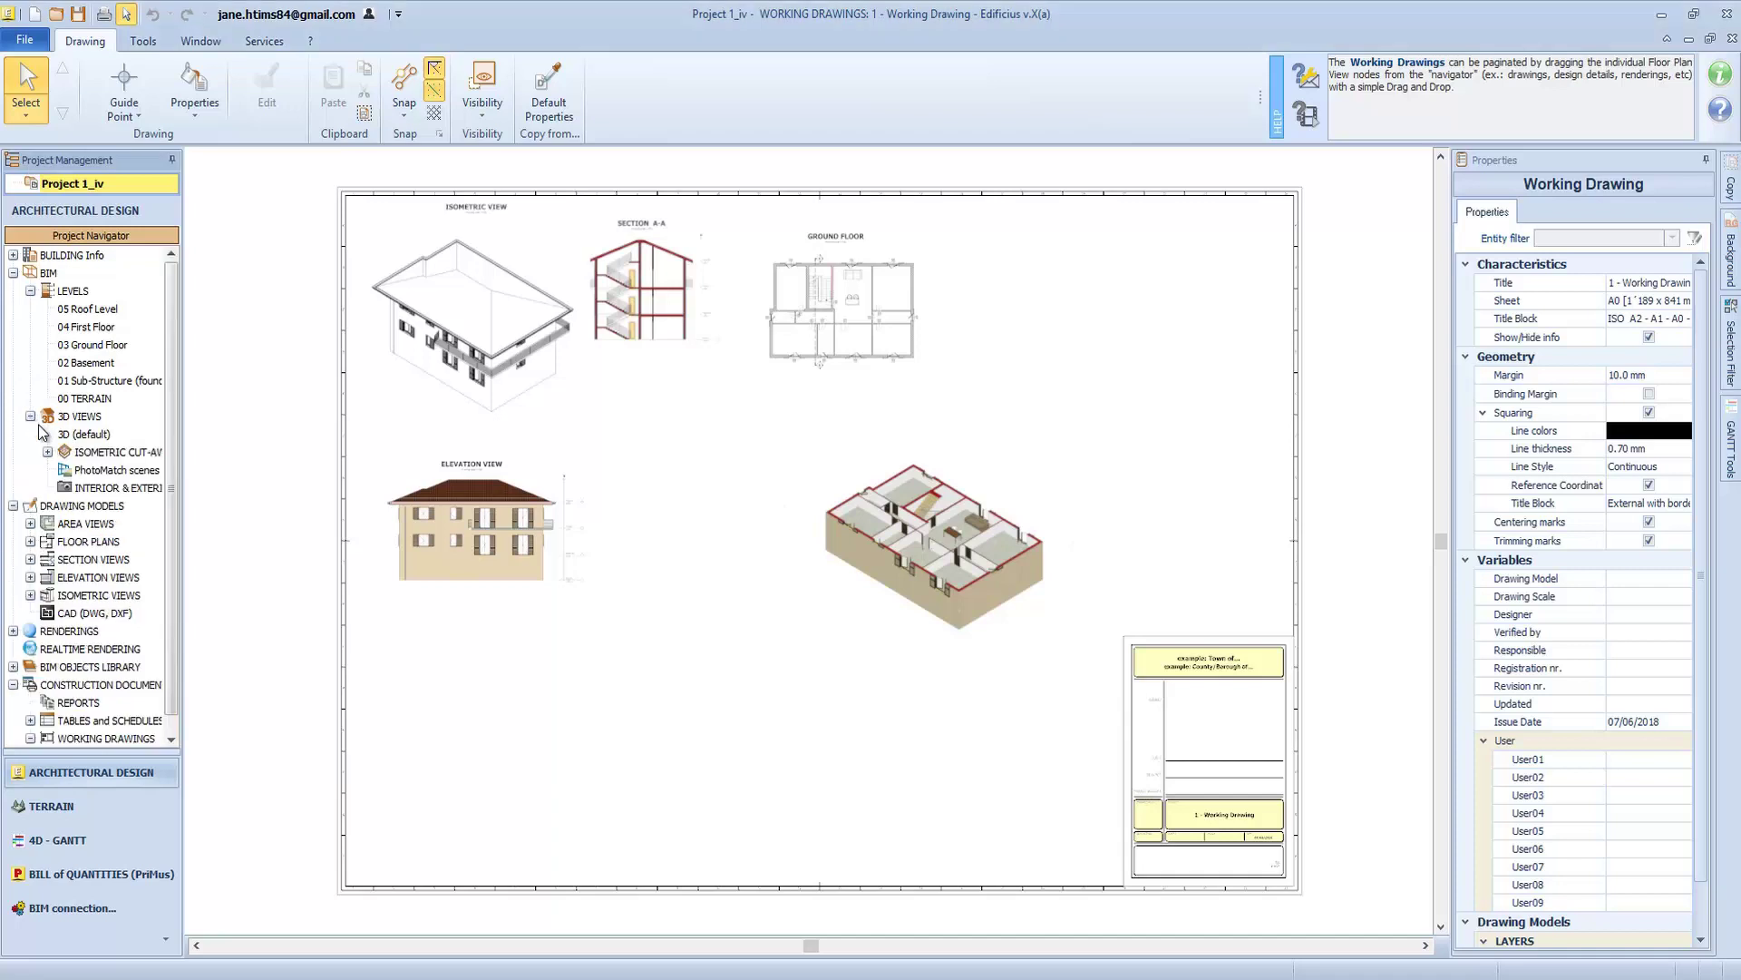
double_click(91, 435)
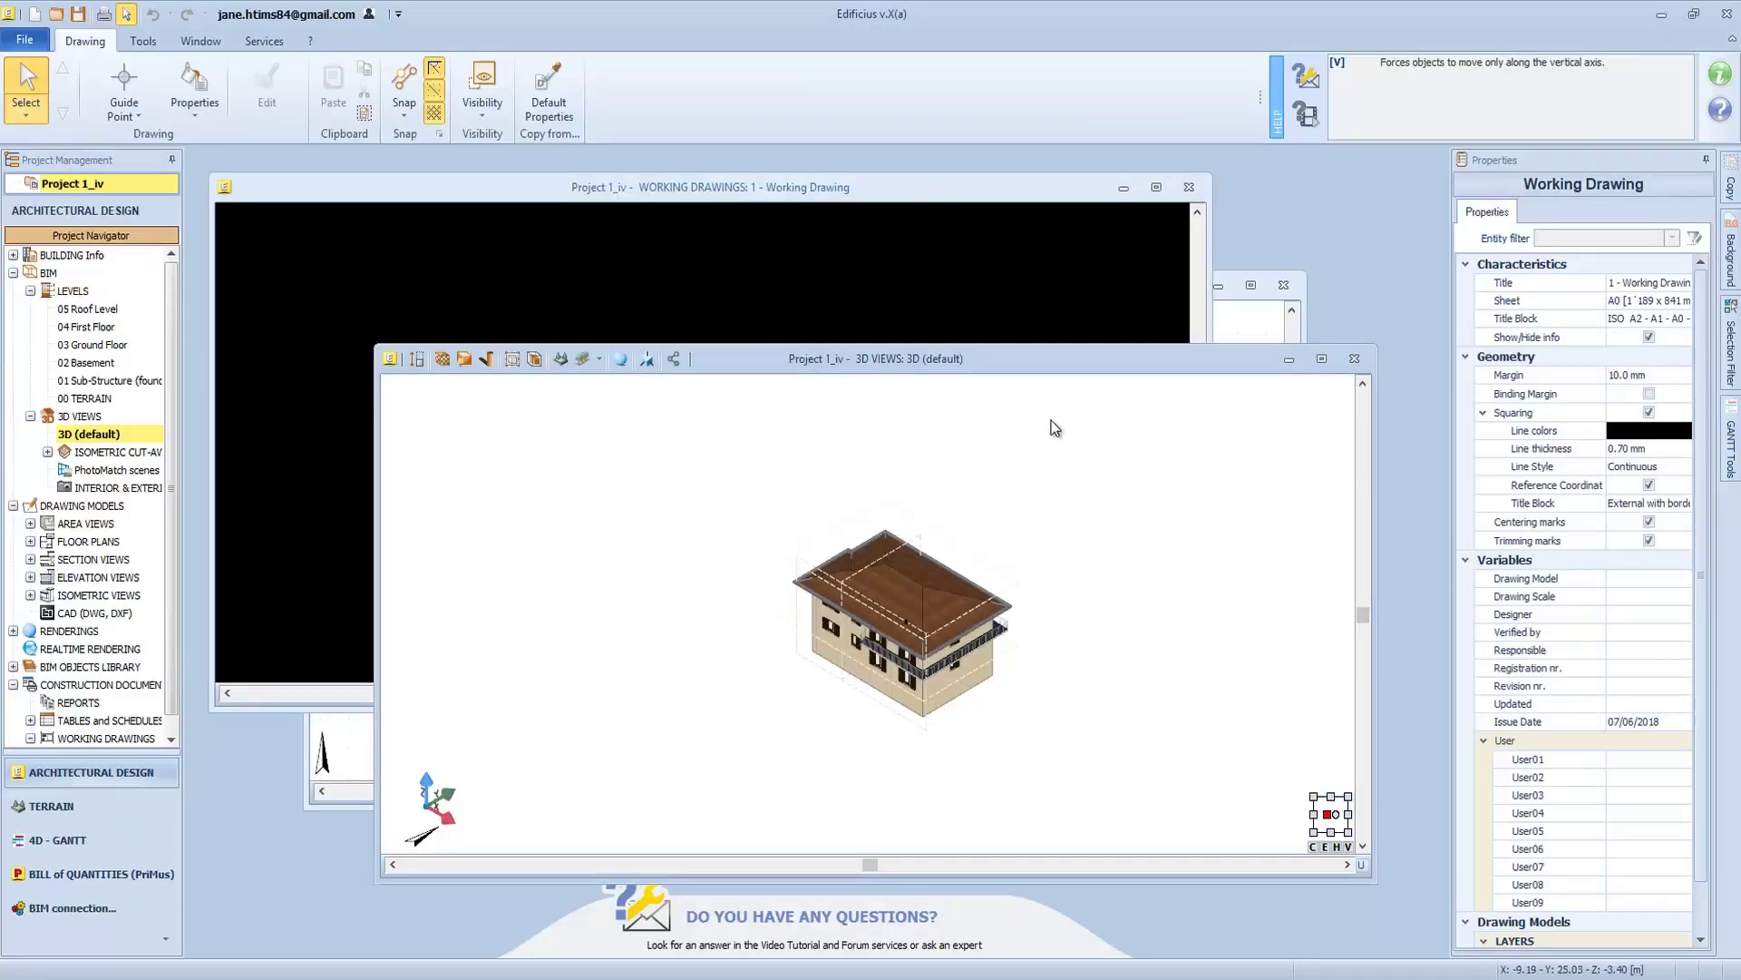
left_click(1321, 358)
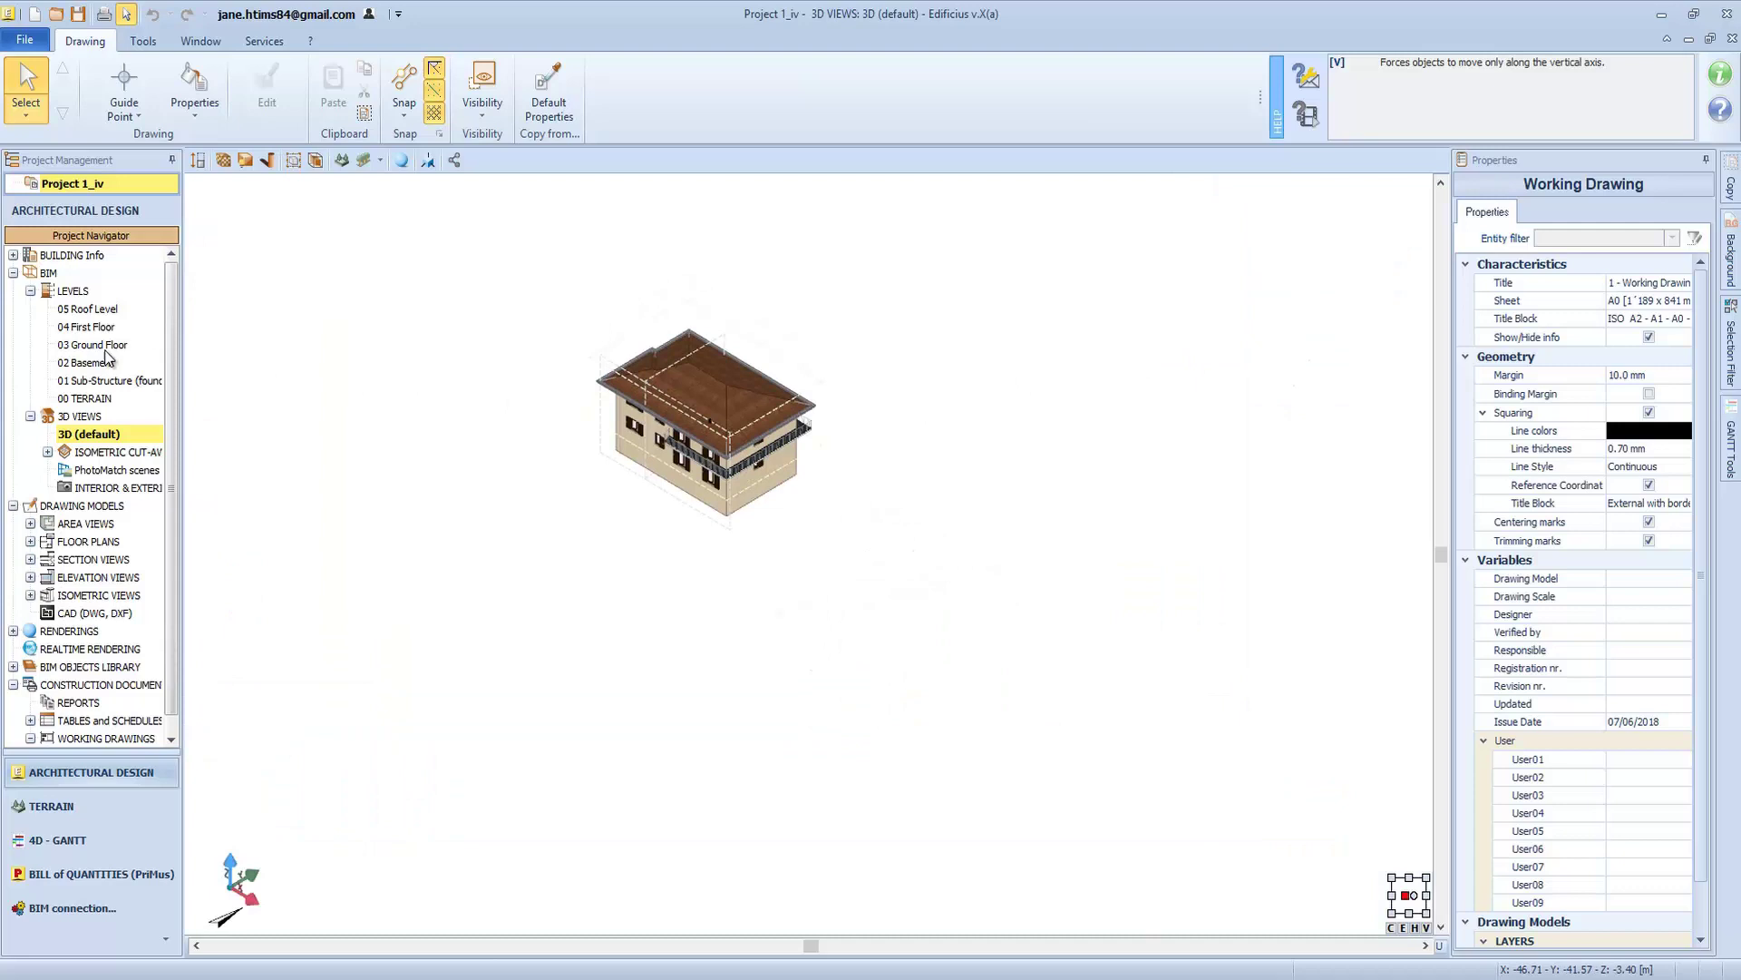
left_click(79, 808)
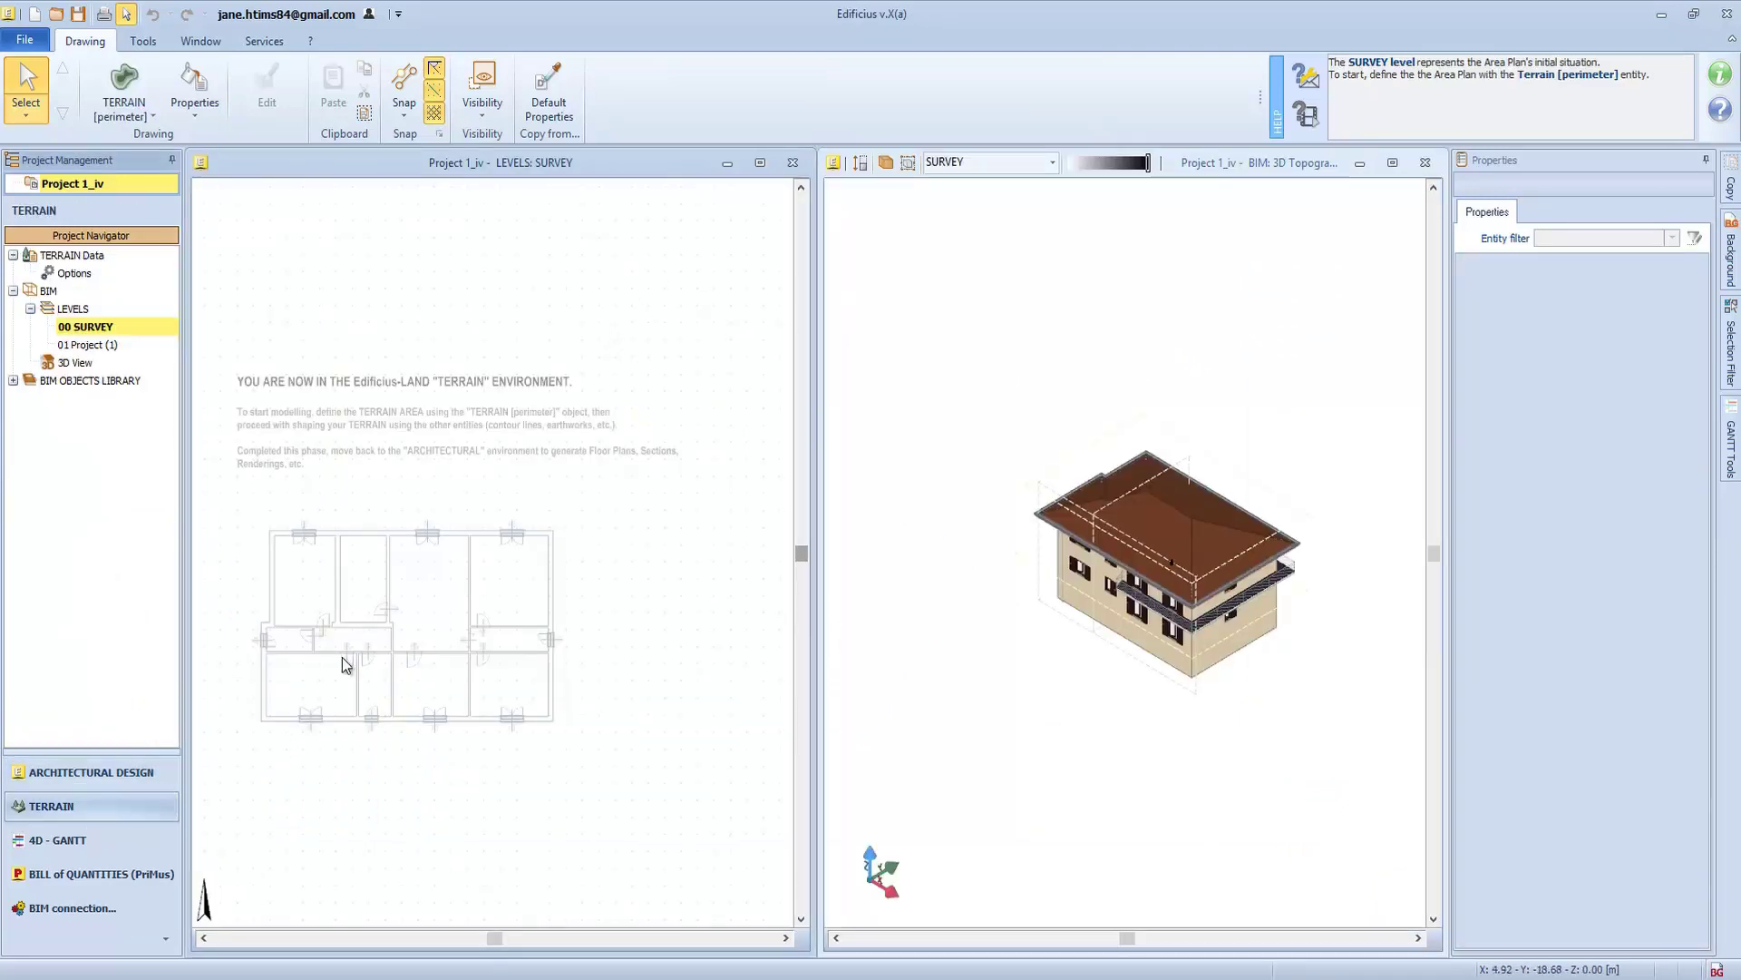
scroll(596, 562, "down", 4)
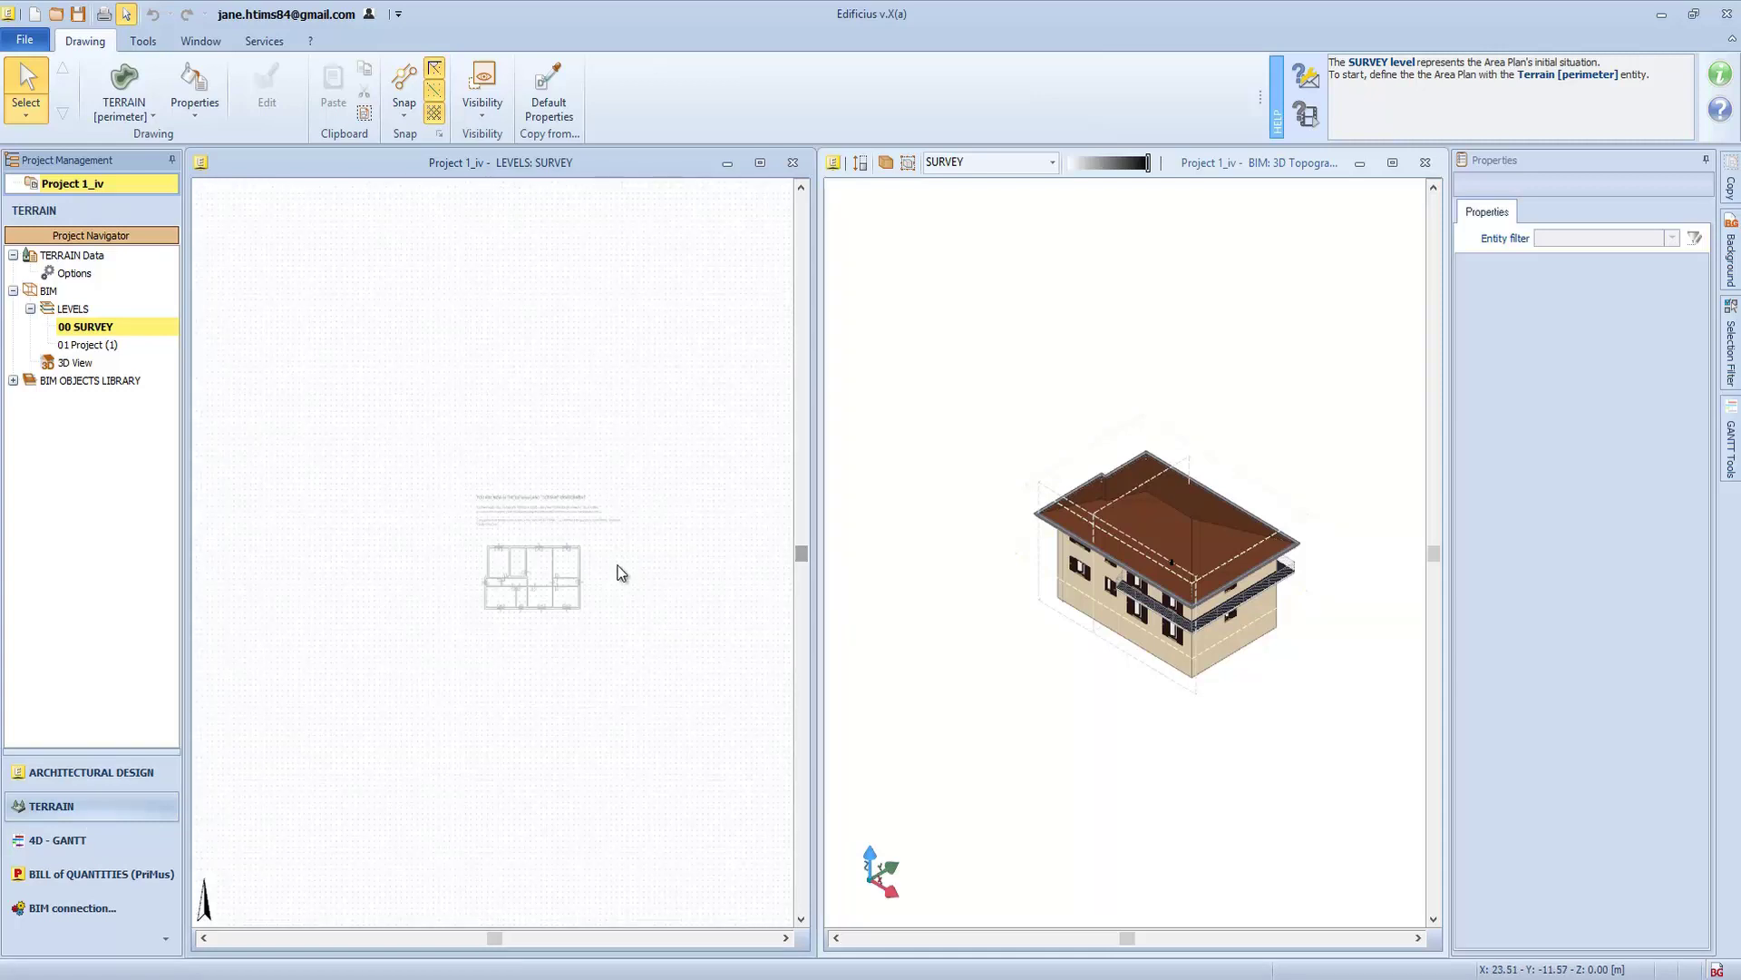
Start a TERRAIN [perimeter] on the survey plan using the Draw perimeter option
right_click(722, 548)
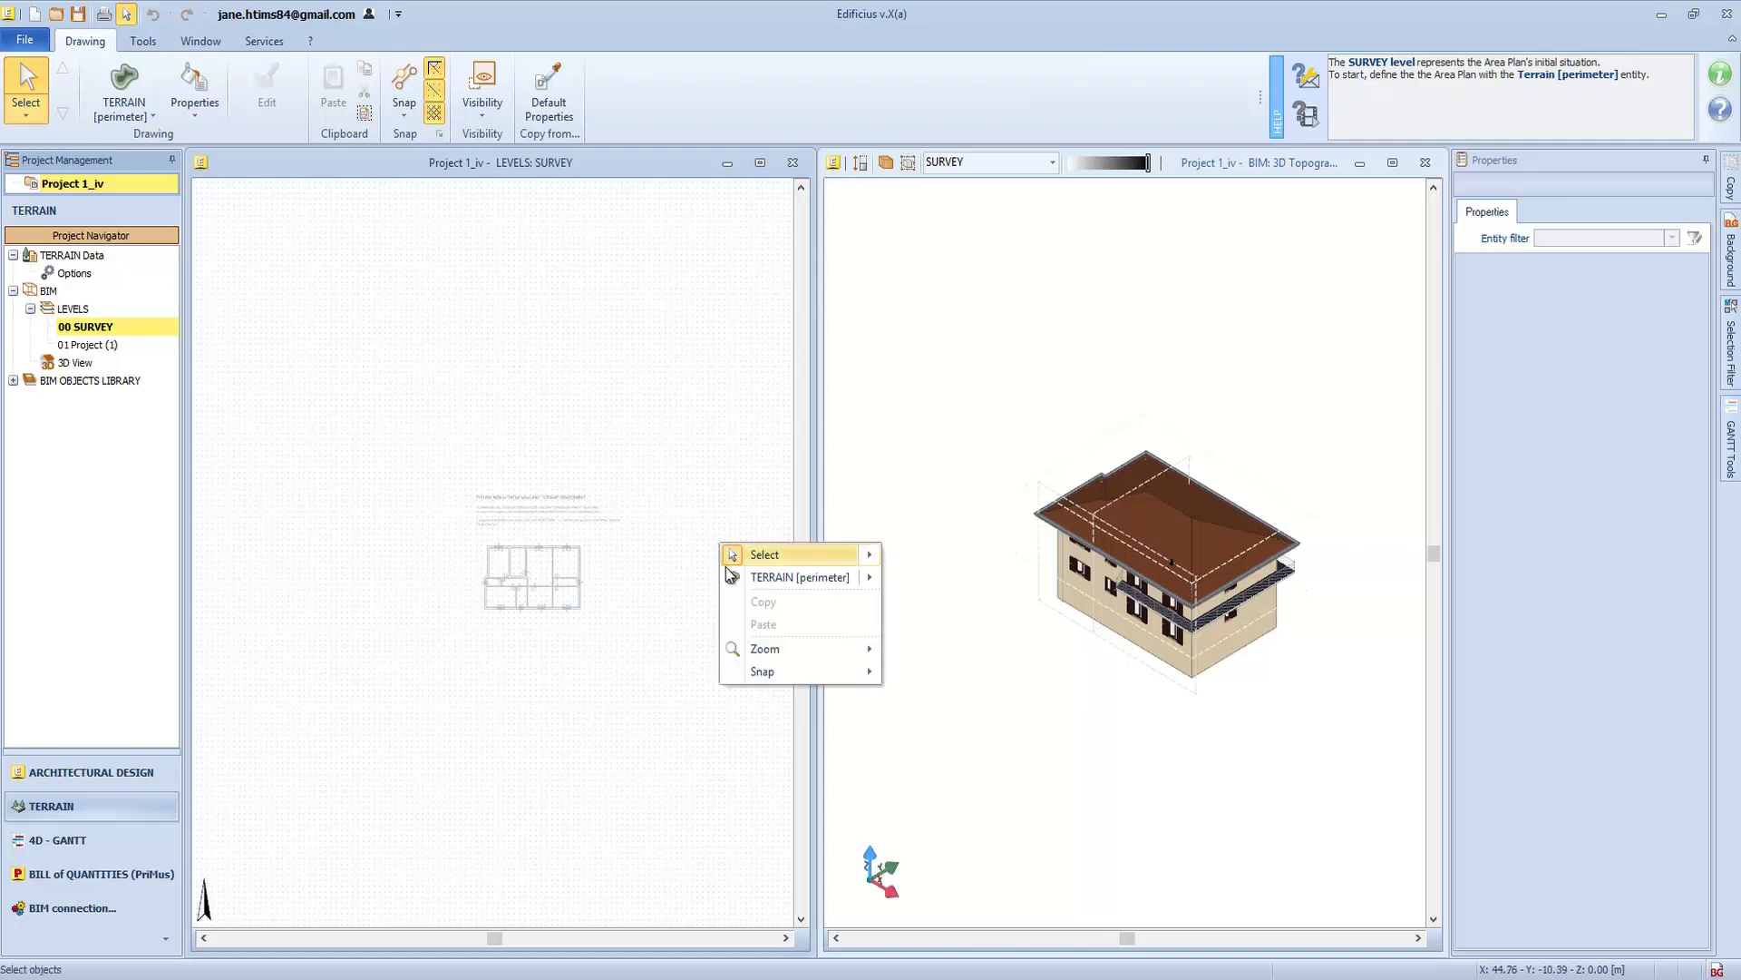
left_click(760, 577)
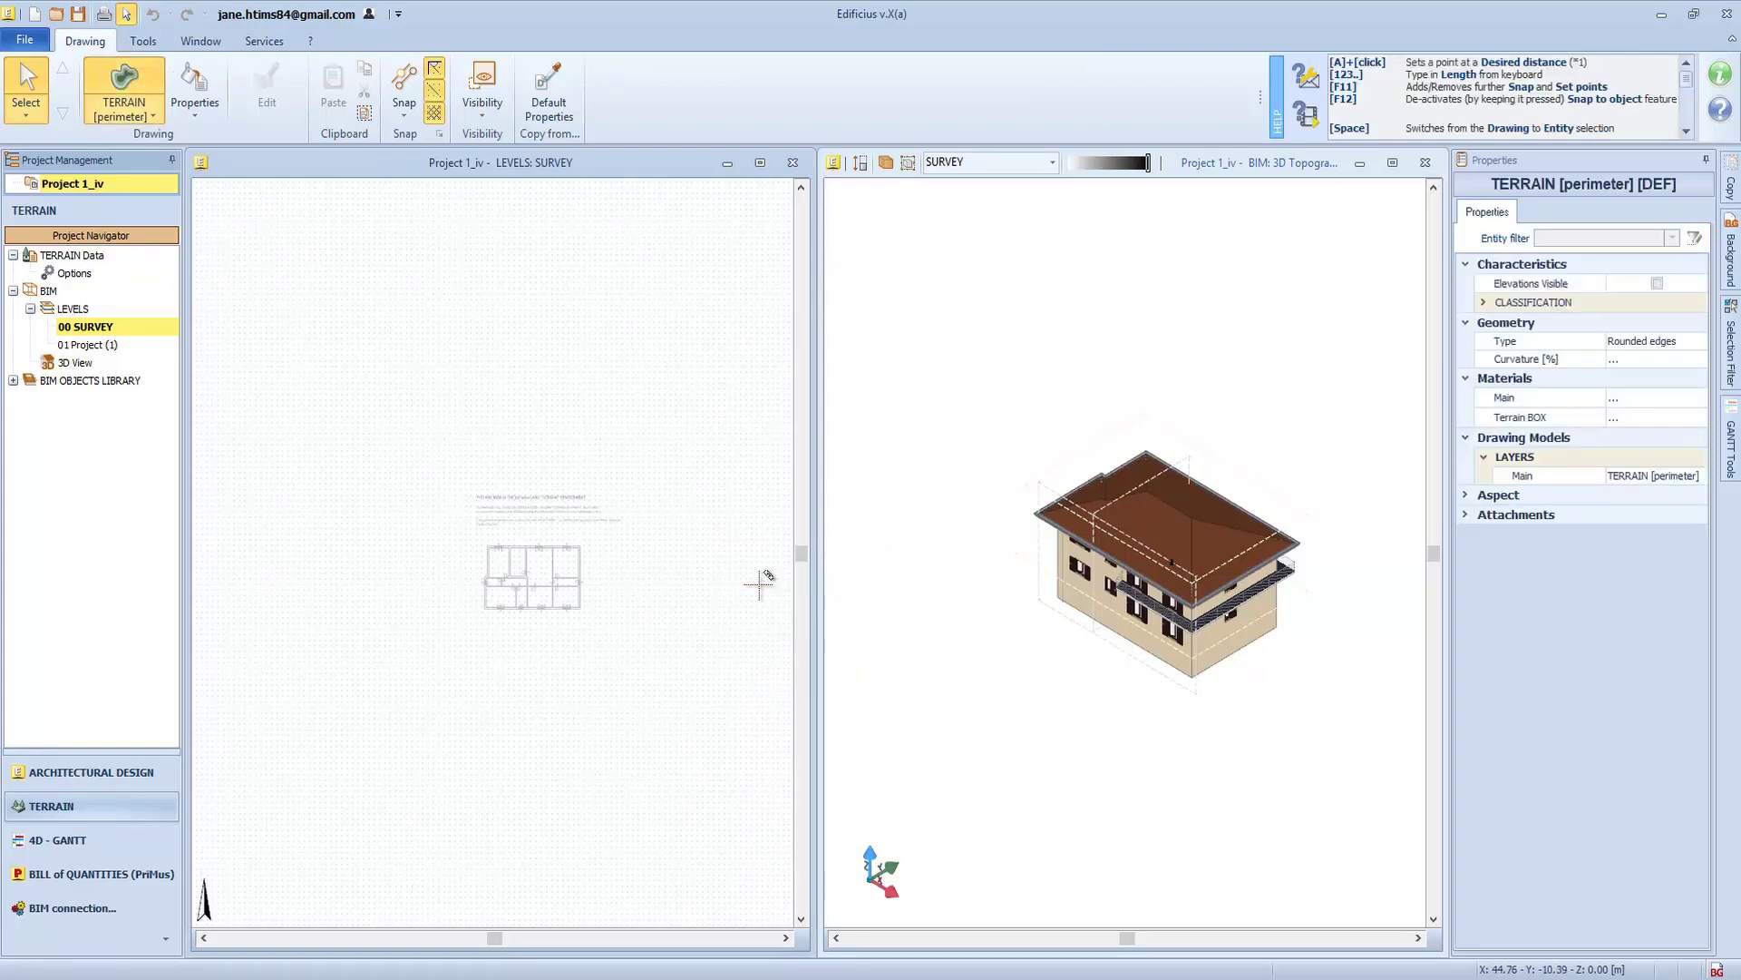
left_click(722, 576)
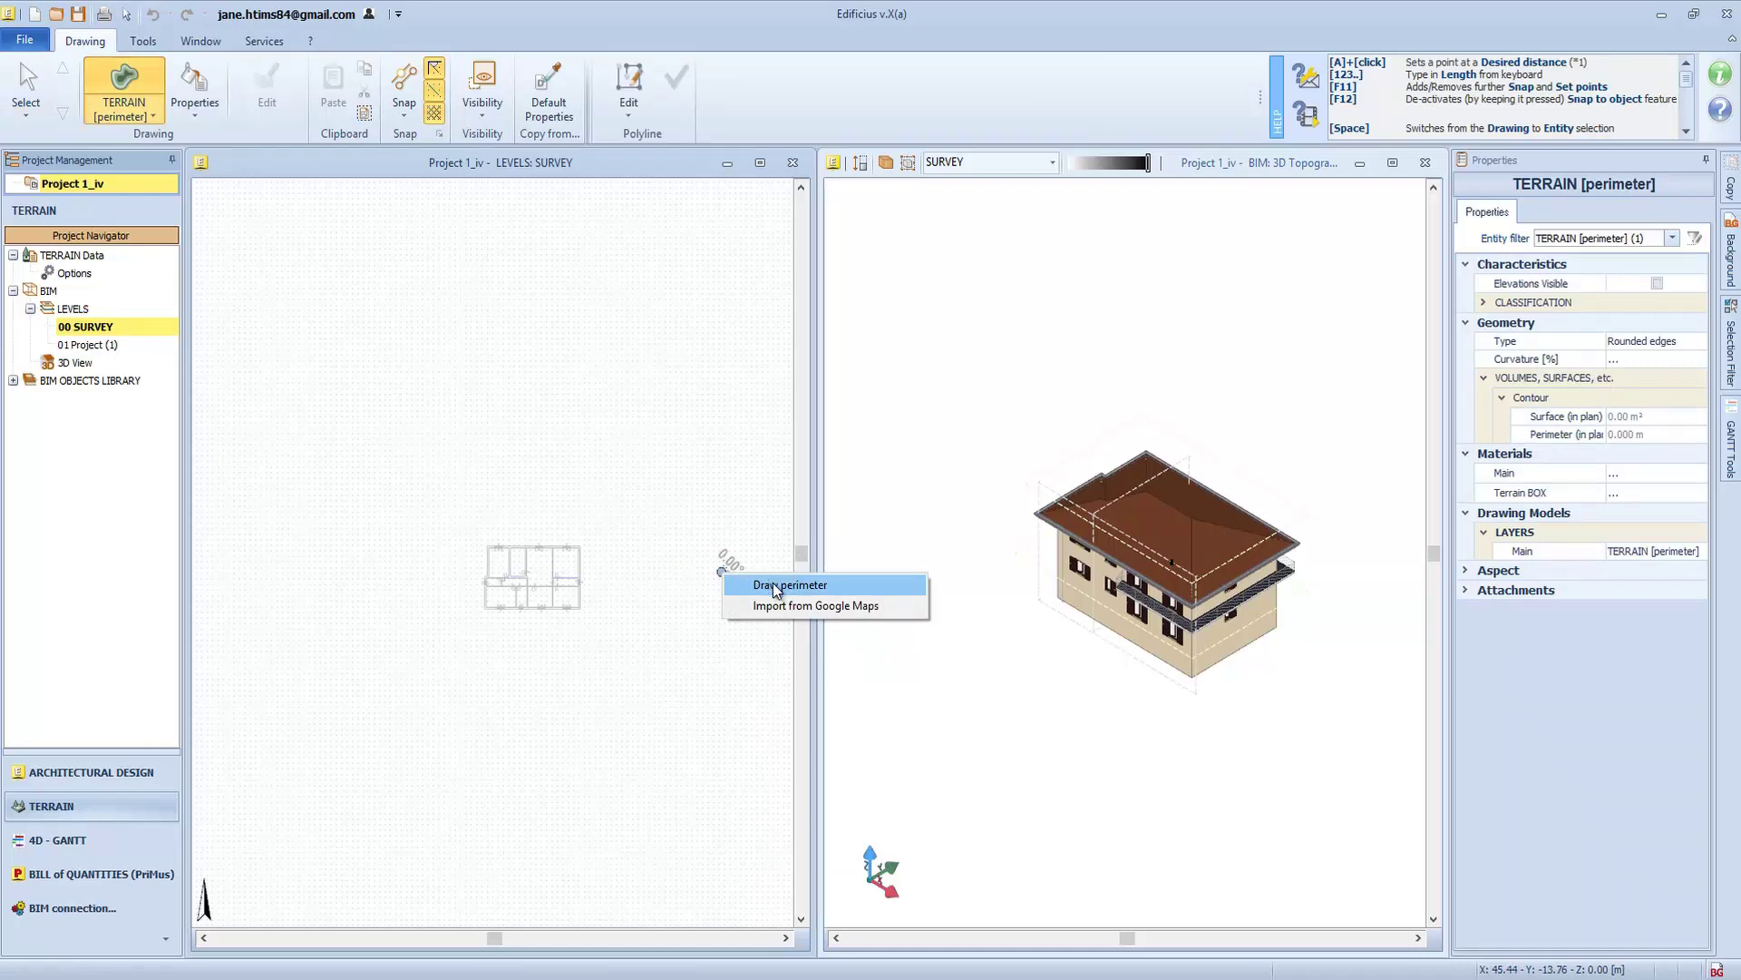
left_click(776, 586)
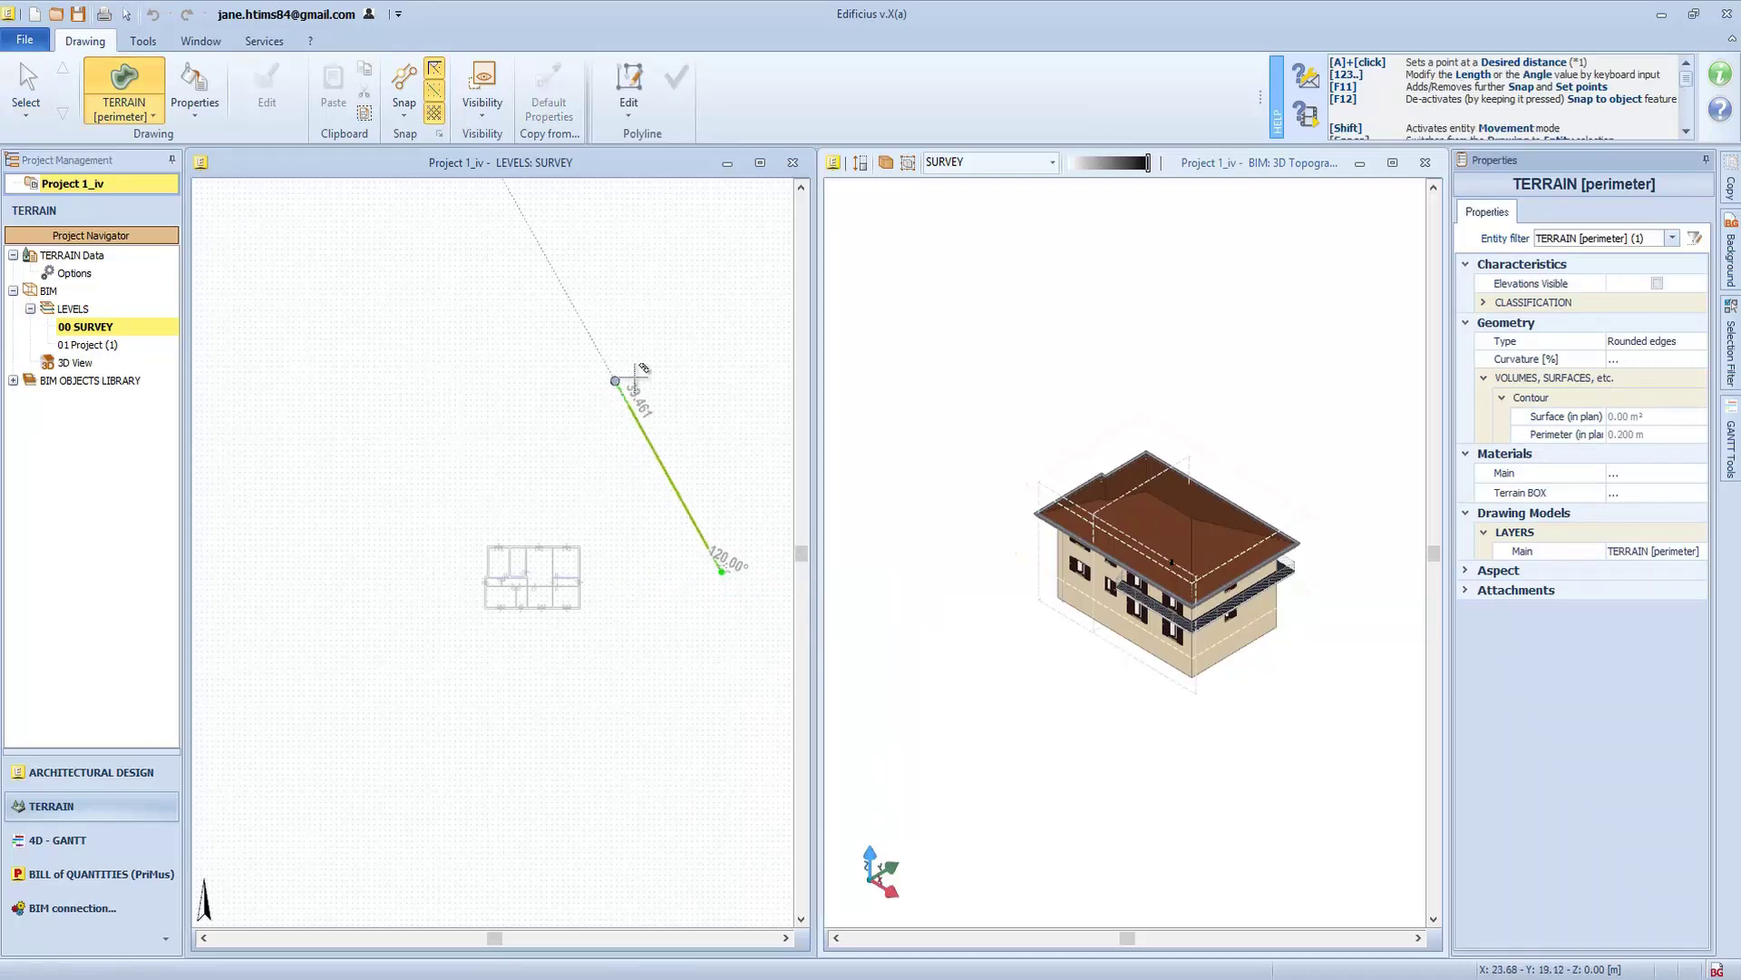
Trace eight perimeter corners around the house footprint and confirm the closed outline
left_click(694, 354)
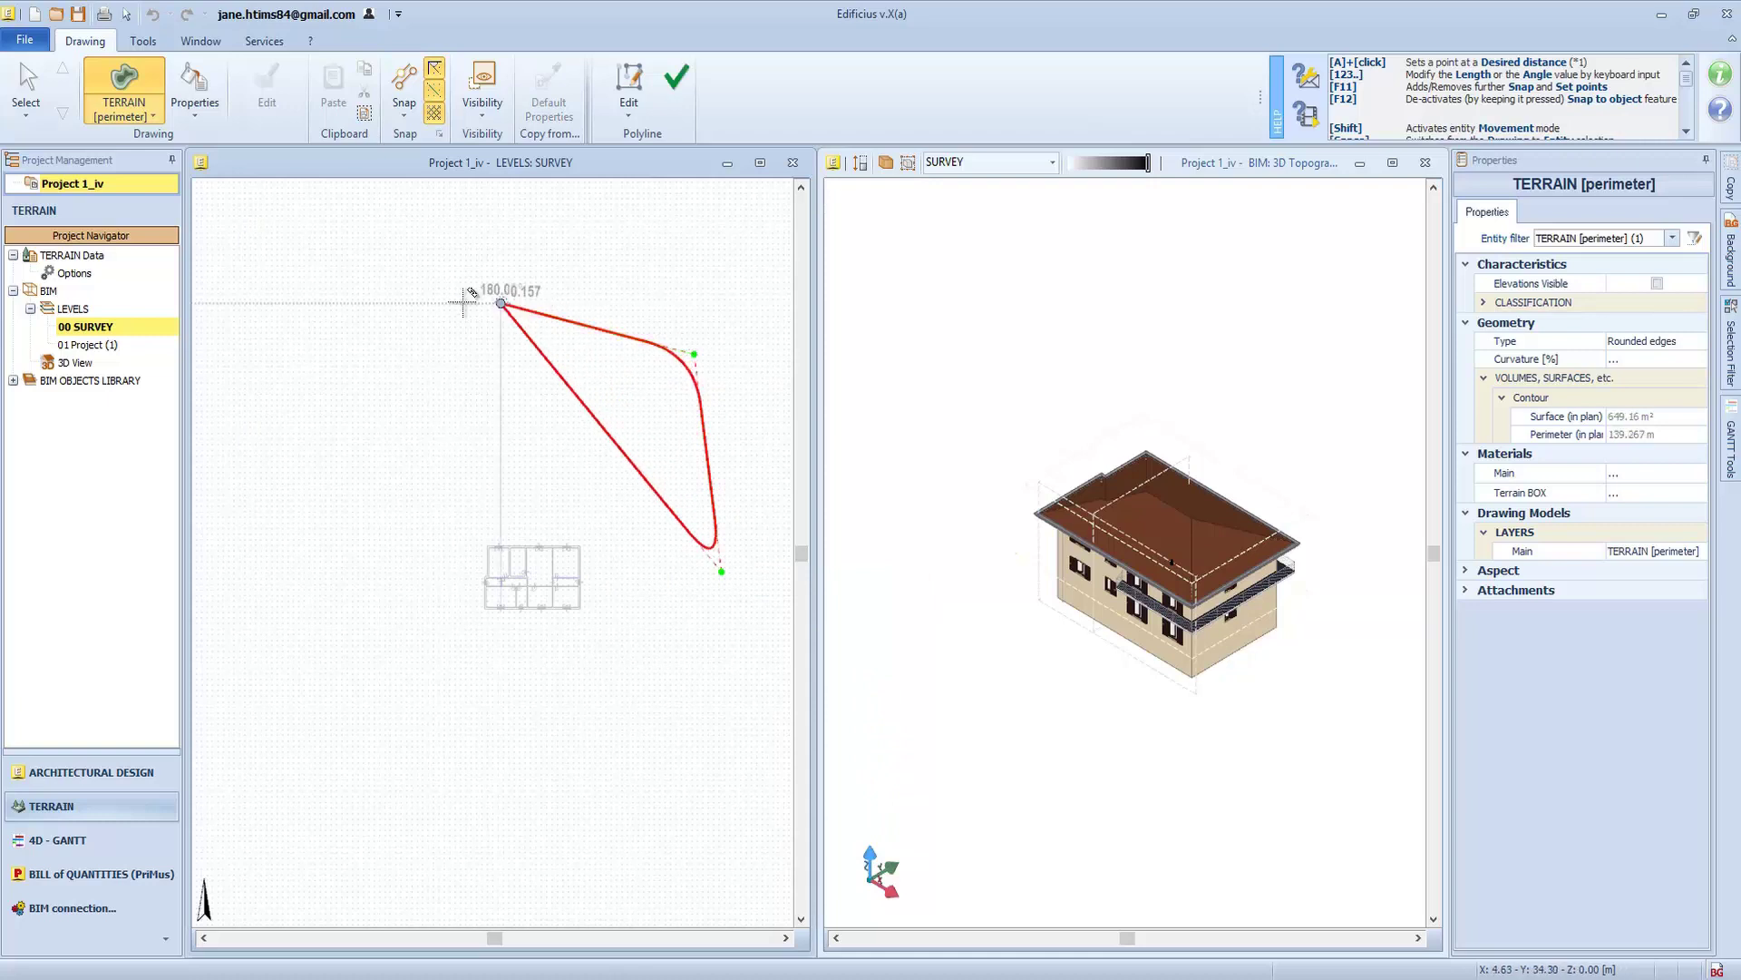
left_click(500, 303)
left_click(272, 326)
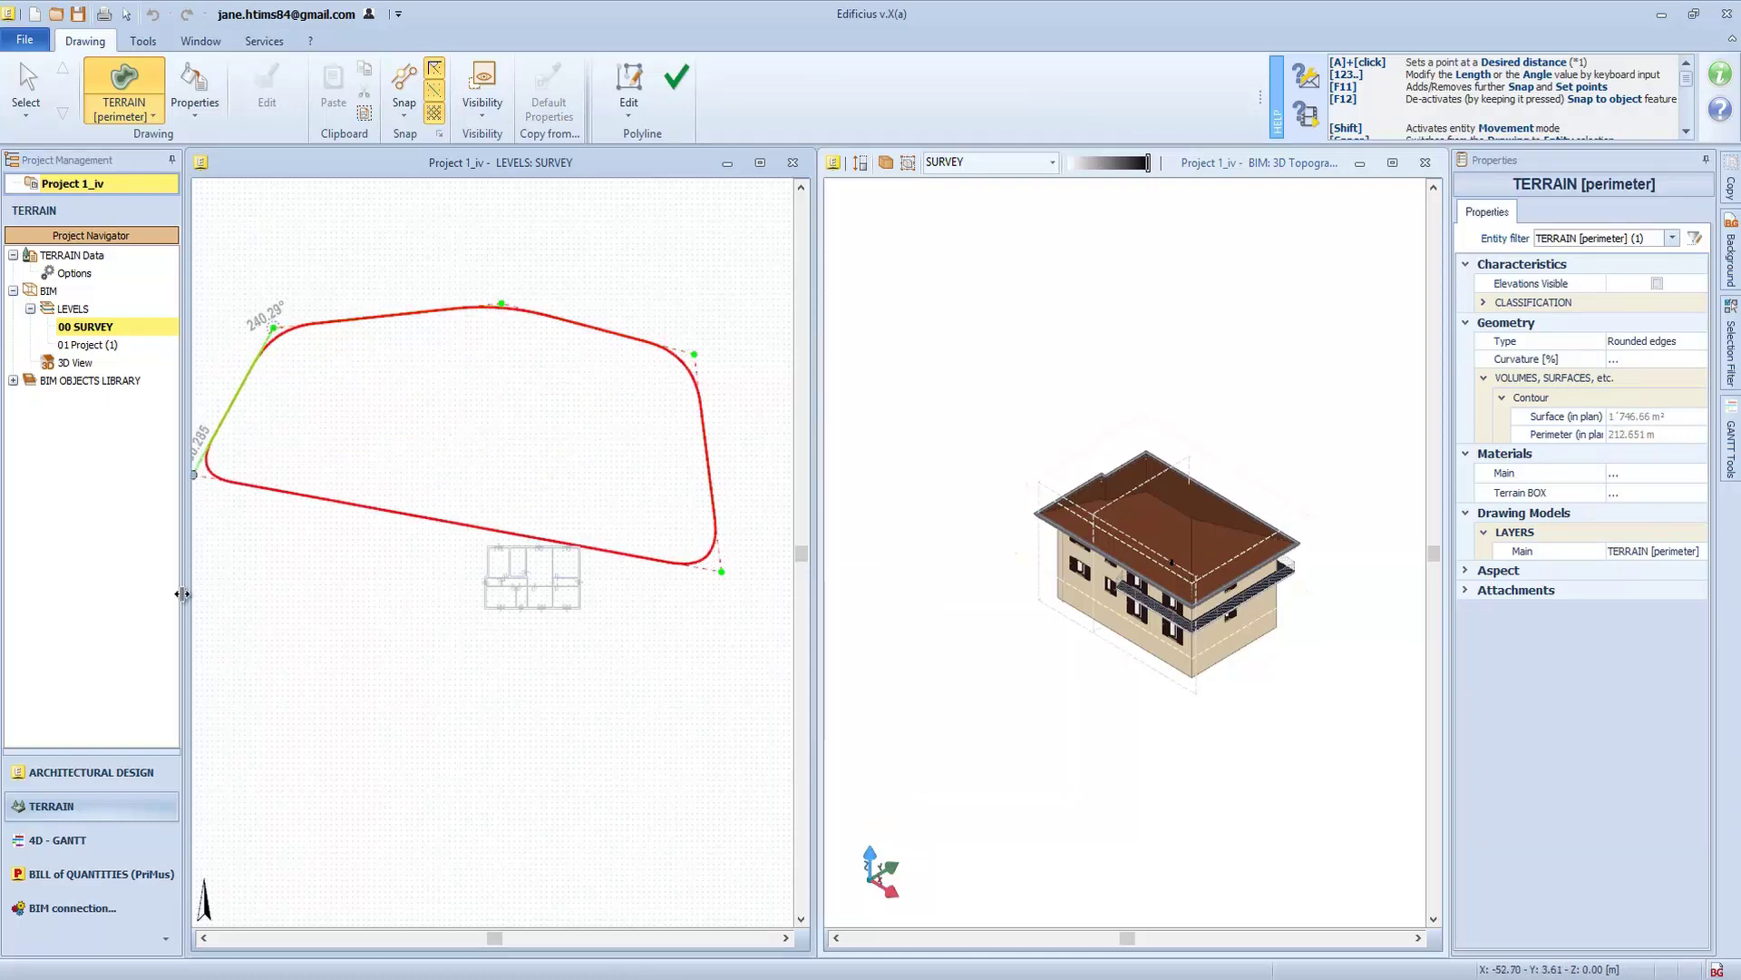
left_click(217, 702)
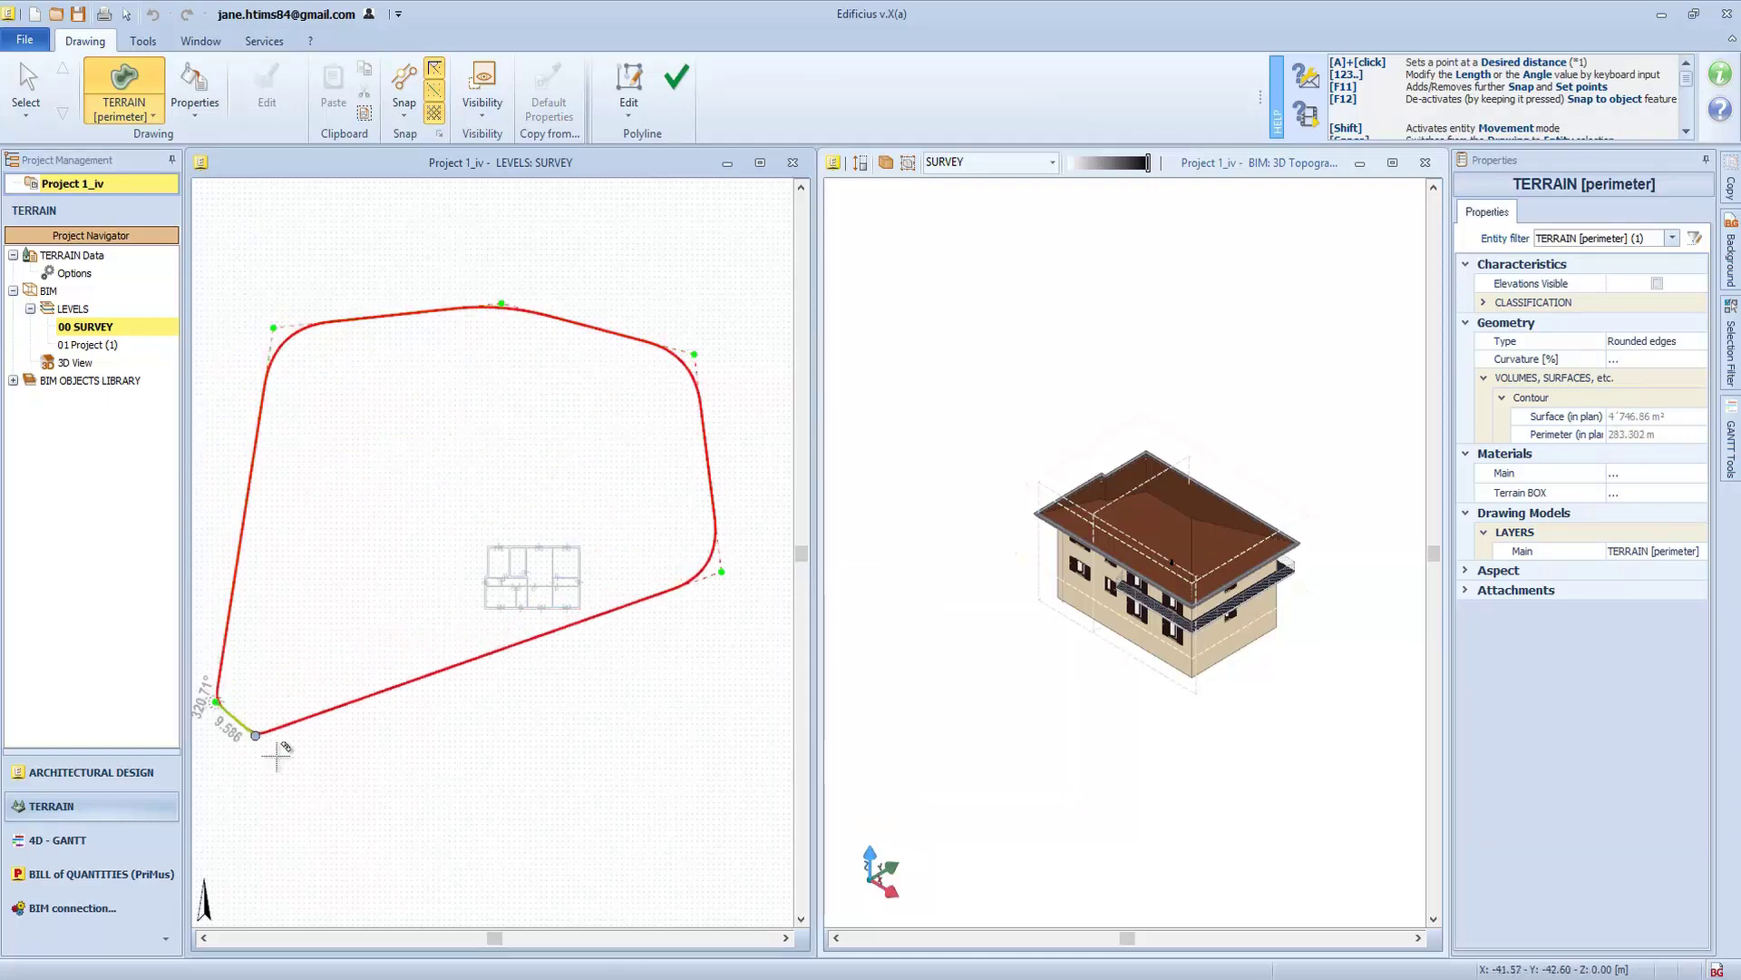
left_click(322, 791)
left_click(501, 878)
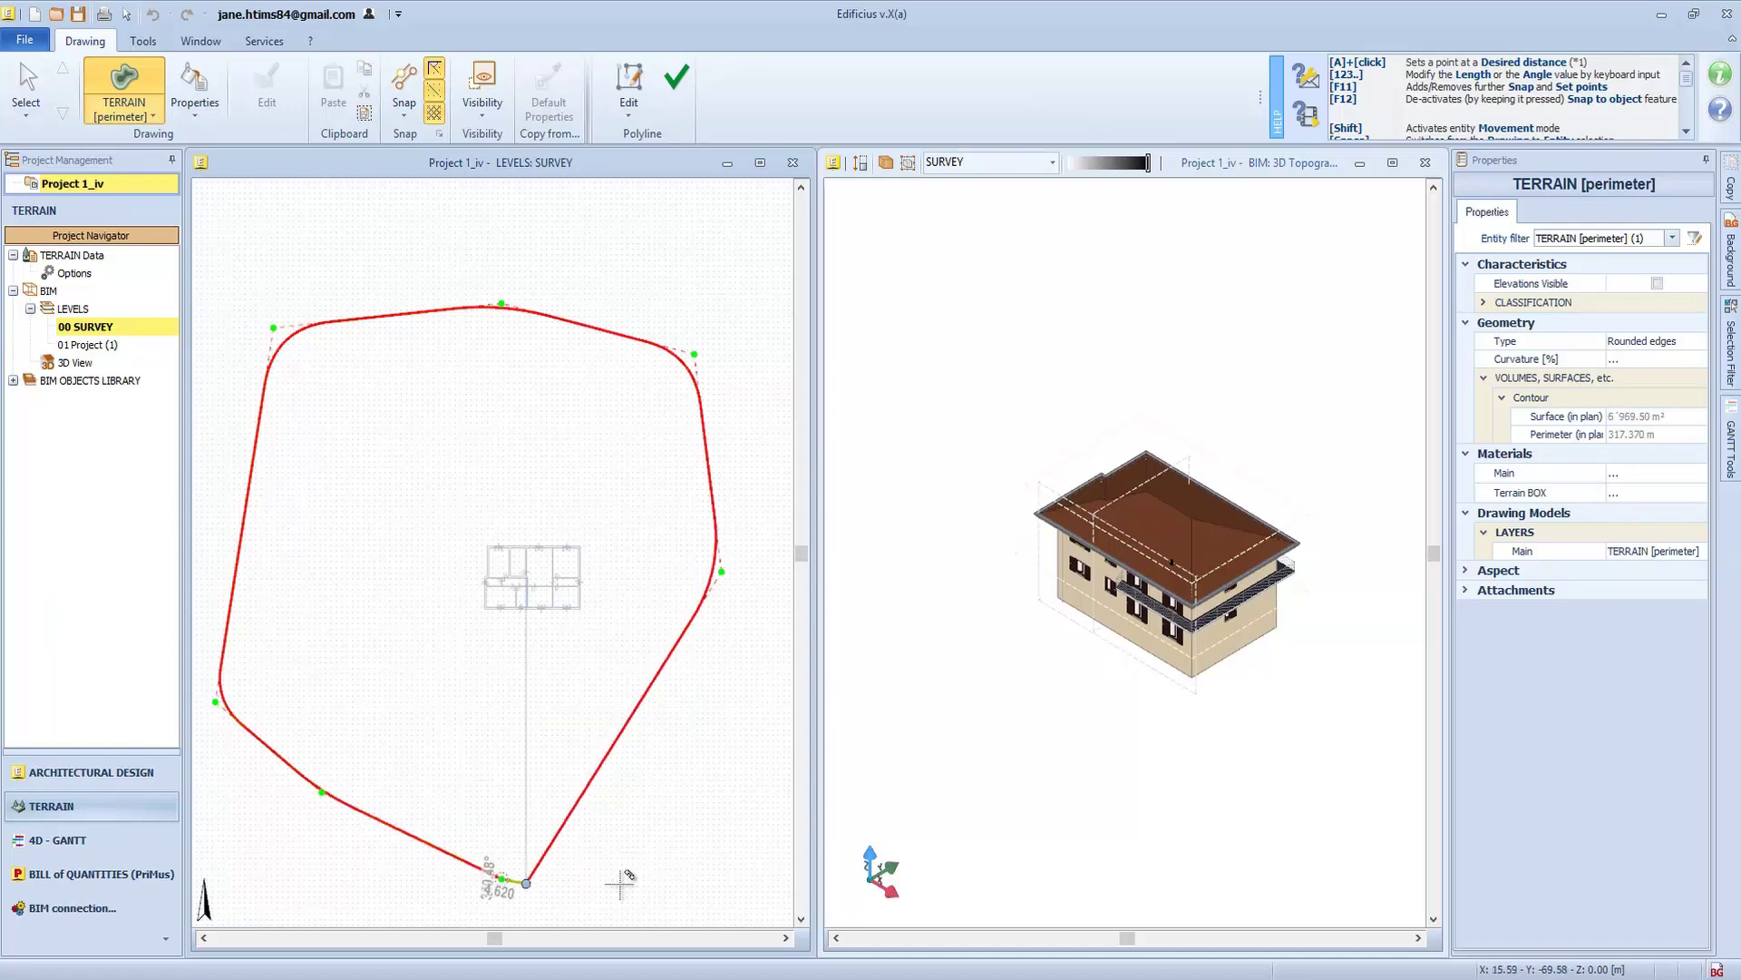
left_click(666, 878)
left_click(721, 807)
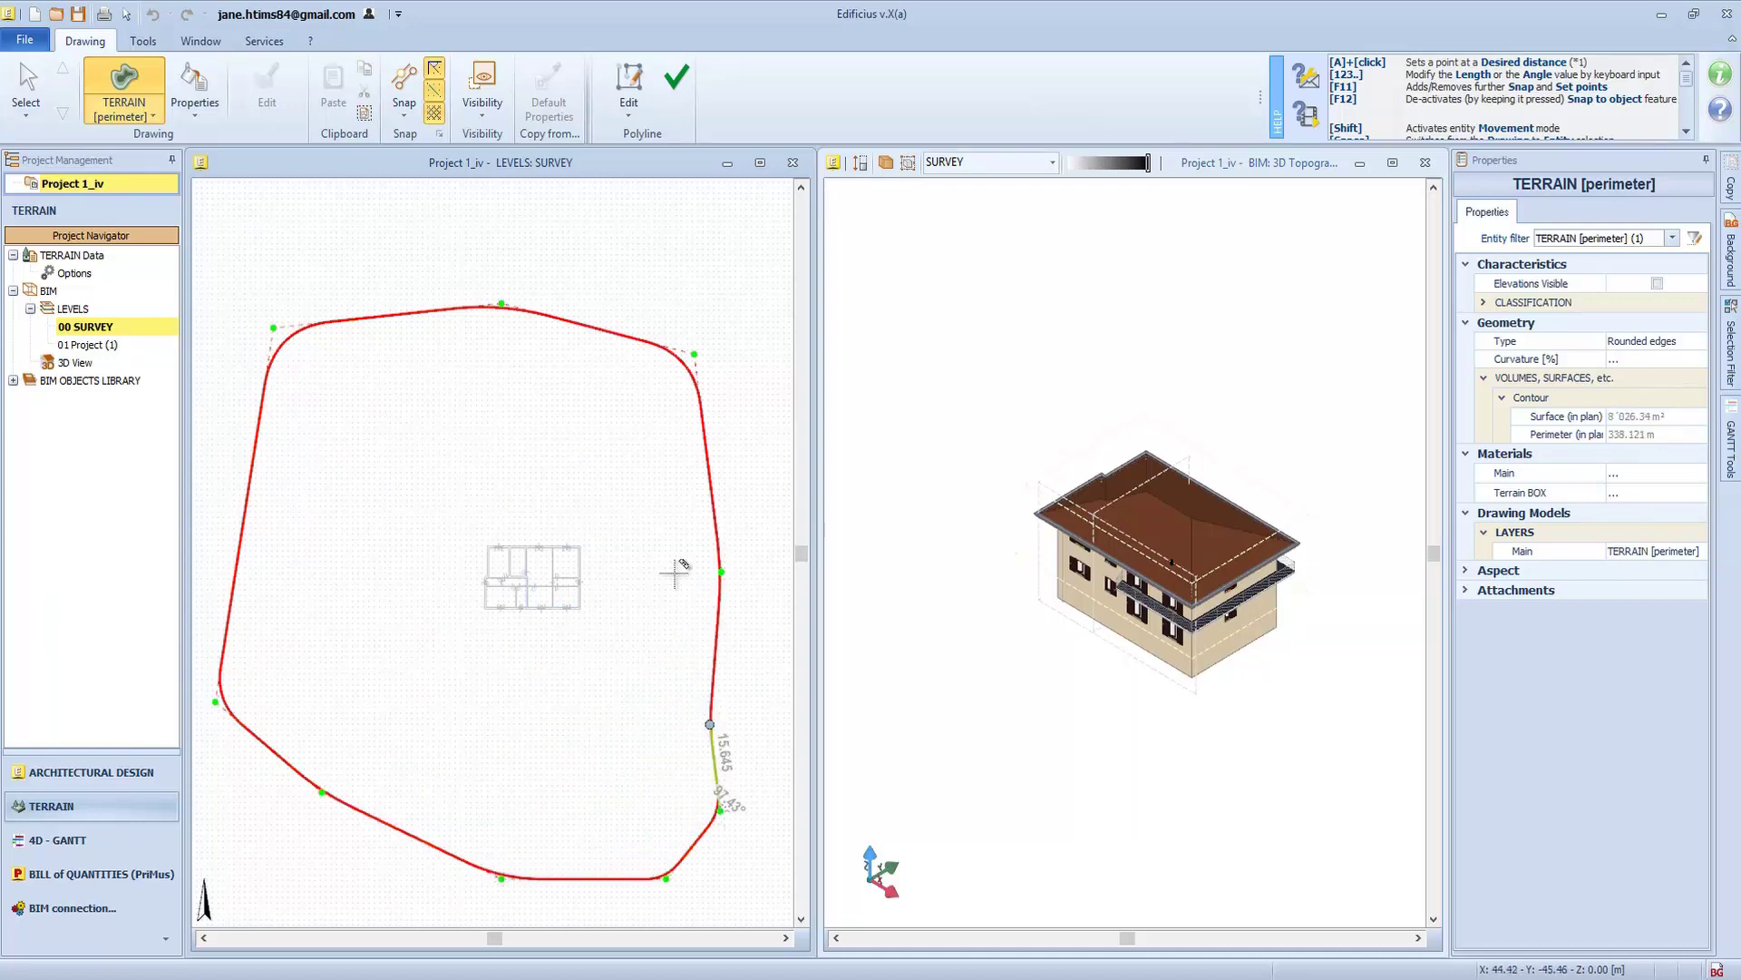
left_click(681, 80)
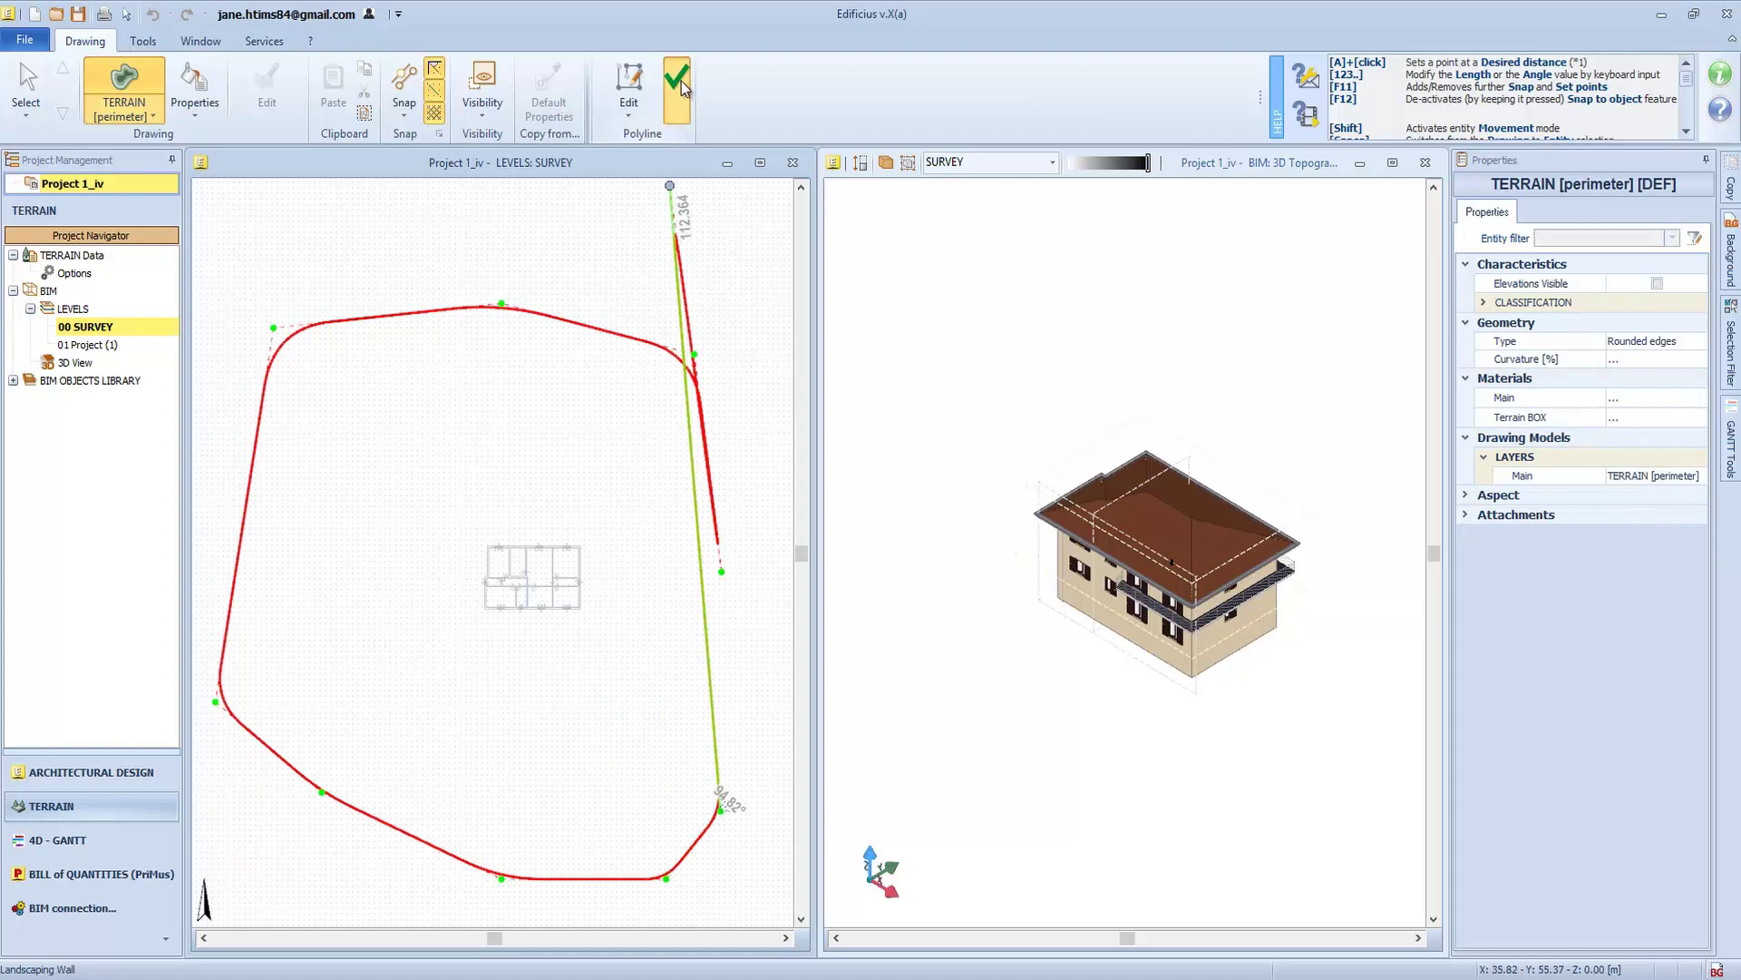
left_click(680, 82)
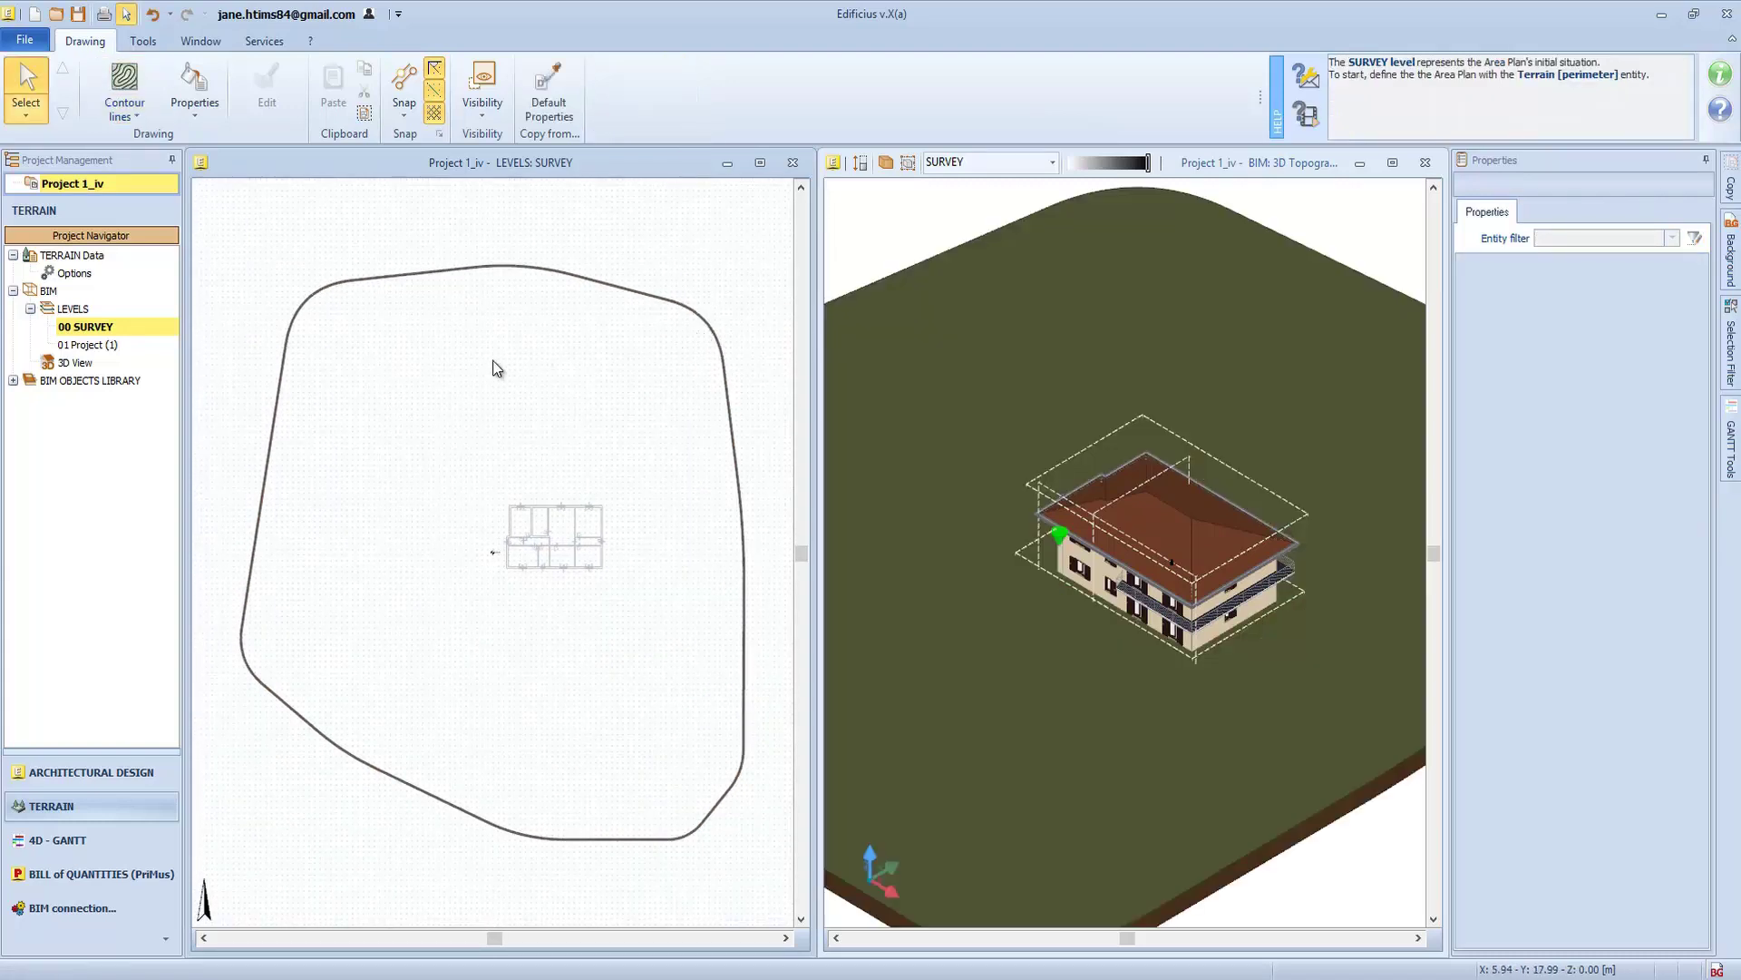
Draw three contour lines across the upper-left part of the survey plan
left_click(124, 80)
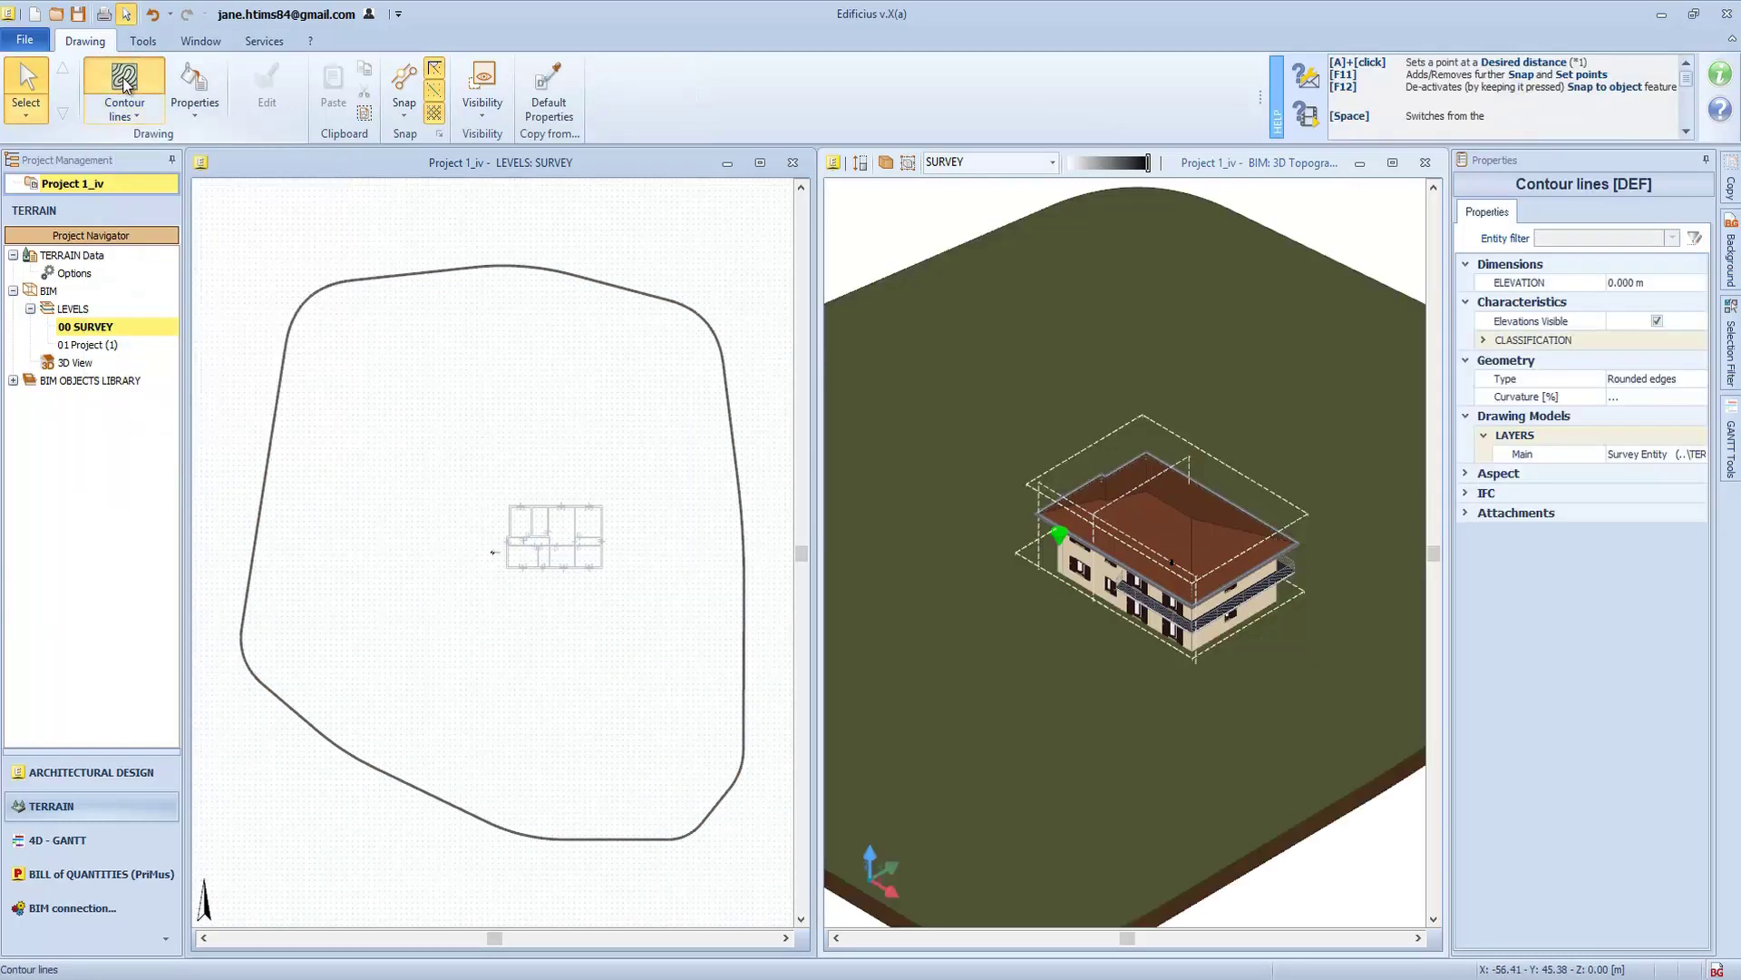
left_click(256, 344)
left_click(335, 319)
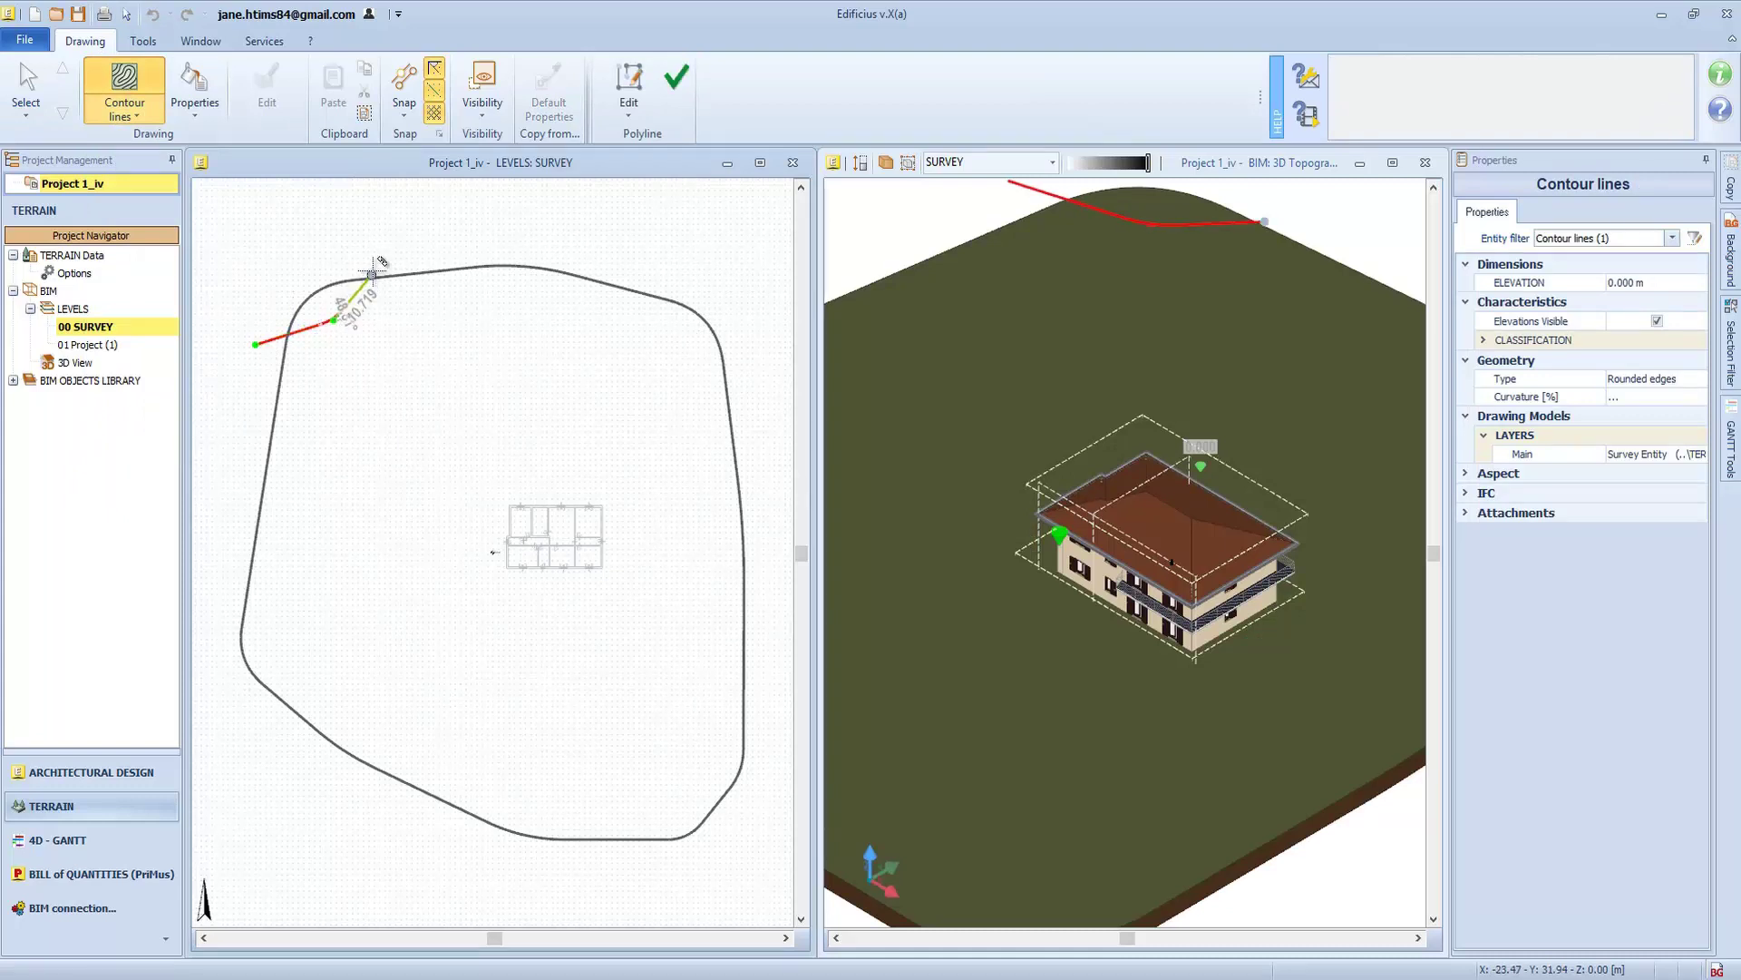
left_click(374, 268)
right_click(388, 234)
left_click(236, 379)
left_click(383, 359)
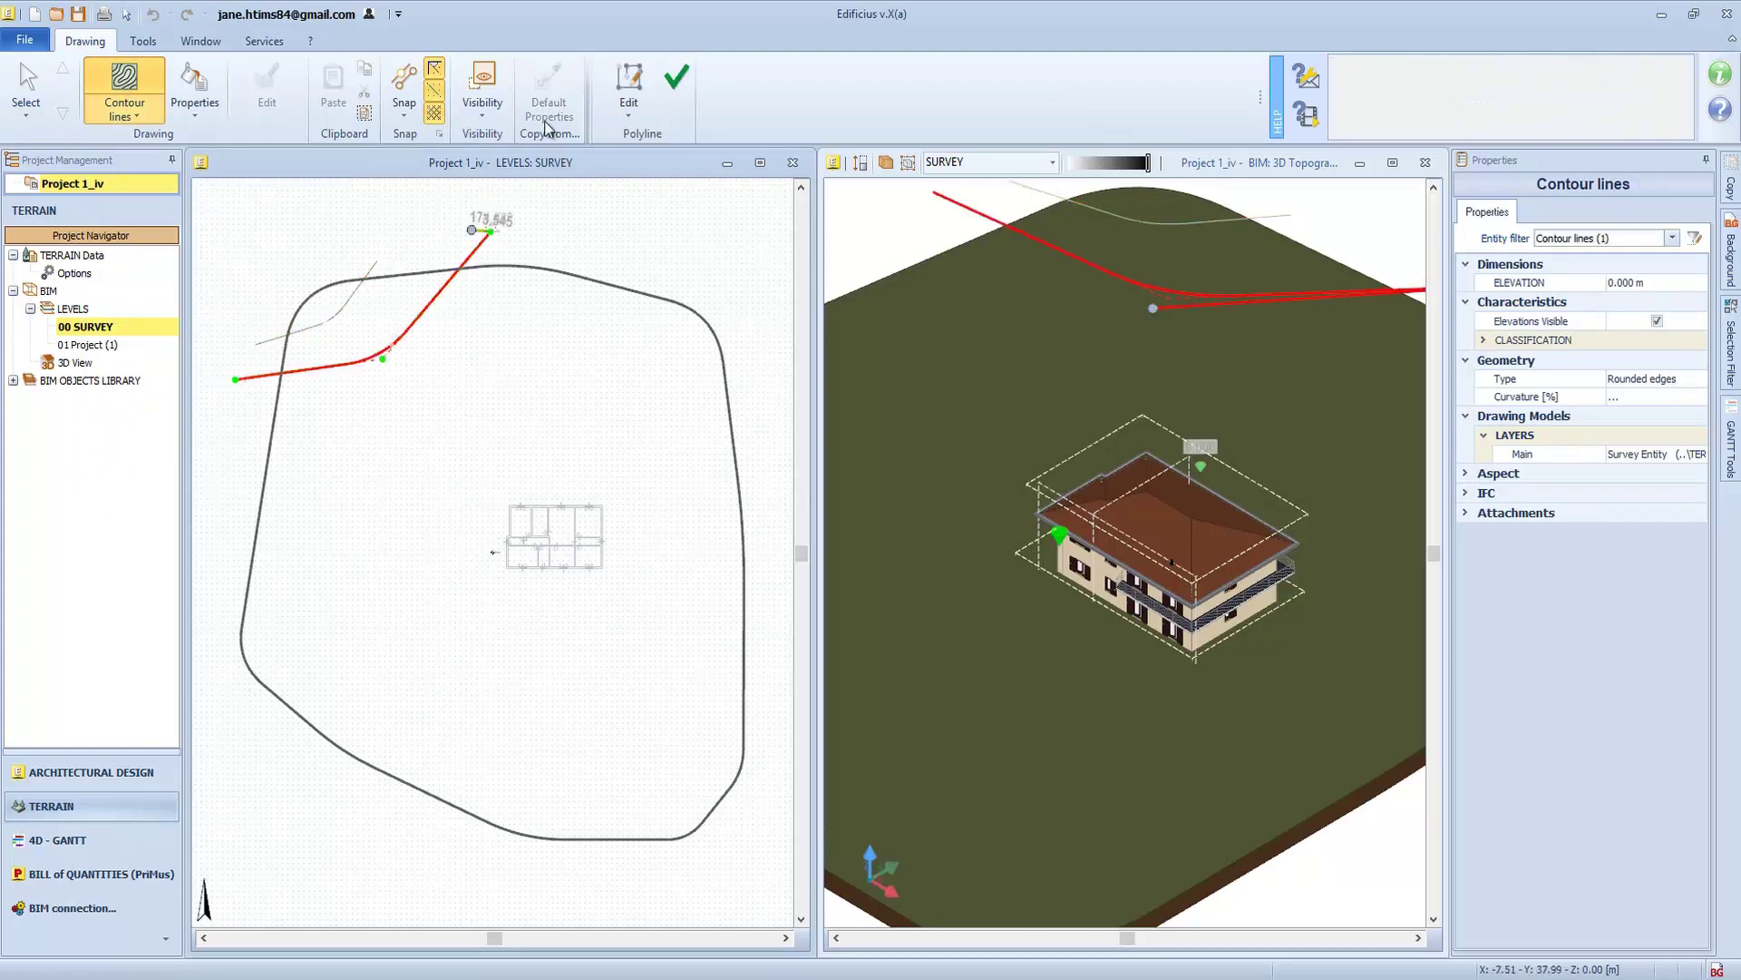
left_click(676, 78)
left_click(210, 474)
left_click(396, 397)
left_click(560, 274)
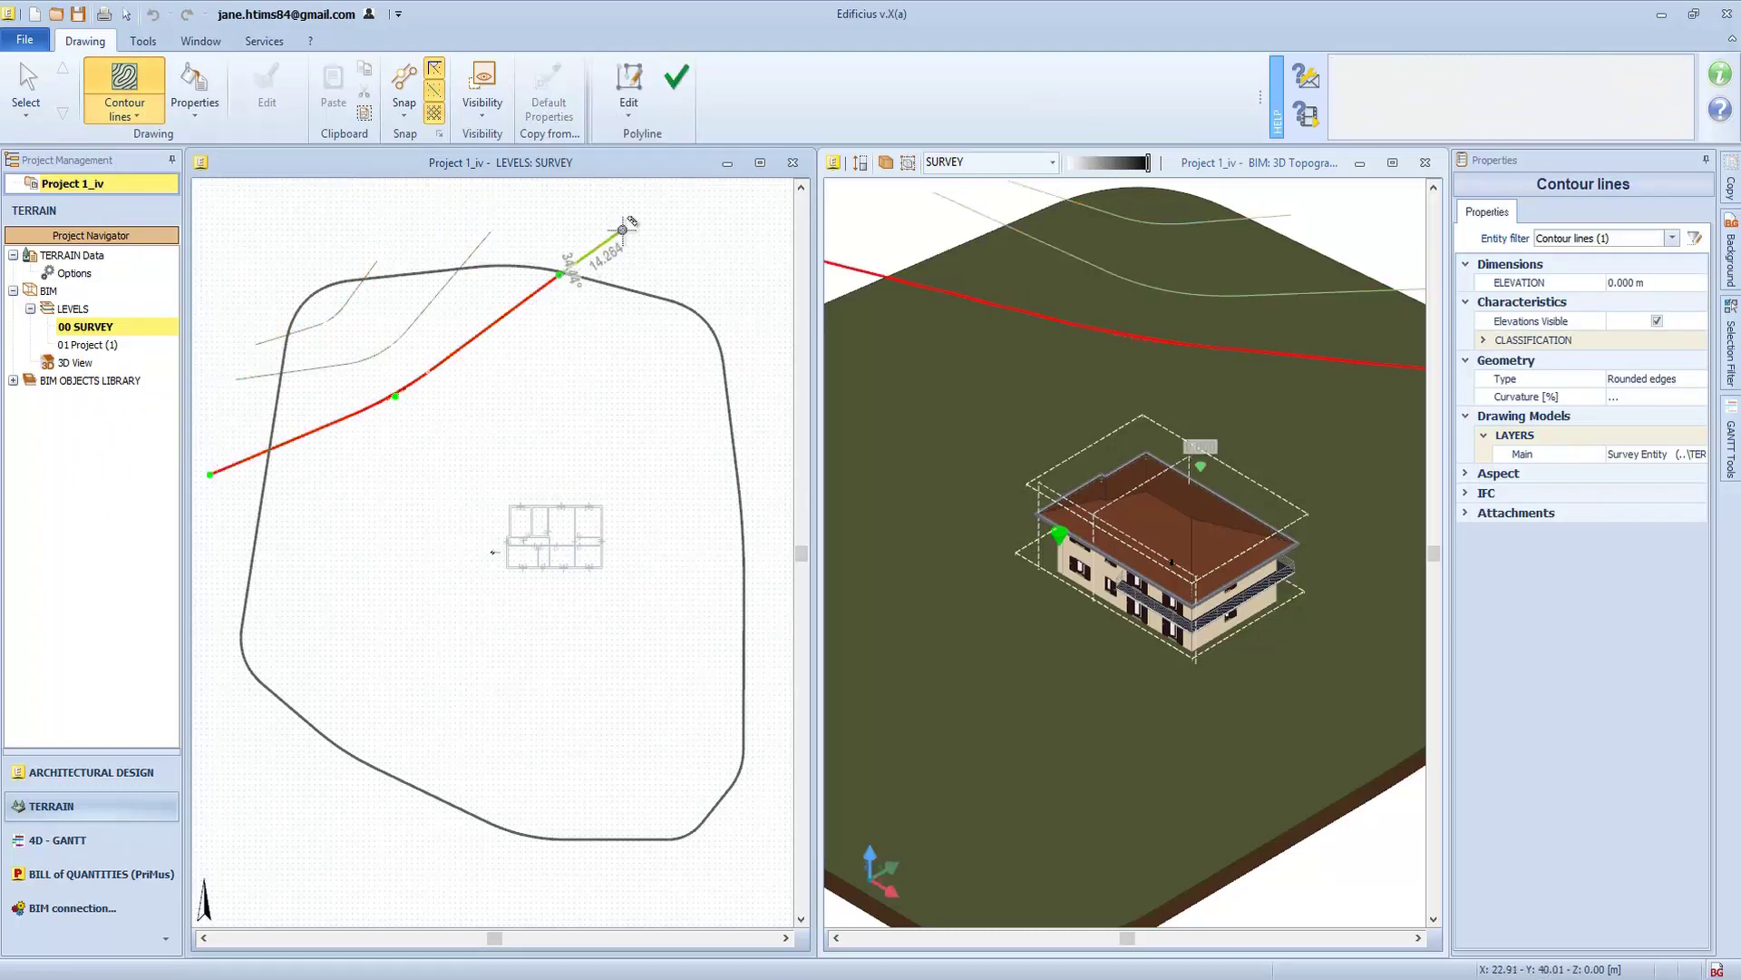
left_click(622, 229)
right_click(623, 230)
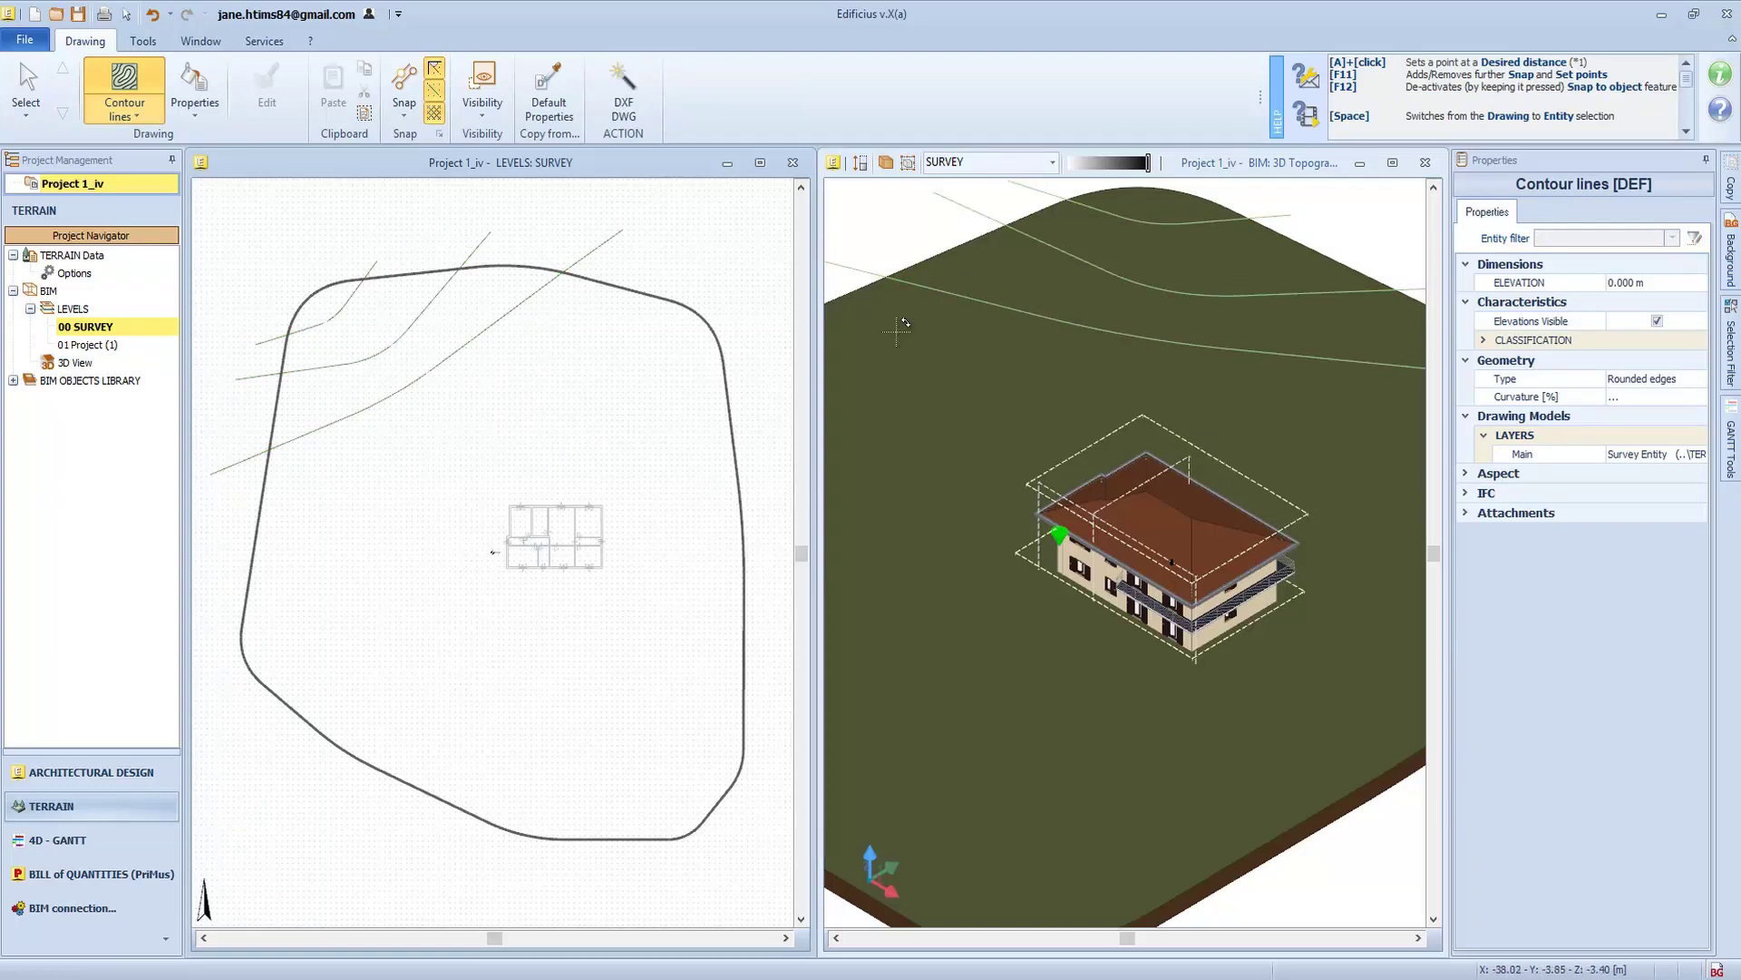
Select a contour line and try elevations 10, 0 and 11 m, undoing back to 0 m
key("Escape")
left_click(481, 245)
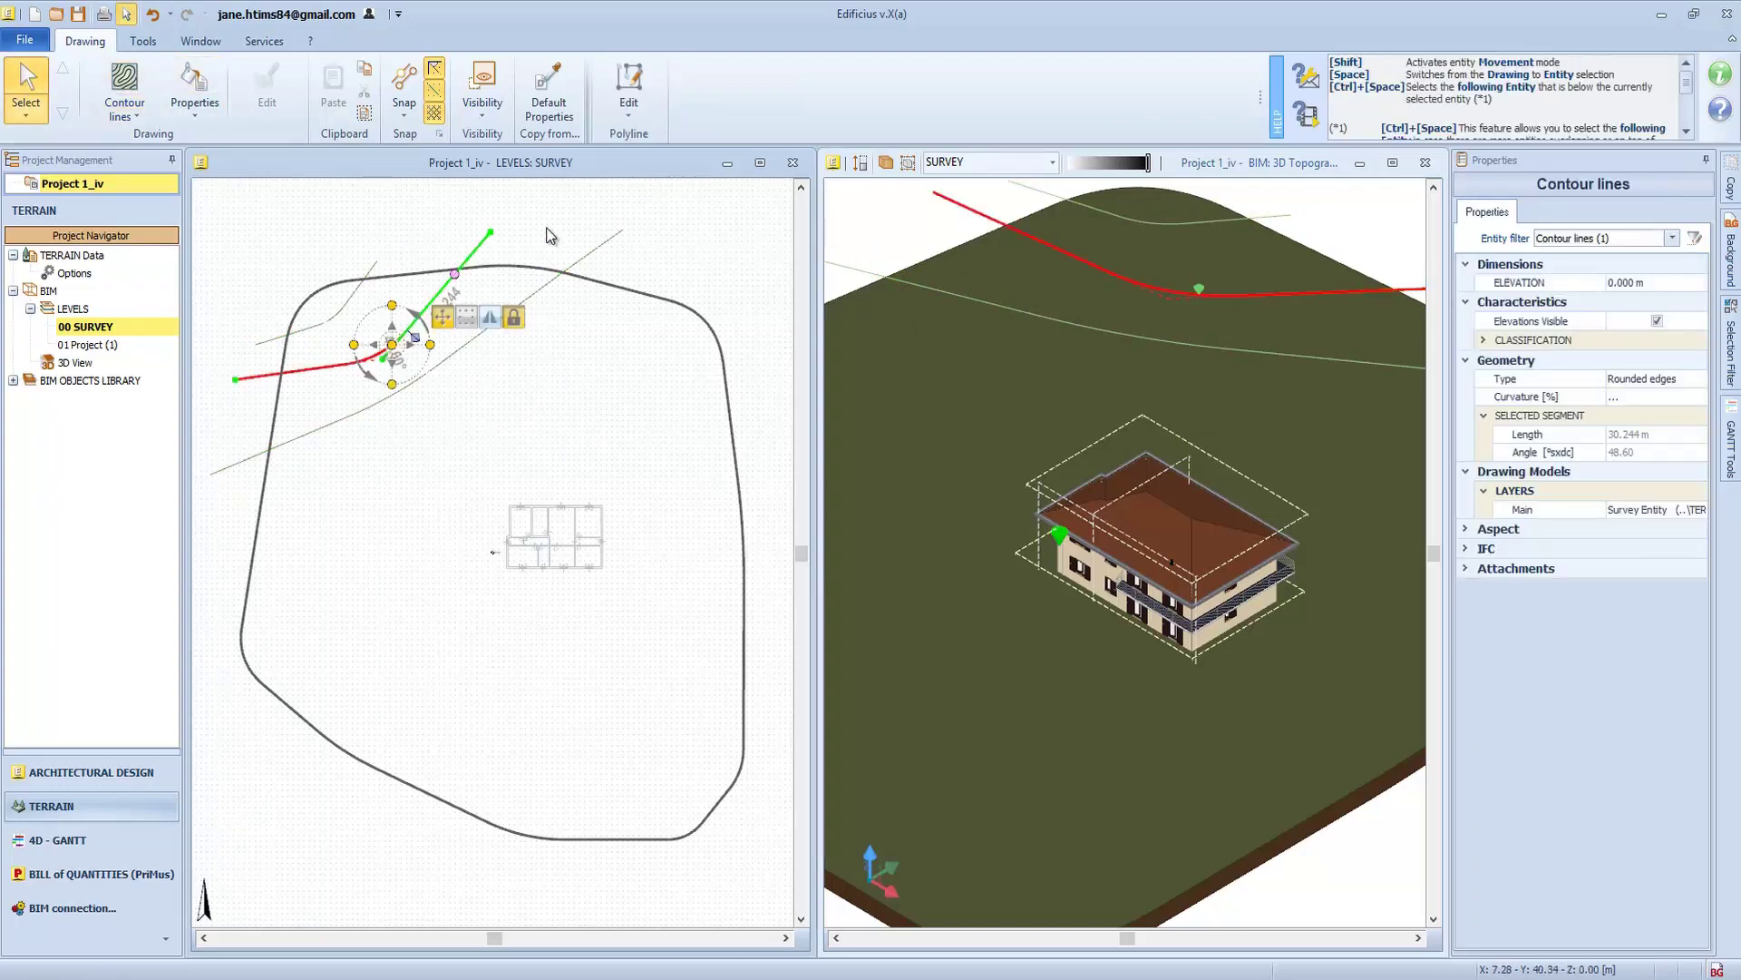
left_click(1656, 283)
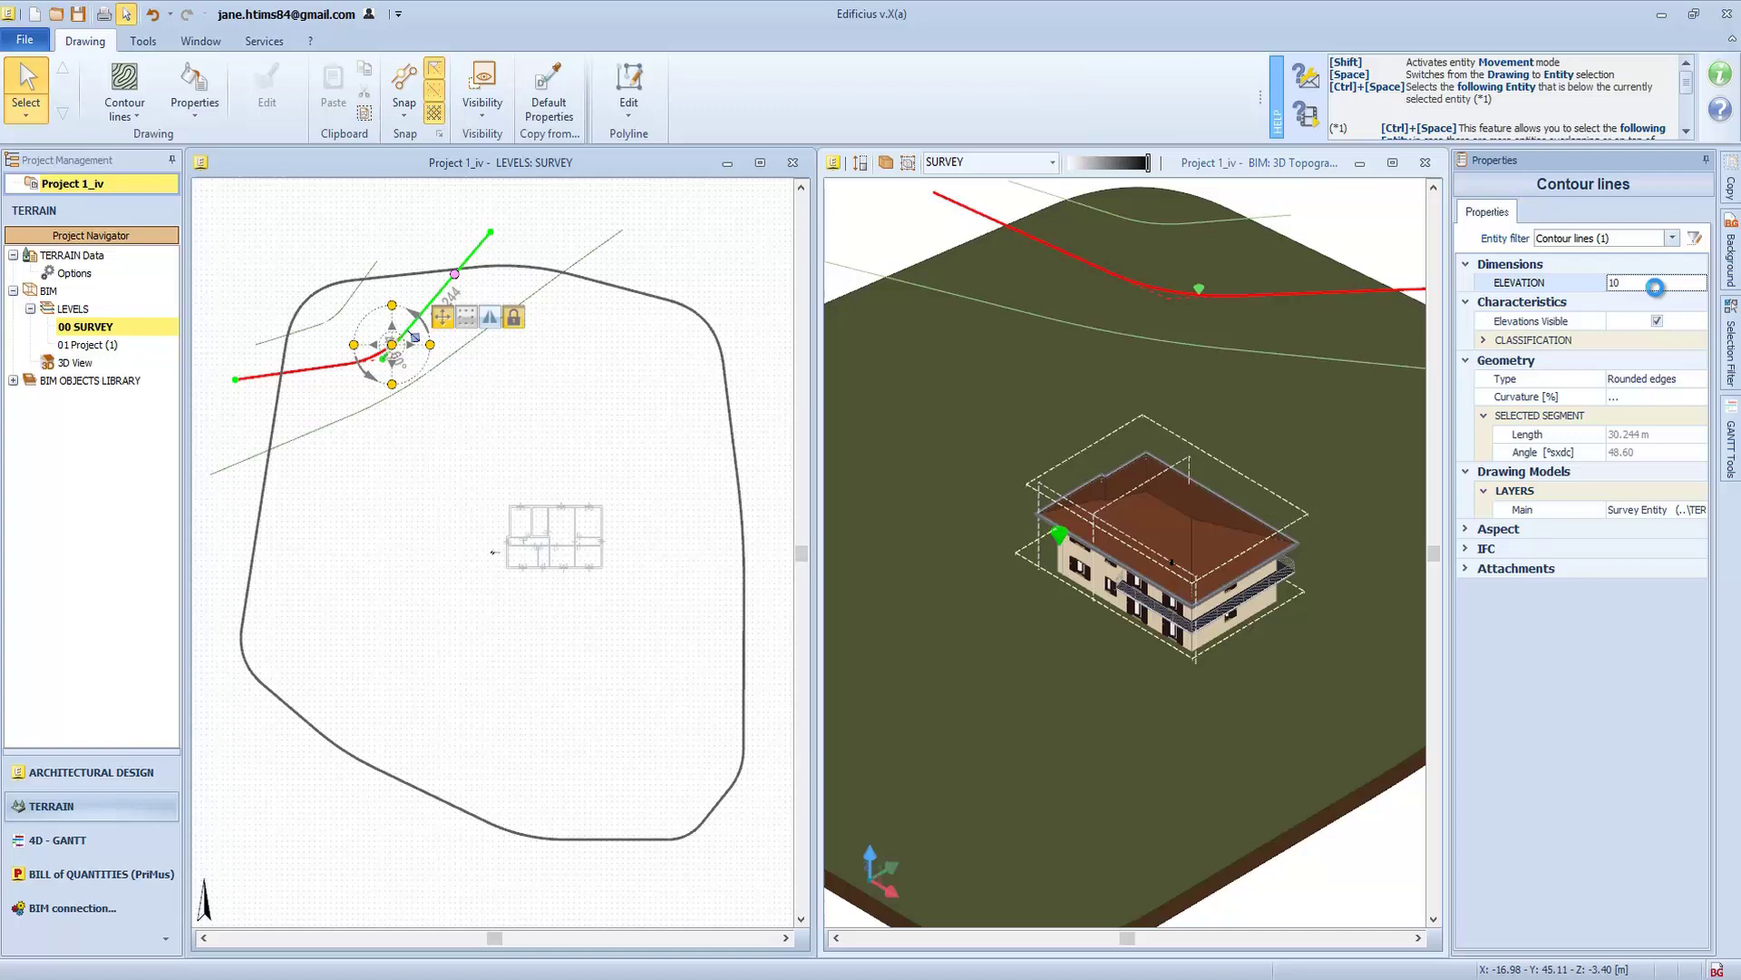
key("Return")
type("000")
key("Return")
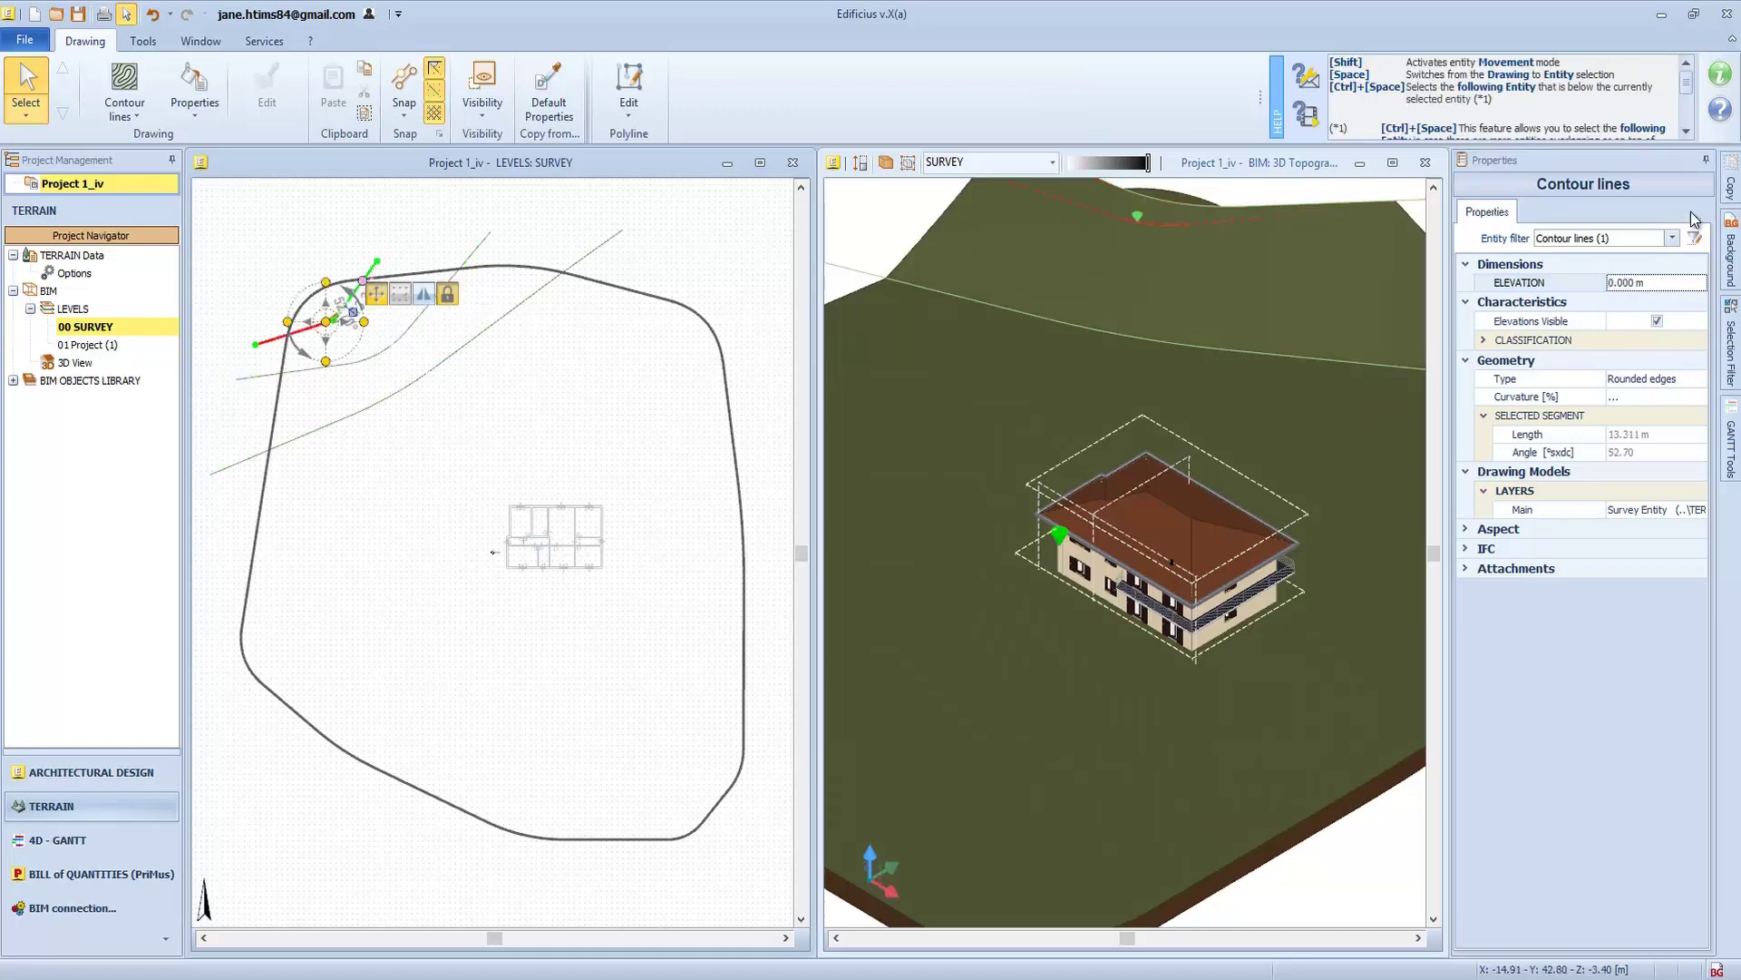
type("11")
key("Return")
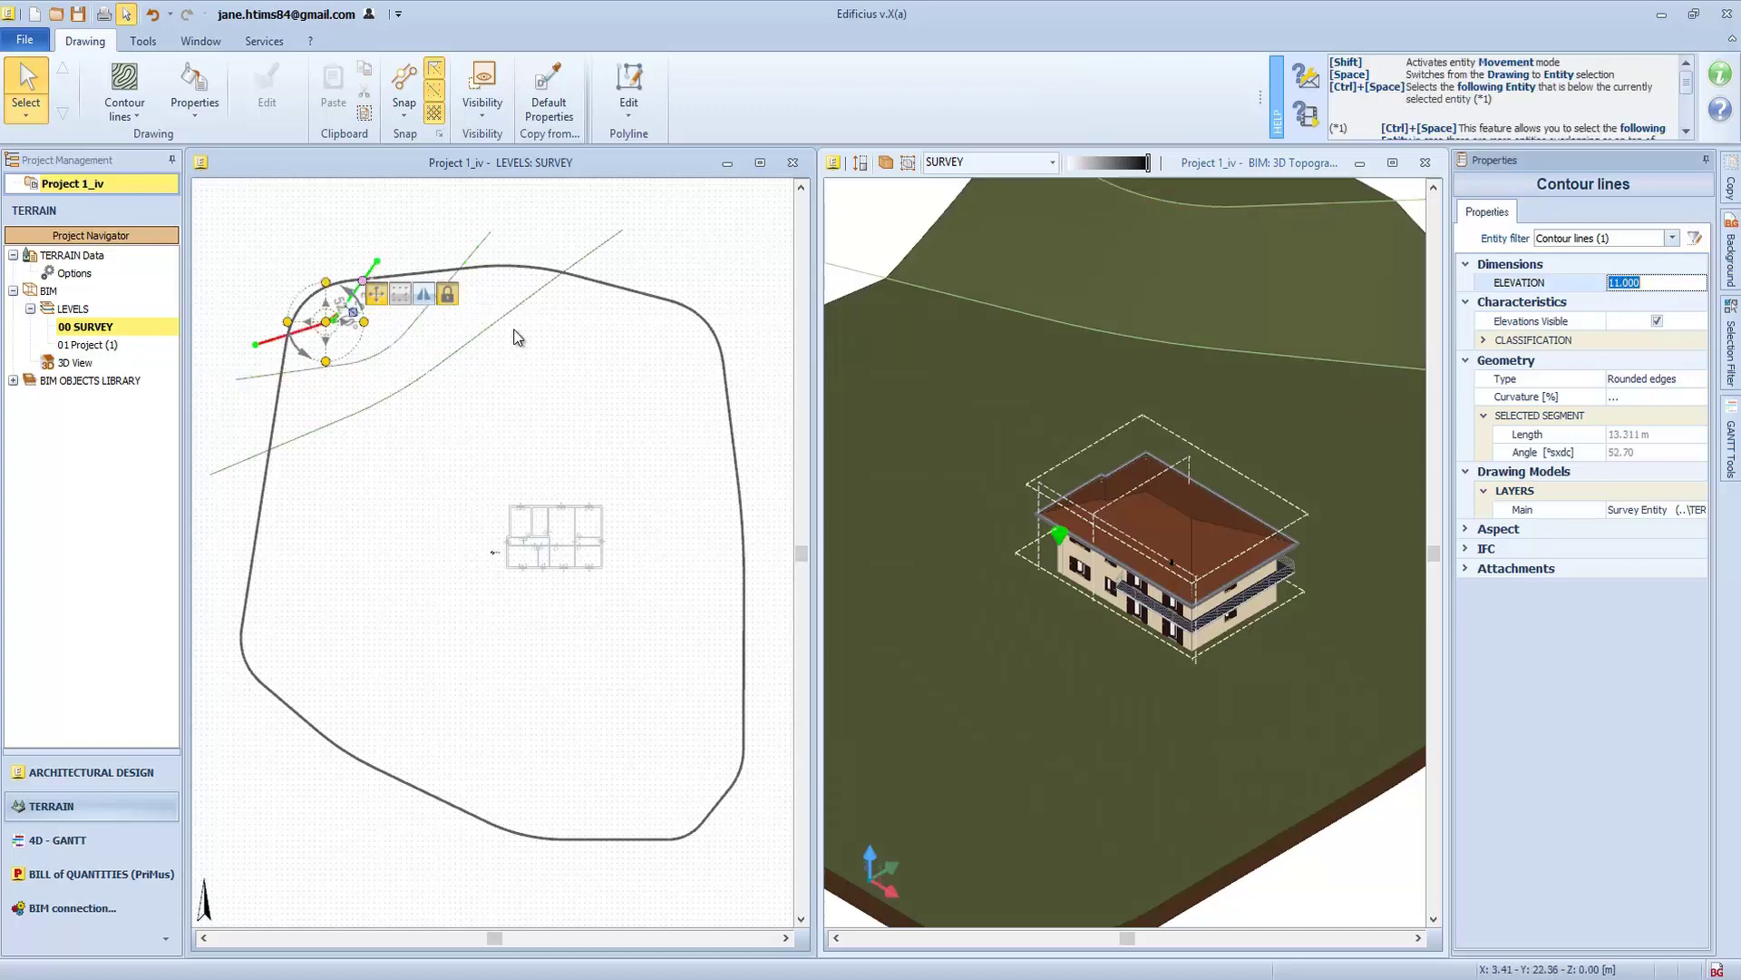
key("ctrl+z")
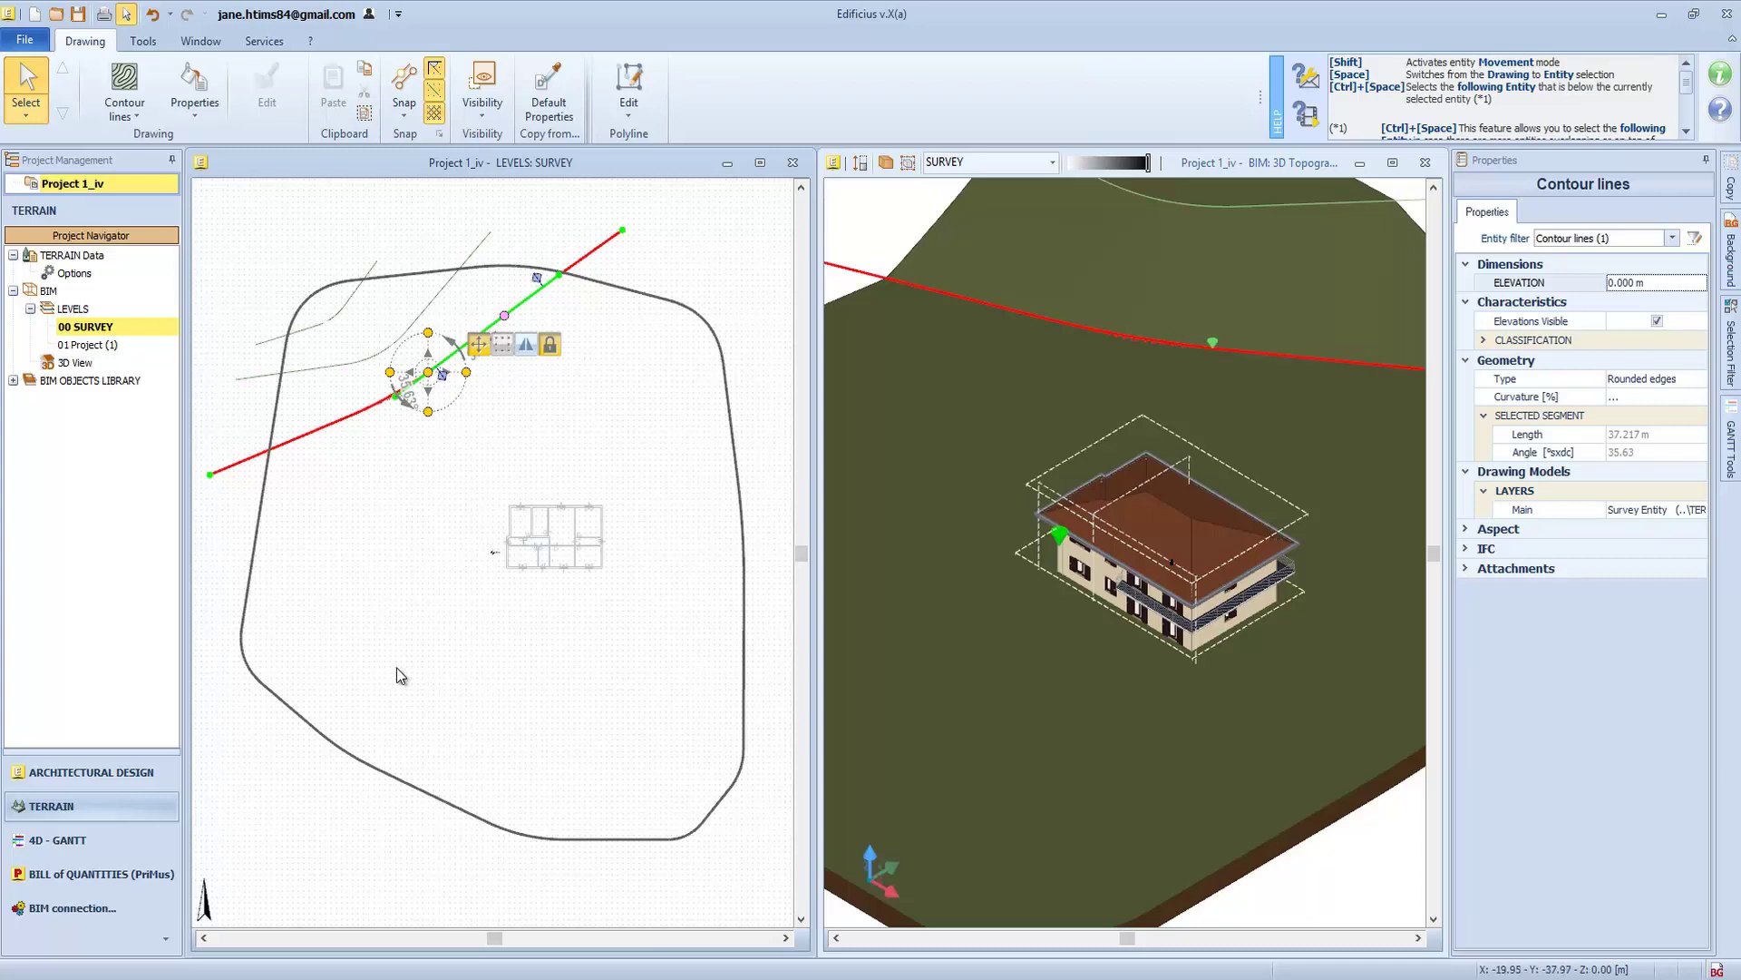
left_click(1640, 283)
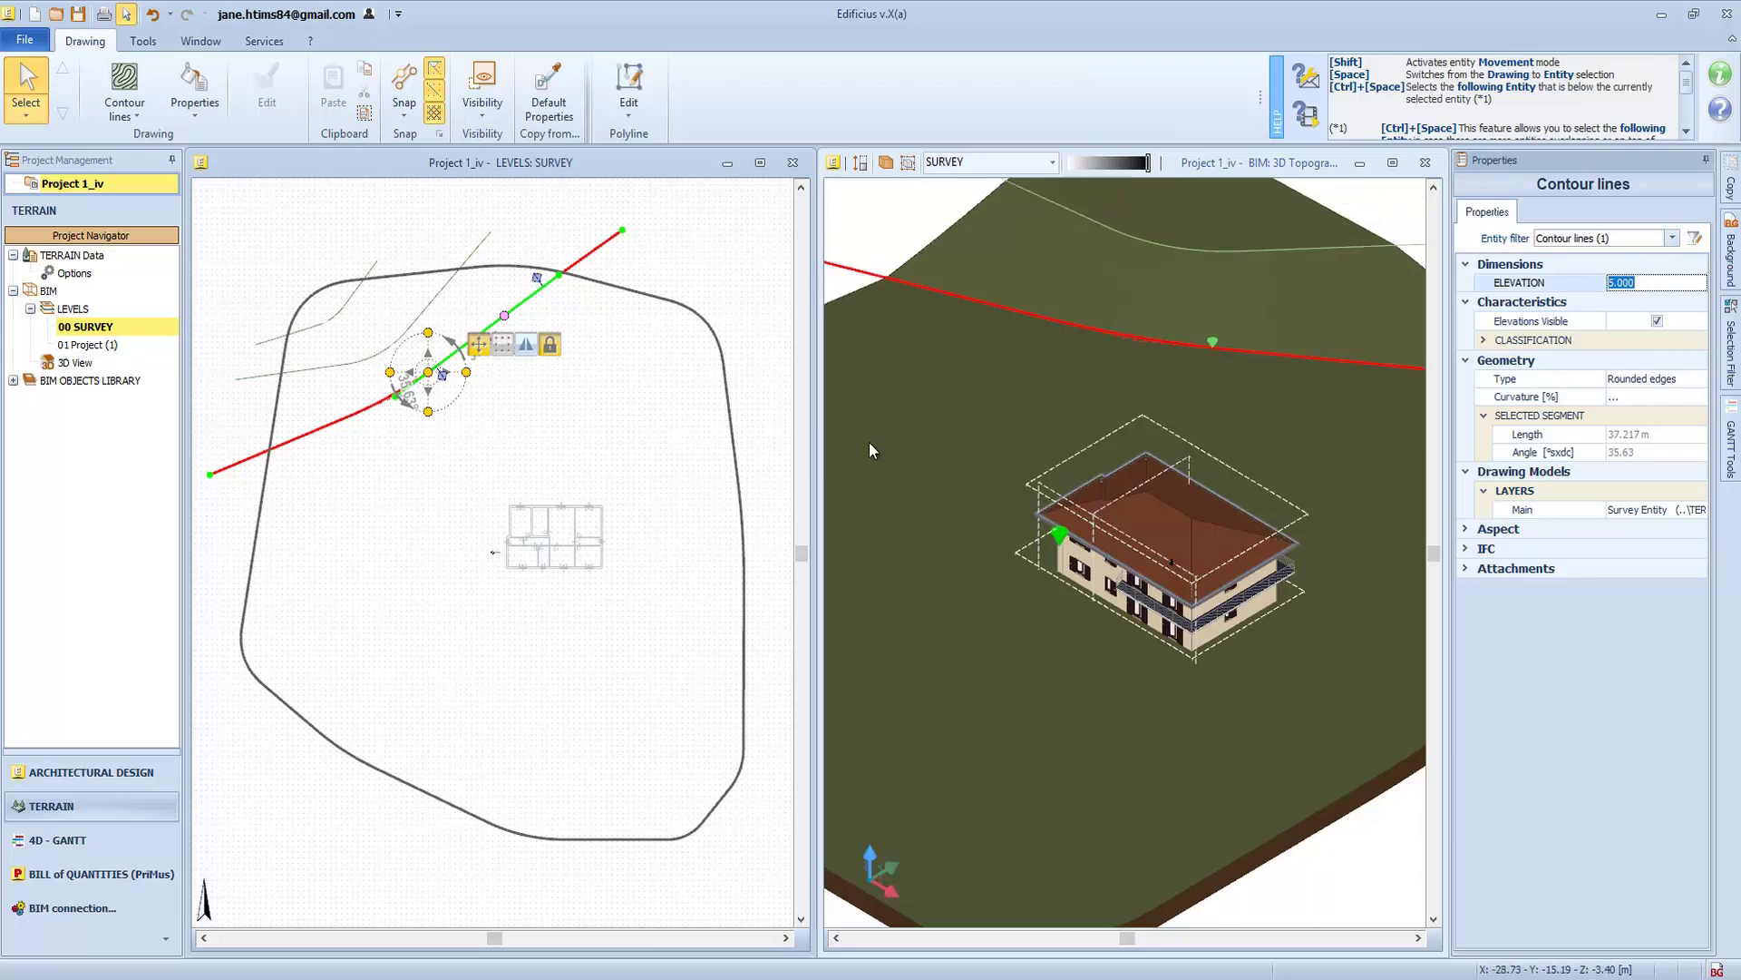
left_click(125, 82)
Draw a closed triangular topographic contour plan west of the house
left_click(124, 110)
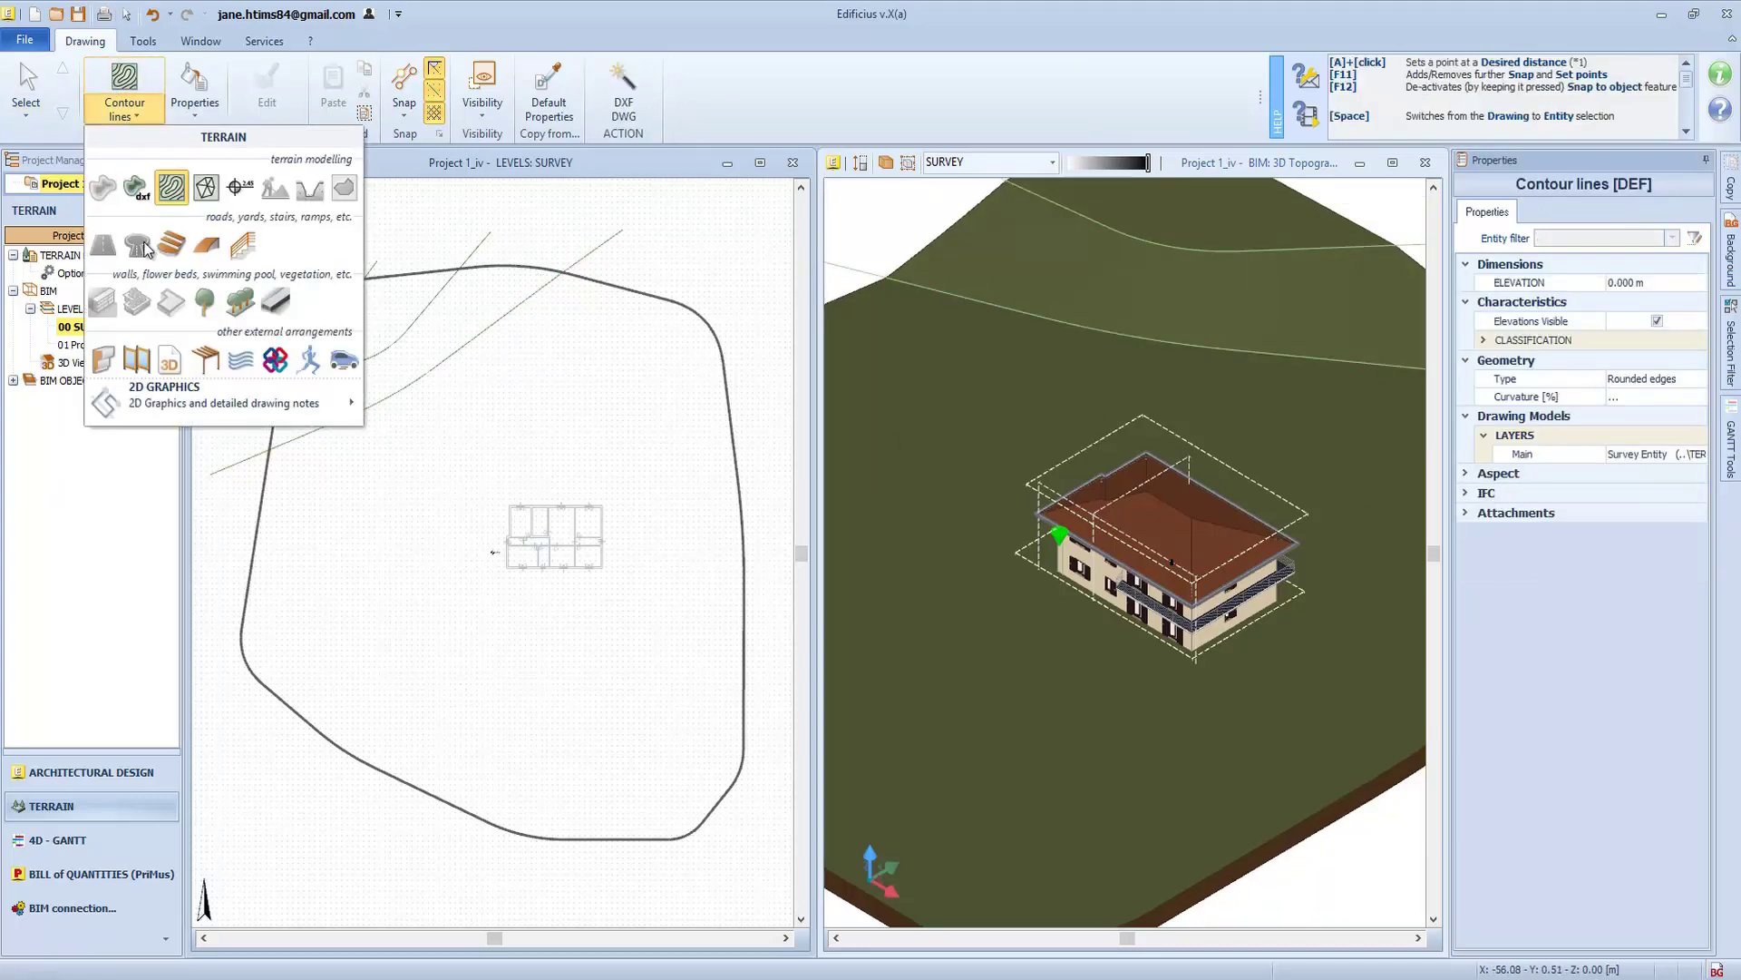
left_click(205, 189)
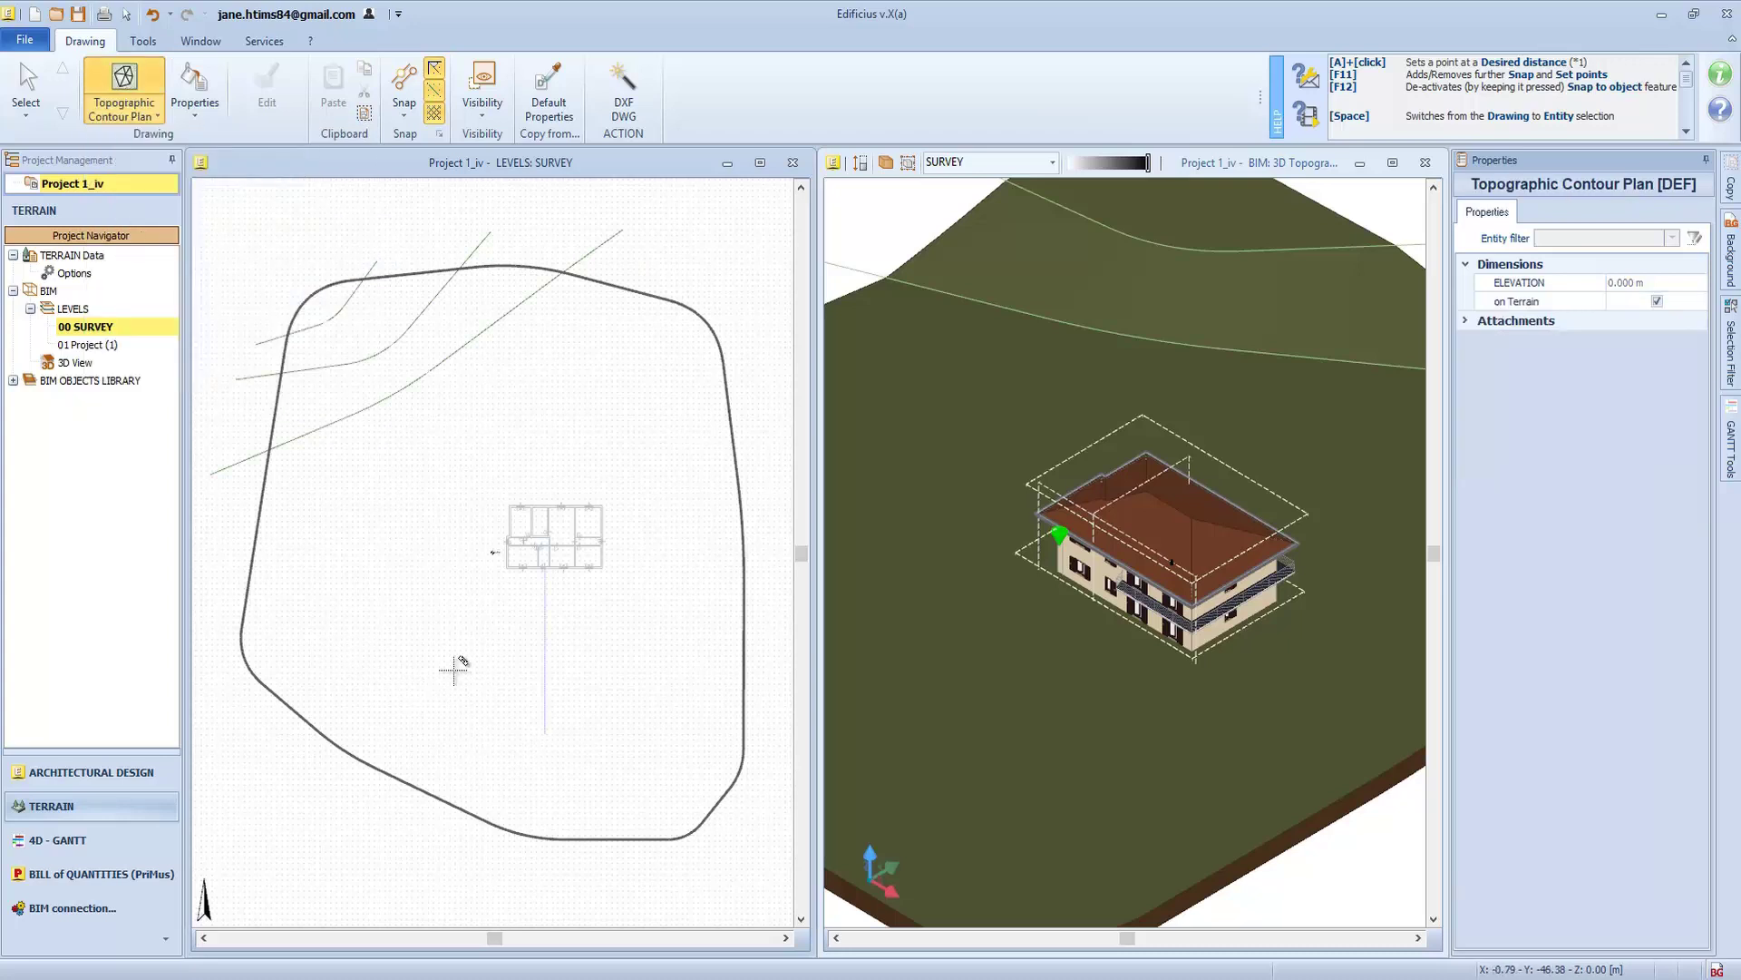
left_click(311, 468)
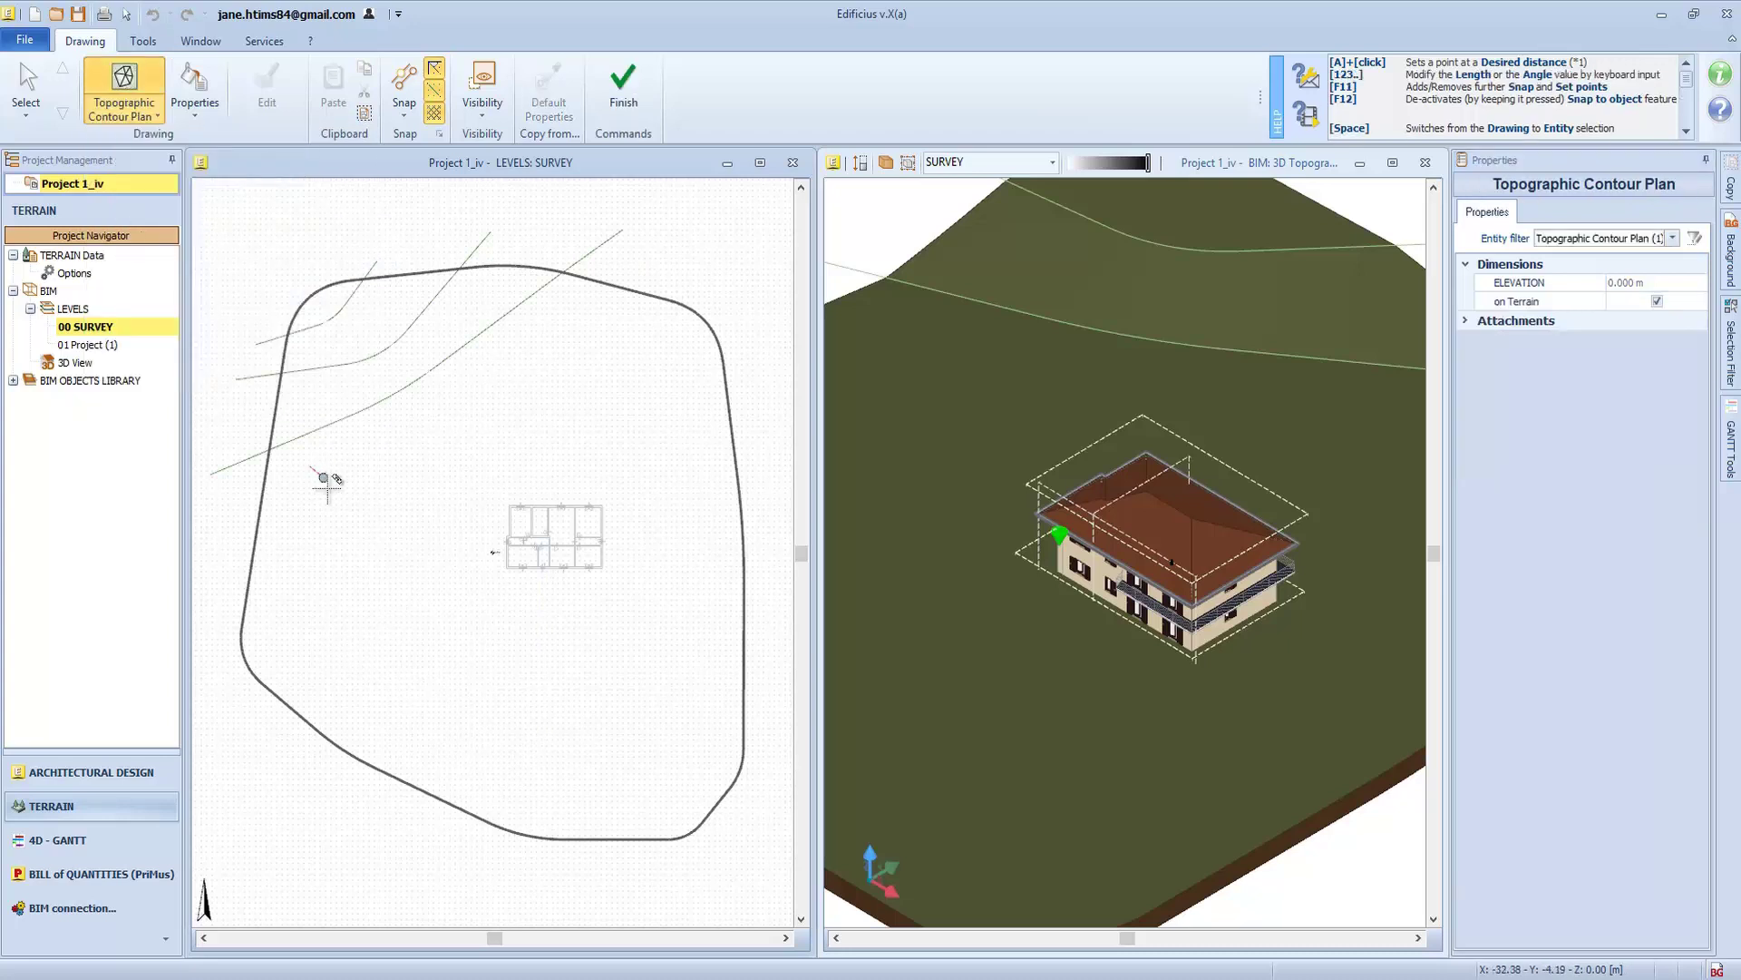
left_click(393, 569)
left_click(274, 655)
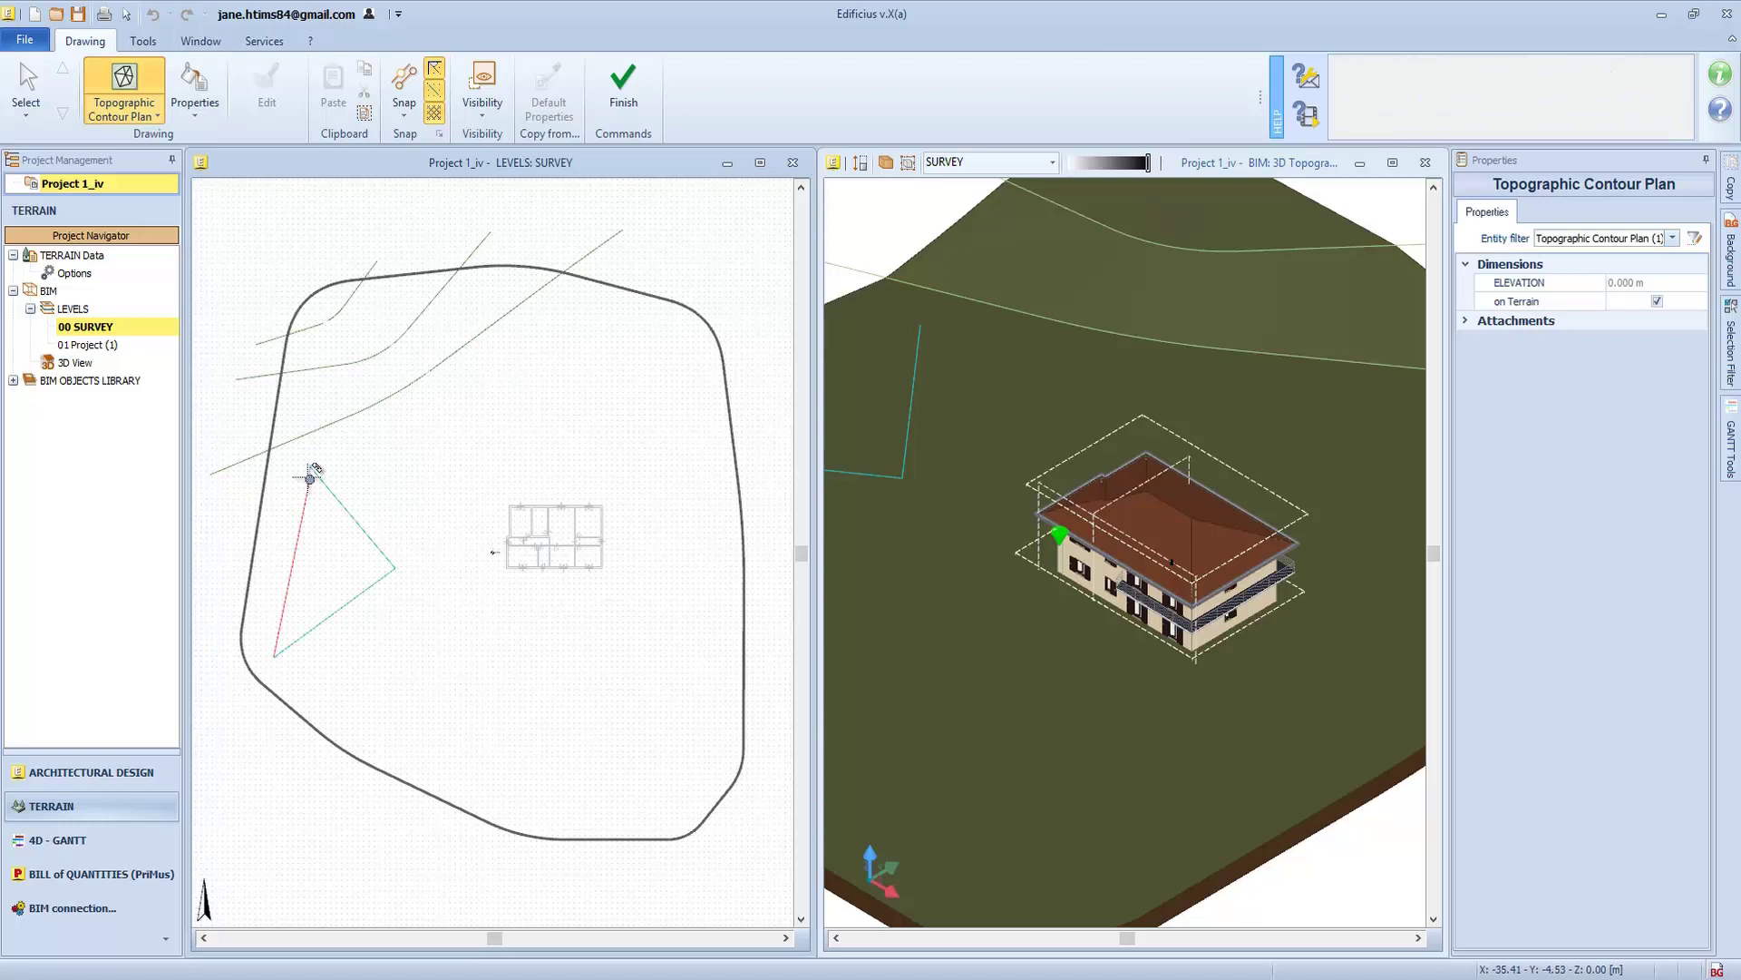
left_click(311, 466)
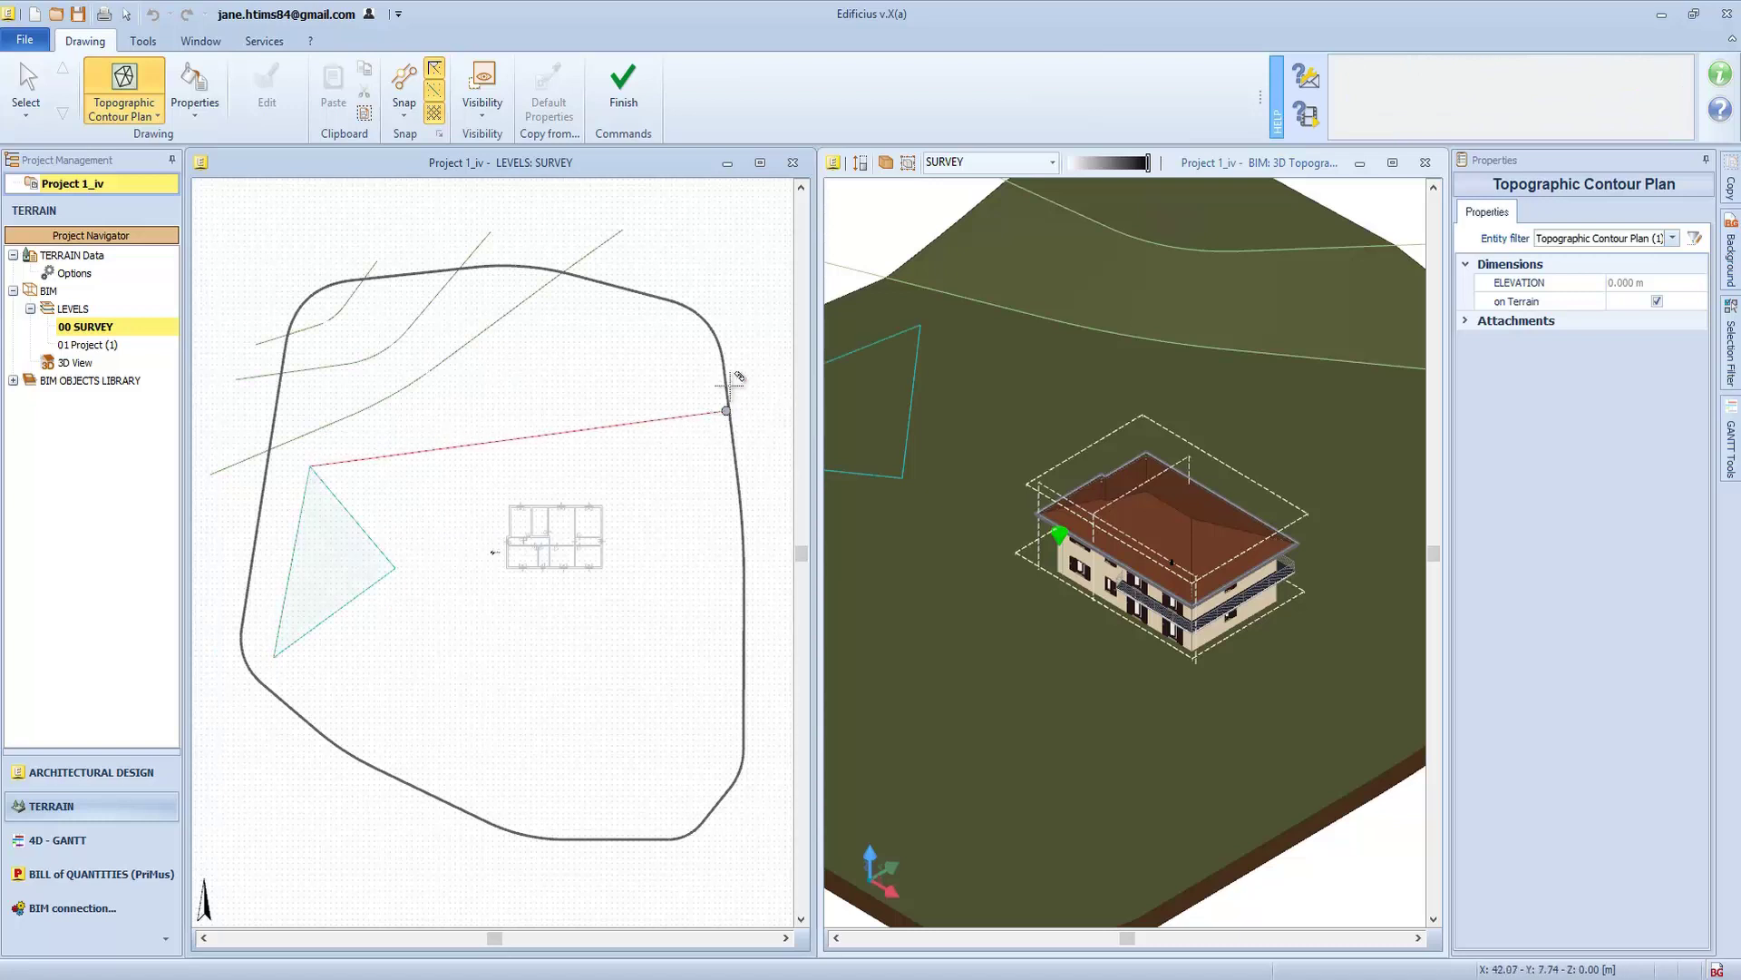
left_click(624, 83)
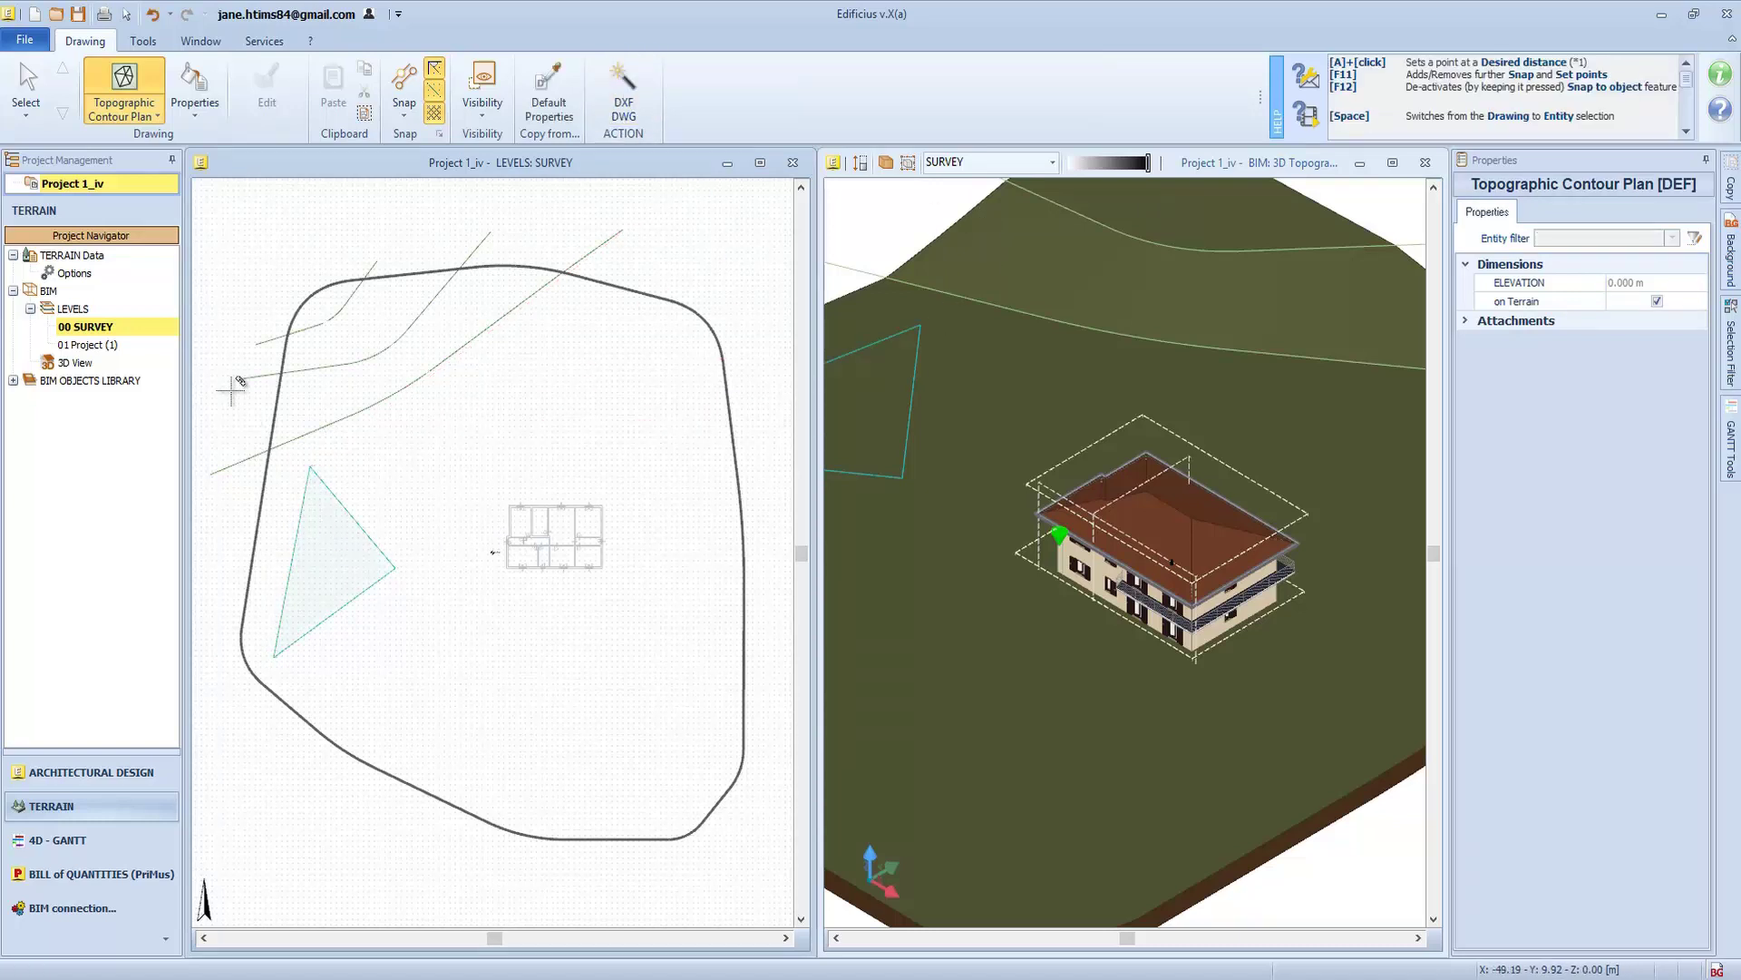
Move the triangle's vertices in 3D to heights of 5.777 m and 3.367 m
left_click(27, 86)
left_click(313, 494)
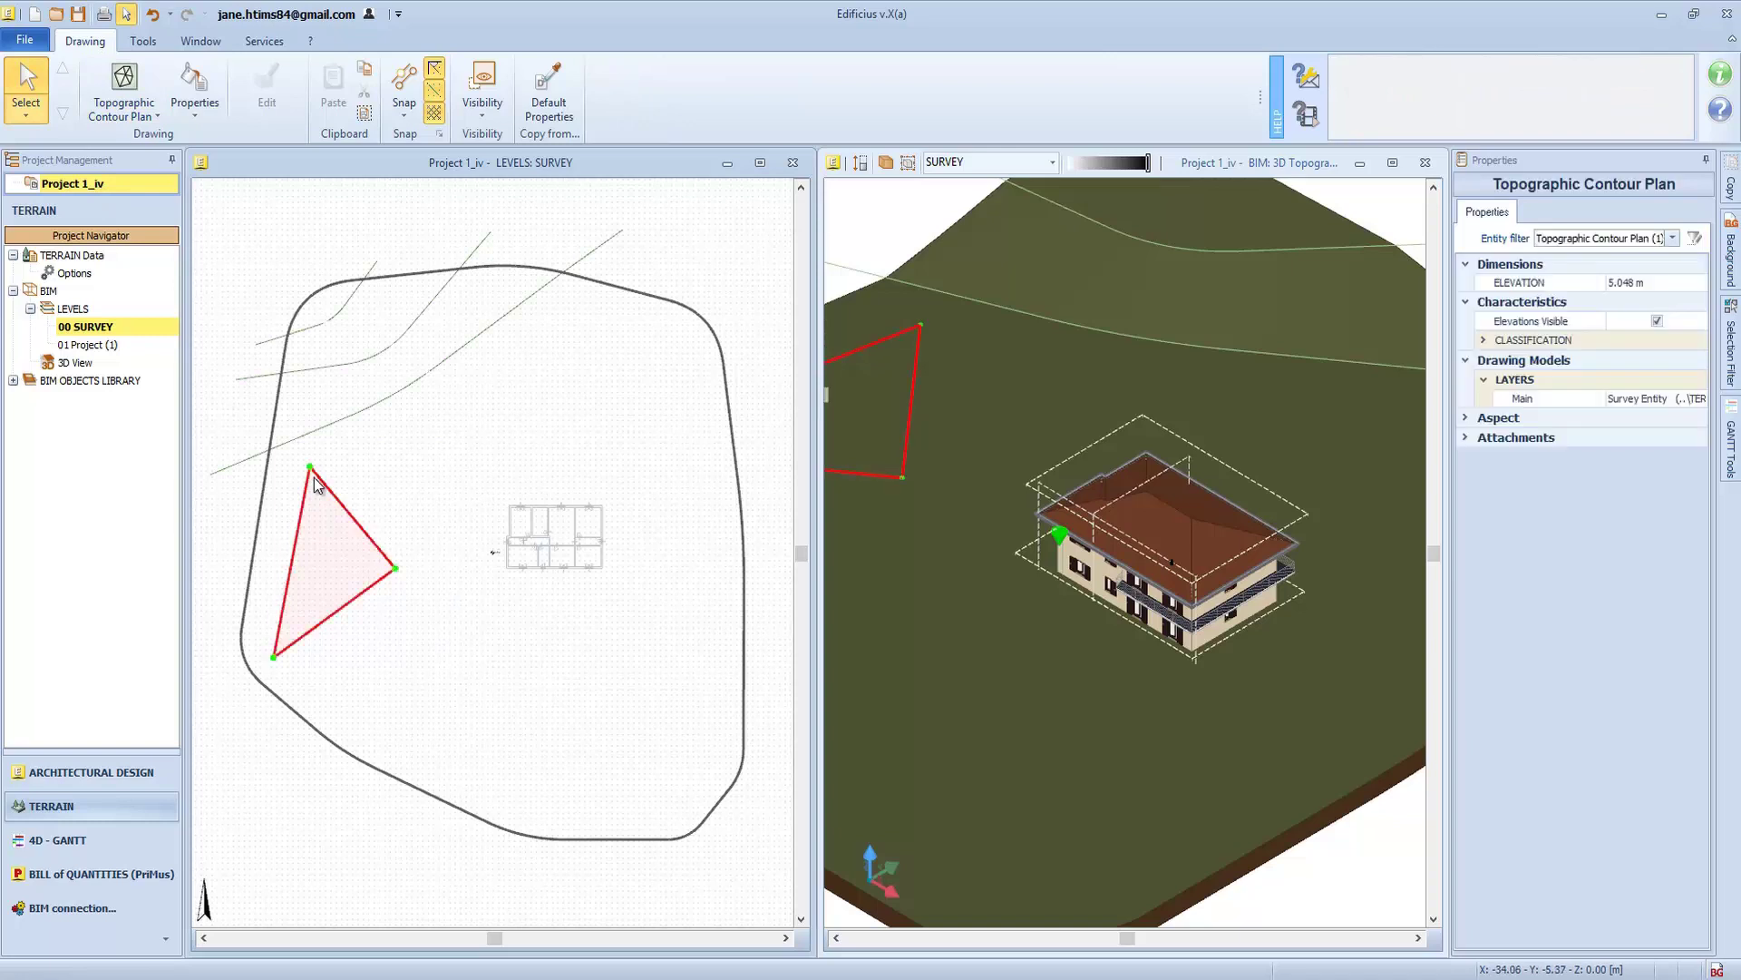
left_click(920, 315)
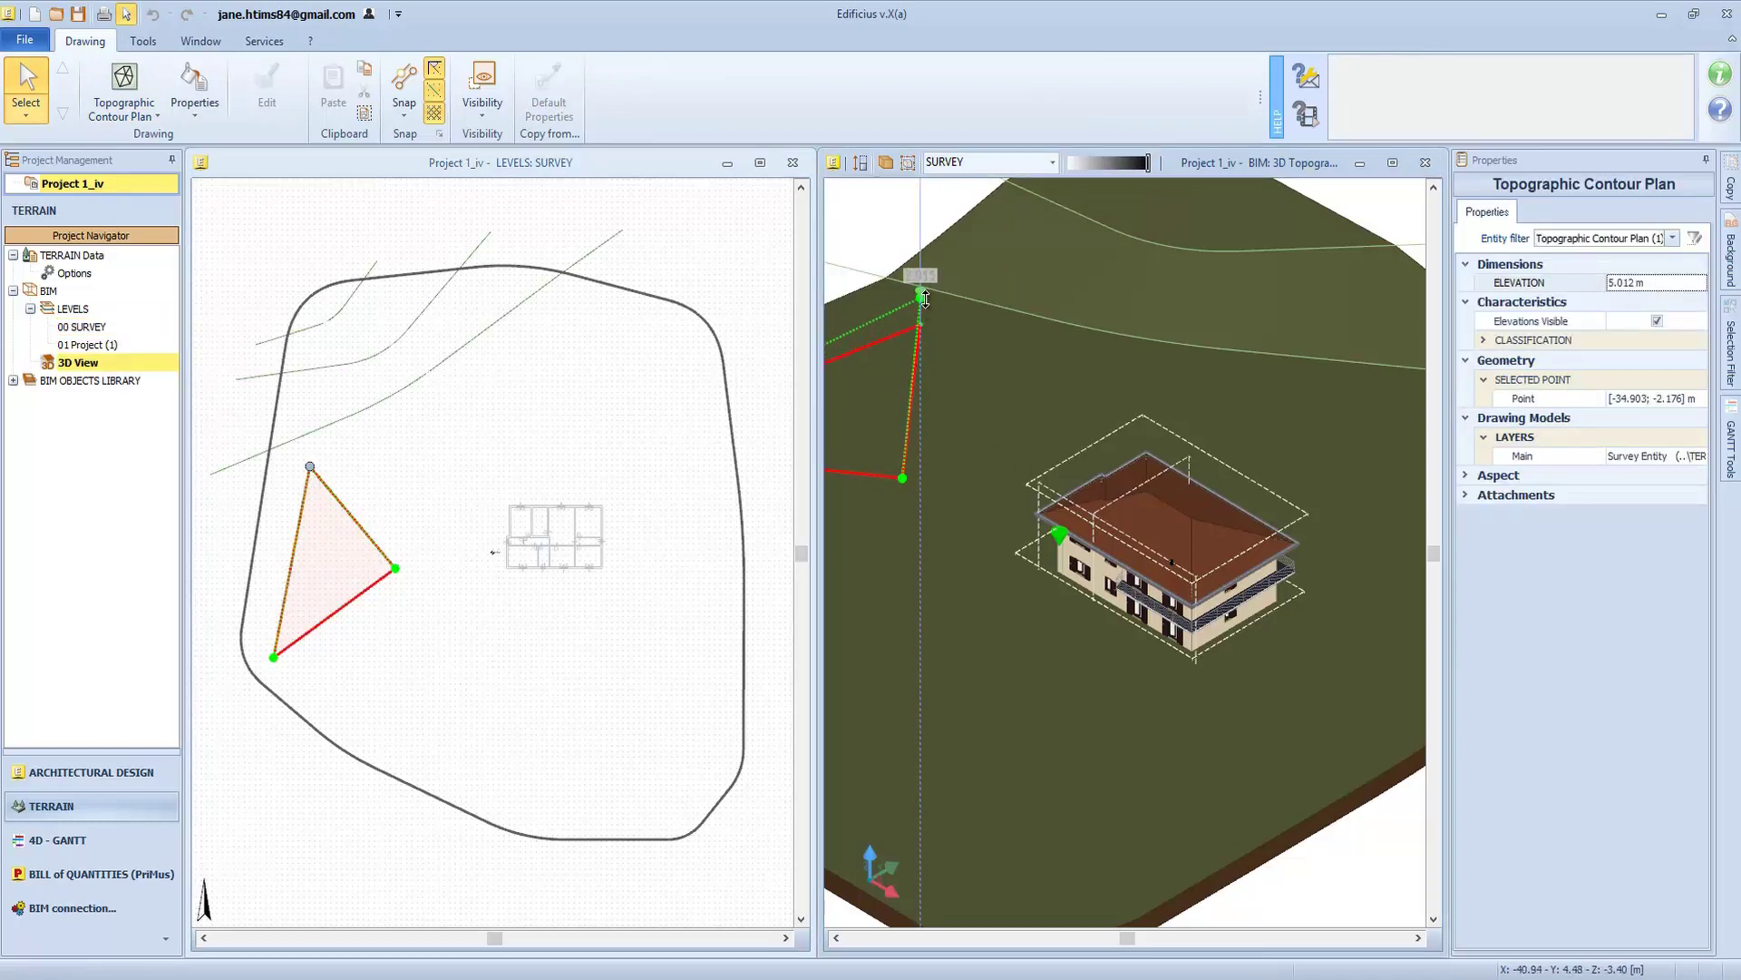
left_click(921, 306)
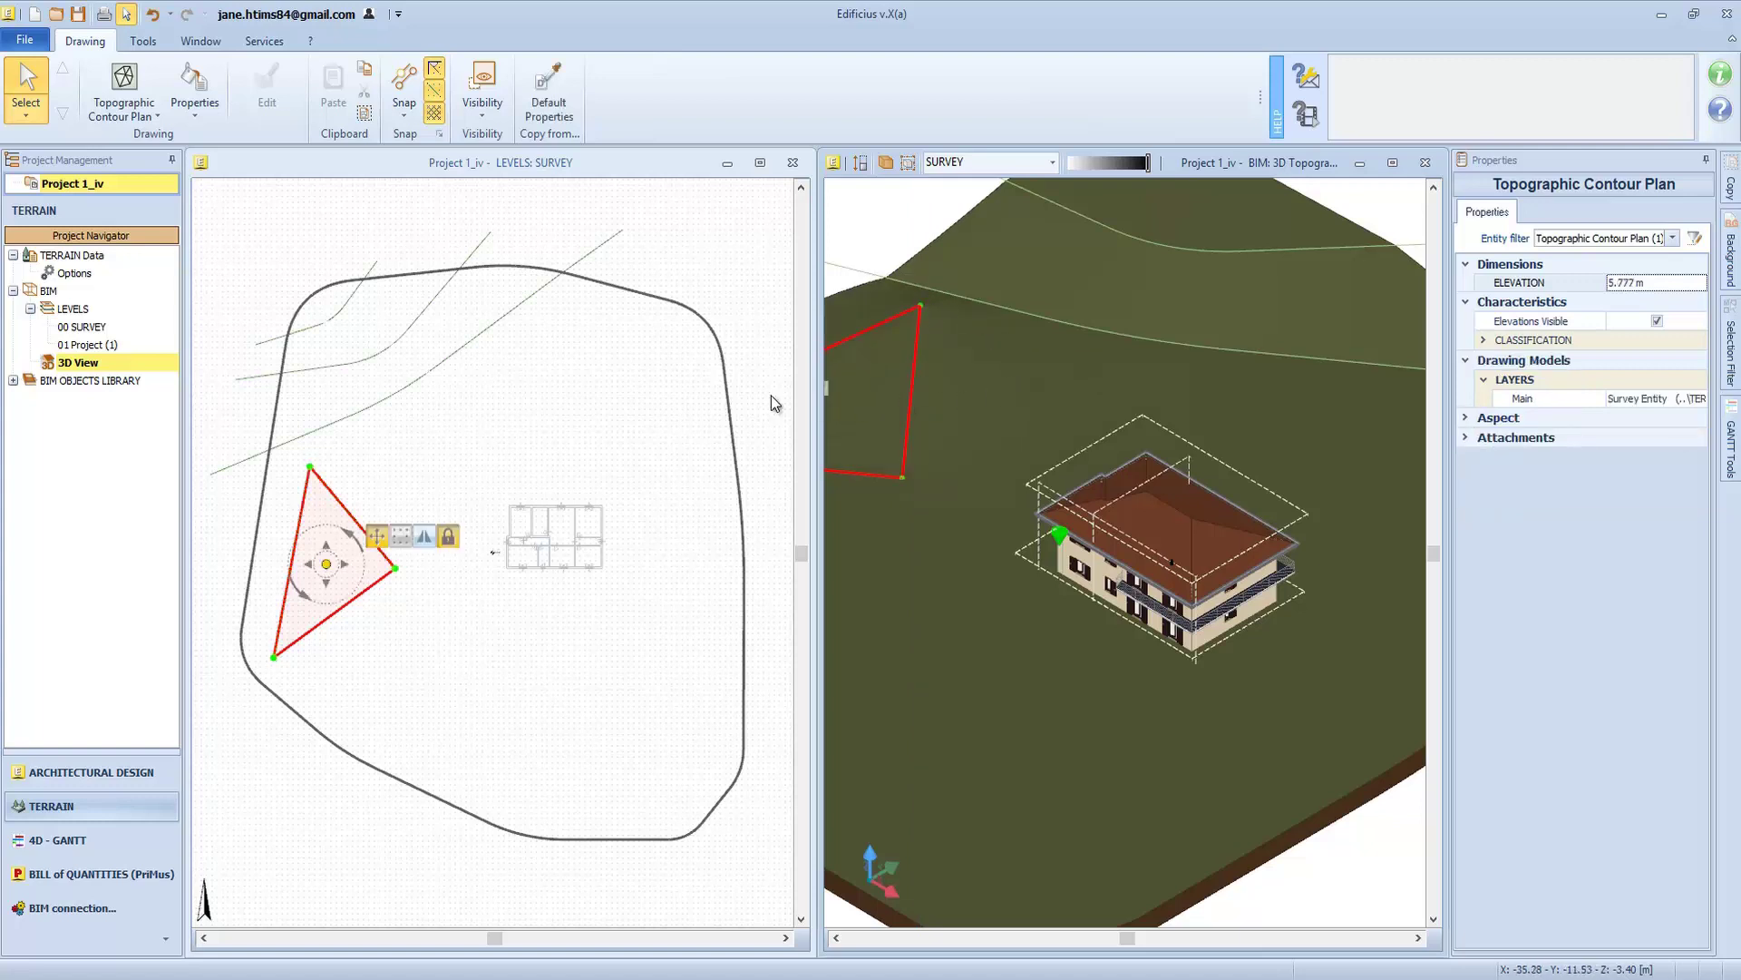
left_click(394, 567)
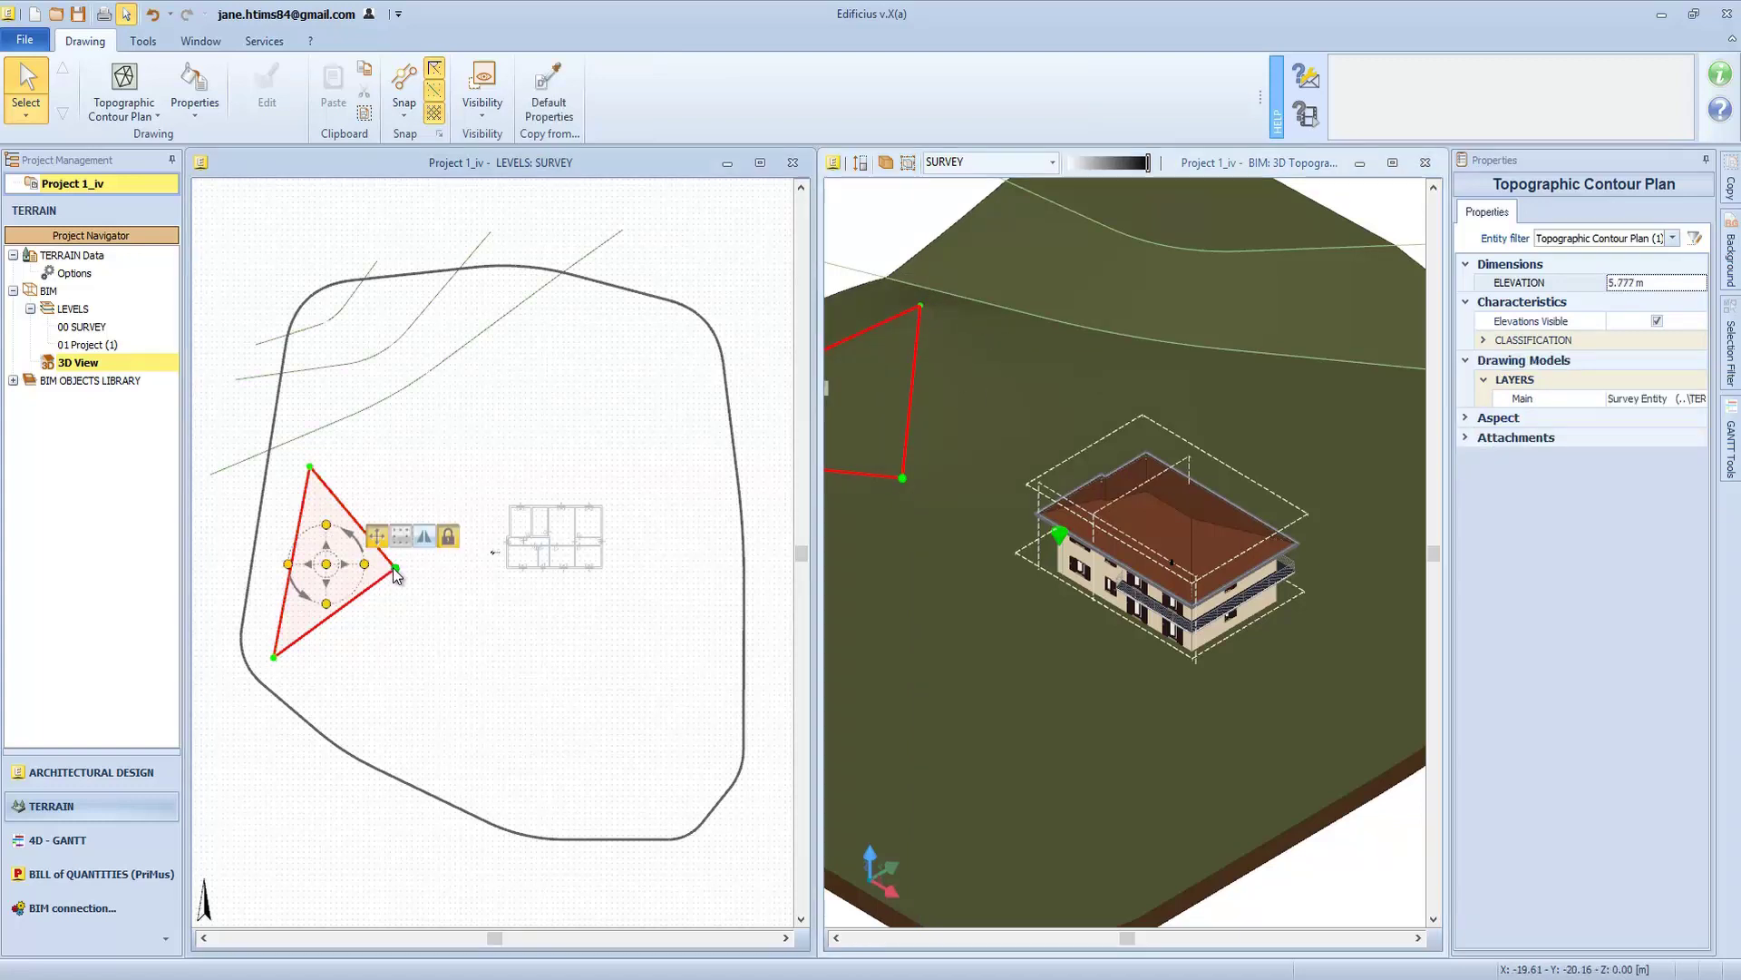
left_click_drag(904, 477, 916, 538)
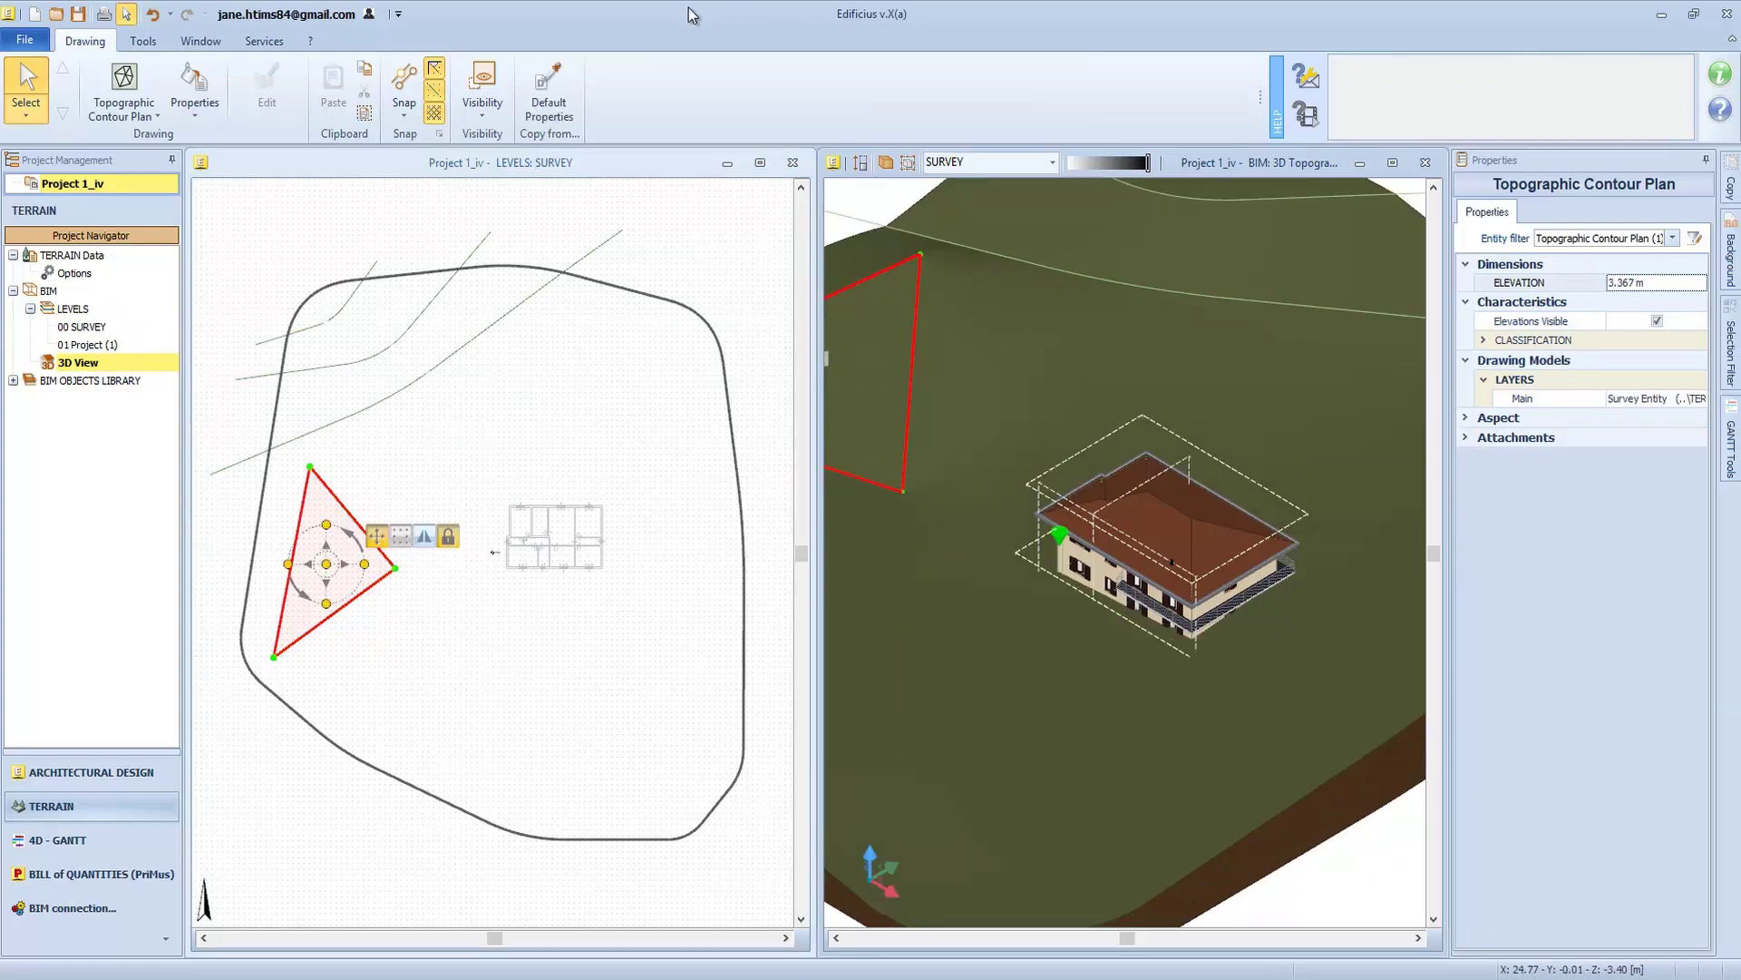
Place two elevation nodes south of the house
left_click(125, 84)
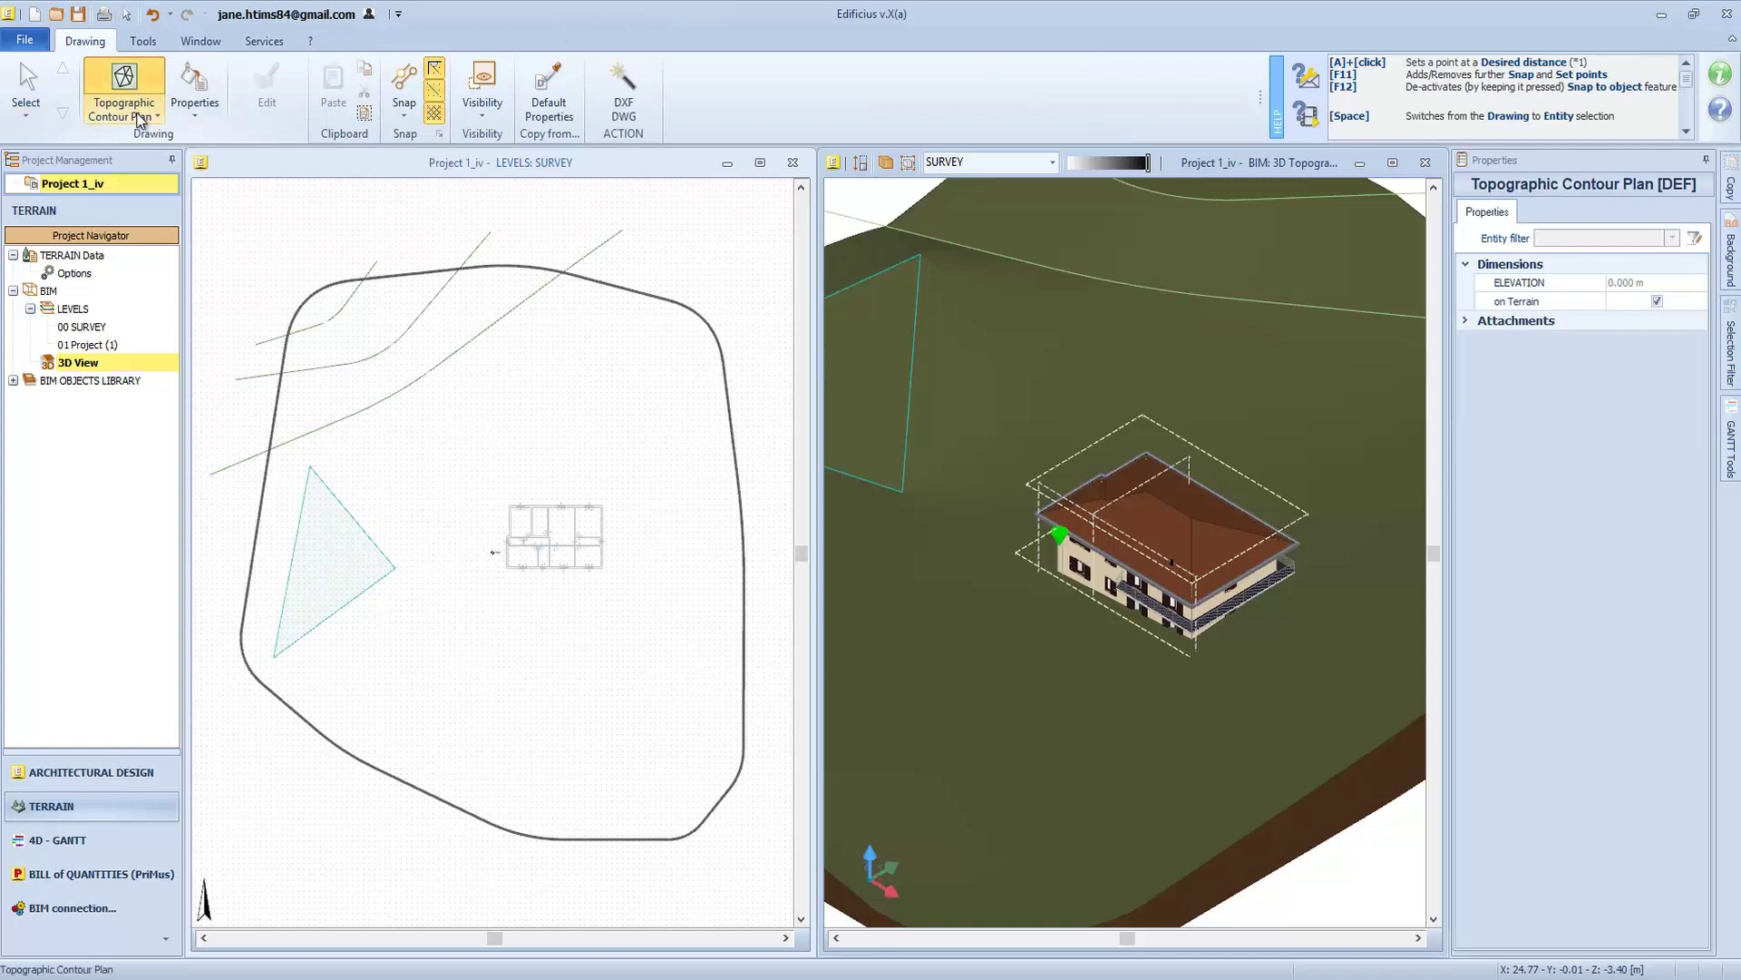
left_click(124, 116)
left_click(241, 186)
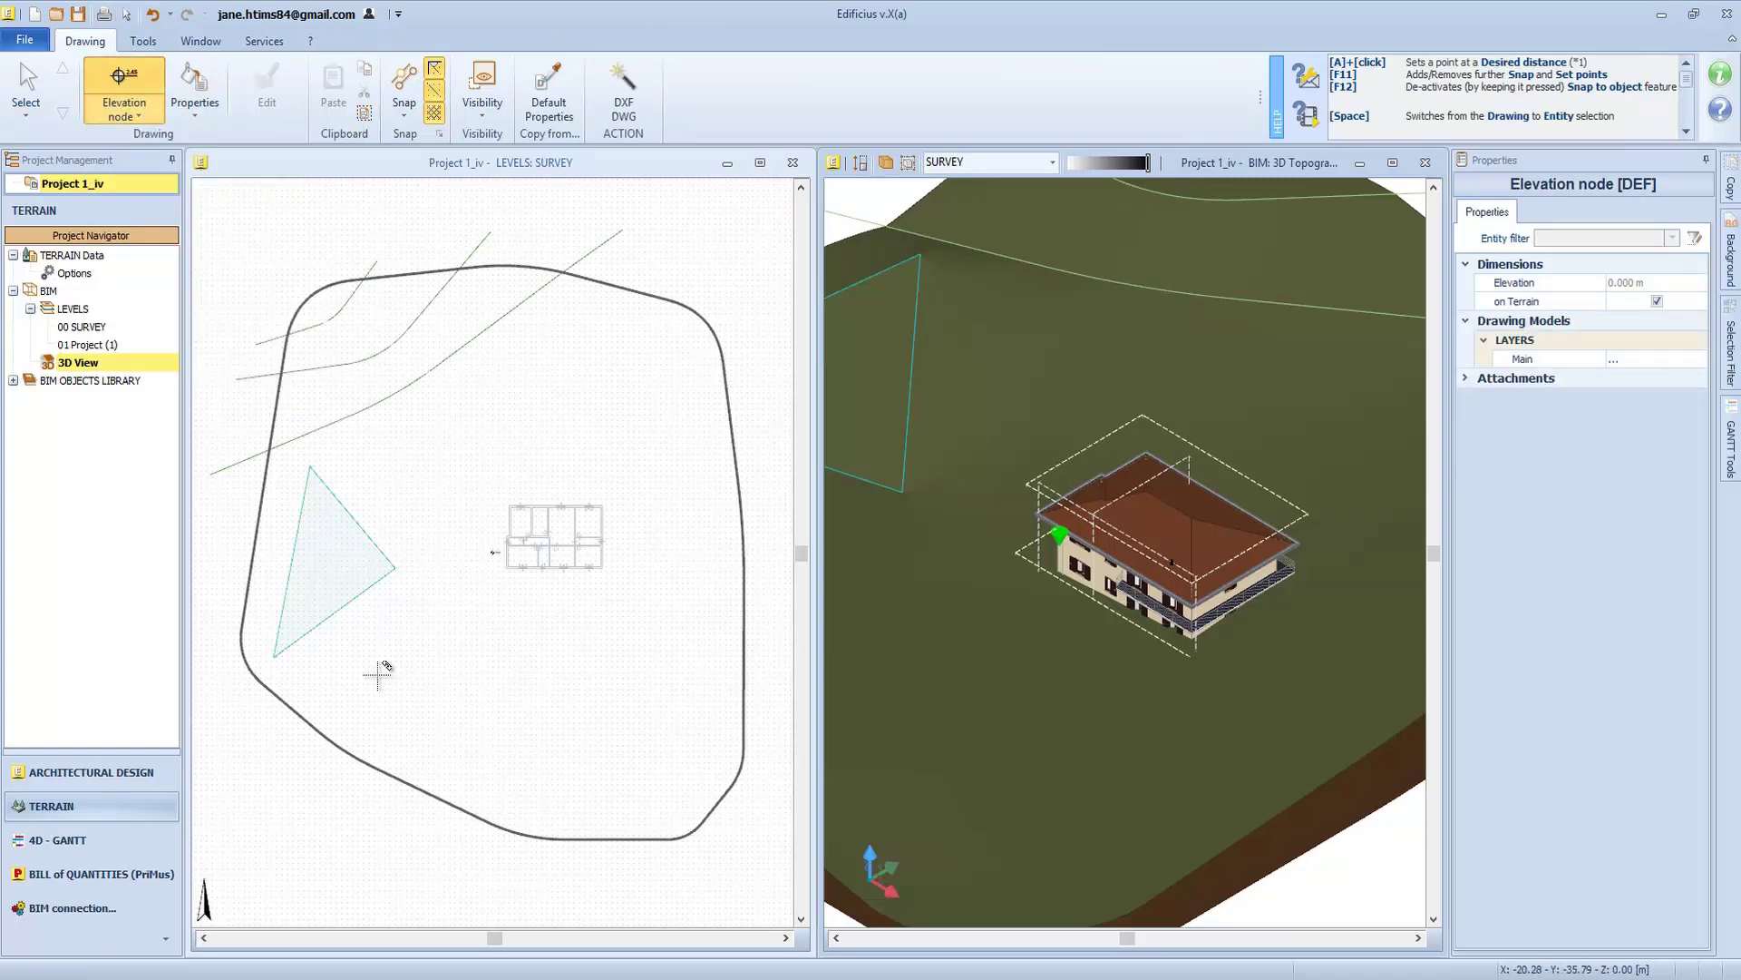
left_click(421, 686)
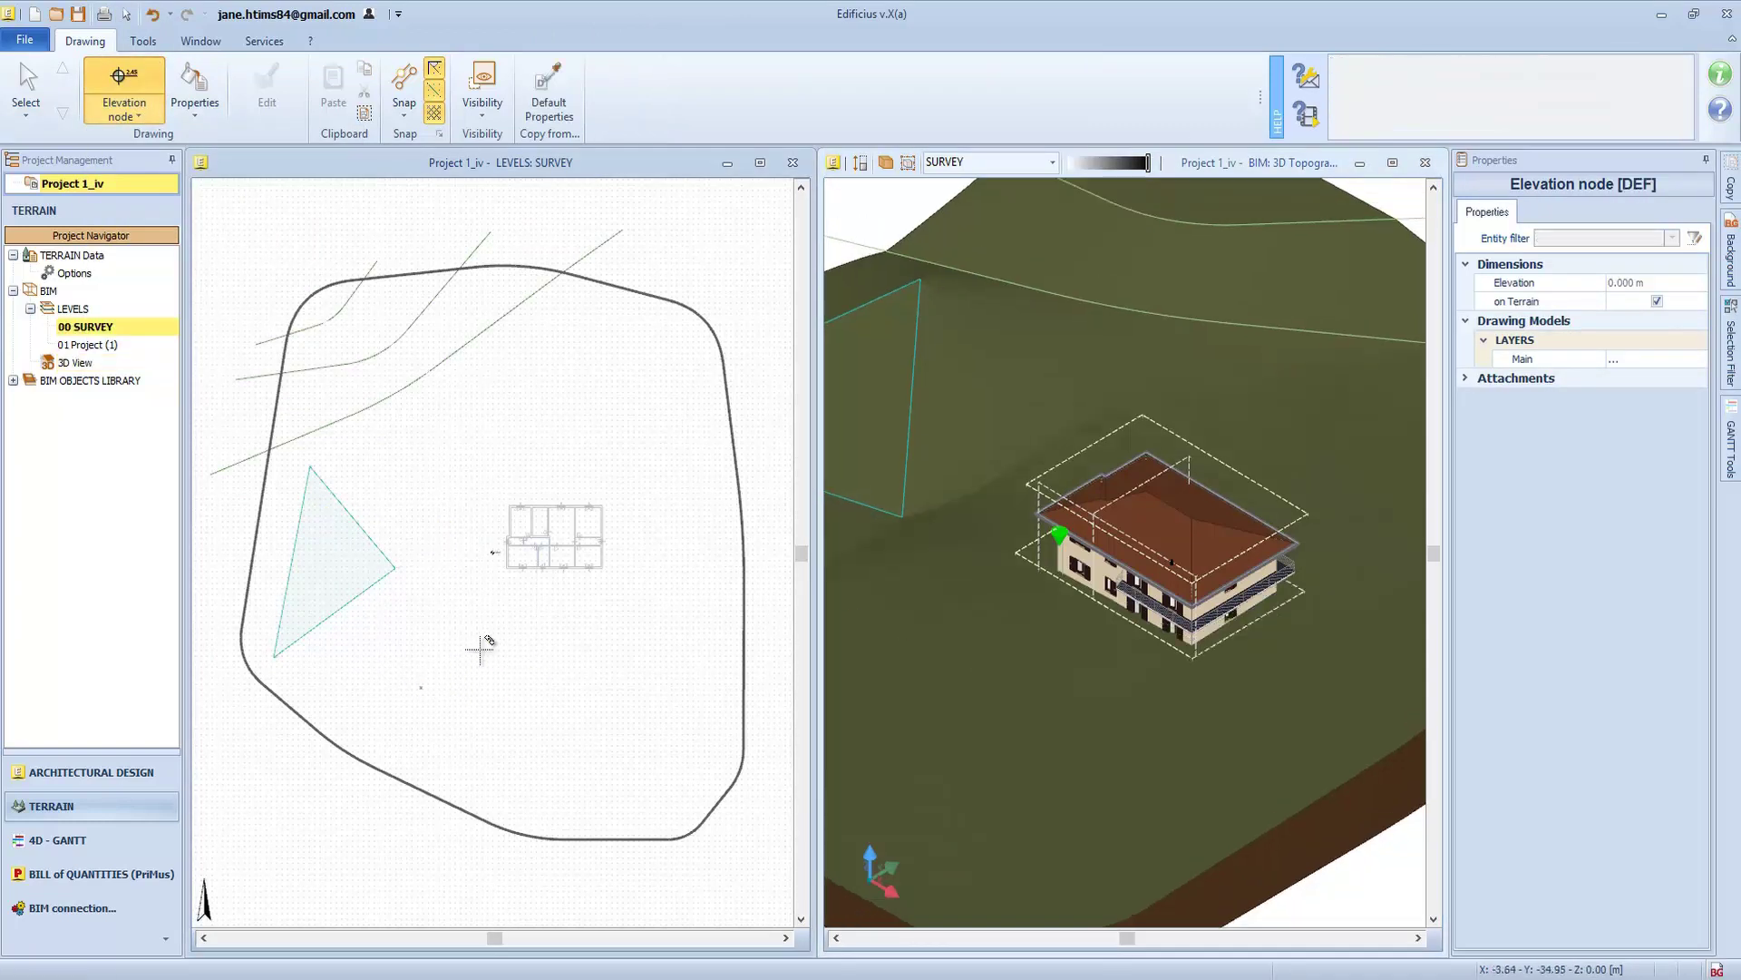
left_click(504, 643)
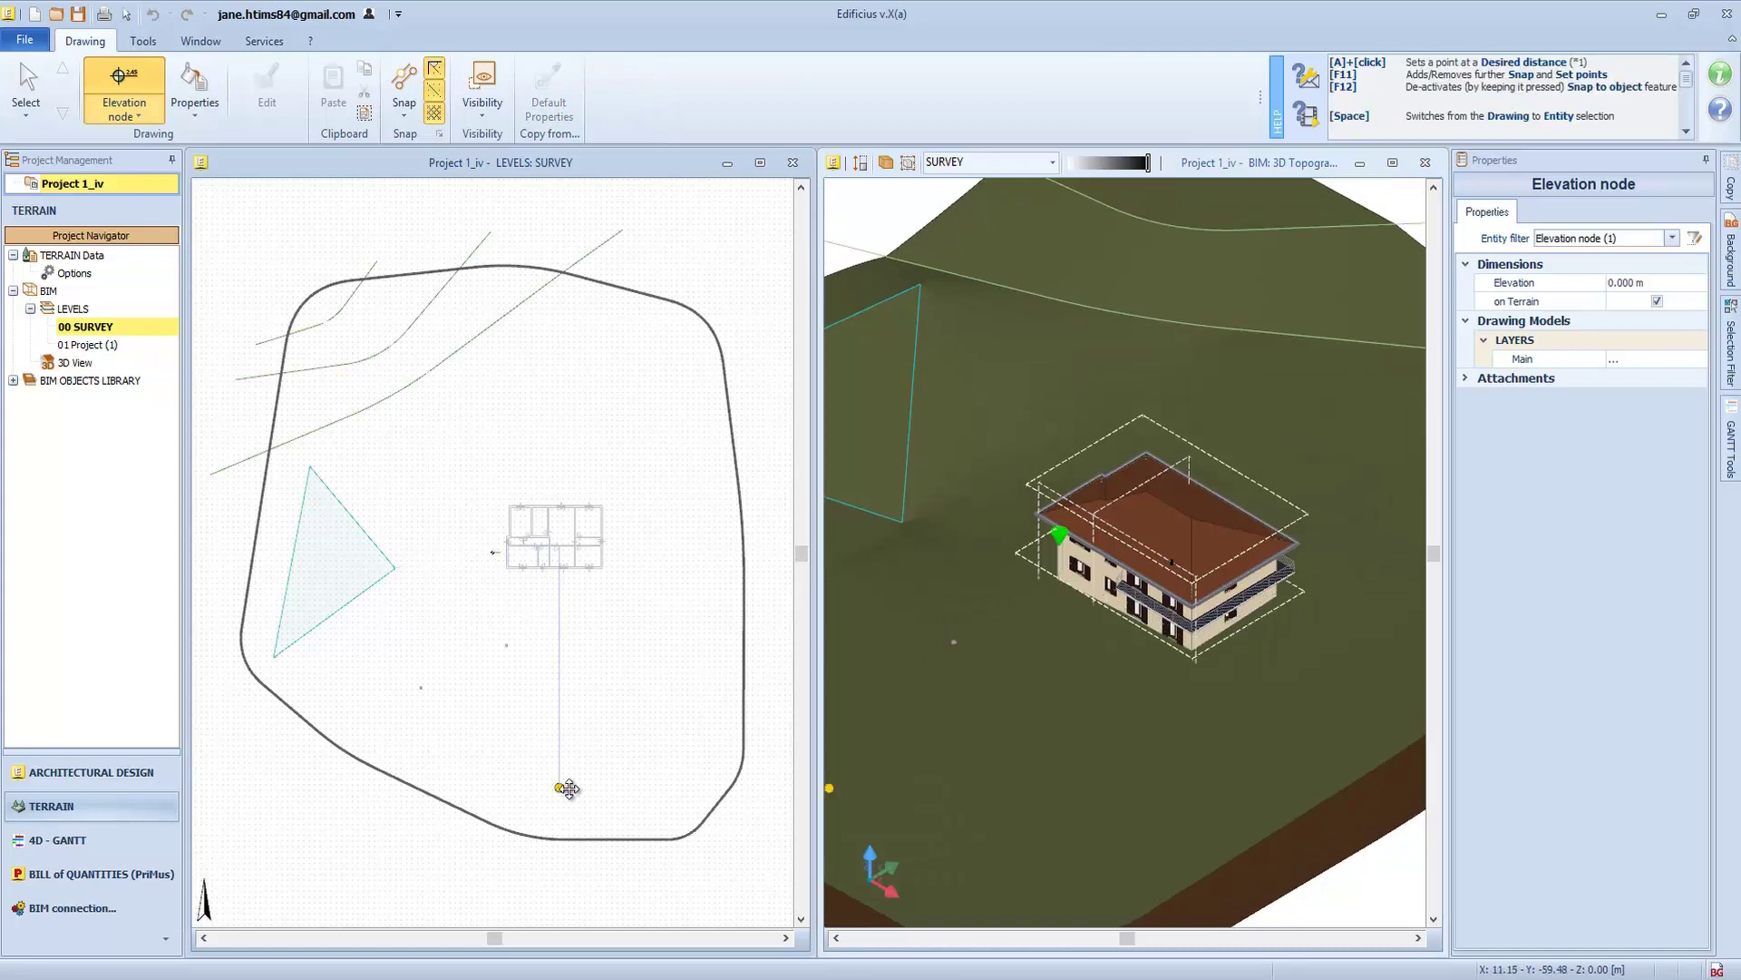
Set the selected terrain points' elevation to 5 m and inspect the result in 3D
key("Escape")
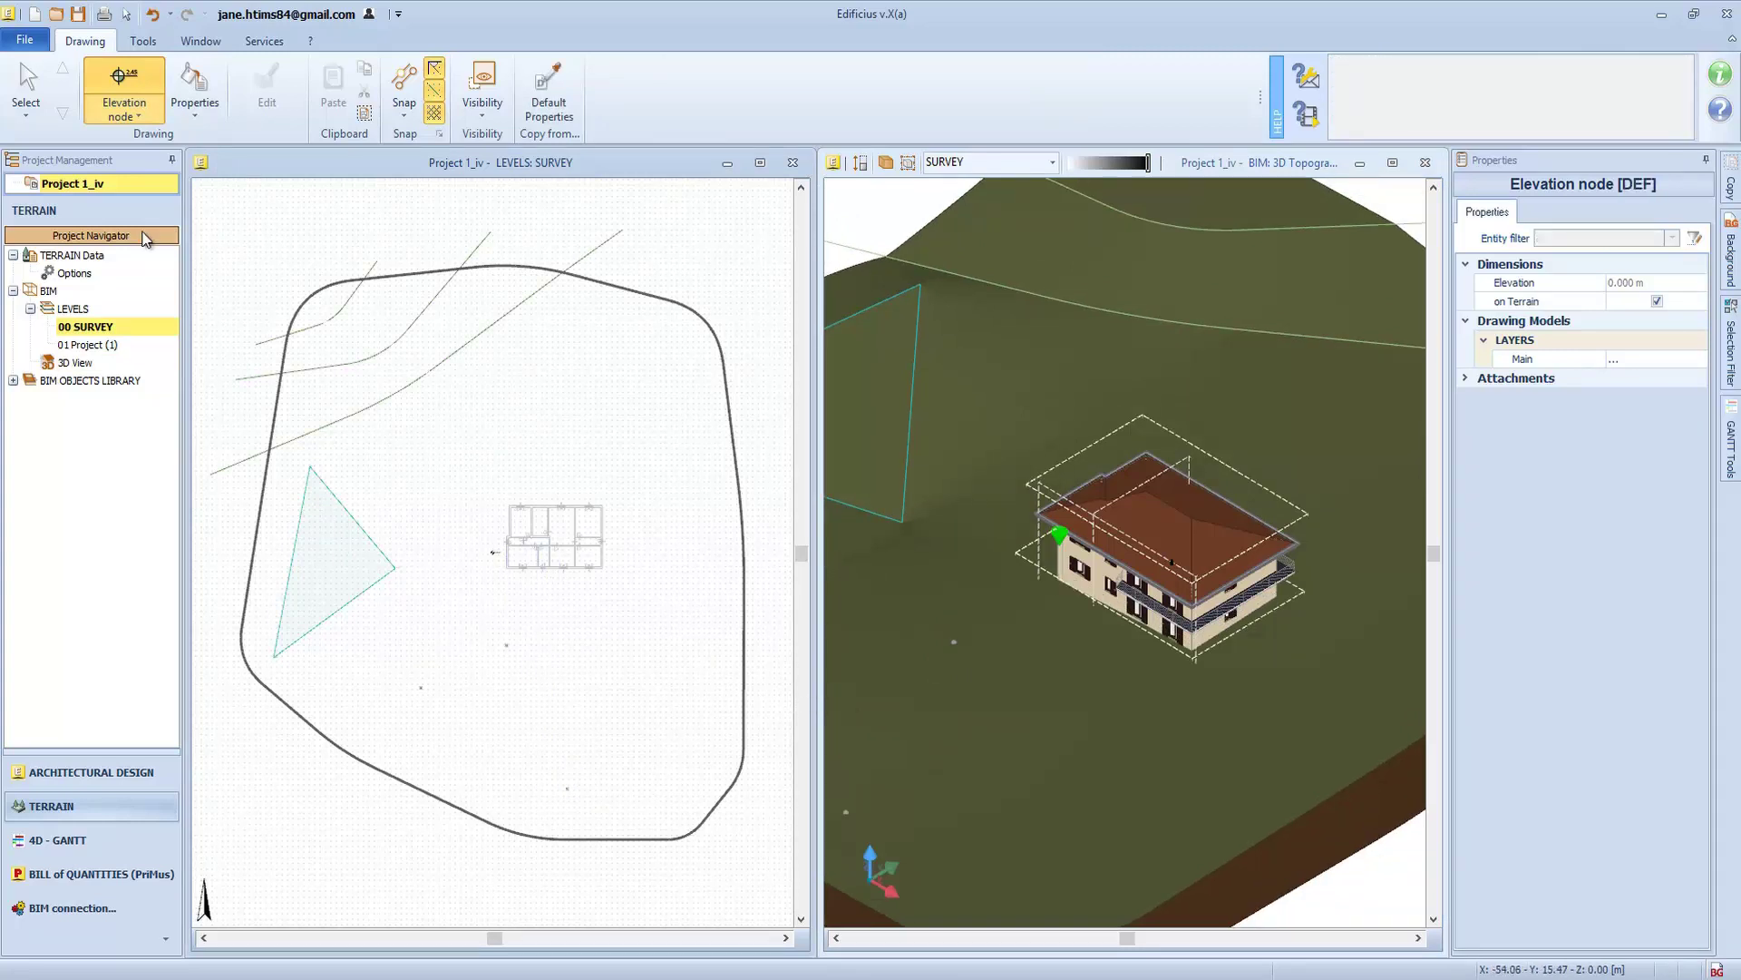
left_click(25, 81)
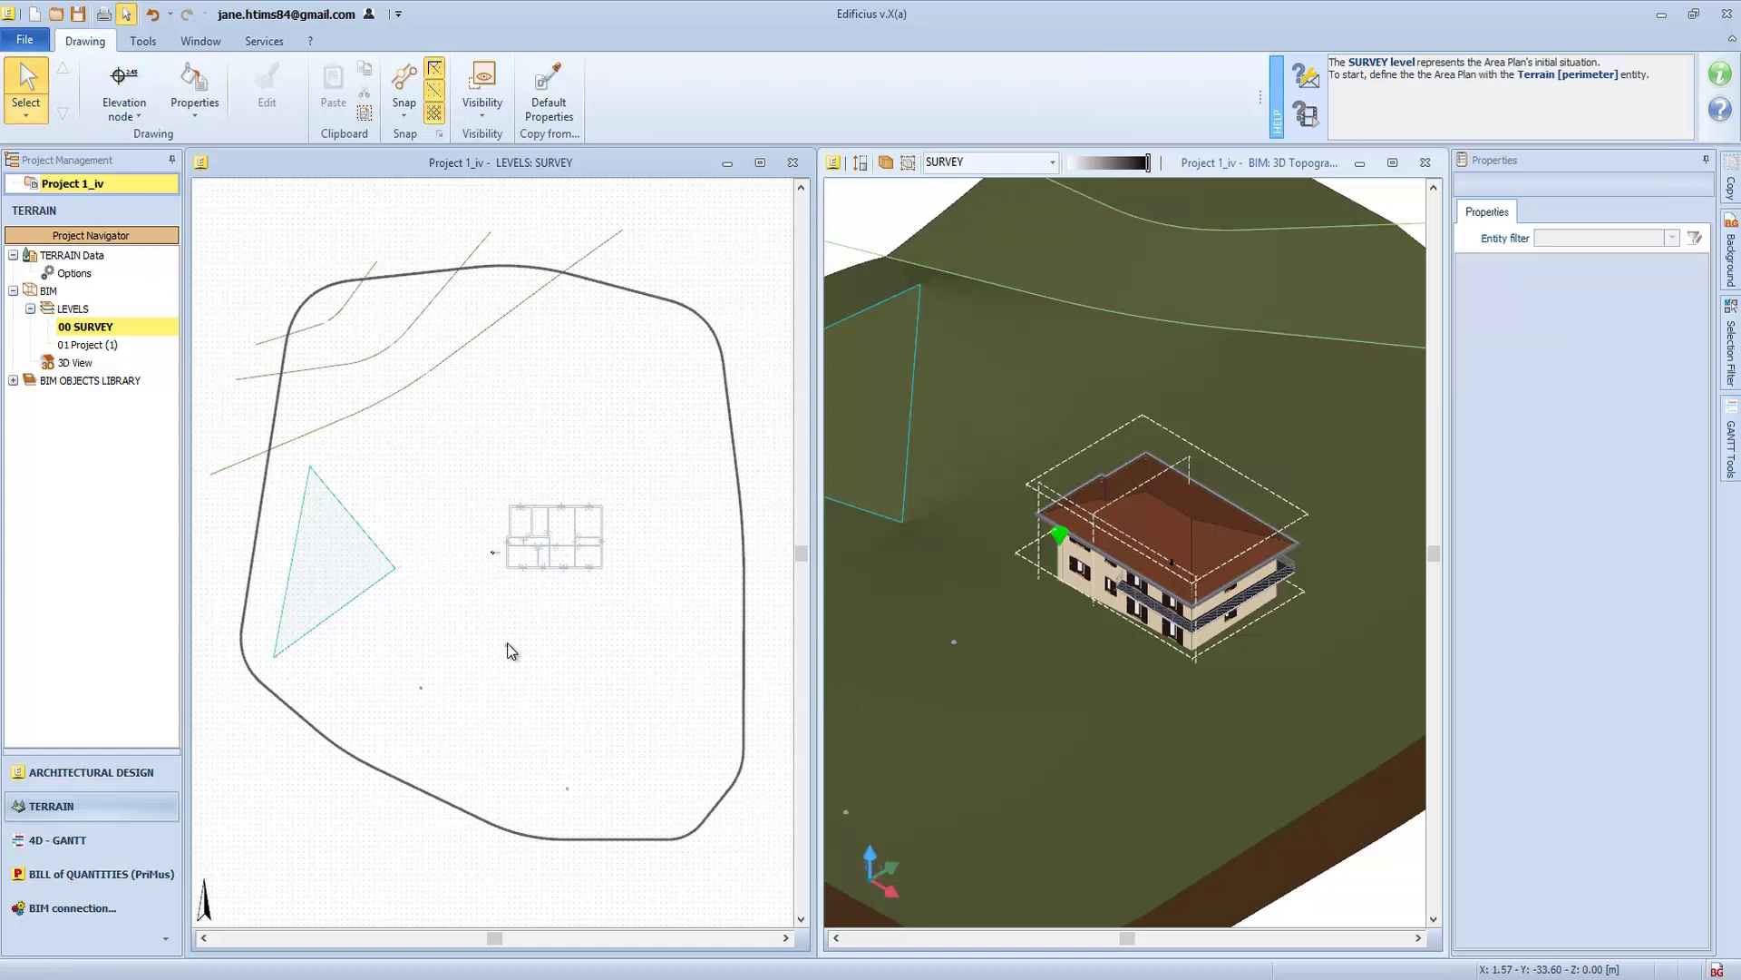
left_click(506, 645)
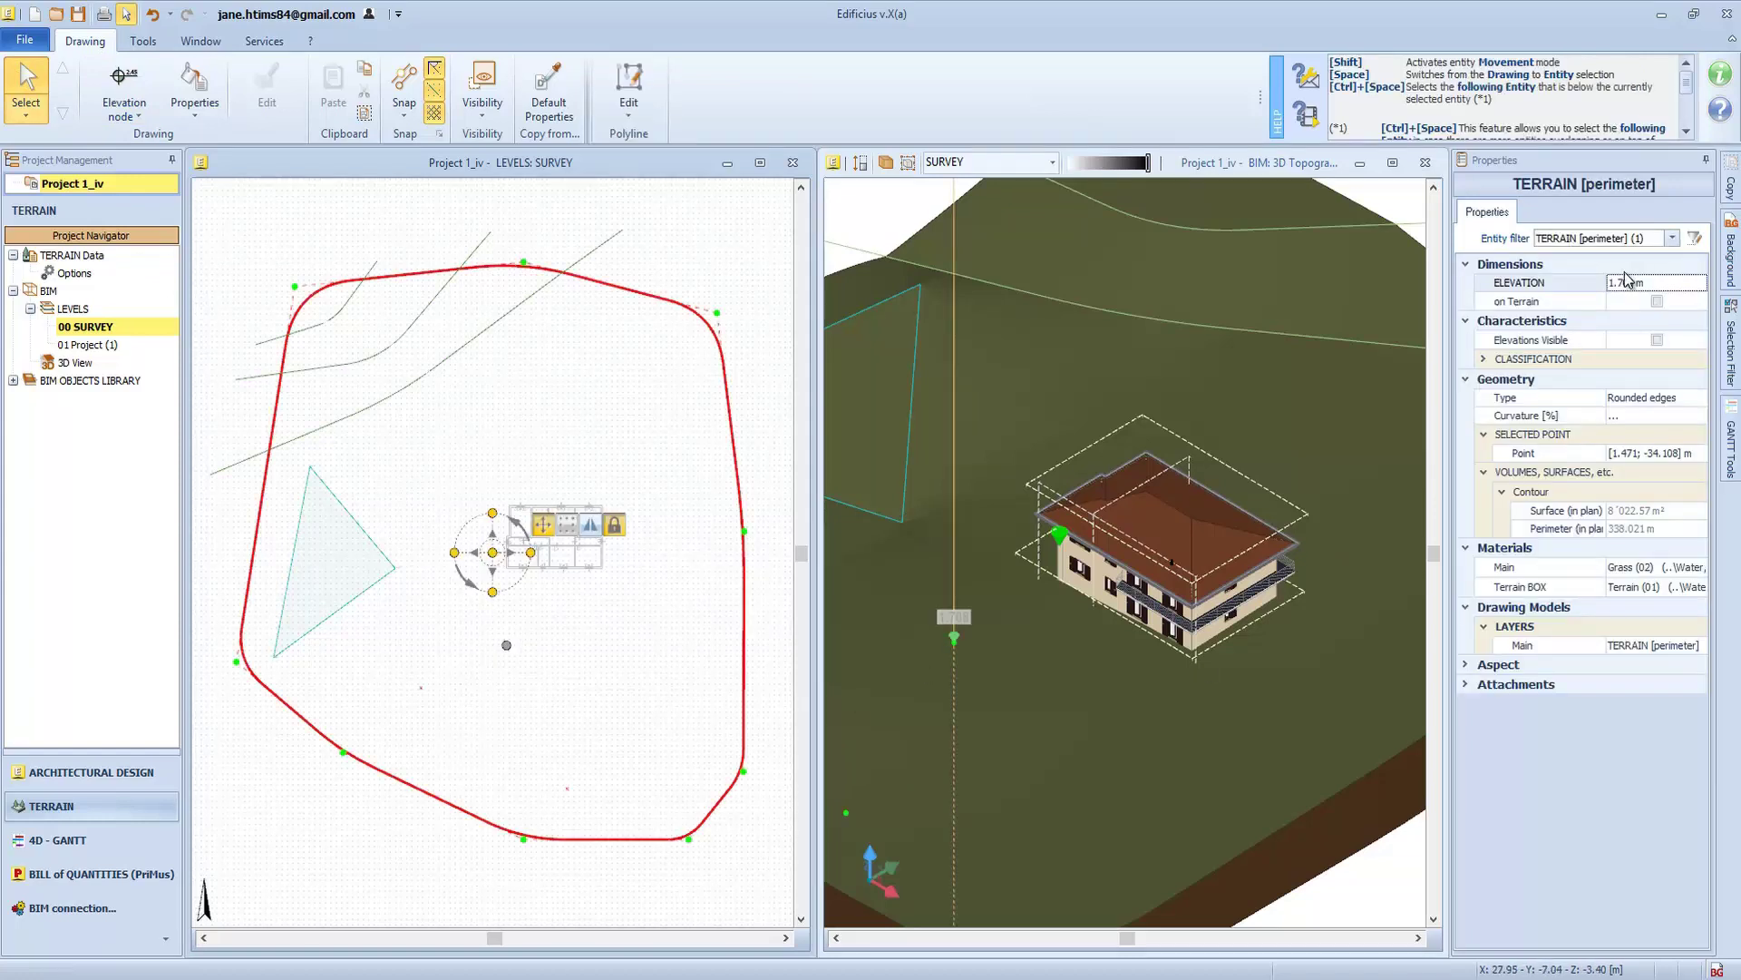
left_click(1627, 282)
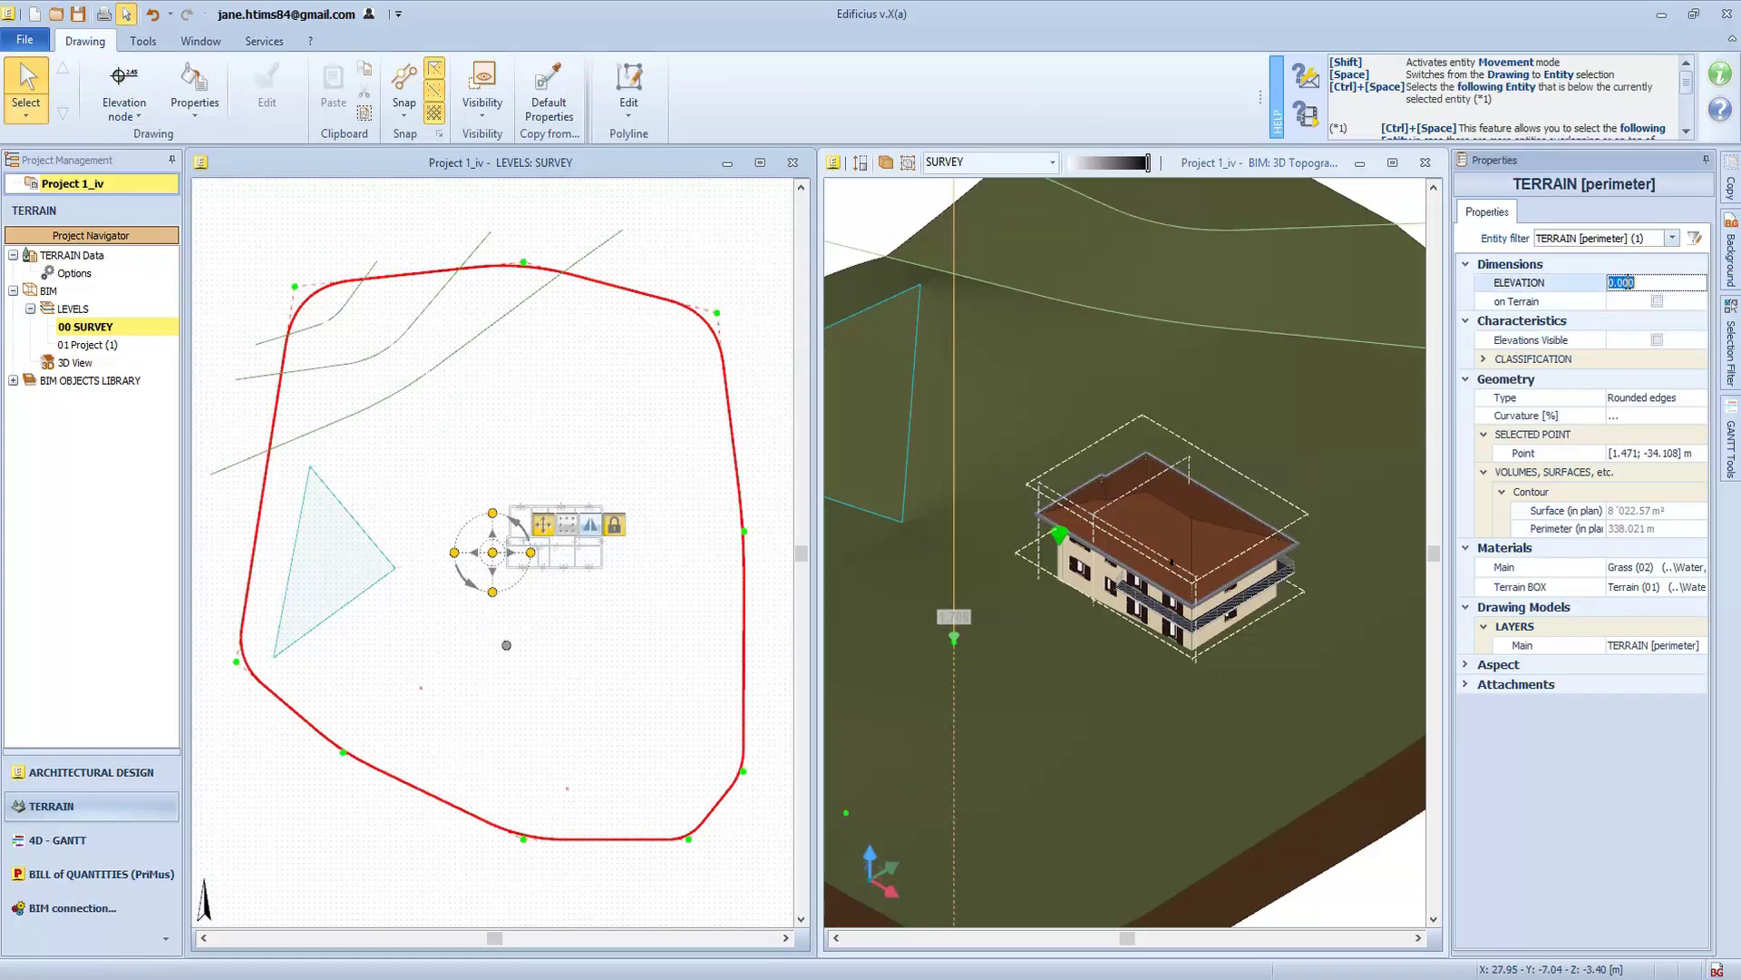
key("Return")
left_click(421, 686)
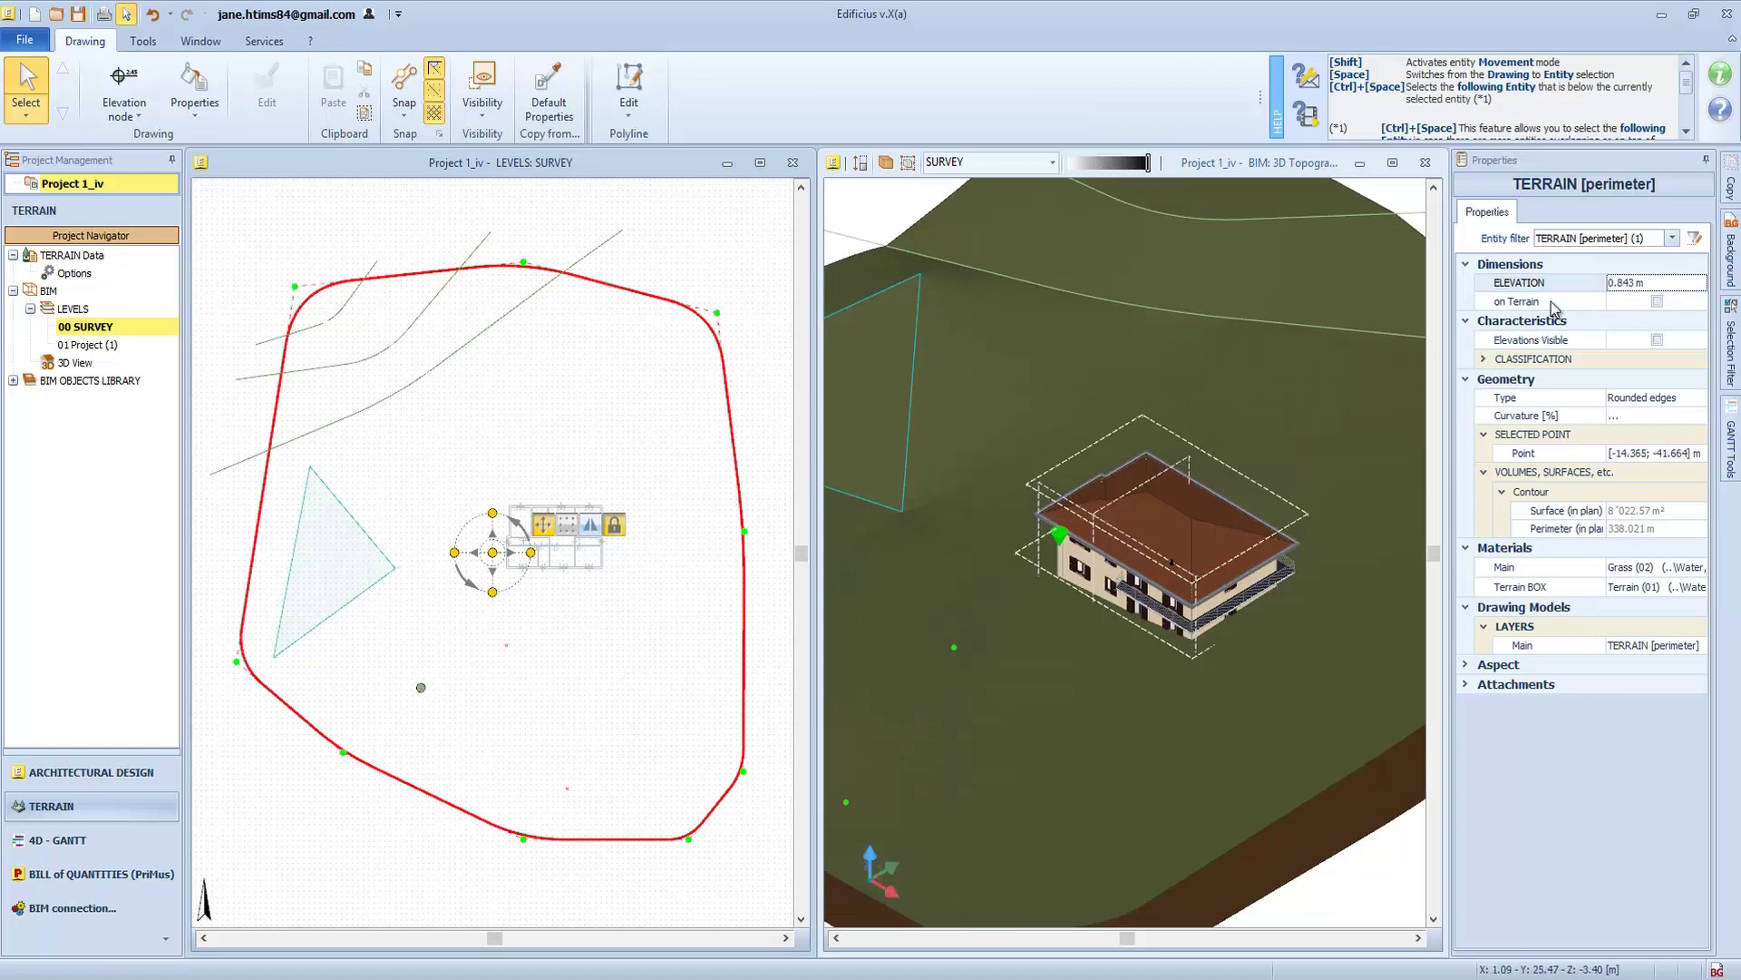
left_click(1627, 284)
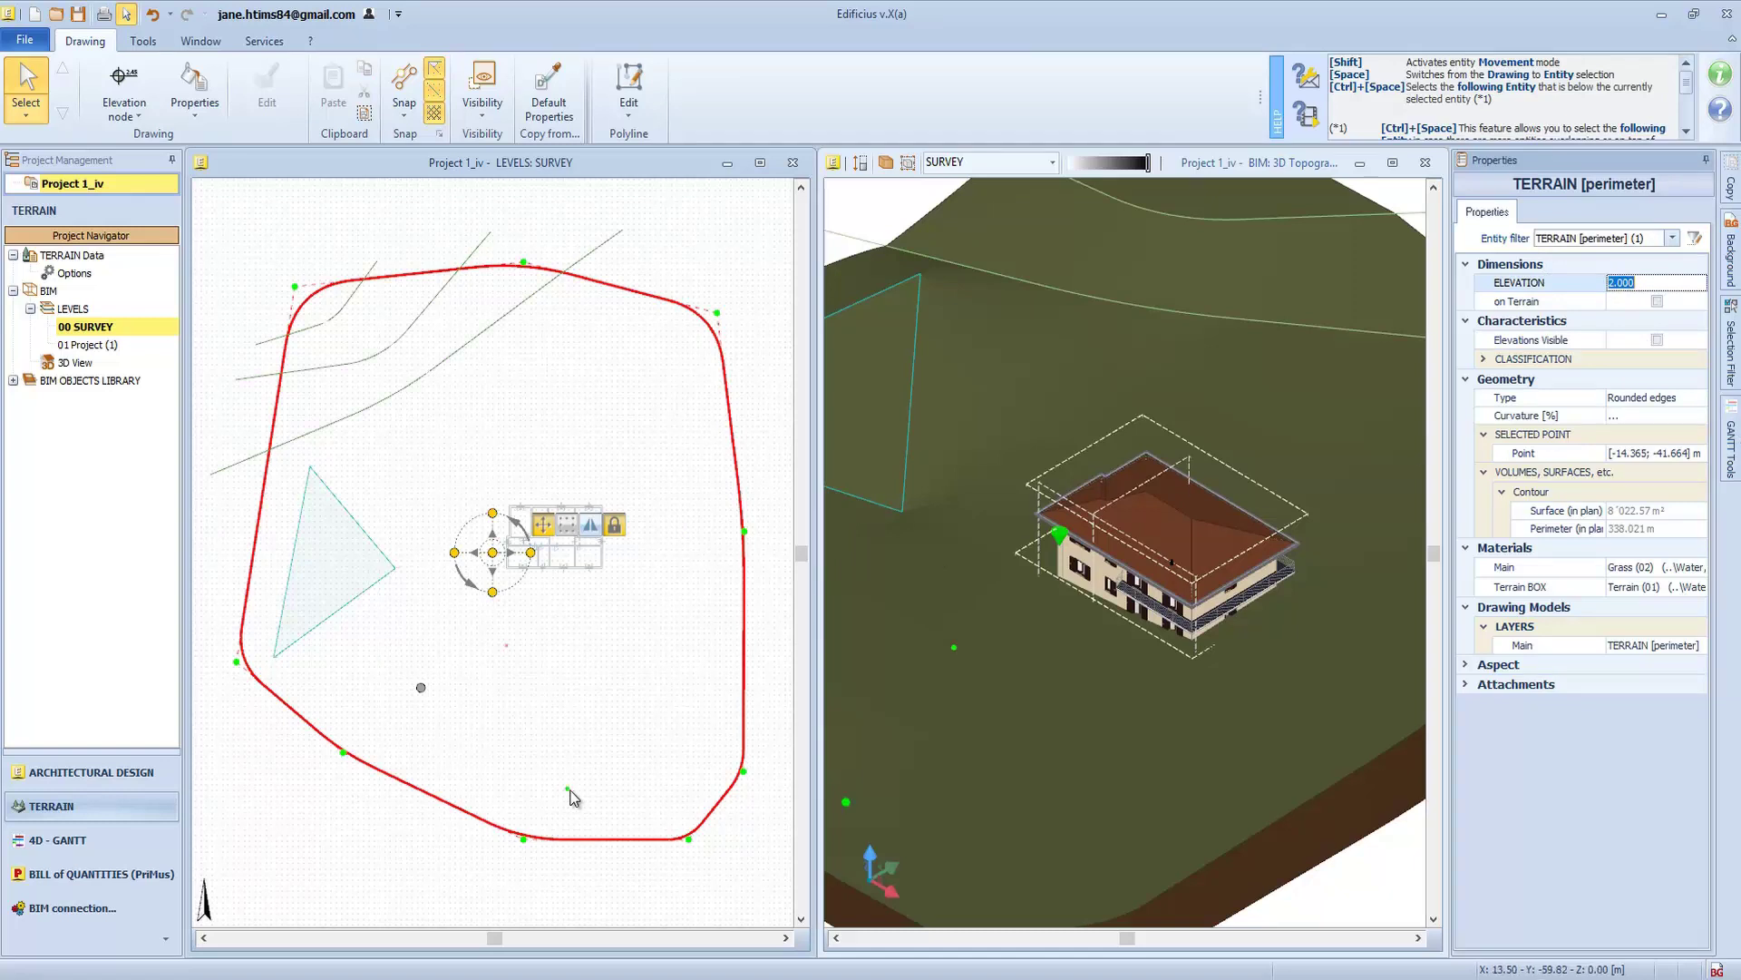
left_click(569, 789)
left_click(1627, 285)
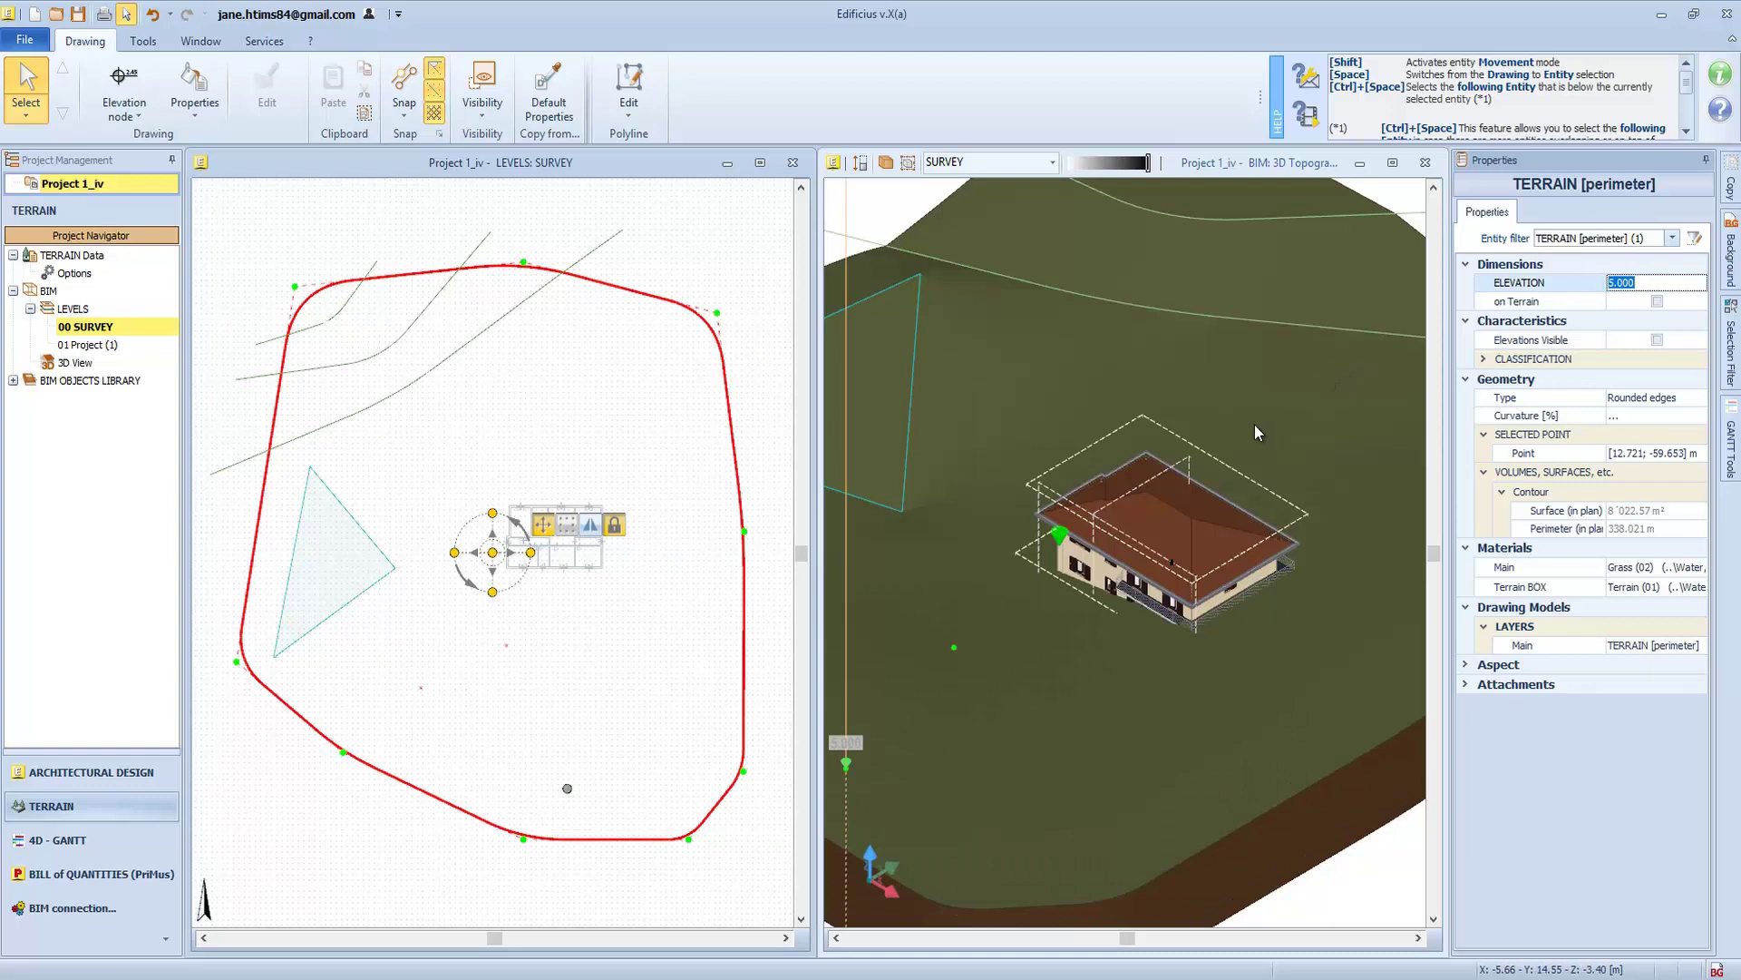
left_click(1616, 318)
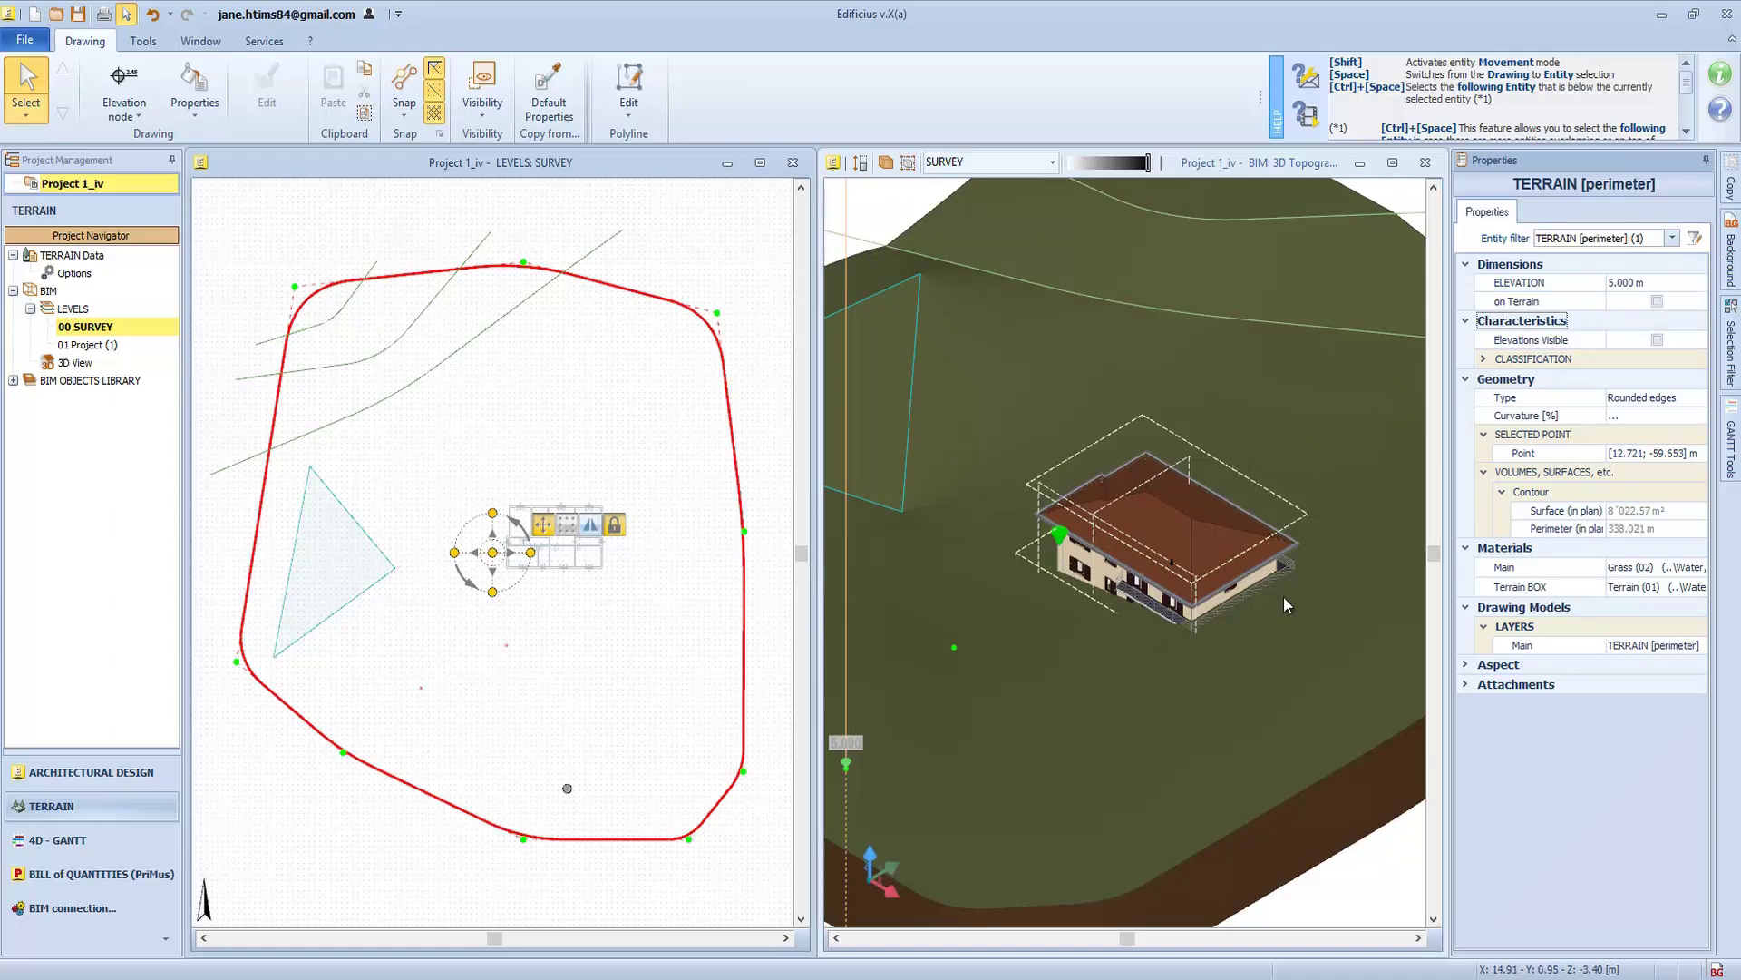
left_click(1259, 633)
middle_click_drag(928, 343, 943, 798)
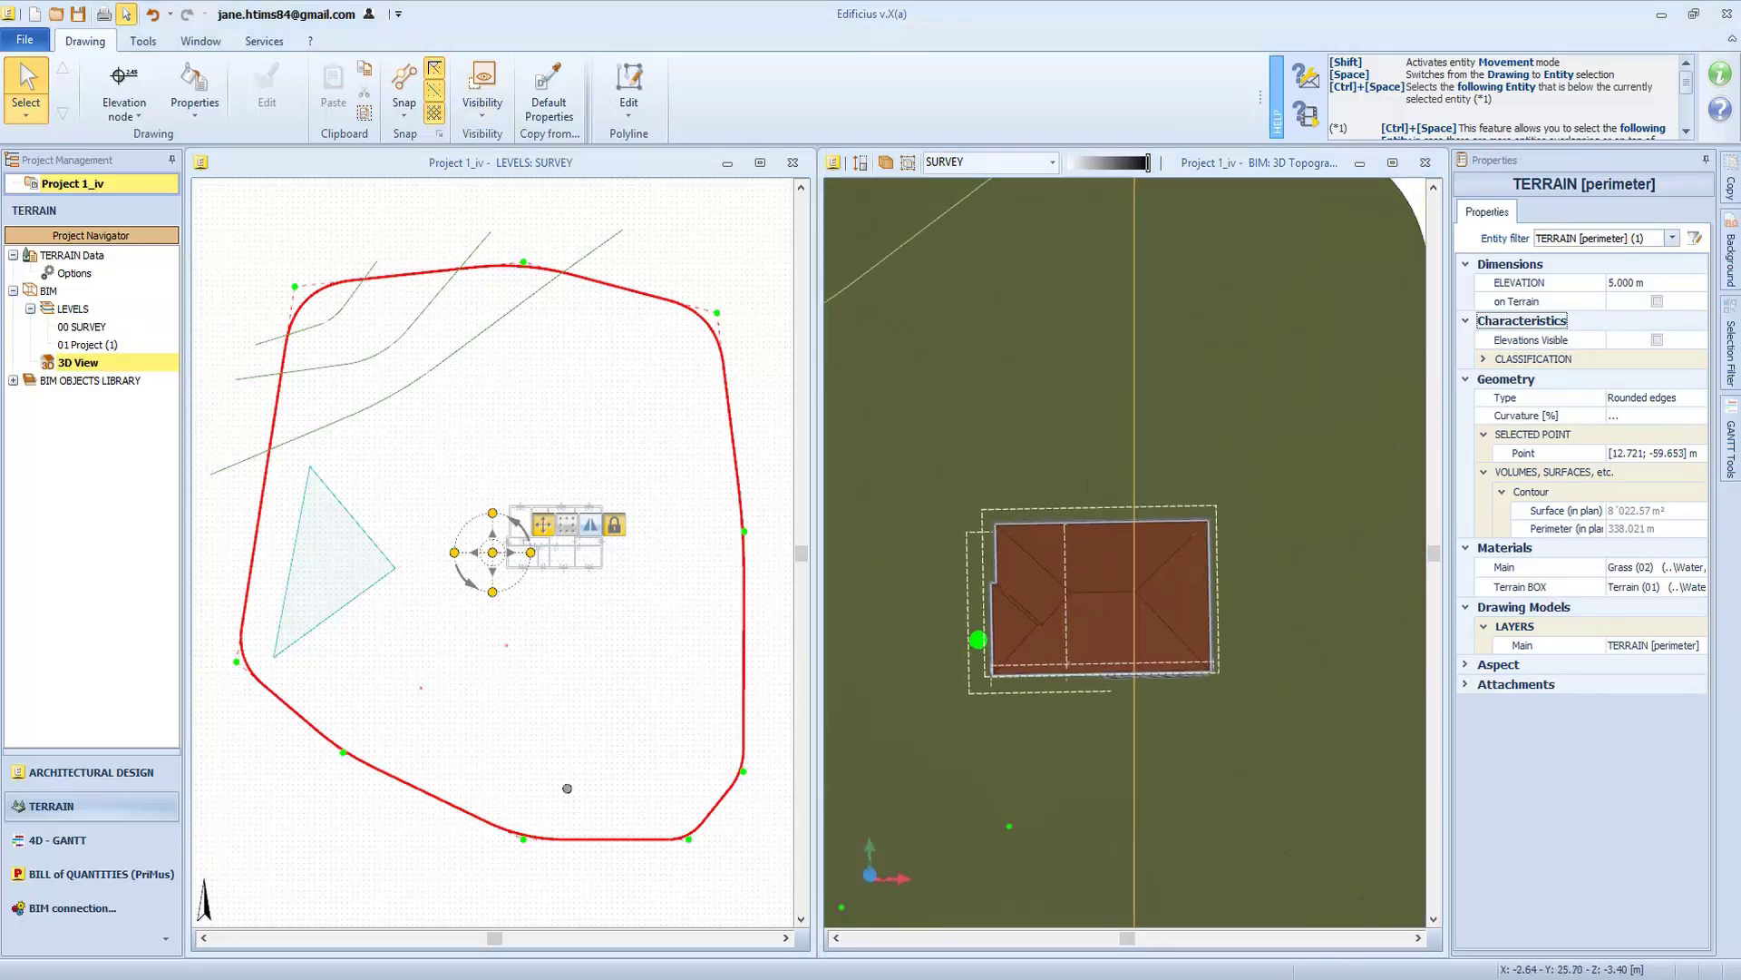
Reset all terrain models from a perimeter segment, confirming the emptying warning
left_click(507, 645)
left_click(744, 635)
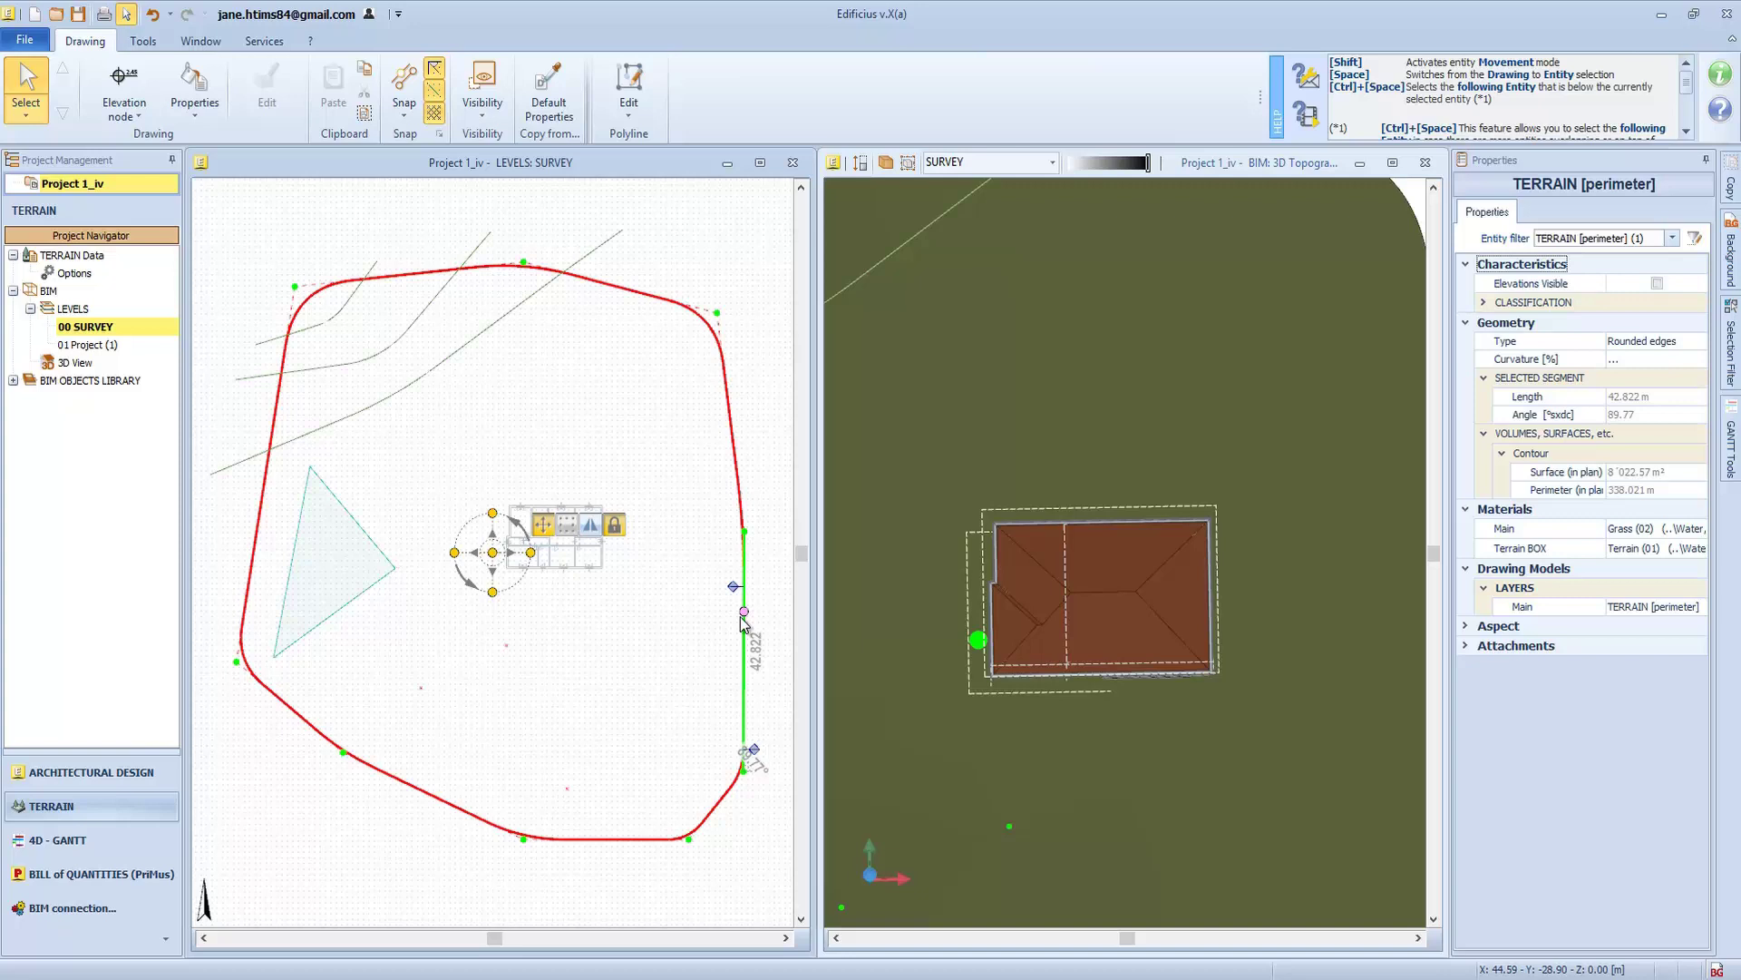
right_click(769, 621)
left_click(798, 771)
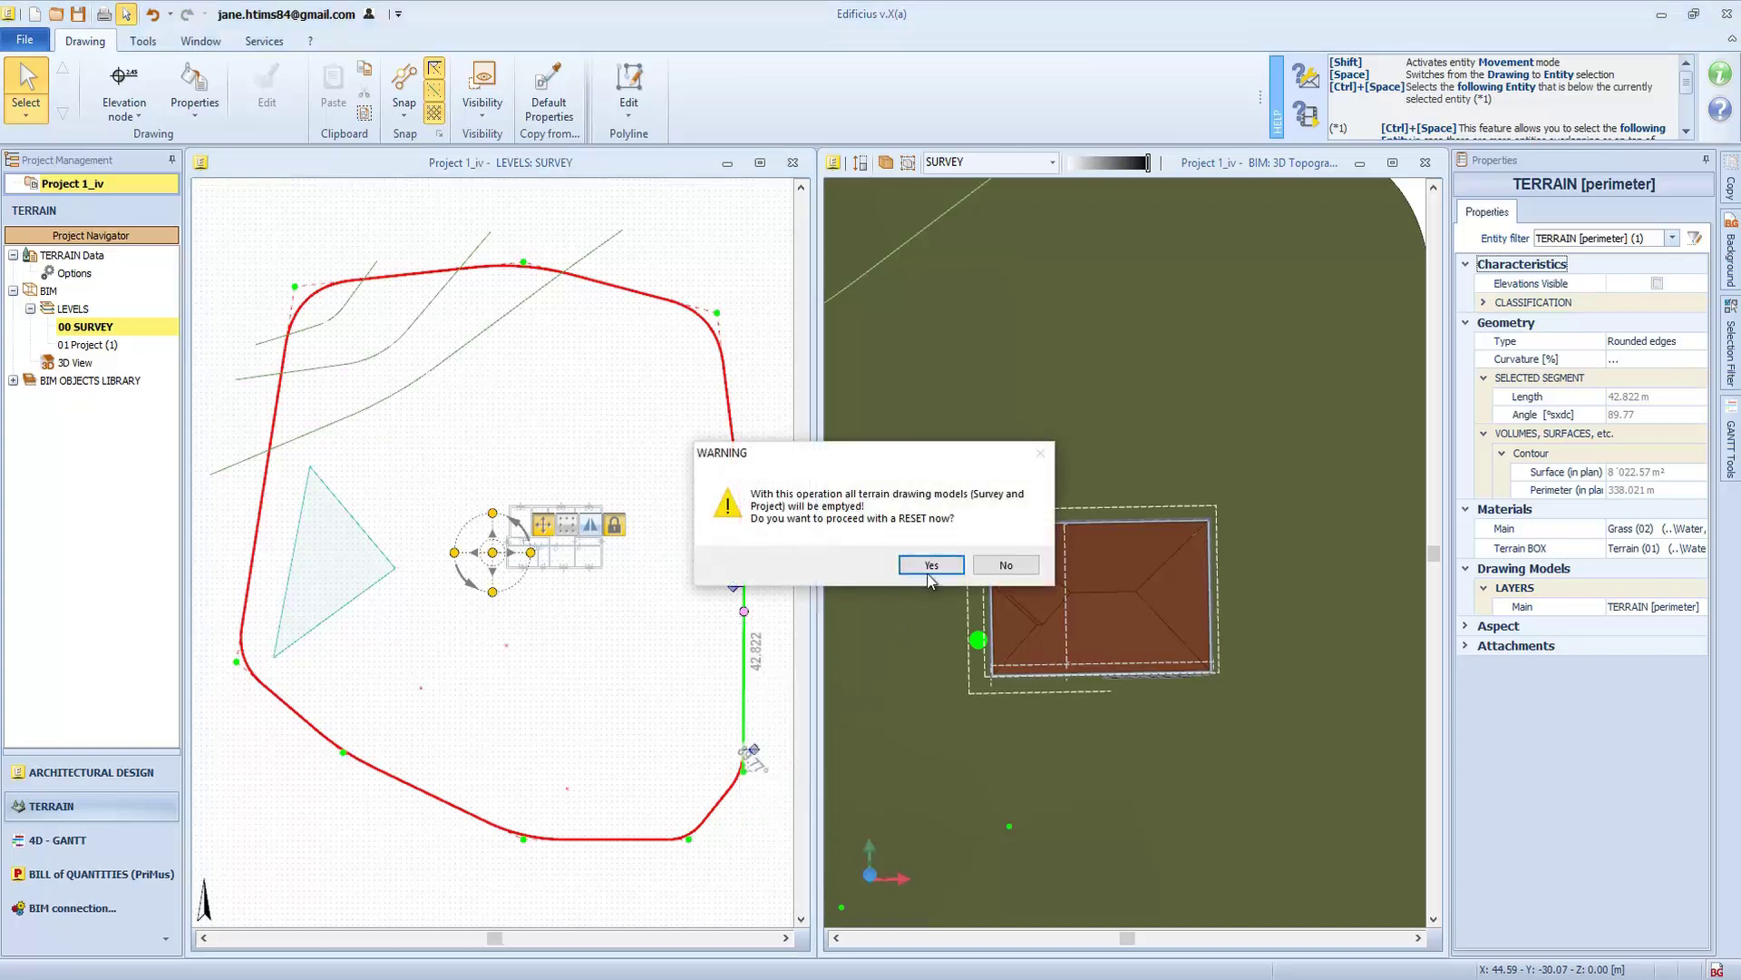
key("Return")
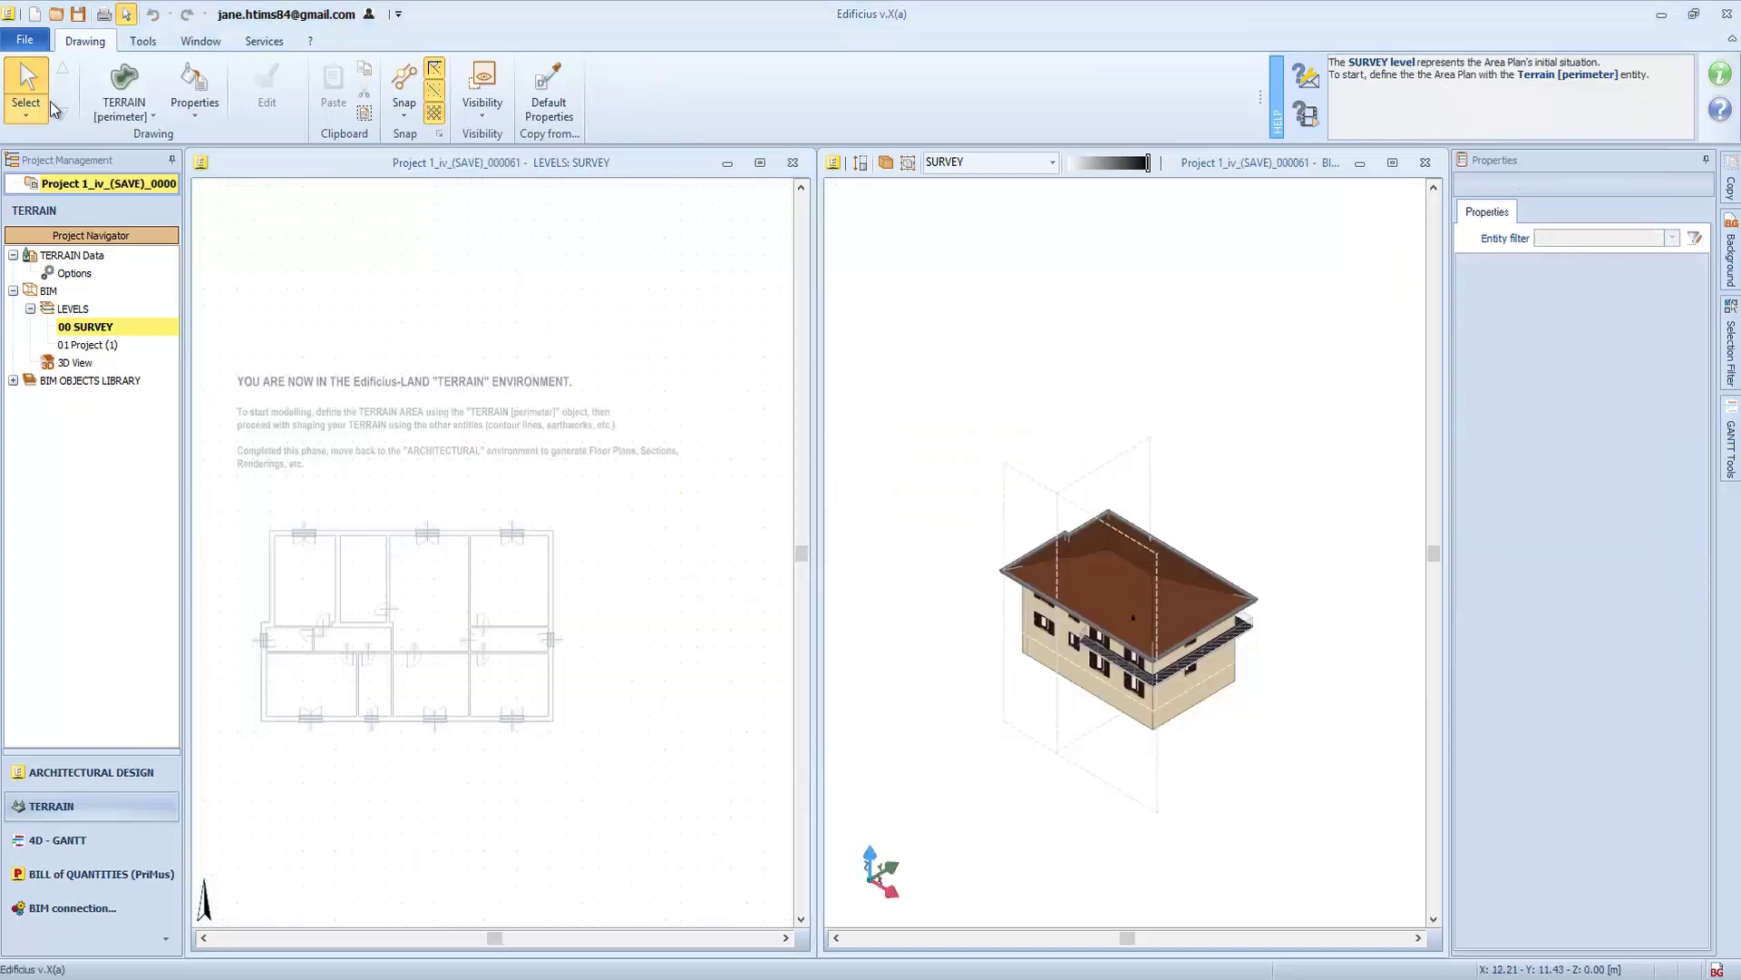
Import Rilievo.dwg as a DXF/DWG Survey, accept the conversion factor, and place it around the house
left_click(124, 80)
left_click(136, 117)
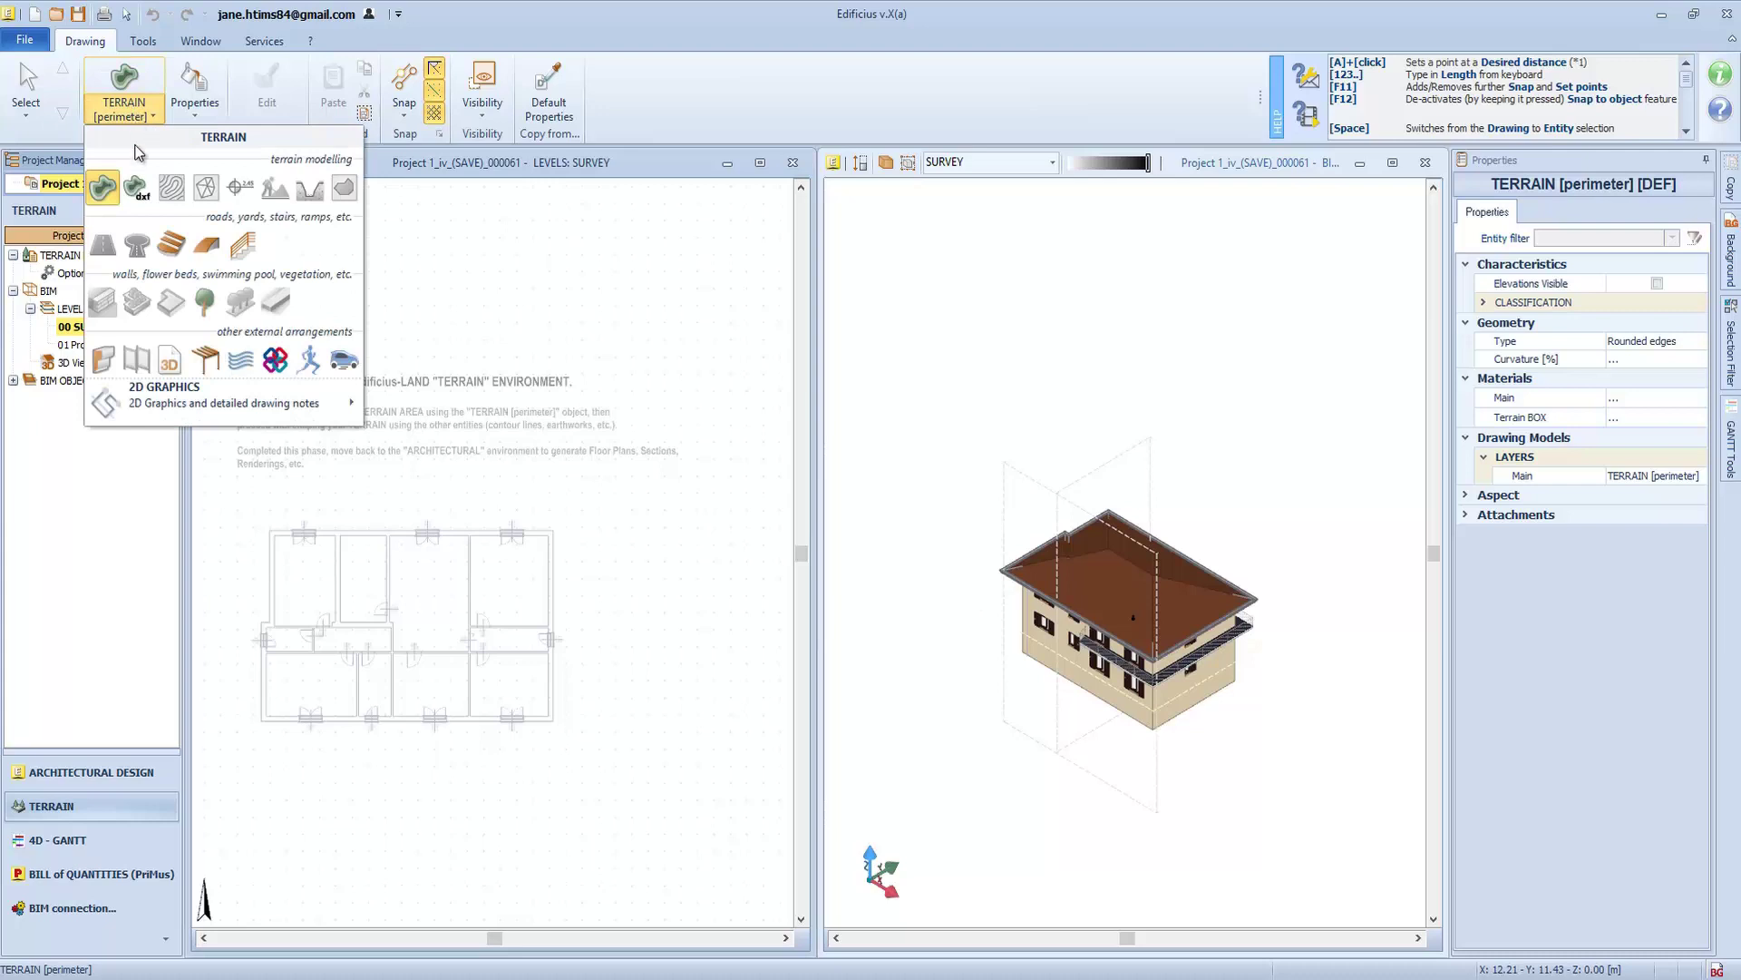
left_click(138, 193)
scroll(481, 531, "down", 5)
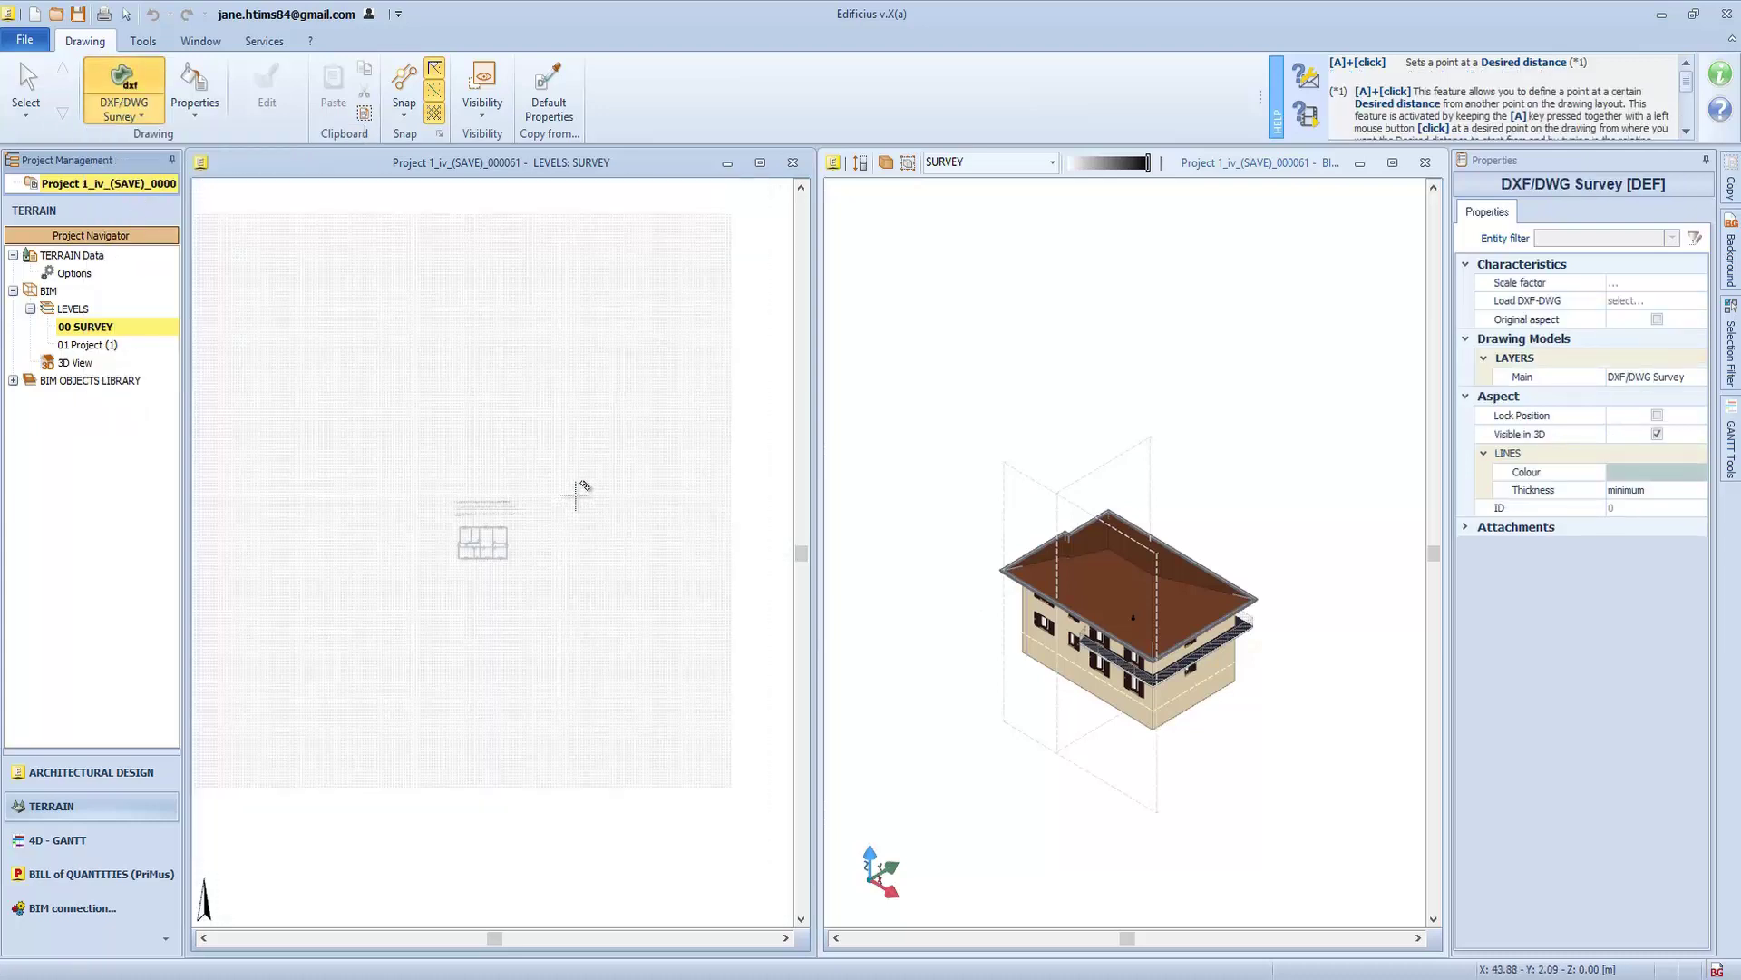
left_click(506, 502)
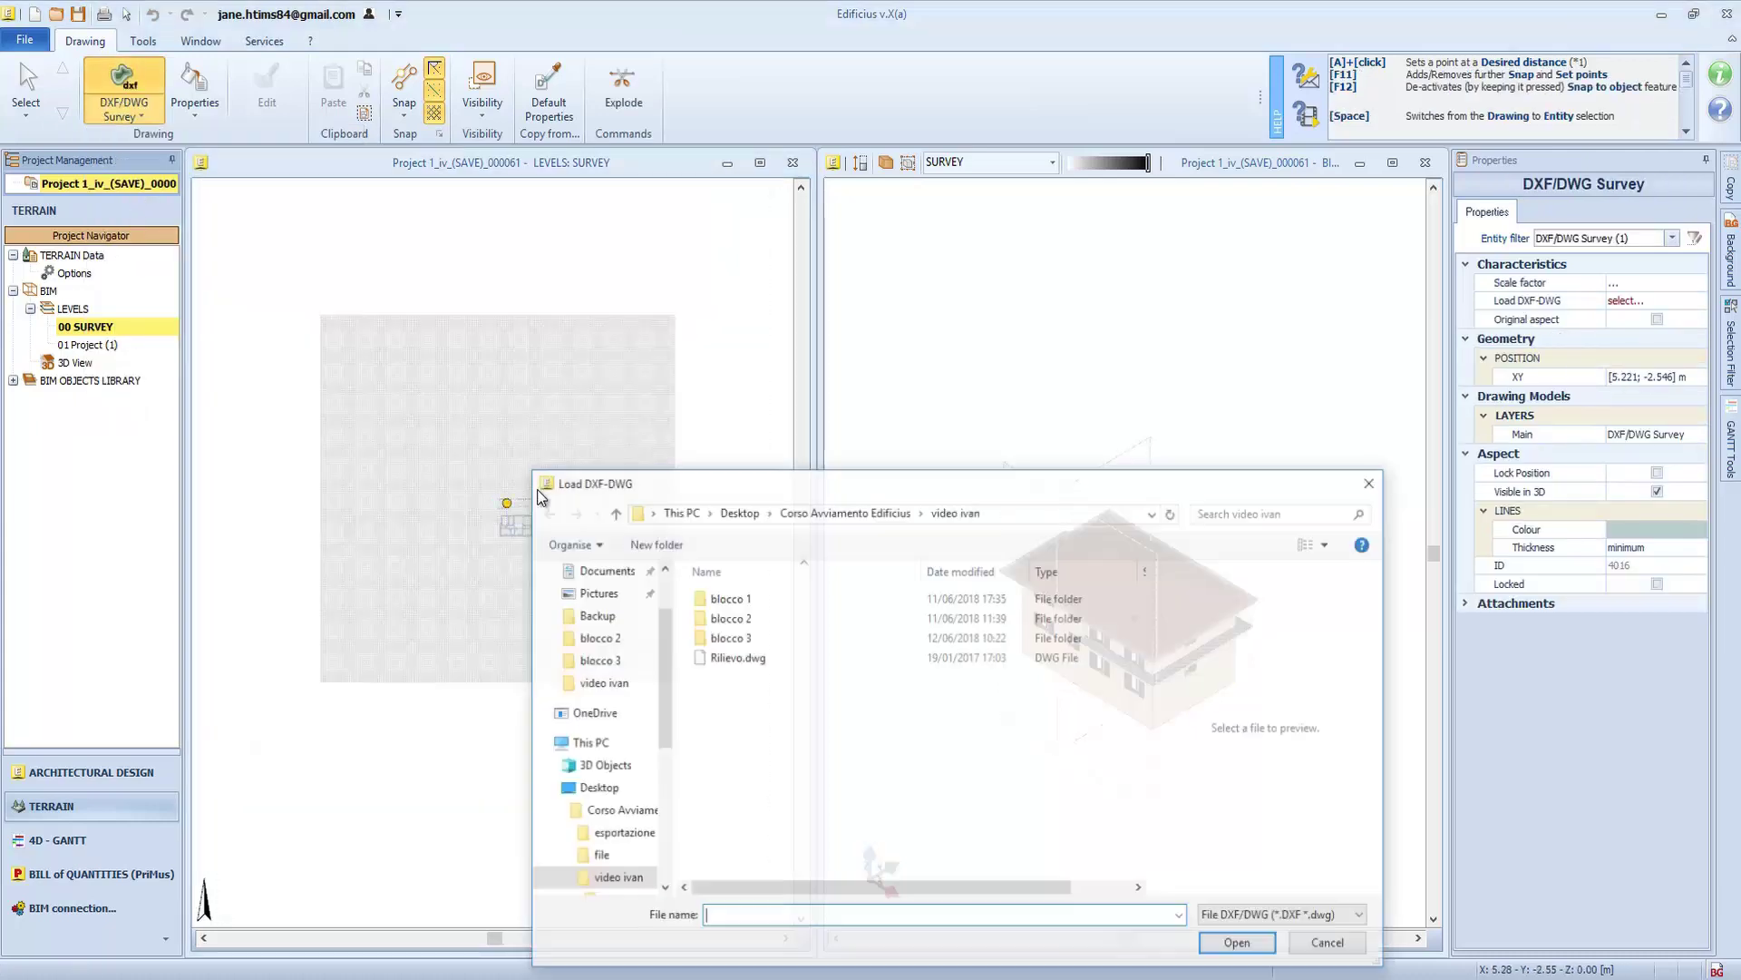
left_click(747, 660)
left_click(1240, 944)
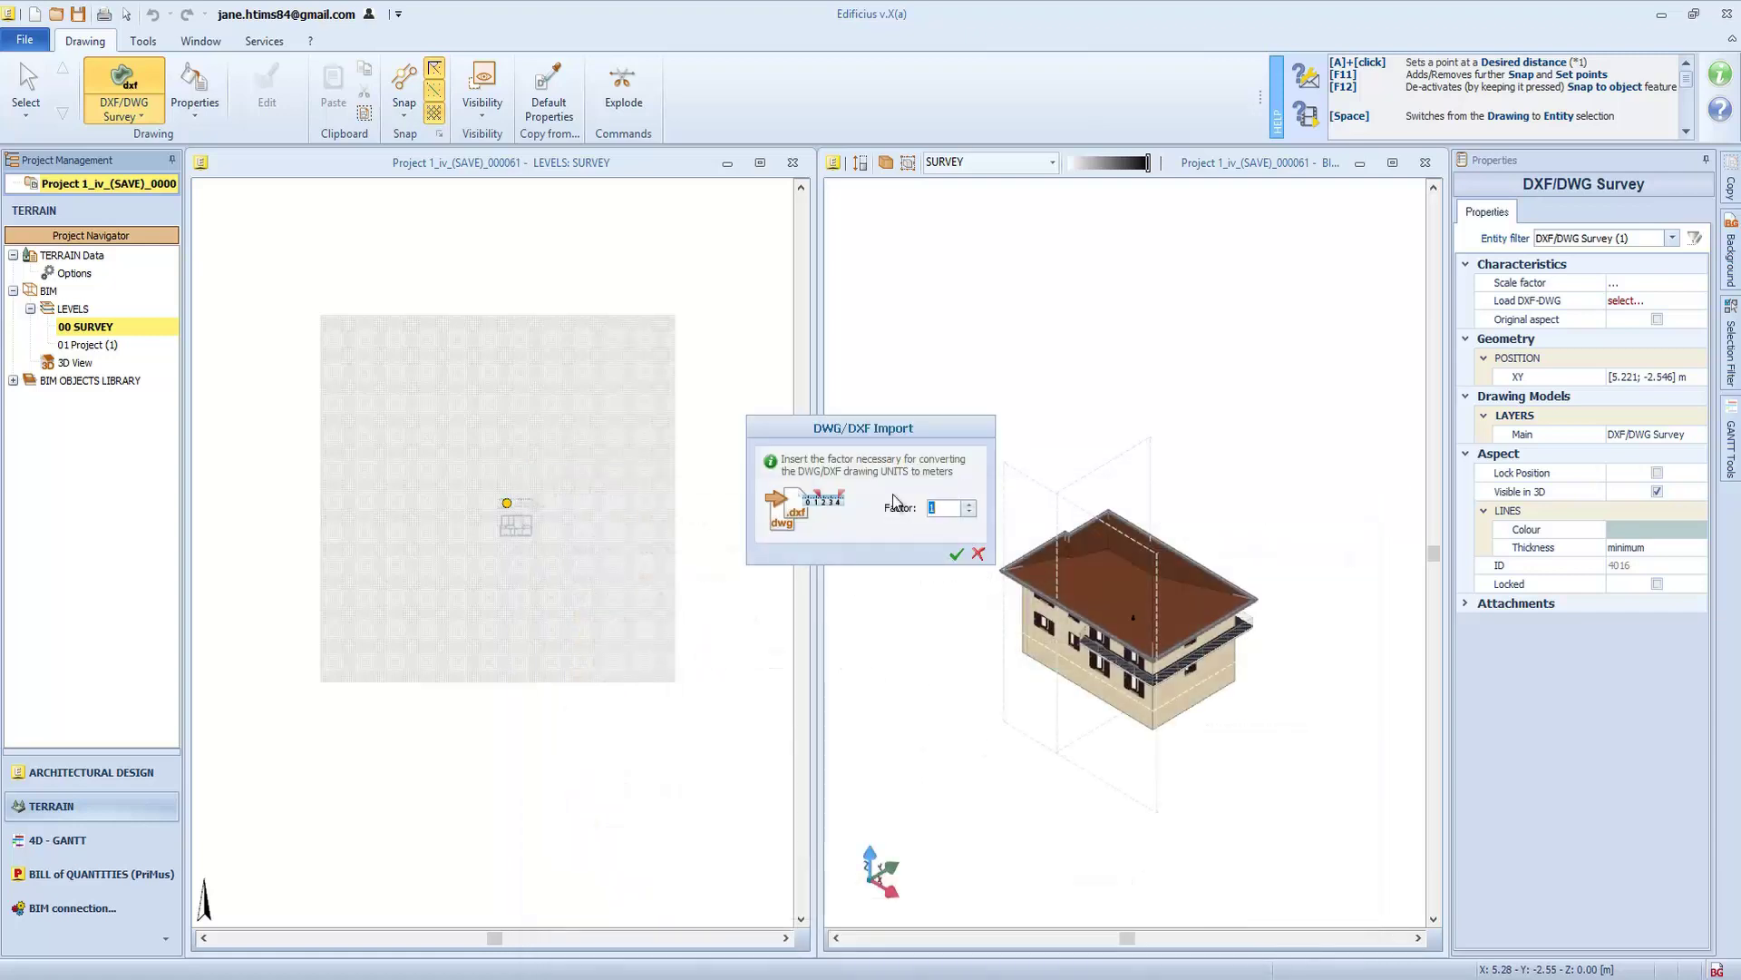
left_click(956, 555)
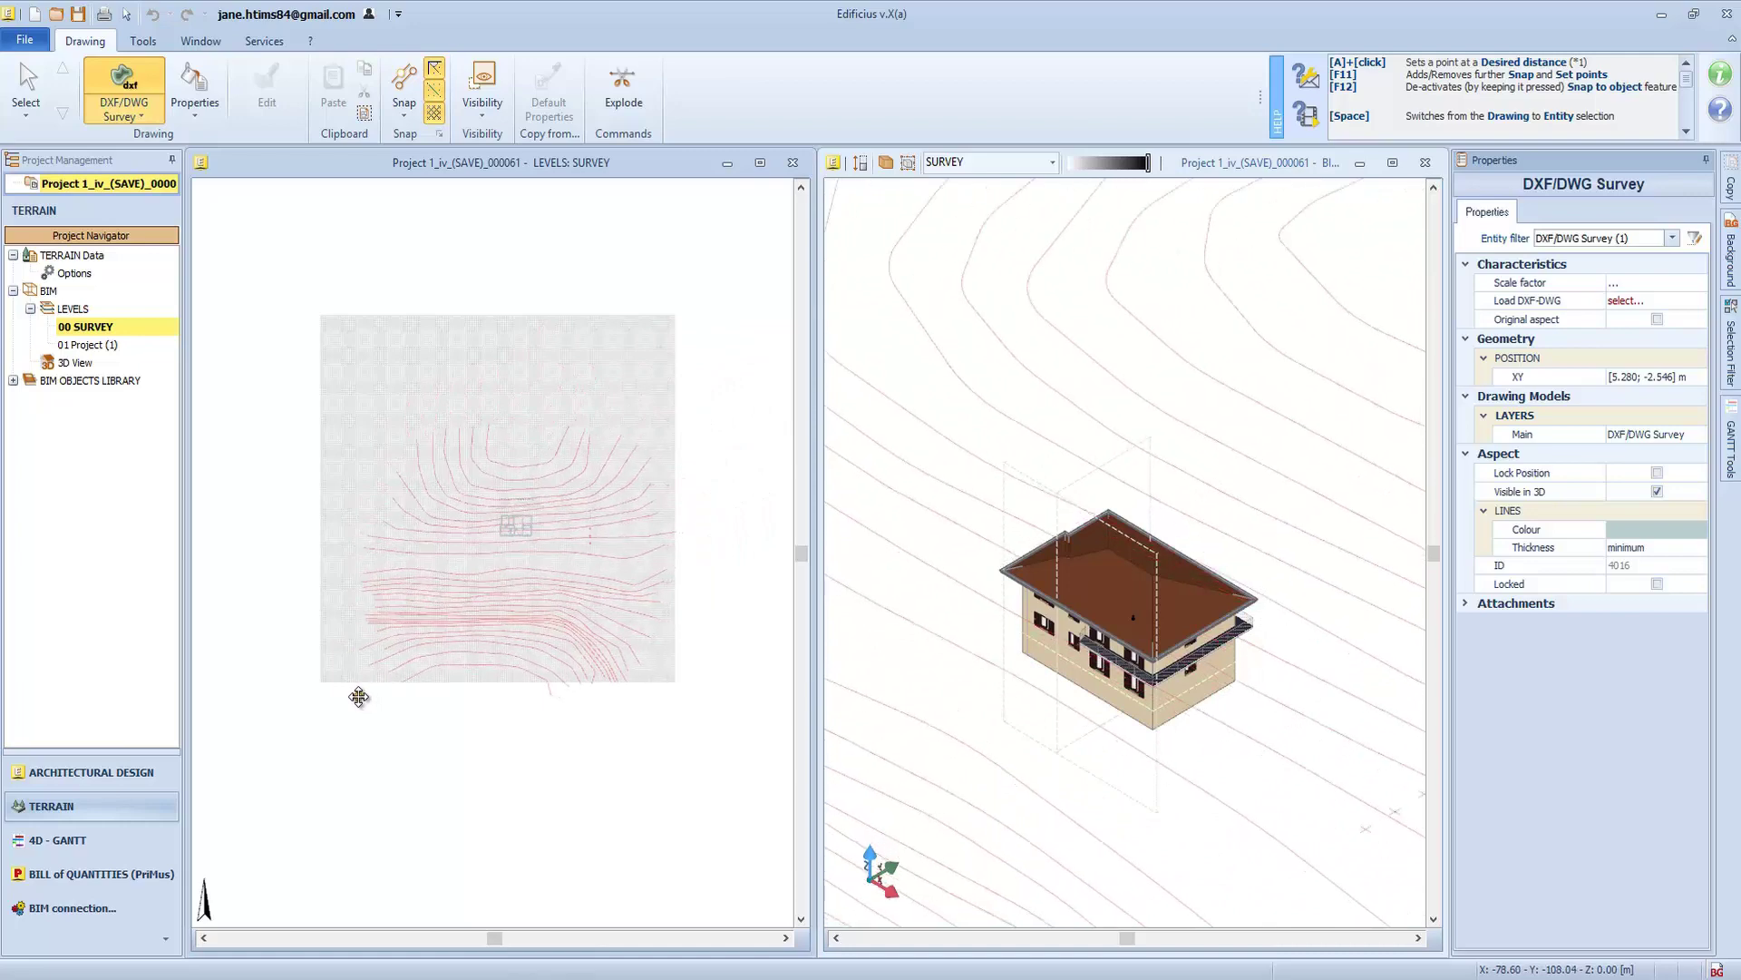
left_click(358, 695)
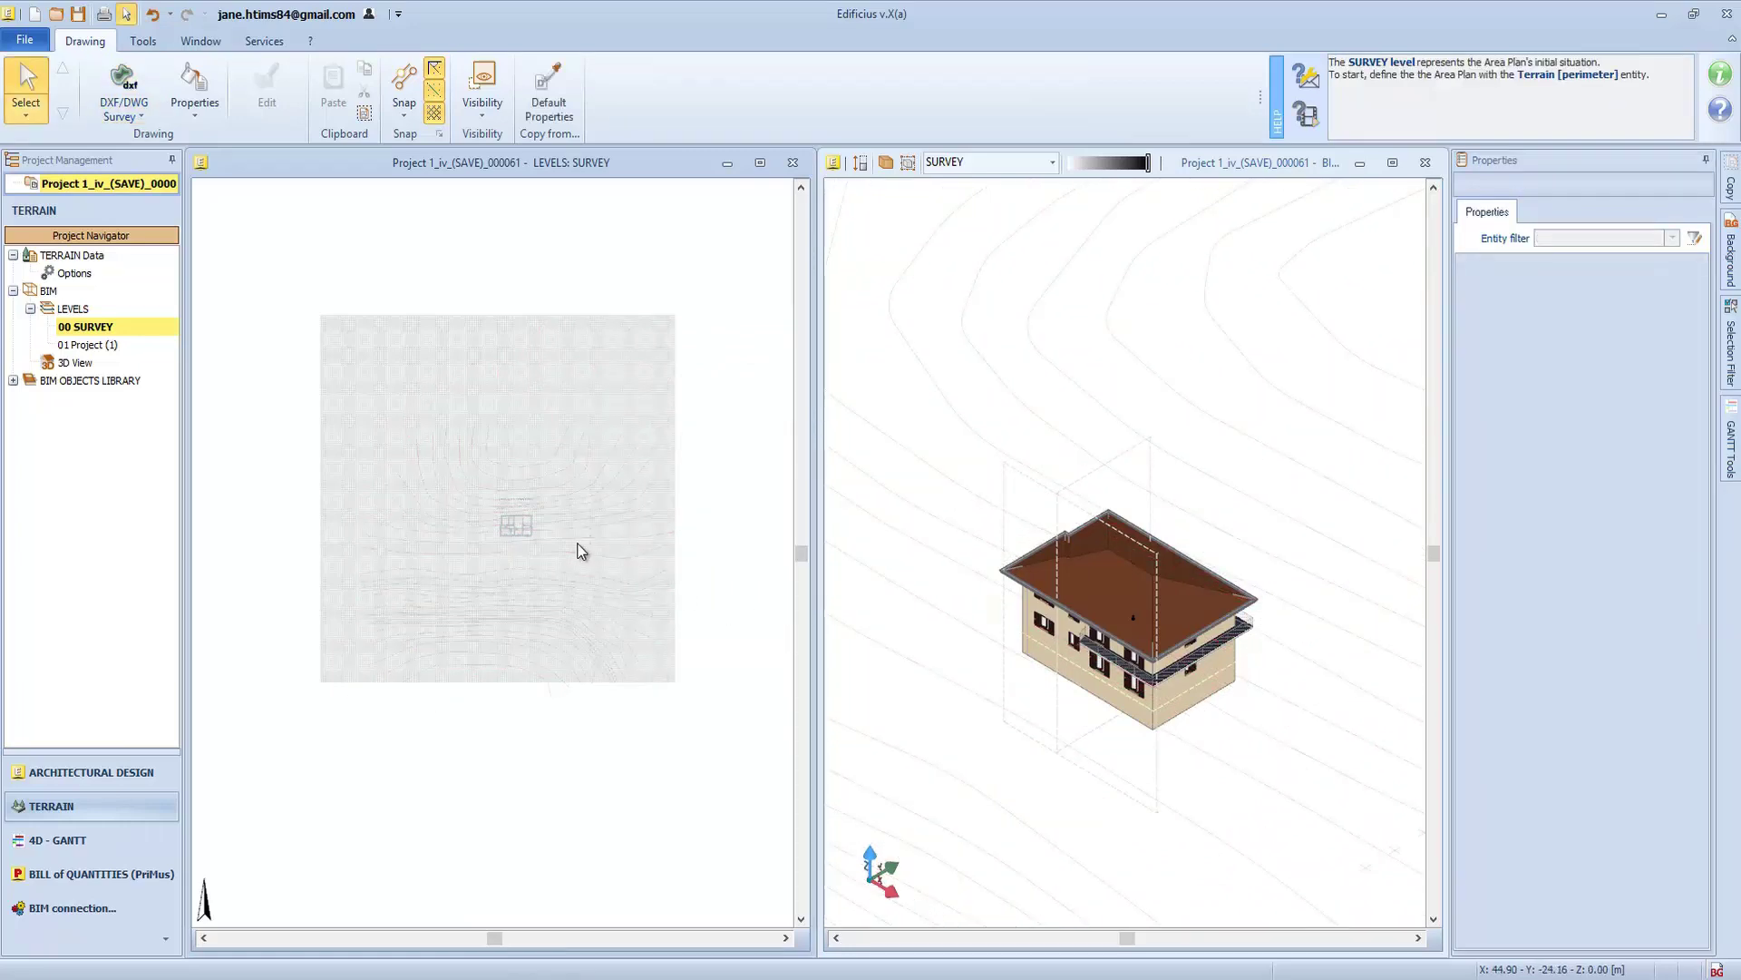
Change the imported survey's line colour to green
scroll(585, 548, "up", 2)
left_click(711, 498)
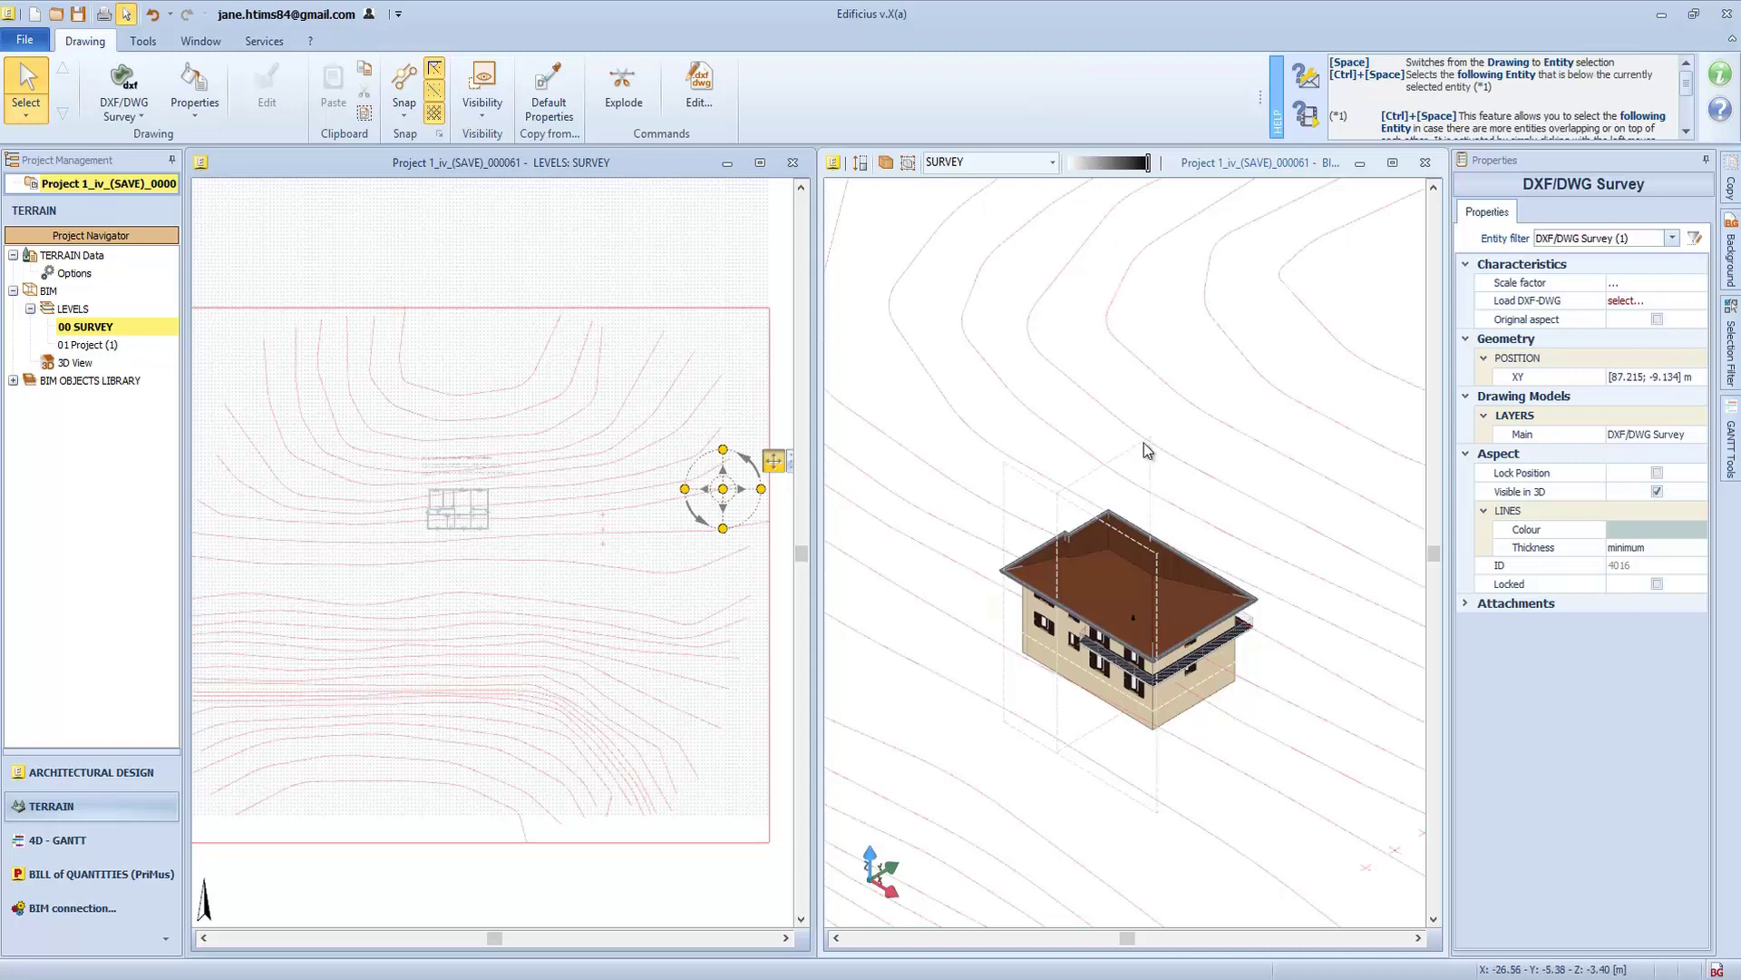
left_click(1682, 524)
left_click(1701, 529)
left_click(1345, 363)
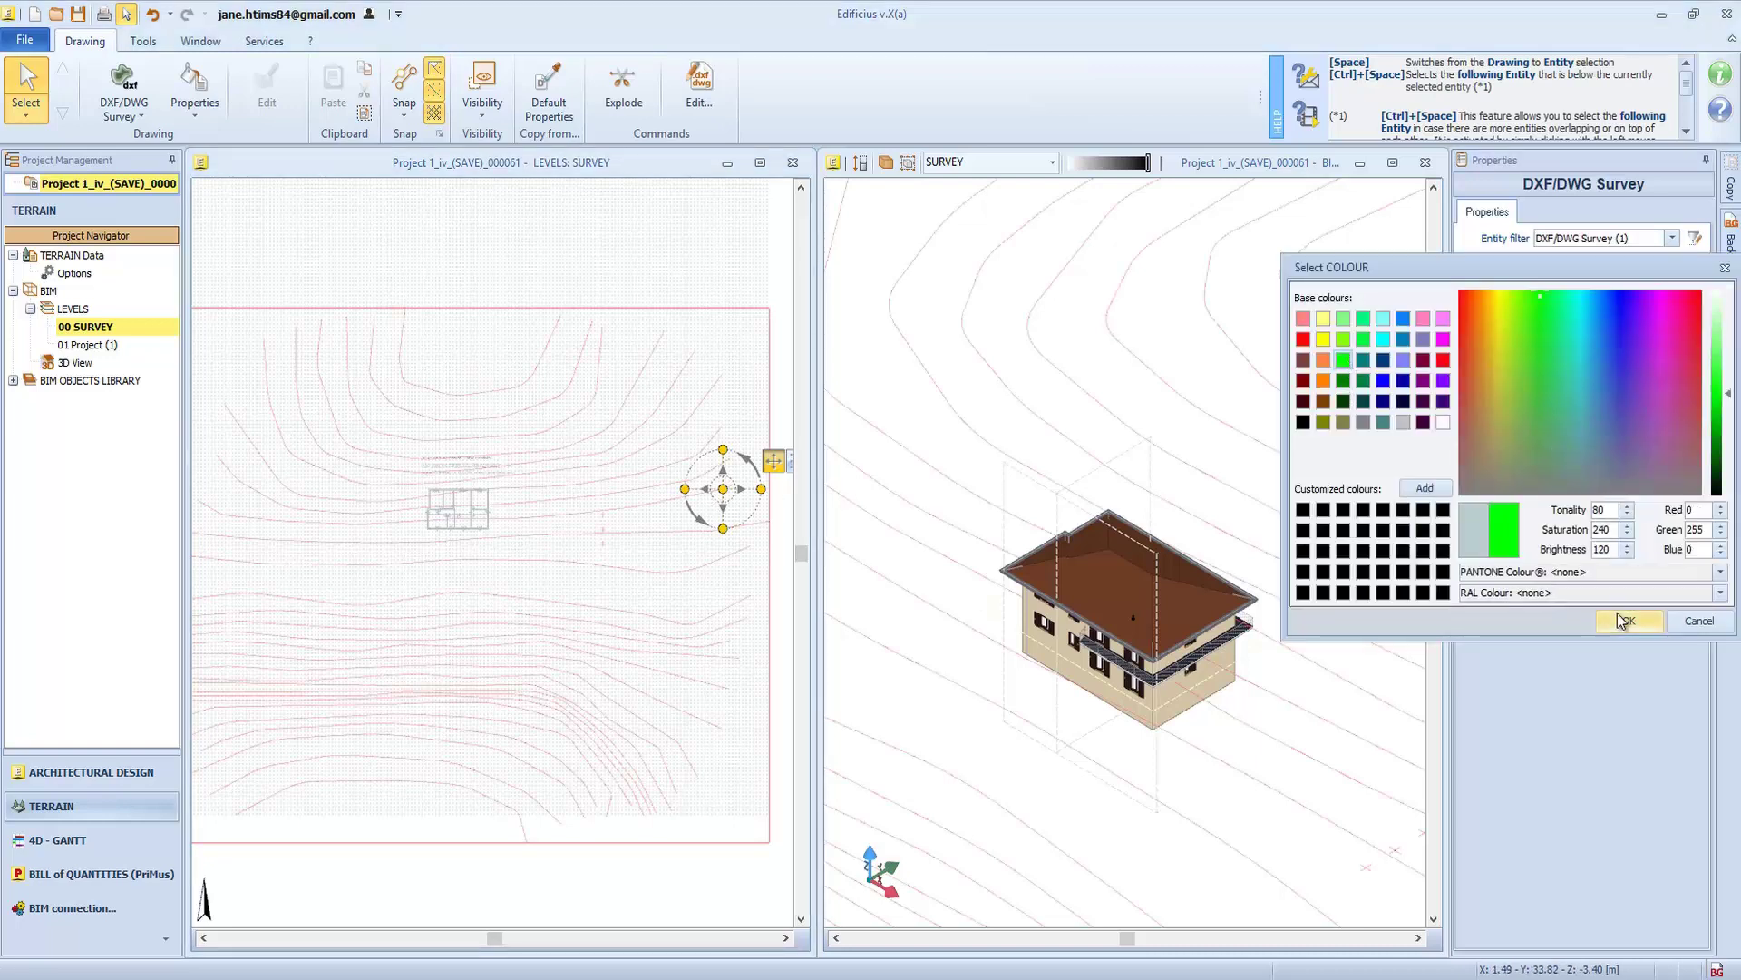
left_click(1629, 621)
left_click(767, 265)
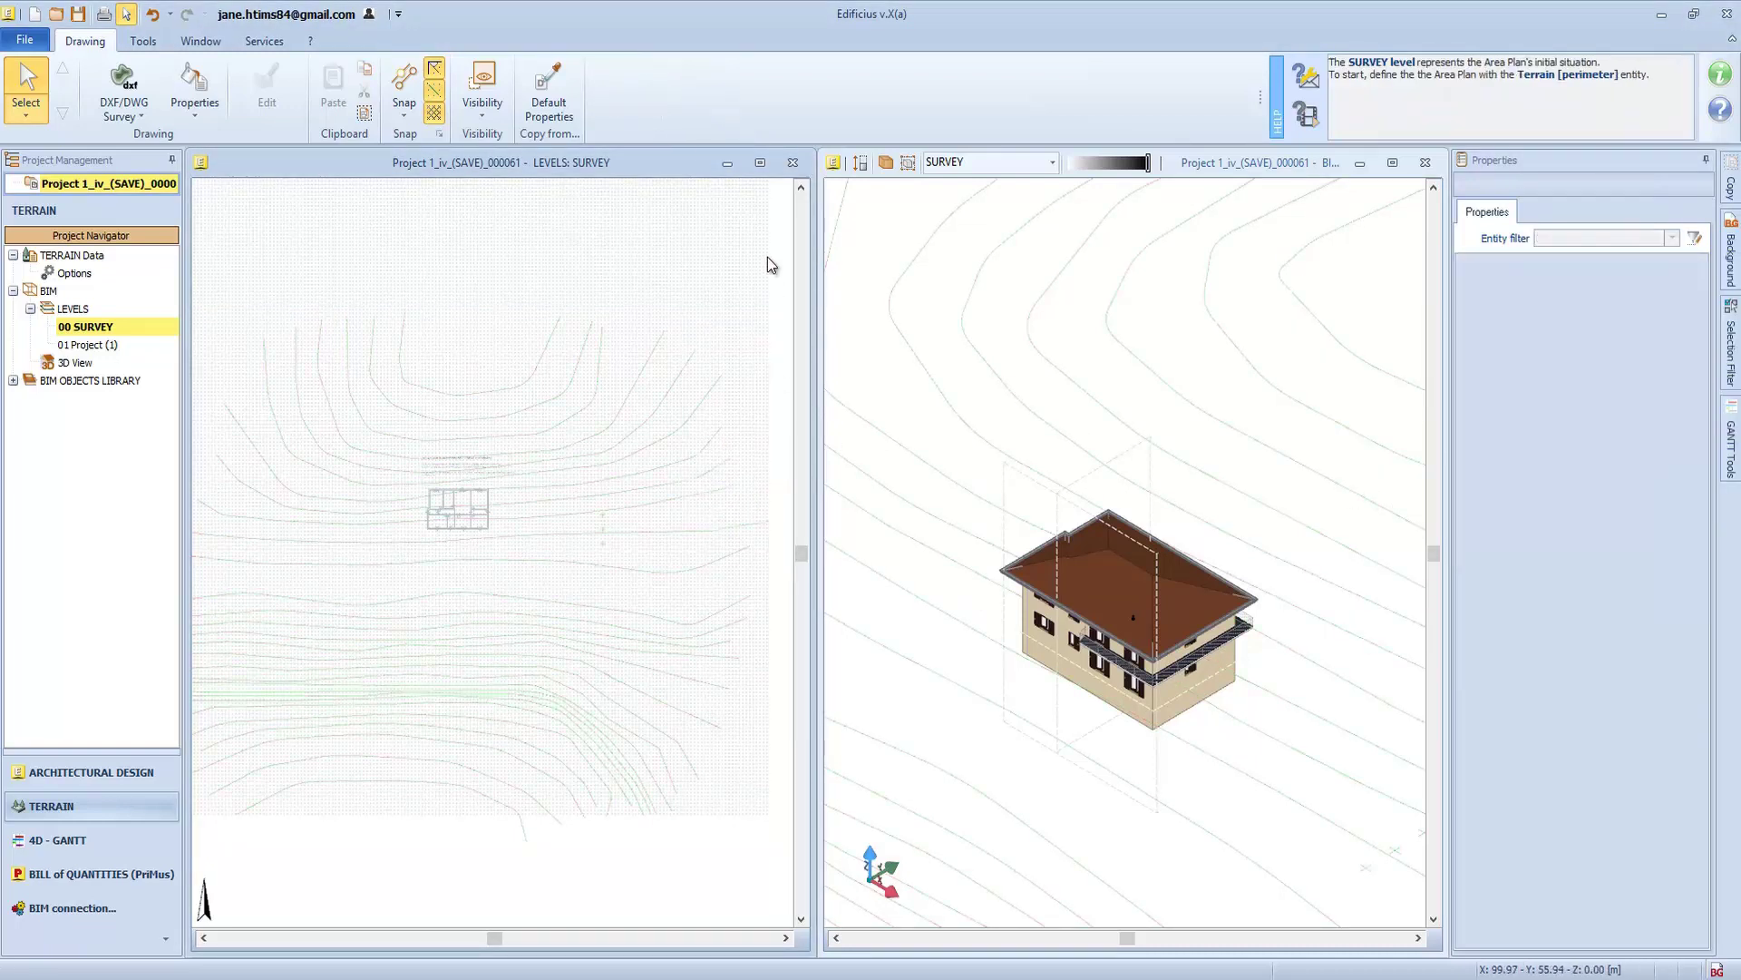
left_click_drag(1092, 493, 1094, 444)
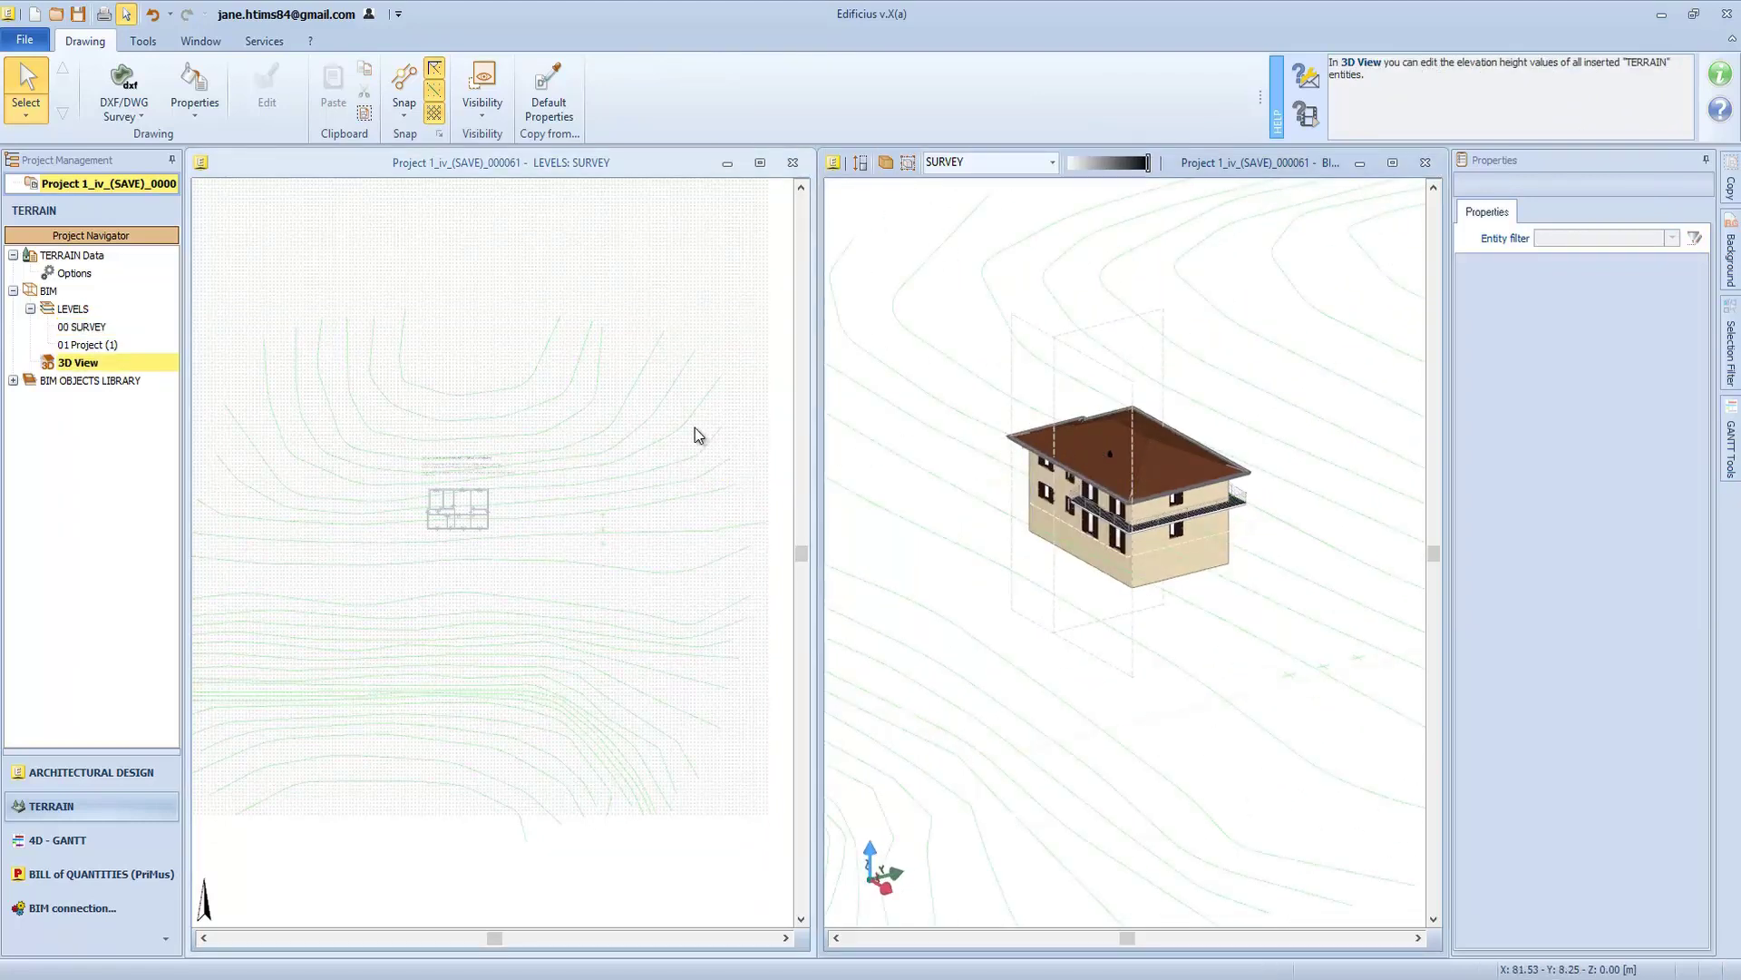
Start a TERRAIN [perimeter] from the survey drawing's context menu
left_click(601, 380)
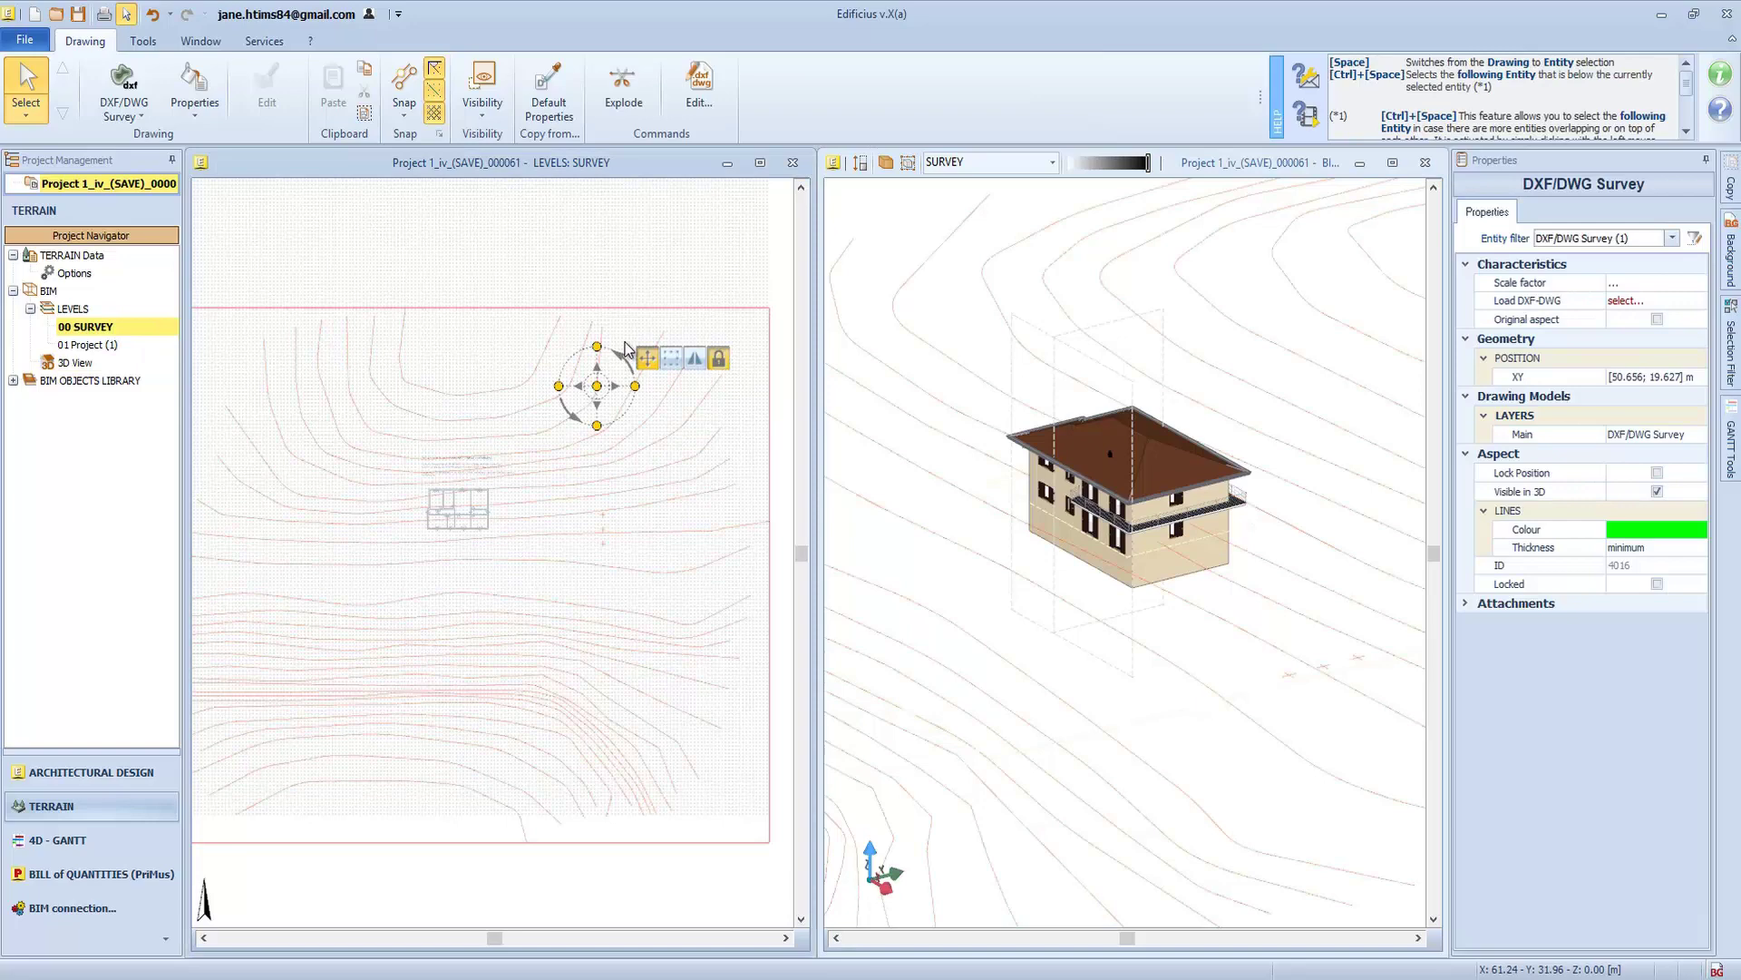
right_click(602, 343)
mouse_move(676, 372)
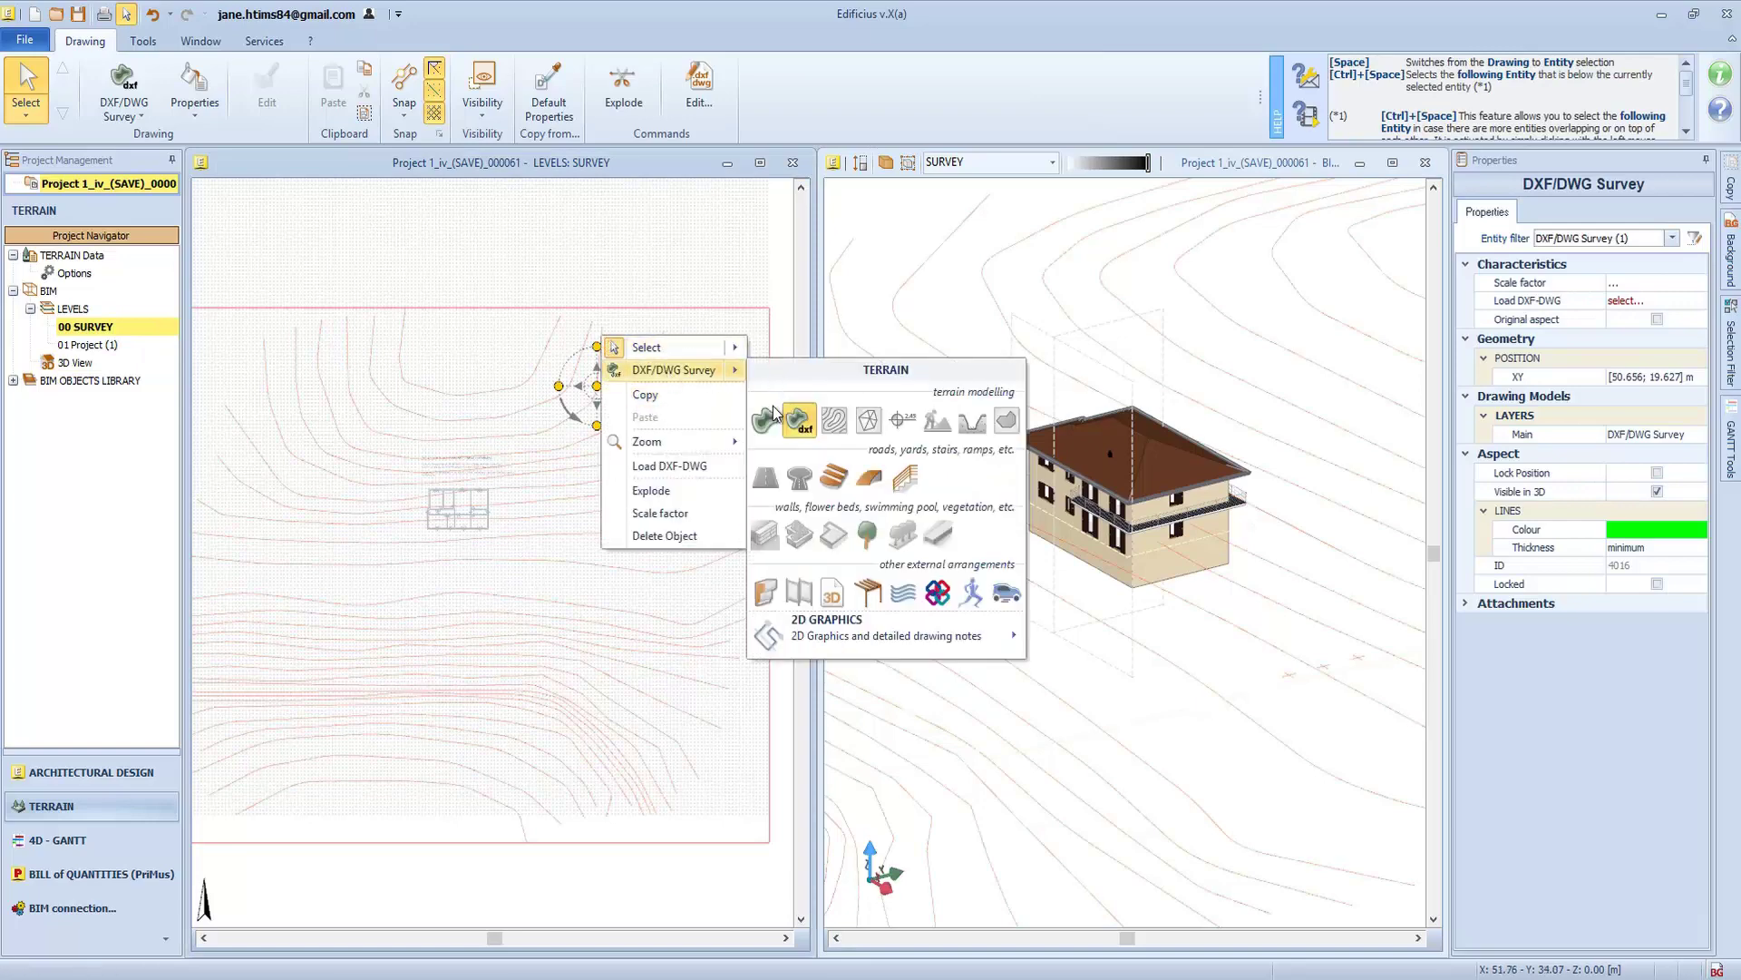
left_click(787, 413)
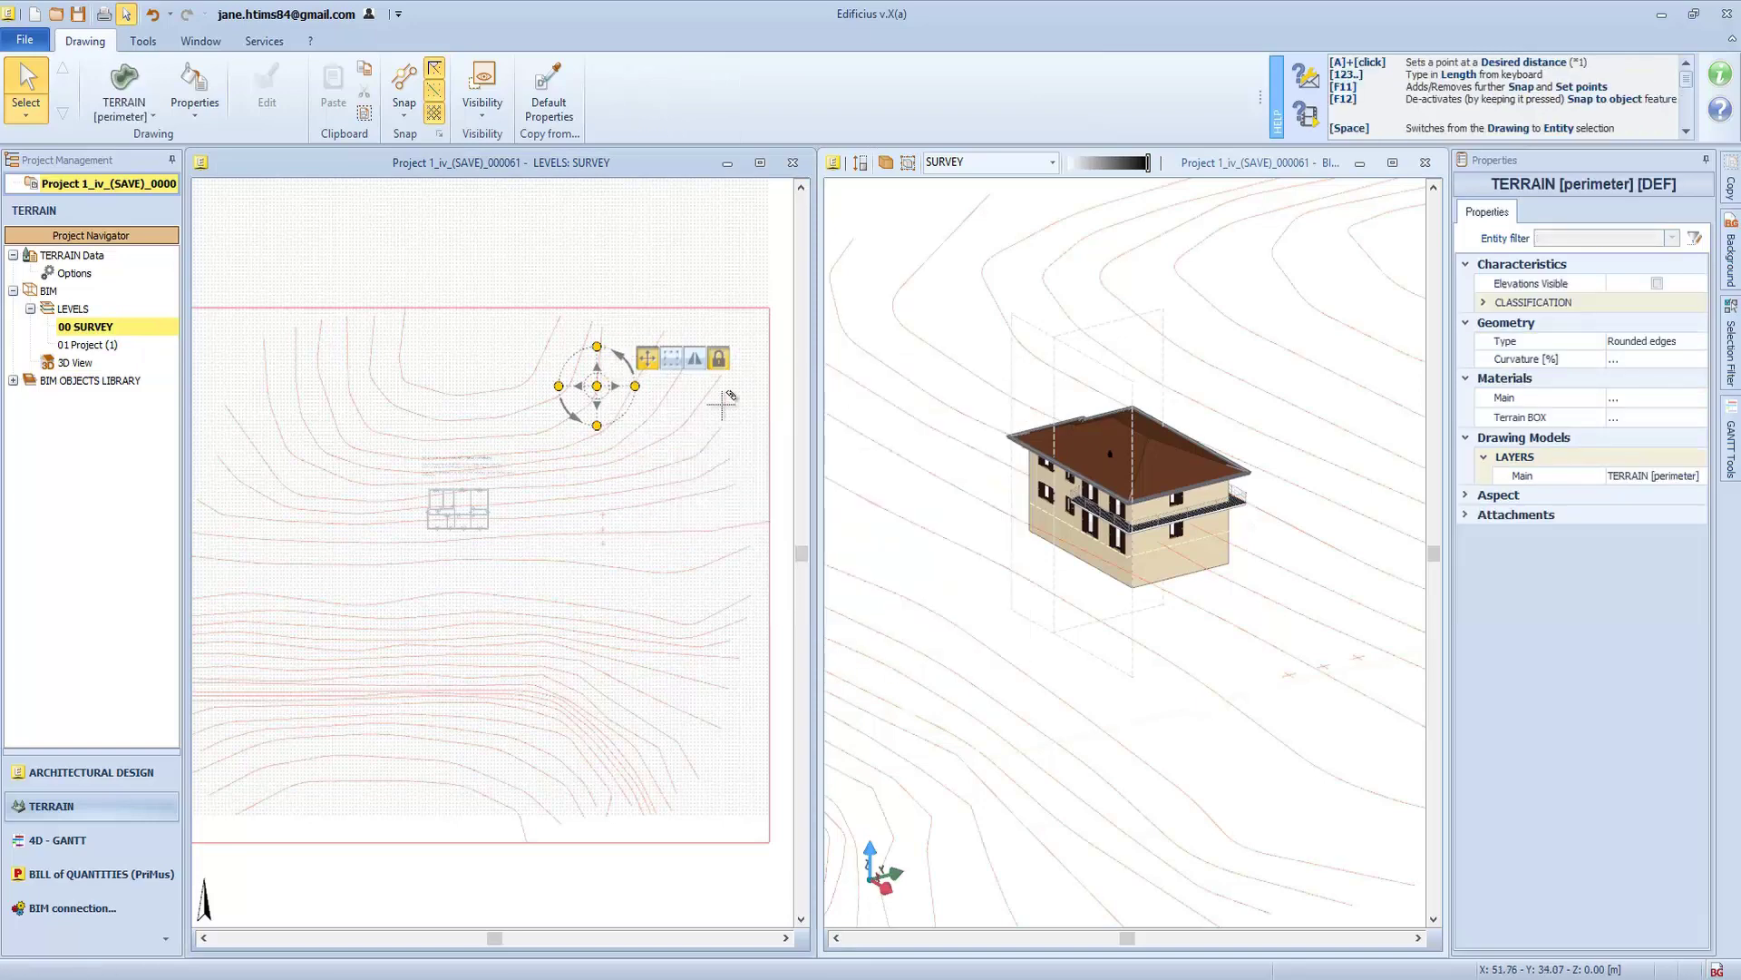
Draw a closed, round-cornered terrain perimeter around the survey contours and the house, then commit it
right_click(581, 346)
left_click(684, 362)
left_click(445, 346)
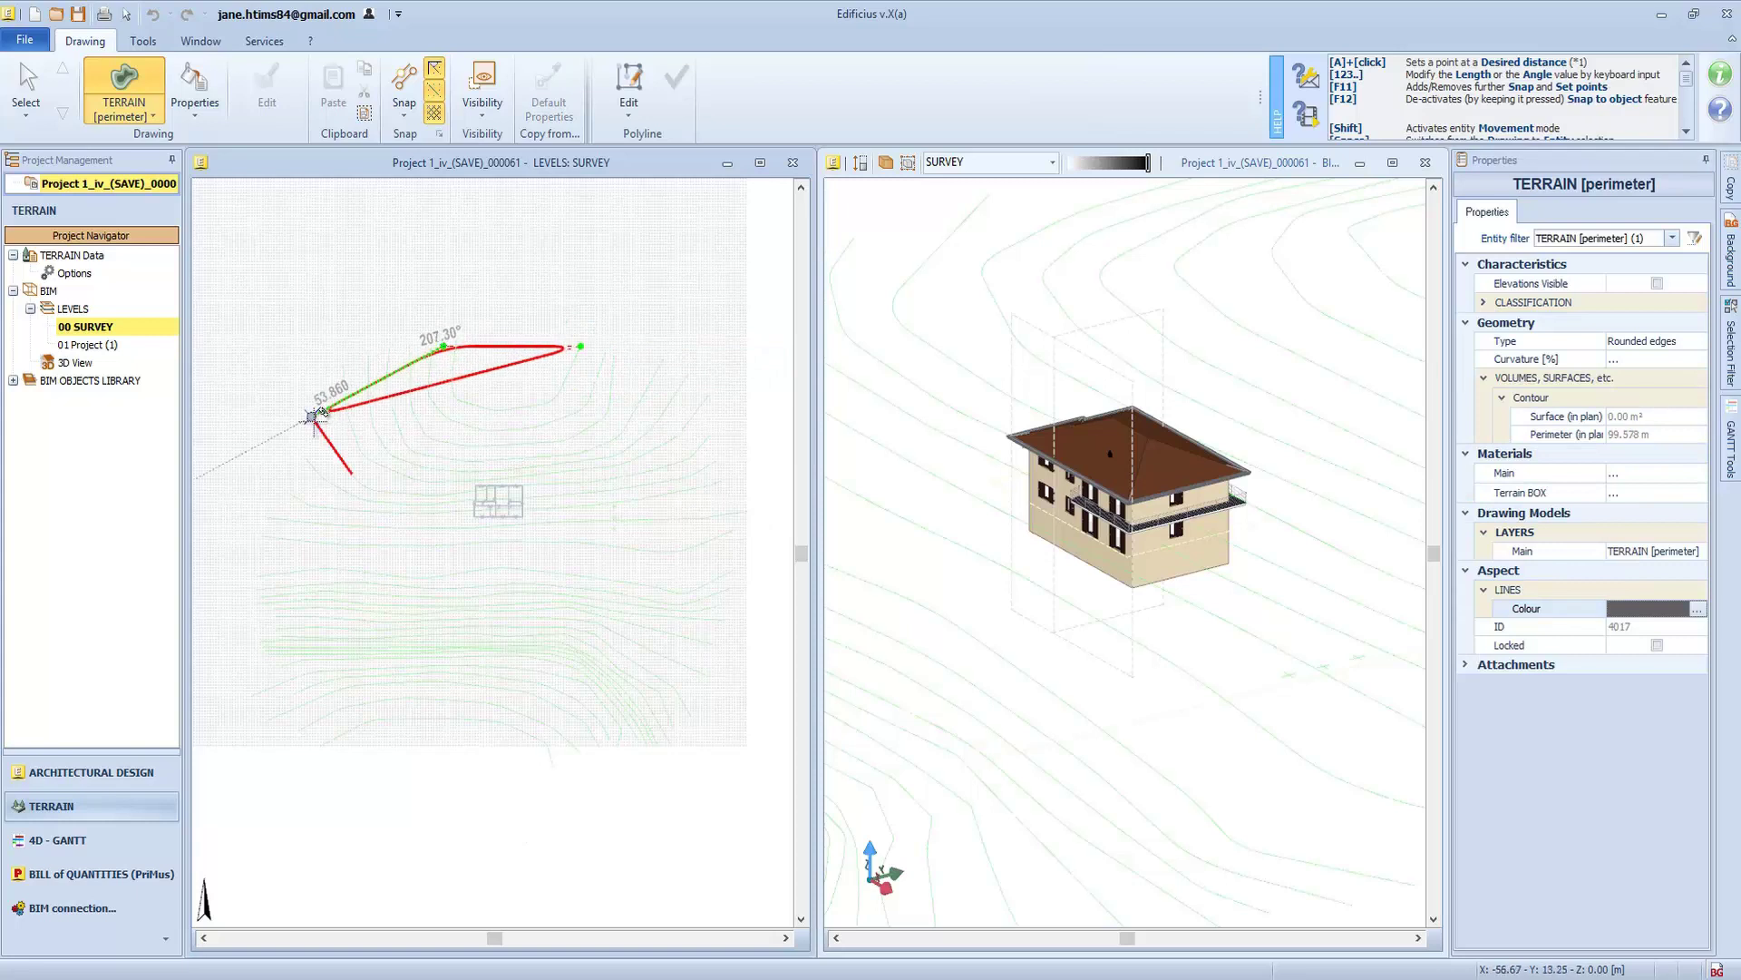
left_click(311, 416)
left_click(261, 641)
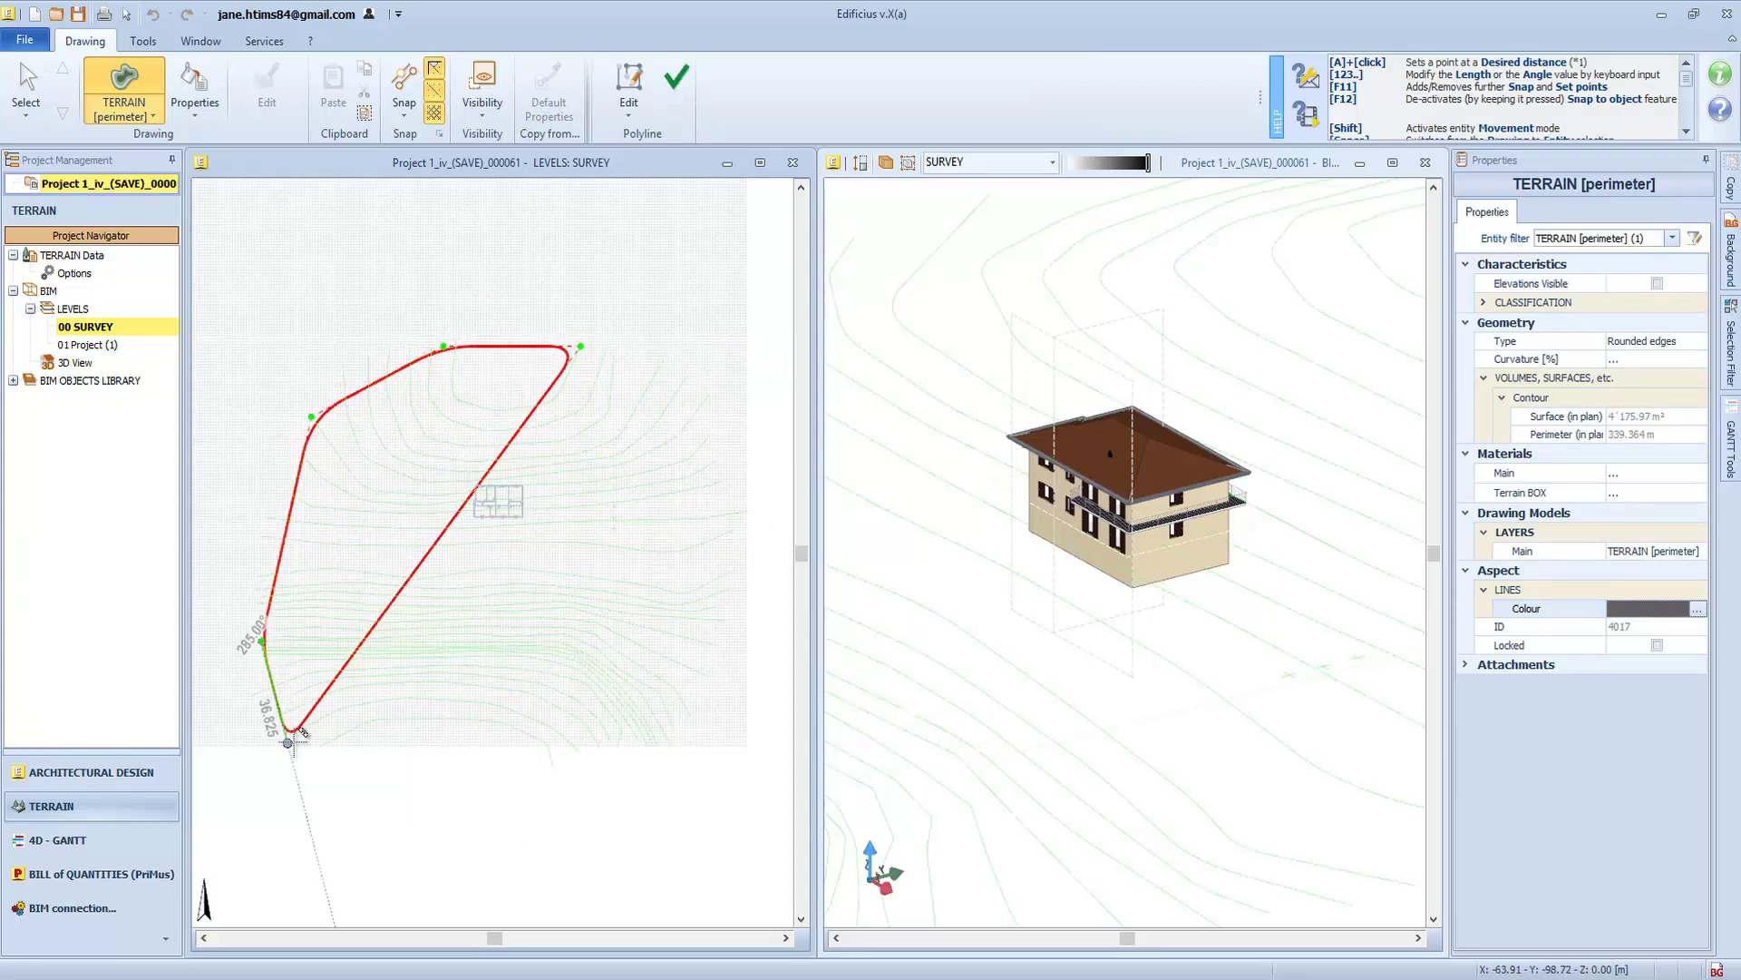
left_click(288, 742)
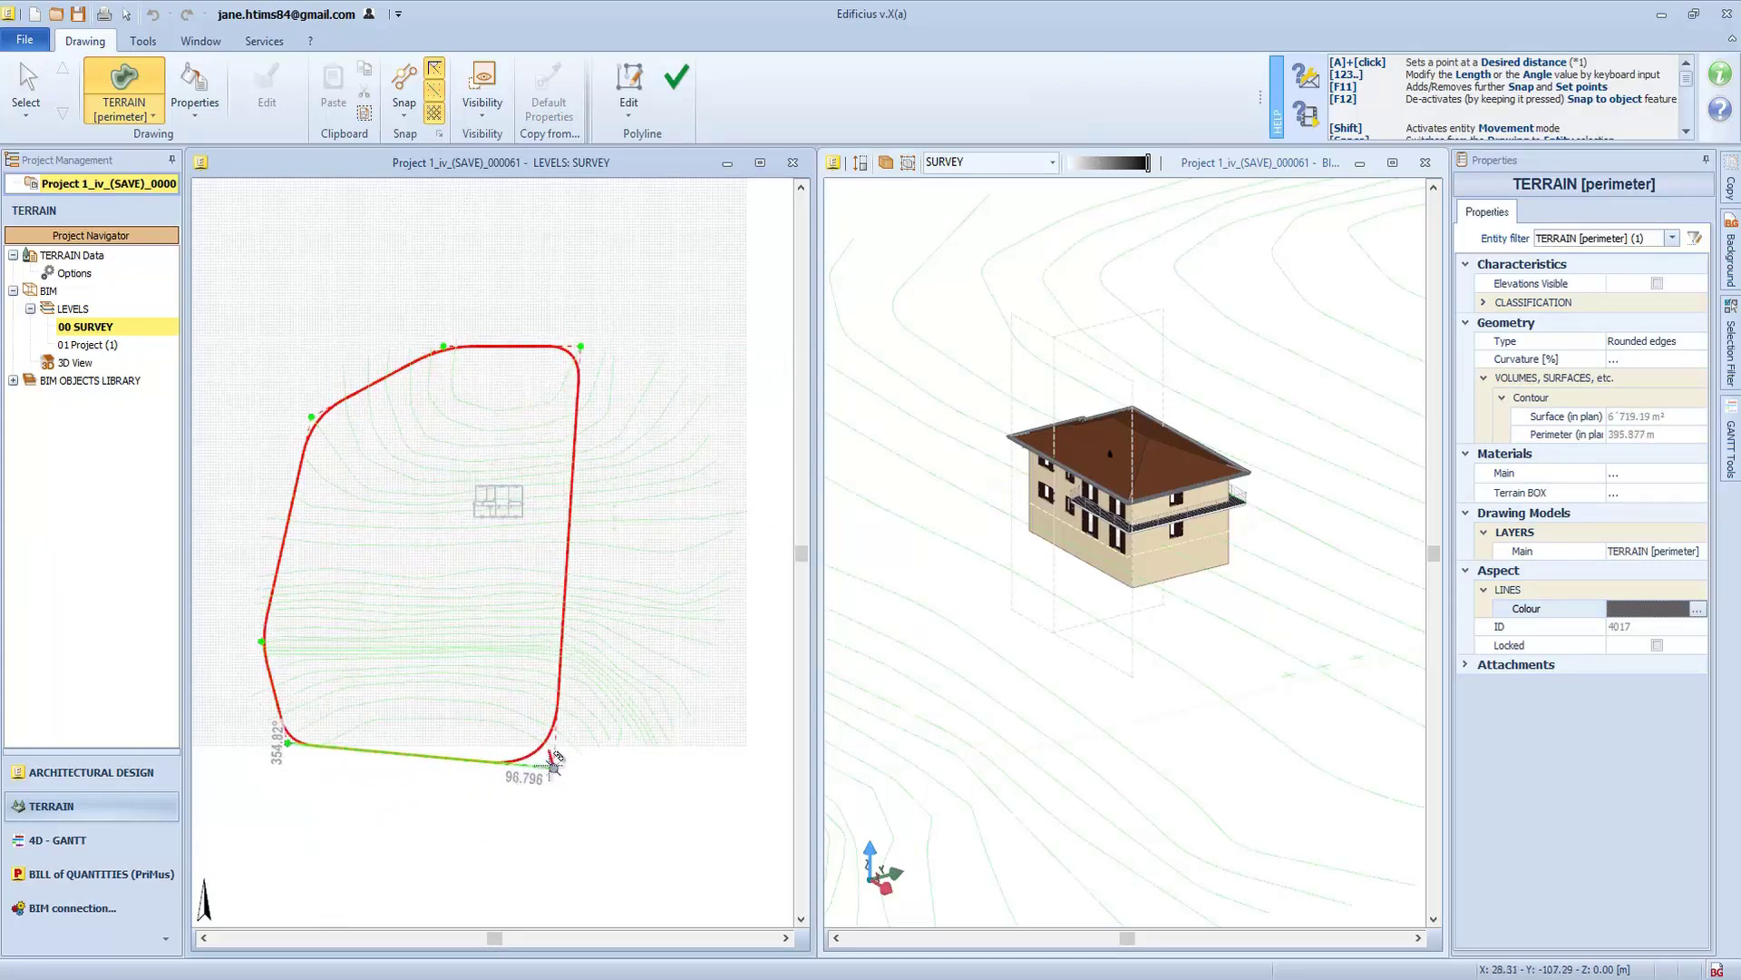
left_click(553, 766)
left_click(695, 702)
left_click(735, 500)
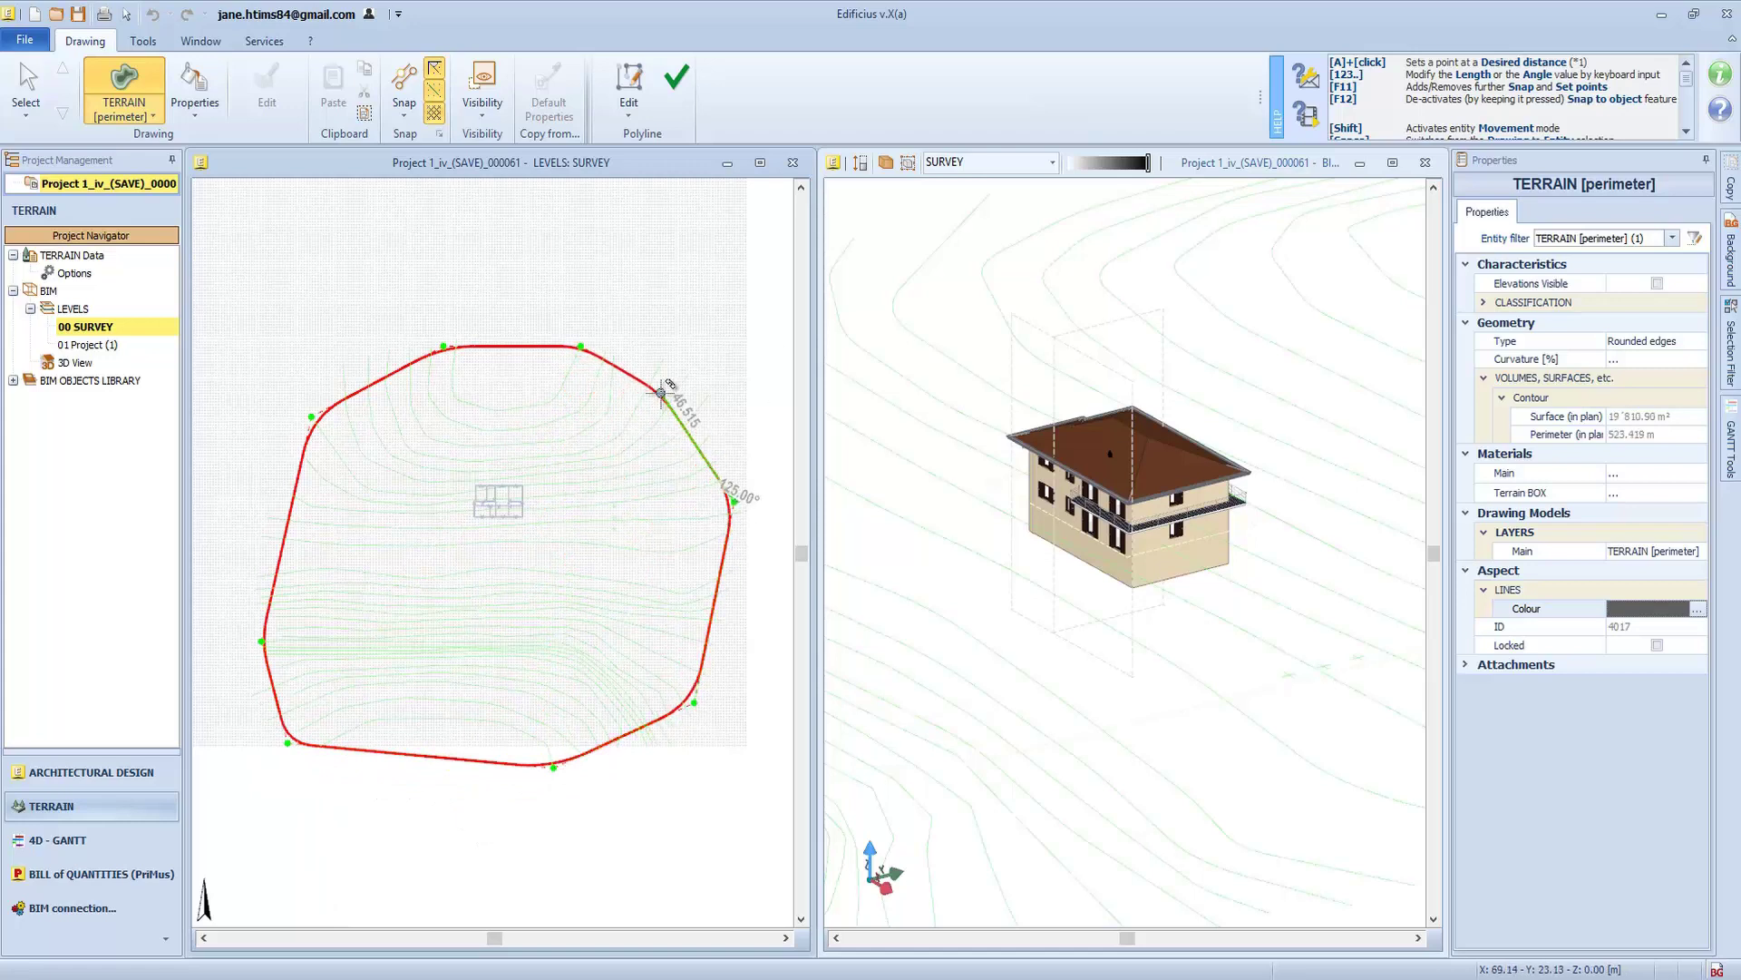
left_click(670, 381)
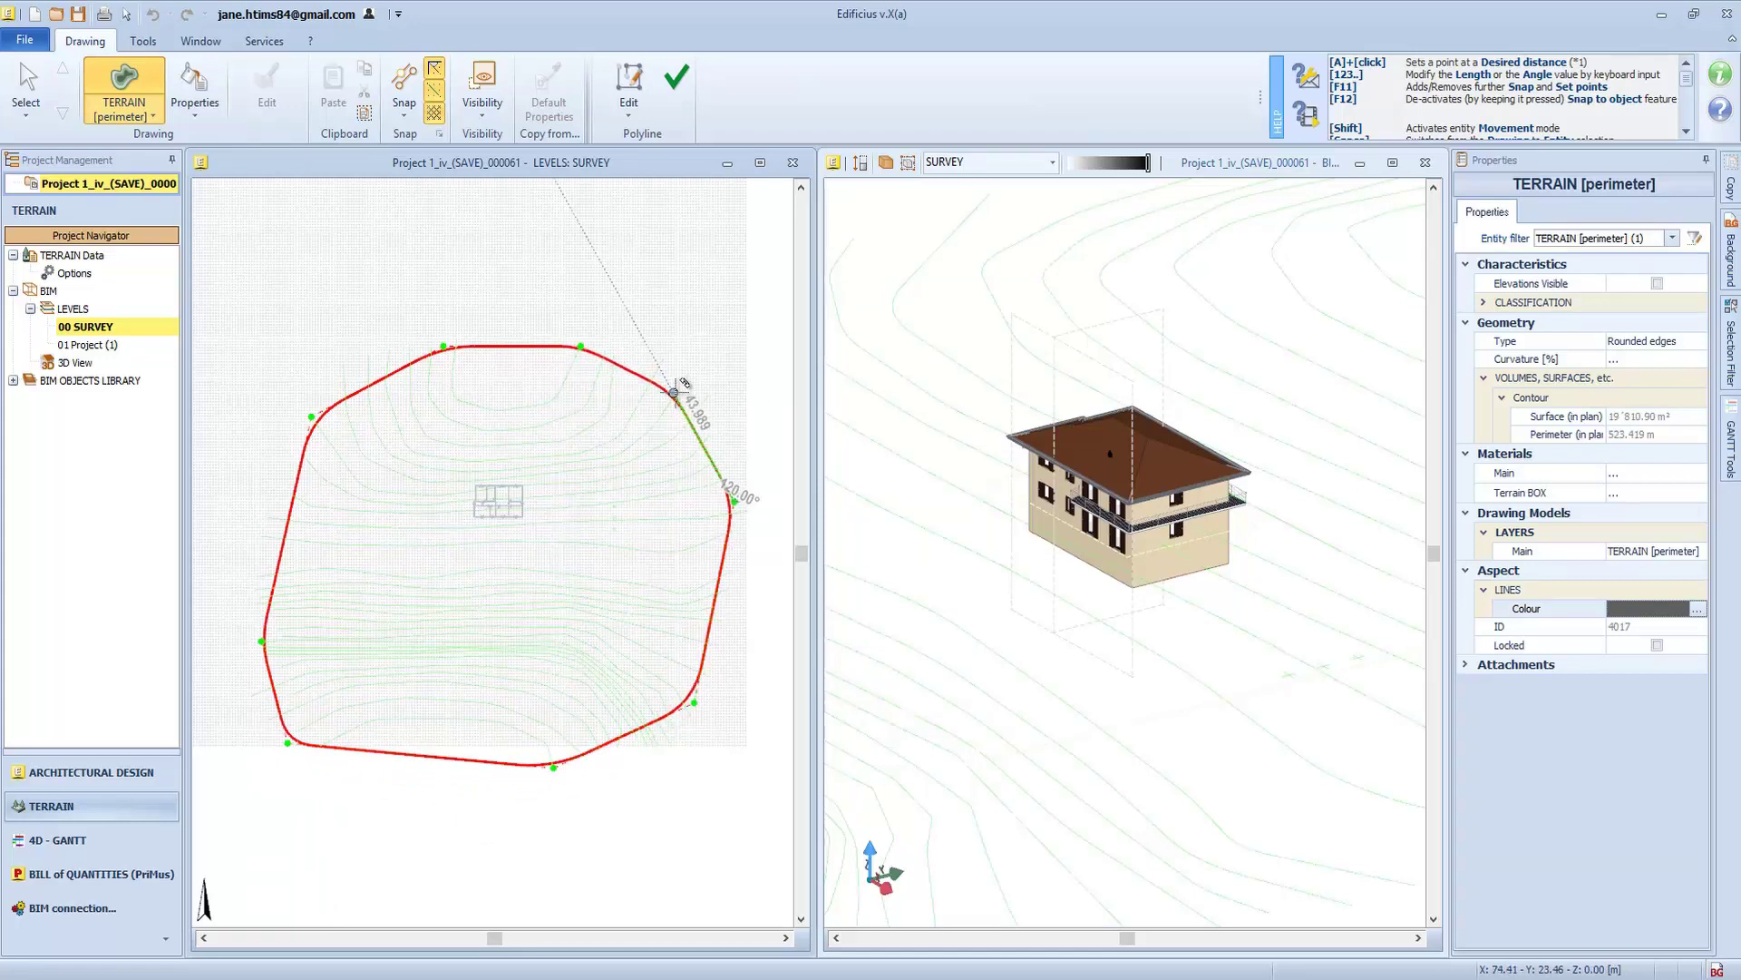
left_click(680, 88)
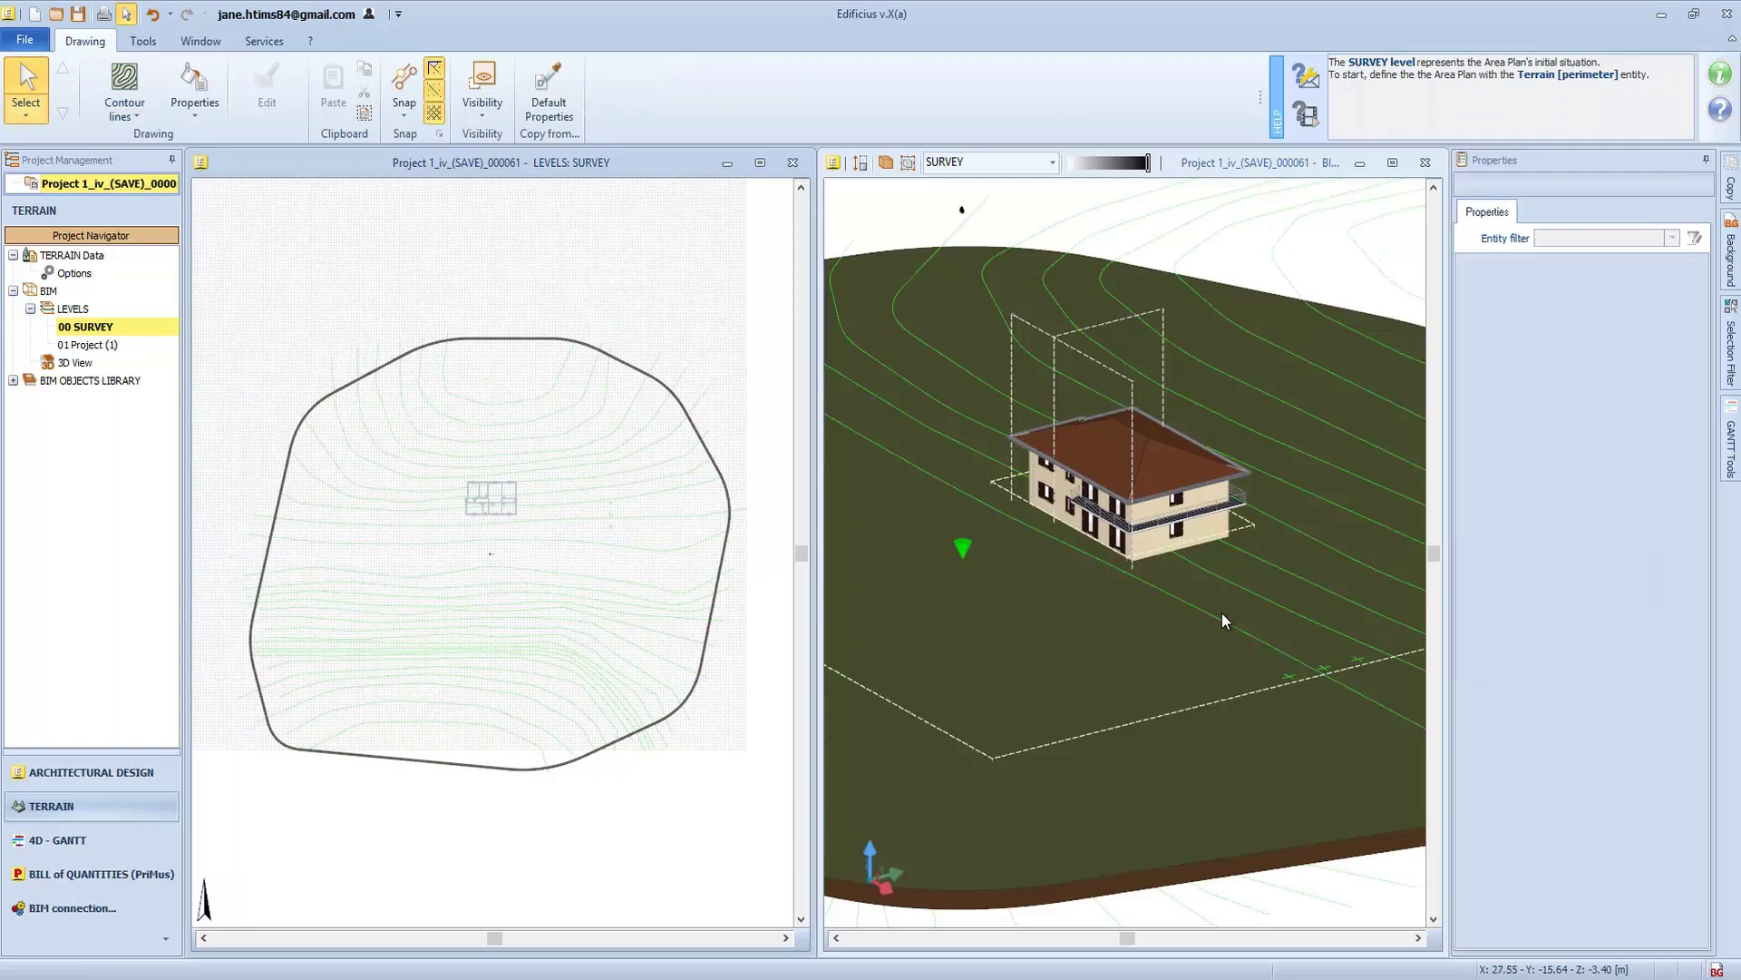
Generate contour lines by boxing all the Rilievo.dwg survey contours, then return to Select
left_click(127, 108)
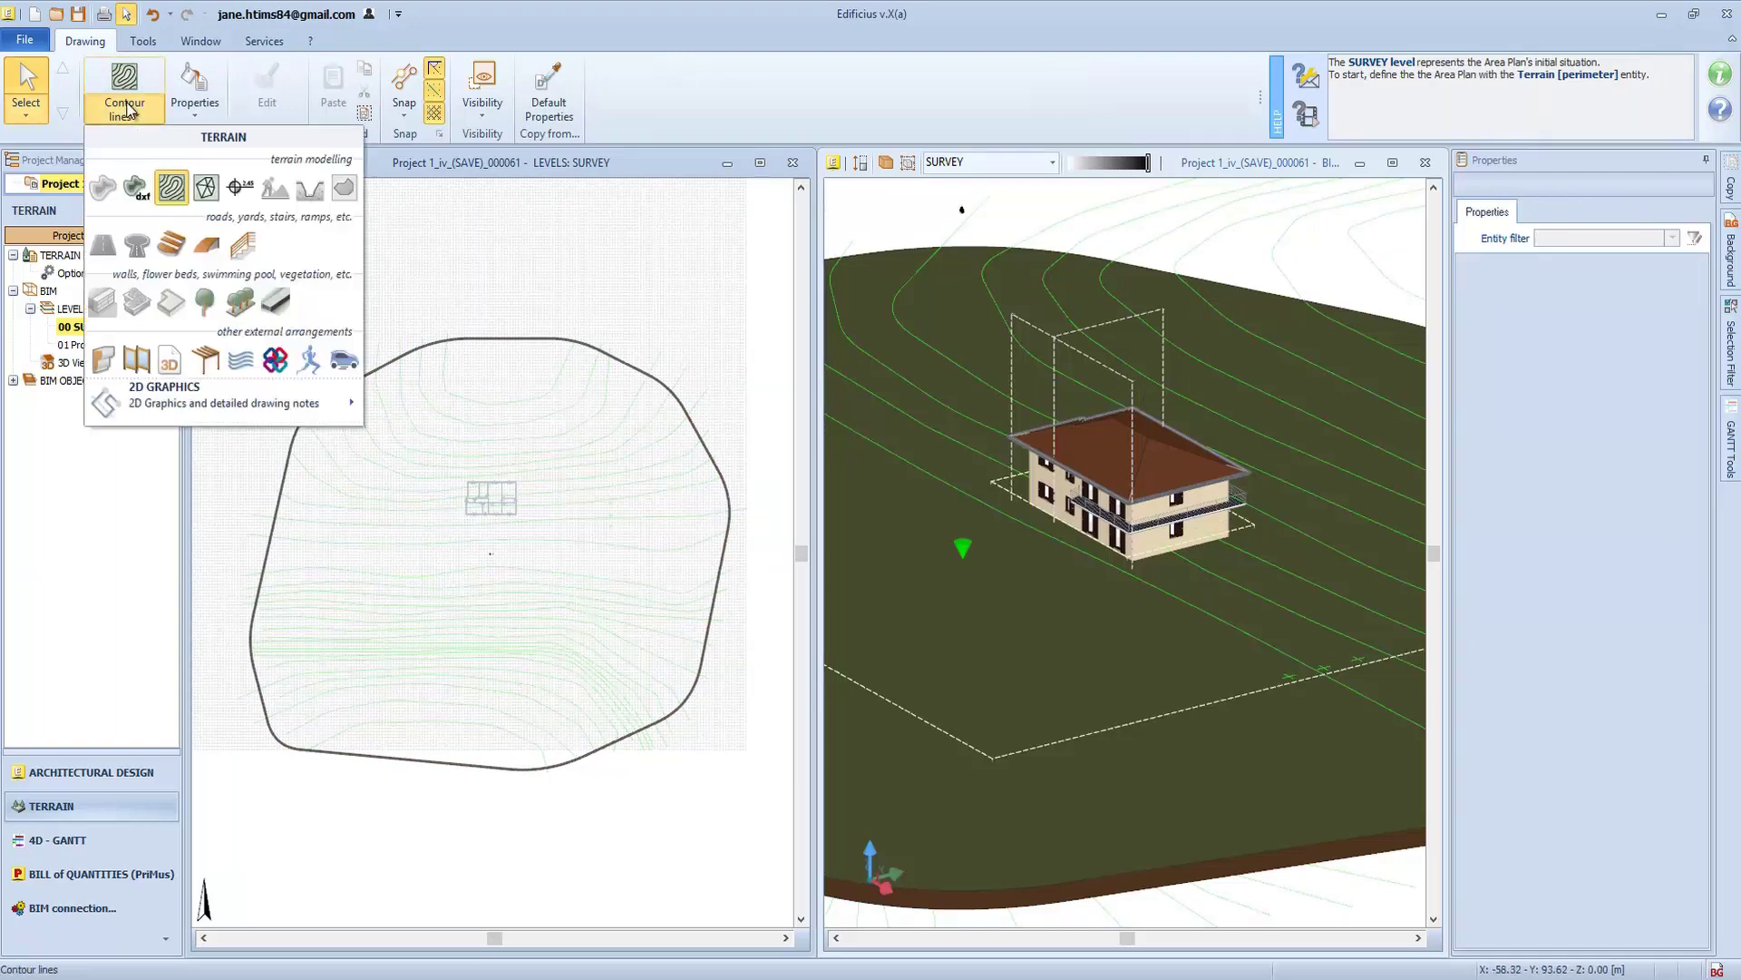
left_click(172, 187)
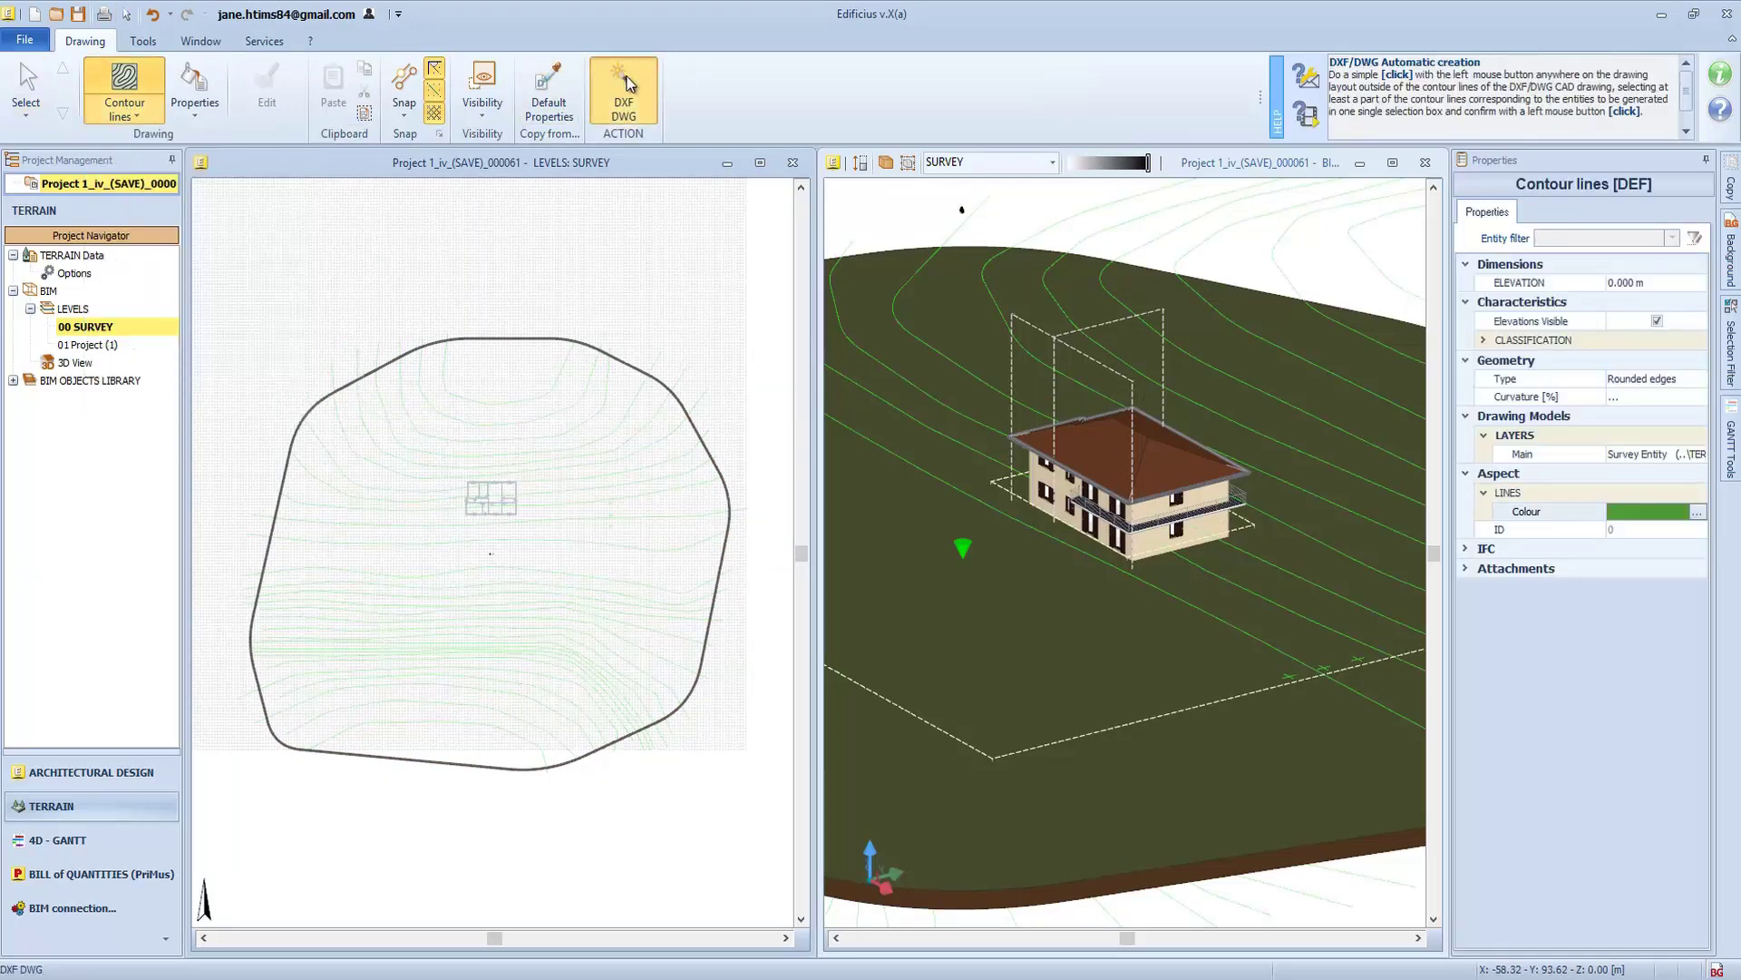
left_click(213, 231)
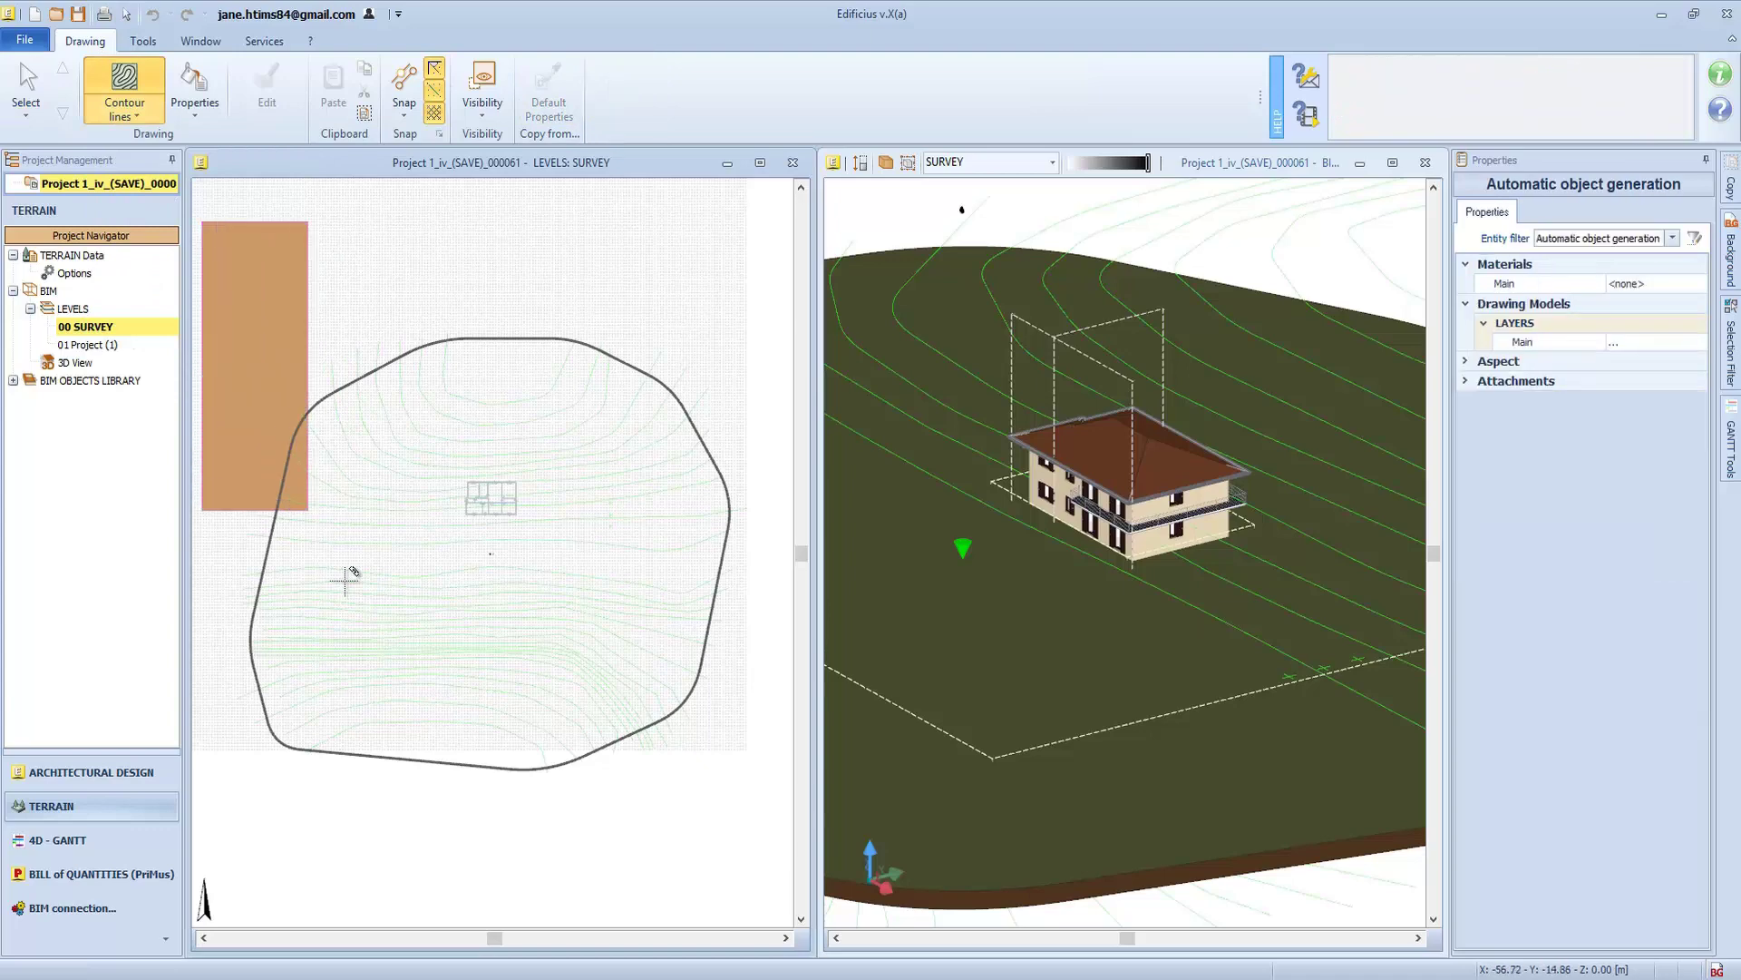
left_click(791, 842)
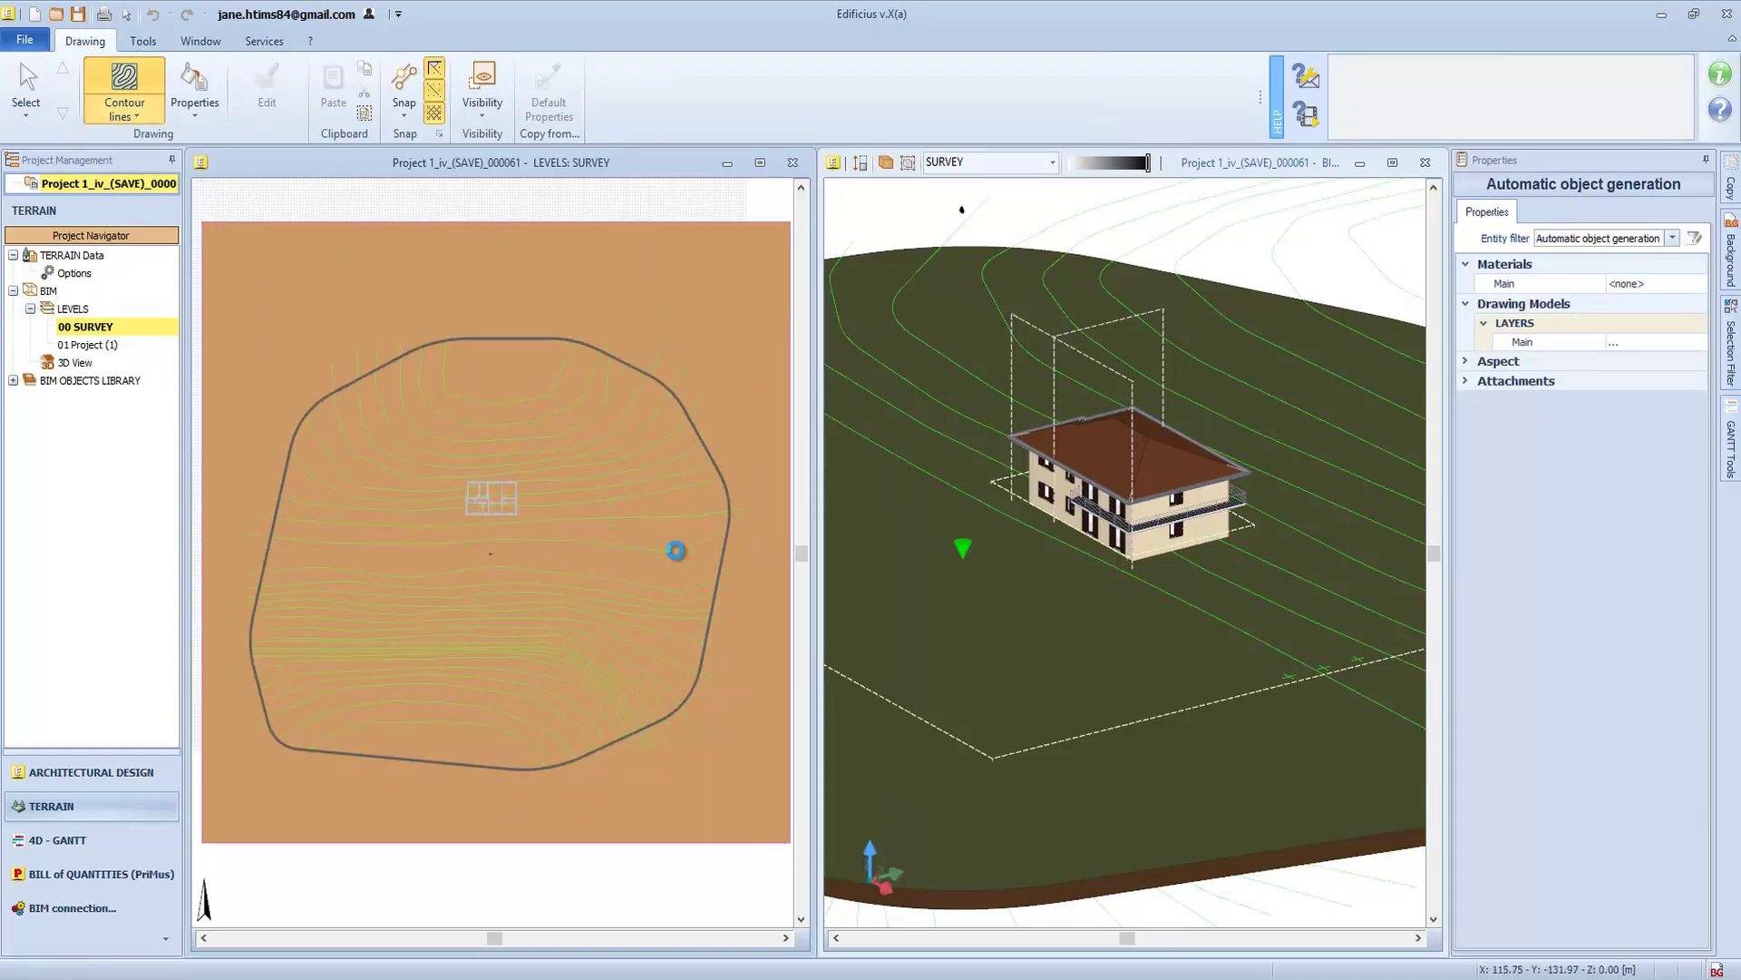
scroll(1193, 646, "down", 3)
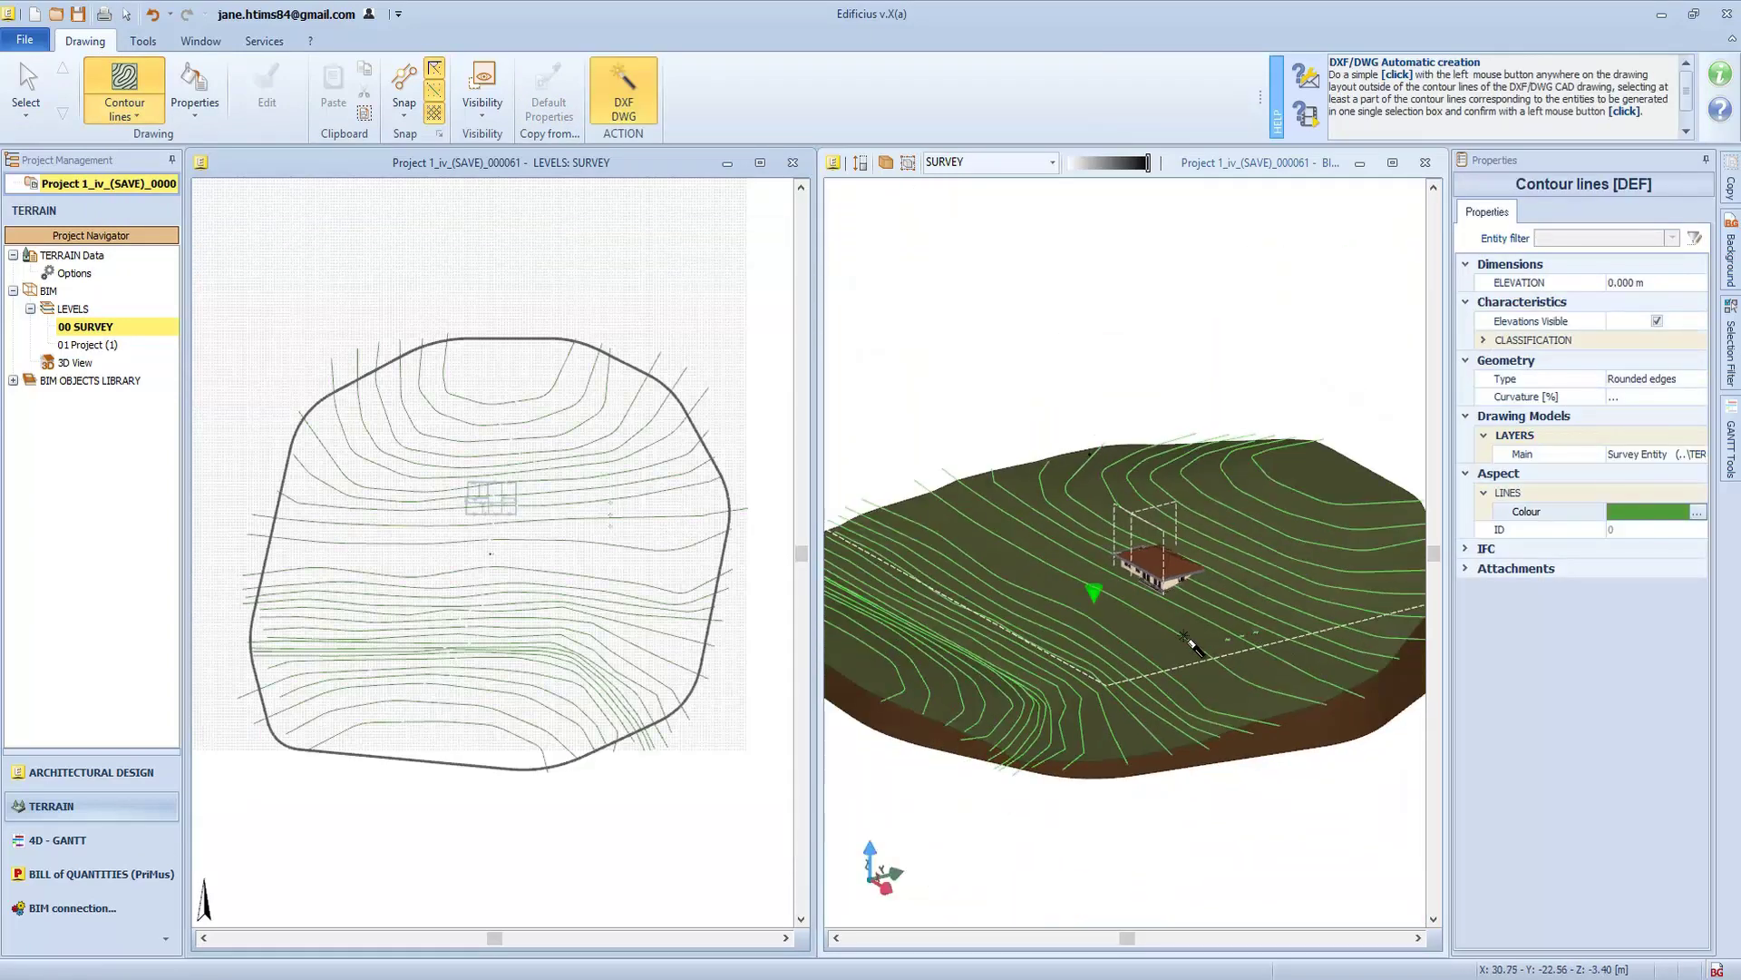
middle_click_drag(1193, 646, 1105, 578)
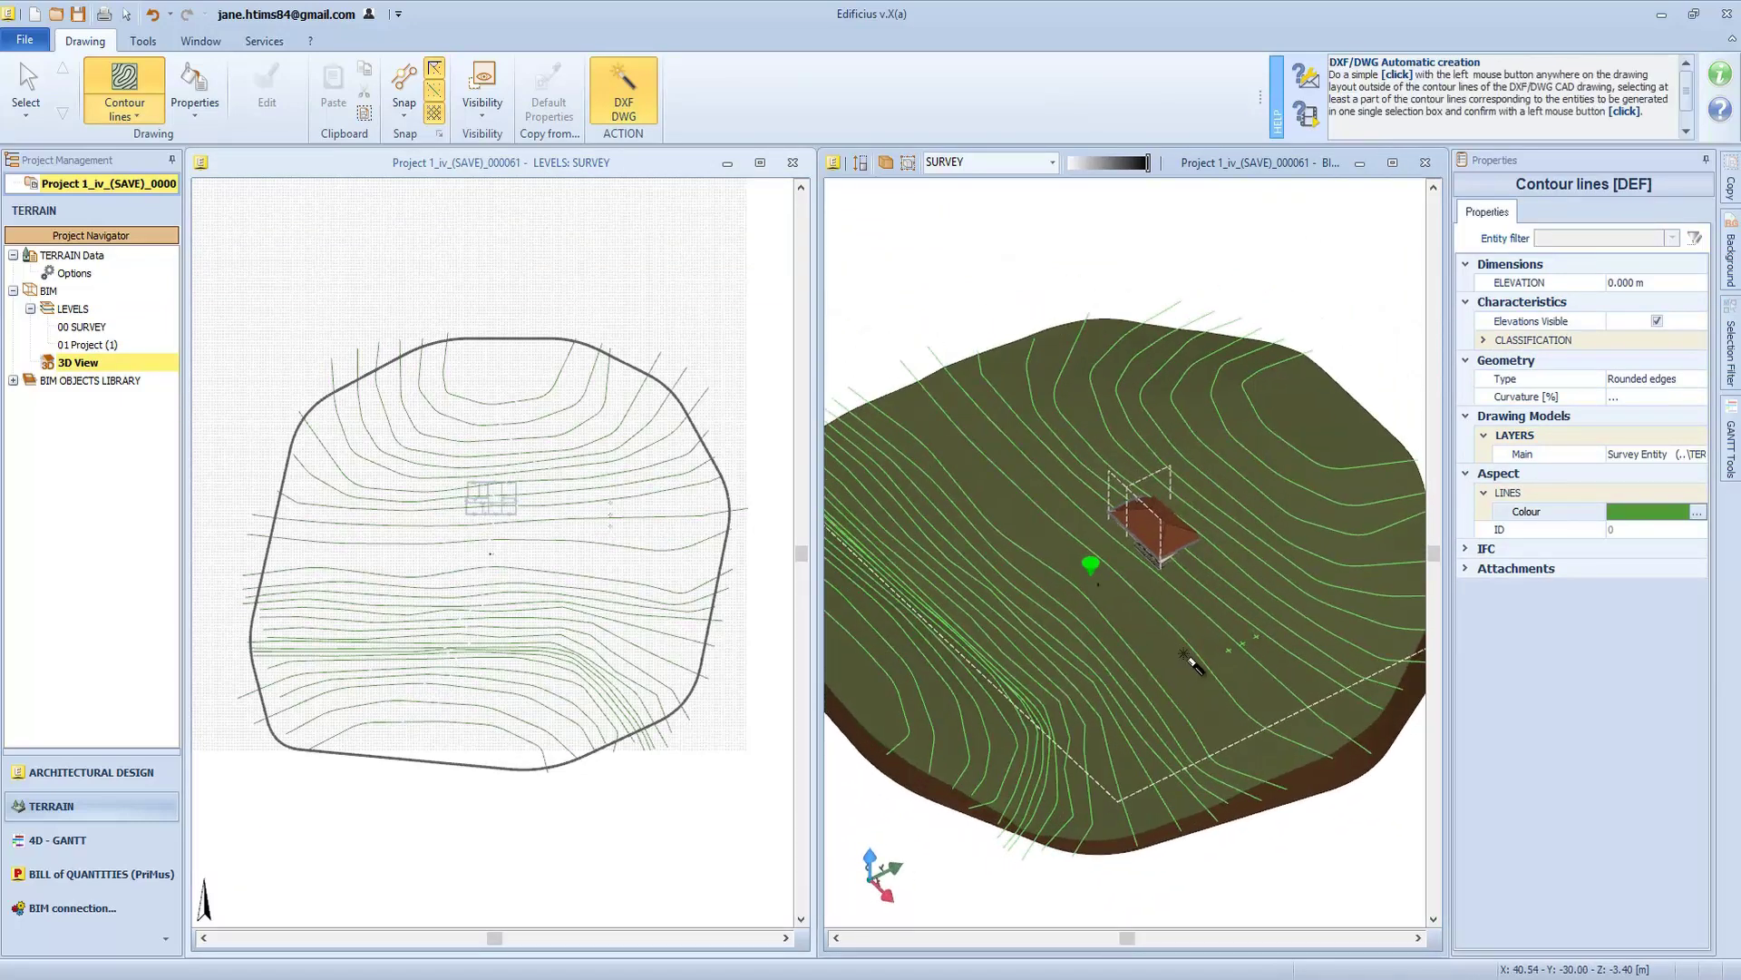
left_click(26, 86)
Move the TERRAIN origin marker onto the building corner intersection
scroll(491, 545, "up", 5)
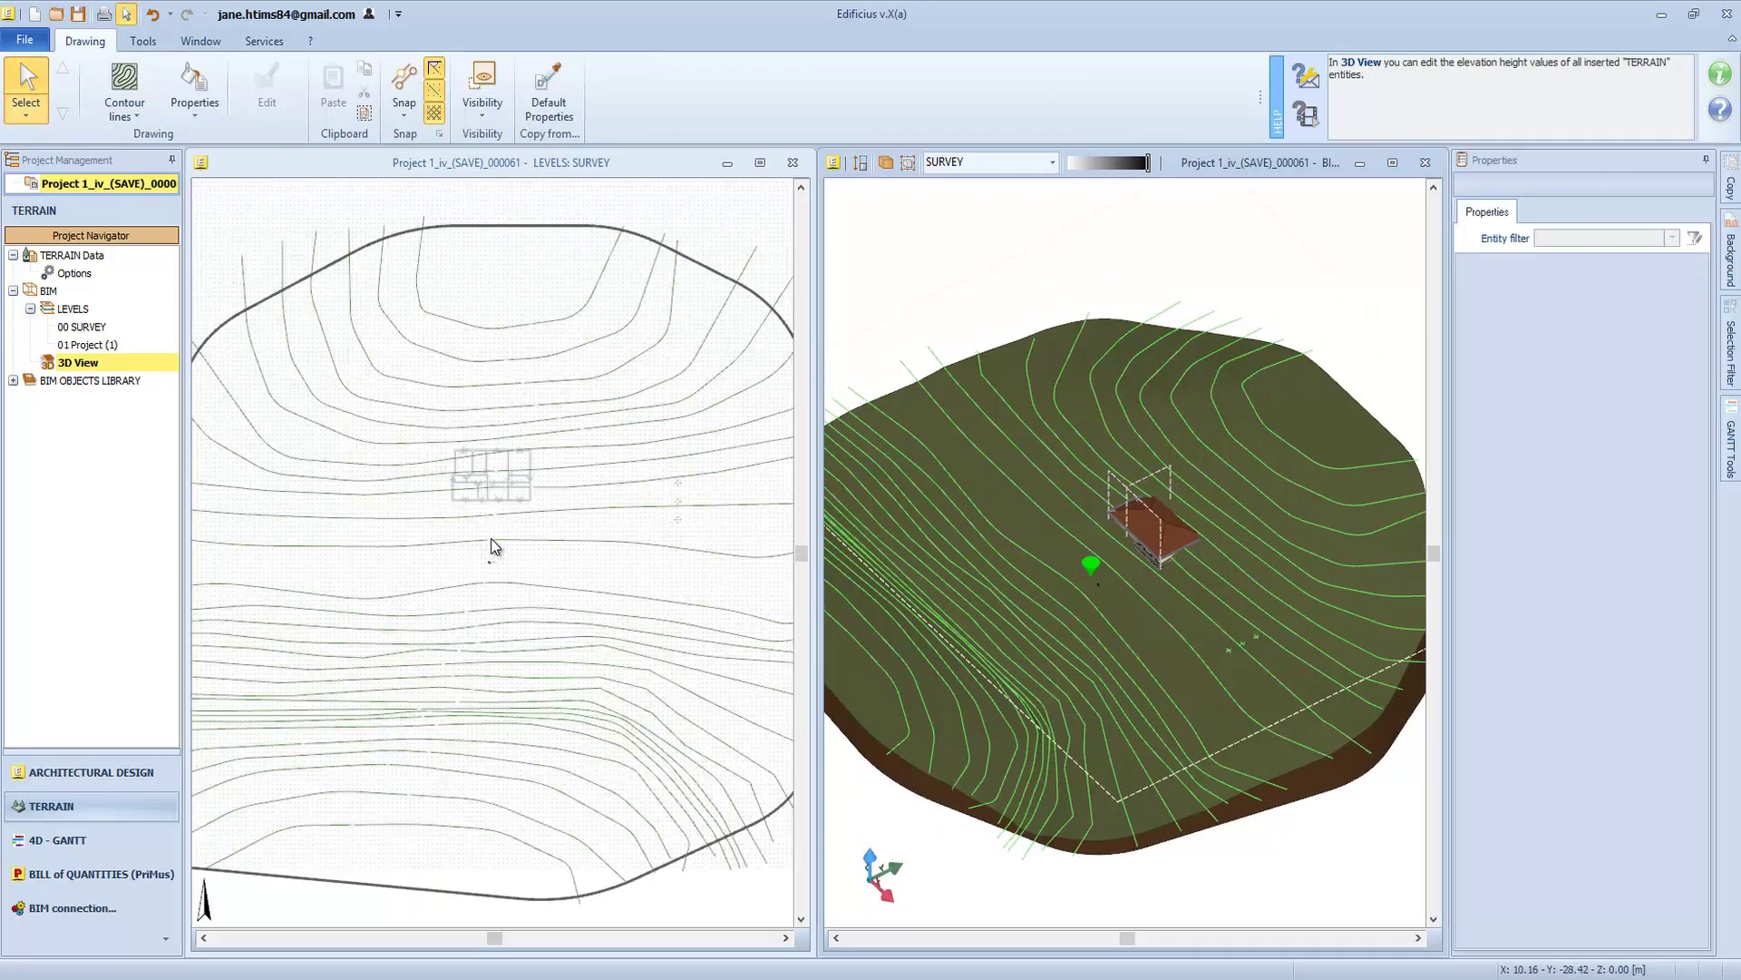
scroll(492, 544, "up", 2)
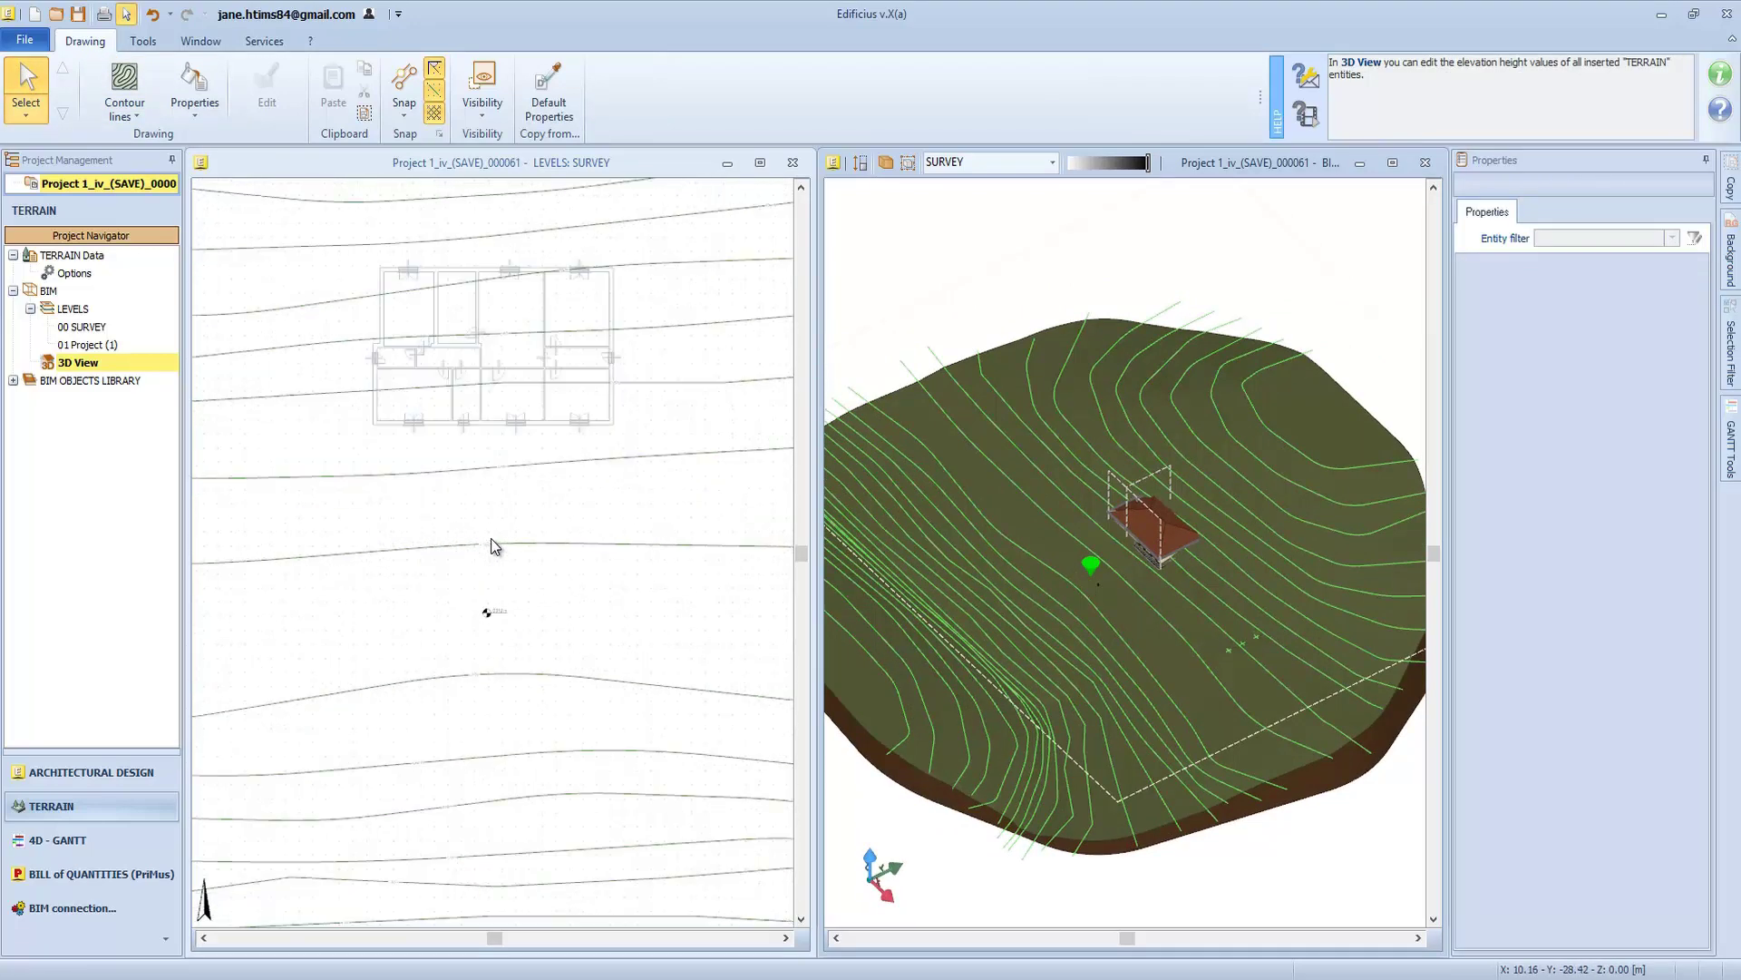
left_click(486, 614)
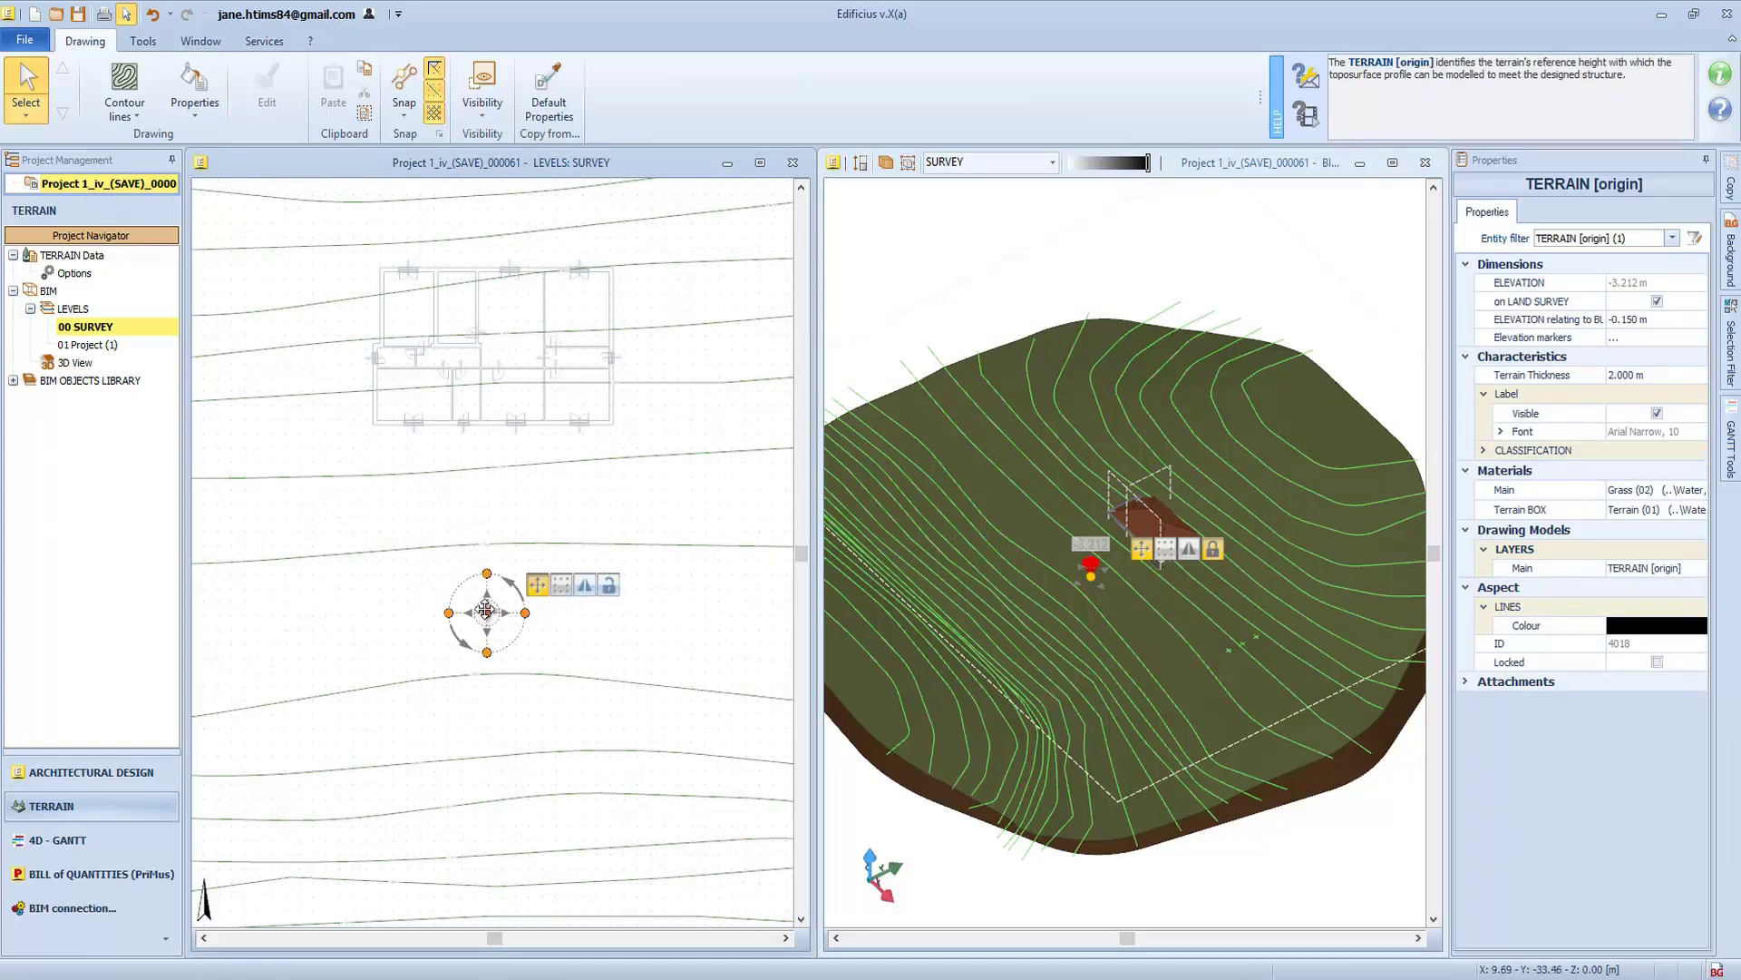
mouse_move(486, 609)
left_mouse_down()
mouse_move(595, 474)
mouse_move(641, 264)
mouse_move(622, 253)
mouse_move(571, 281)
mouse_move(581, 292)
left_mouse_up()
Set the terrain elevation relative to the building's zero plane to -0.150 m
scroll(626, 263, "up", 2)
scroll(576, 280, "up", 2)
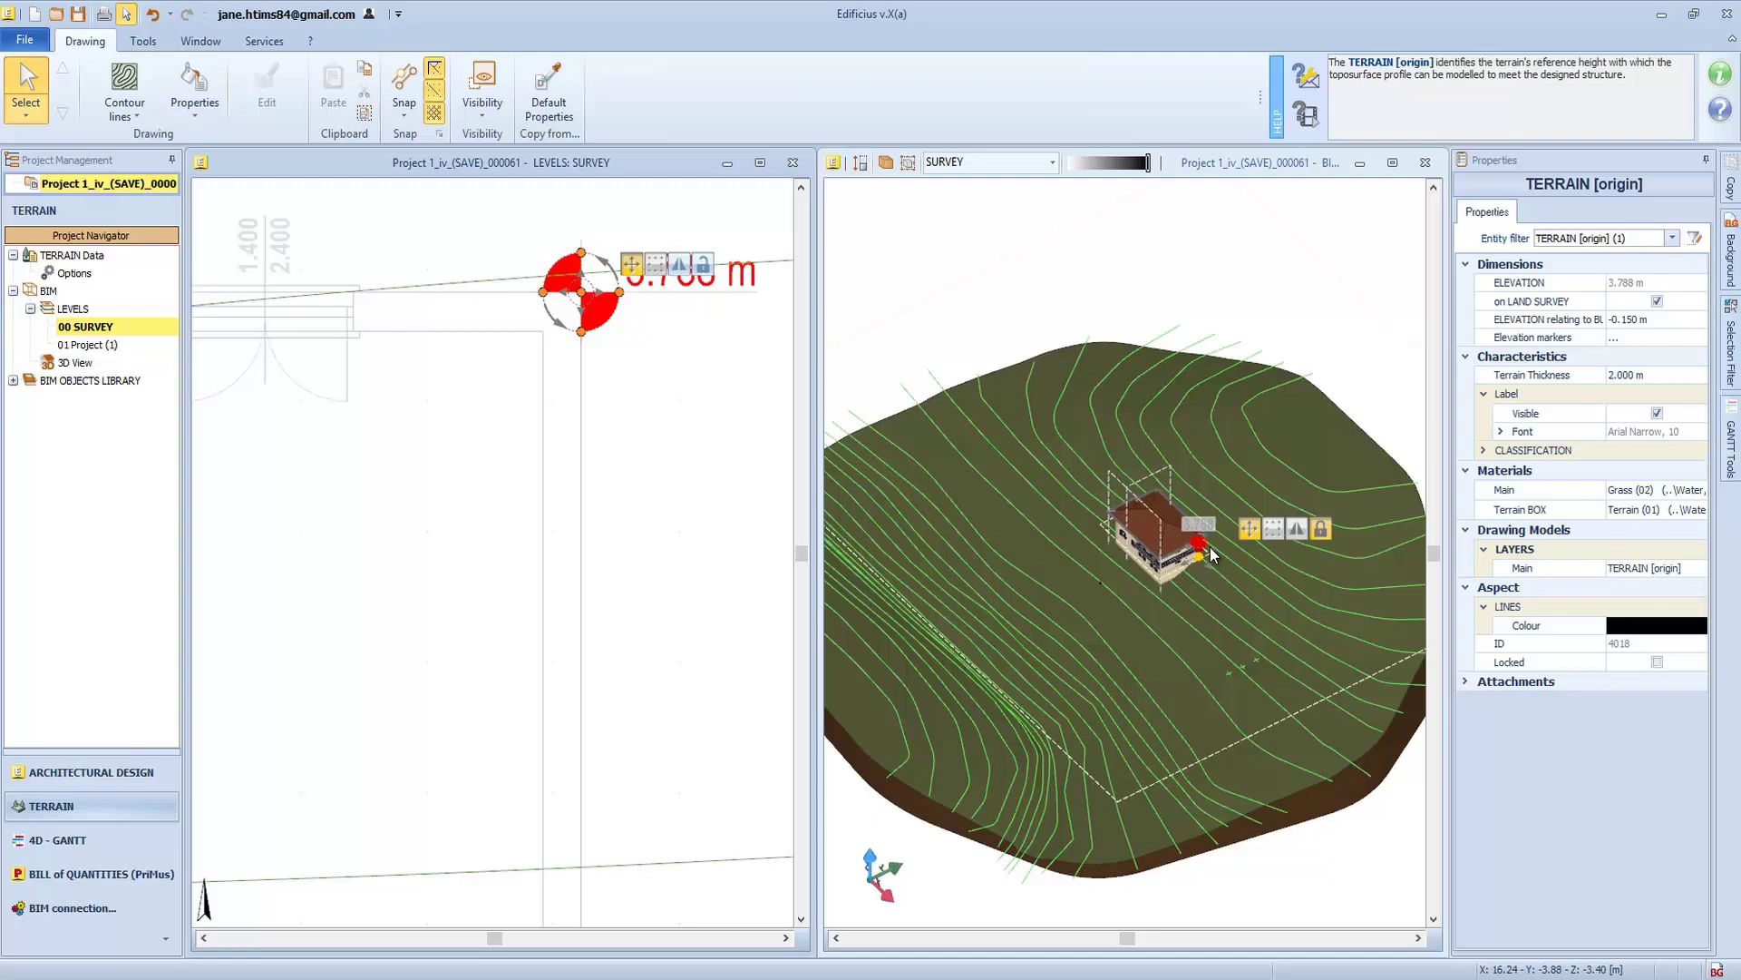
scroll(1202, 557, "up", 5)
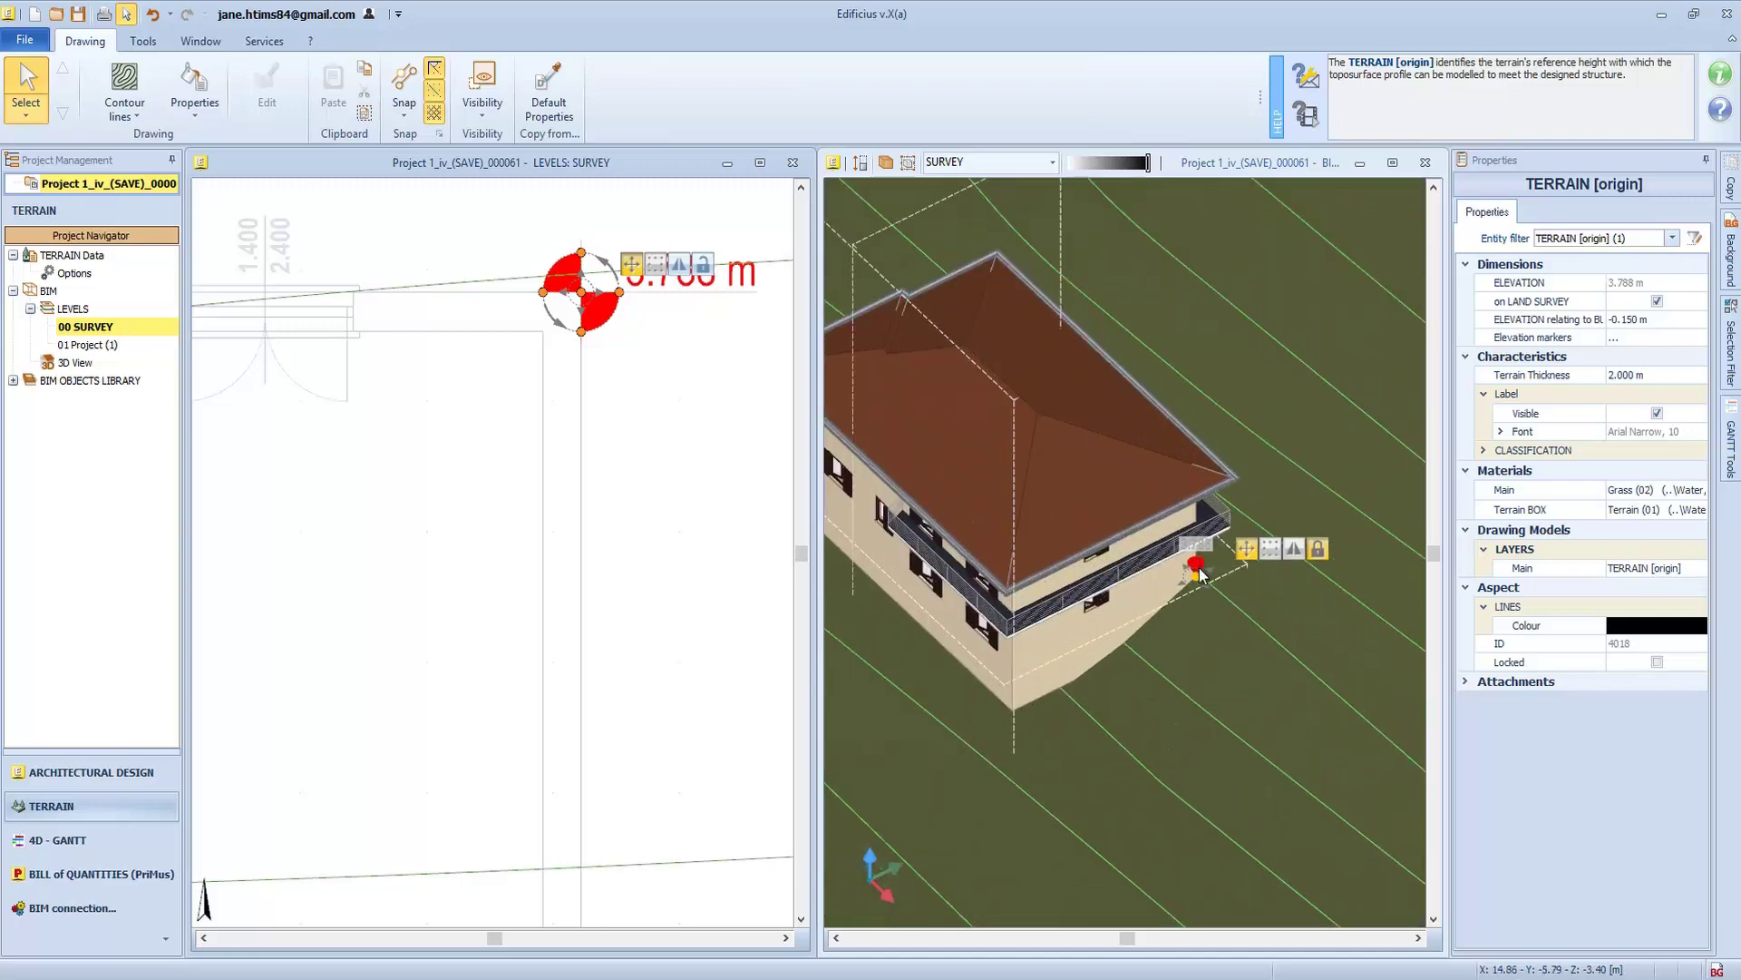
middle_click_drag(1248, 573, 1168, 573)
scroll(1275, 555, "up", 8)
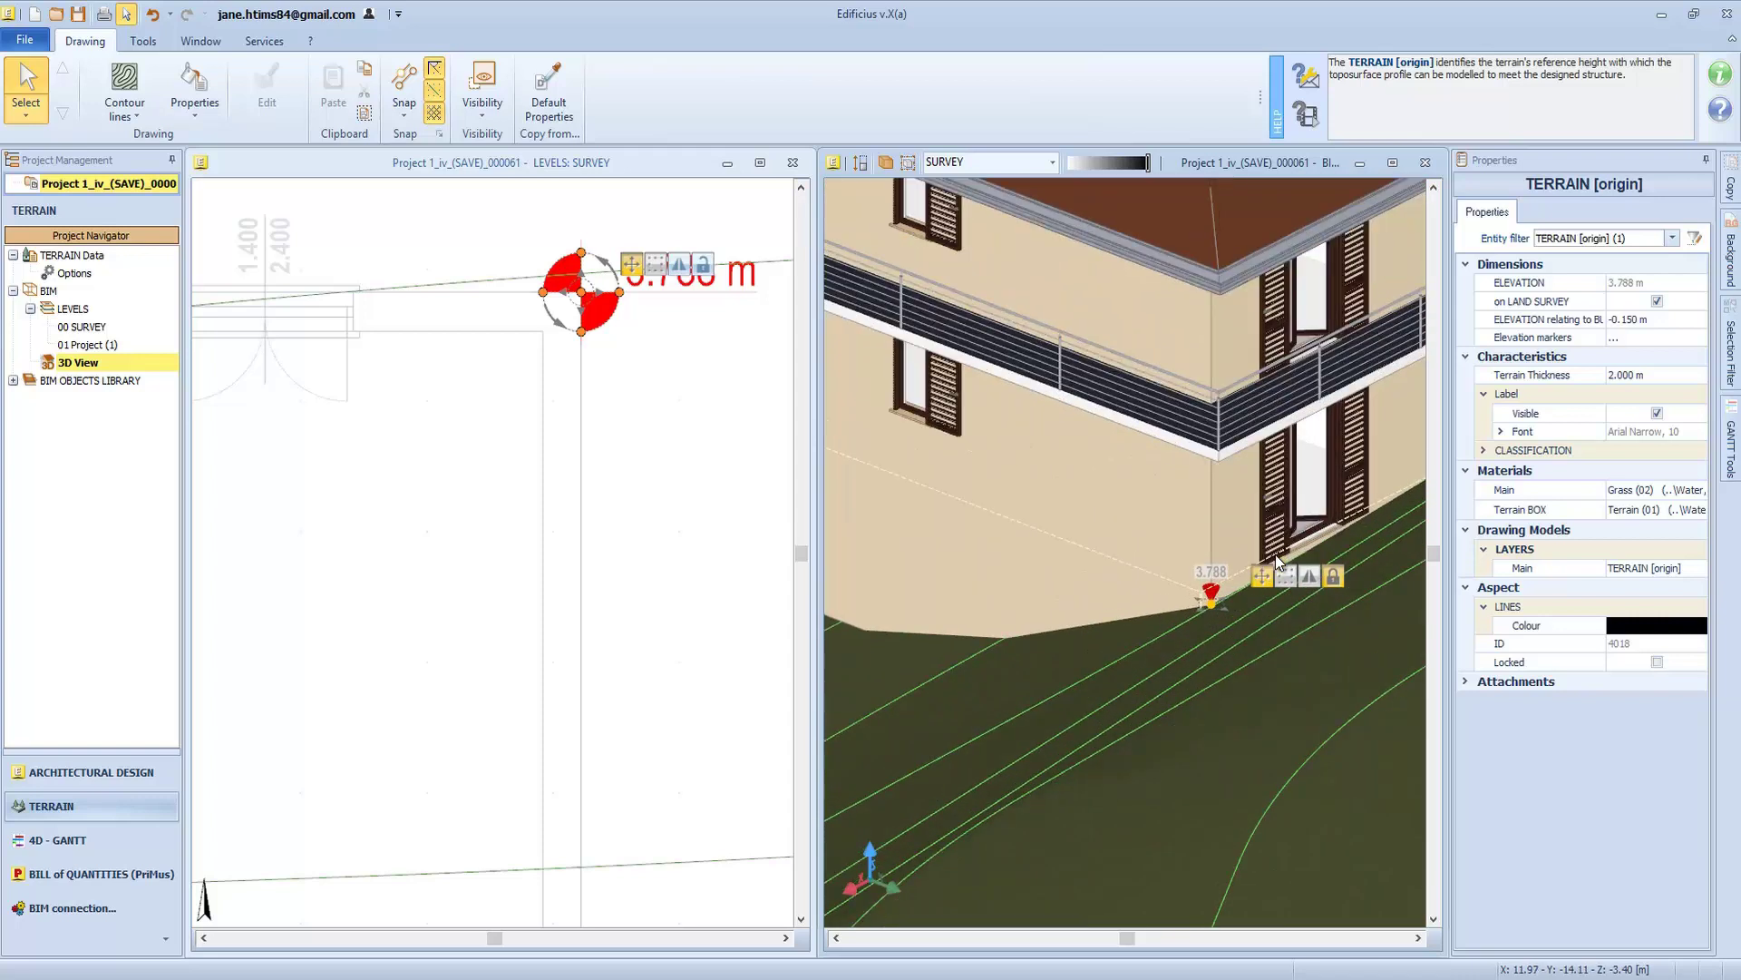
left_click(1616, 319)
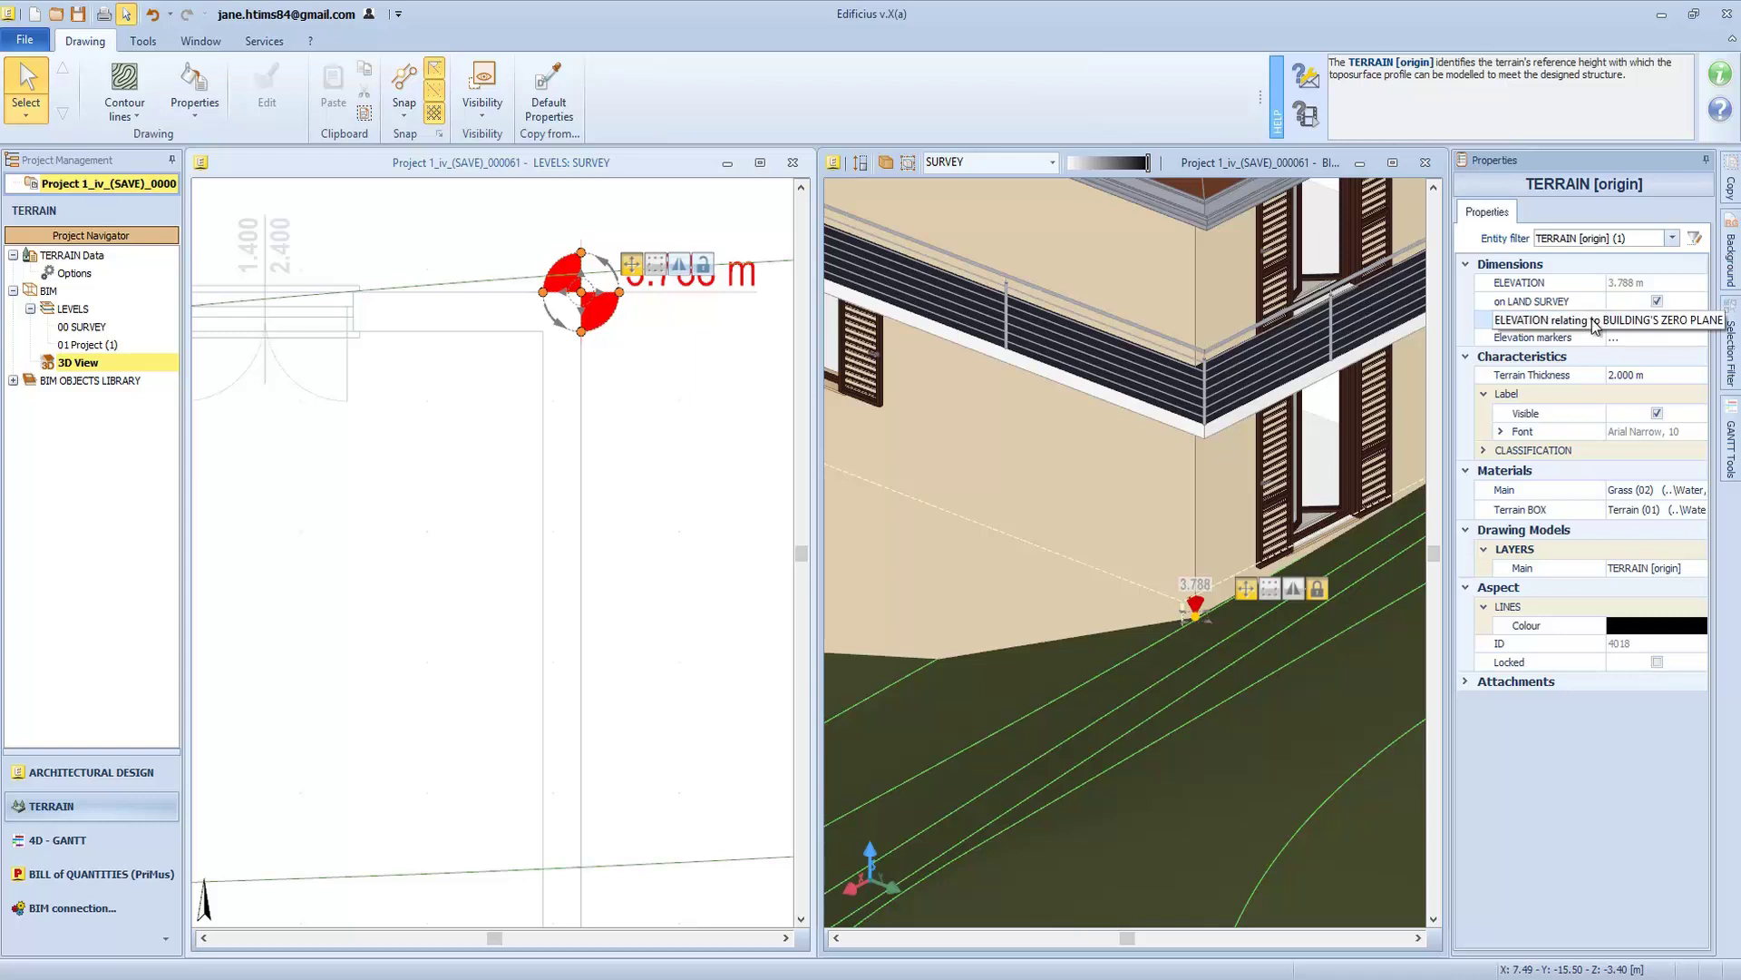
type("1")
key("Return")
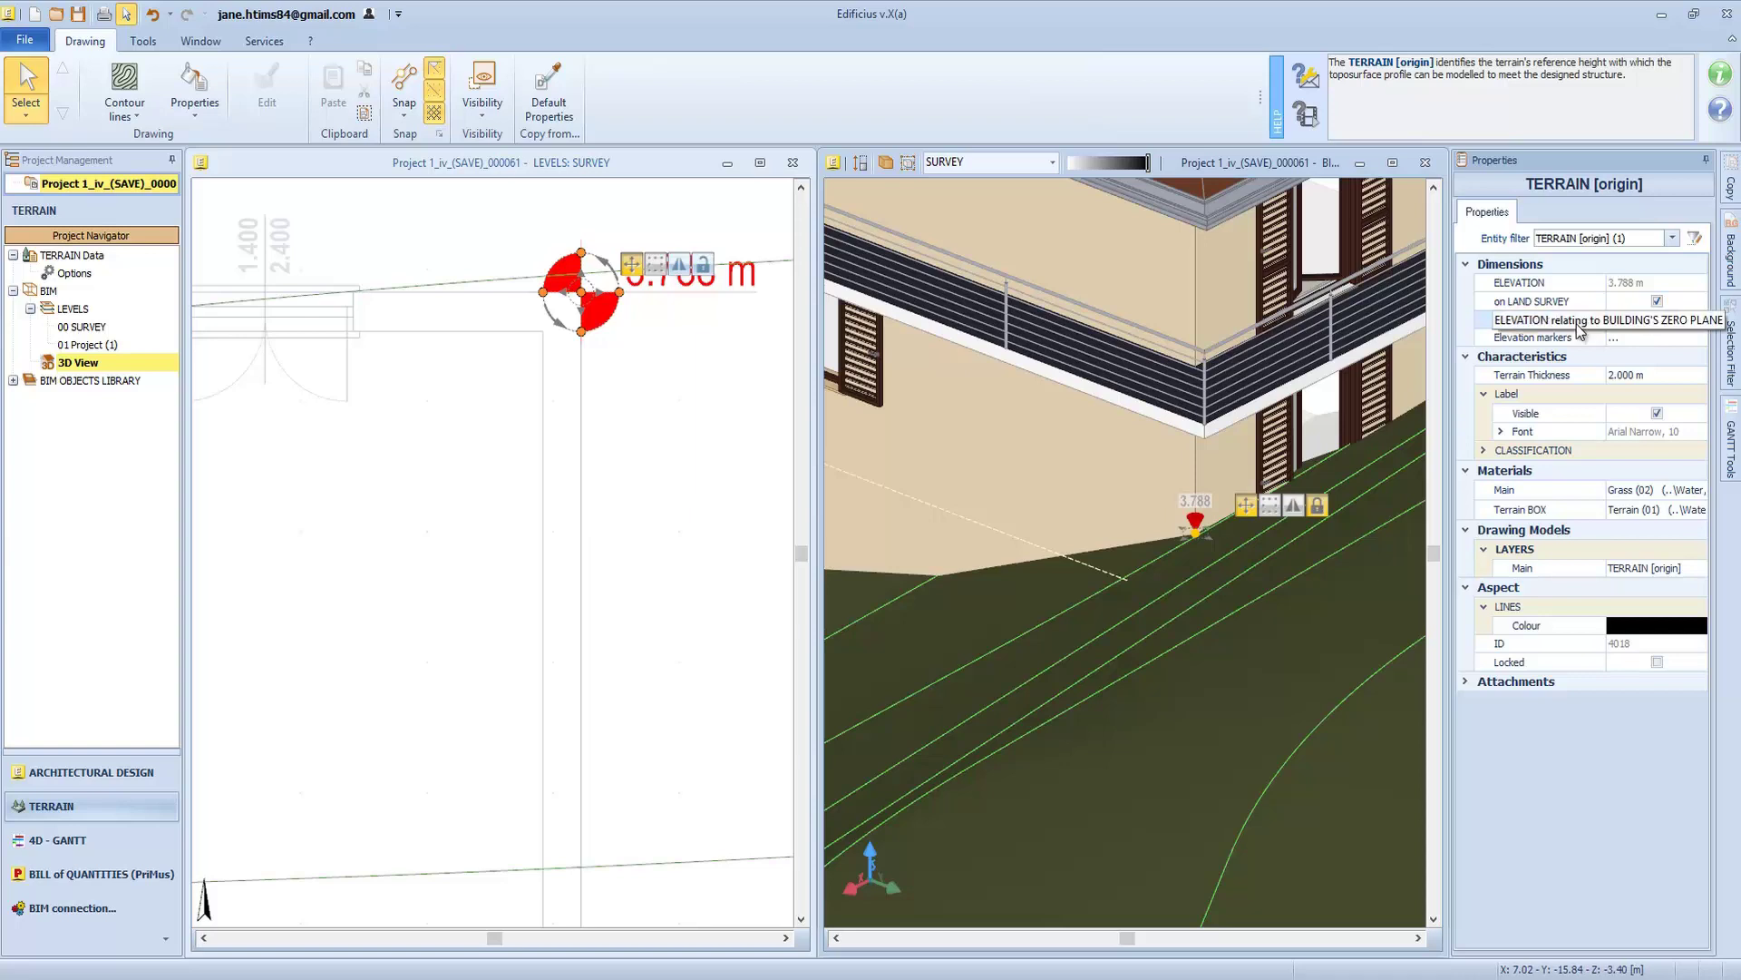
type("-0.15")
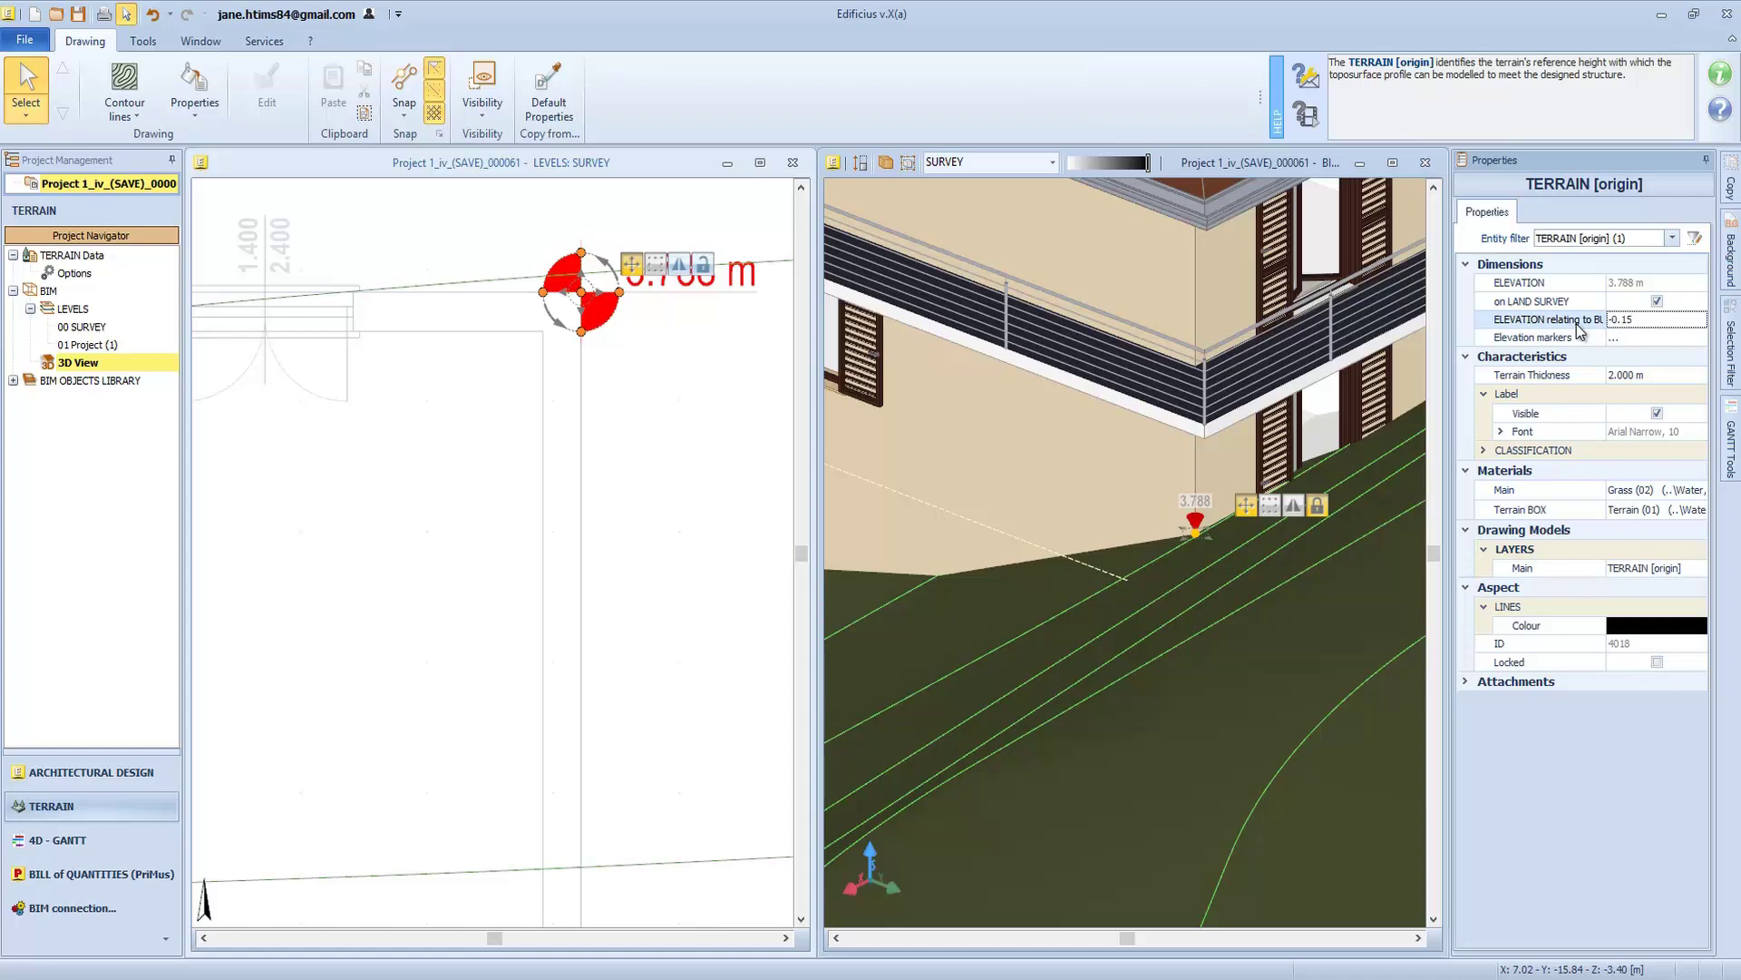
key("Return")
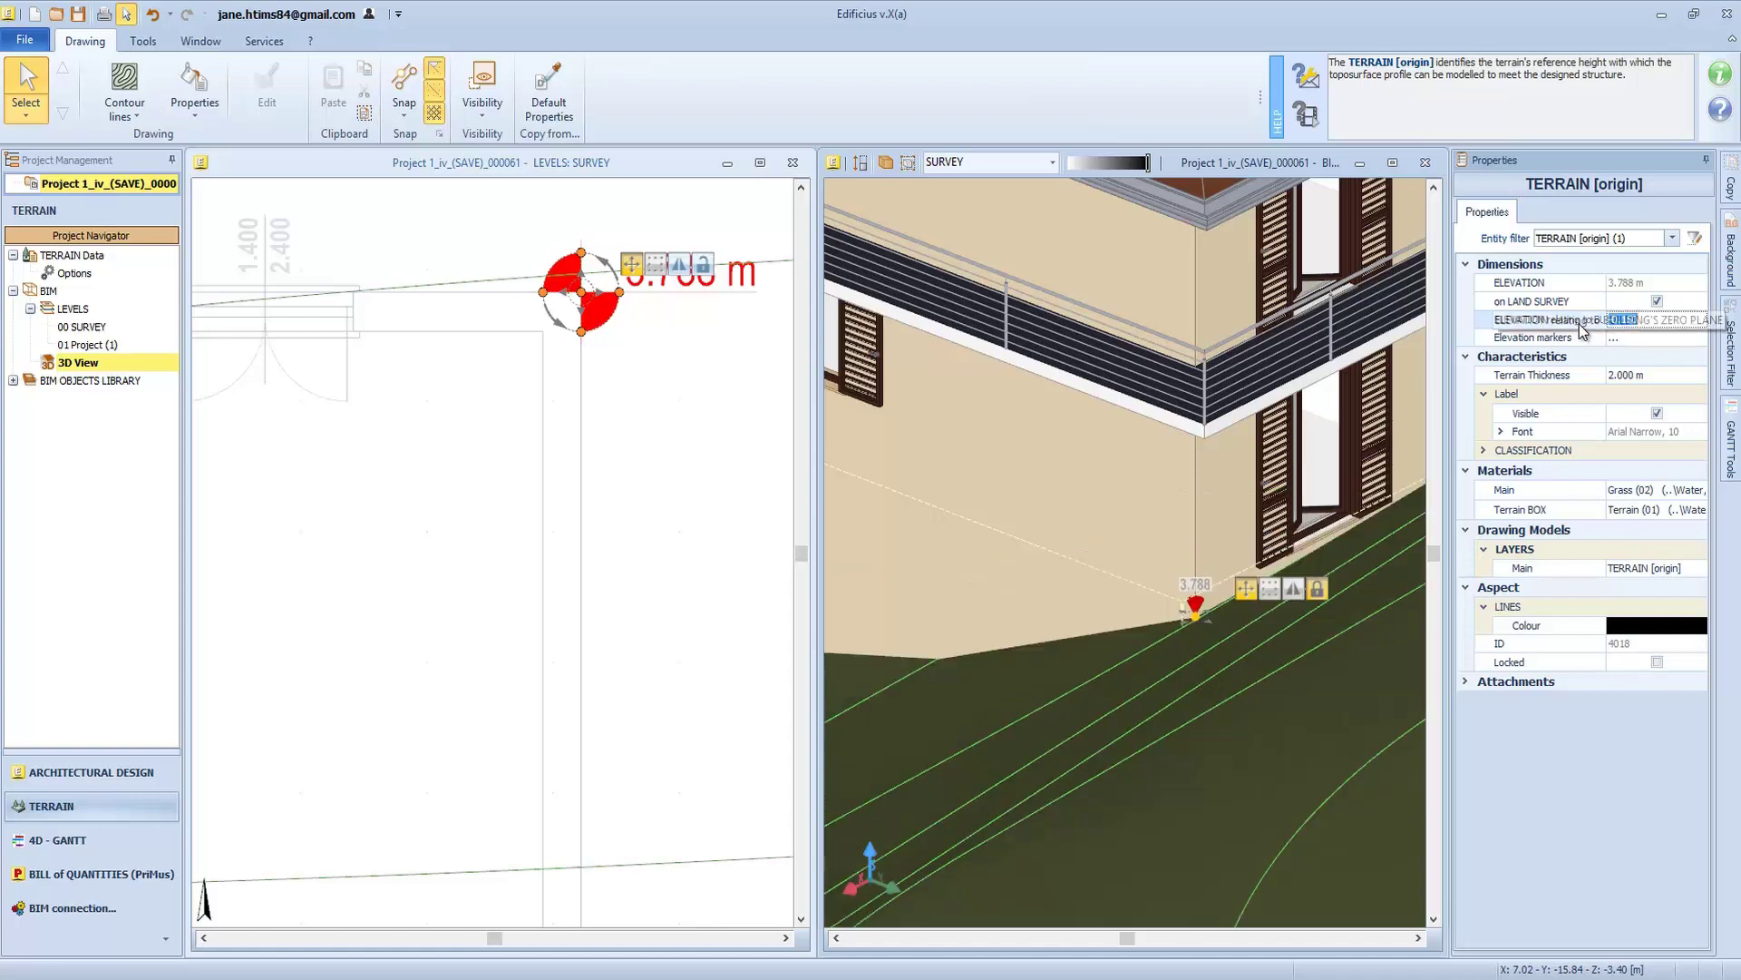
Orbit the 3D view to review the house on the terrain, then deselect the origin
mouse_move(1315, 542)
middle_mouse_down()
mouse_move(1405, 511)
mouse_move(1058, 620)
middle_mouse_up()
scroll(1181, 553, "down", 3)
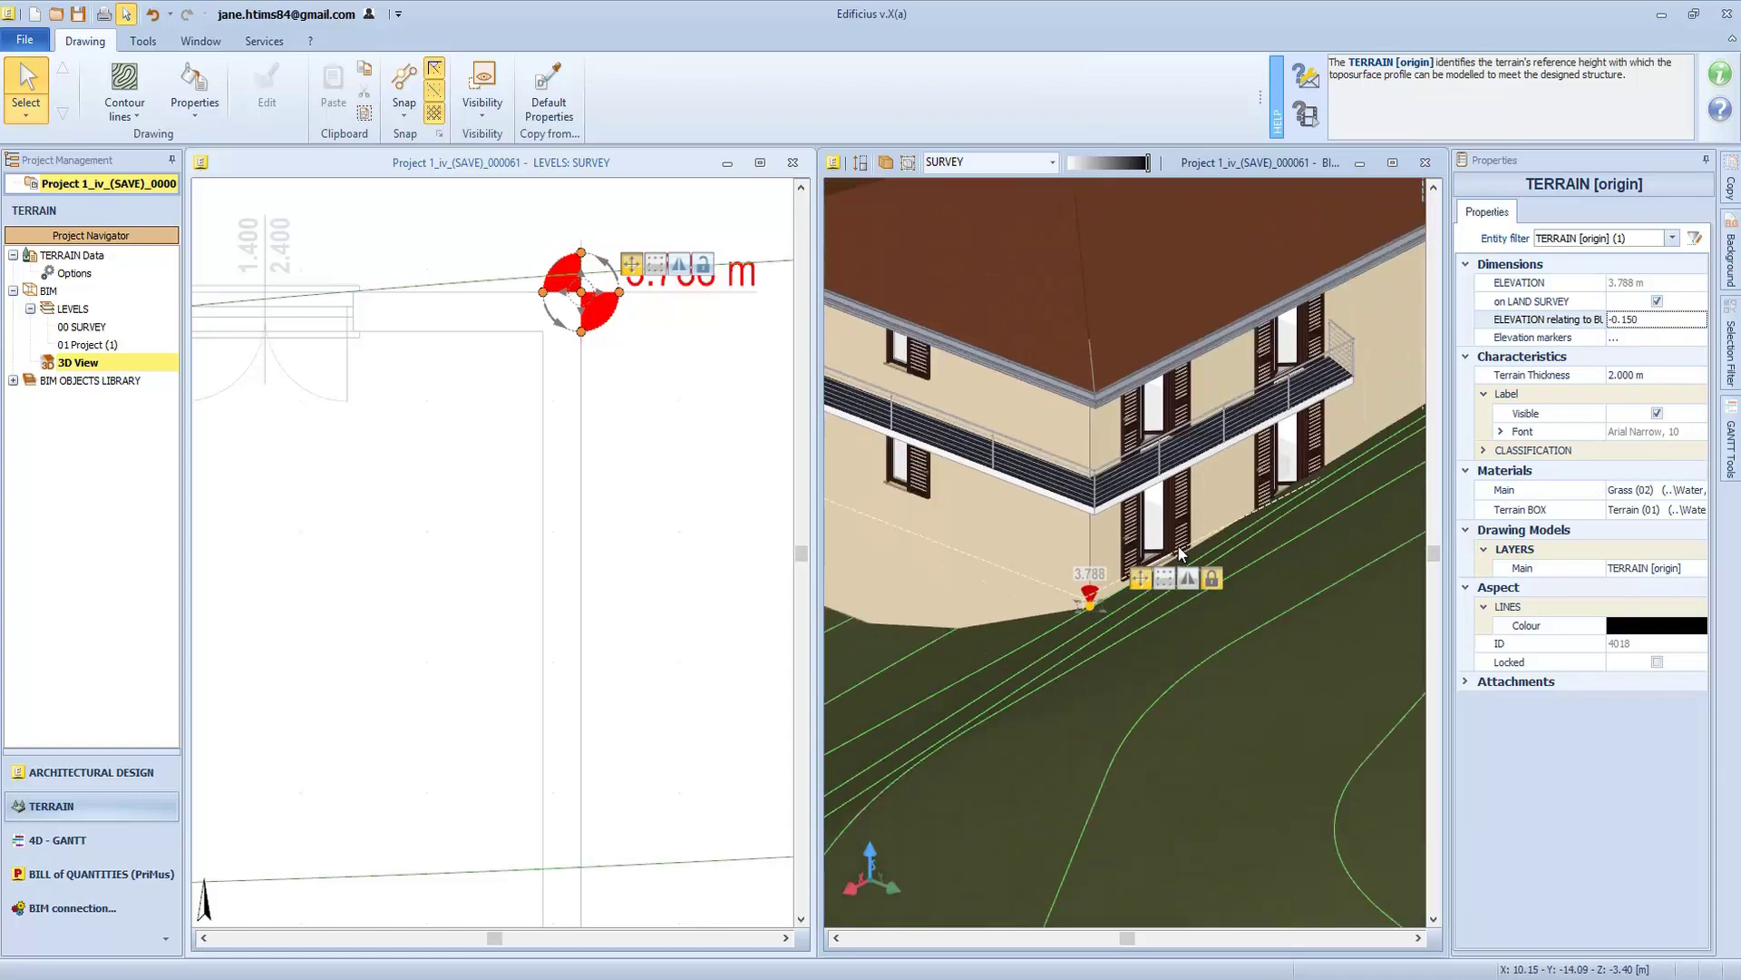
middle_click_drag(1391, 489, 1152, 586)
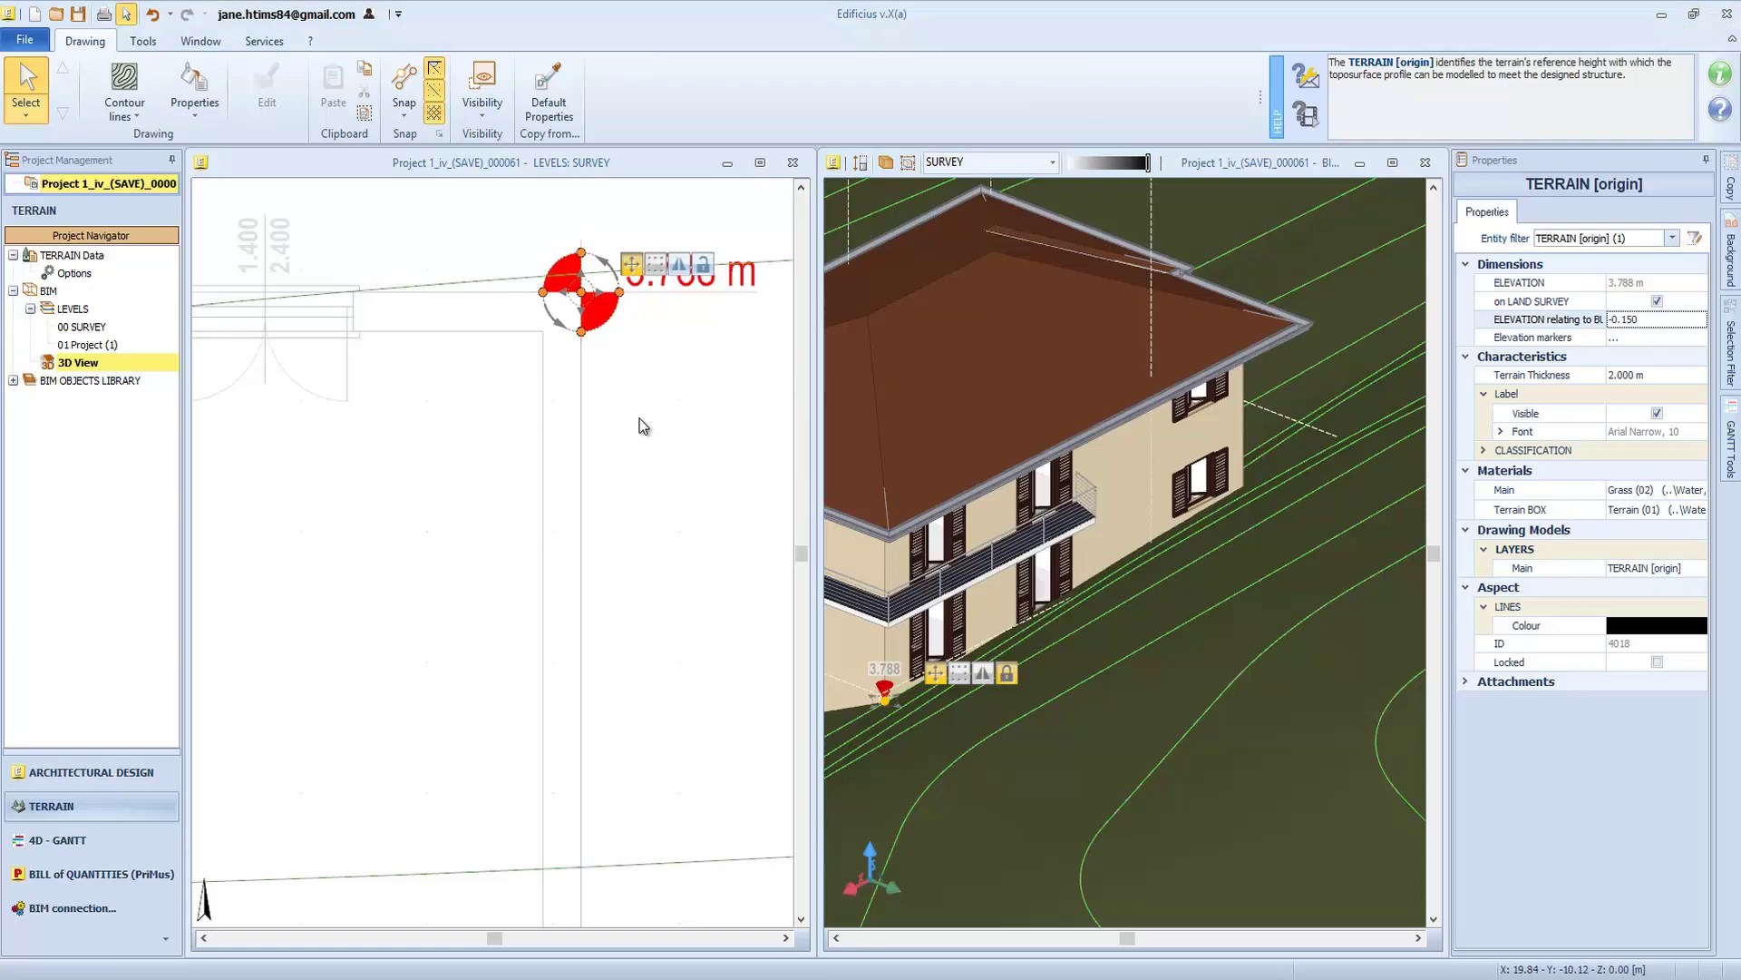
scroll(635, 419, "down", 4)
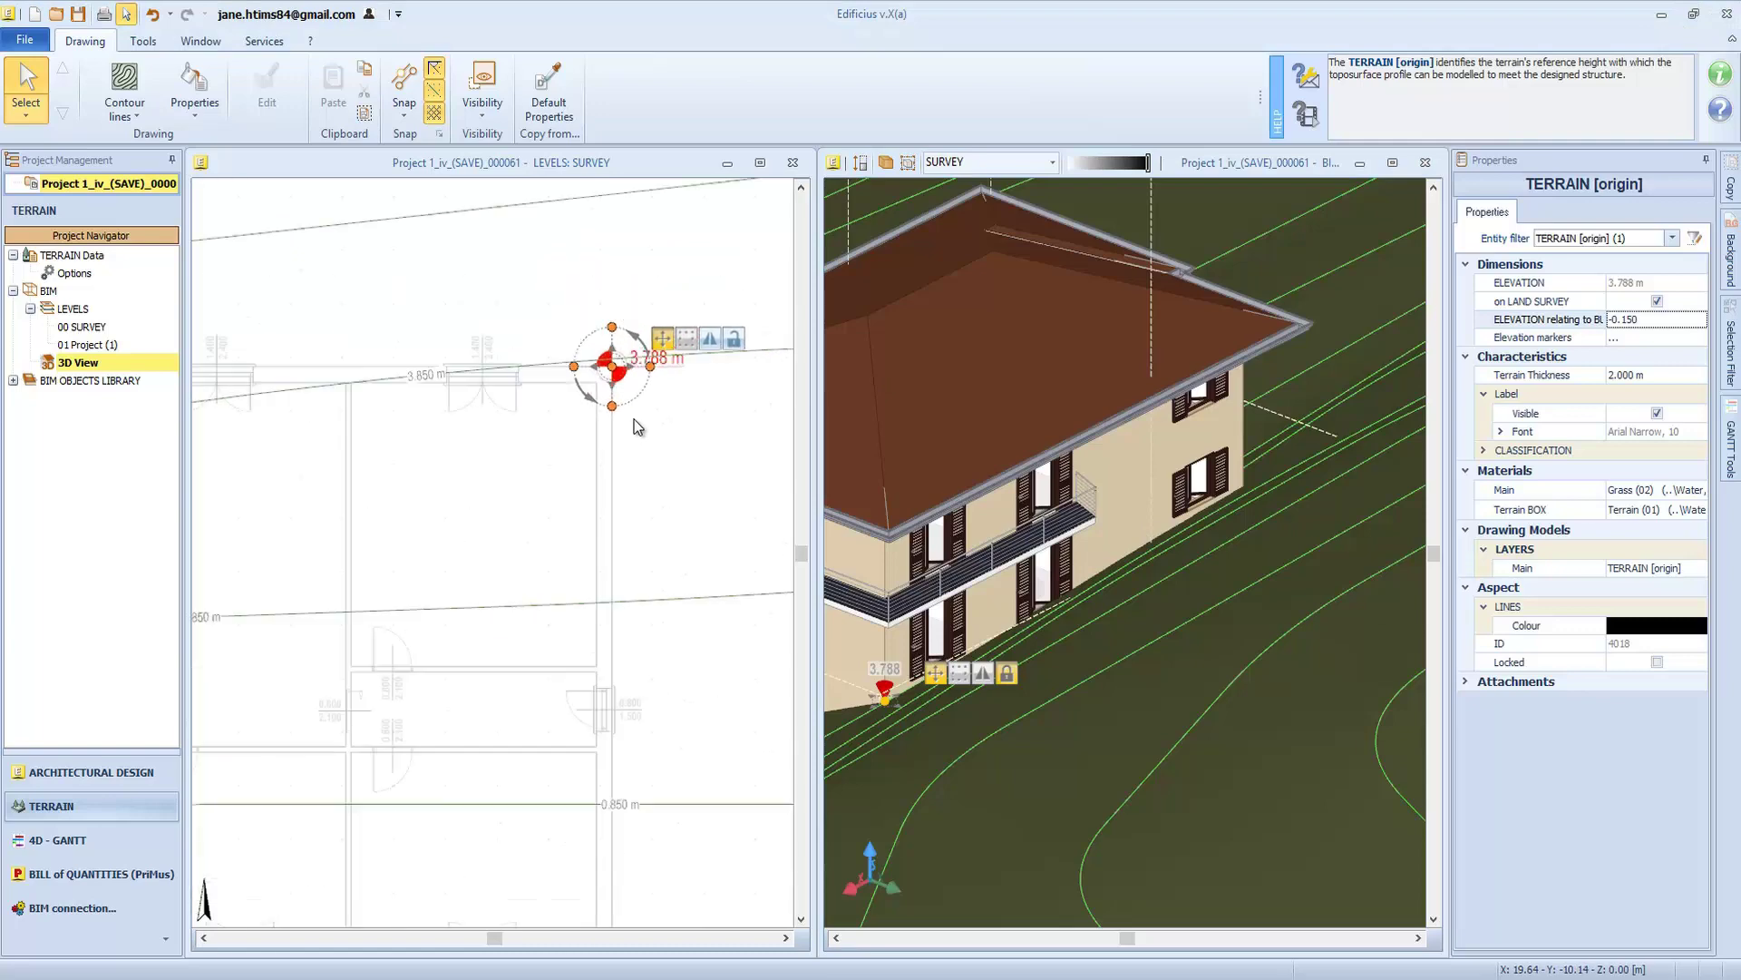
left_click(519, 489)
scroll(514, 492, "down", 6)
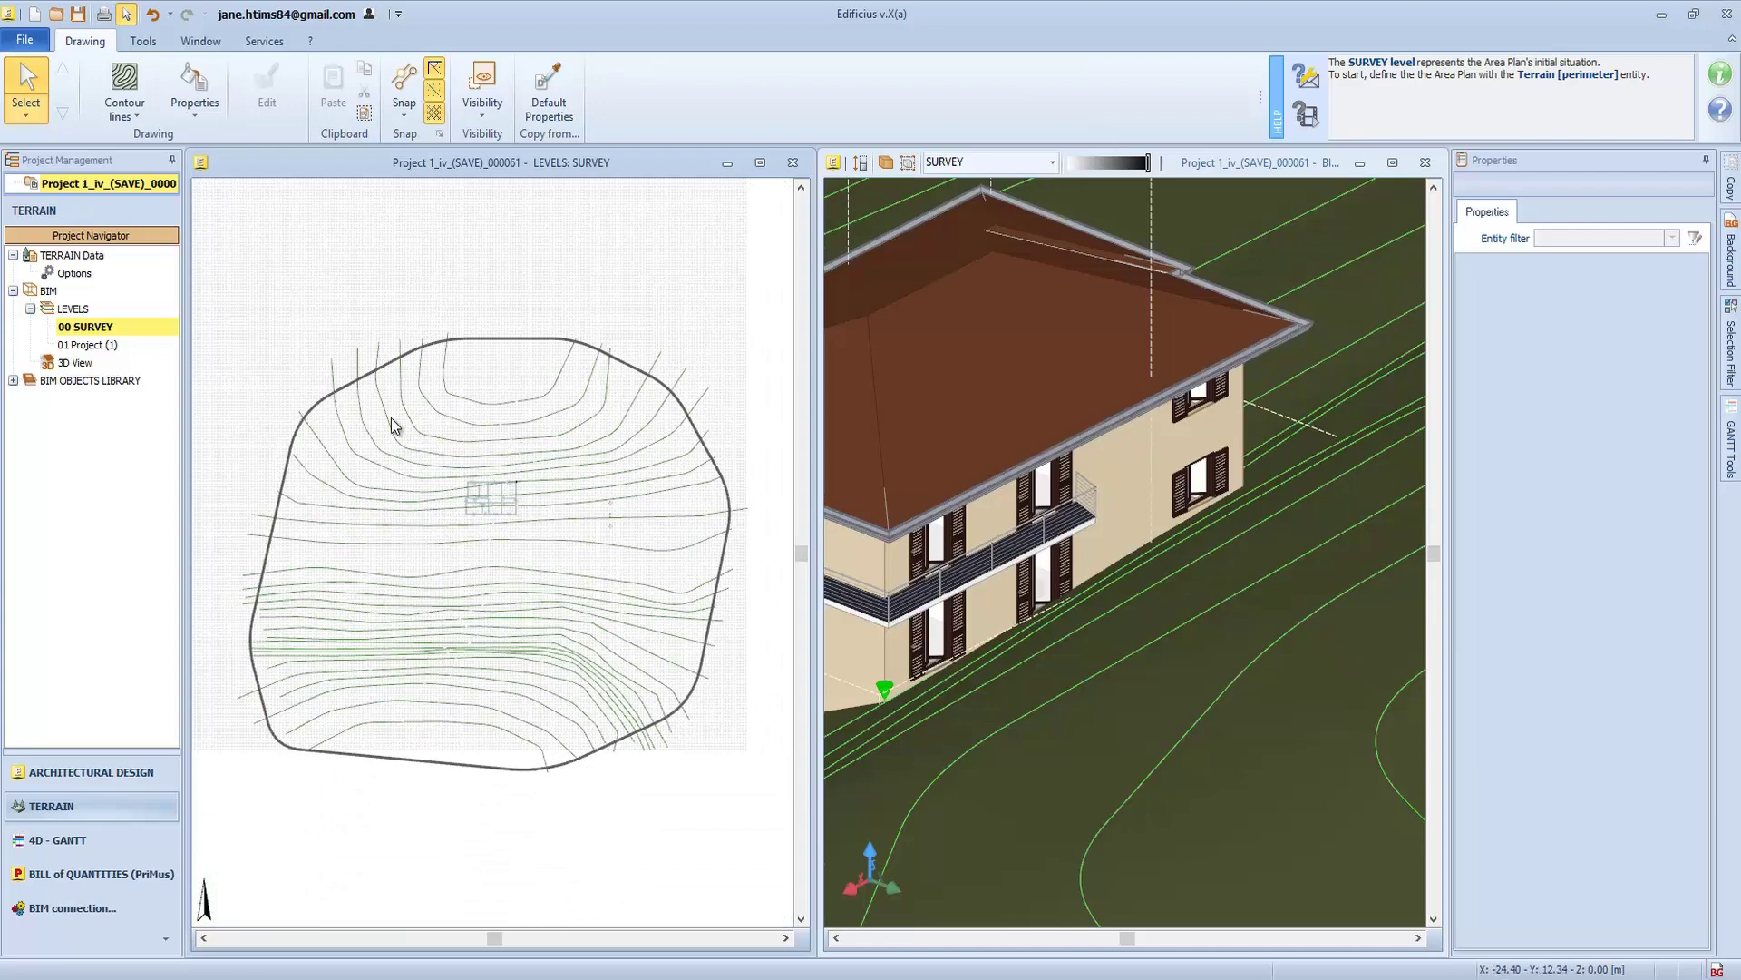
scroll(395, 392, "up", 2)
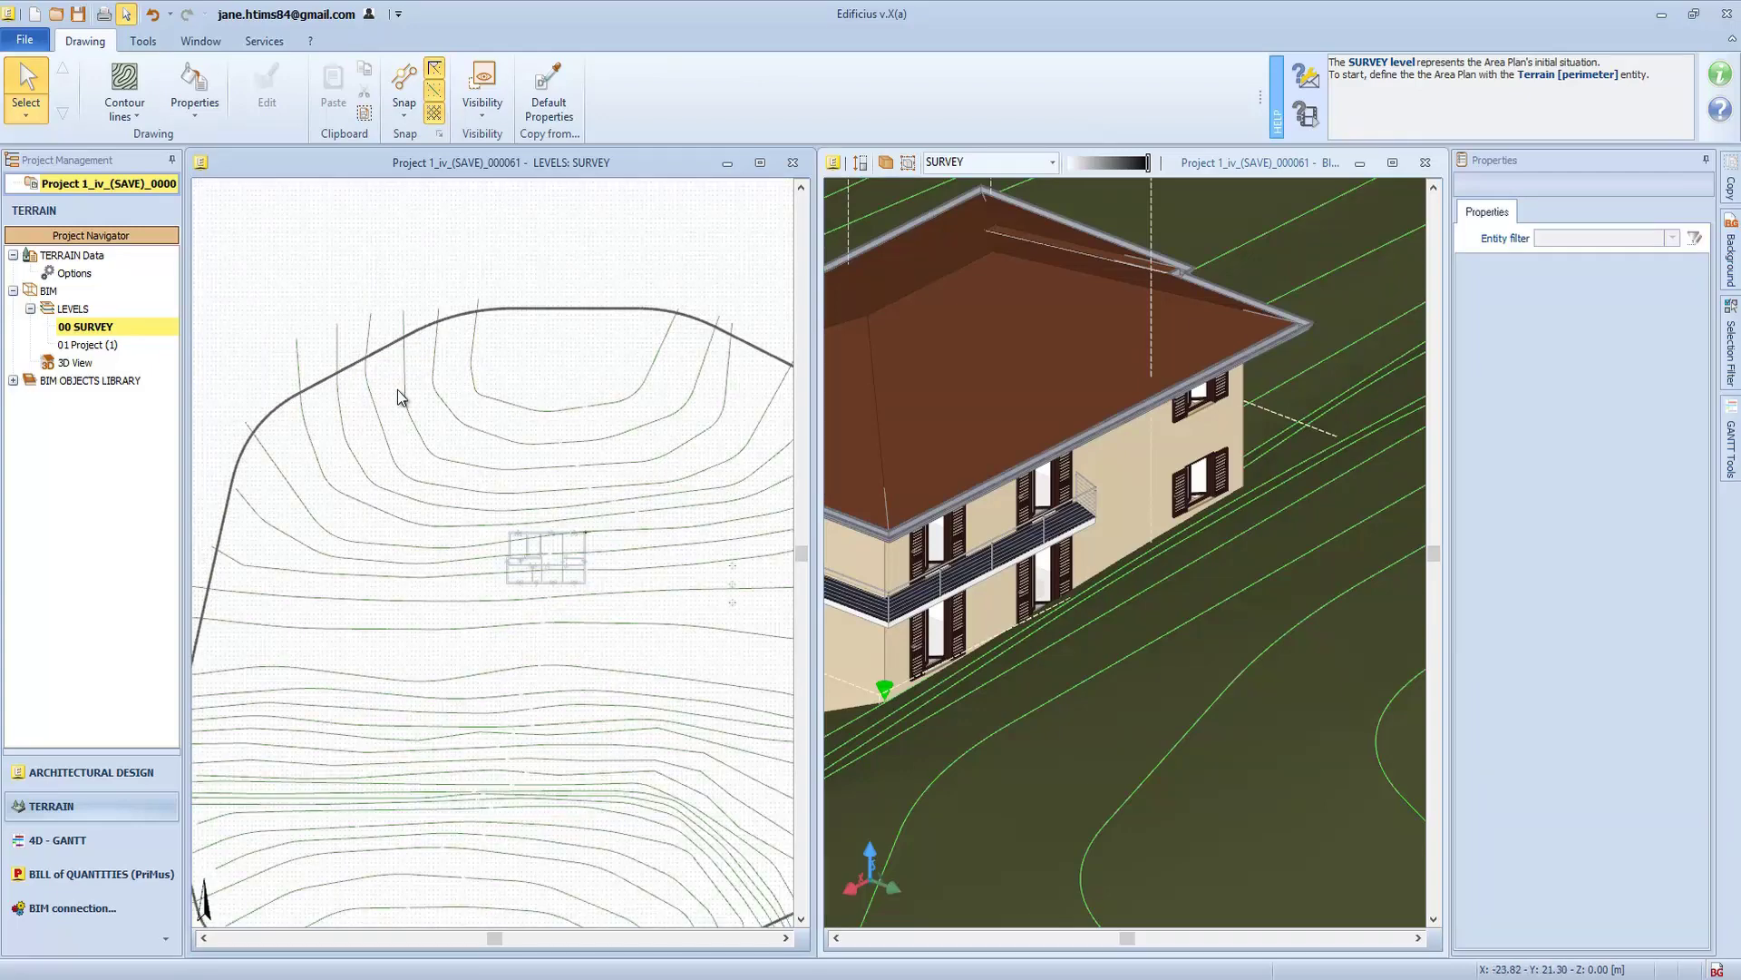
Start a Road from the terrain gallery with width 6.000 m
left_click(124, 86)
left_click(125, 116)
left_click(103, 245)
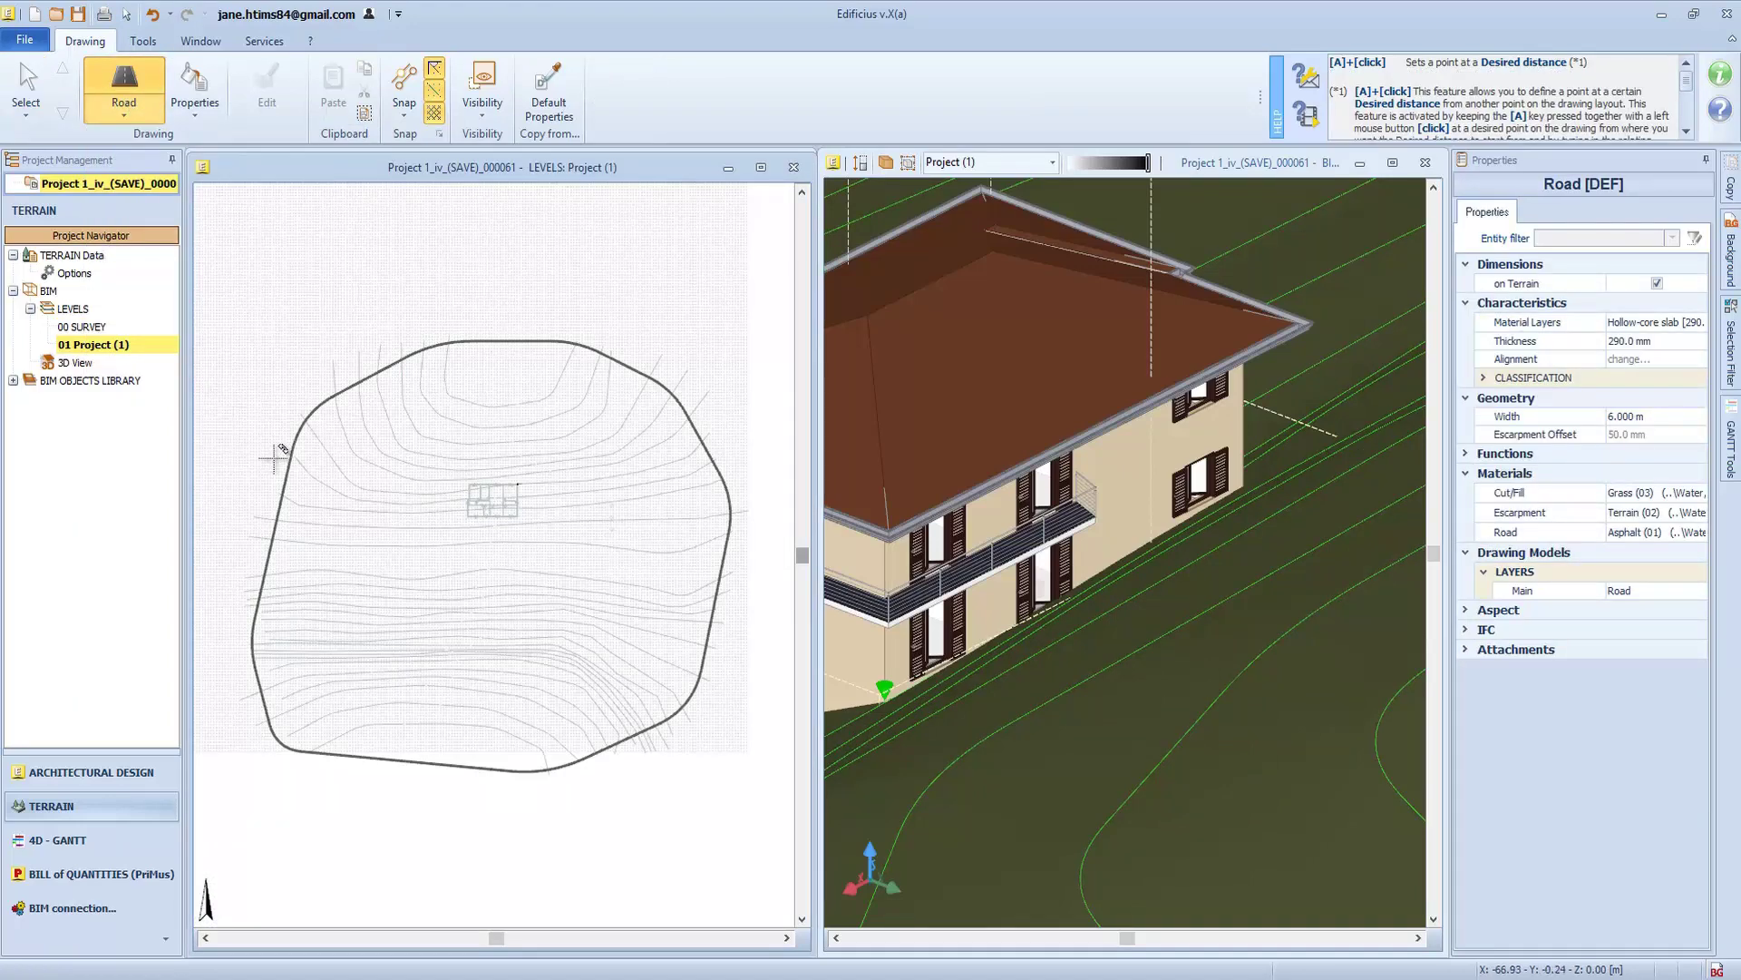
scroll(296, 422, "up", 2)
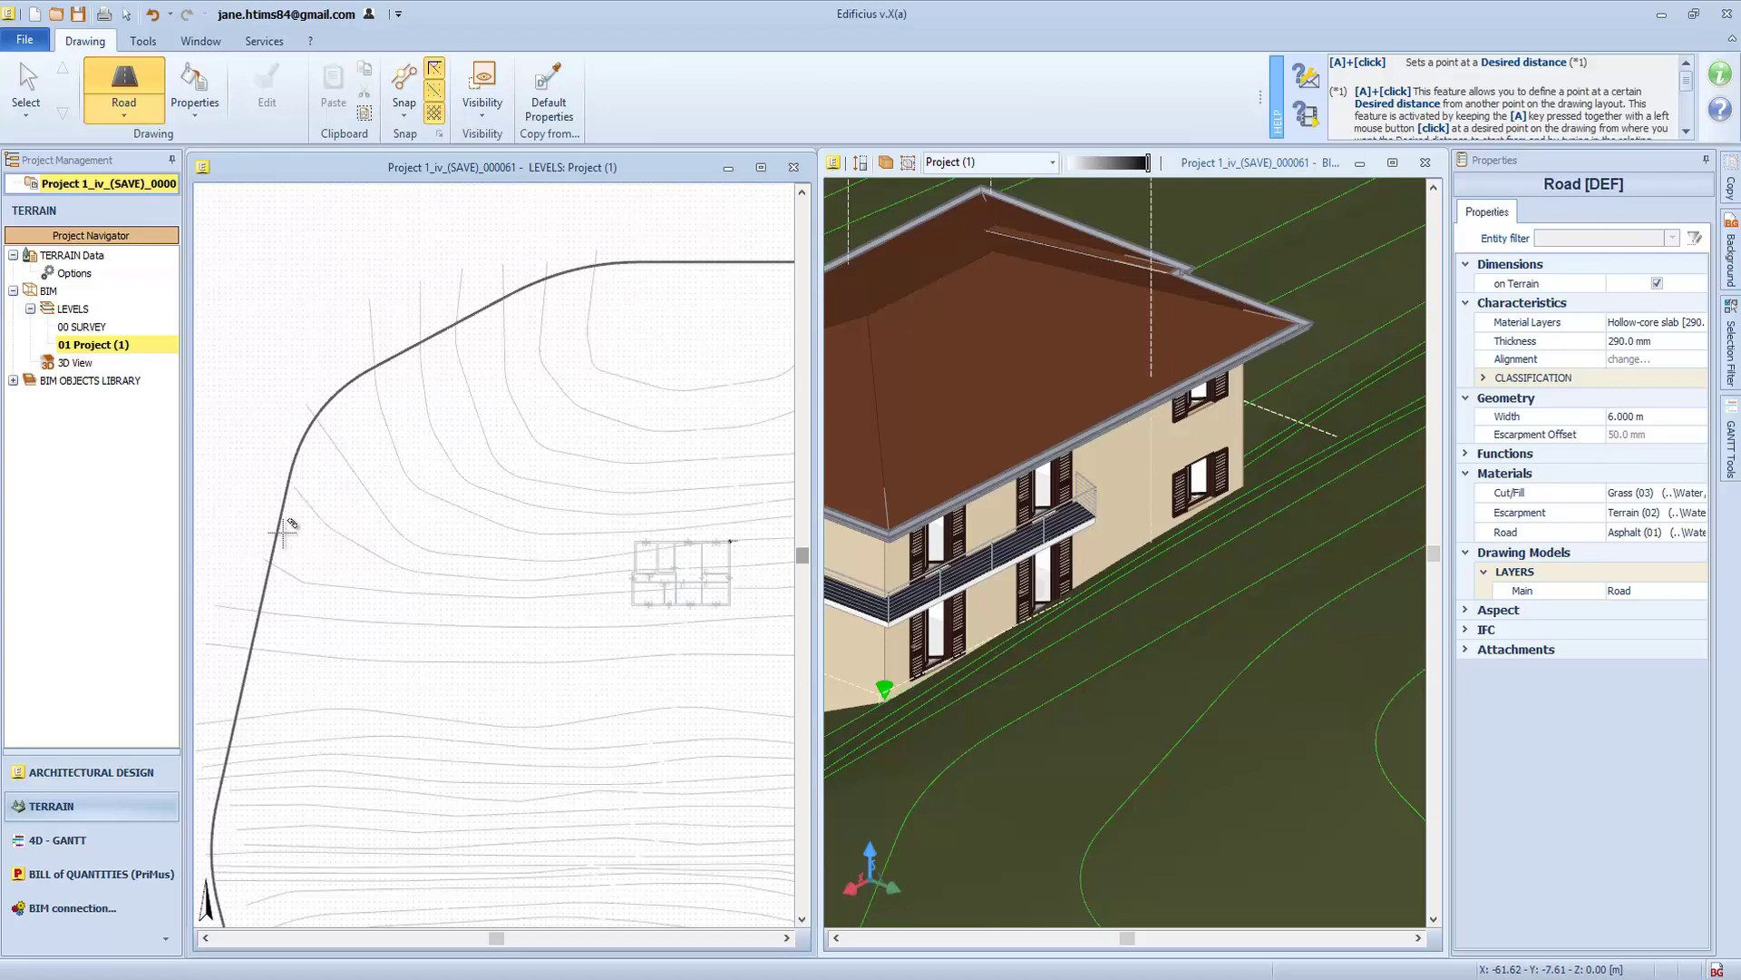
left_click(1637, 417)
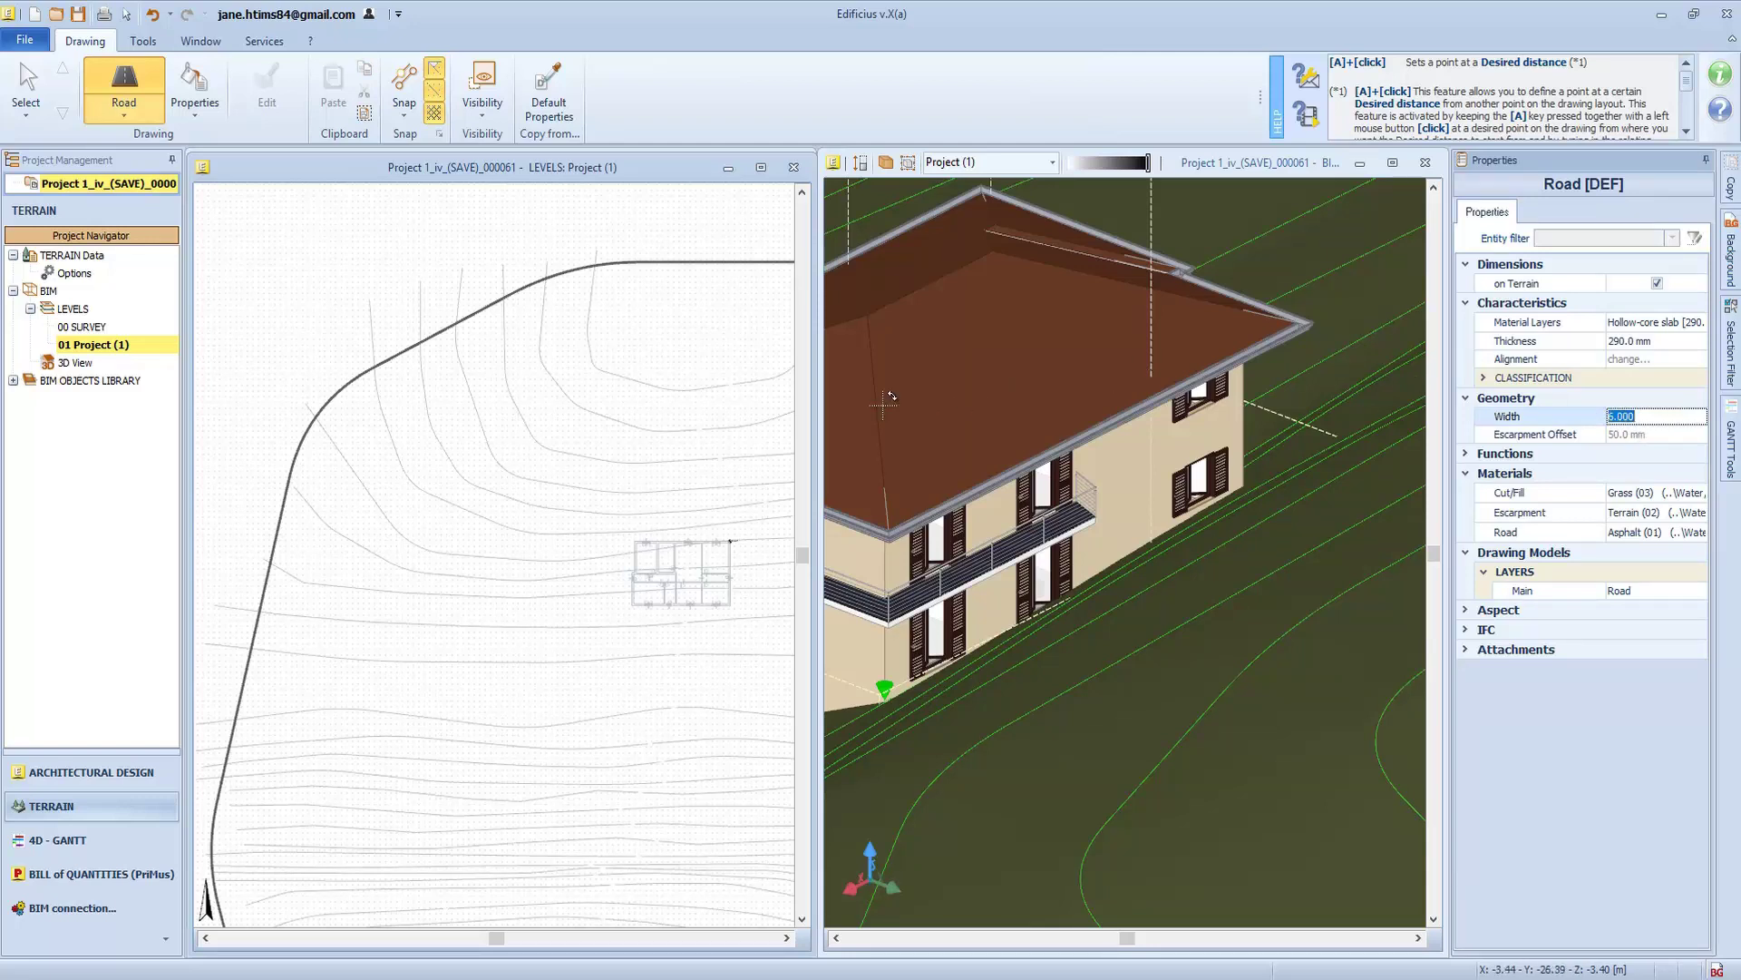
Route the road from the terrain's left edge past the building's upper side to the right boundary
left_click(279, 529)
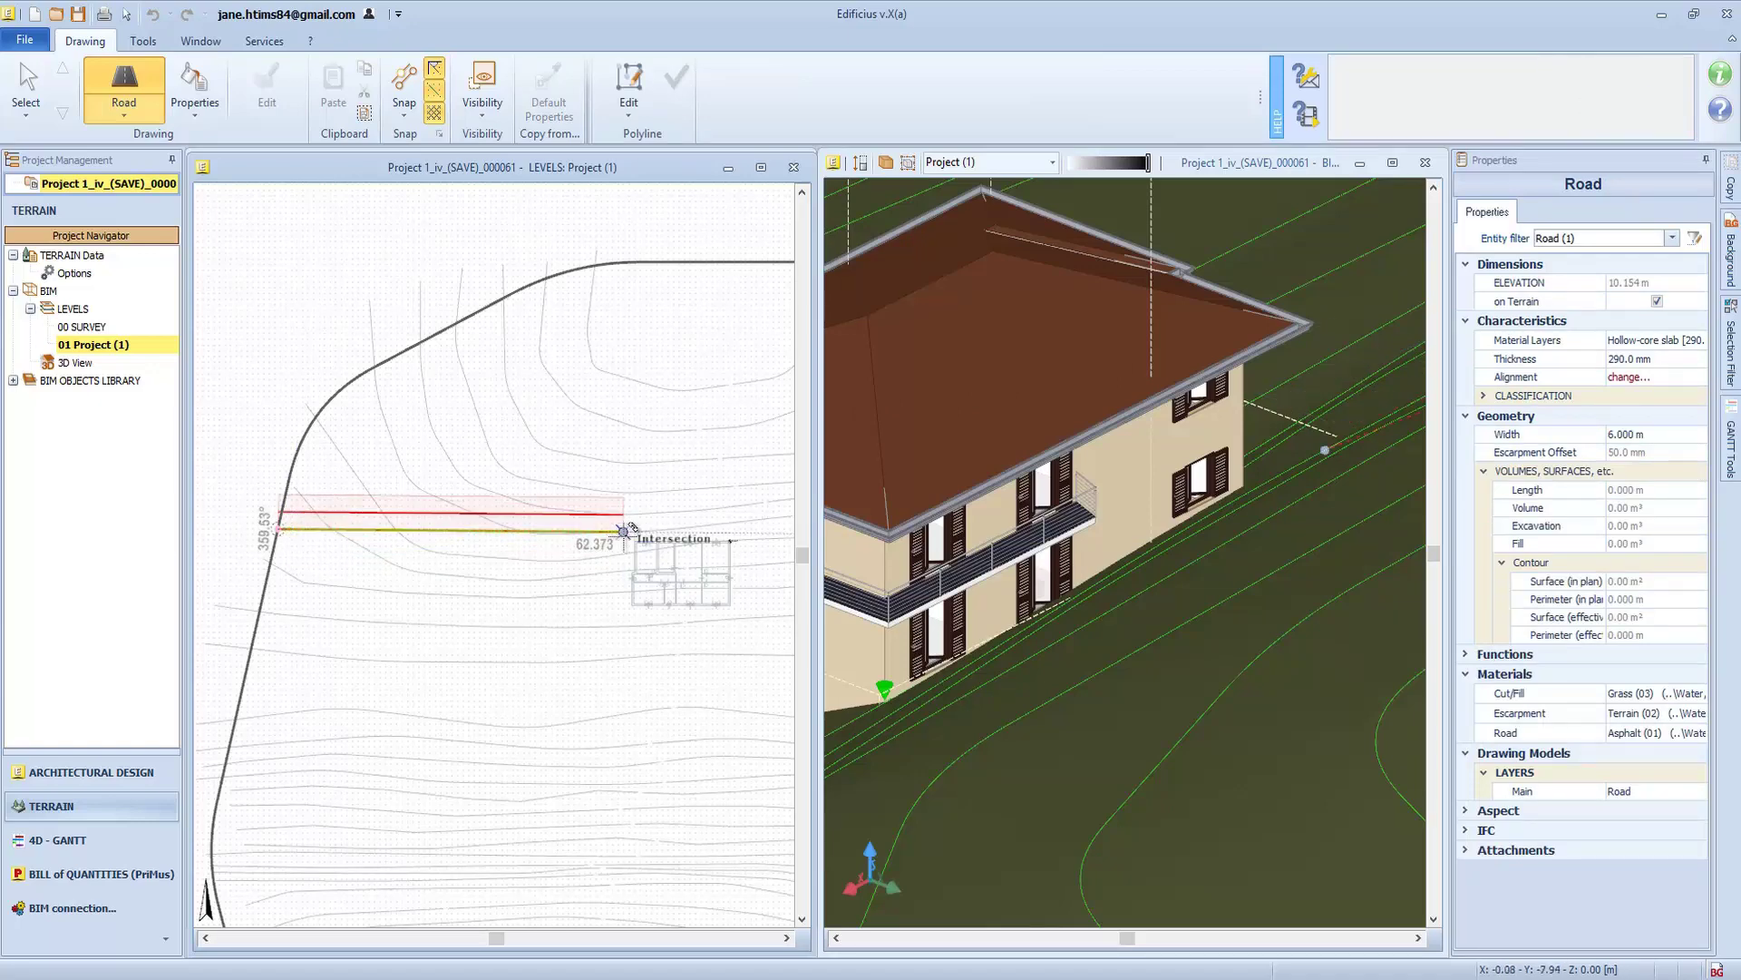
scroll(622, 533, "up", 2)
scroll(646, 537, "up", 2)
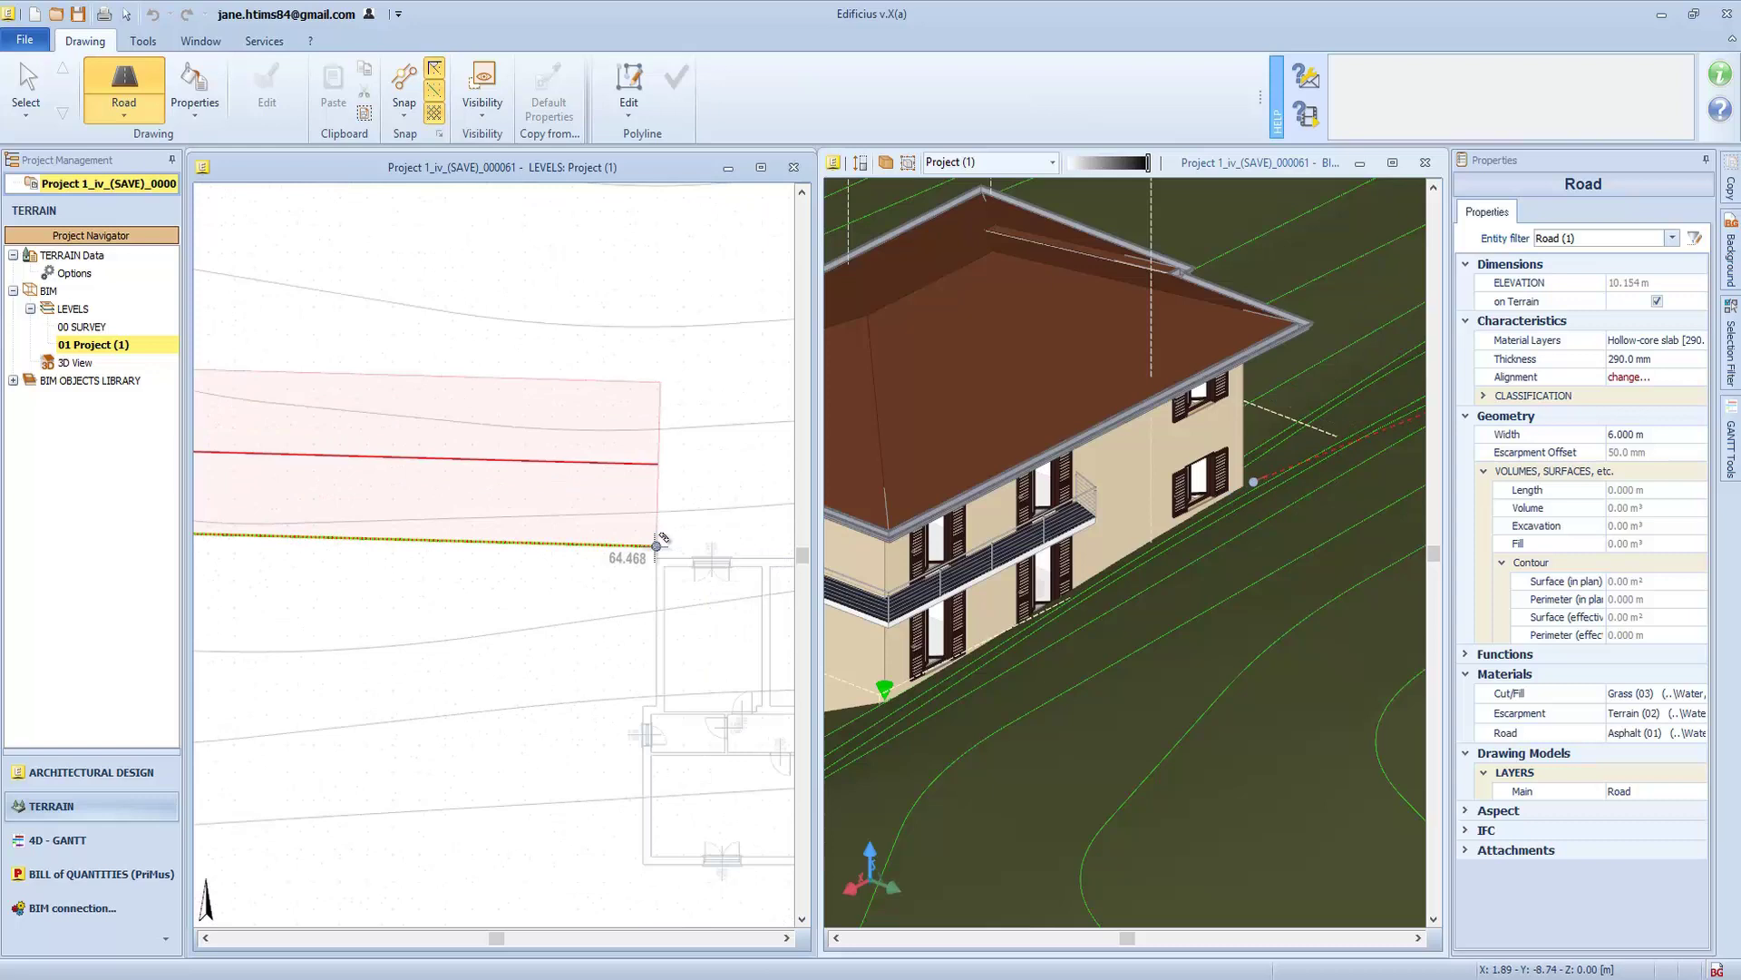
left_click(657, 555)
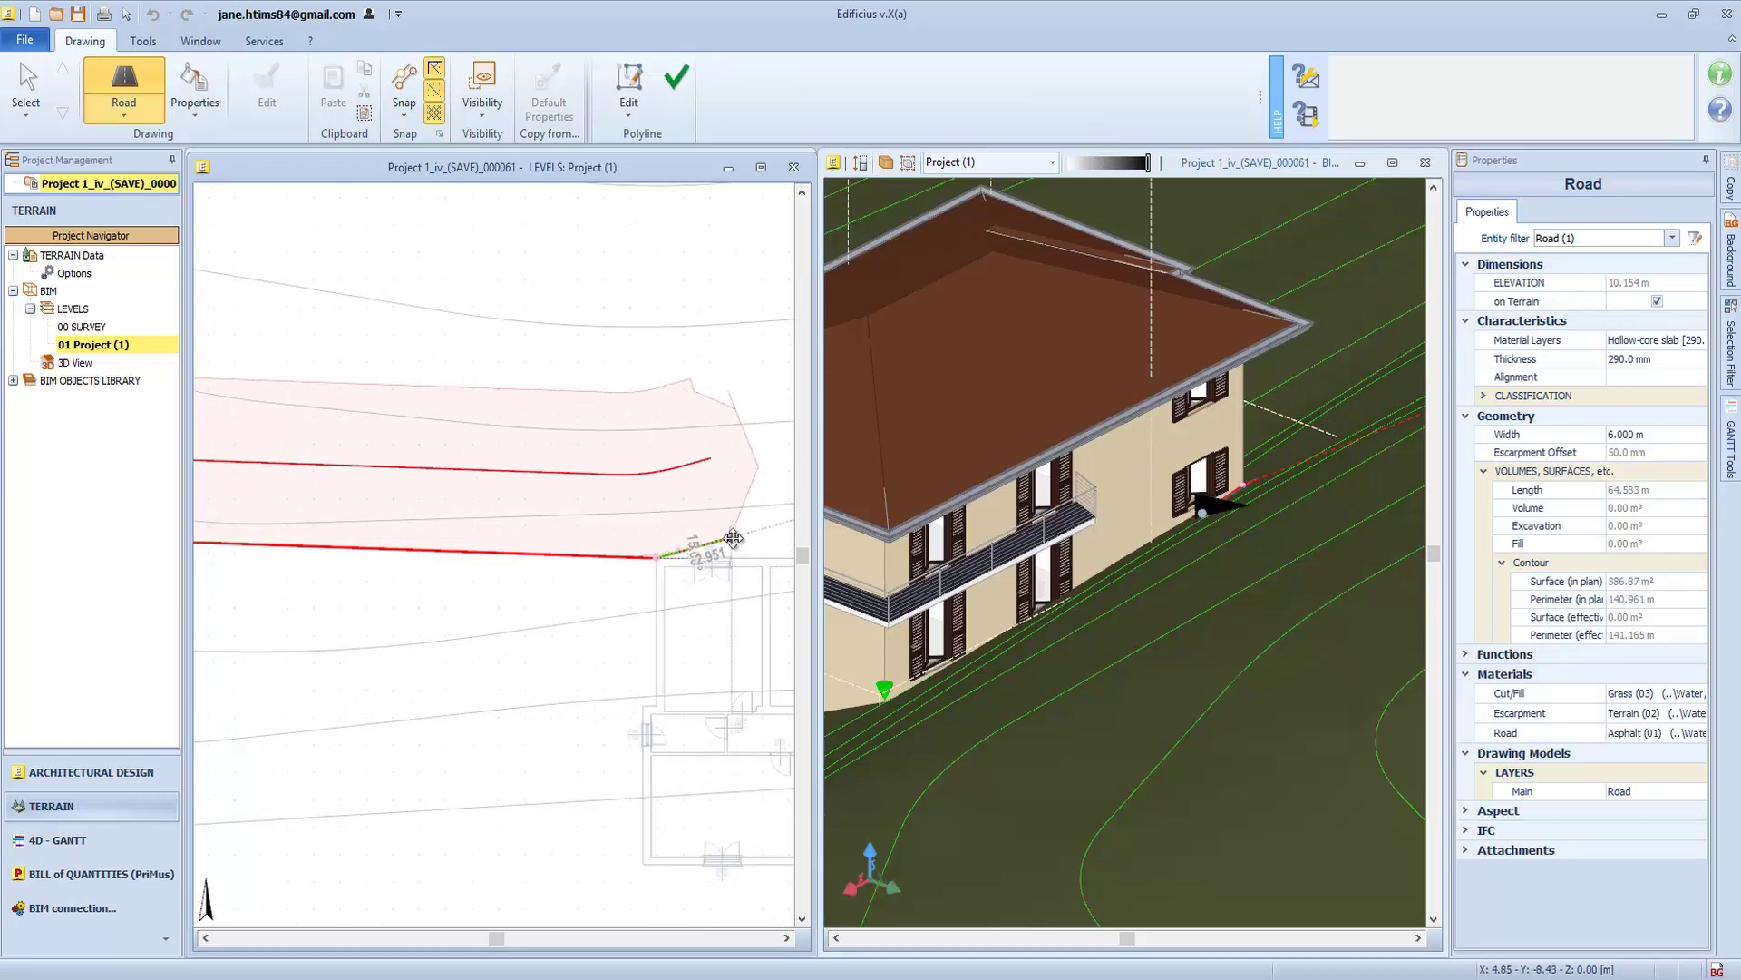
middle_click_drag(736, 541, 364, 535)
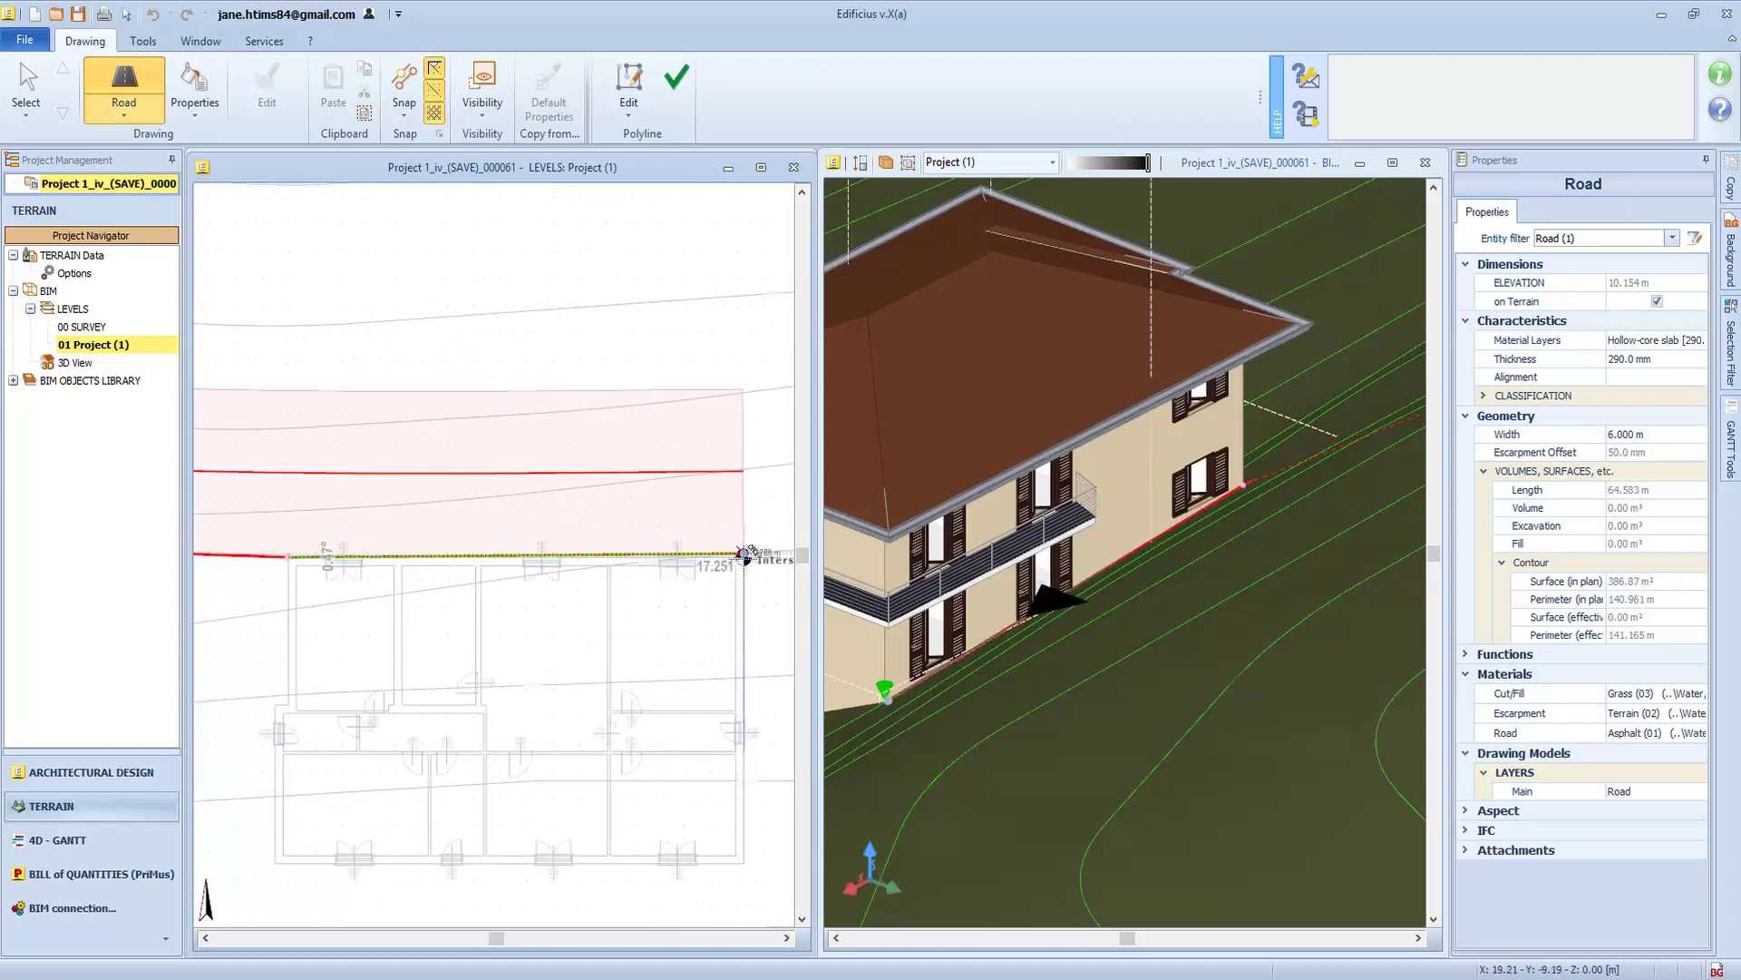
left_click(744, 557)
scroll(739, 557, "up", 3)
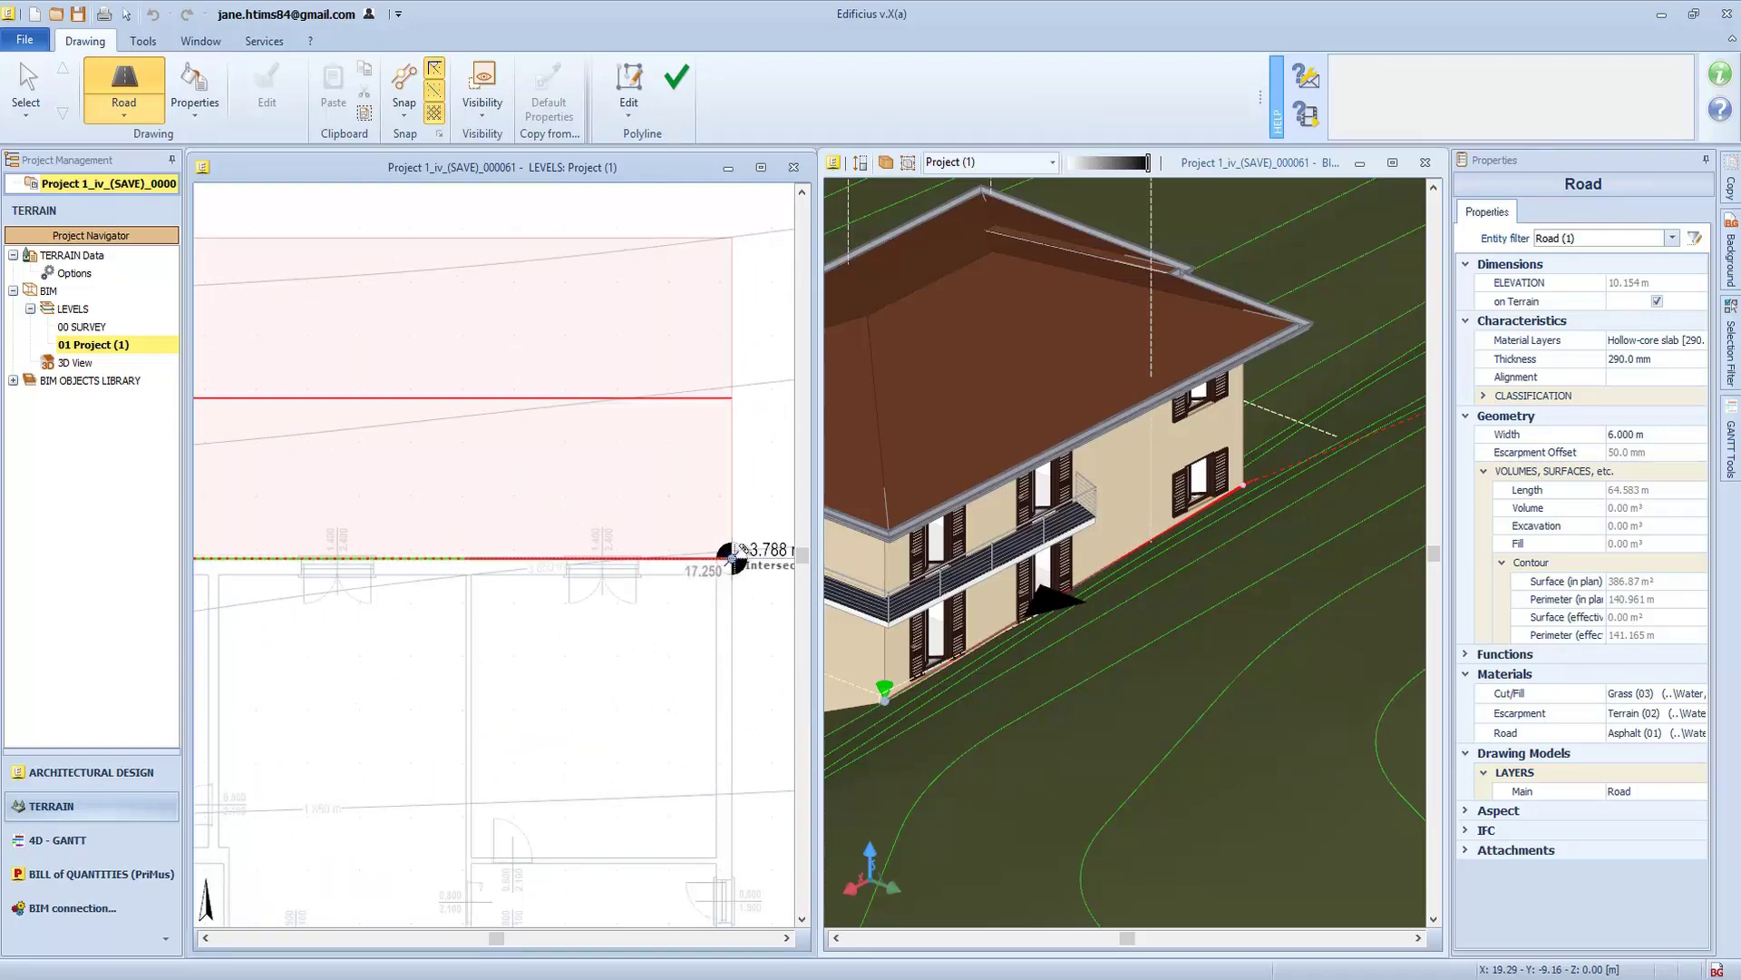
scroll(733, 555, "down", 6)
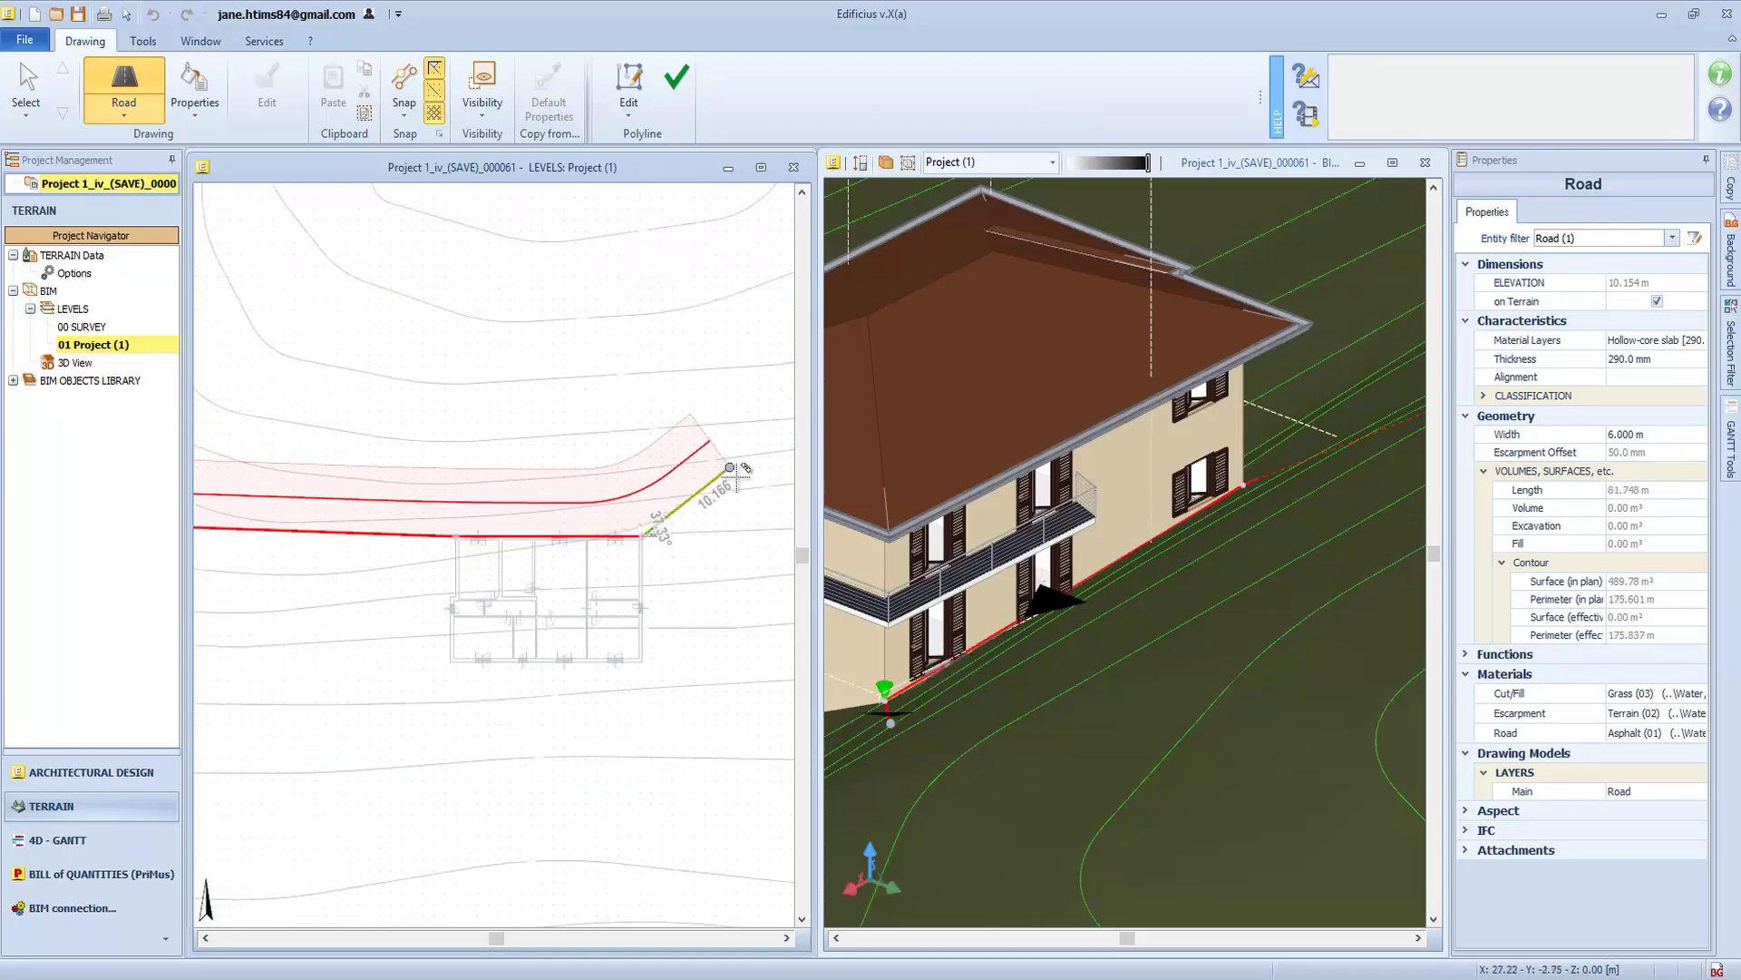
scroll(736, 477, "down", 3)
scroll(671, 497, "up", 3)
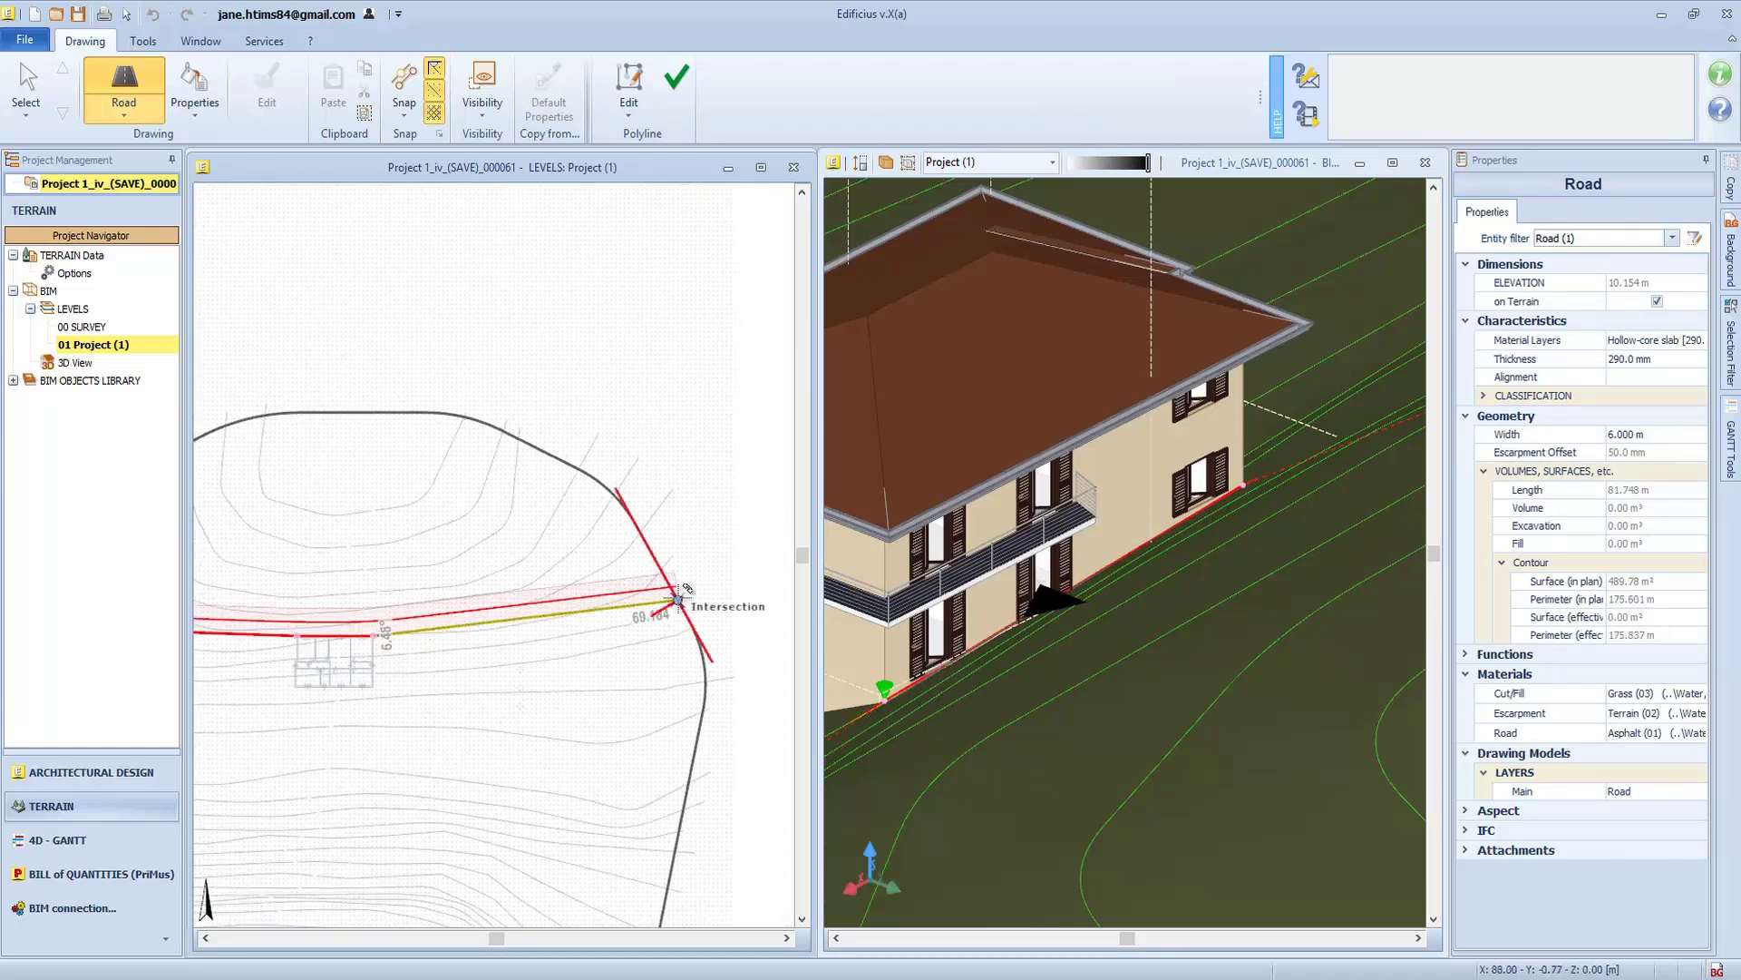
left_click(682, 591)
left_click(677, 82)
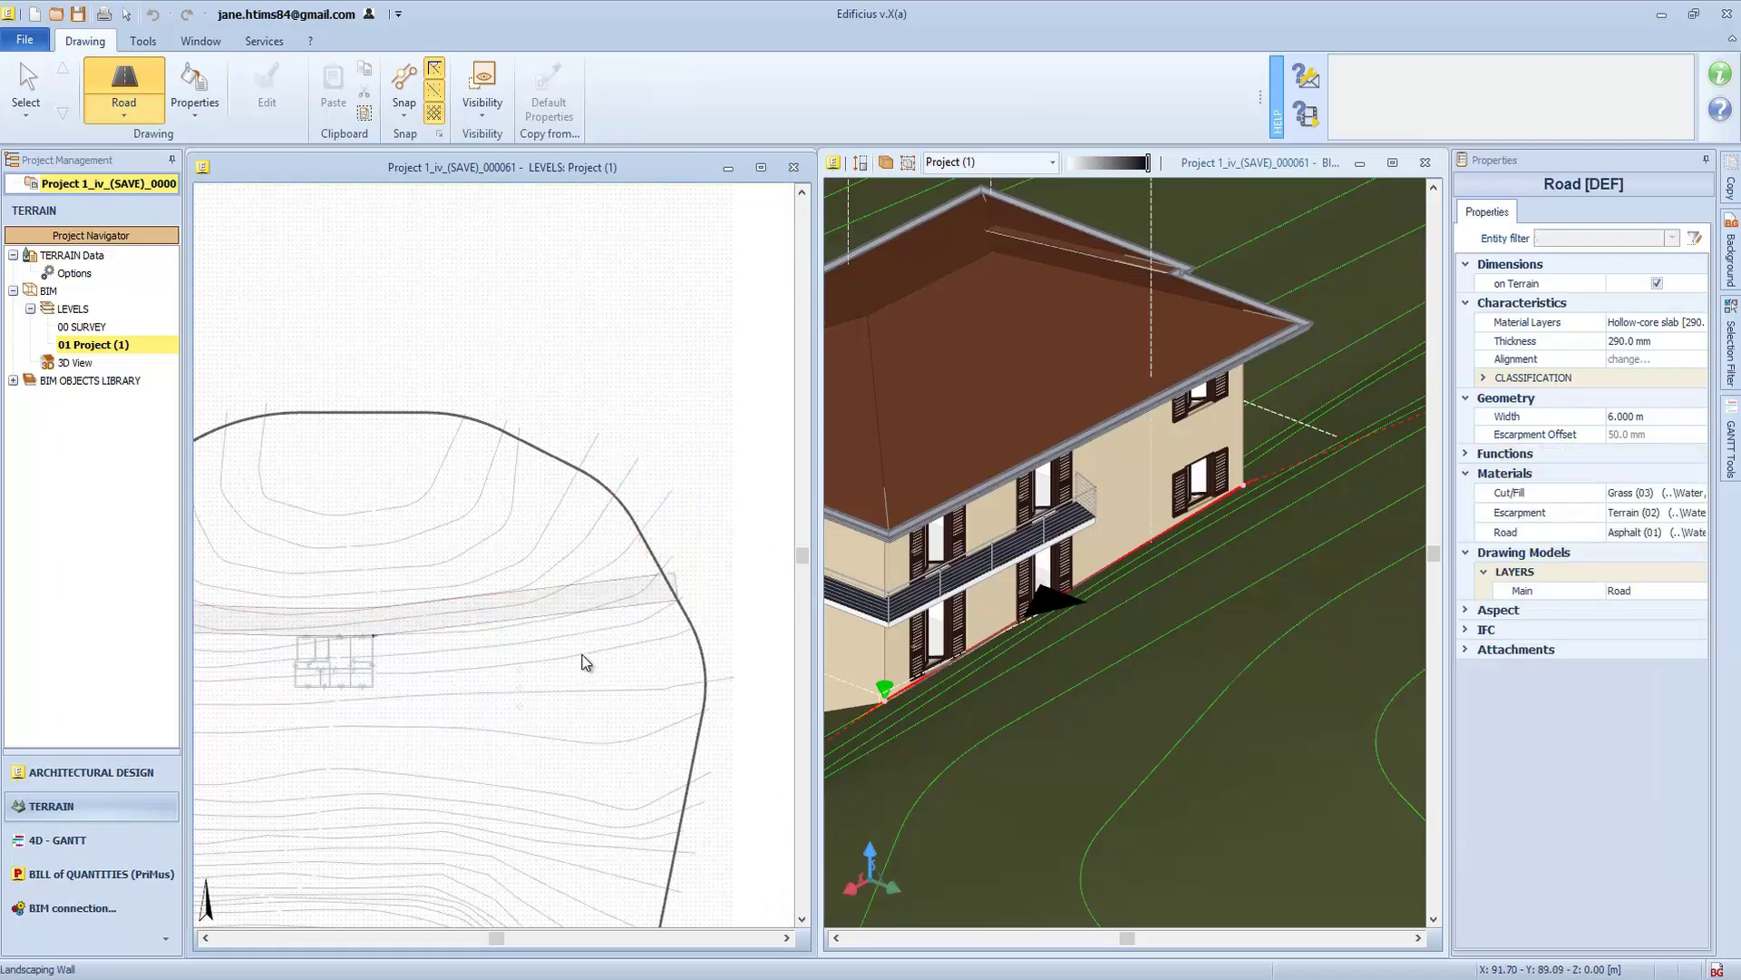
Orbit the 3D view to inspect the new road beside the house, then return to selection
scroll(497, 624, "up", 3)
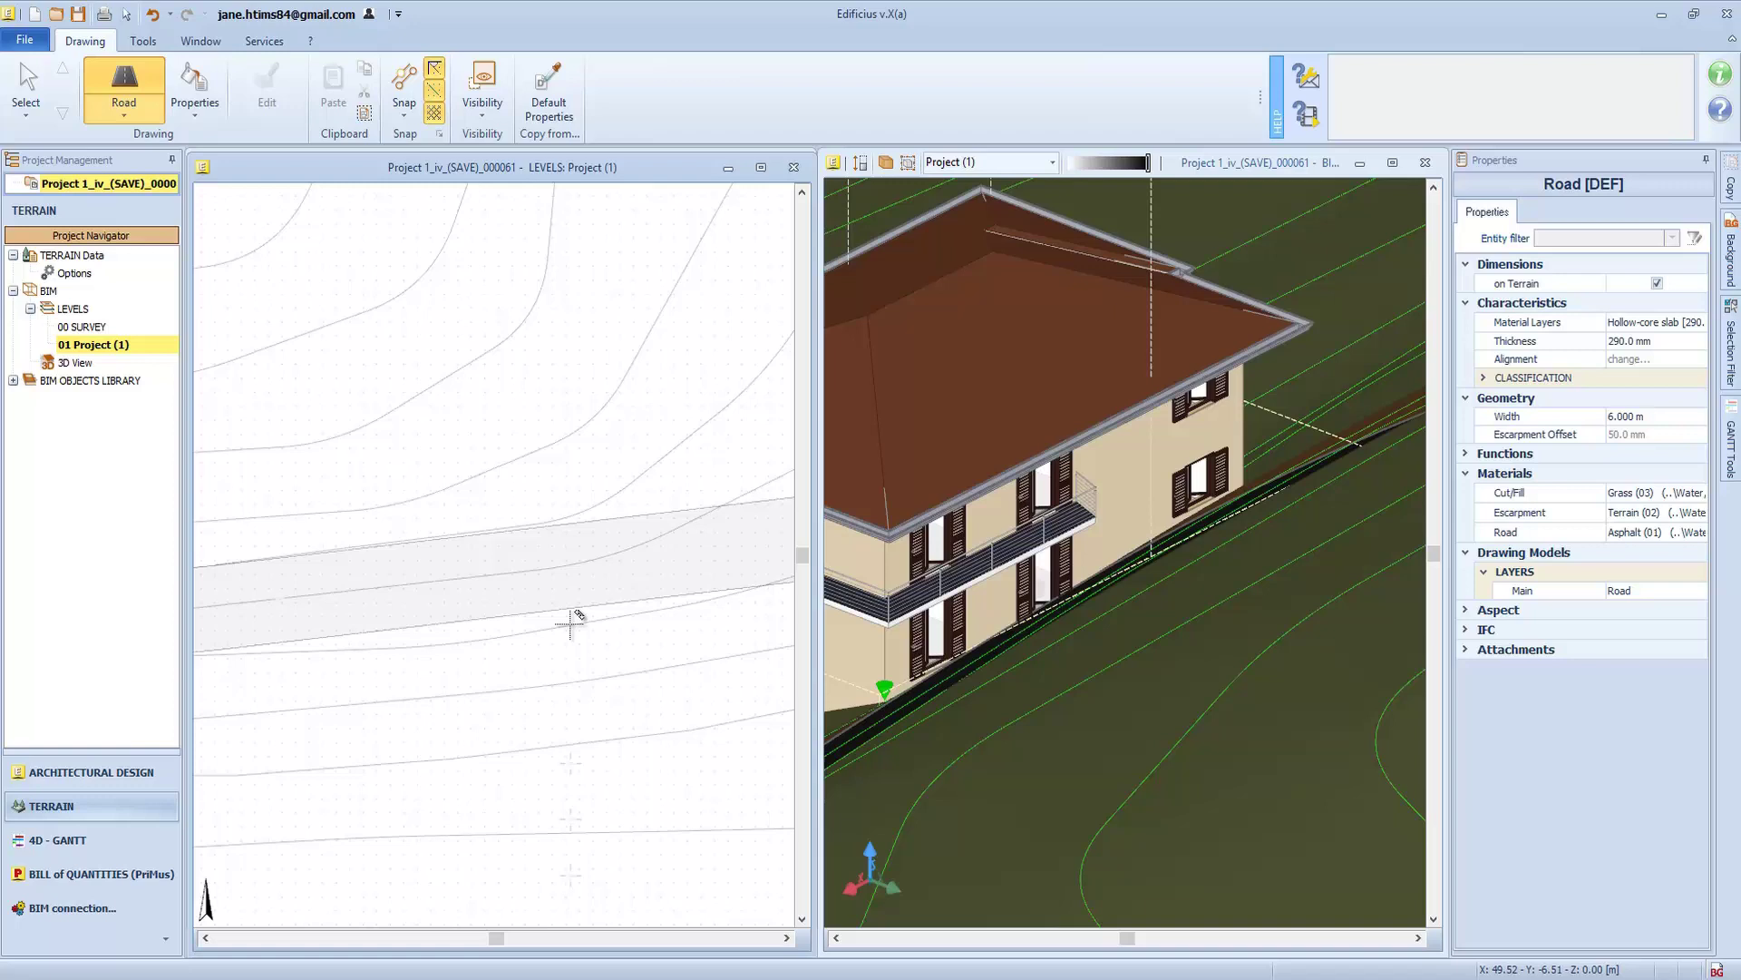
middle_click_drag(1032, 694, 1341, 570)
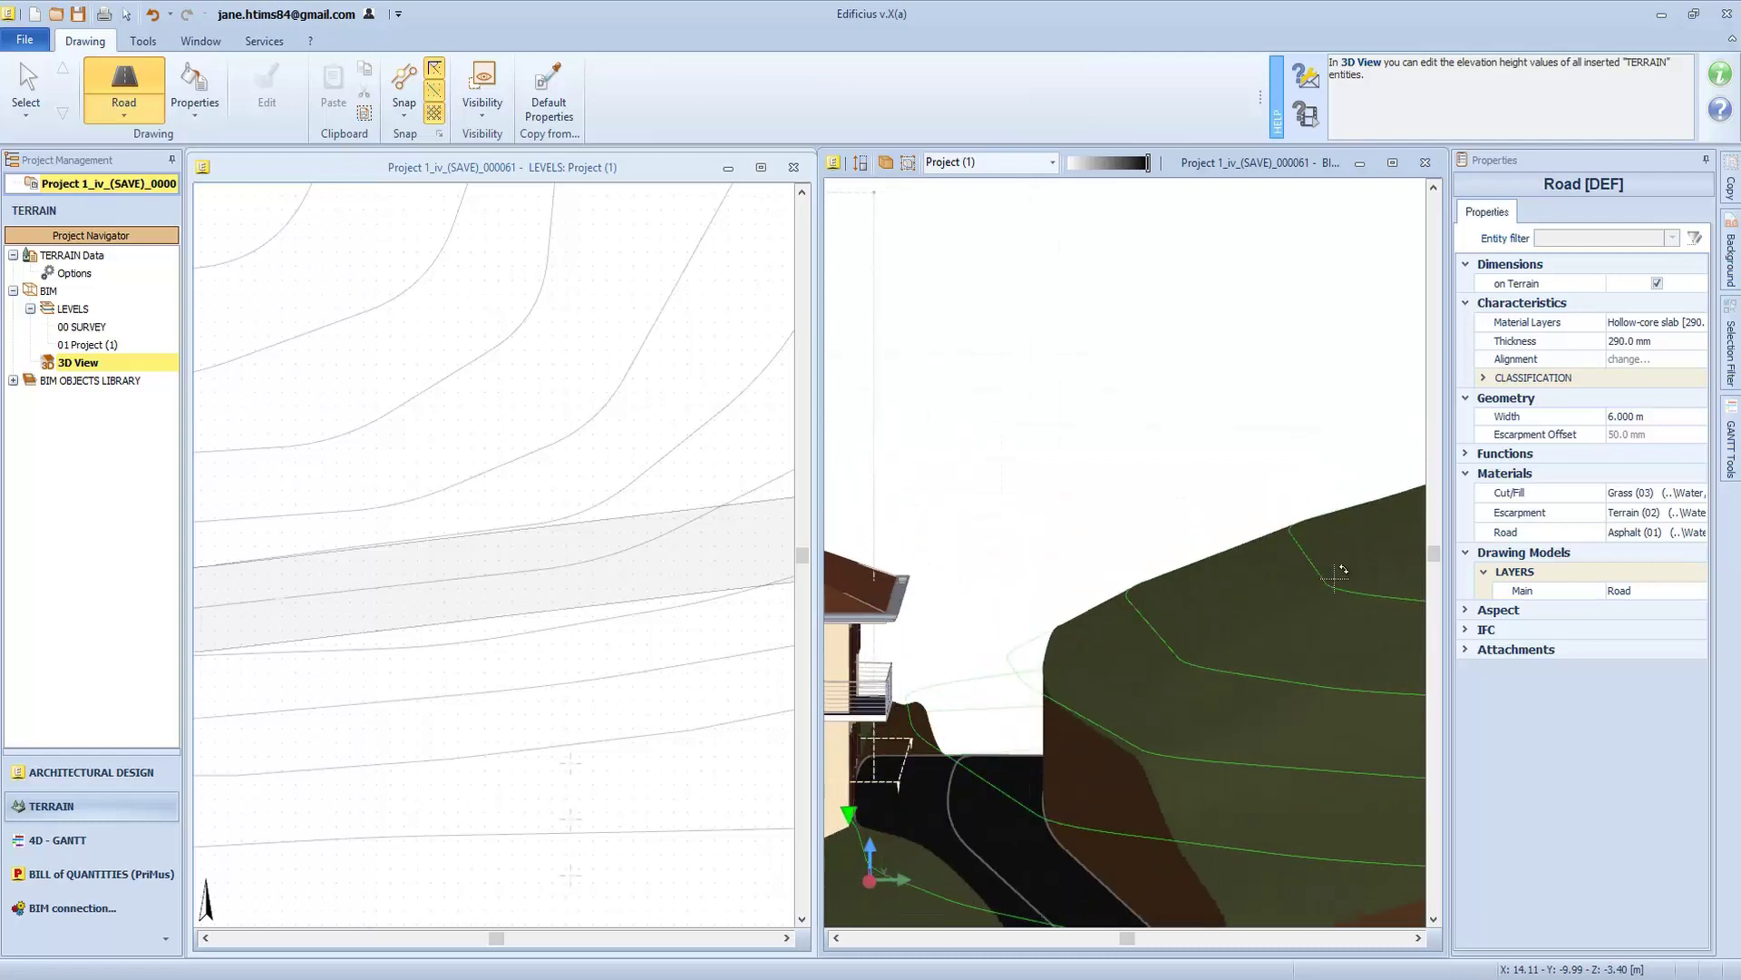
scroll(590, 520, "down", 5)
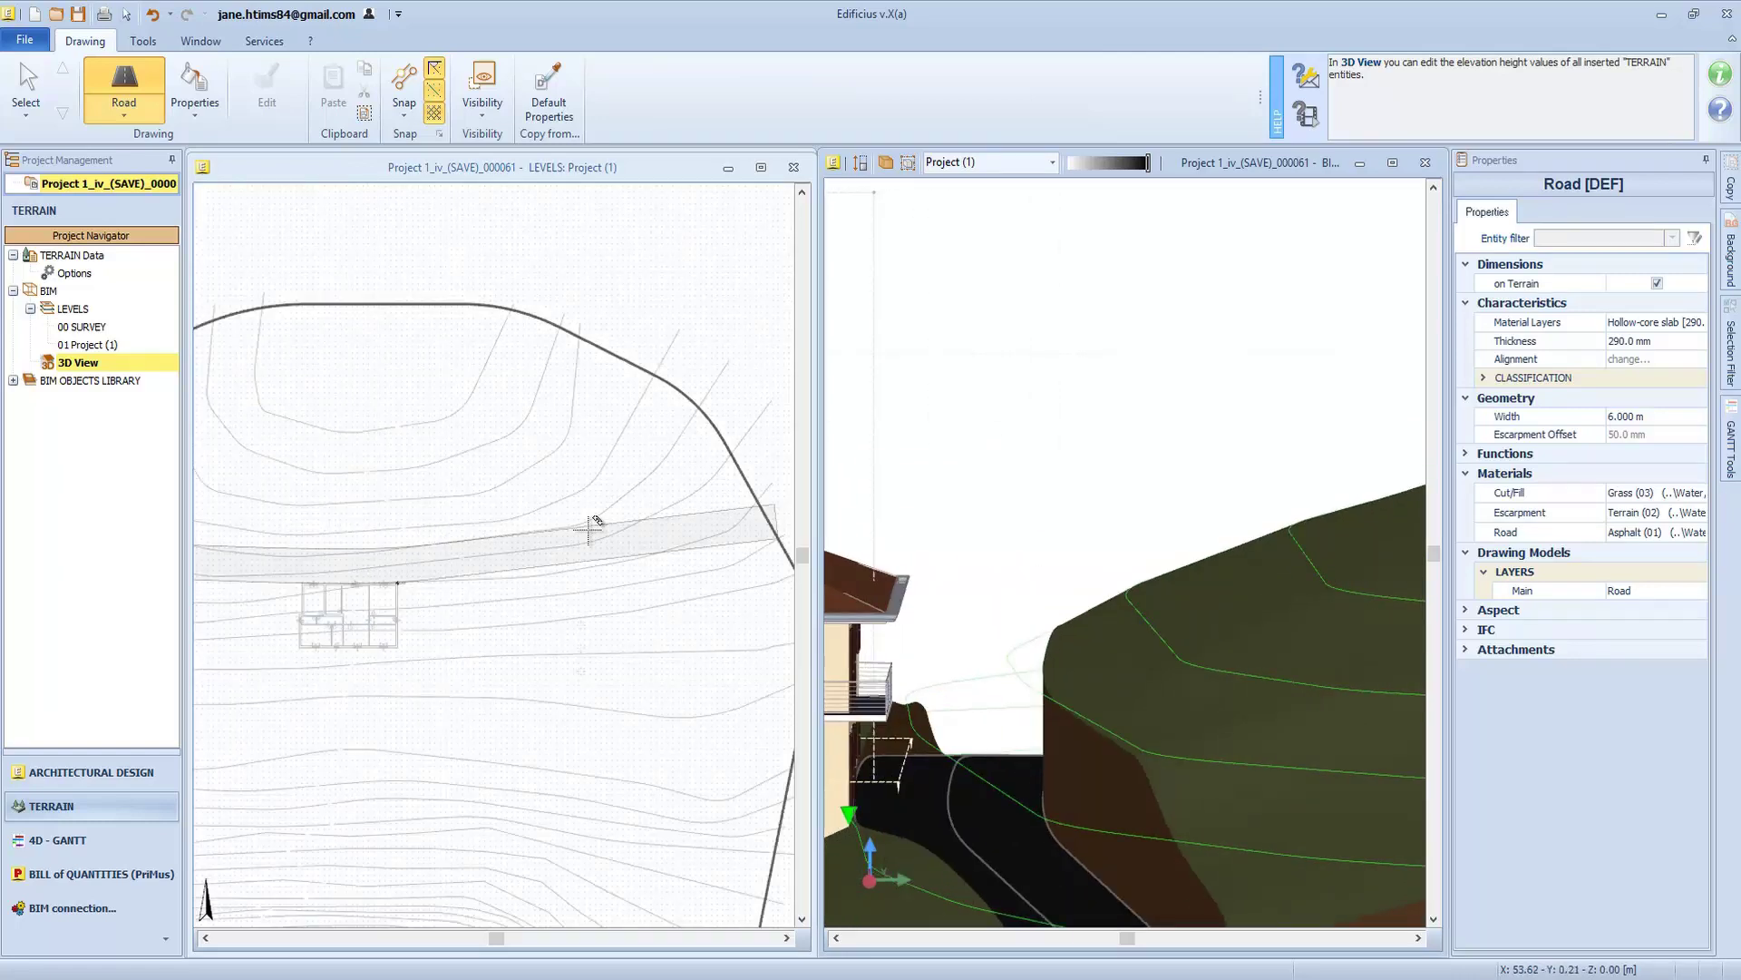
left_click(46, 100)
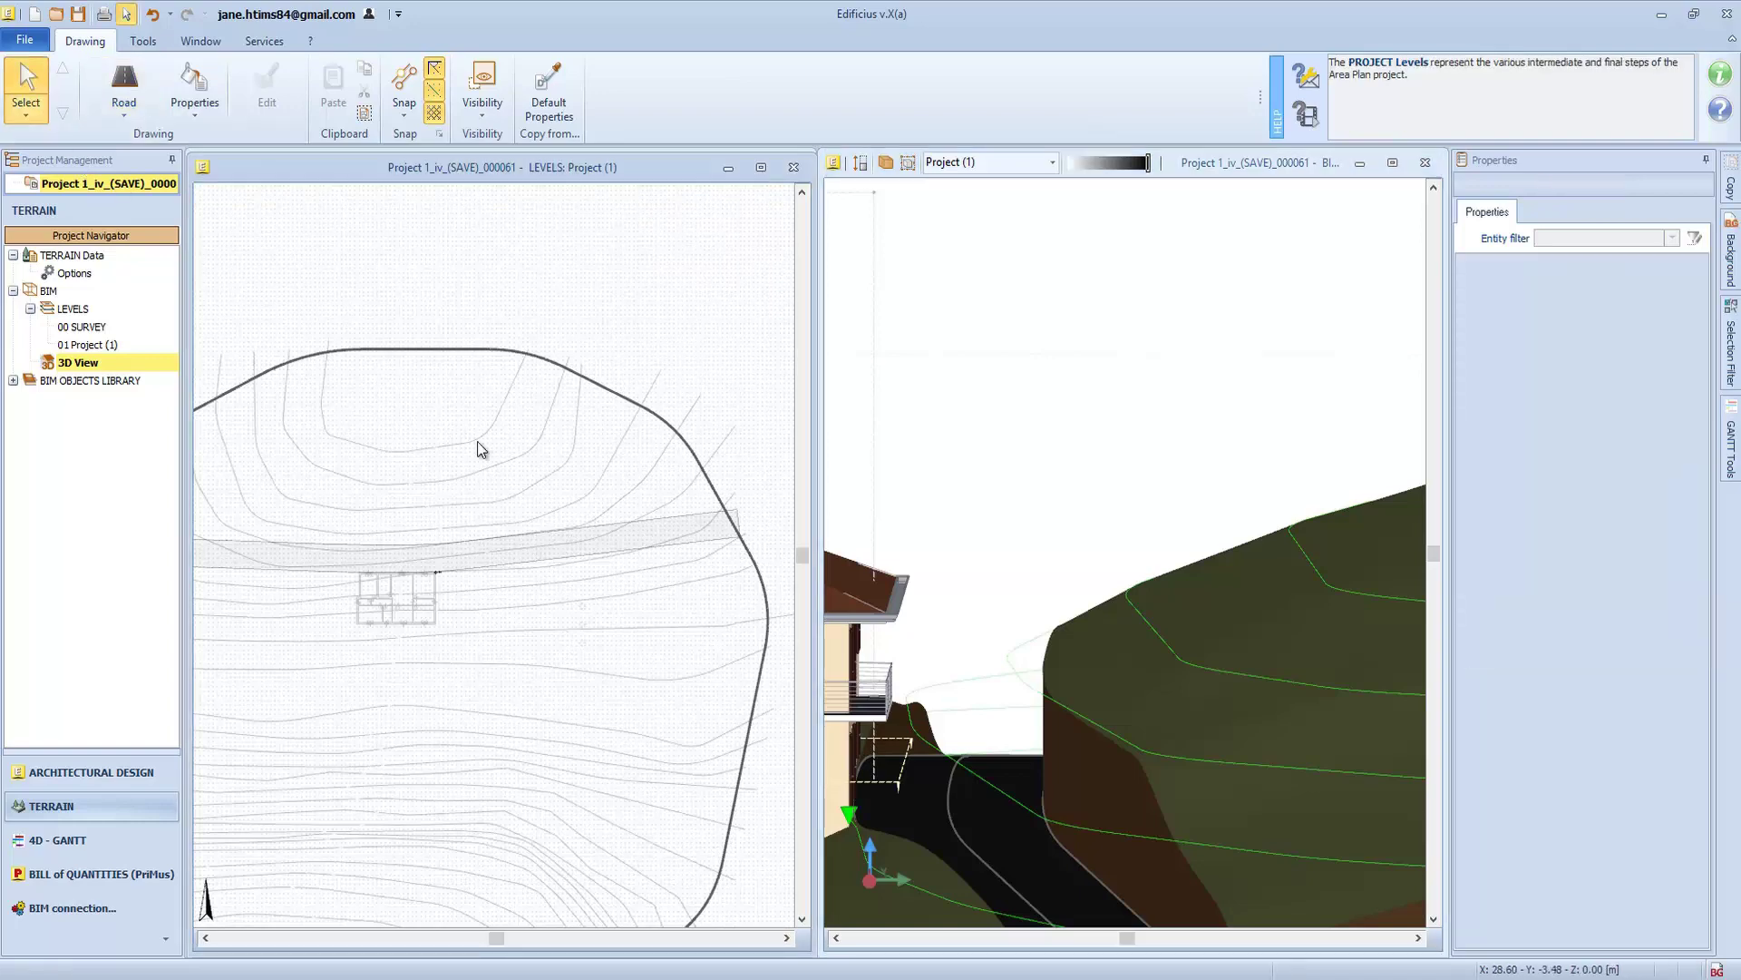
Add escarpments with a 2 m offset along the road
left_click(481, 555)
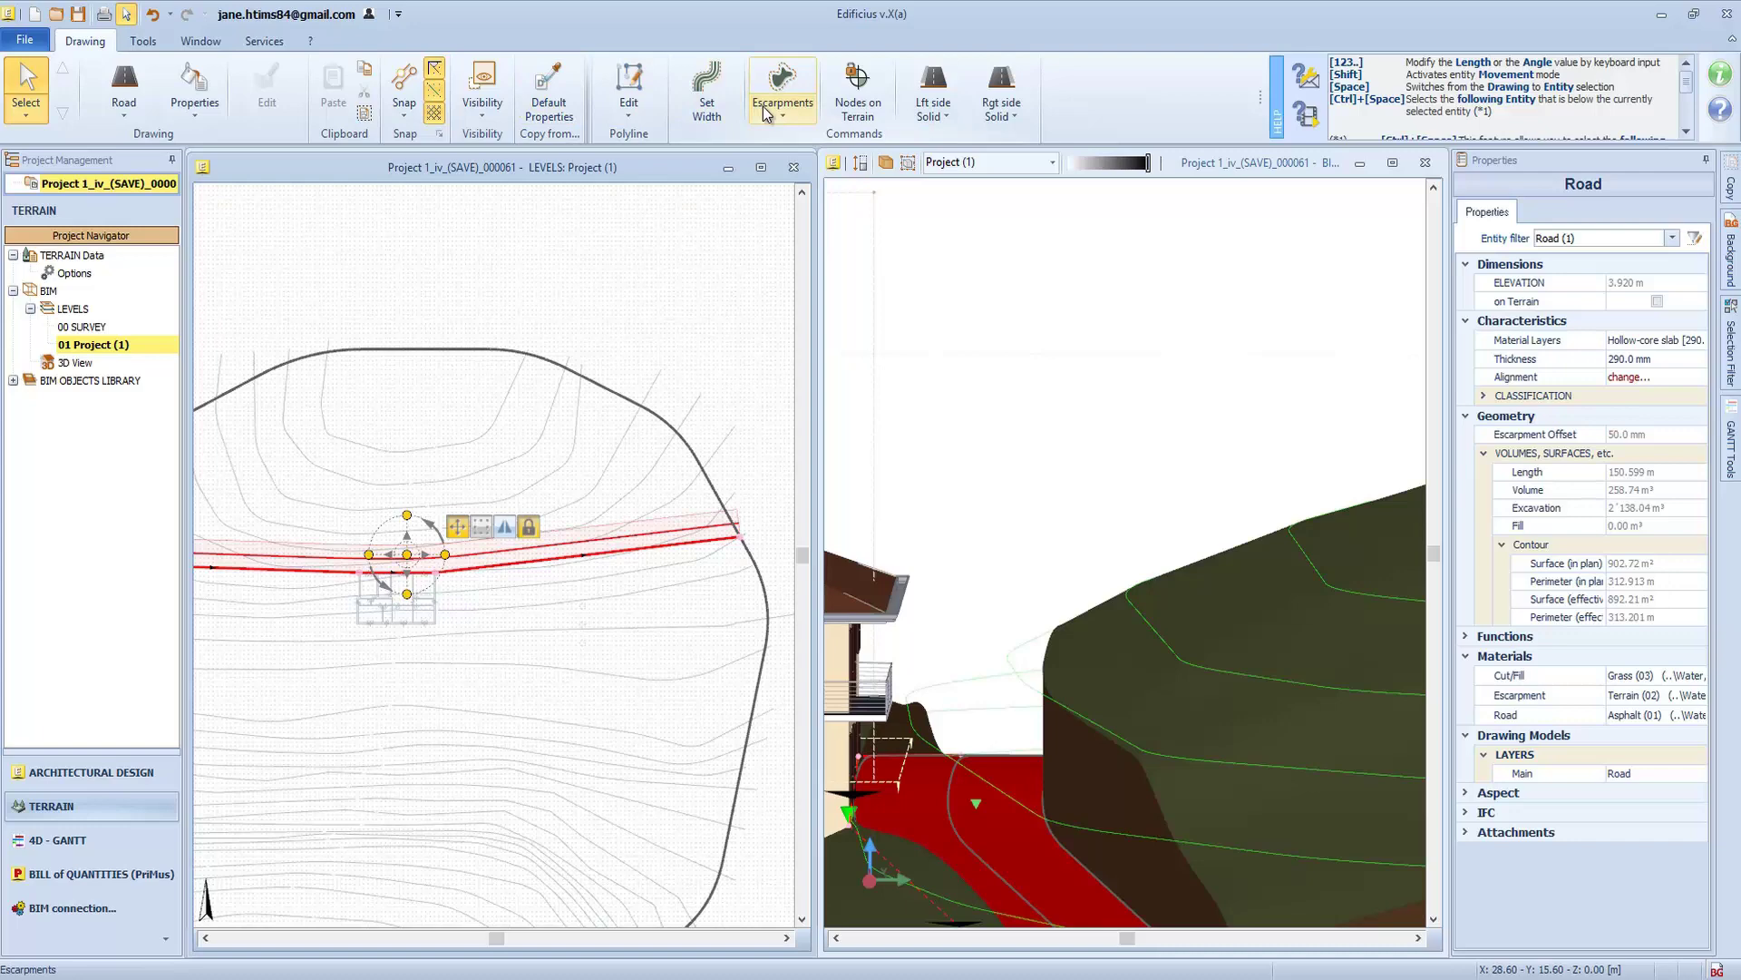
left_click(769, 111)
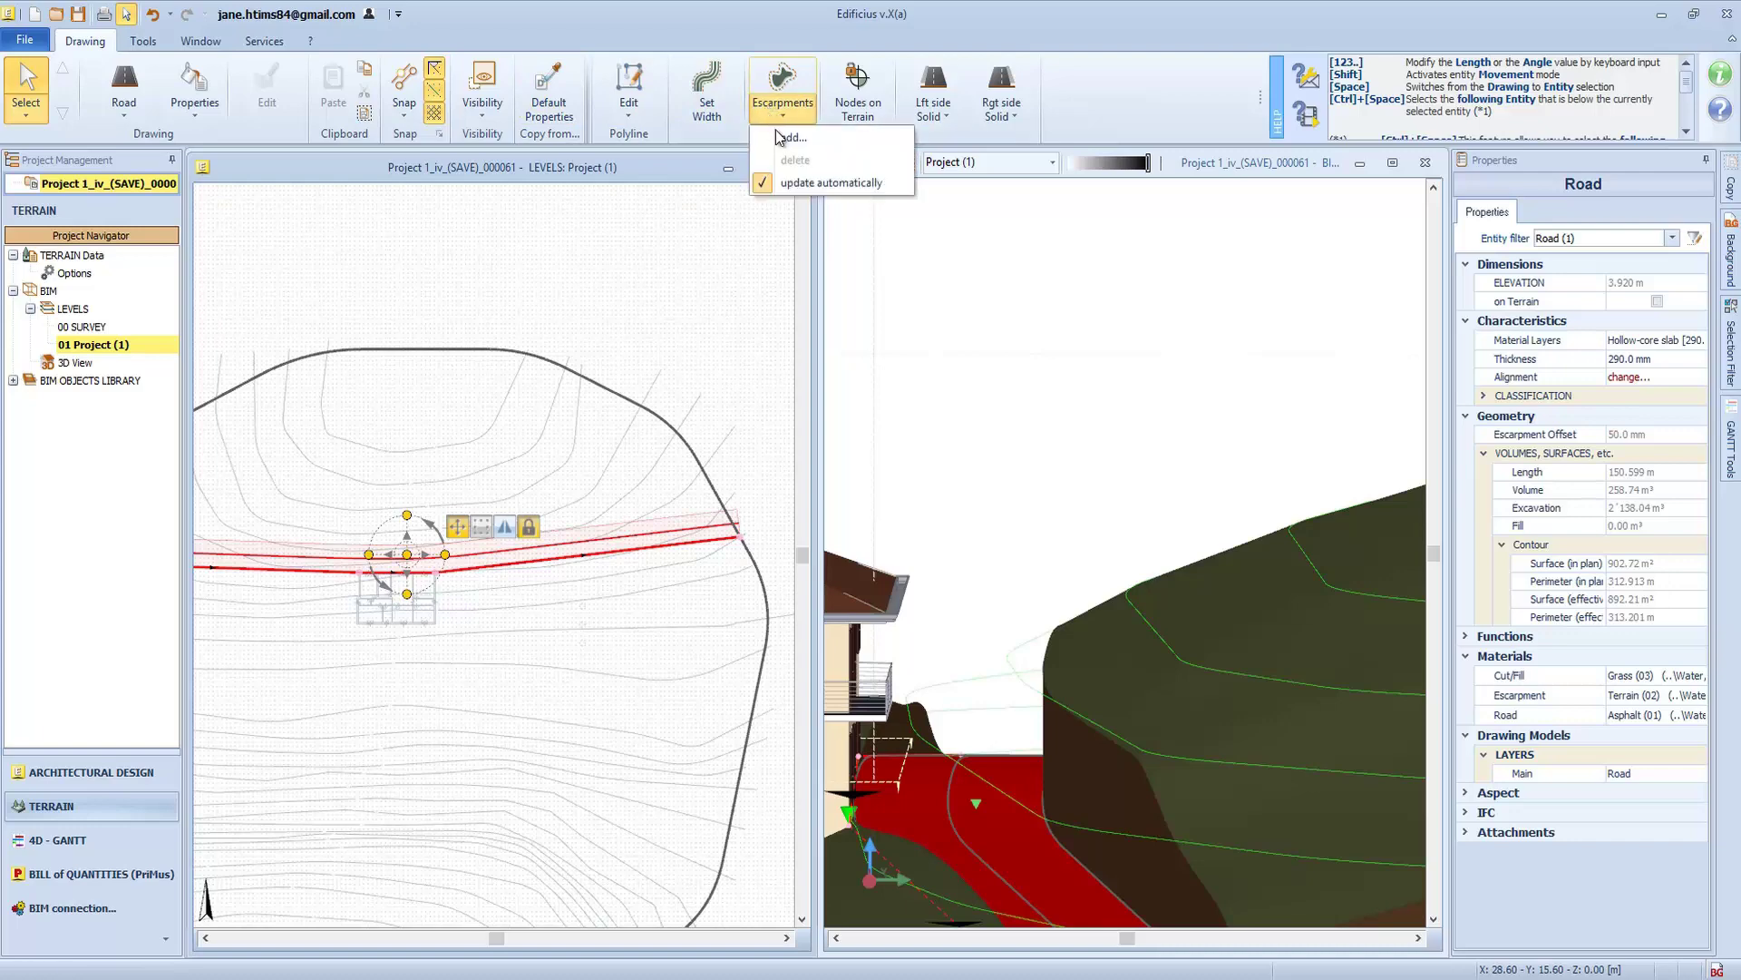
left_click(778, 137)
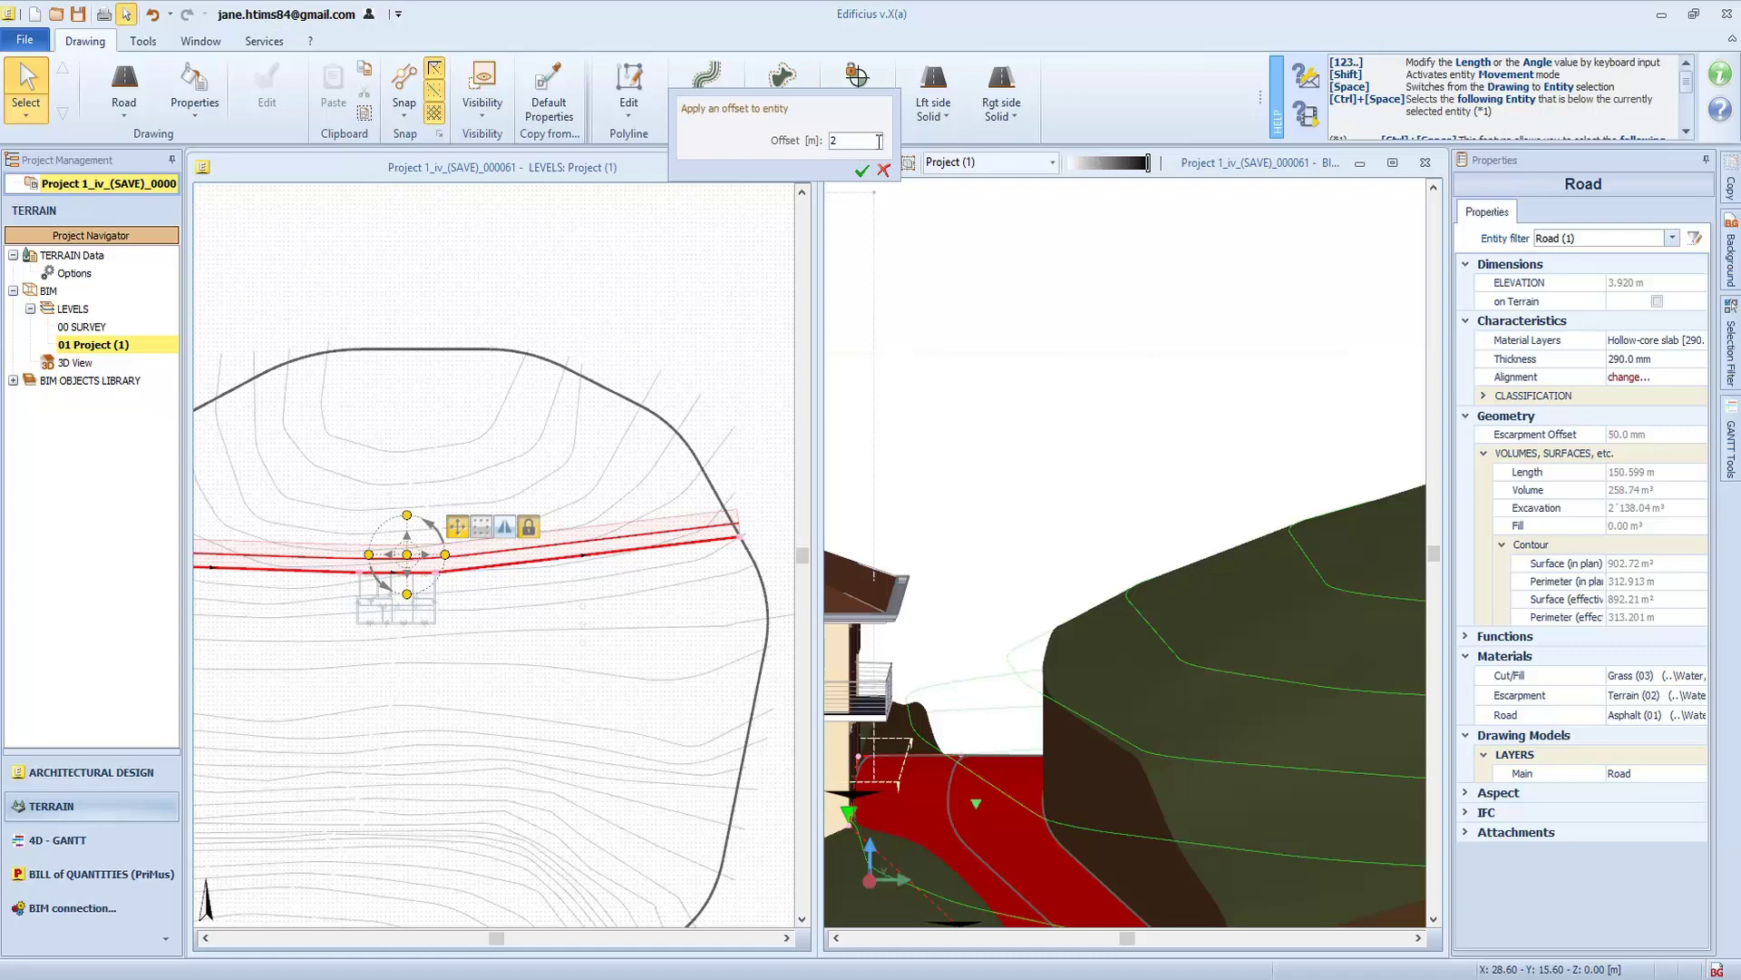
key("Return")
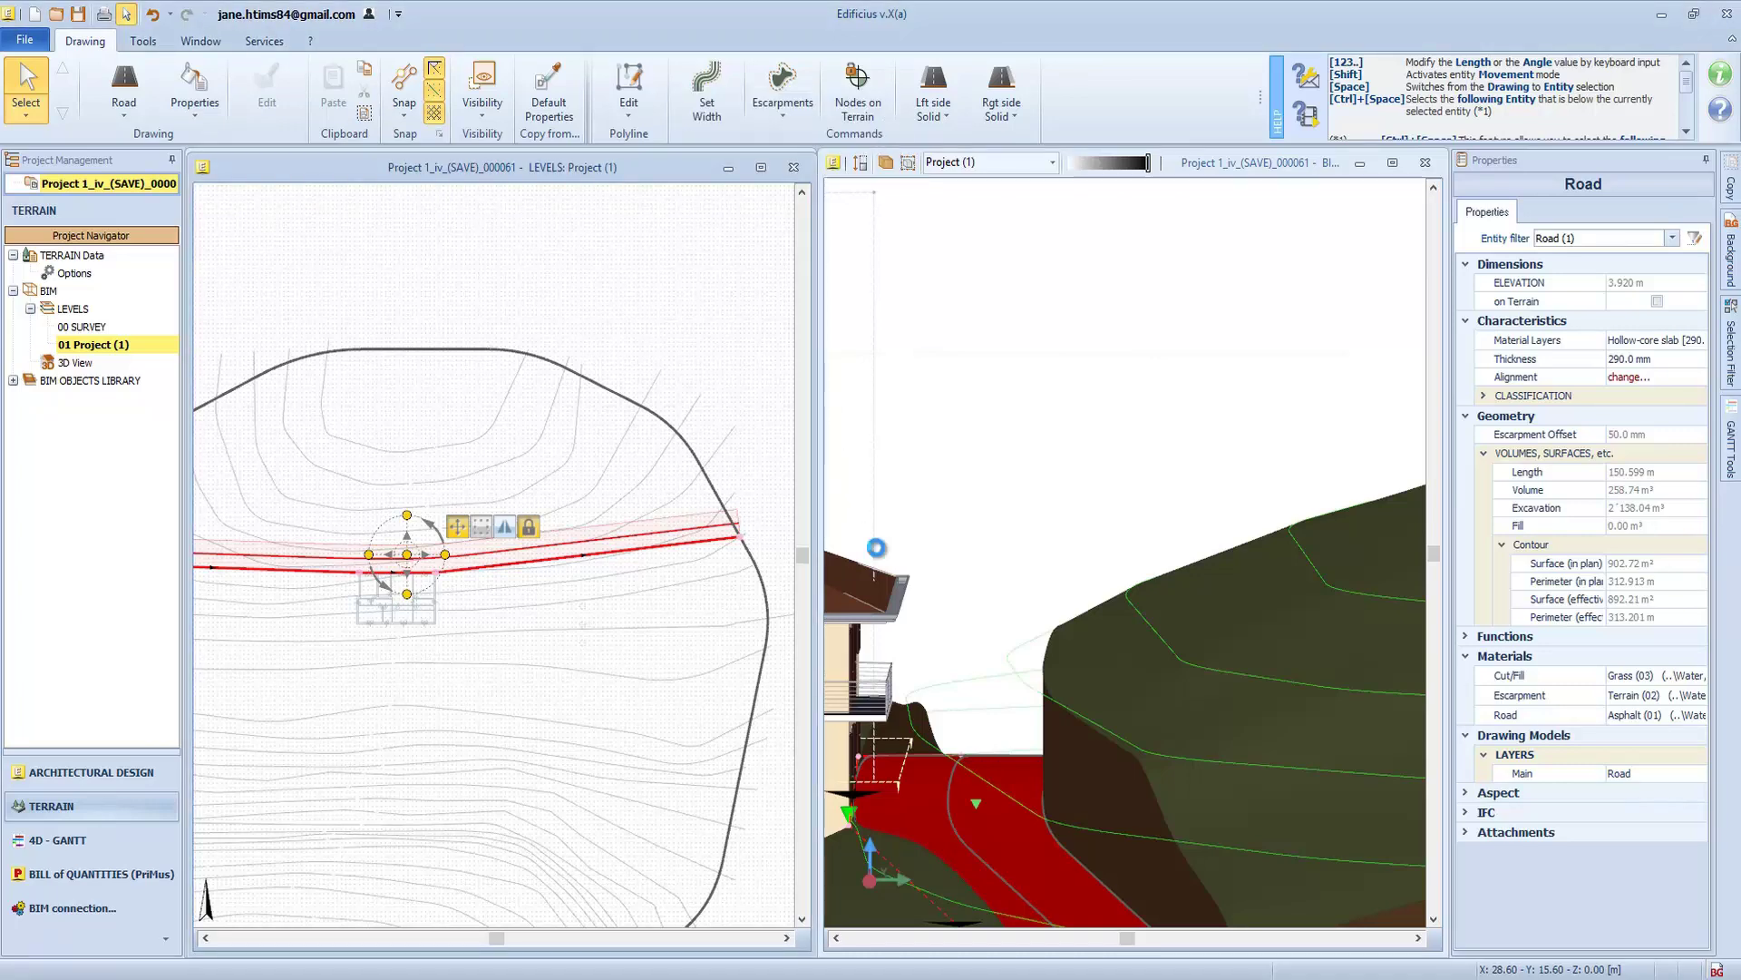
left_click(1037, 758)
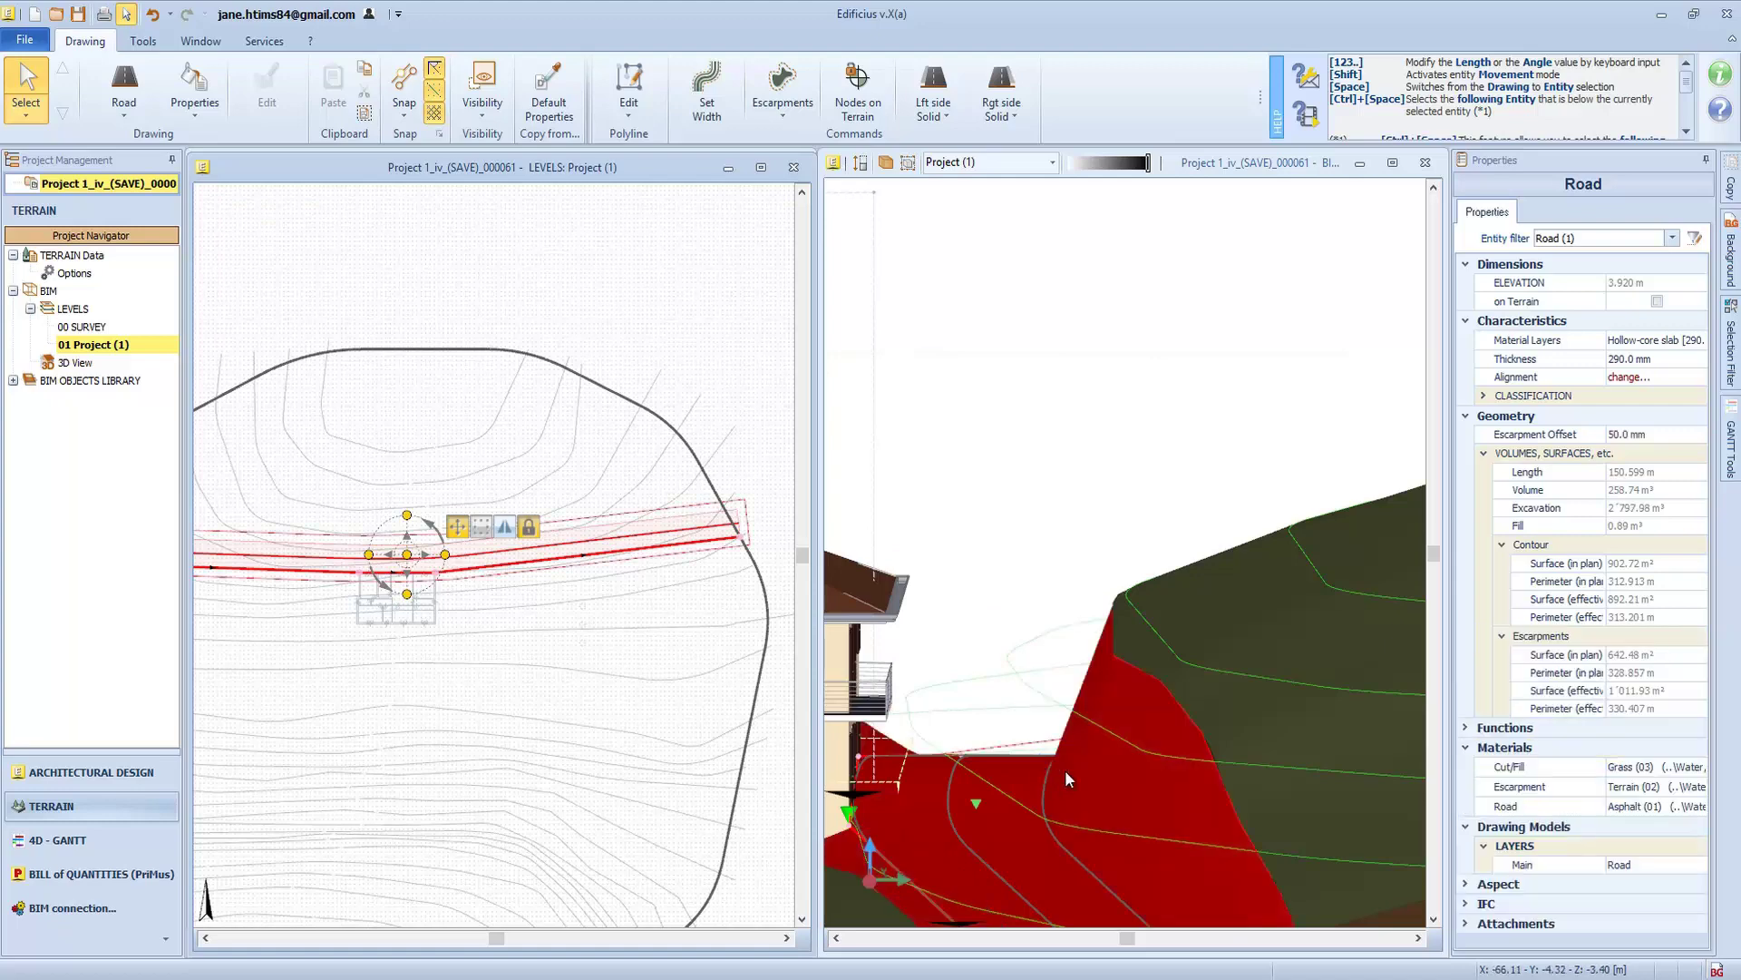
middle_click_drag(1069, 771, 1036, 640)
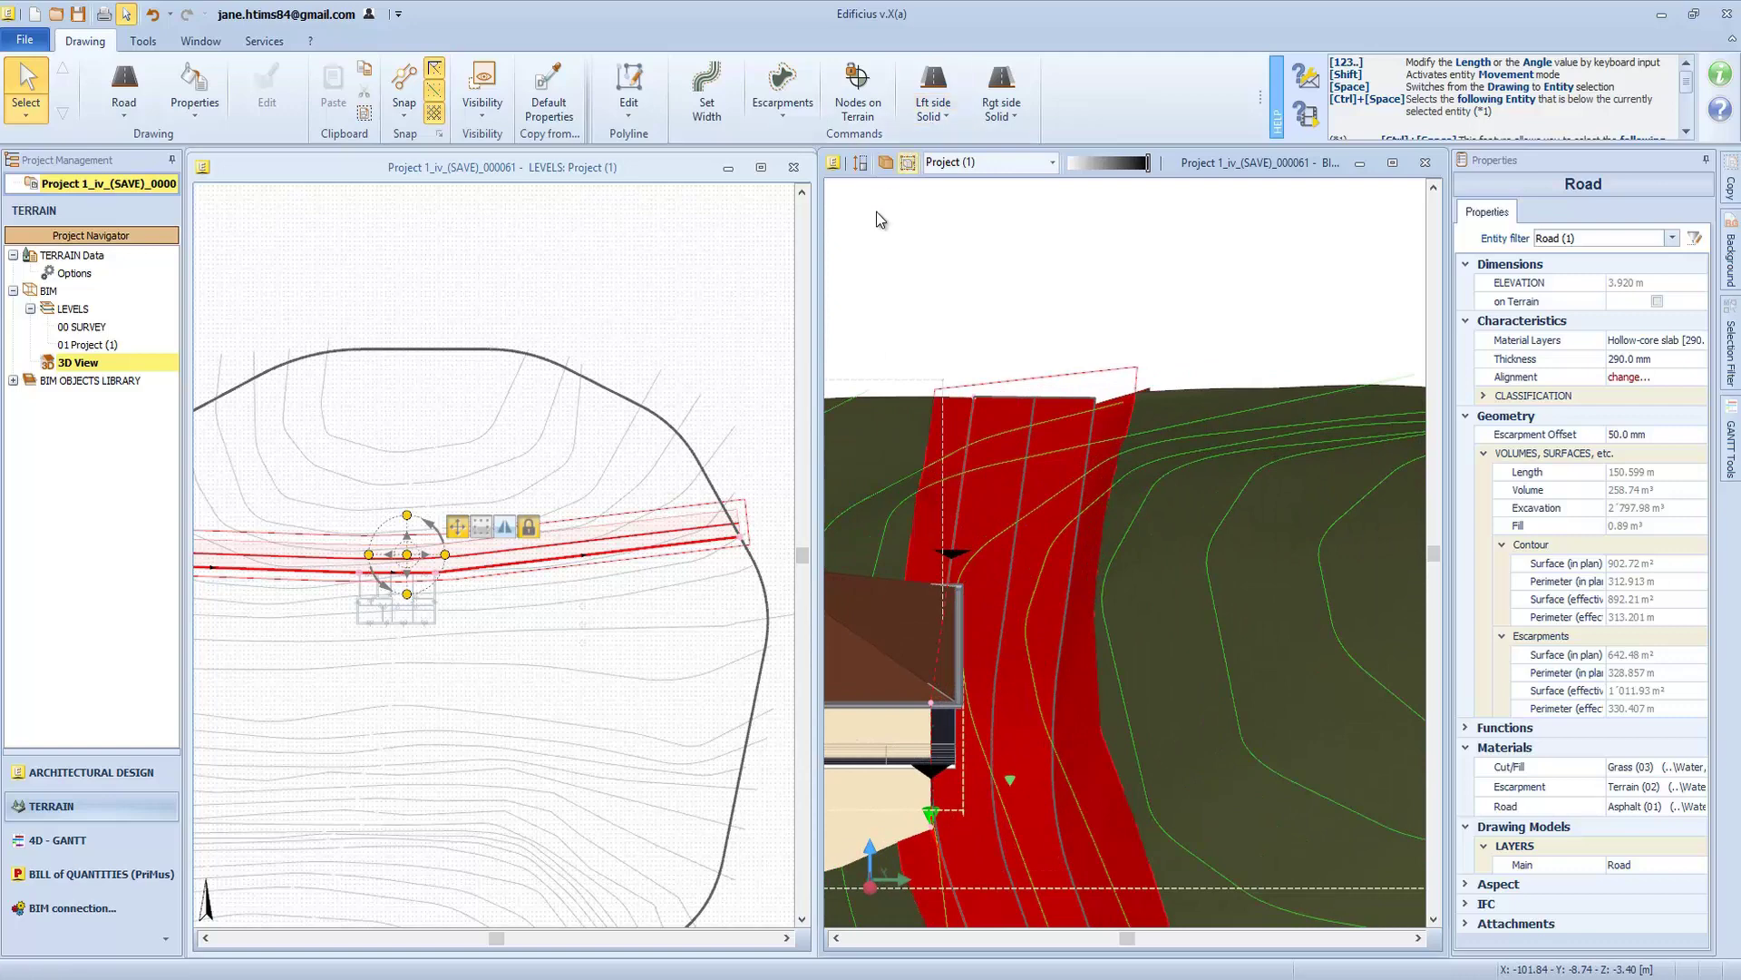
Add a 0.750 m wide, 0.100 m high sidewalk solid along the road's left side
left_click(932, 116)
left_click(935, 137)
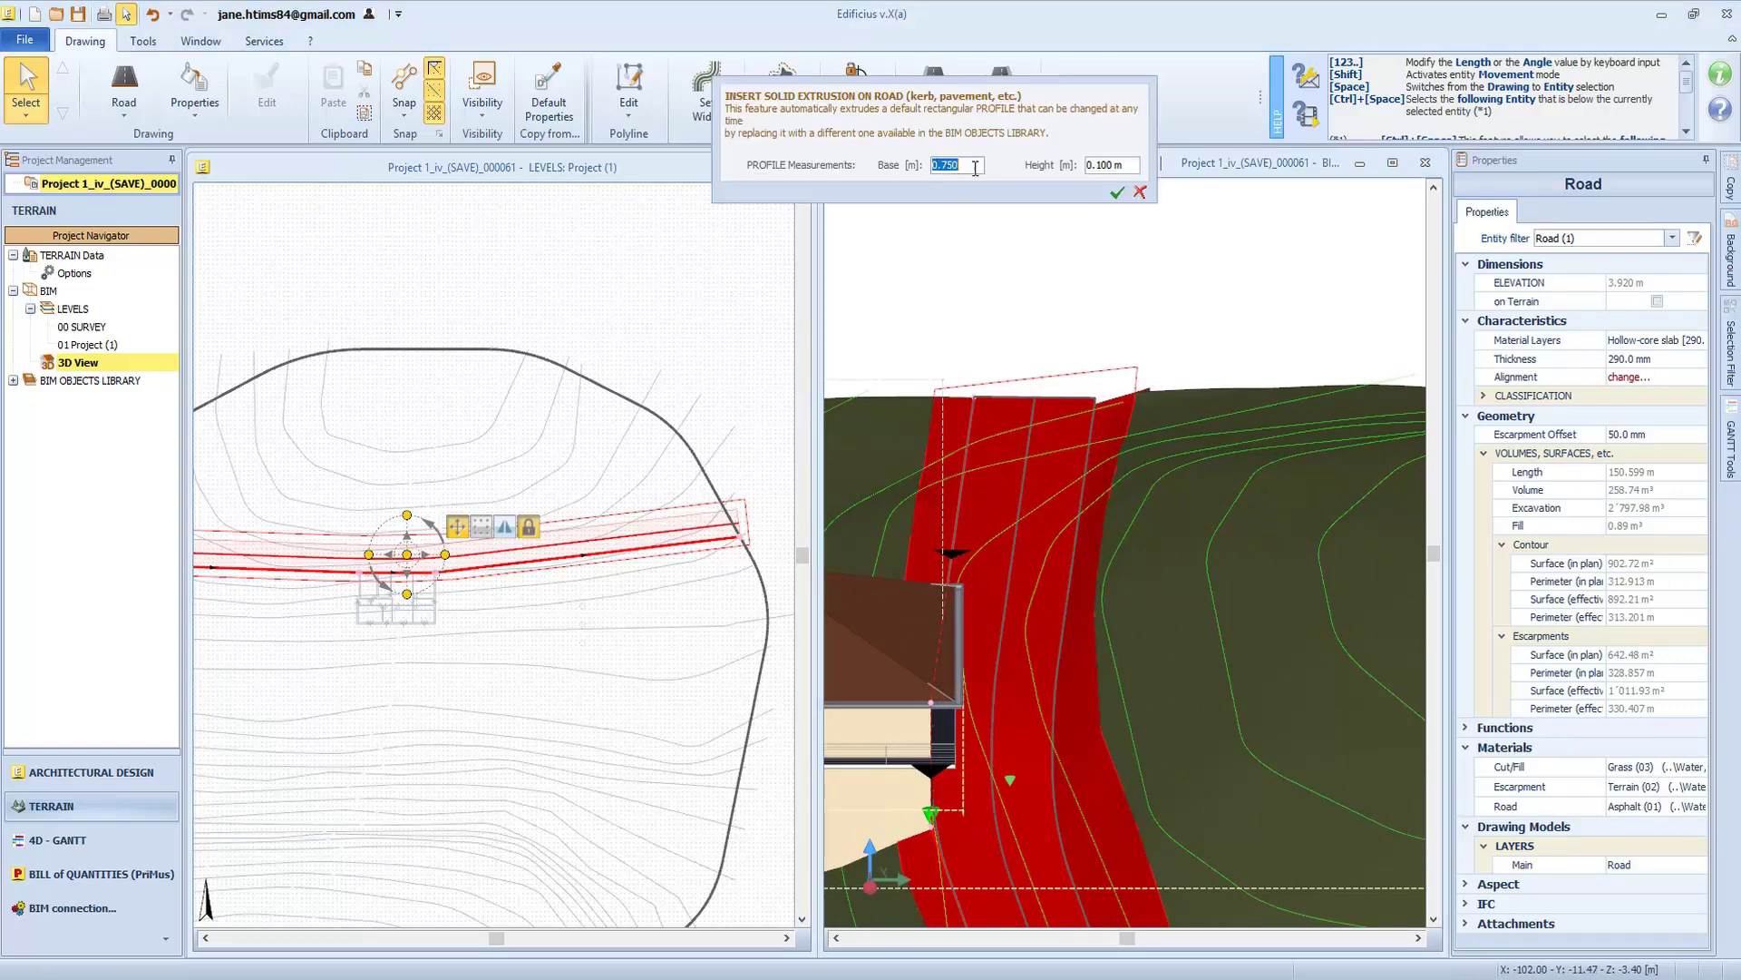
left_click(1117, 193)
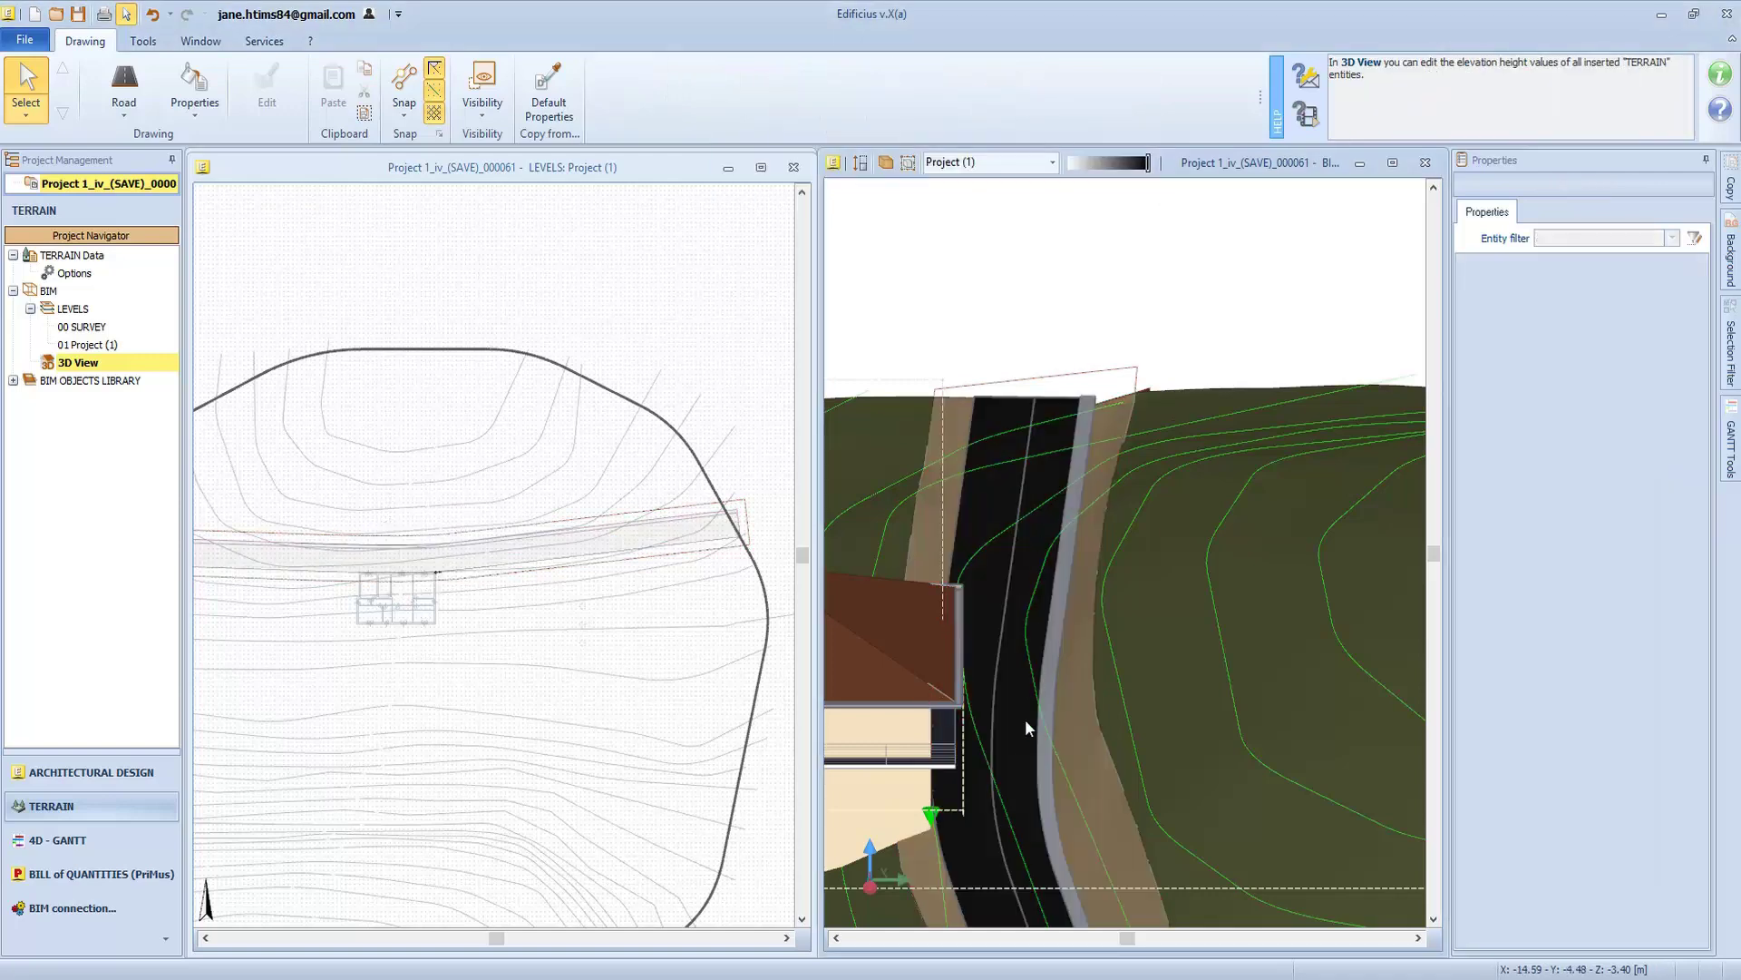
scroll(980, 630, "down", 3)
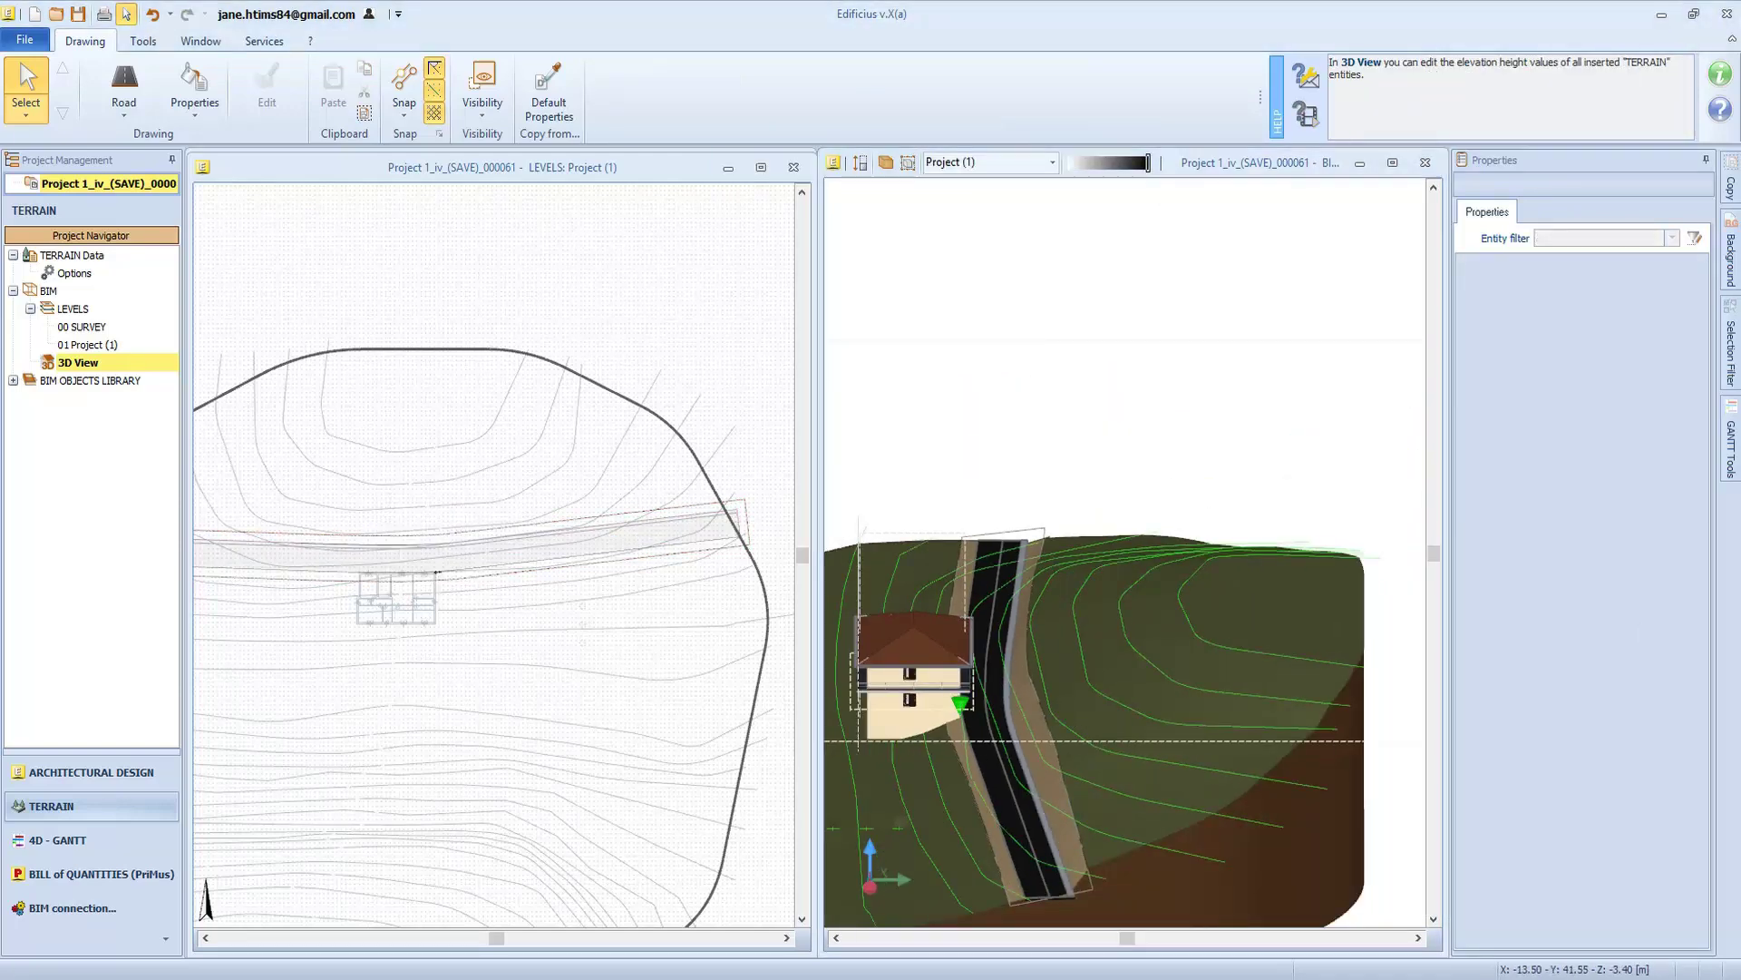
left_click(556, 329)
scroll(555, 329, "down", 3)
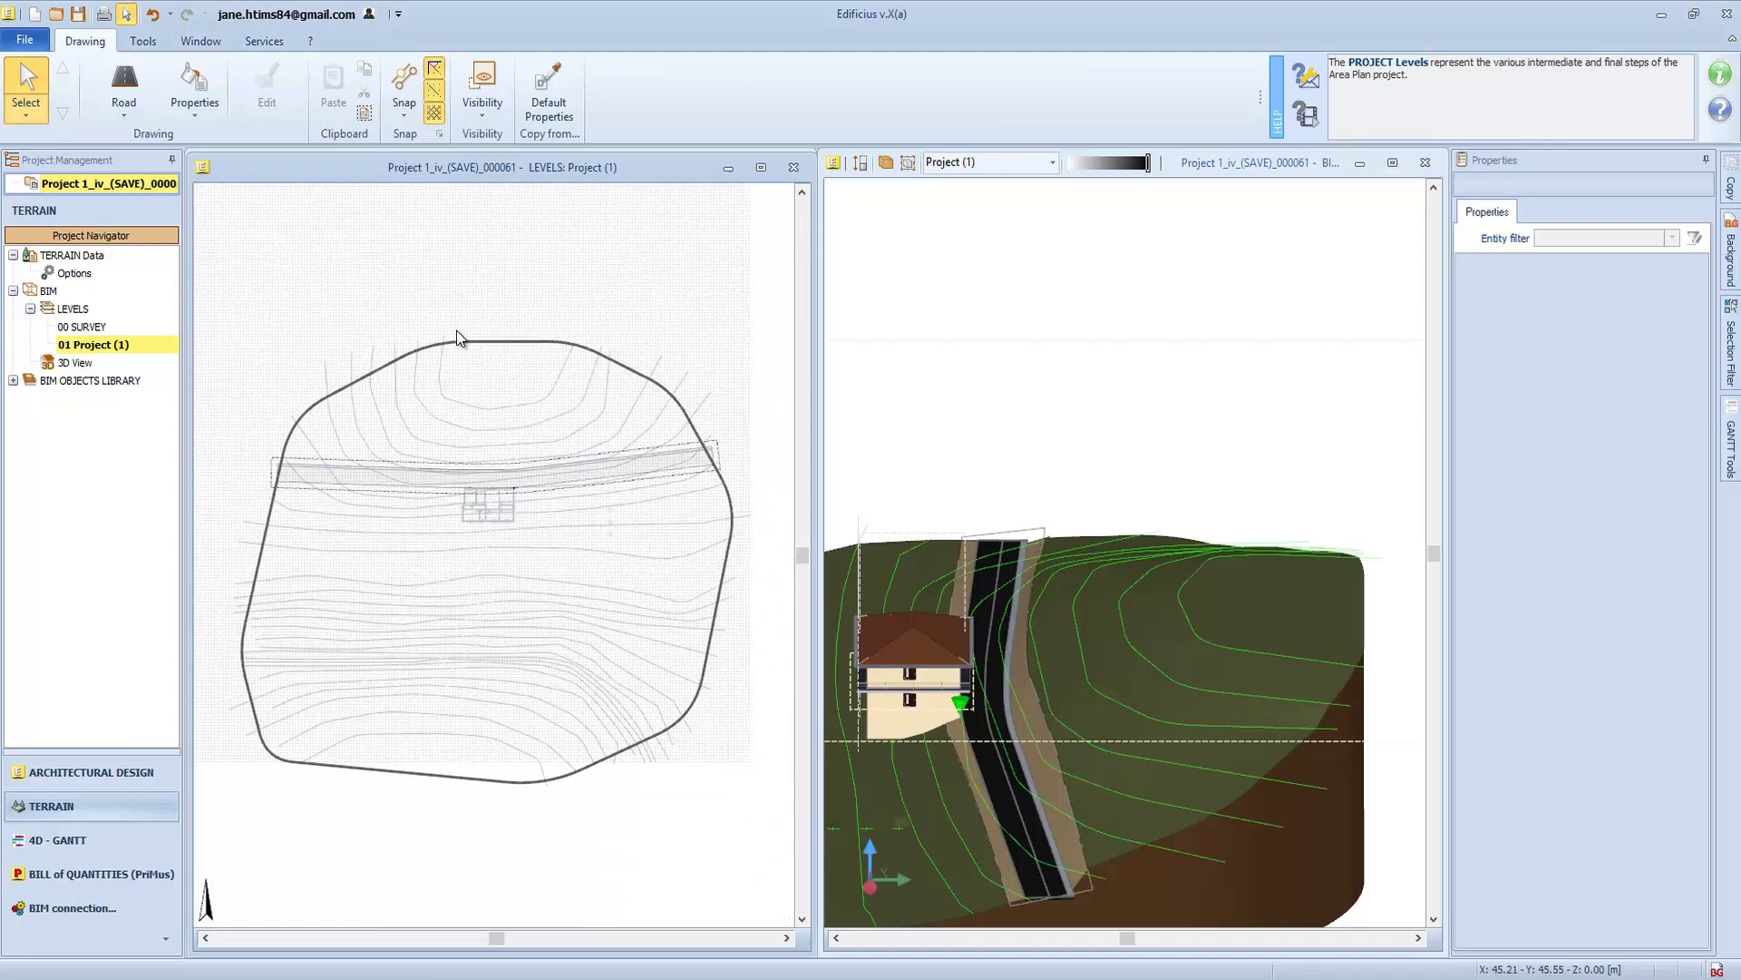
Trace a flat earthworks outline along the house footprint: about 100.08 m², 50.200 m perimeter
left_click(123, 90)
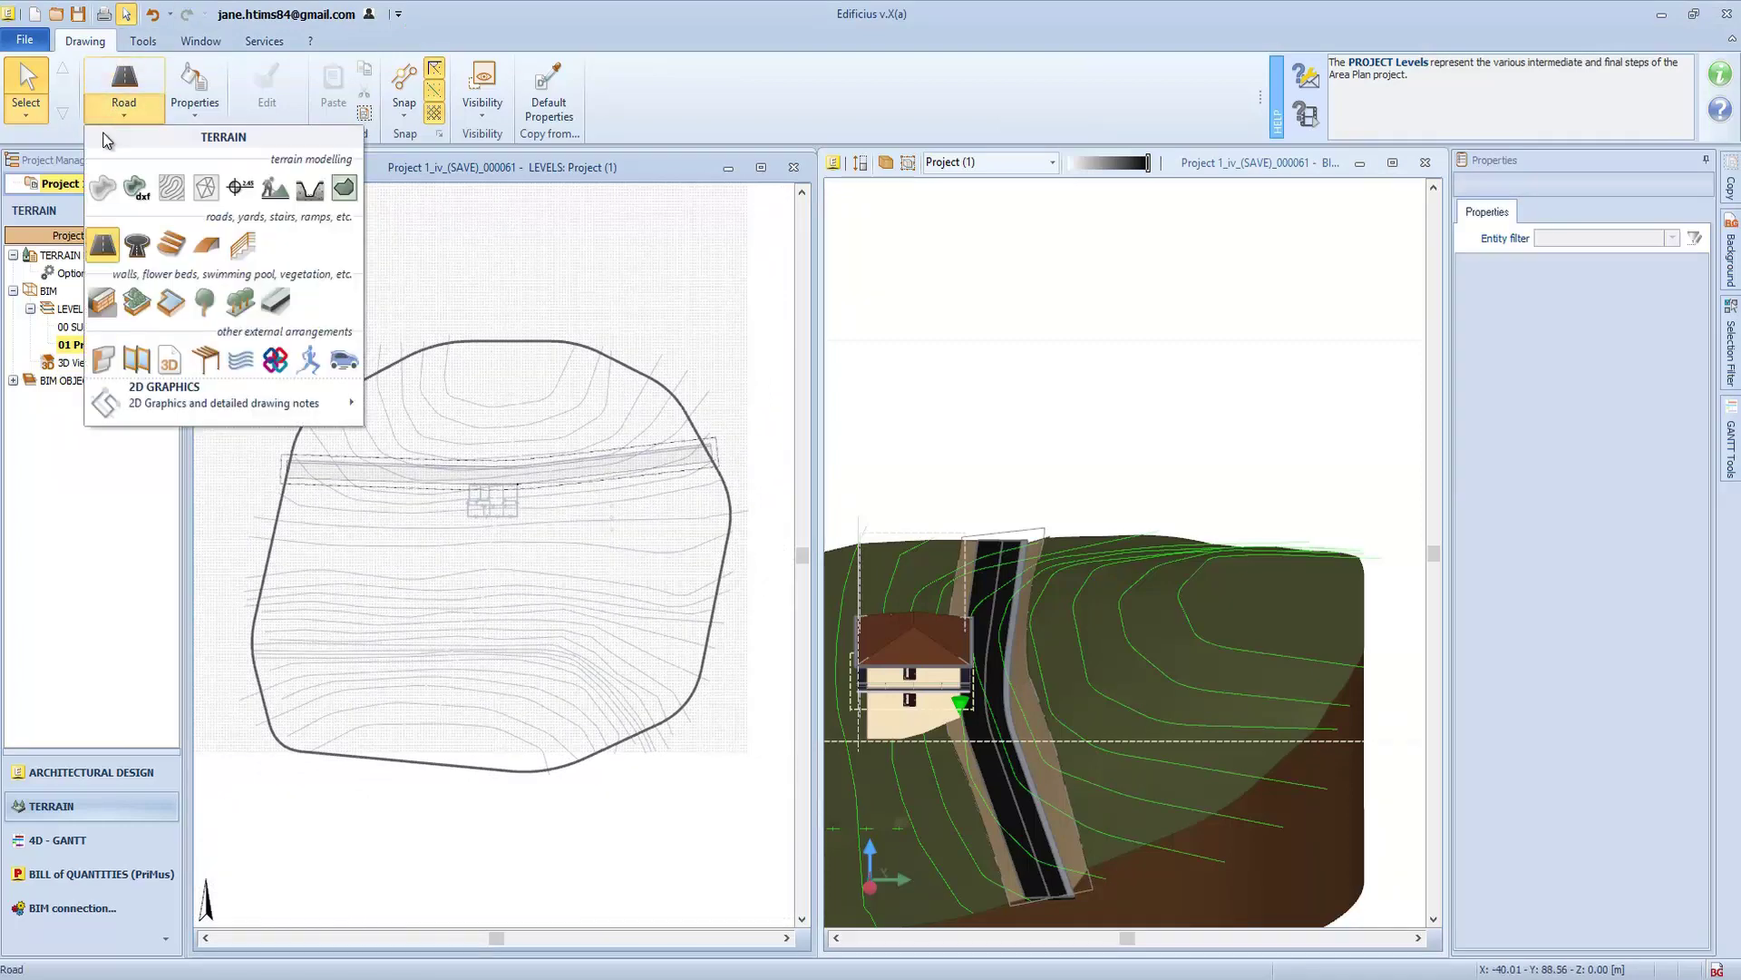
left_click(276, 189)
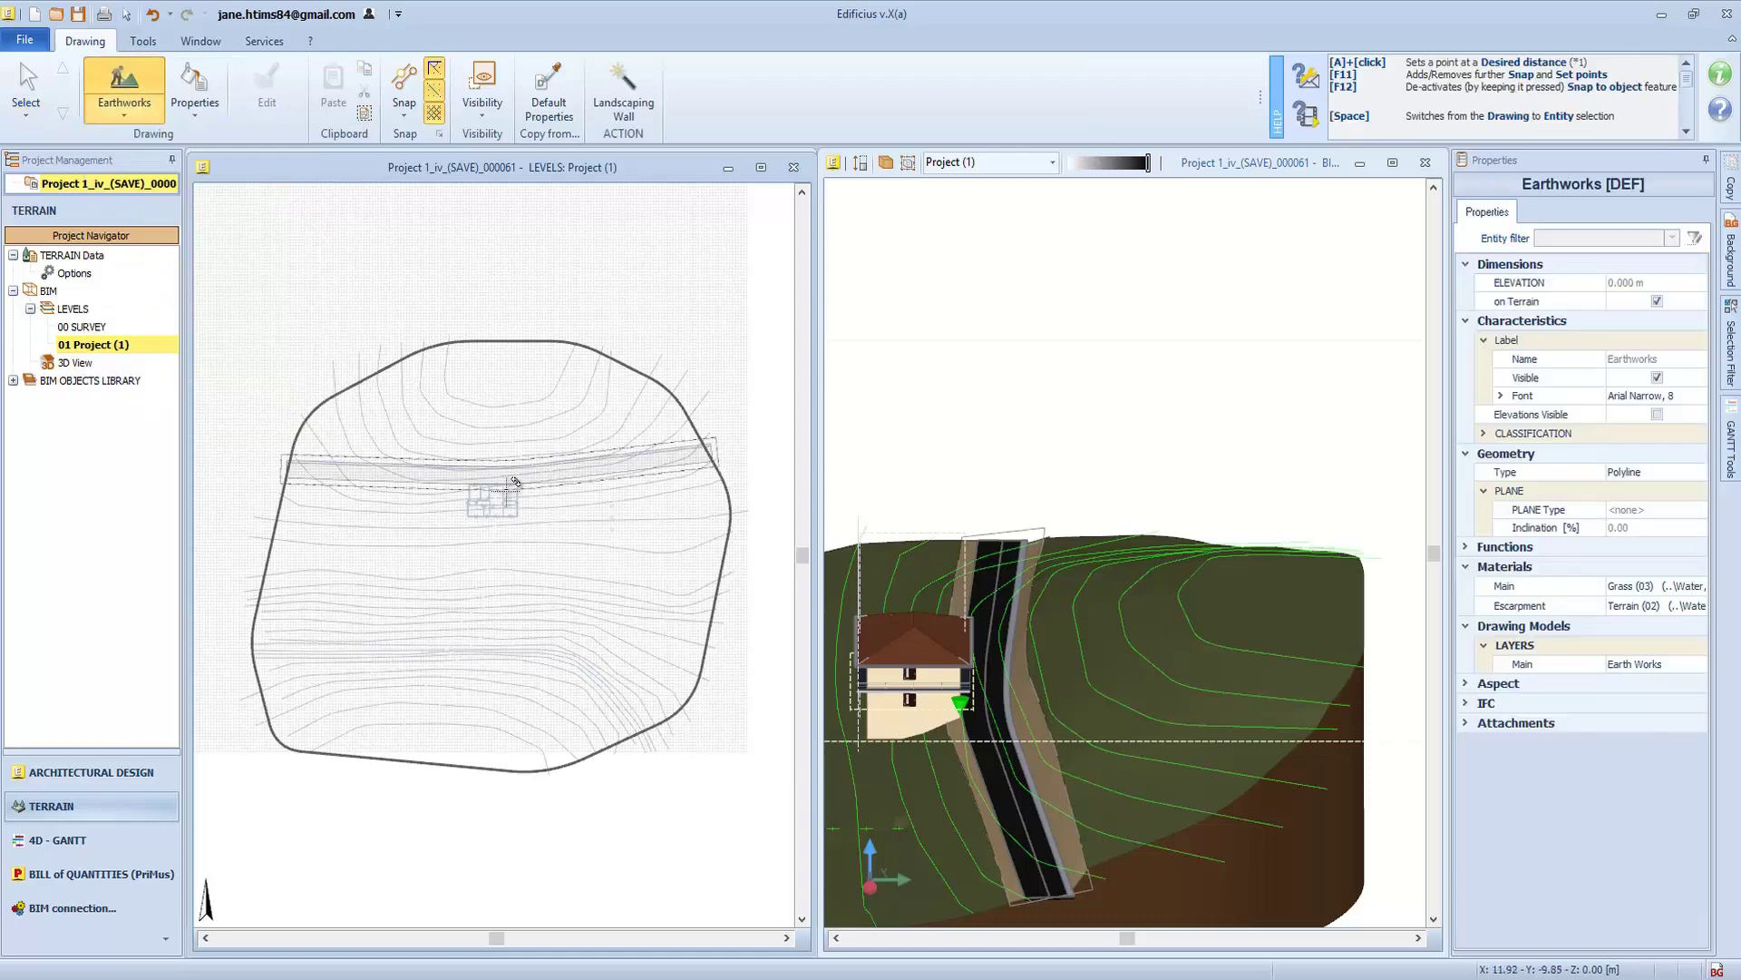
scroll(471, 490, "up", 5)
left_click(400, 439)
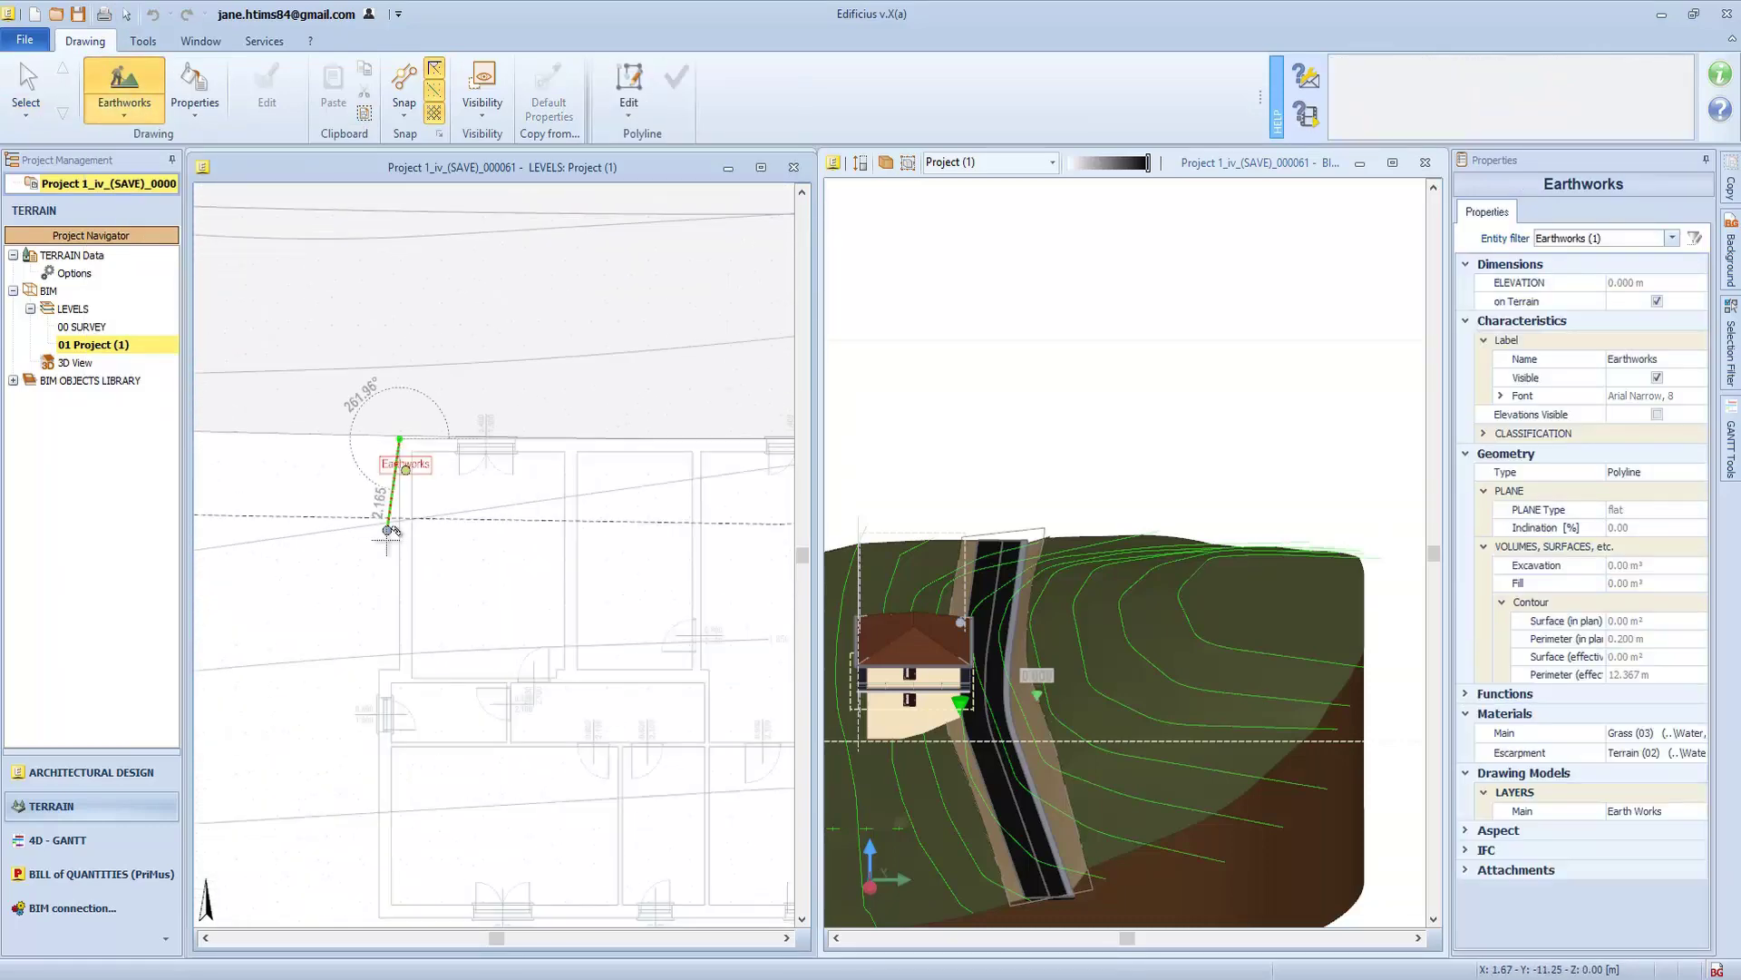
left_click(400, 669)
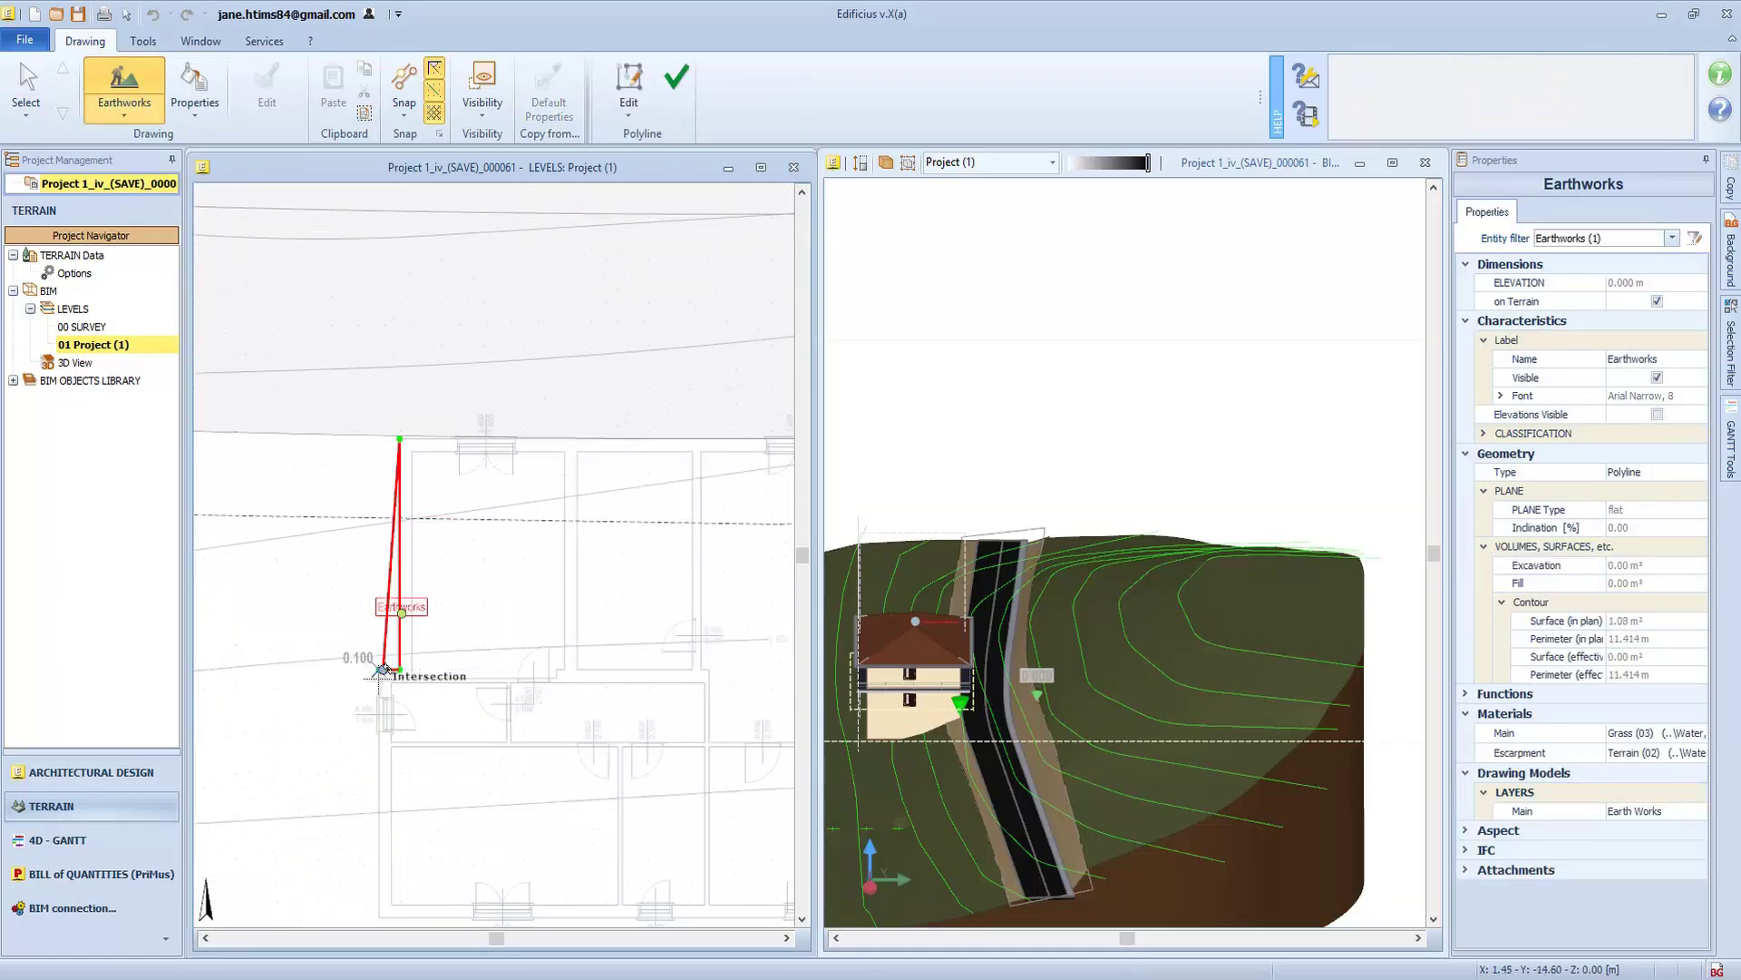
left_click(379, 670)
left_click(379, 918)
middle_click_drag(737, 862, 459, 614)
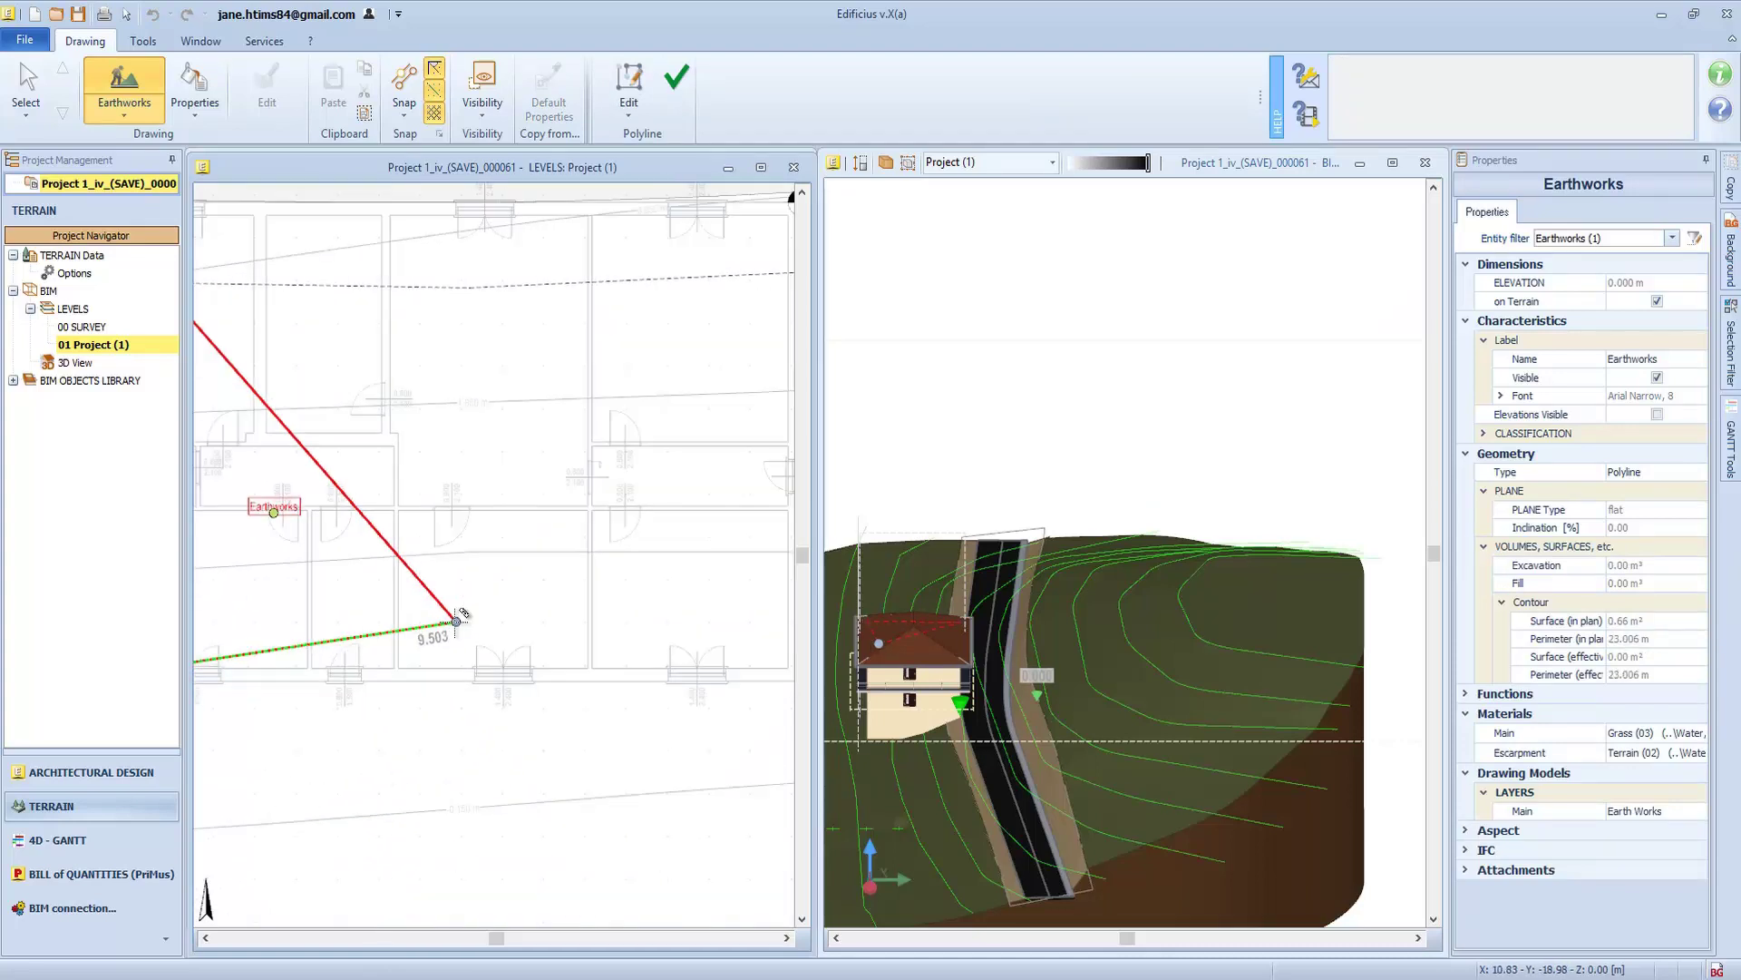
left_click(510, 679)
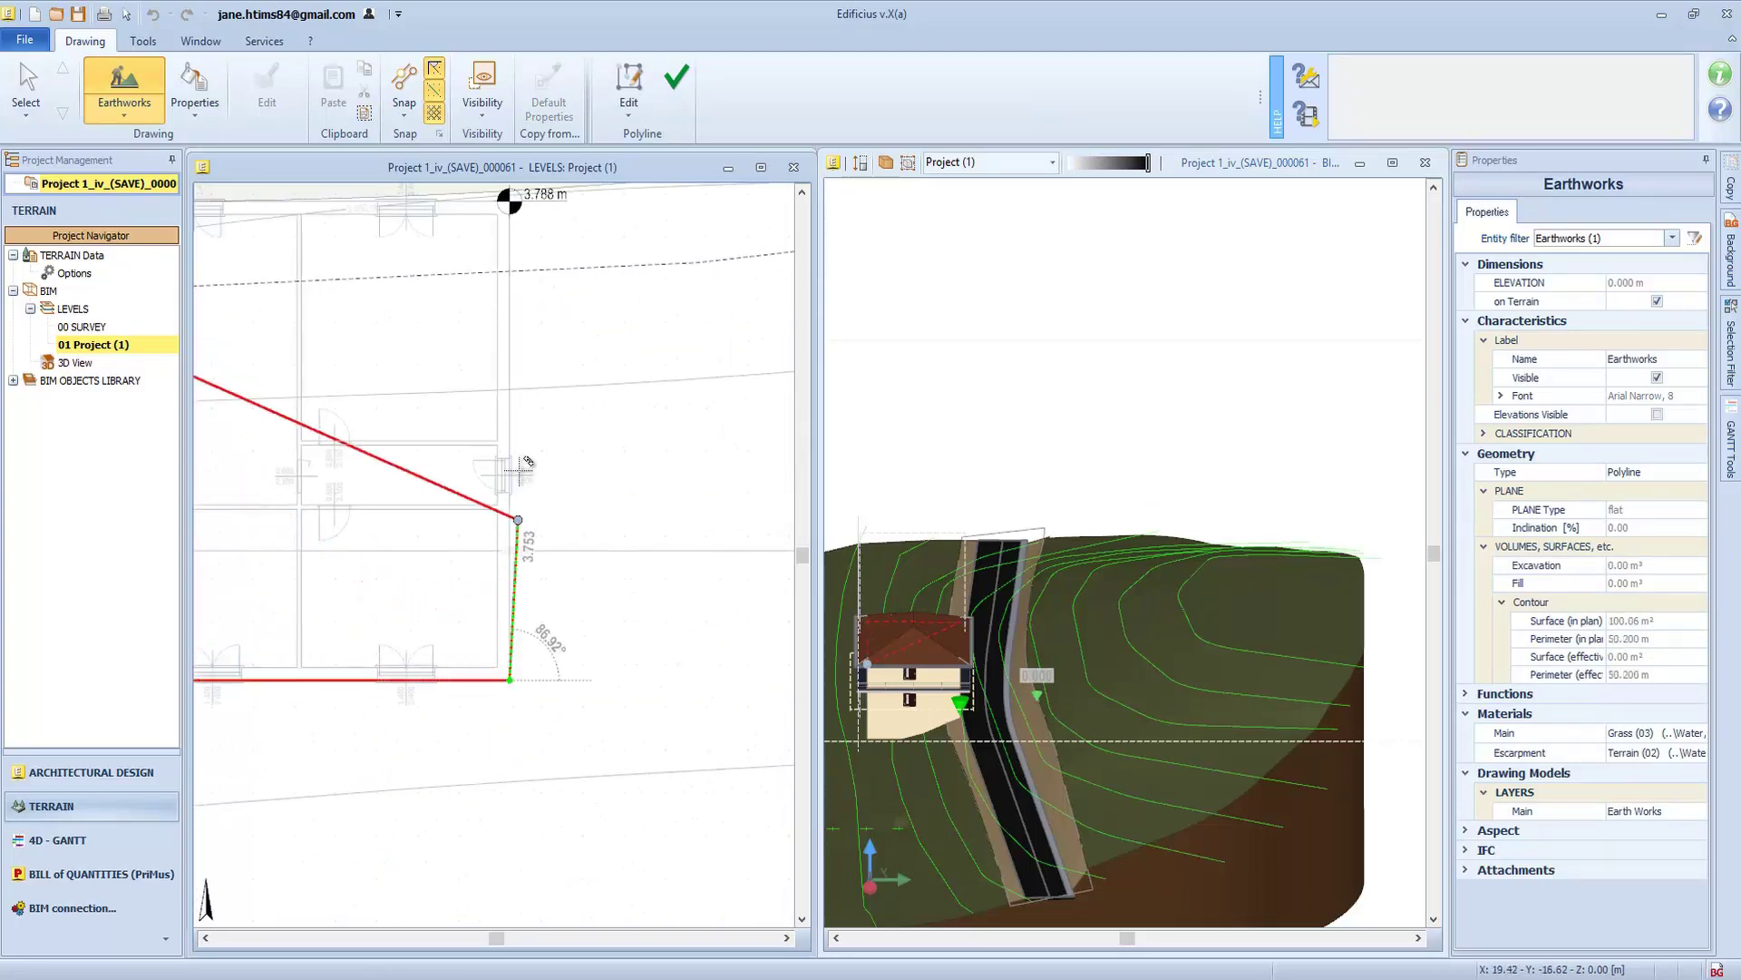
scroll(515, 207, "up", 3)
left_click(558, 495)
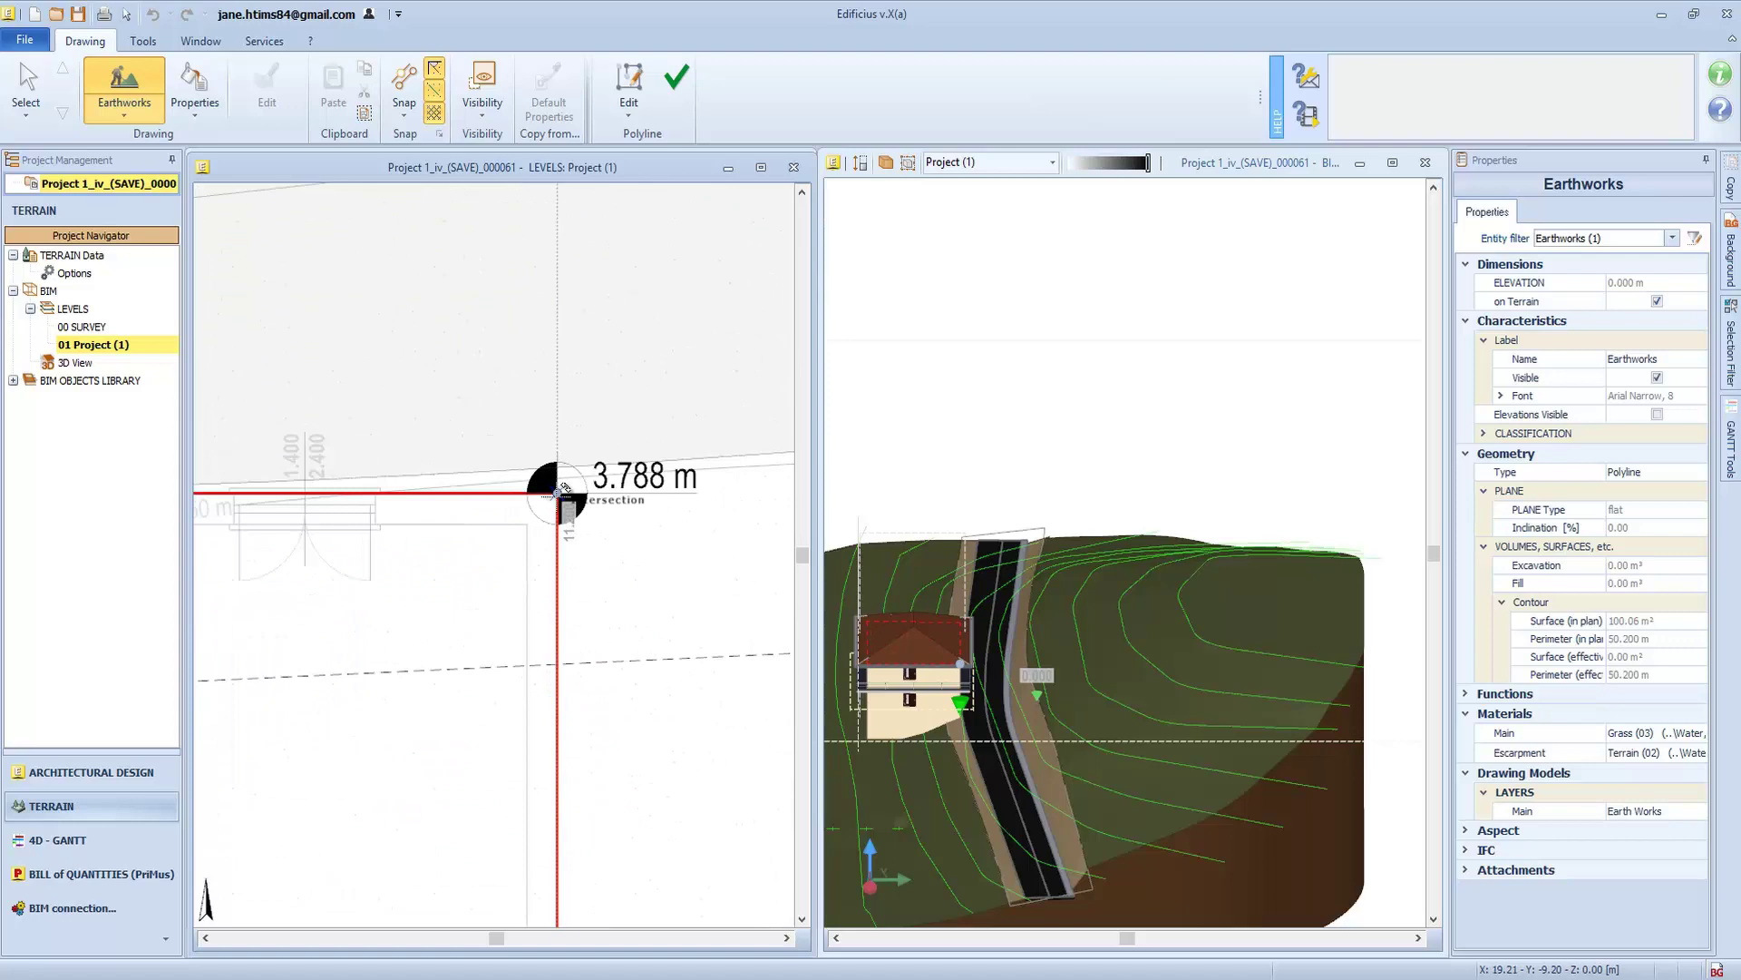
left_click(676, 80)
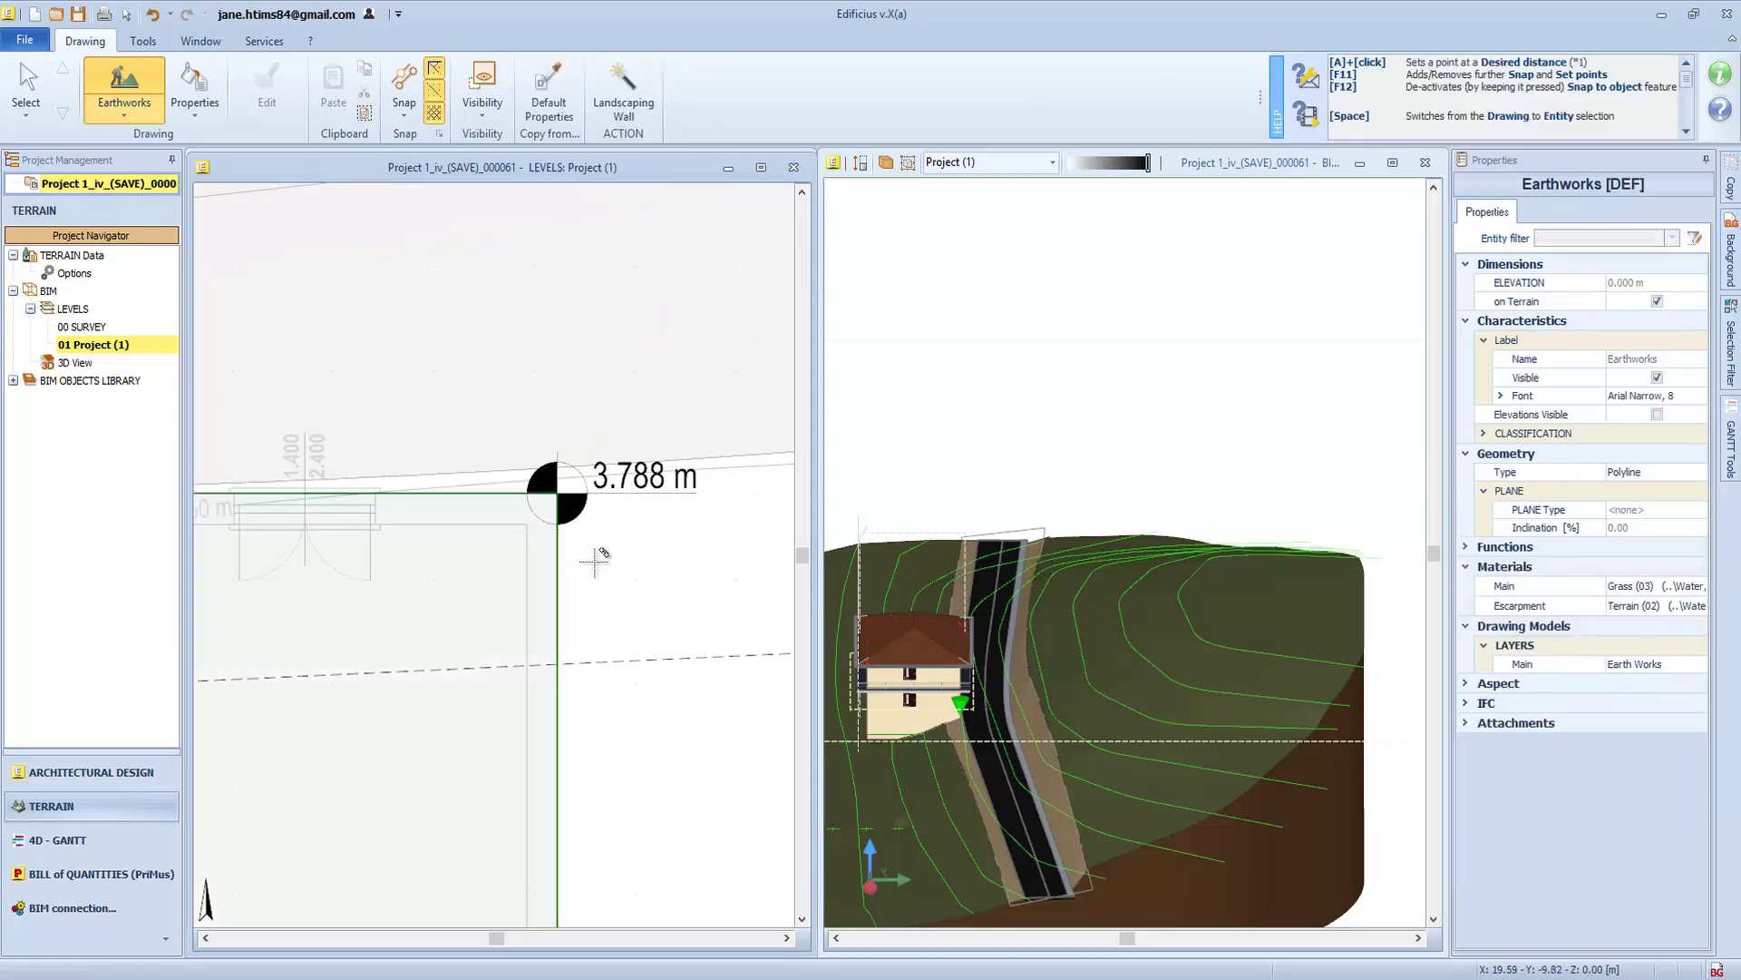
Make the terrain transparent and lower the earthworks platform to 1.053 m elevation
left_click_drag(1148, 162, 1072, 160)
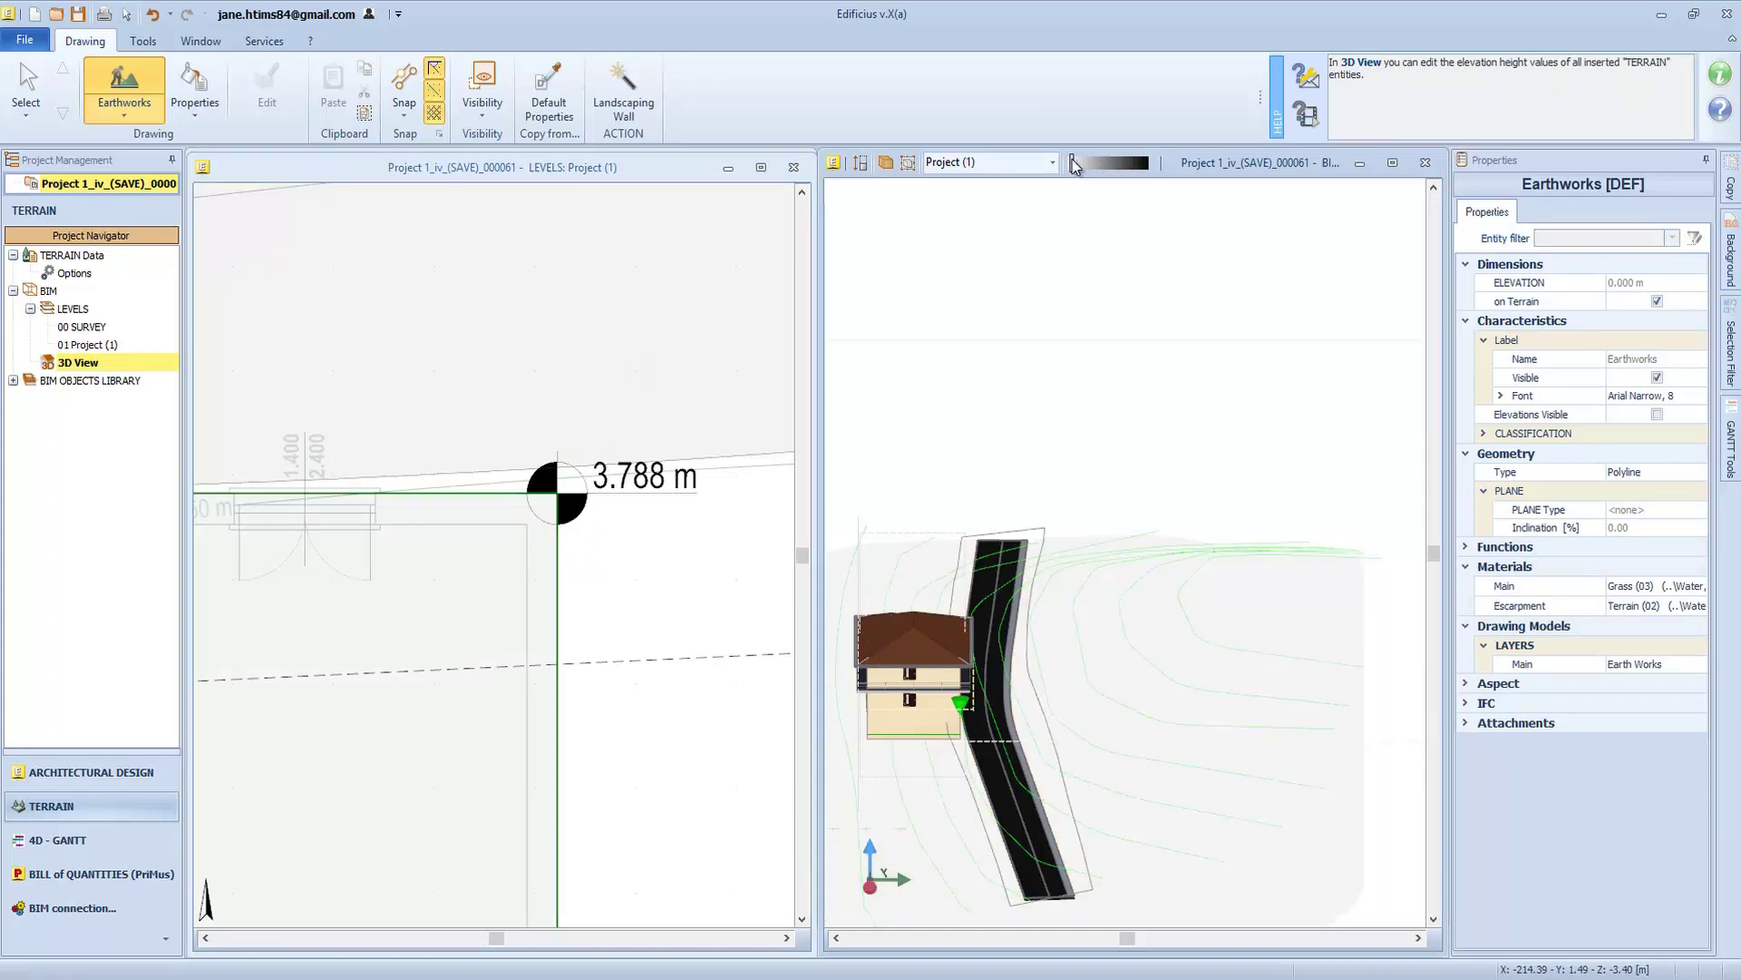
middle_click_drag(911, 762, 1055, 727)
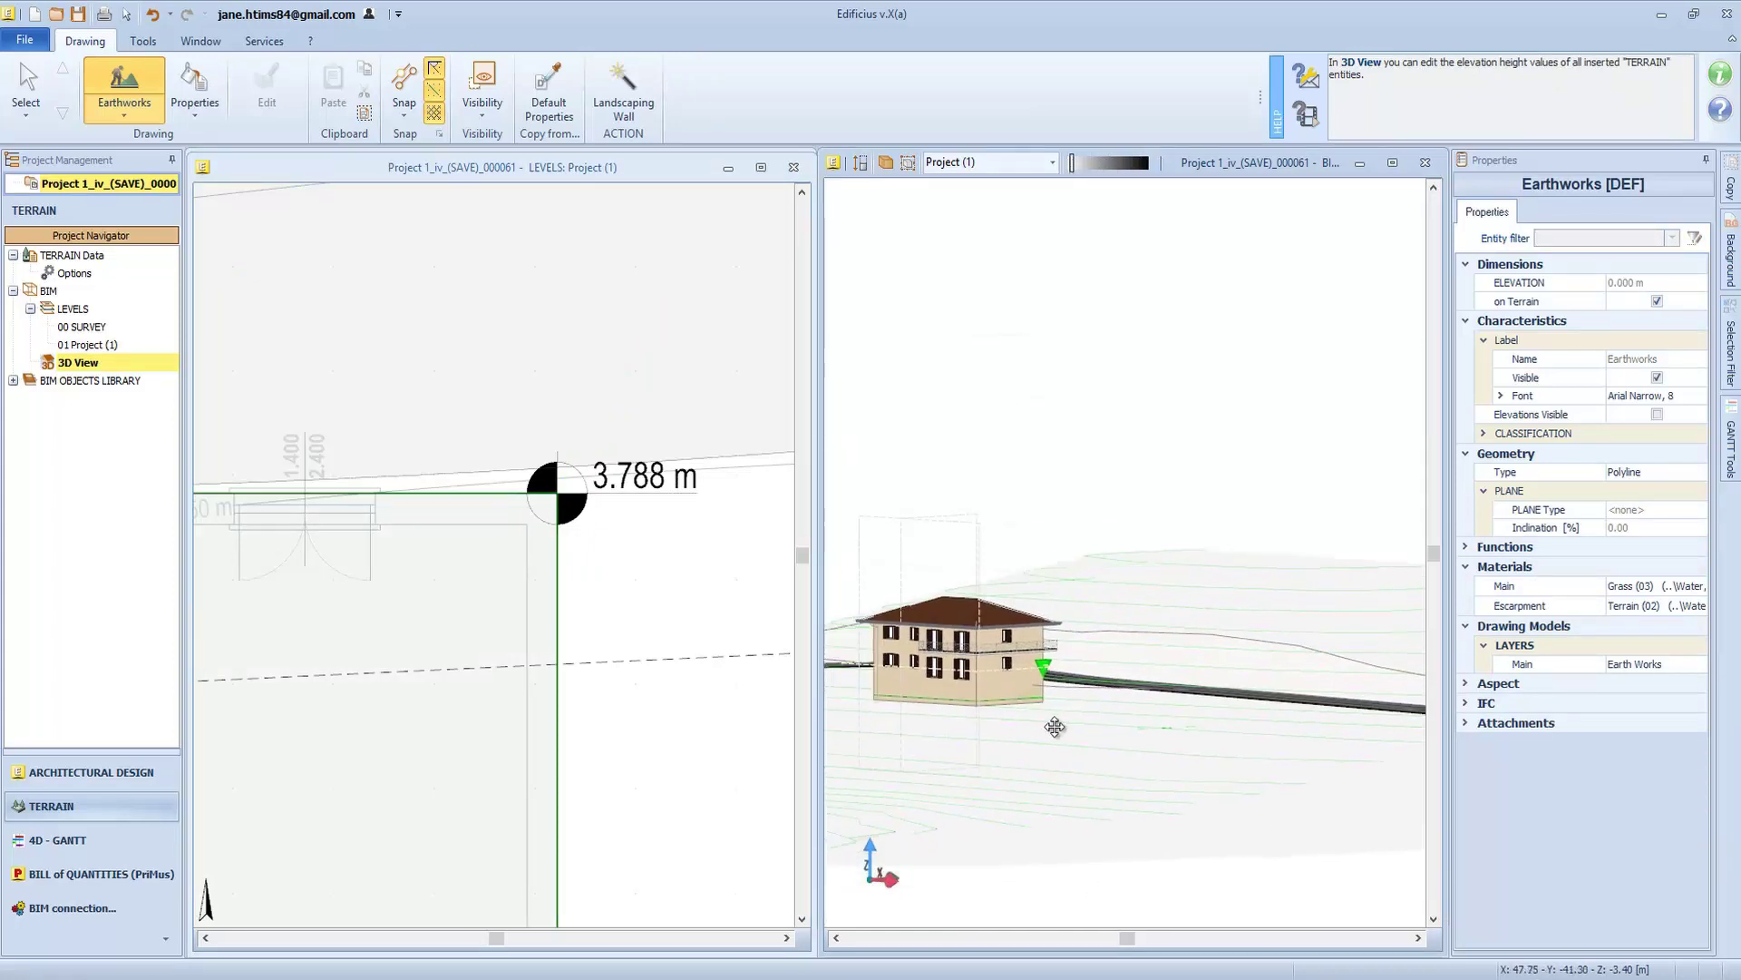
scroll(934, 736, "up", 5)
key("Escape")
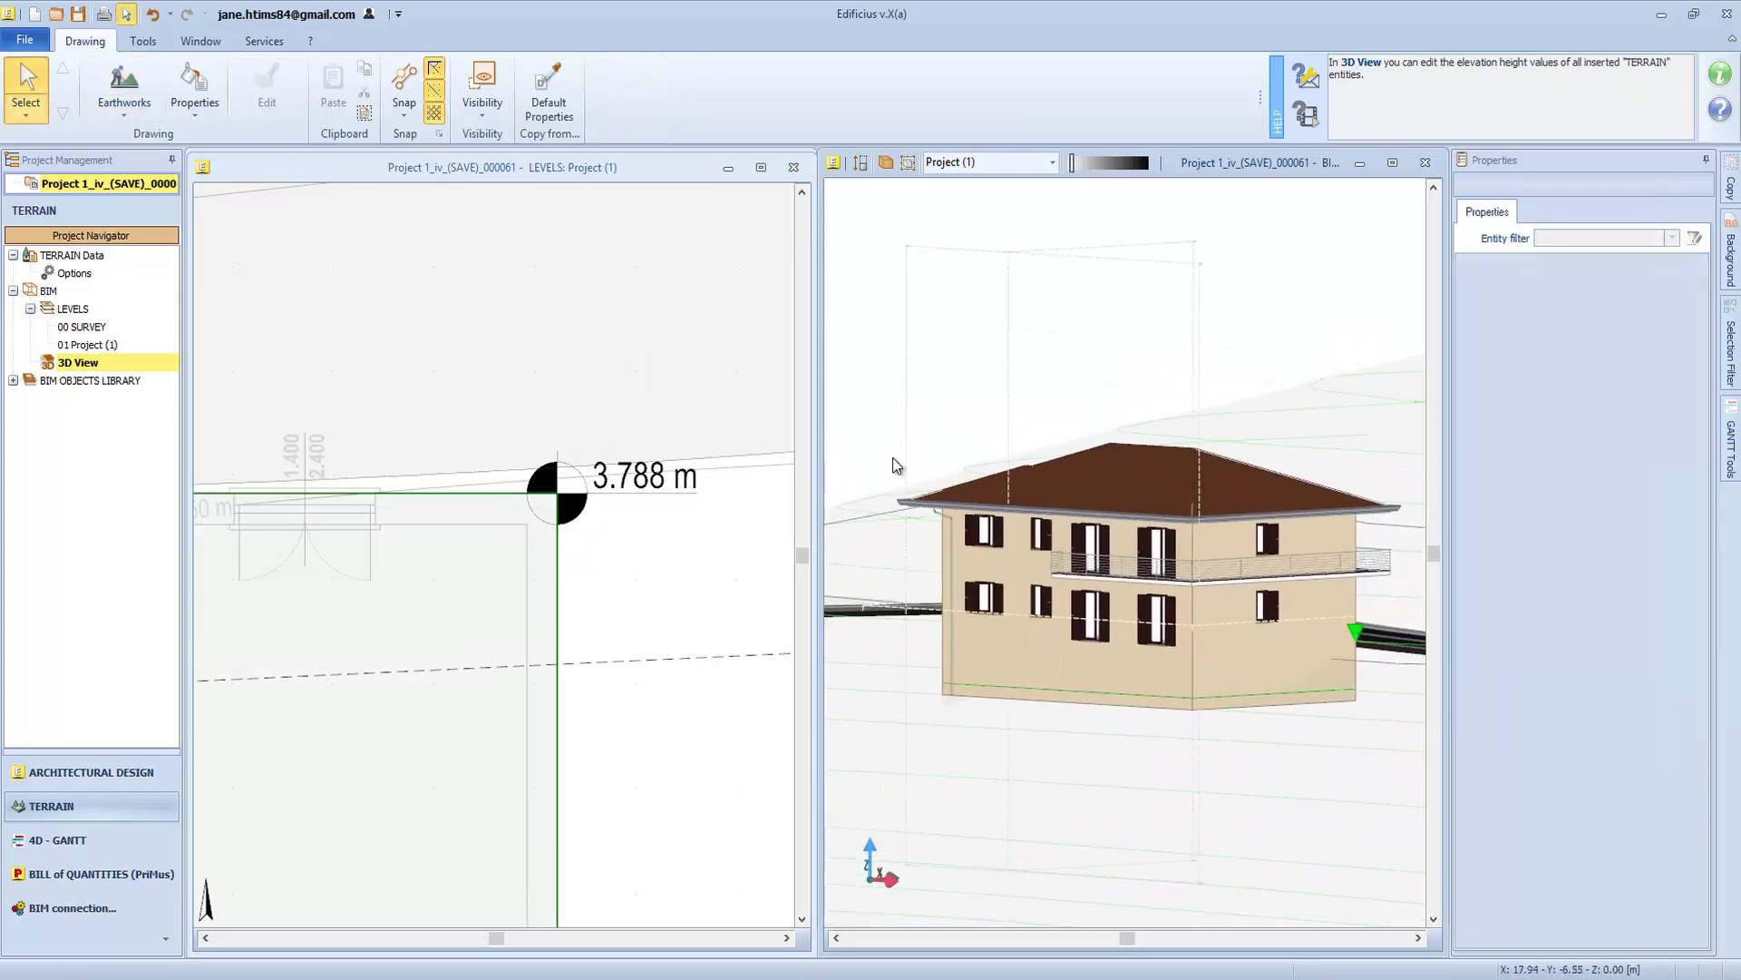
left_click(1048, 688)
scroll(1125, 673, "up", 3)
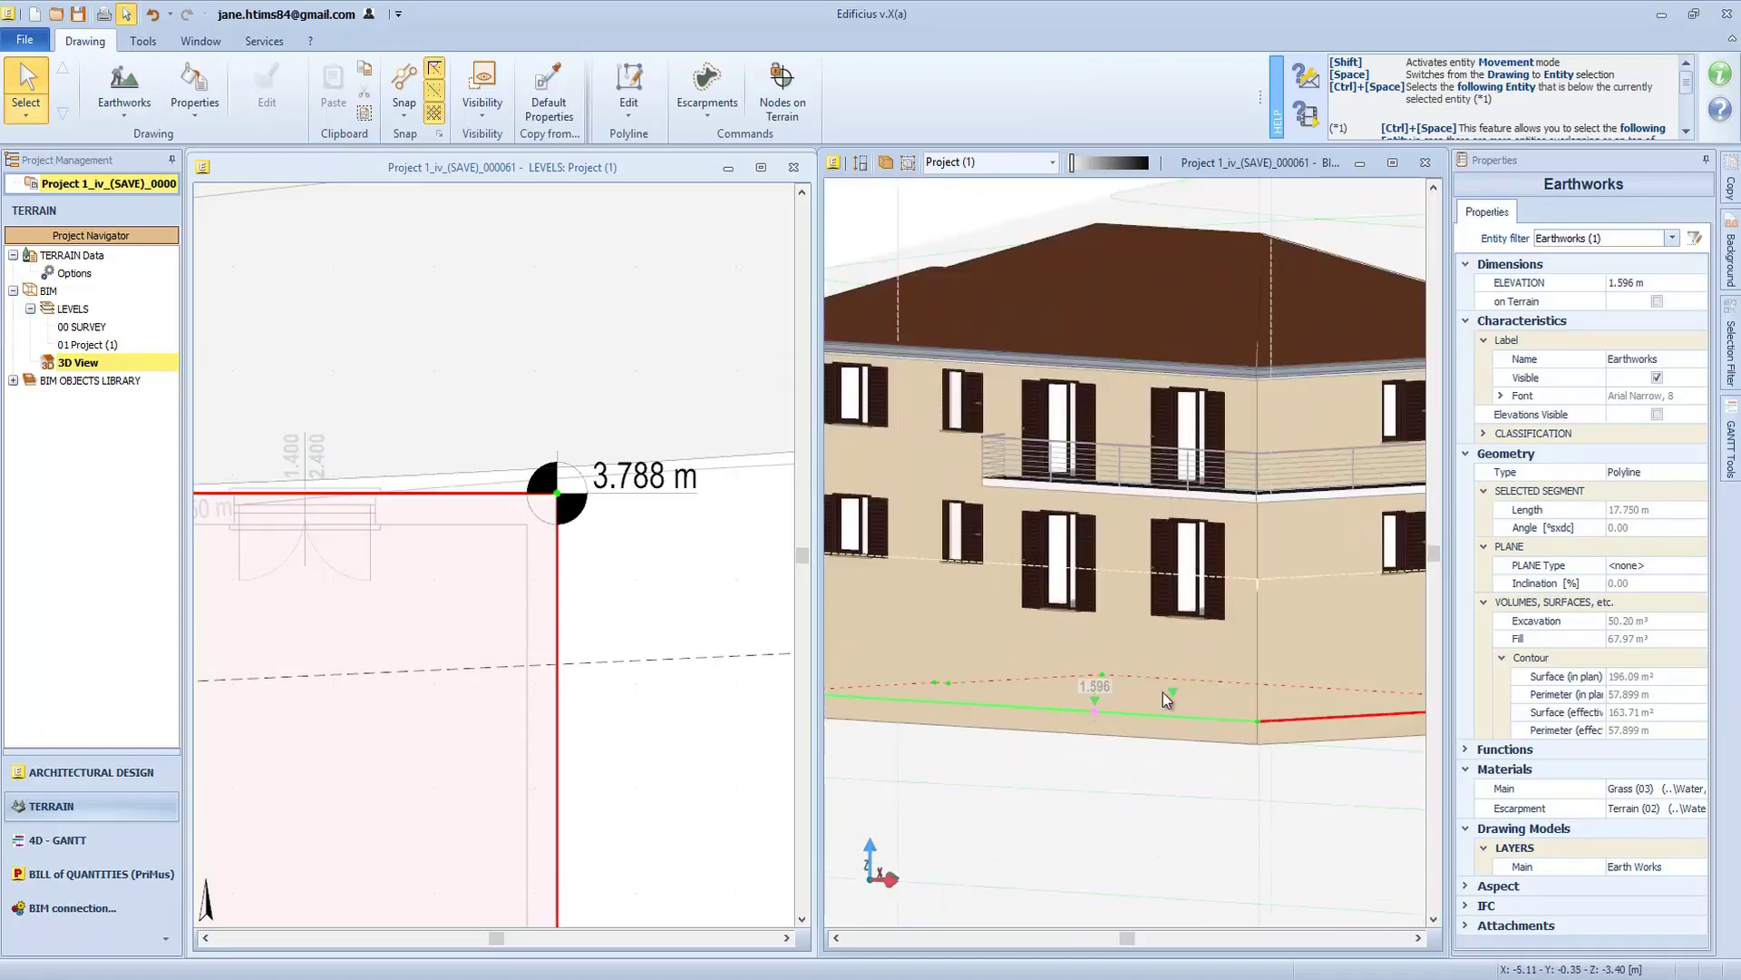
left_click_drag(1163, 692, 1176, 718)
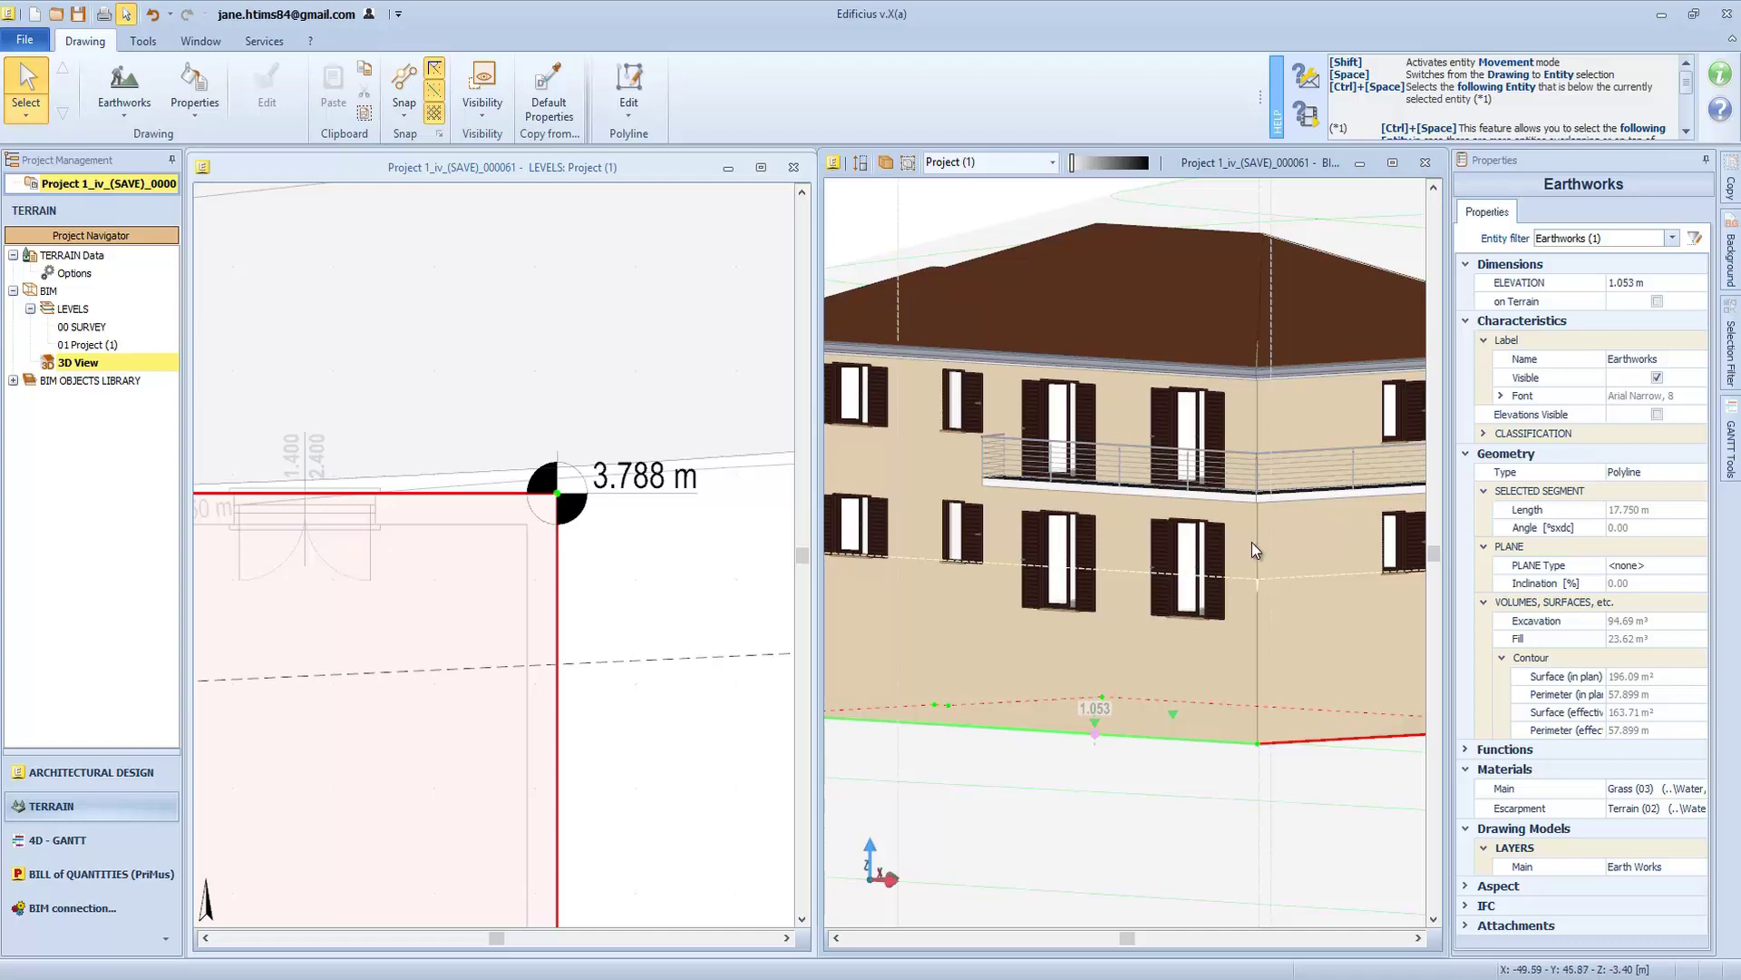
scroll(663, 619, "down", 3)
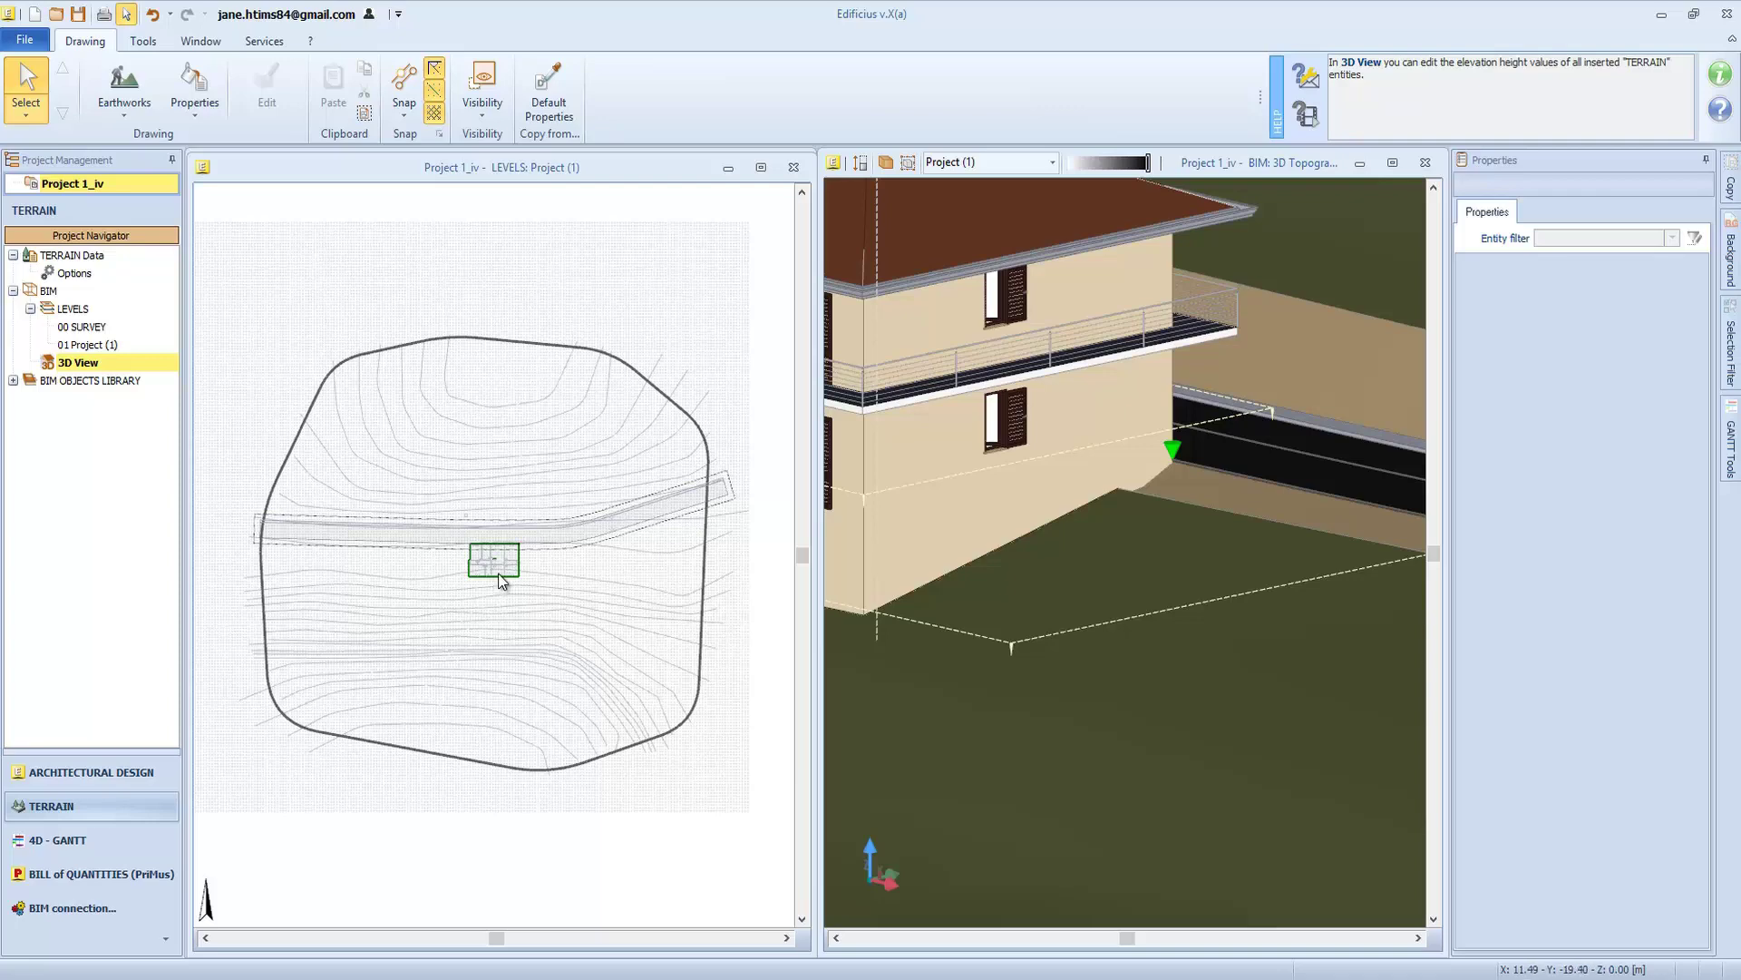
scroll(532, 567, "up", 8)
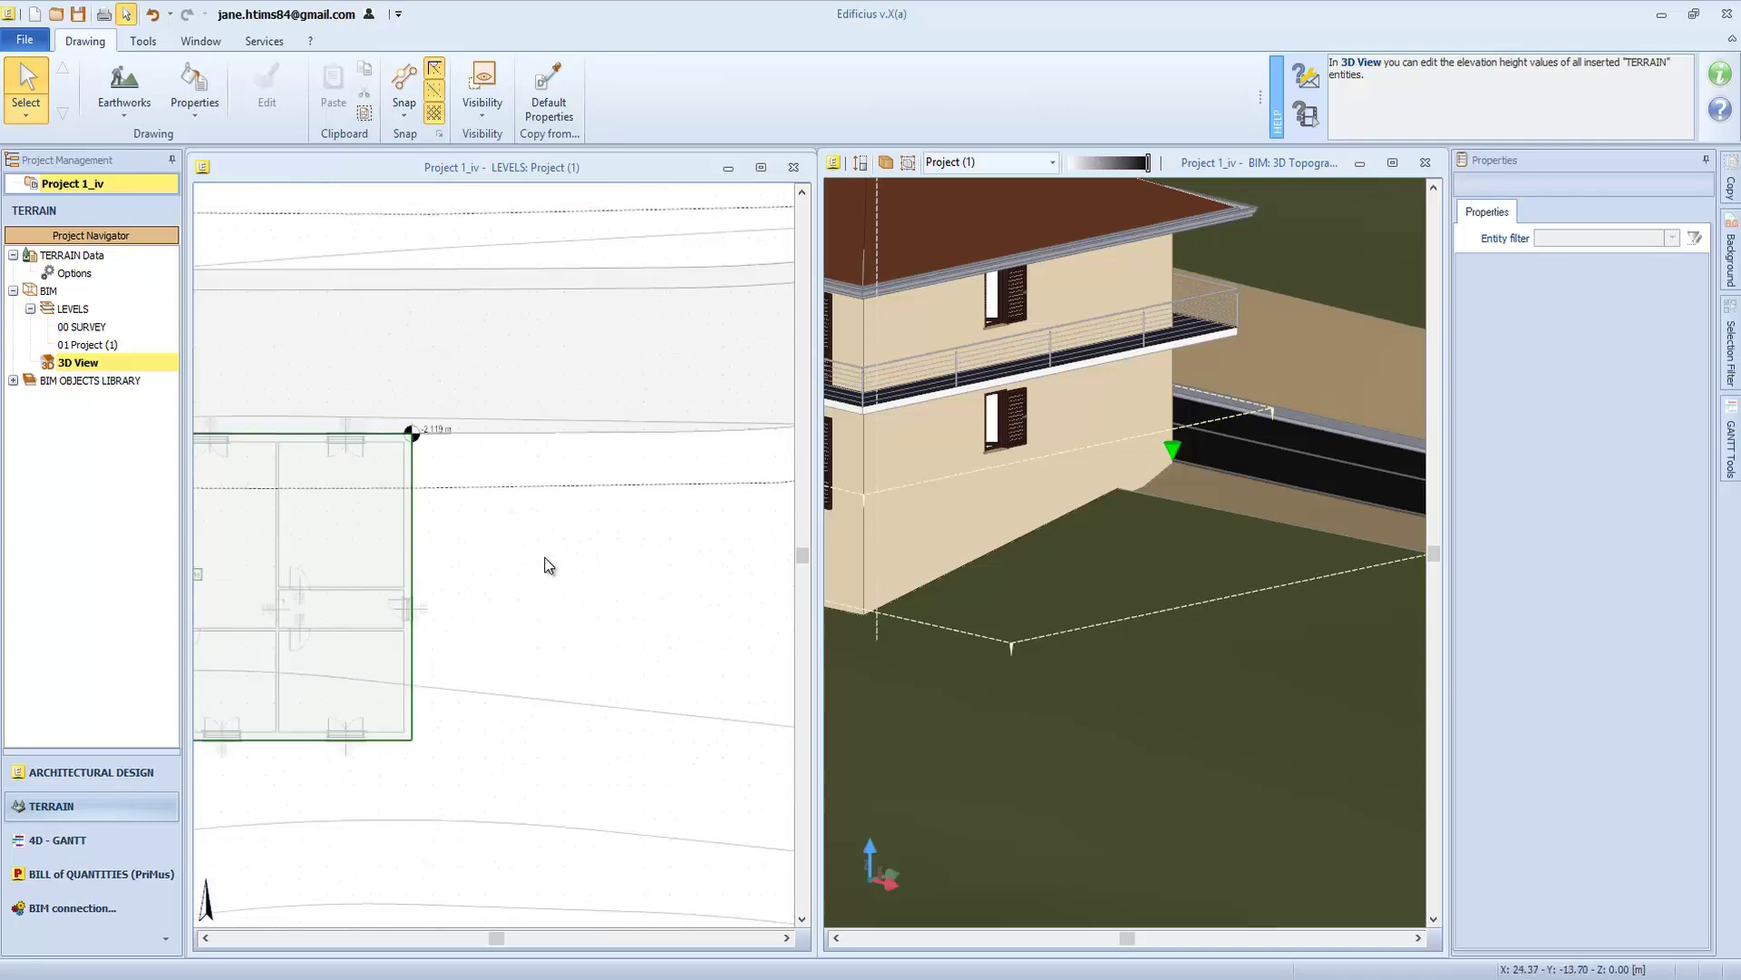